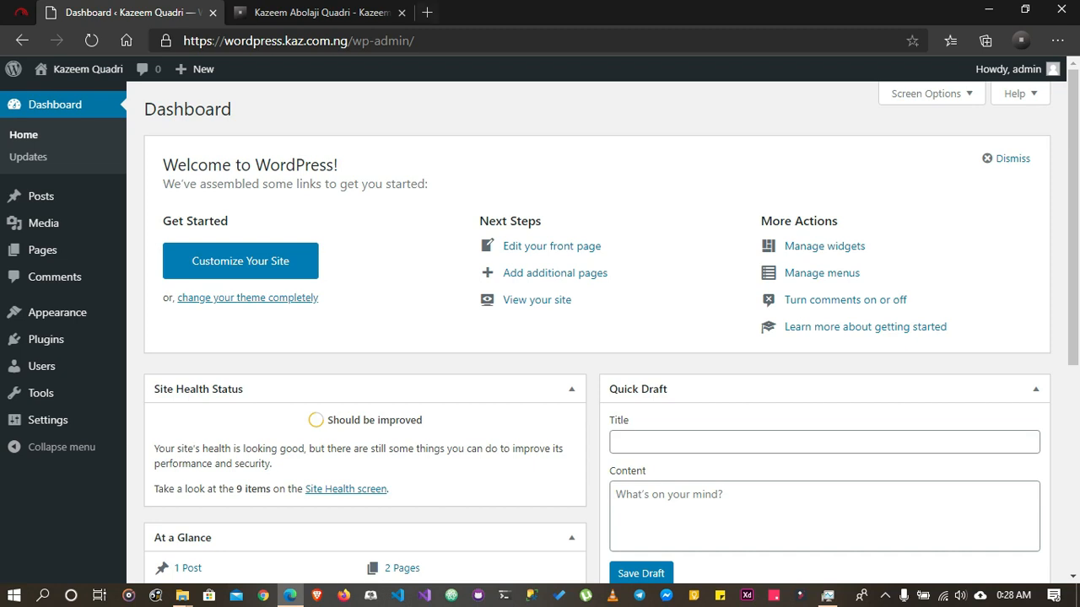
Search YouTube for the creator's channel by full name in a new browser tab
{"action": "left_click", "coordinate": [427, 12]}
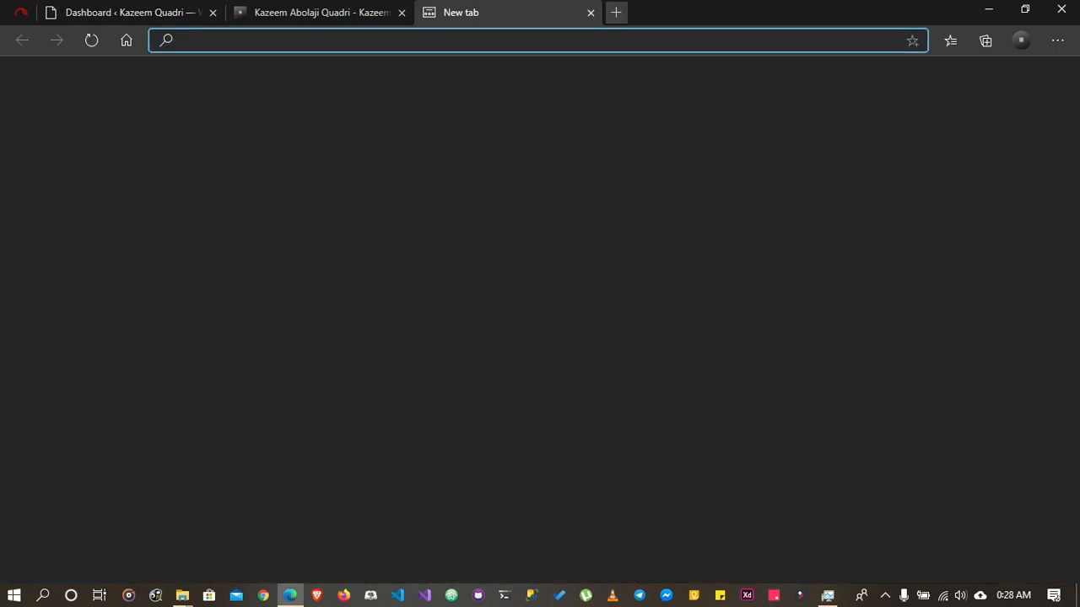
{"action": "type", "text": "youtu"}
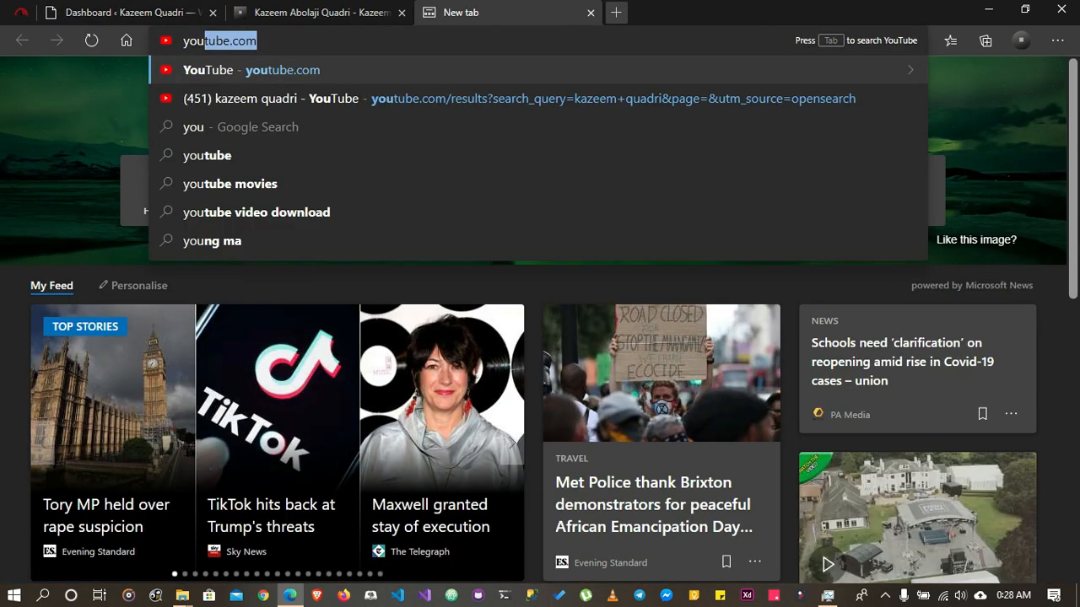
{"action": "type", "text": "be"}
{"action": "key", "text": "Tab"}
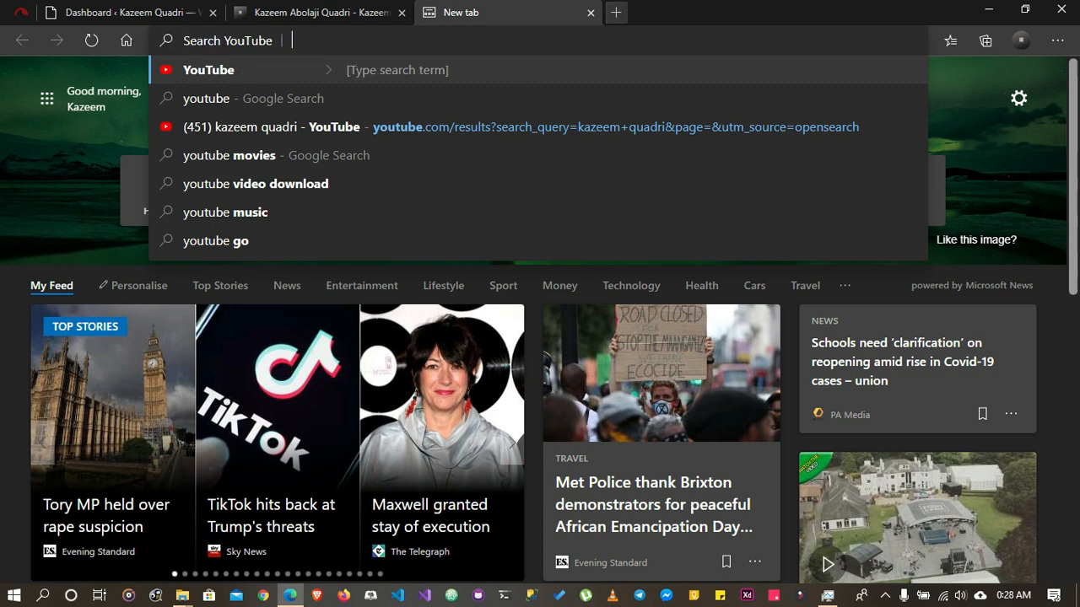
{"action": "type", "text": "kazeem quadri"}
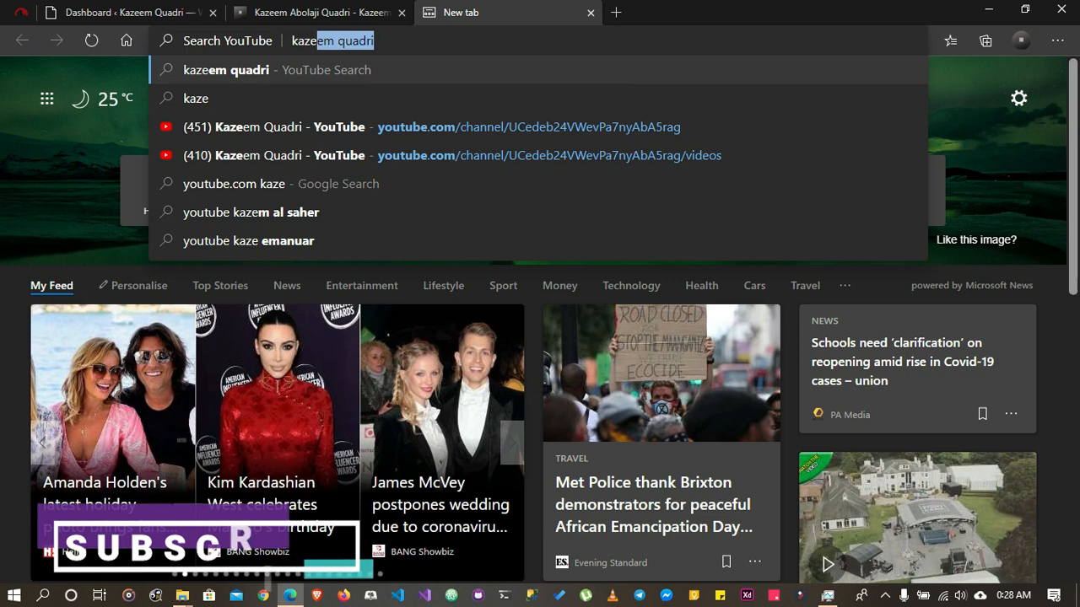
{"action": "key", "text": "Return"}
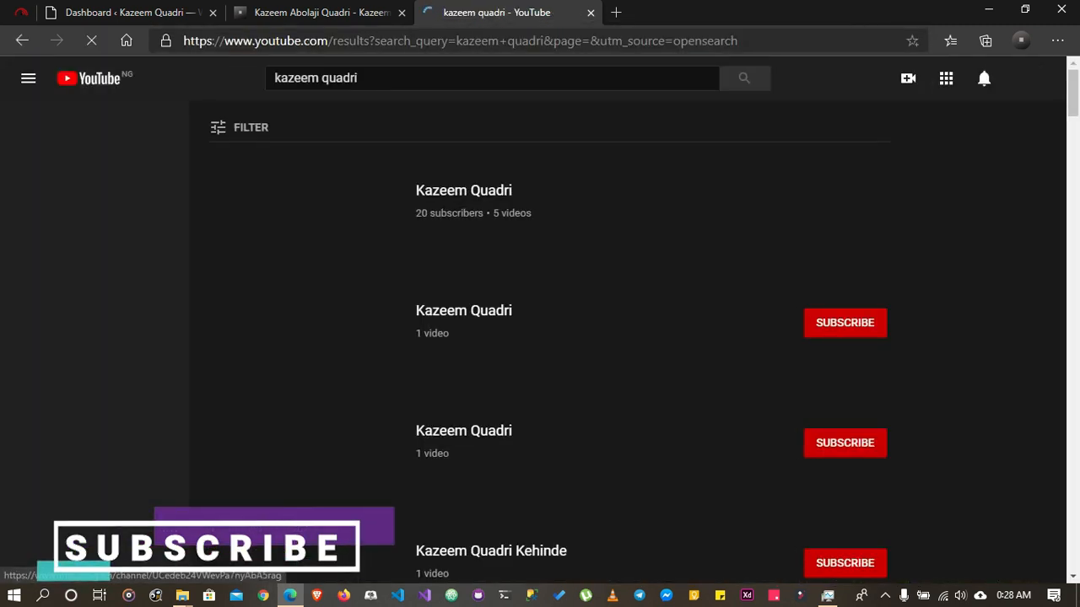
View the uploads on the creator's YouTube channel, then return to the WordPress dashboard and close YouTube
{"action": "left_click", "coordinate": [463, 190]}
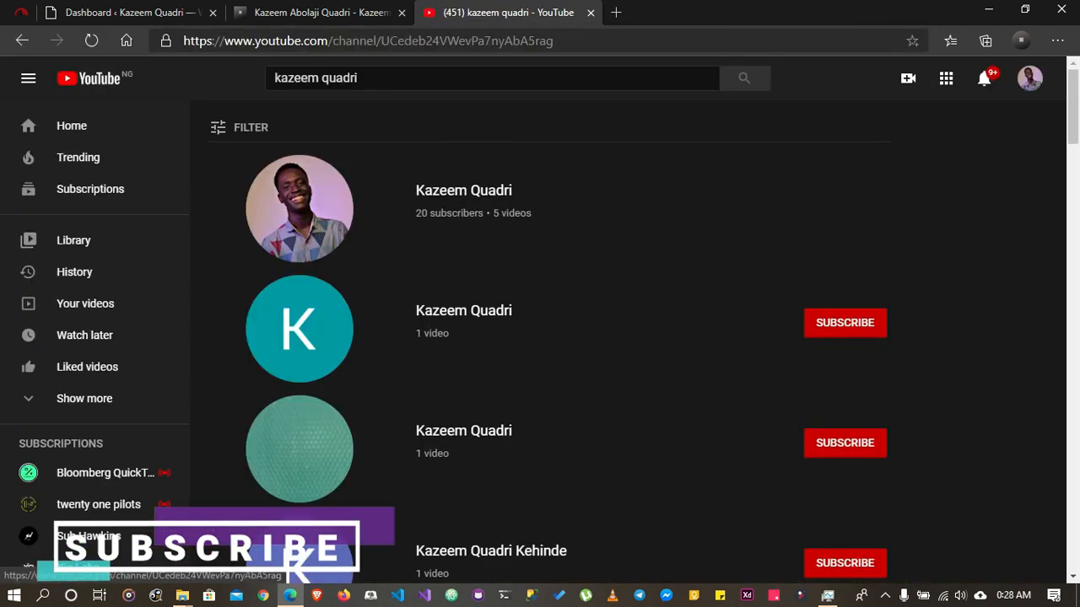
{"action": "scroll", "coordinate": [288, 358], "scroll_direction": "down", "scroll_amount": 1}
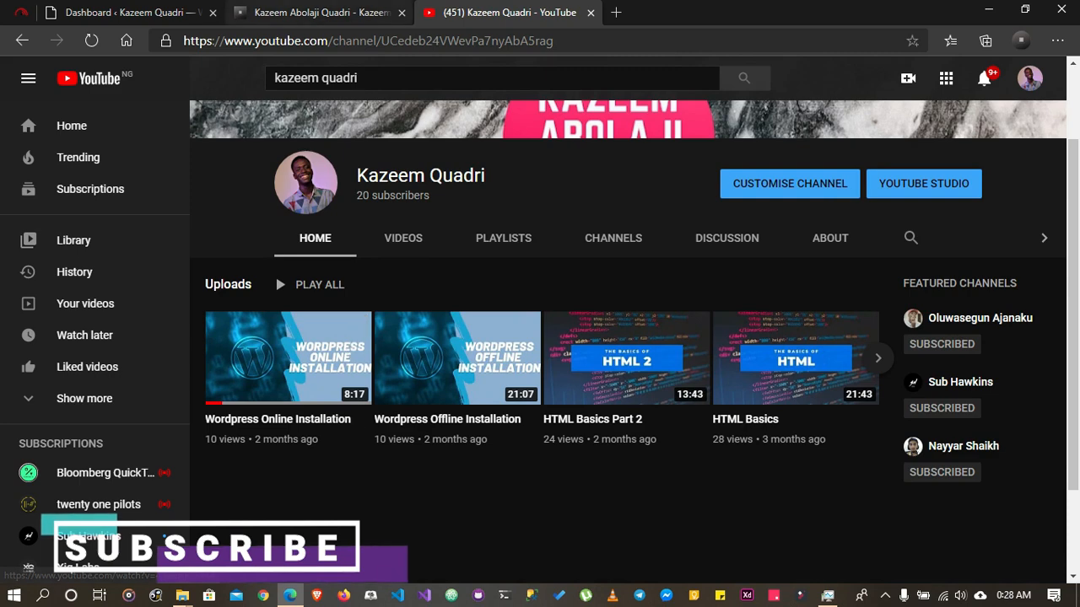
{"action": "left_click", "coordinate": [126, 13]}
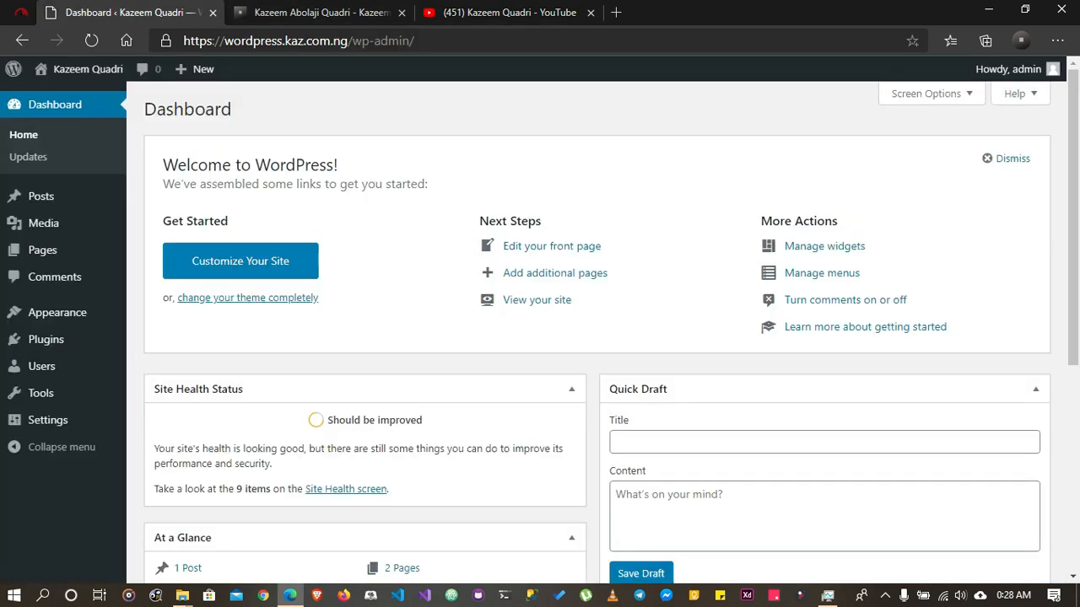
{"action": "left_click", "coordinate": [590, 12]}
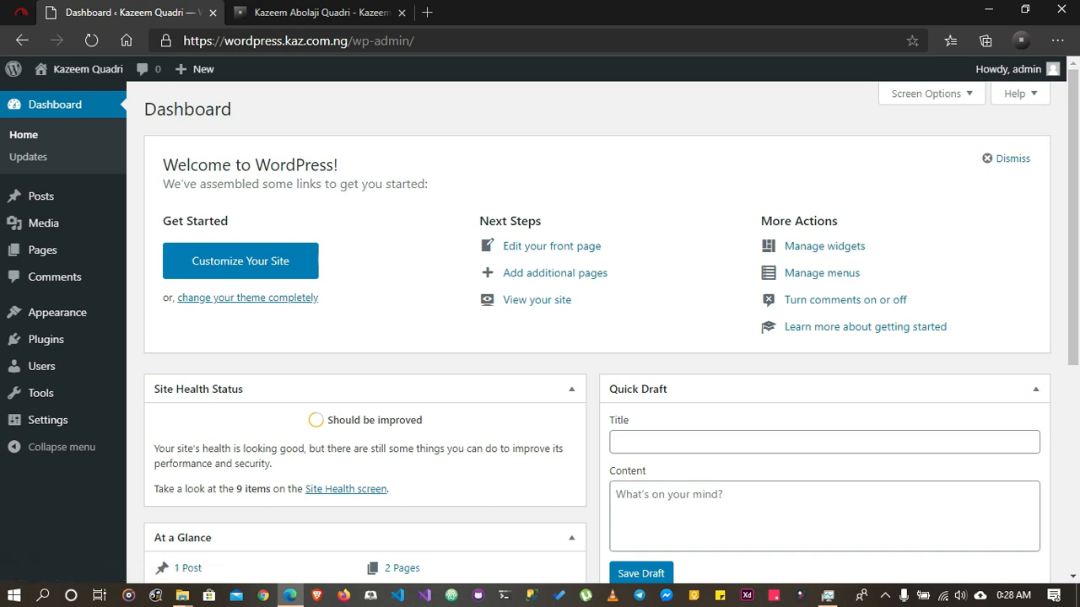
Examine the wp-admin part of the site address and look over the dashboard from the welcome section to Events and News
{"action": "left_click_drag", "start_coordinate": [352, 41], "coordinate": [414, 40]}
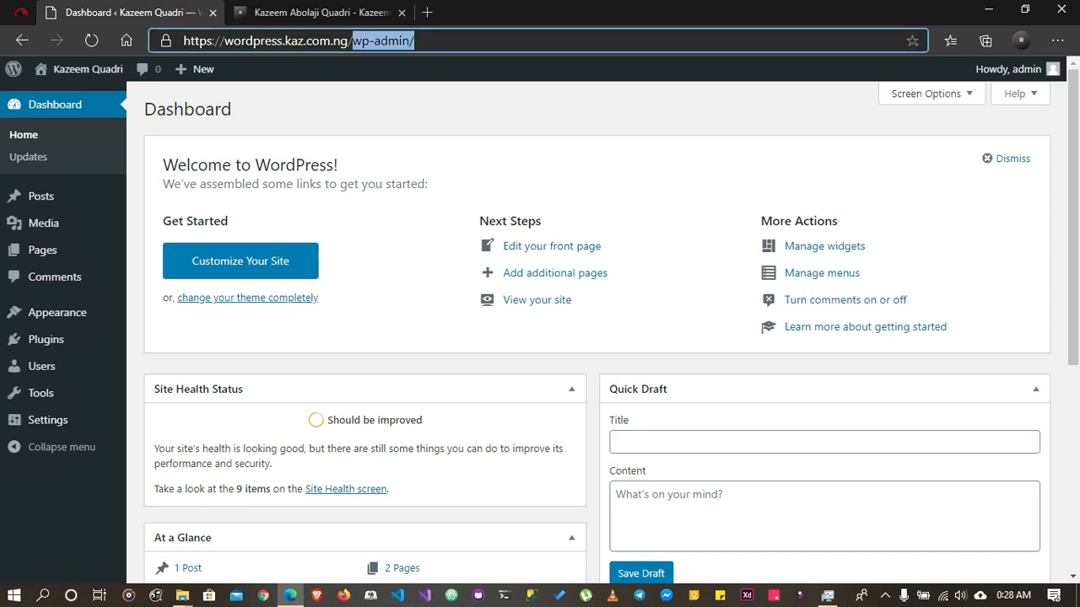
{"action": "mouse_move", "coordinate": [1009, 68]}
{"action": "left_click", "coordinate": [717, 182]}
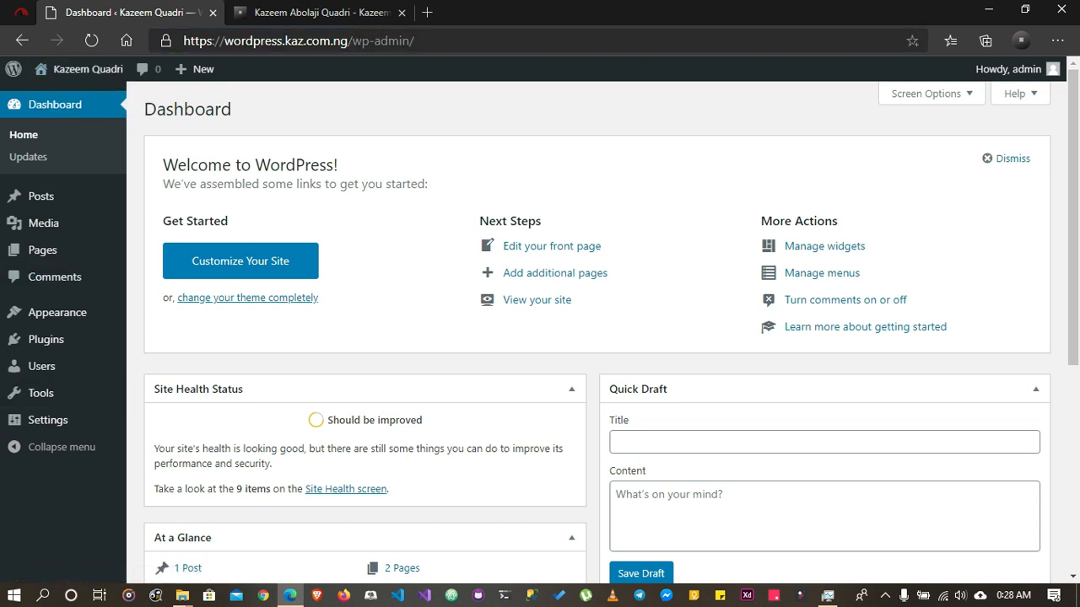
{"action": "scroll", "coordinate": [598, 328], "scroll_direction": "down", "scroll_amount": 5}
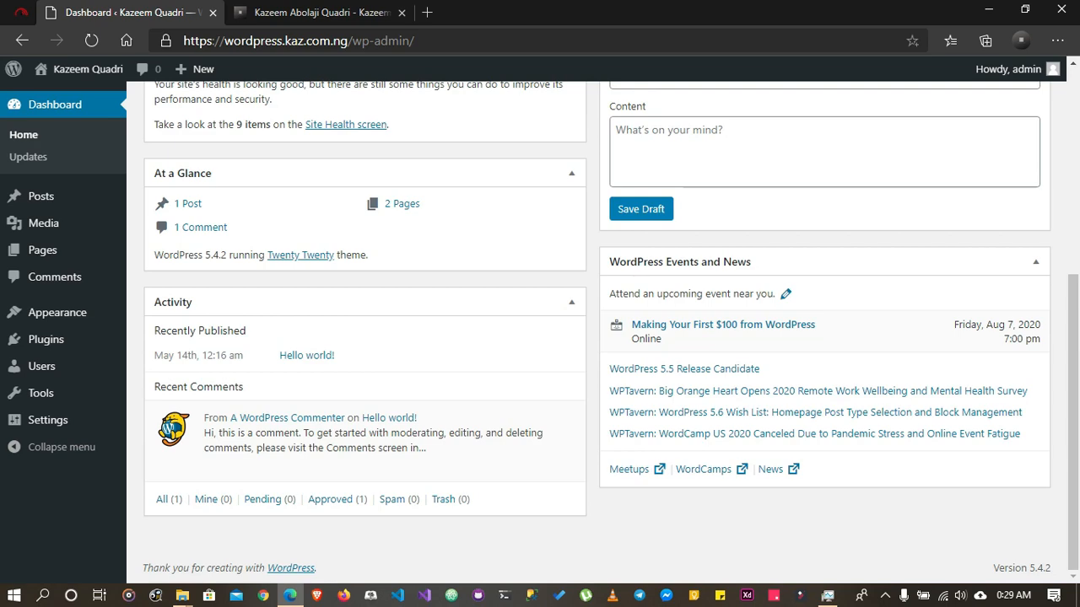
{"action": "scroll", "coordinate": [597, 328], "scroll_direction": "up", "scroll_amount": 5}
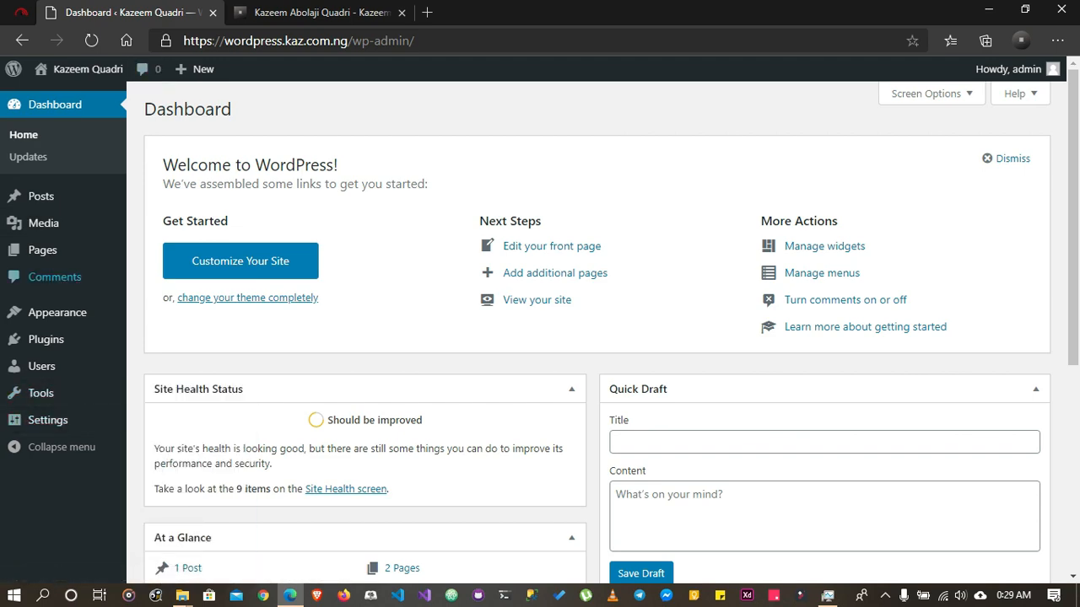
{"action": "scroll", "coordinate": [597, 337], "scroll_direction": "down", "scroll_amount": 5}
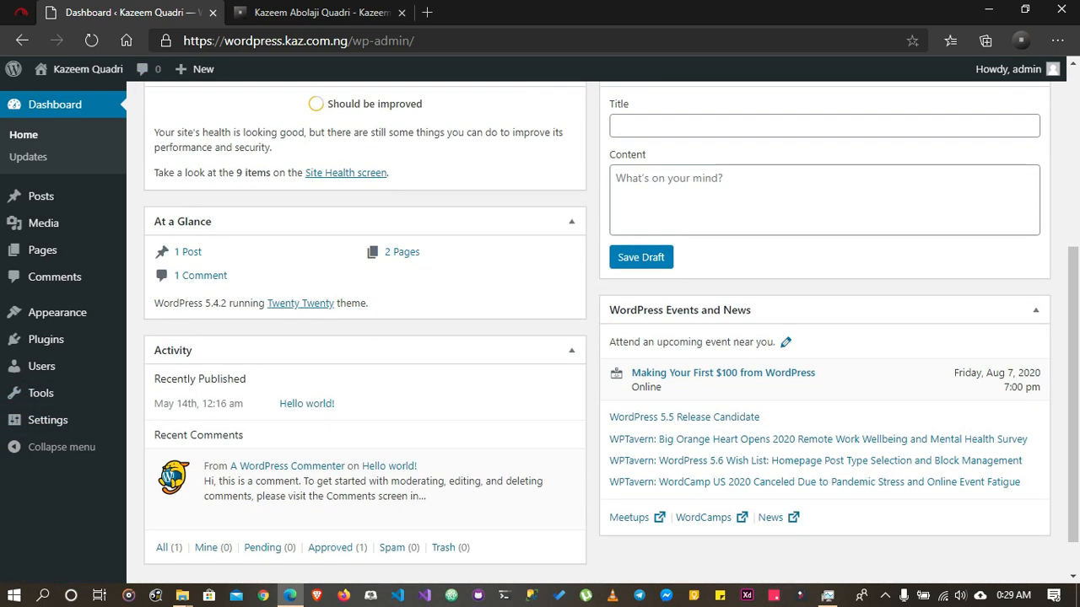
{"action": "scroll", "coordinate": [597, 338], "scroll_direction": "up", "scroll_amount": 4}
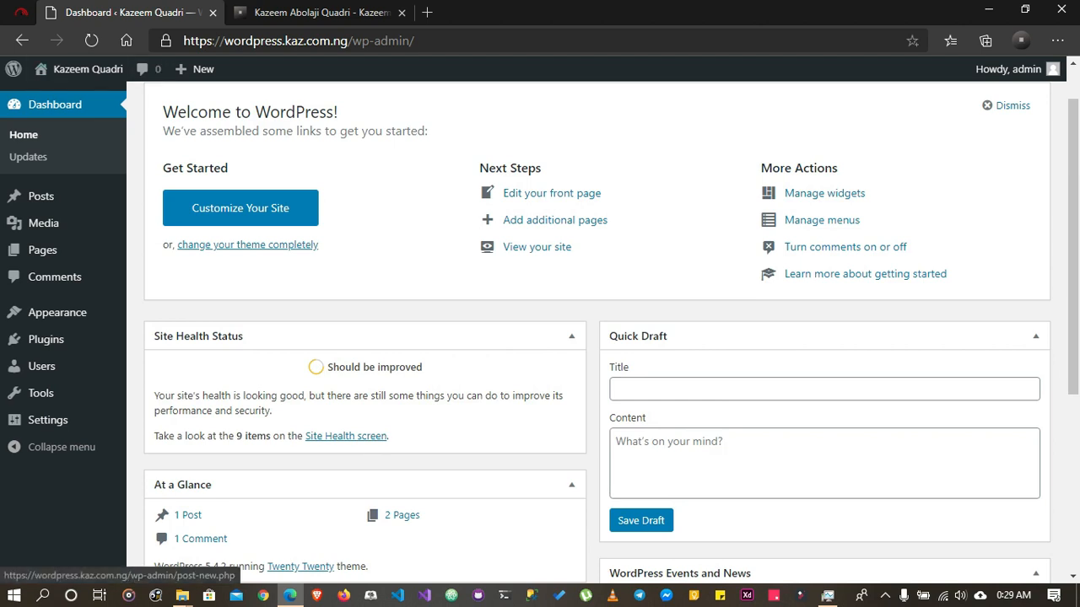
{"action": "scroll", "coordinate": [611, 327], "scroll_direction": "up", "scroll_amount": 1}
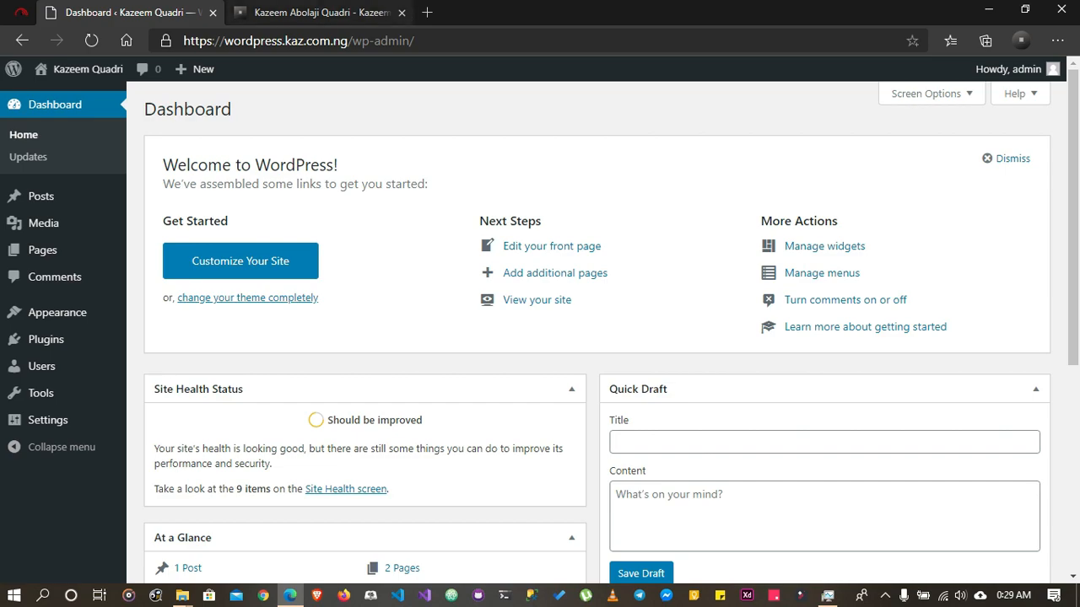
Look through the kaz.com.ng home page down to its contact form and return to the WordPress dashboard
{"action": "left_click", "coordinate": [321, 12]}
{"action": "scroll", "coordinate": [540, 318], "scroll_direction": "up", "scroll_amount": 2}
{"action": "scroll", "coordinate": [540, 319], "scroll_direction": "down", "scroll_amount": 8}
{"action": "scroll", "coordinate": [540, 319], "scroll_direction": "down", "scroll_amount": 10}
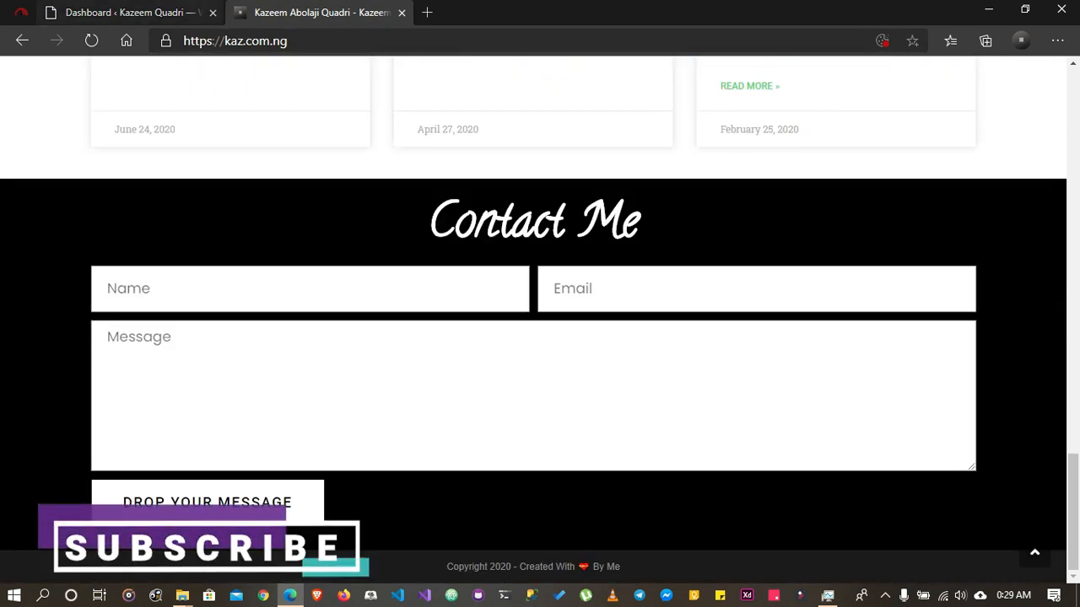
{"action": "left_click", "coordinate": [131, 13]}
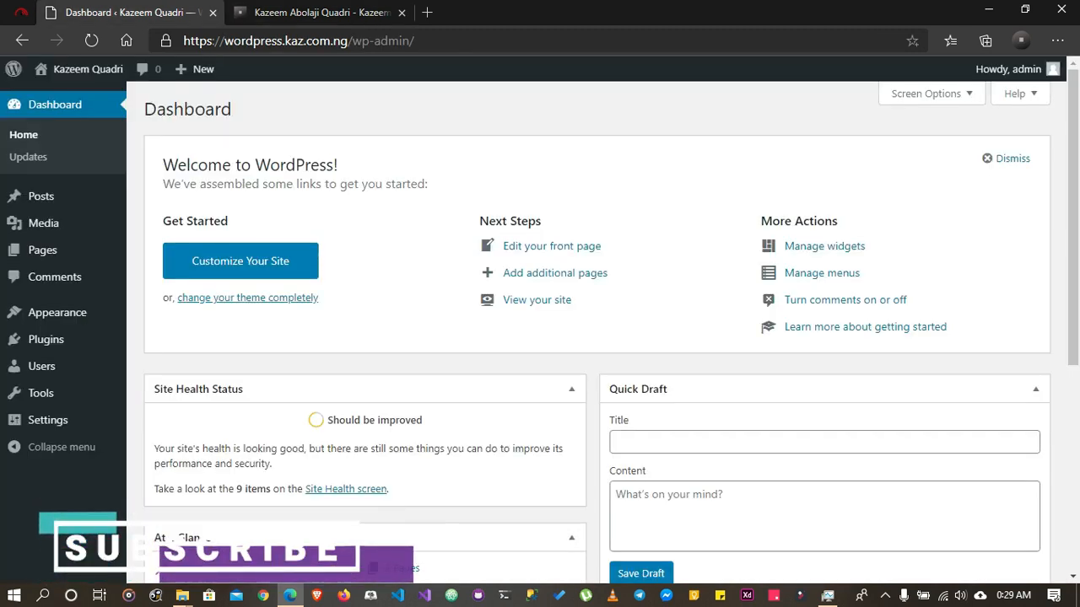
Examine the dashboard's welcome text, Site Health Status, At a Glance, Activity, Quick Draft, Events and News, and the WordPress version
{"action": "mouse_move", "coordinate": [14, 69]}
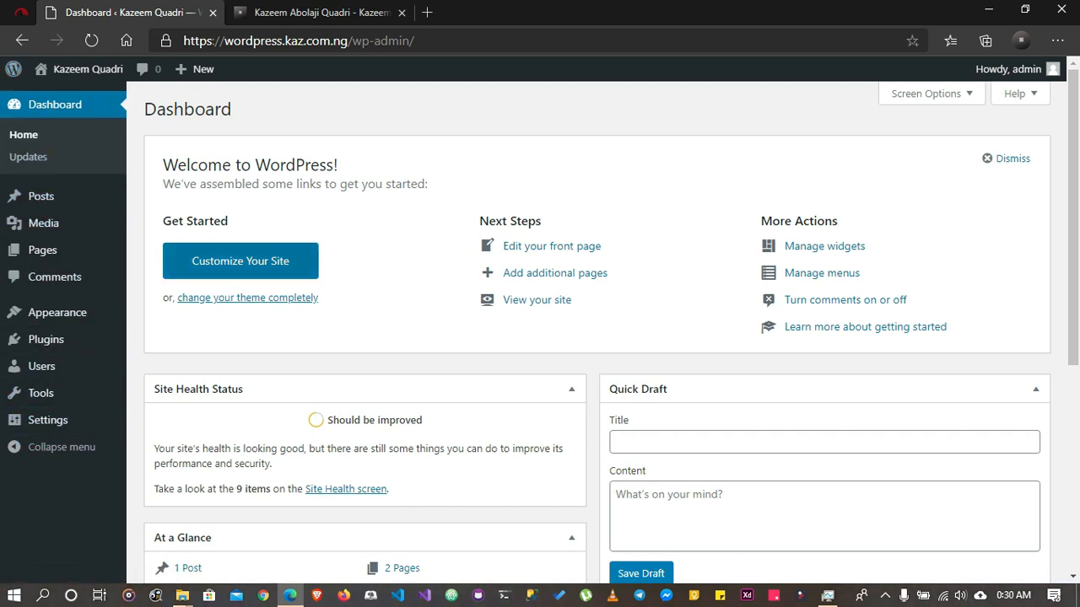
{"action": "scroll", "coordinate": [611, 338], "scroll_direction": "down", "scroll_amount": 4}
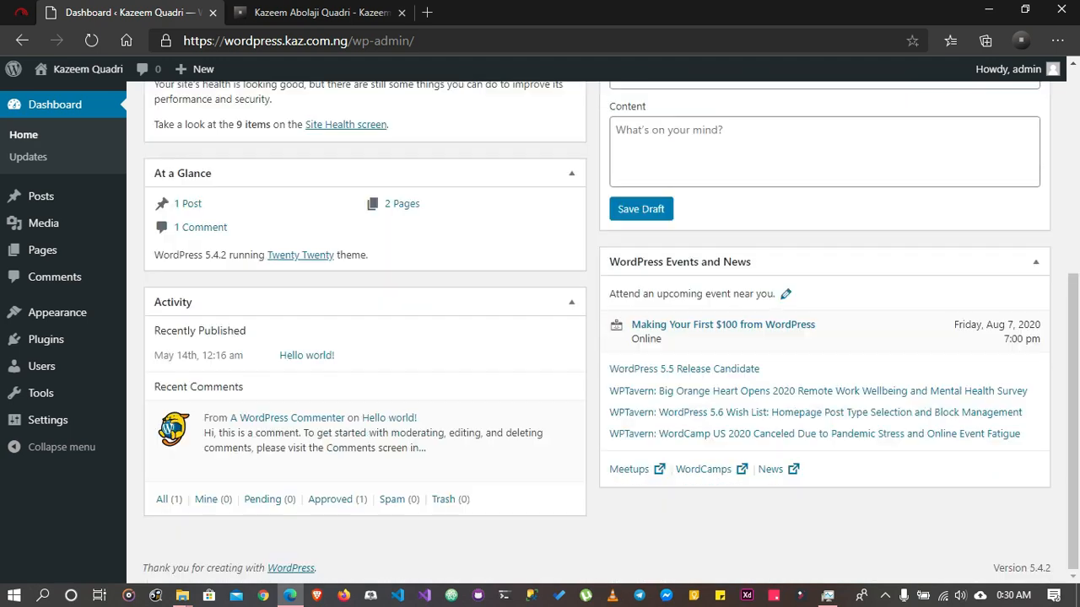
{"action": "scroll", "coordinate": [611, 328], "scroll_direction": "up", "scroll_amount": 4}
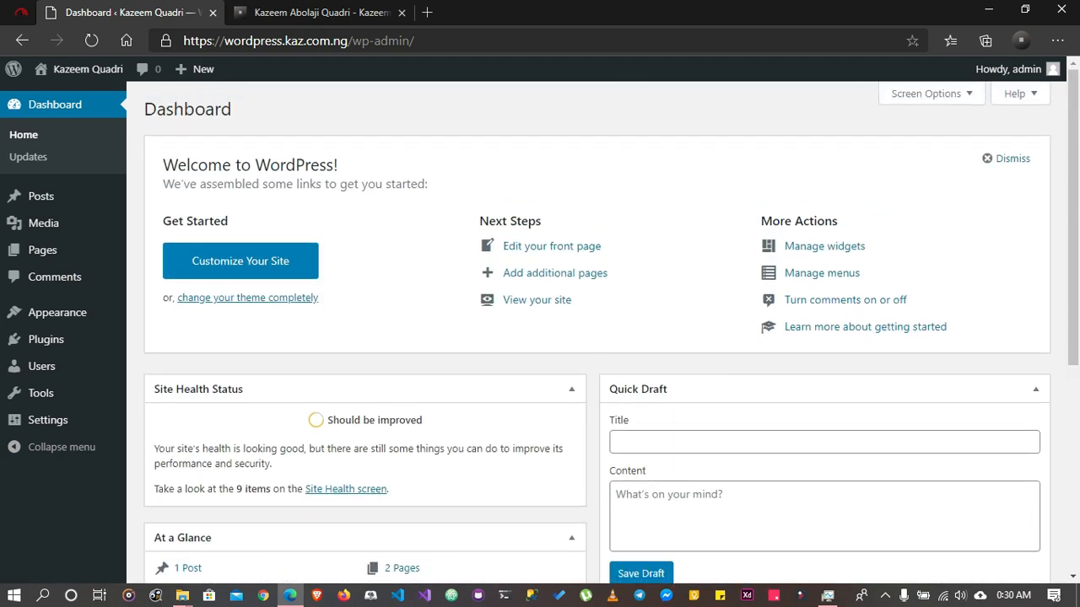
{"action": "left_click_drag", "start_coordinate": [176, 165], "coordinate": [429, 185]}
{"action": "left_click", "coordinate": [440, 187]}
{"action": "scroll", "coordinate": [591, 338], "scroll_direction": "down", "scroll_amount": 2}
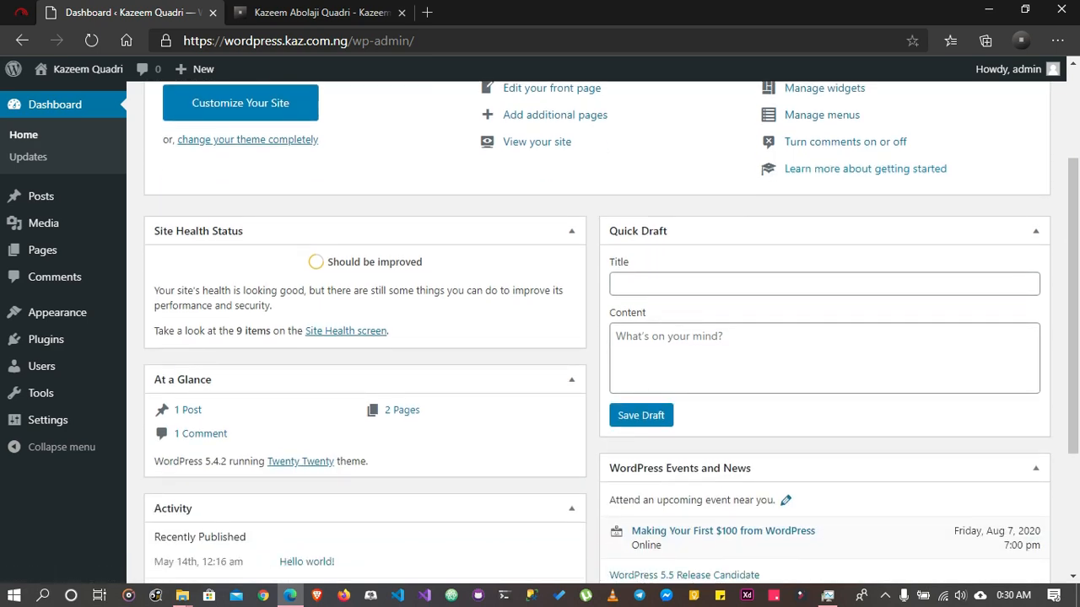
{"action": "scroll", "coordinate": [591, 338], "scroll_direction": "down", "scroll_amount": 3}
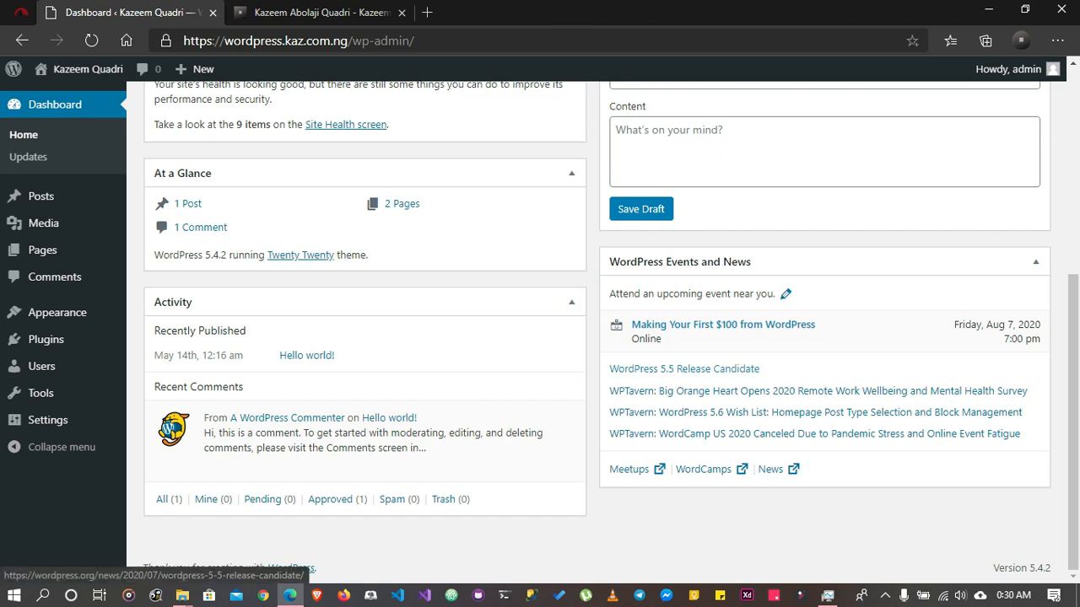
{"action": "left_click_drag", "start_coordinate": [1034, 568], "coordinate": [1051, 568]}
{"action": "left_click", "coordinate": [1039, 550]}
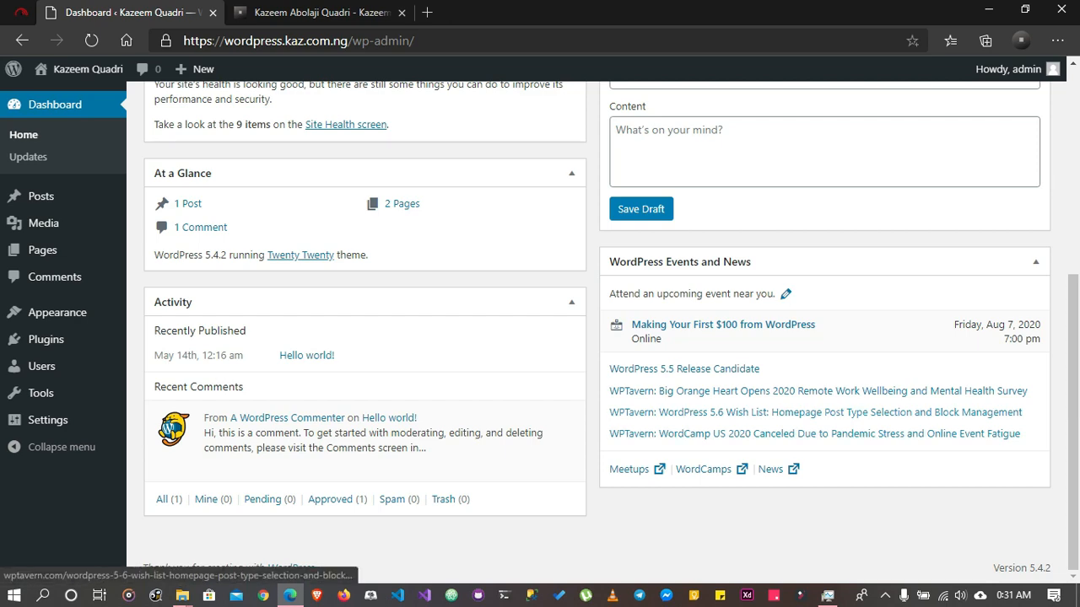
{"action": "scroll", "coordinate": [814, 434], "scroll_direction": "up", "scroll_amount": 5}
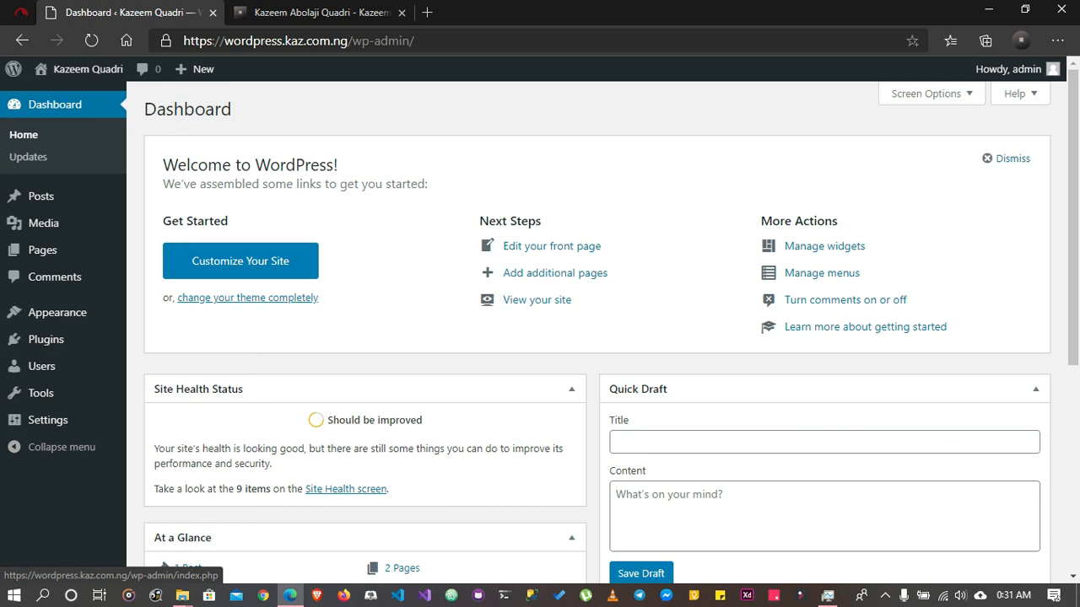
Open the WordPress Updates page and check the update status of the plugins
{"action": "left_click", "coordinate": [28, 157]}
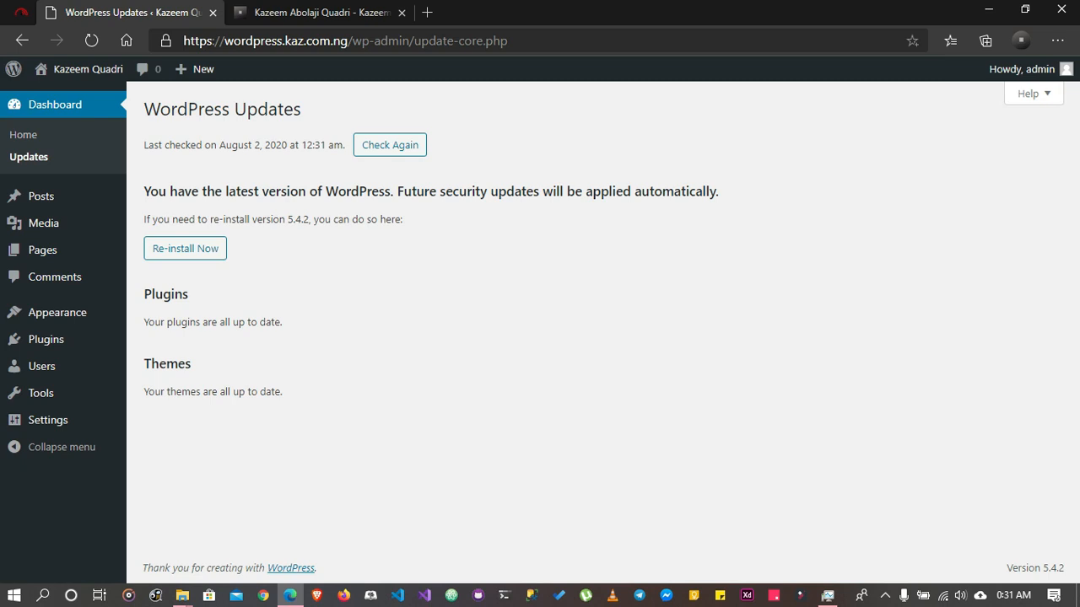
{"action": "left_click_drag", "start_coordinate": [149, 321], "coordinate": [284, 322]}
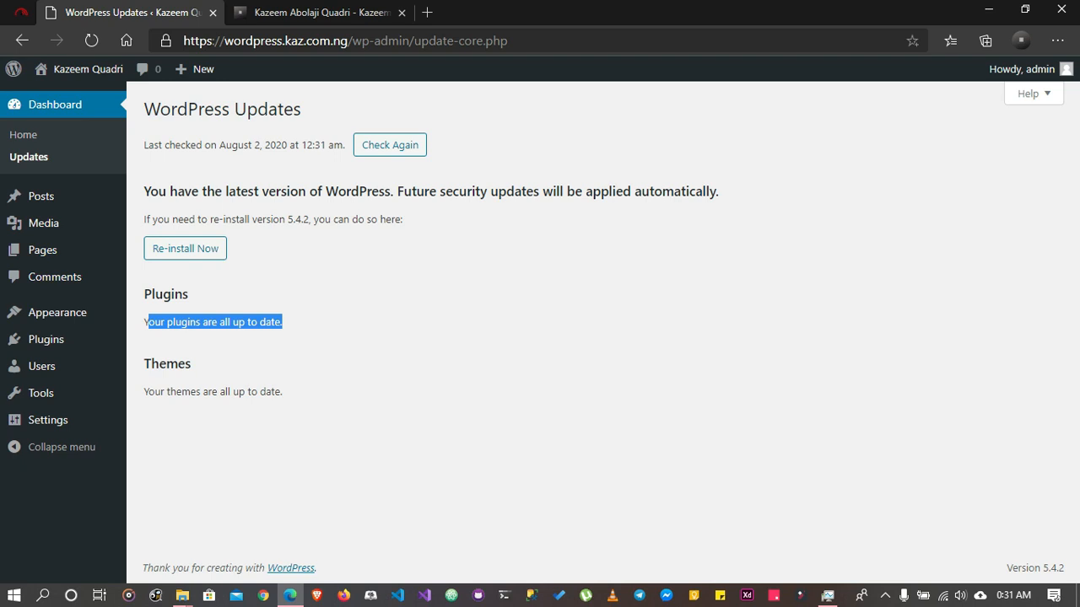
{"action": "left_click", "coordinate": [287, 324]}
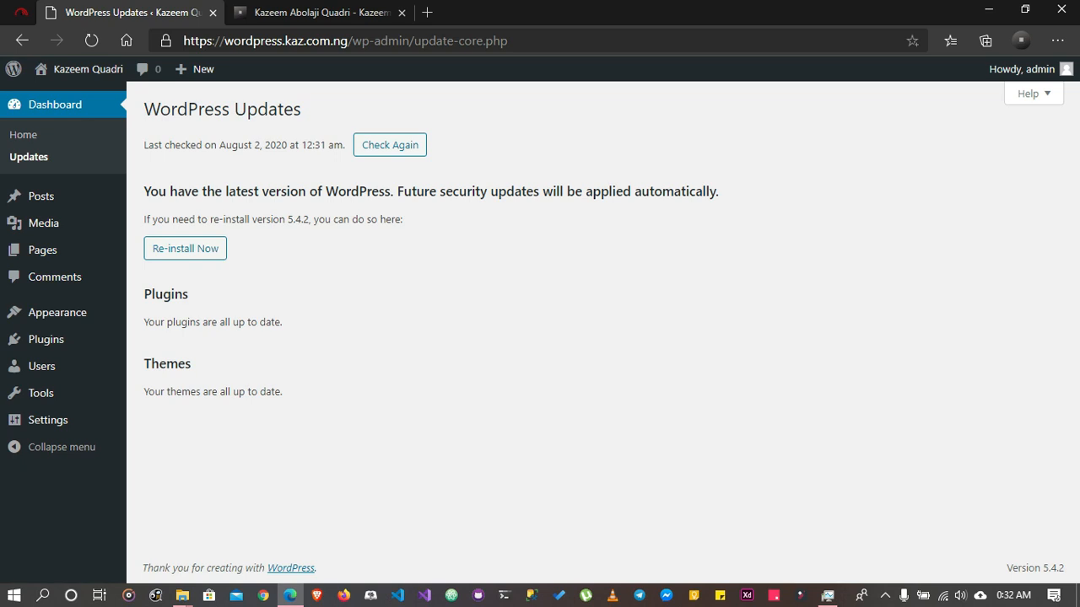
Open the live WordPress site in a new browser tab and look through its home page from header to footer
{"action": "mouse_move", "coordinate": [84, 69]}
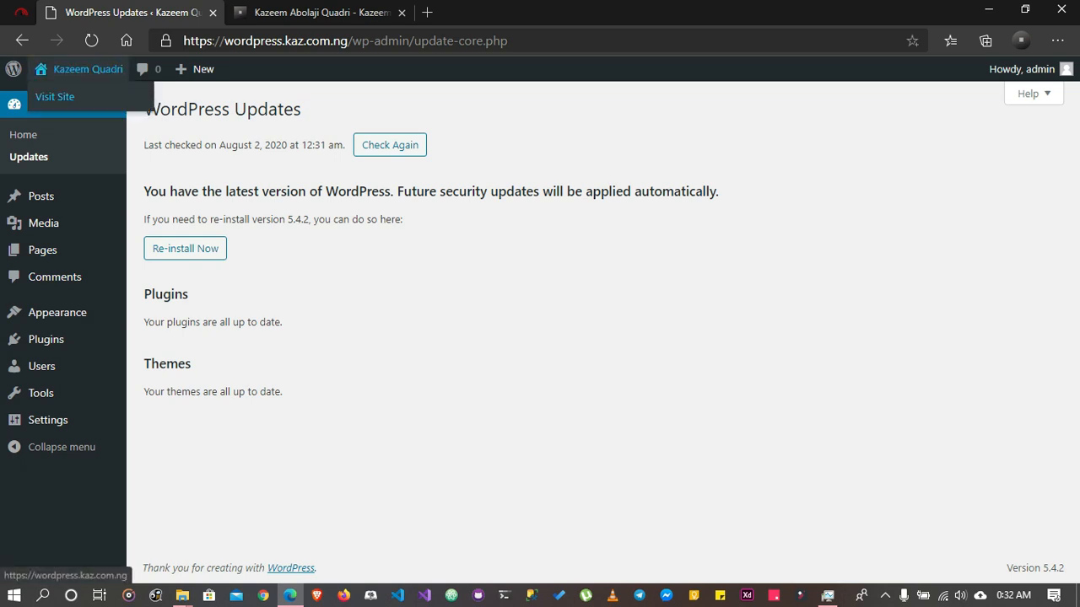
{"action": "right_click", "coordinate": [64, 93]}
{"action": "left_click", "coordinate": [143, 108]}
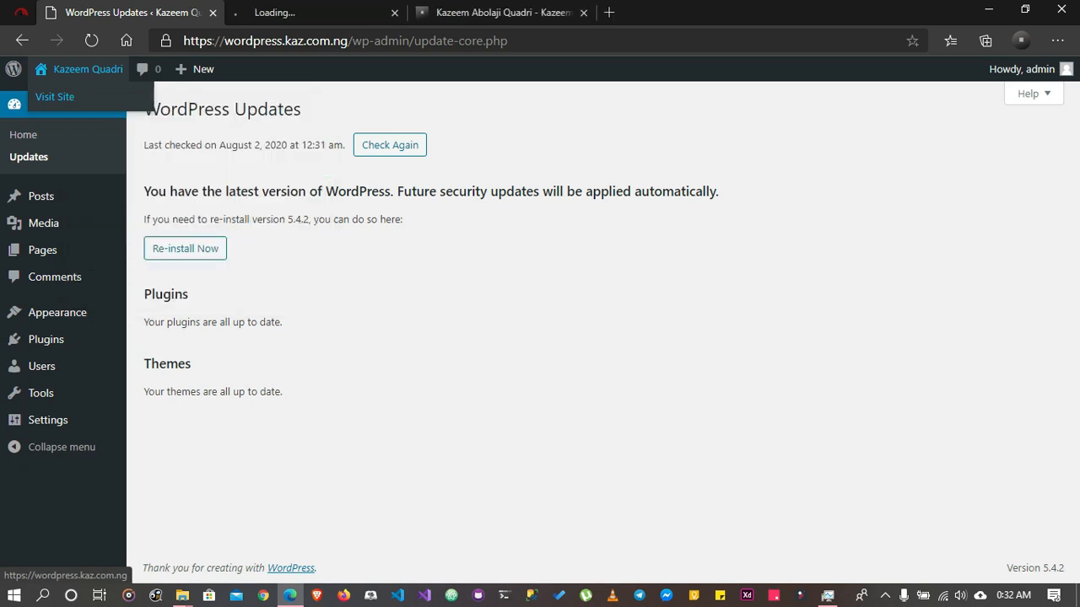
{"action": "left_click", "coordinate": [304, 12]}
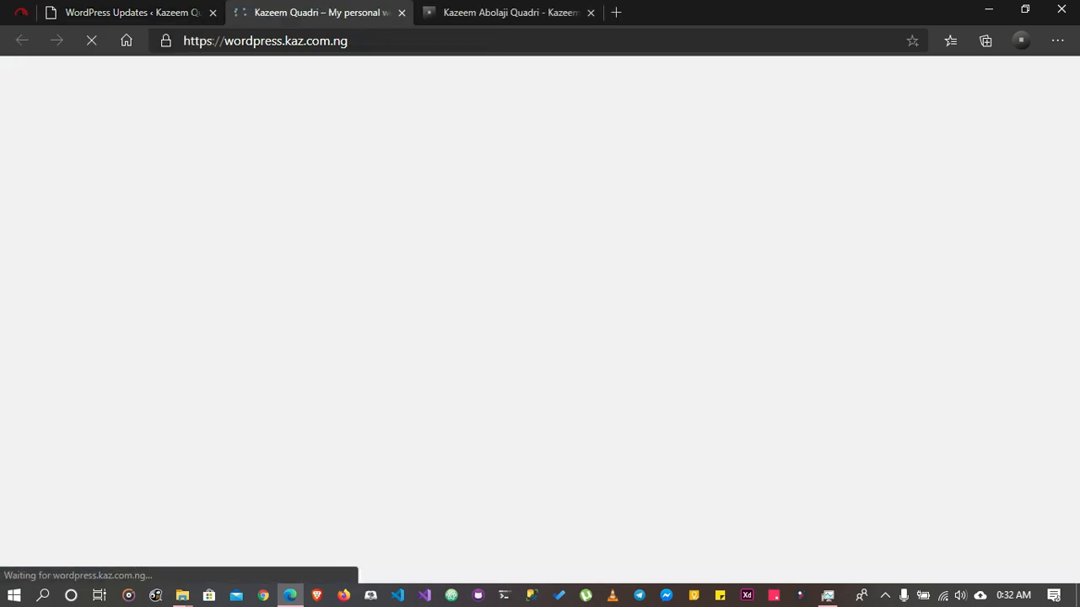
{"action": "scroll", "coordinate": [540, 329], "scroll_direction": "down", "scroll_amount": 8}
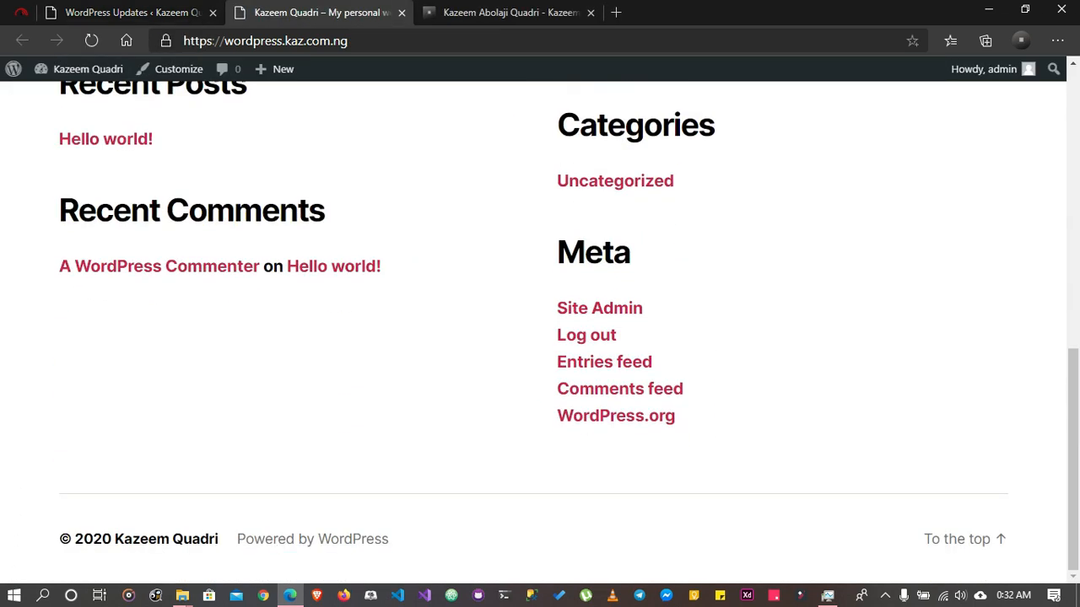
{"action": "scroll", "coordinate": [540, 329], "scroll_direction": "up", "scroll_amount": 10}
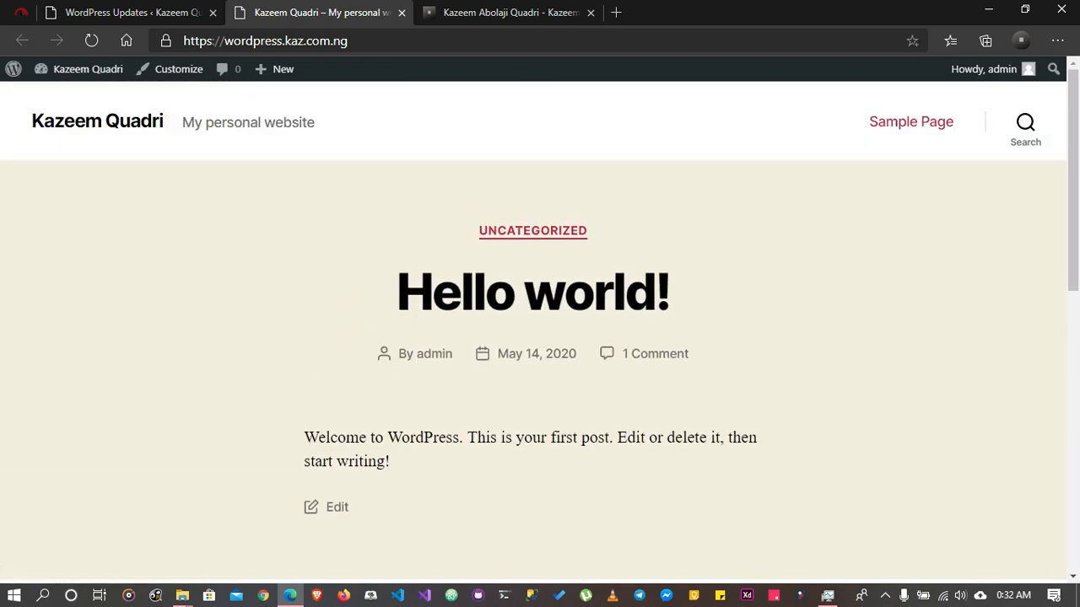
{"action": "scroll", "coordinate": [540, 329], "scroll_direction": "down", "scroll_amount": 7}
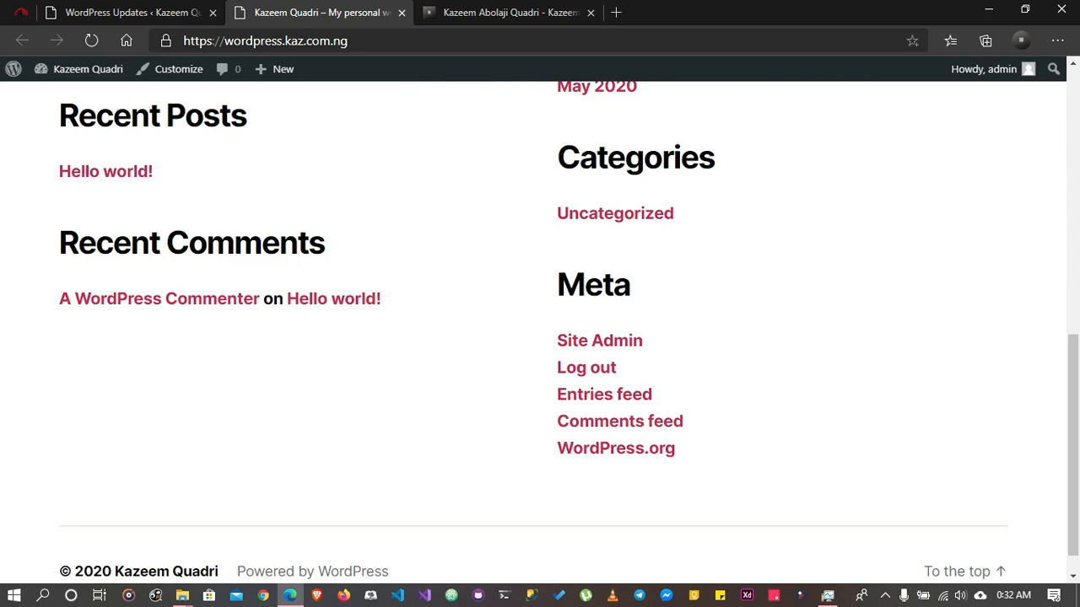
{"action": "scroll", "coordinate": [540, 329], "scroll_direction": "up", "scroll_amount": 2}
{"action": "scroll", "coordinate": [540, 329], "scroll_direction": "up", "scroll_amount": 8}
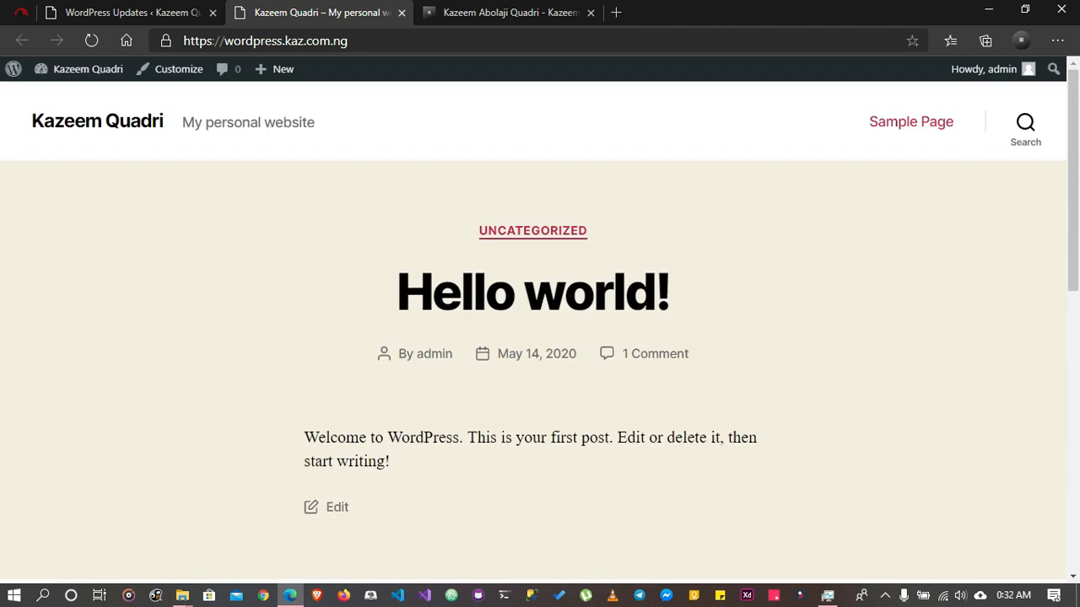
Look down the live home page to its footer, jump back to the top and return to the WordPress admin
{"action": "scroll", "coordinate": [540, 329], "scroll_direction": "down", "scroll_amount": 10}
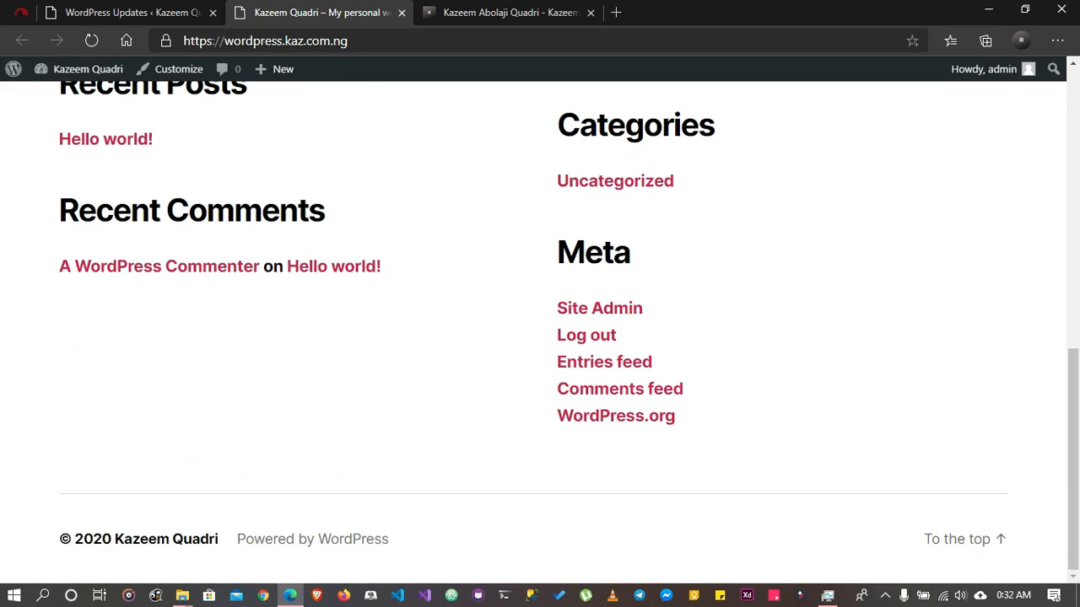
{"action": "left_click", "coordinate": [958, 539]}
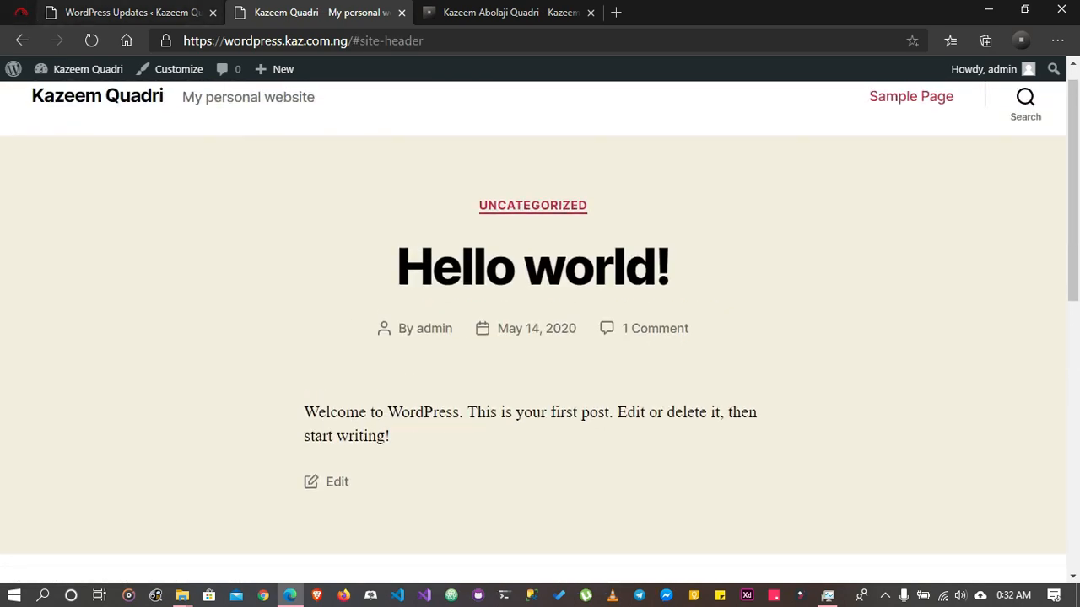
{"action": "left_click", "coordinate": [122, 13]}
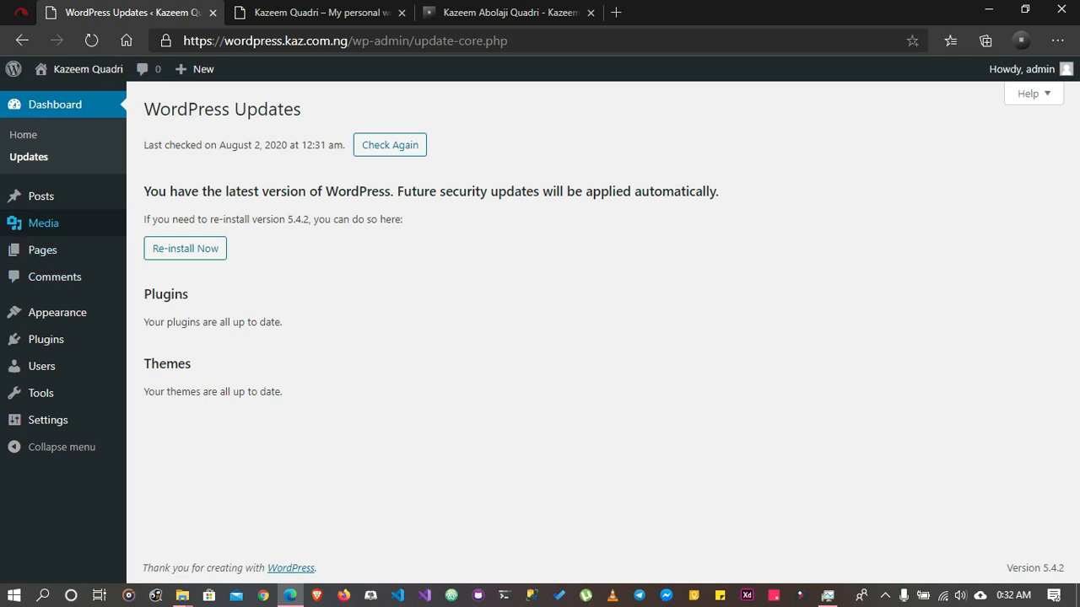
Open the list of all posts and view the "Hello world!" post in a new browser tab
{"action": "mouse_move", "coordinate": [41, 195]}
{"action": "left_click", "coordinate": [41, 195]}
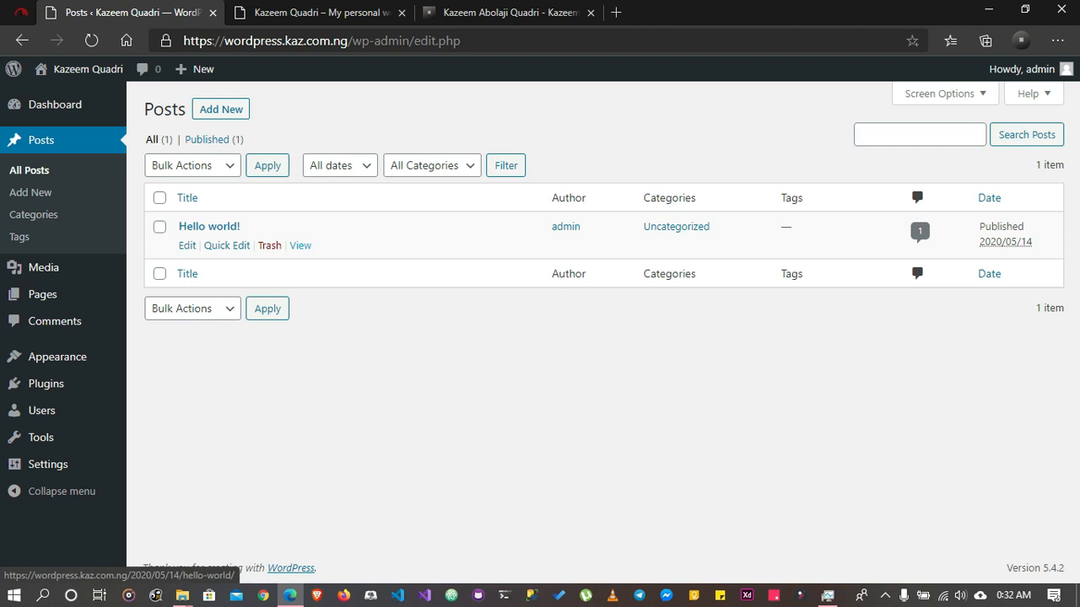
{"action": "right_click", "coordinate": [300, 245]}
{"action": "left_click", "coordinate": [363, 260]}
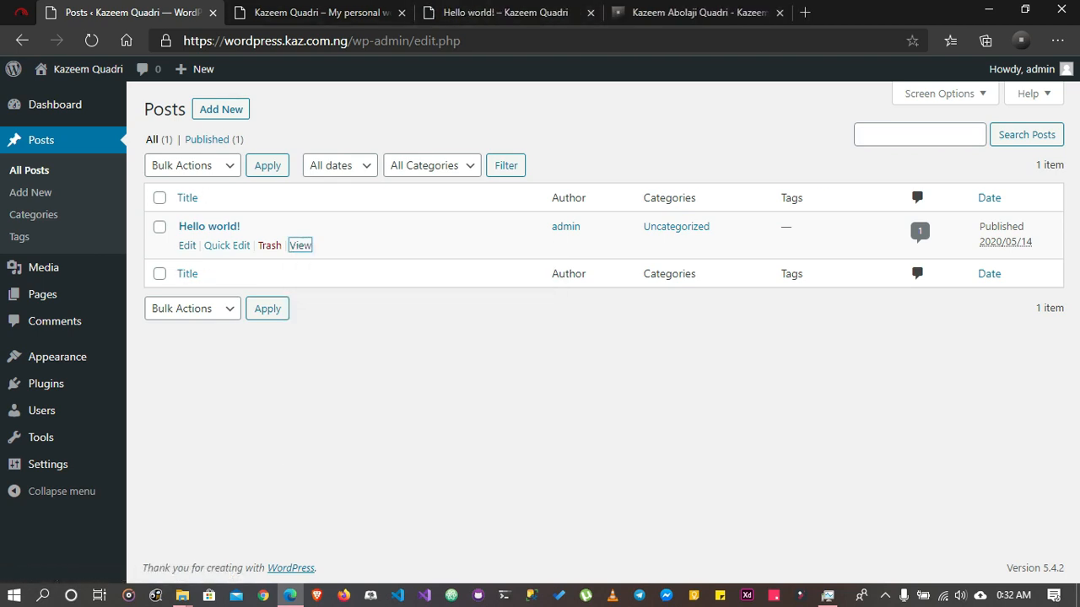
{"action": "left_click", "coordinate": [505, 12]}
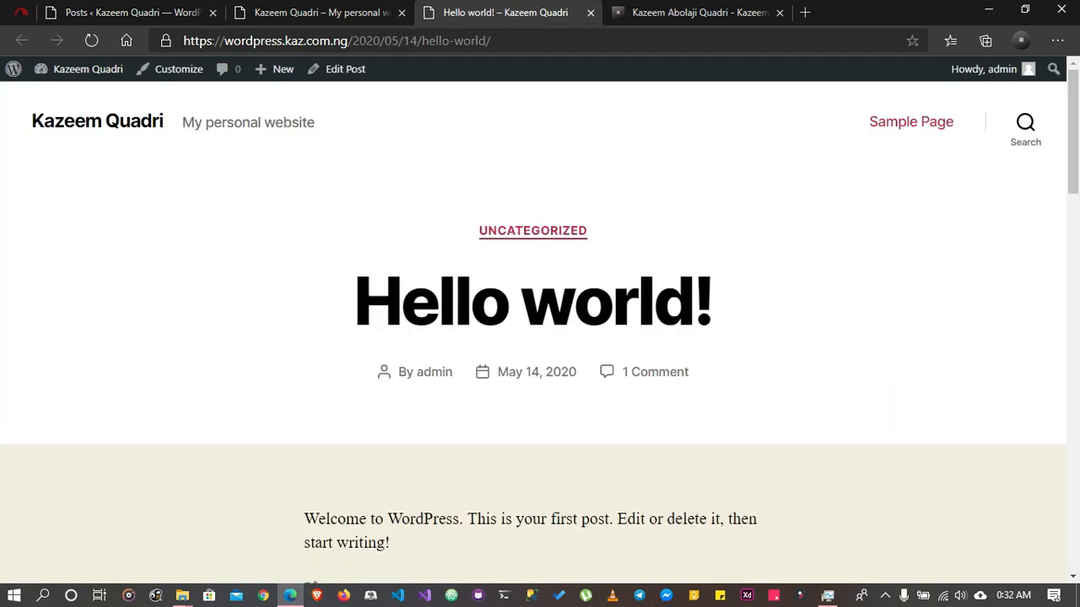
Look through the "Hello world!" post and its comment, close its tab and return to the posts list
{"action": "scroll", "coordinate": [539, 337], "scroll_direction": "down", "scroll_amount": 4}
{"action": "scroll", "coordinate": [540, 338], "scroll_direction": "up", "scroll_amount": 1}
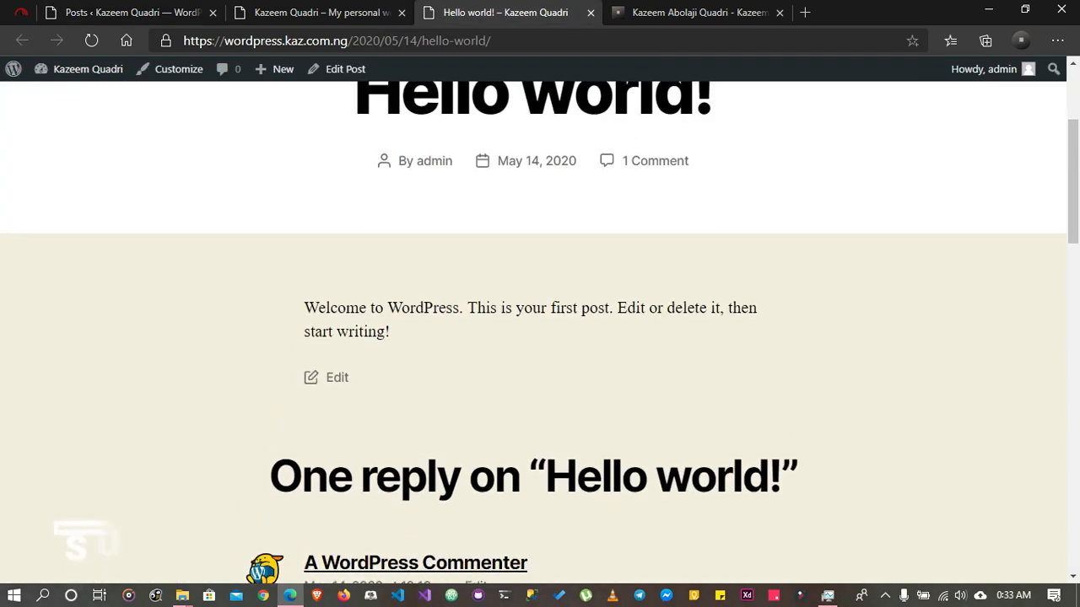
{"action": "scroll", "coordinate": [540, 338], "scroll_direction": "down", "scroll_amount": 3}
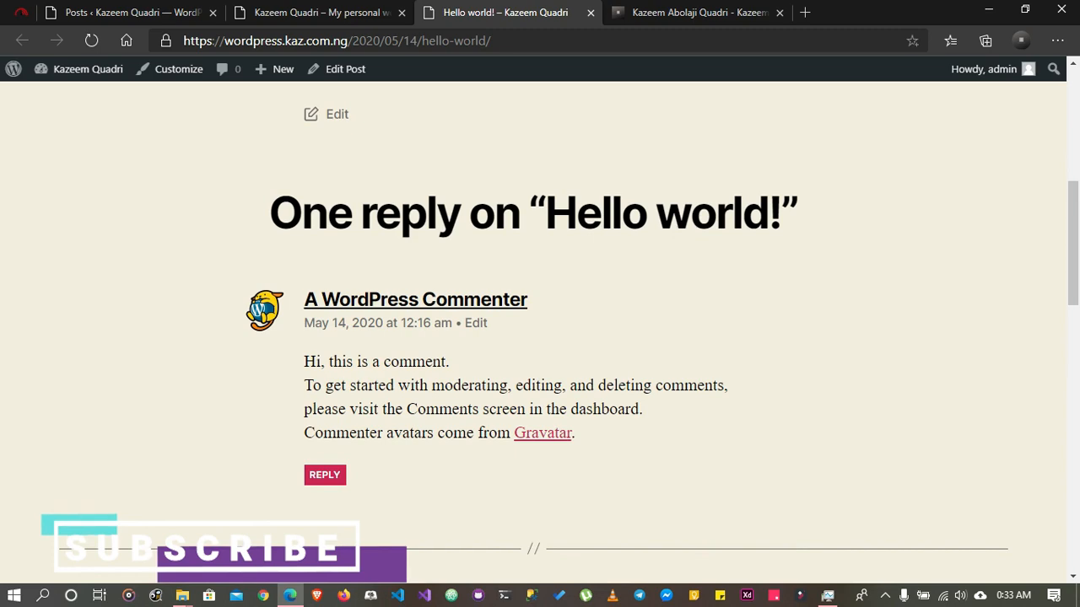
{"action": "scroll", "coordinate": [540, 338], "scroll_direction": "down", "scroll_amount": 5}
{"action": "scroll", "coordinate": [540, 338], "scroll_direction": "up", "scroll_amount": 4}
{"action": "scroll", "coordinate": [540, 337], "scroll_direction": "up", "scroll_amount": 8}
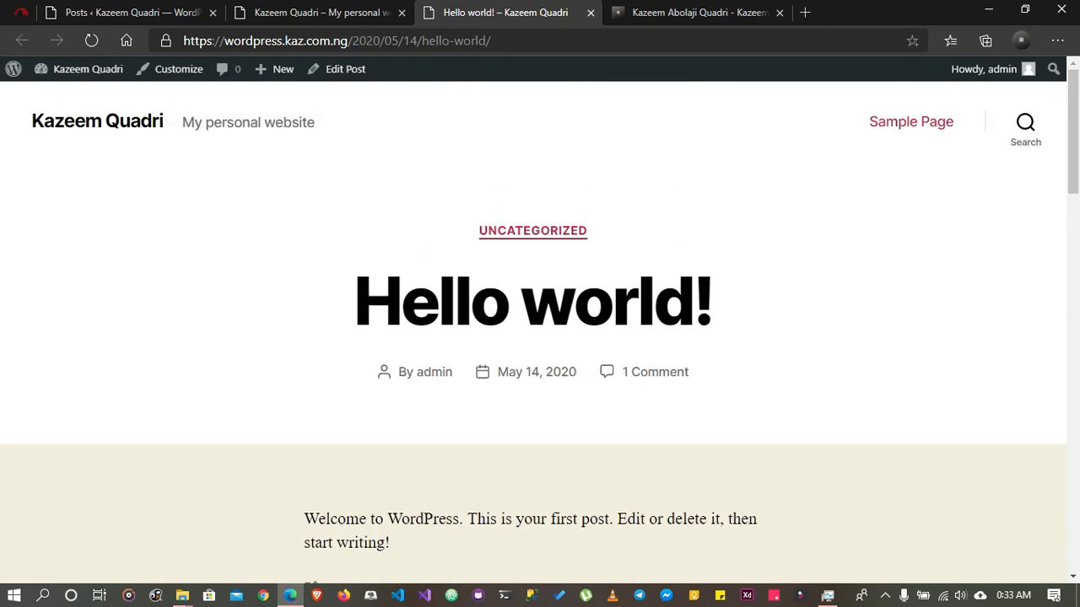
{"action": "left_click", "coordinate": [590, 12]}
{"action": "left_click", "coordinate": [131, 12]}
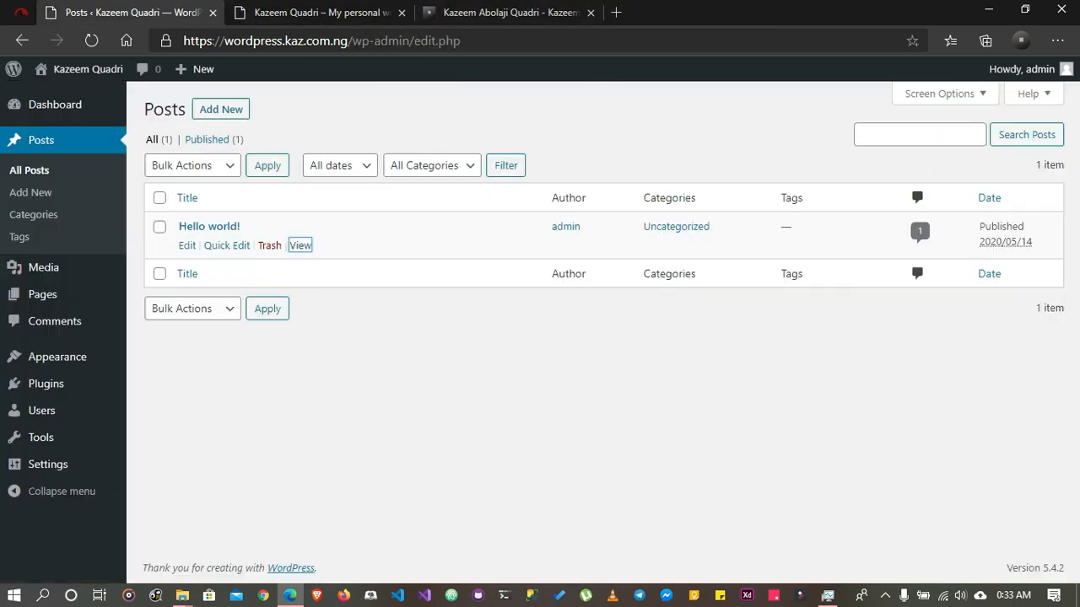
Check how the "Hello world!" post appears on the live home page and return to the posts list
{"action": "left_click", "coordinate": [321, 12]}
{"action": "scroll", "coordinate": [540, 337], "scroll_direction": "down", "scroll_amount": 2}
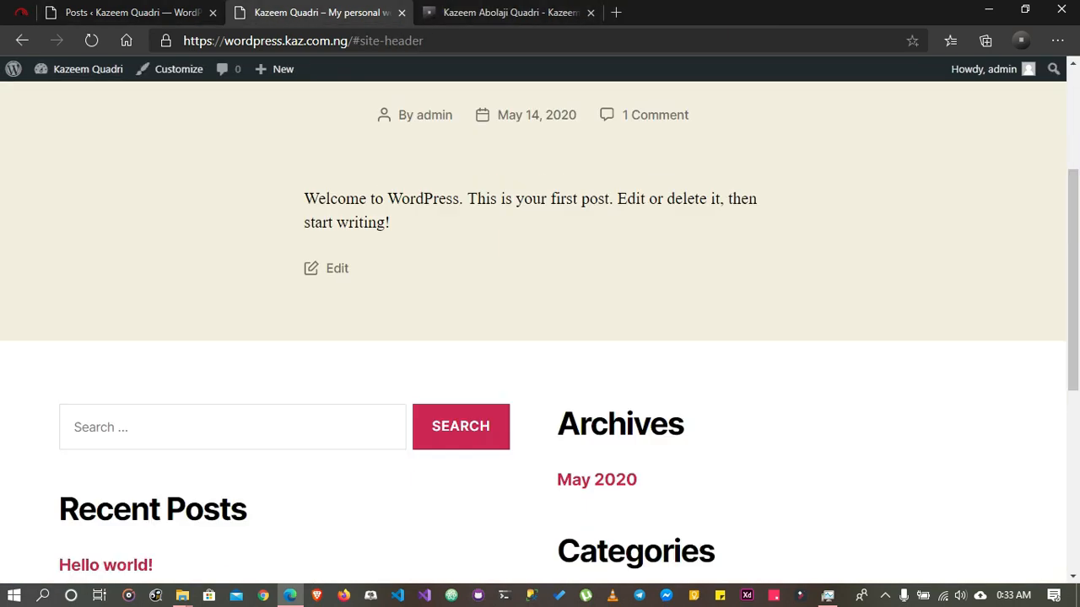
{"action": "scroll", "coordinate": [540, 338], "scroll_direction": "up", "scroll_amount": 2}
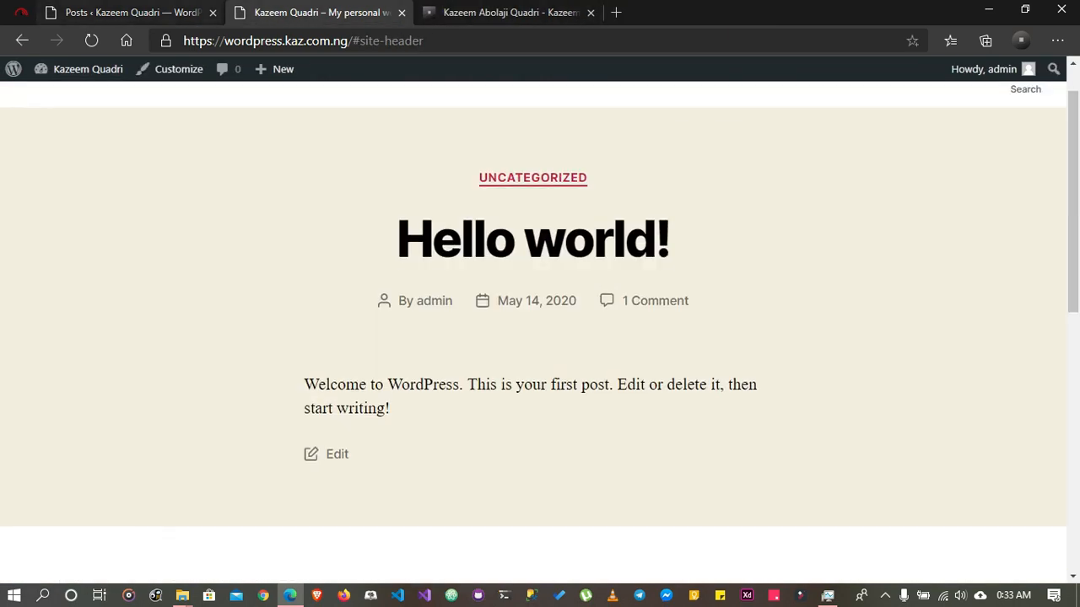
{"action": "left_click", "coordinate": [130, 12]}
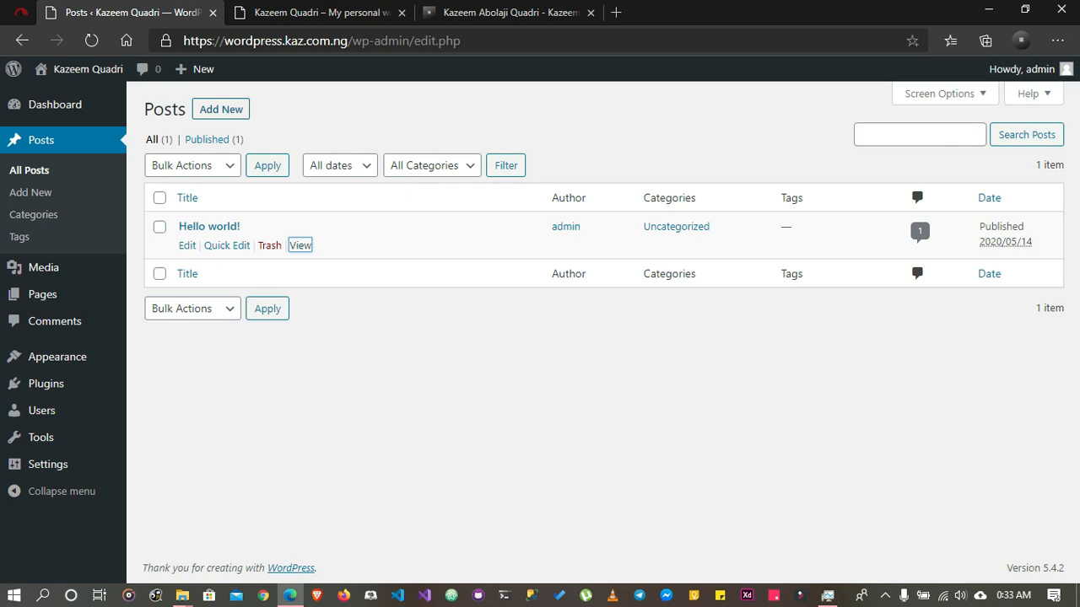
Start a new post, go through the Block Editor welcome guide to its last page and close it
{"action": "left_click", "coordinate": [221, 109]}
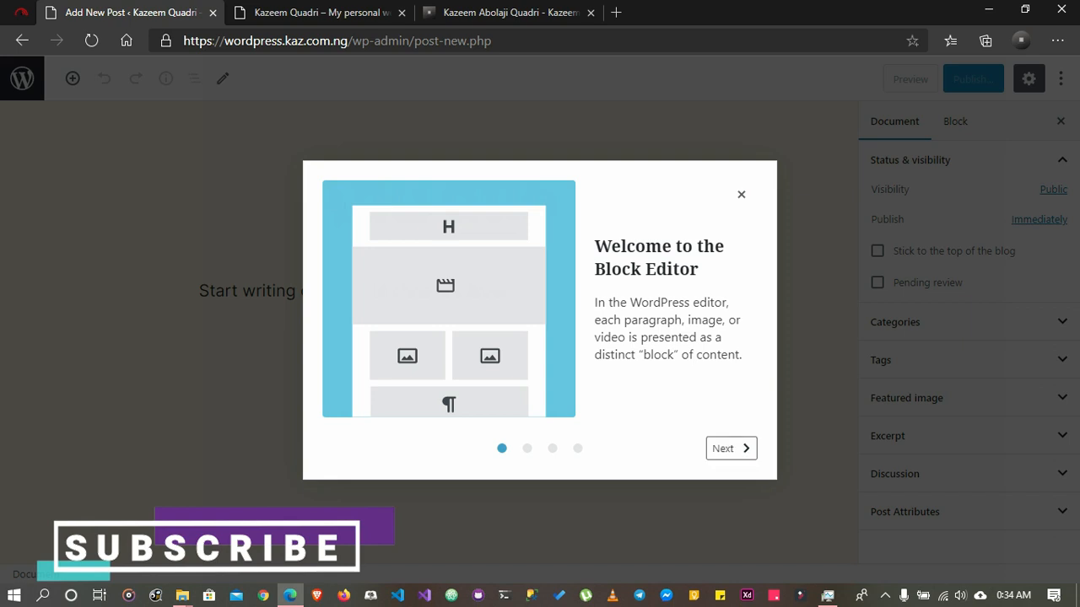
{"action": "left_click", "coordinate": [731, 448]}
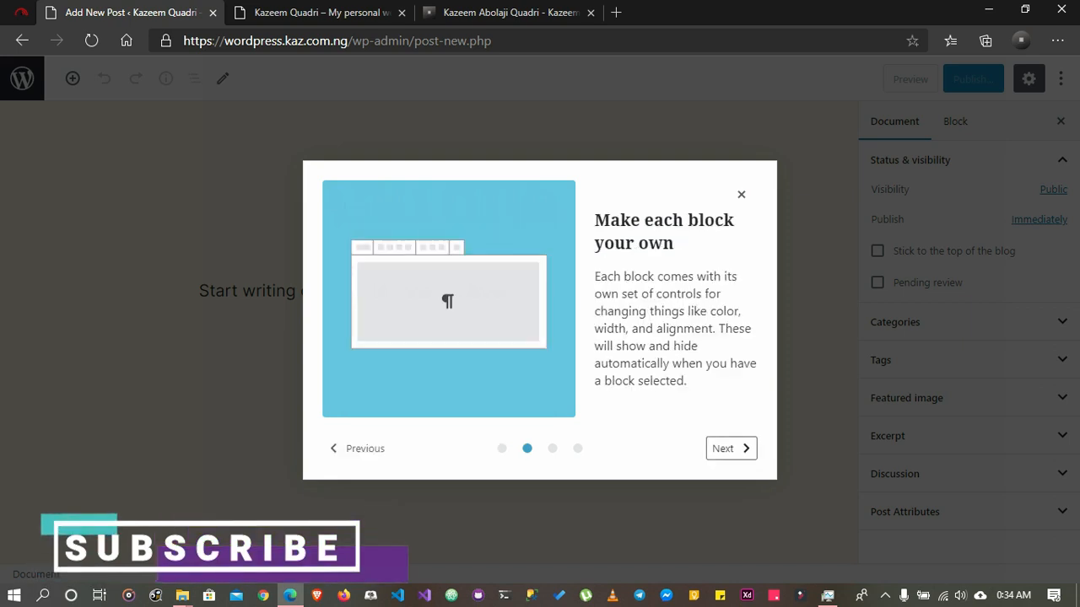
{"action": "left_click", "coordinate": [731, 448]}
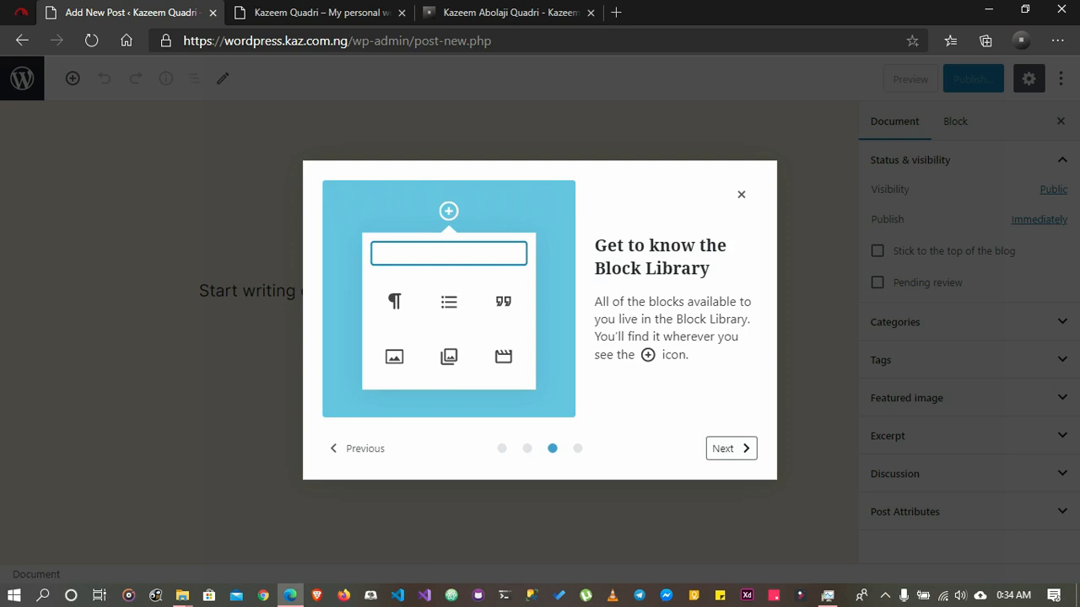
{"action": "key", "text": "Right"}
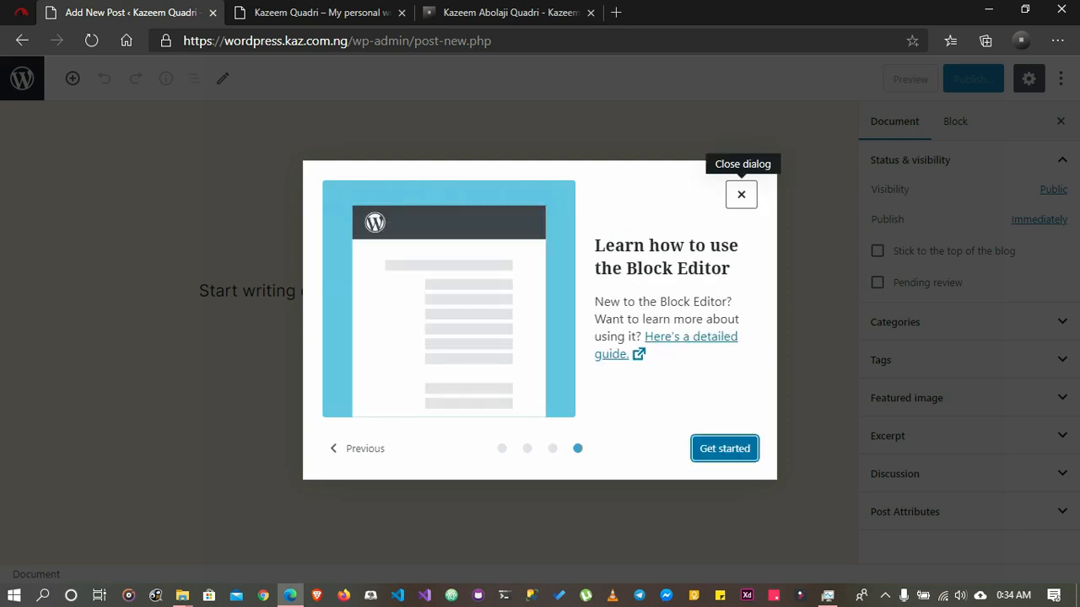
{"action": "left_click", "coordinate": [741, 194]}
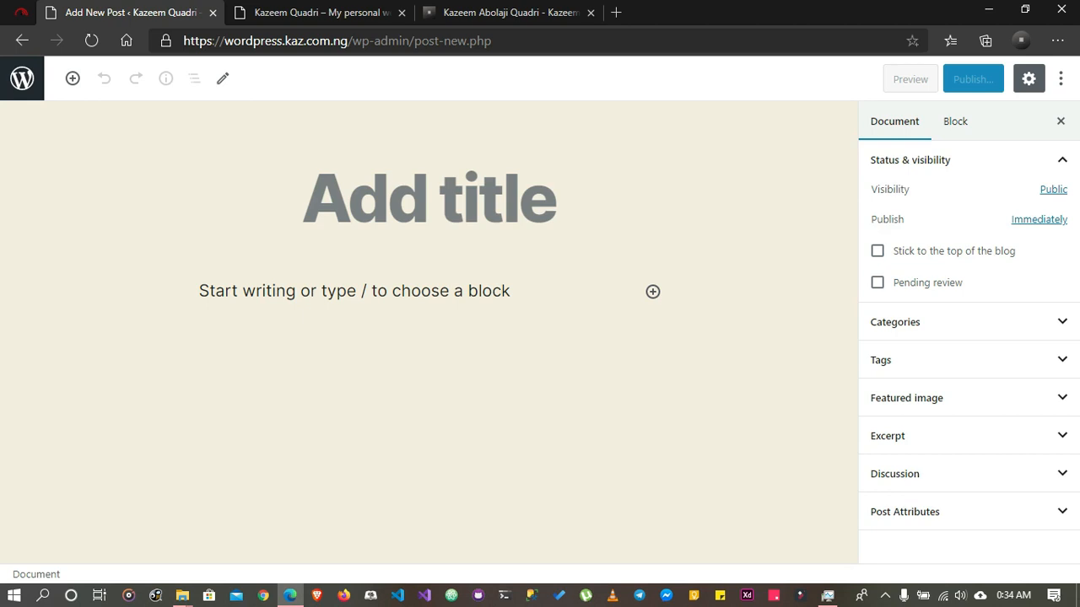
Switch to the kaz.com.ng site and open the blog post "My Best Website for Learning" down to its heading
{"action": "left_click", "coordinate": [429, 198]}
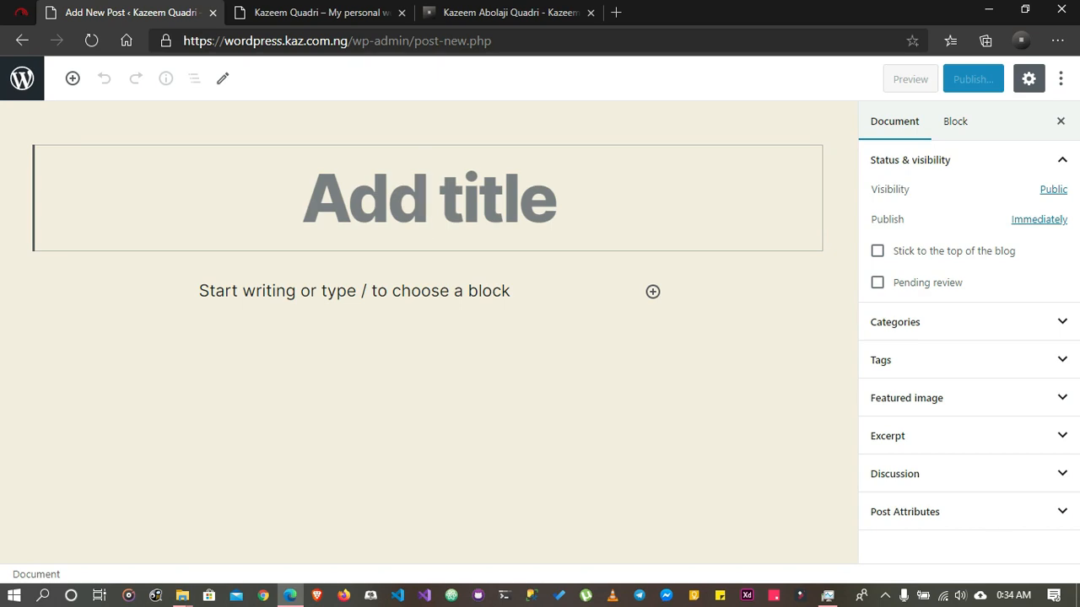
{"action": "left_click", "coordinate": [506, 12]}
{"action": "scroll", "coordinate": [540, 338], "scroll_direction": "up", "scroll_amount": 10}
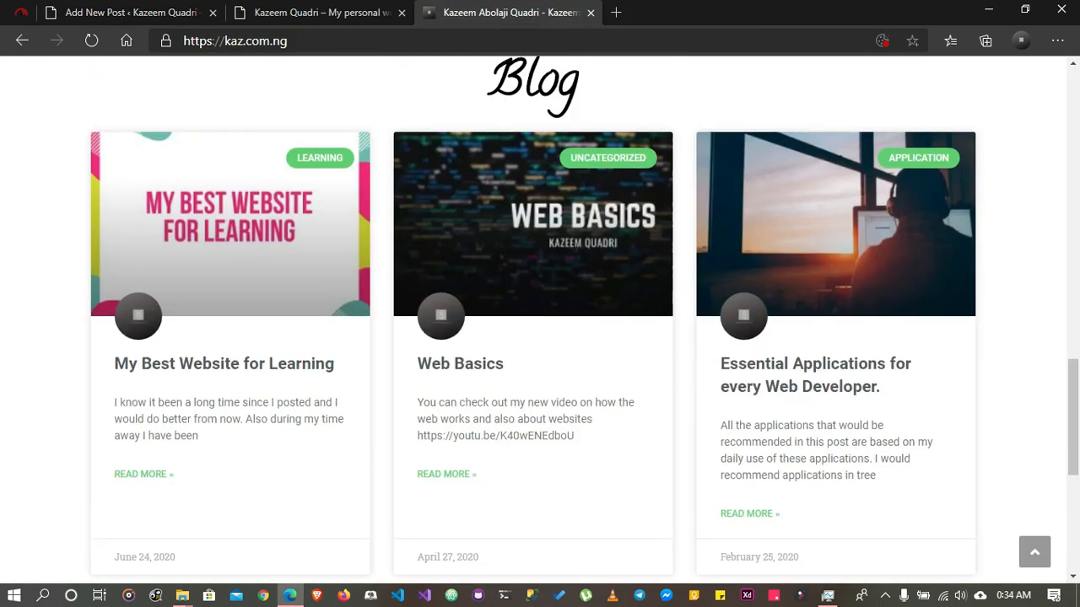
{"action": "scroll", "coordinate": [540, 338], "scroll_direction": "down", "scroll_amount": 1}
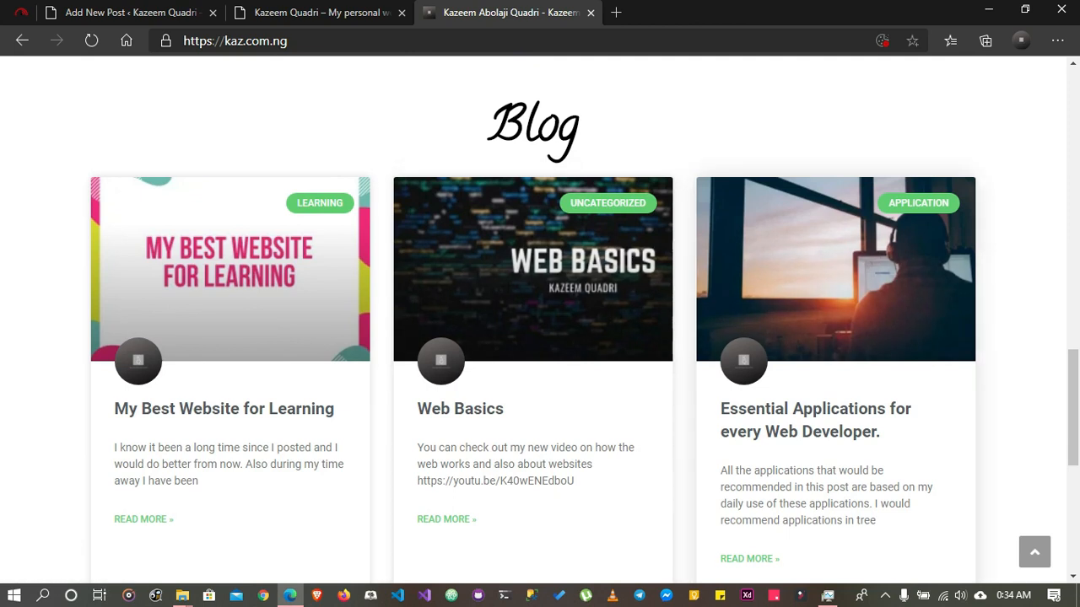
{"action": "left_click", "coordinate": [225, 409]}
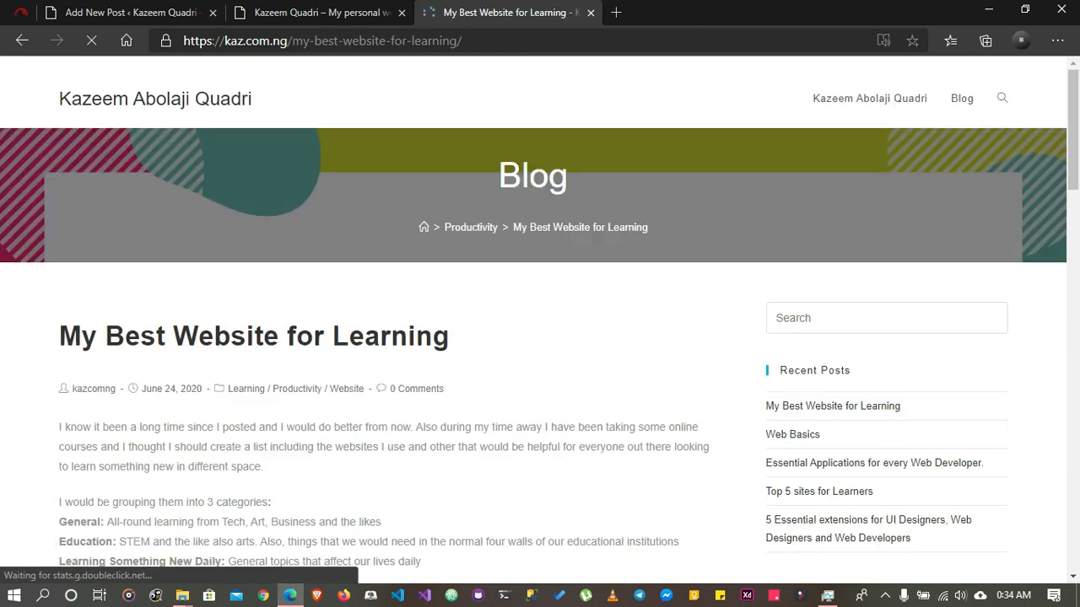
{"action": "scroll", "coordinate": [540, 320], "scroll_direction": "down", "scroll_amount": 7}
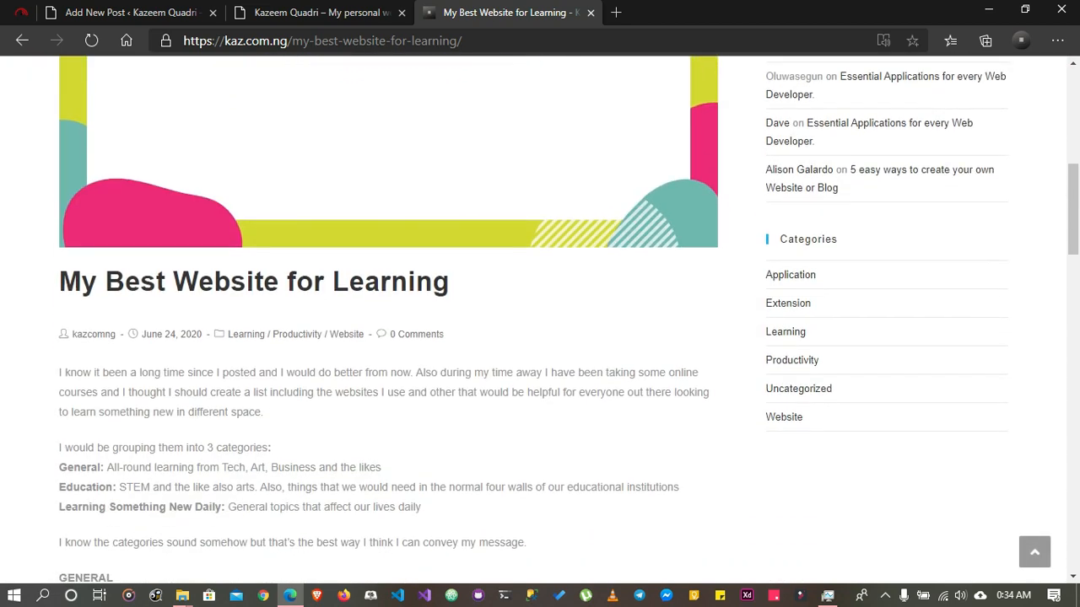
Copy the heading "My Best Website for Learning" and paste it as the title of the new WordPress post
{"action": "left_click_drag", "start_coordinate": [59, 281], "coordinate": [450, 281]}
{"action": "key", "text": "ctrl+c"}
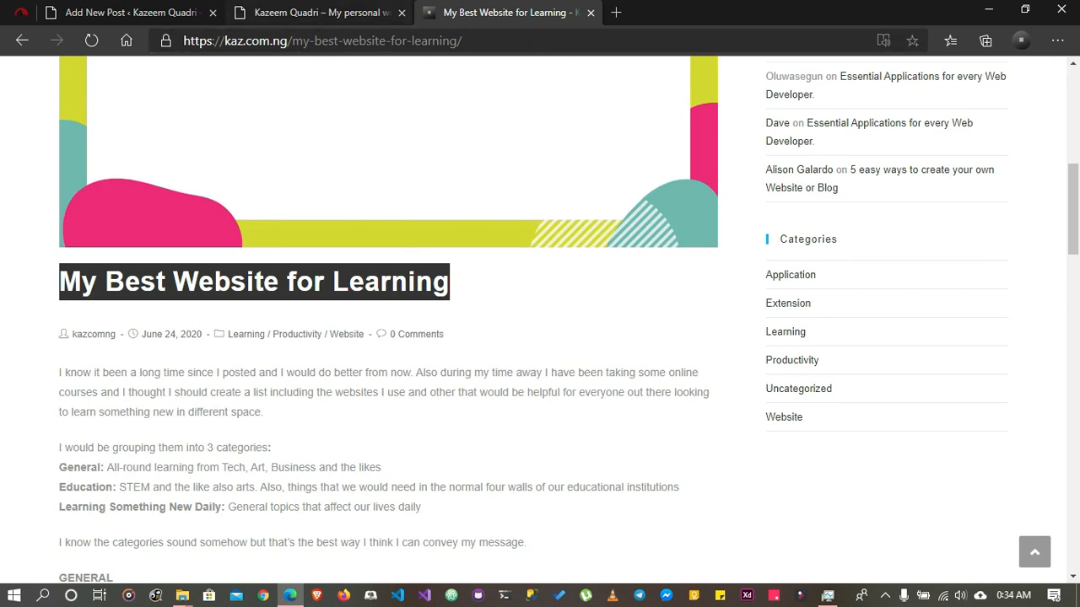
{"action": "key", "text": "ctrl+shift+Tab"}
{"action": "key", "text": "ctrl+shift+Tab"}
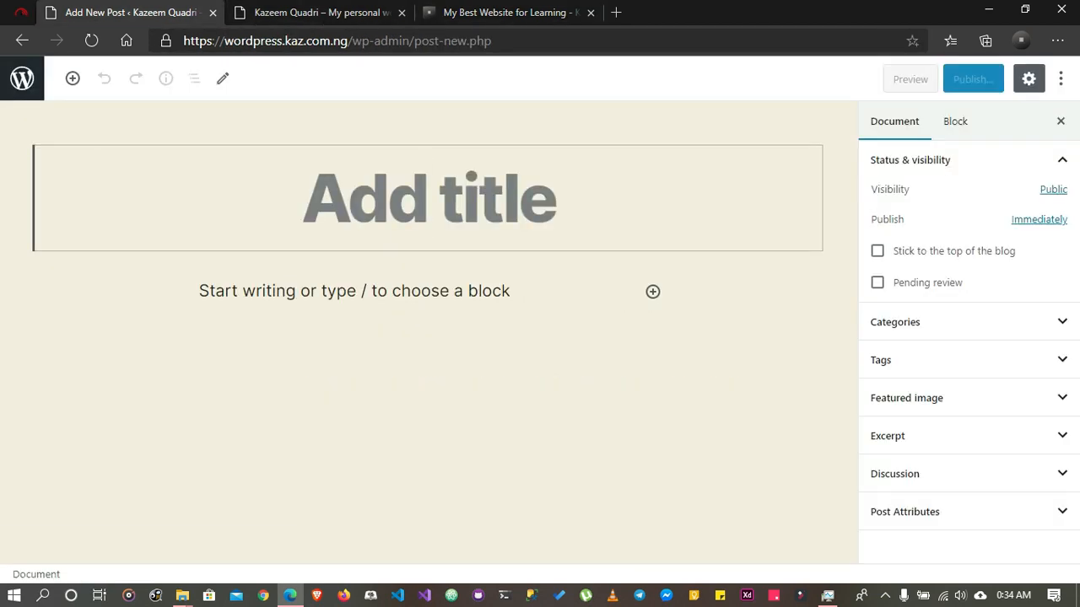
{"action": "key", "text": "ctrl+v"}
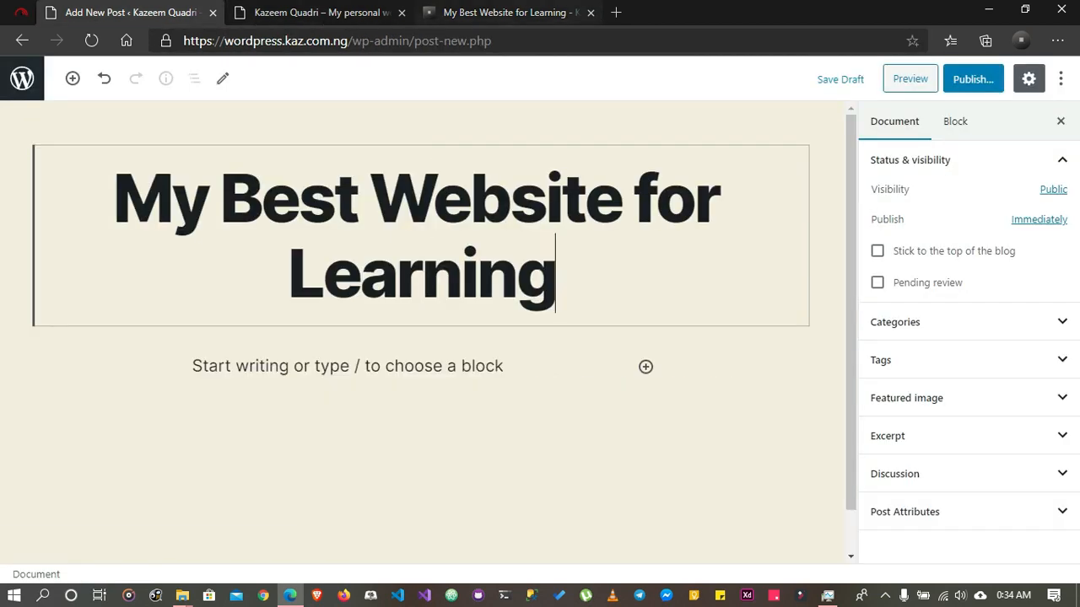
{"action": "key", "text": "Return"}
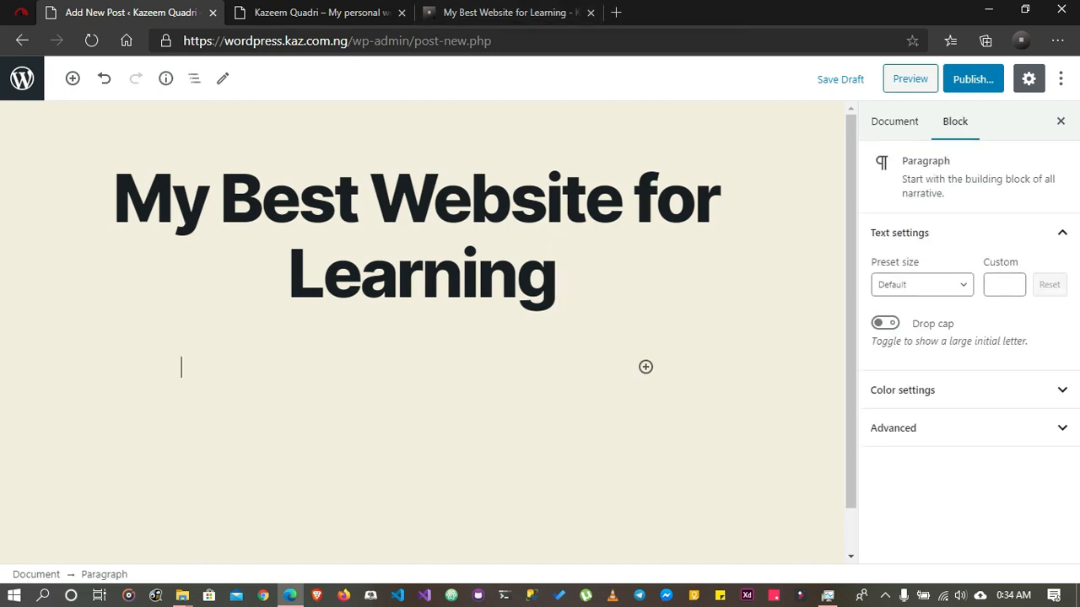
{"action": "key", "text": "BackSpace"}
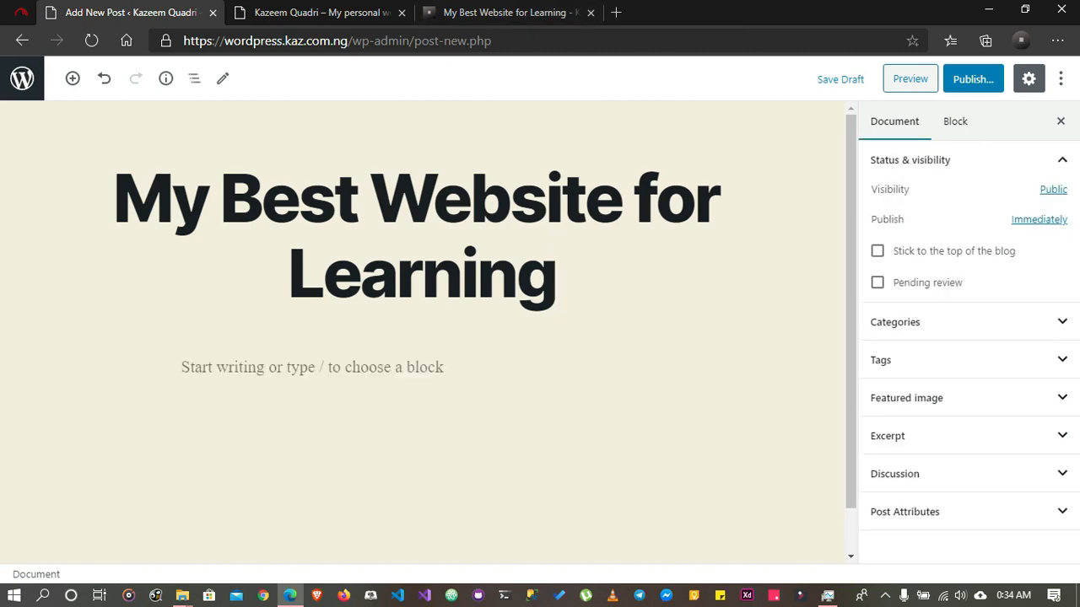
{"action": "key", "text": "Return"}
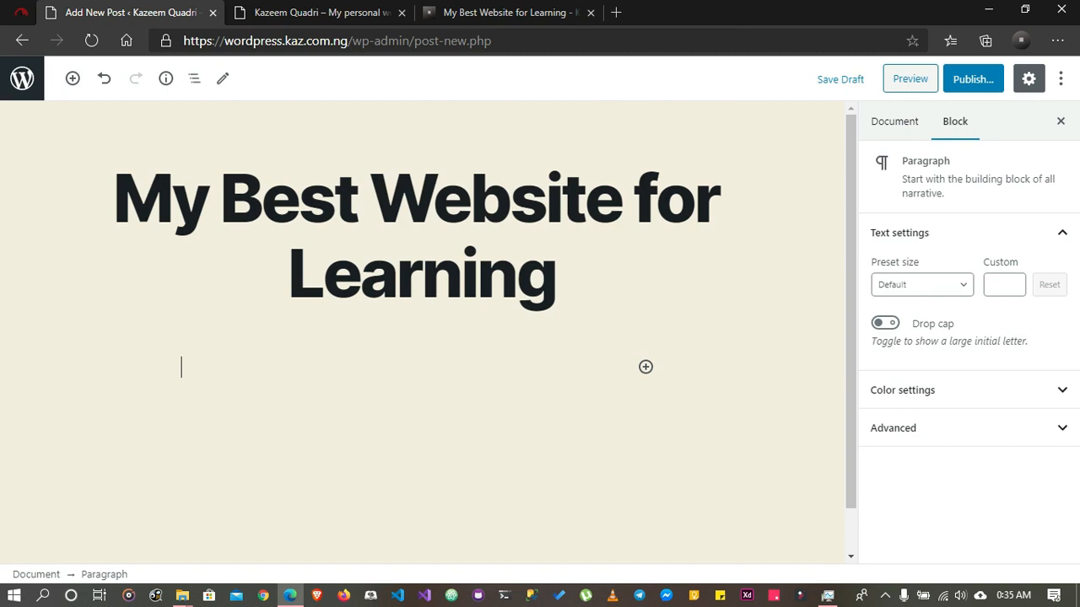
{"action": "key", "text": "BackSpace"}
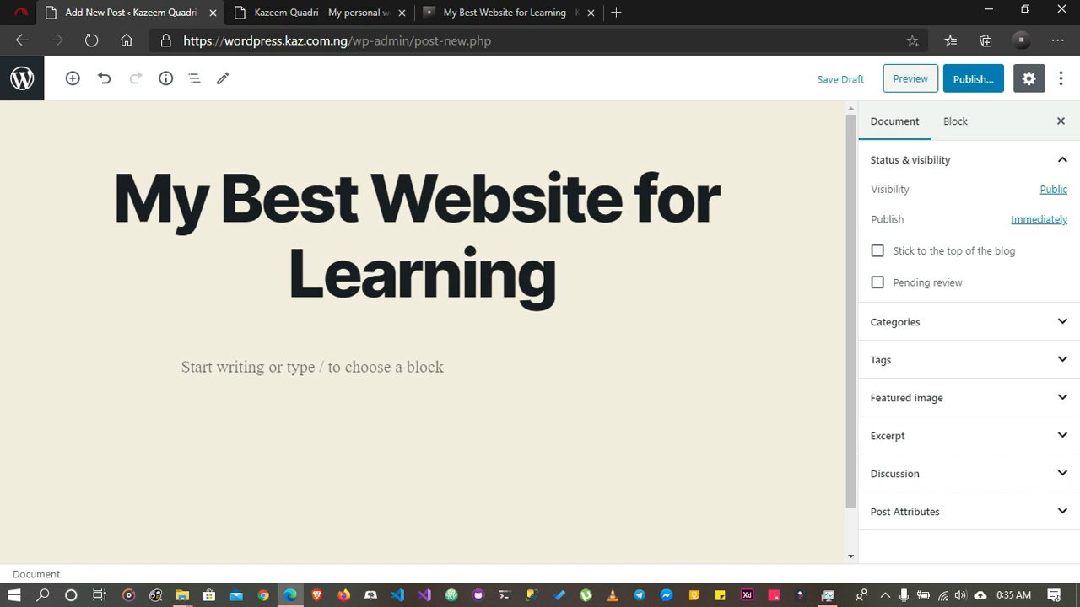
Insert an Image block below the post title
{"action": "left_click", "coordinate": [312, 367]}
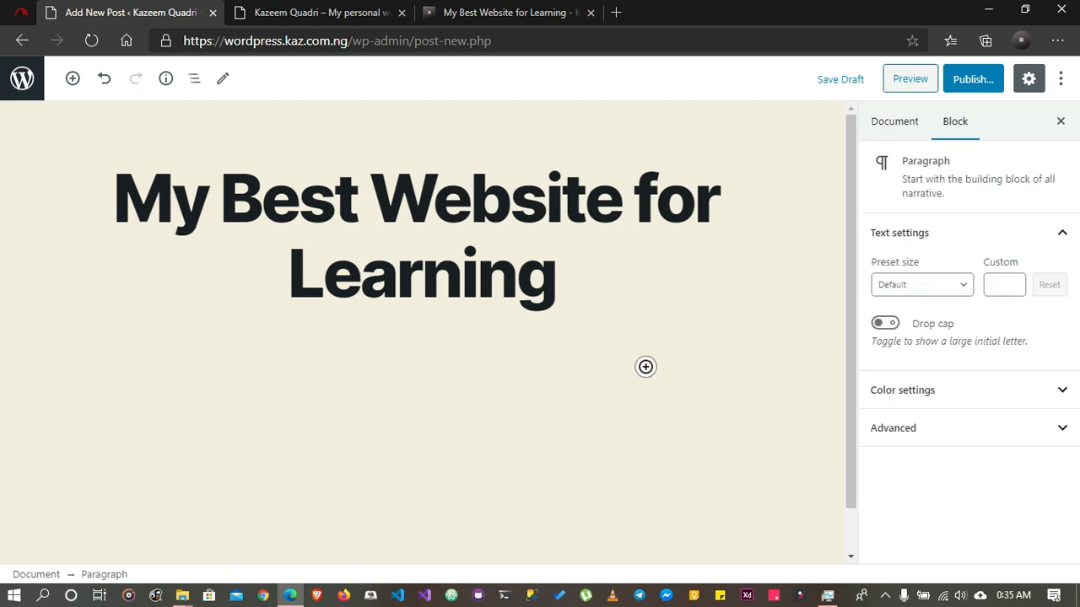
{"action": "left_click", "coordinate": [645, 367]}
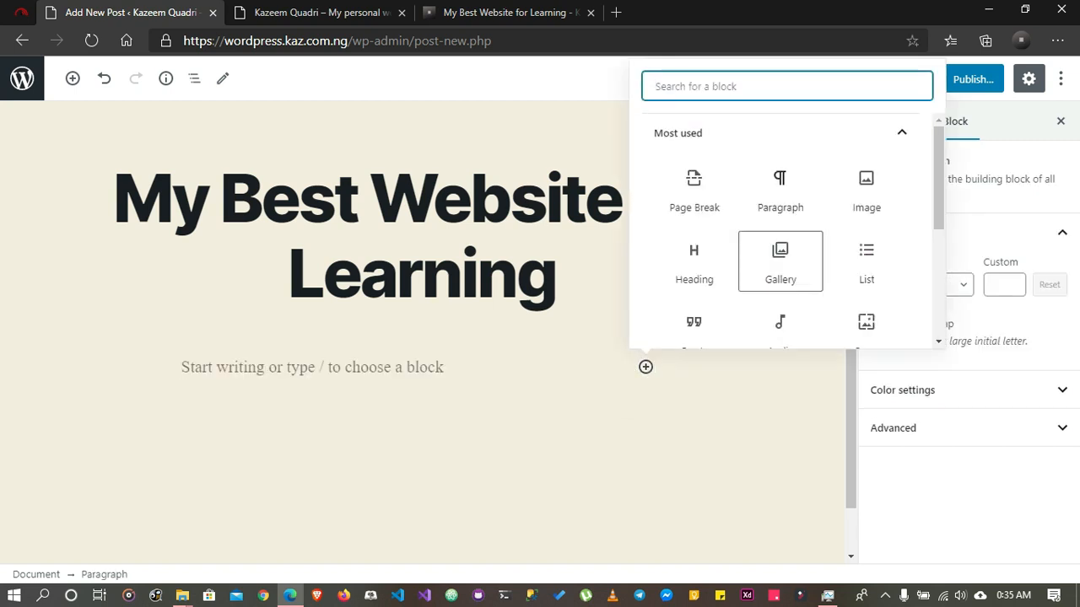
{"action": "left_click", "coordinate": [866, 190]}
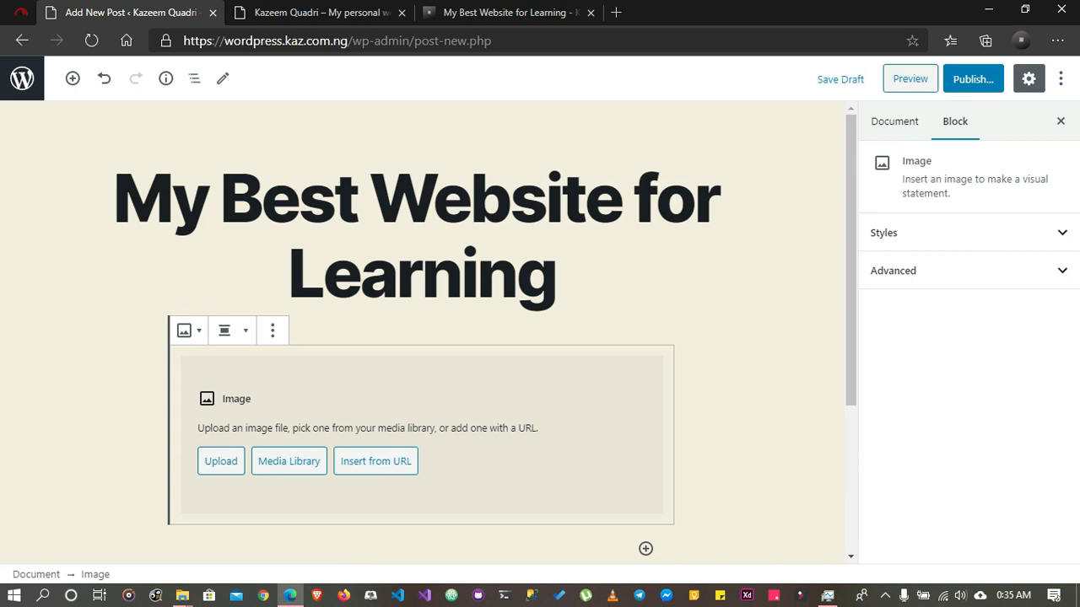
{"action": "left_click", "coordinate": [221, 461]}
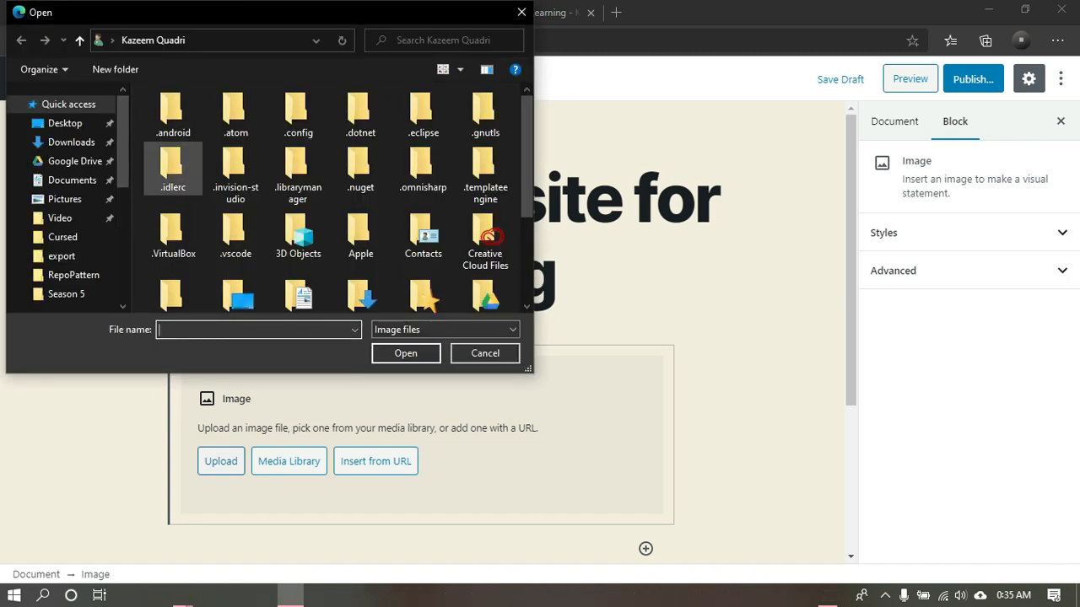
{"action": "scroll", "coordinate": [63, 211], "scroll_direction": "down", "scroll_amount": 5}
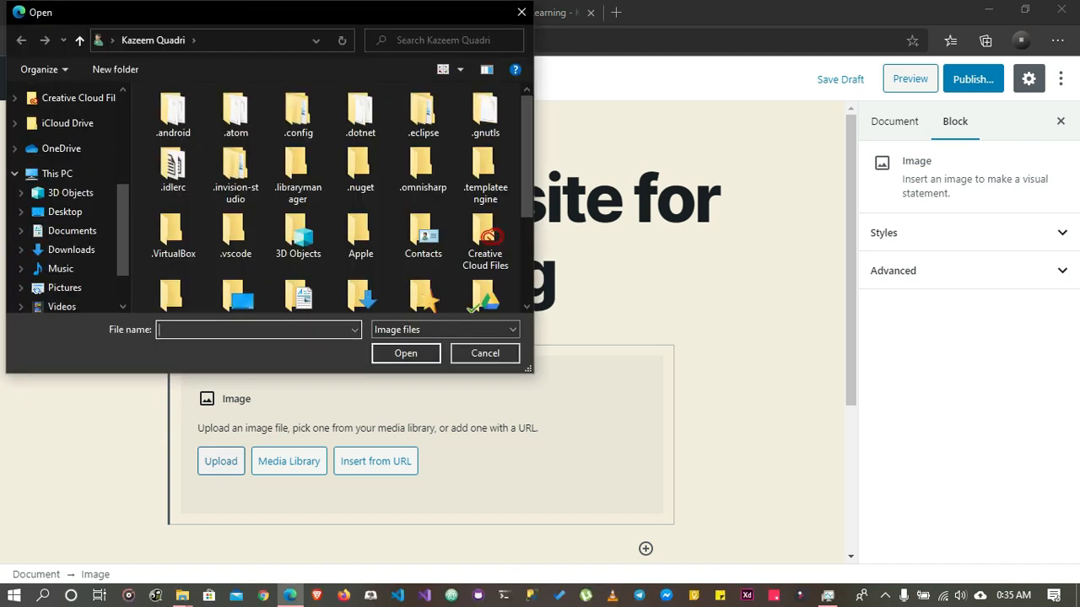
{"action": "left_click", "coordinate": [63, 211]}
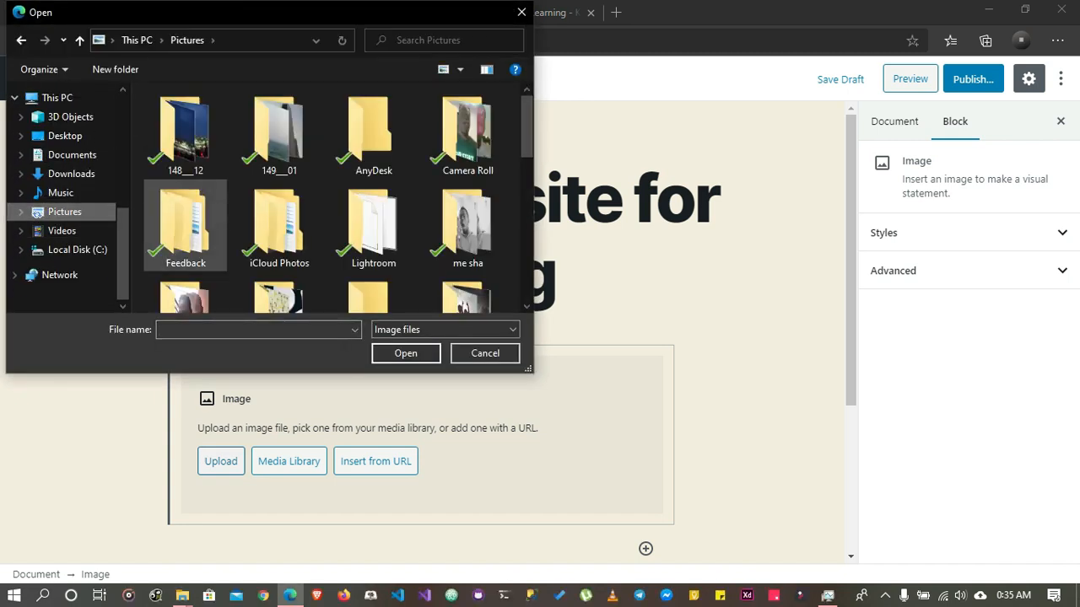
{"action": "scroll", "coordinate": [279, 253], "scroll_direction": "down", "scroll_amount": 2}
{"action": "double_click", "coordinate": [279, 160]}
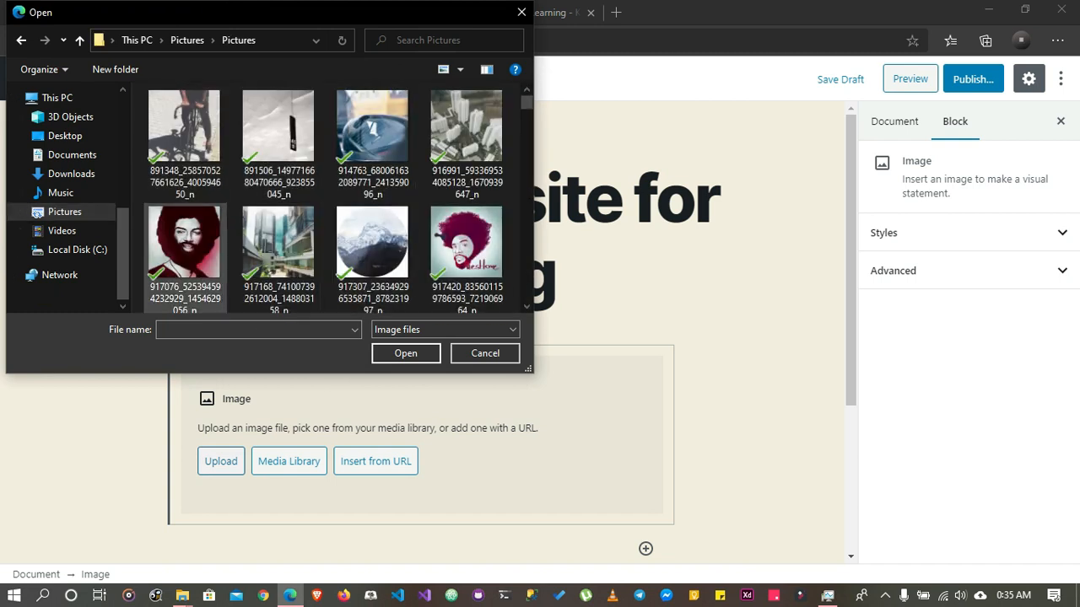
{"action": "left_click", "coordinate": [279, 145]}
{"action": "left_click", "coordinate": [373, 145]}
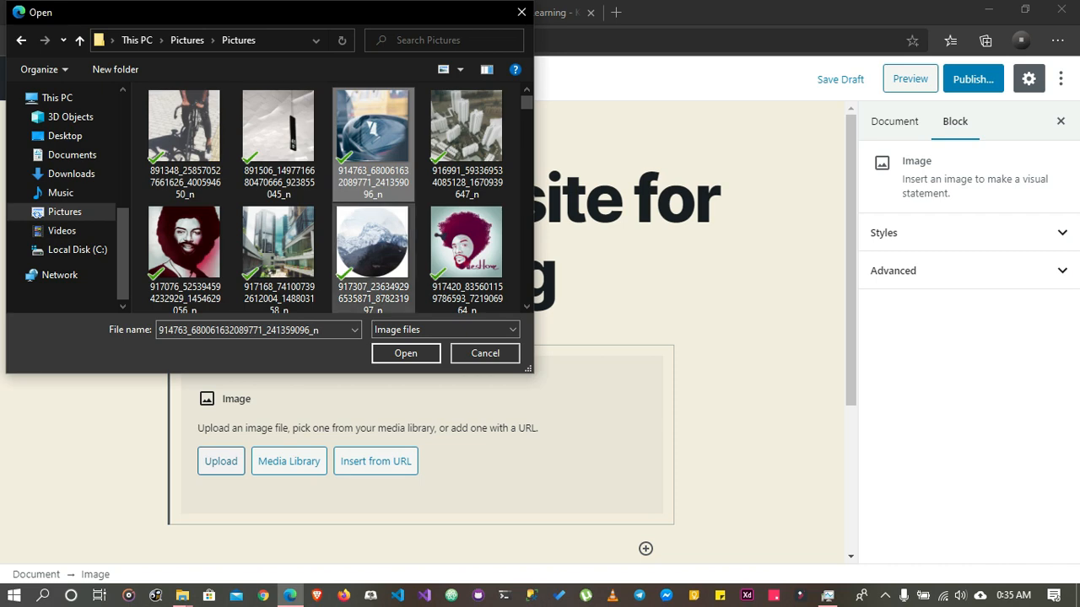
{"action": "left_click", "coordinate": [405, 353]}
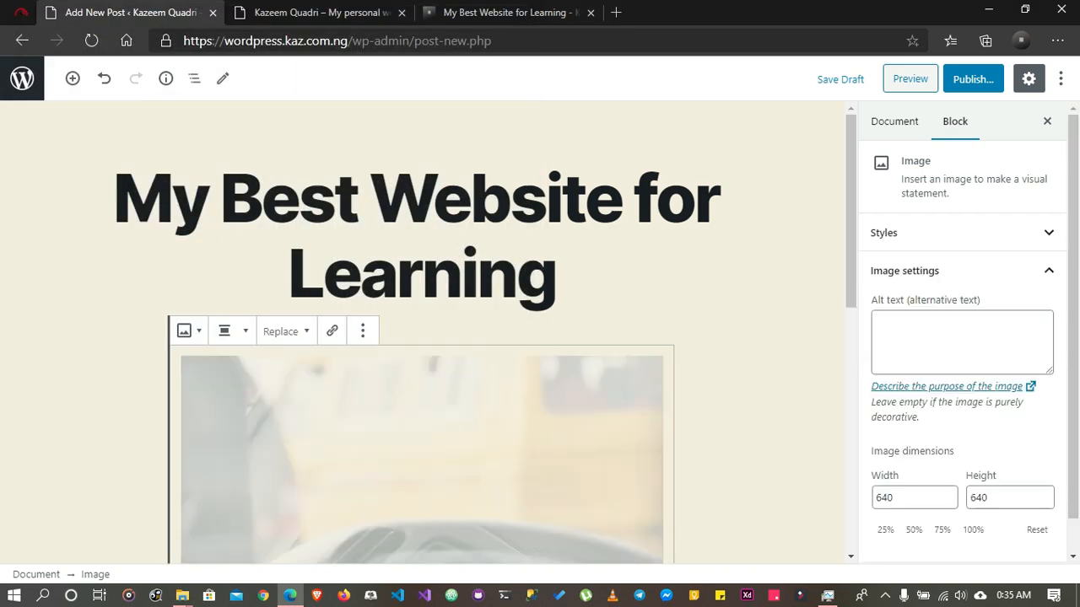
Deselect the uploaded image and review how it sits below the post title
{"action": "scroll", "coordinate": [422, 339], "scroll_direction": "down", "scroll_amount": 3}
{"action": "scroll", "coordinate": [421, 340], "scroll_direction": "down", "scroll_amount": 3}
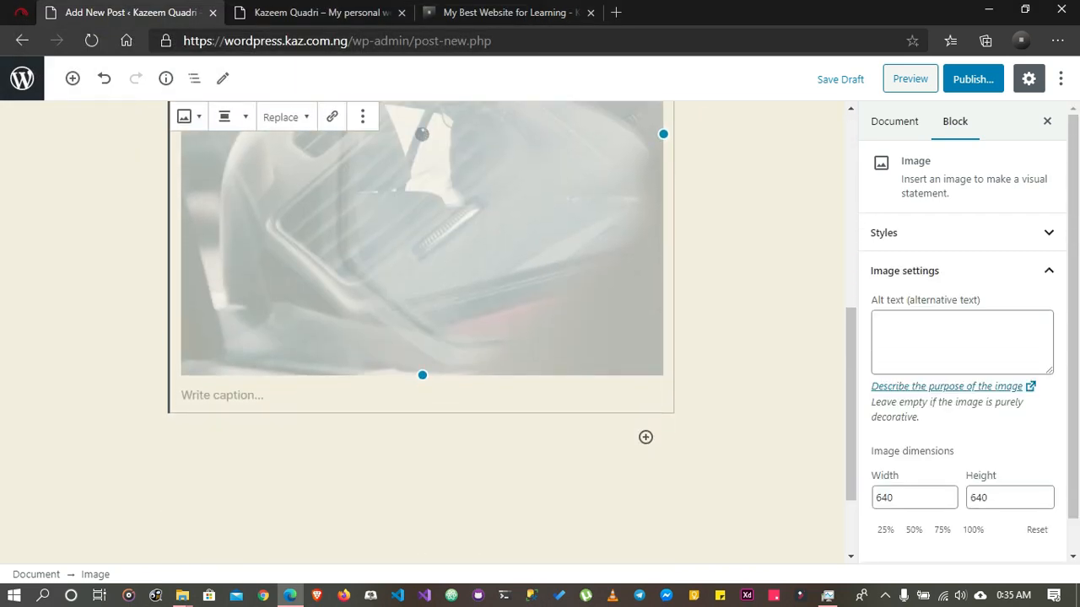
{"action": "scroll", "coordinate": [421, 340], "scroll_direction": "down", "scroll_amount": 1}
{"action": "scroll", "coordinate": [422, 339], "scroll_direction": "up", "scroll_amount": 1}
{"action": "scroll", "coordinate": [422, 339], "scroll_direction": "down", "scroll_amount": 4}
{"action": "left_click", "coordinate": [760, 338]}
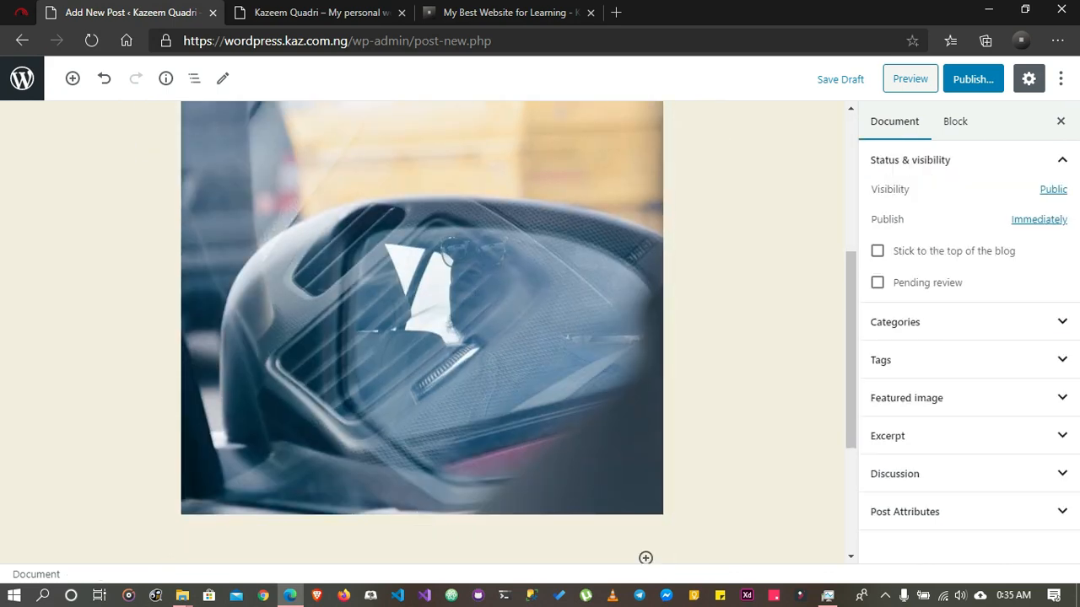
{"action": "scroll", "coordinate": [422, 340], "scroll_direction": "up", "scroll_amount": 3}
{"action": "scroll", "coordinate": [422, 339], "scroll_direction": "down", "scroll_amount": 3}
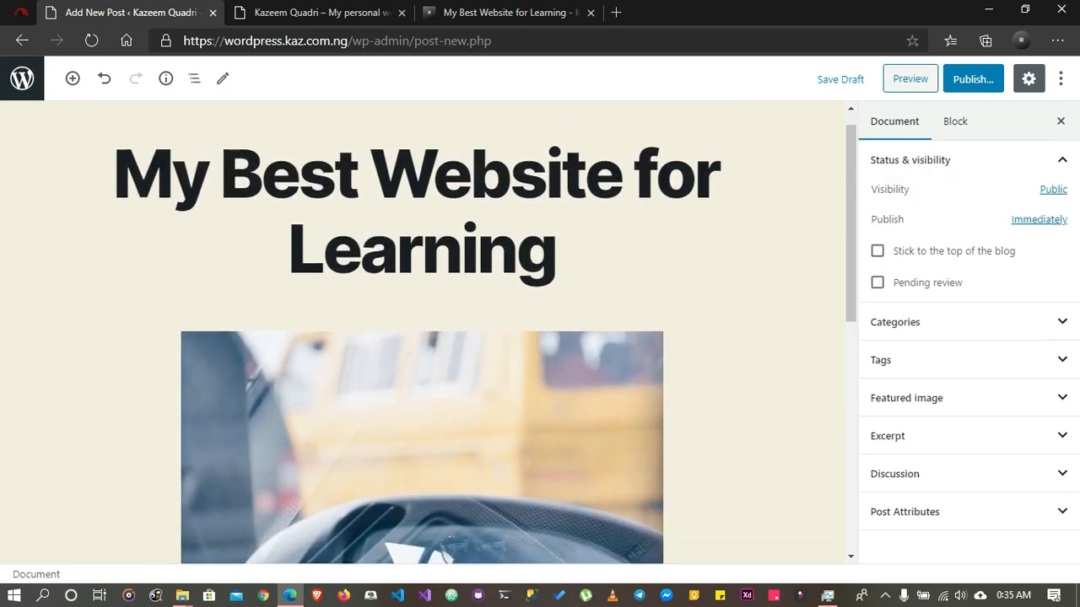
Insert a Columns block below the image, using the variation with two equal columns
{"action": "scroll", "coordinate": [422, 338], "scroll_direction": "down", "scroll_amount": 3}
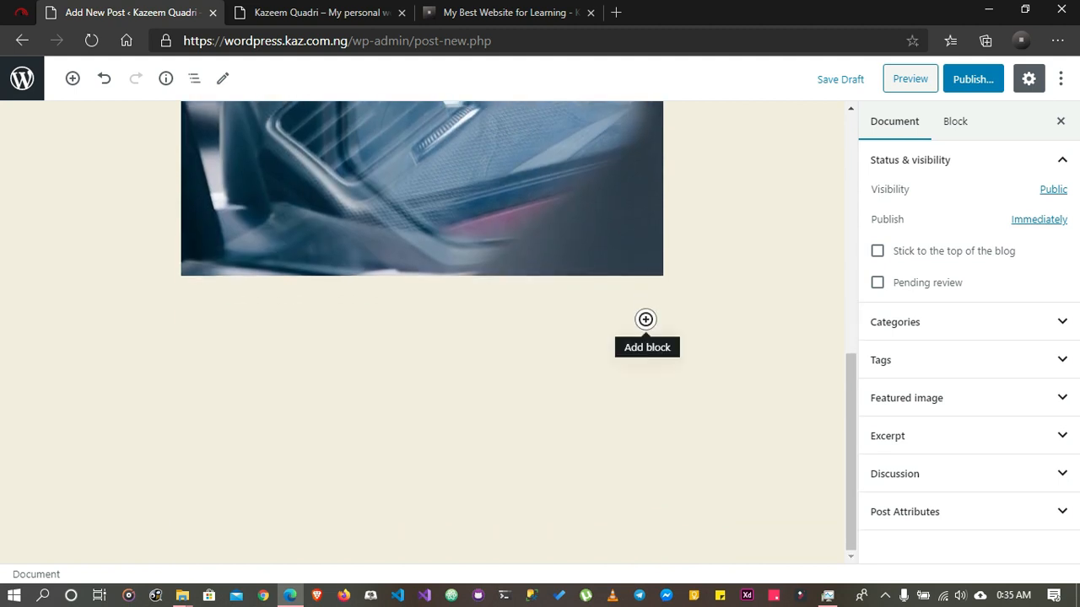
{"action": "left_click", "coordinate": [645, 319]}
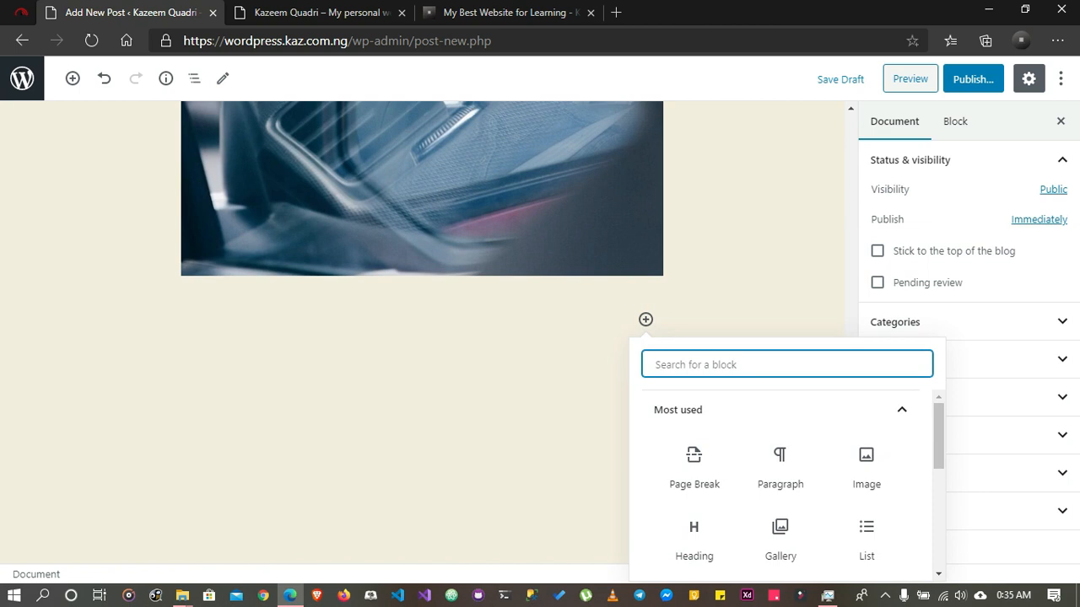
{"action": "scroll", "coordinate": [695, 415], "scroll_direction": "down", "scroll_amount": 1}
{"action": "scroll", "coordinate": [694, 447], "scroll_direction": "up", "scroll_amount": 1}
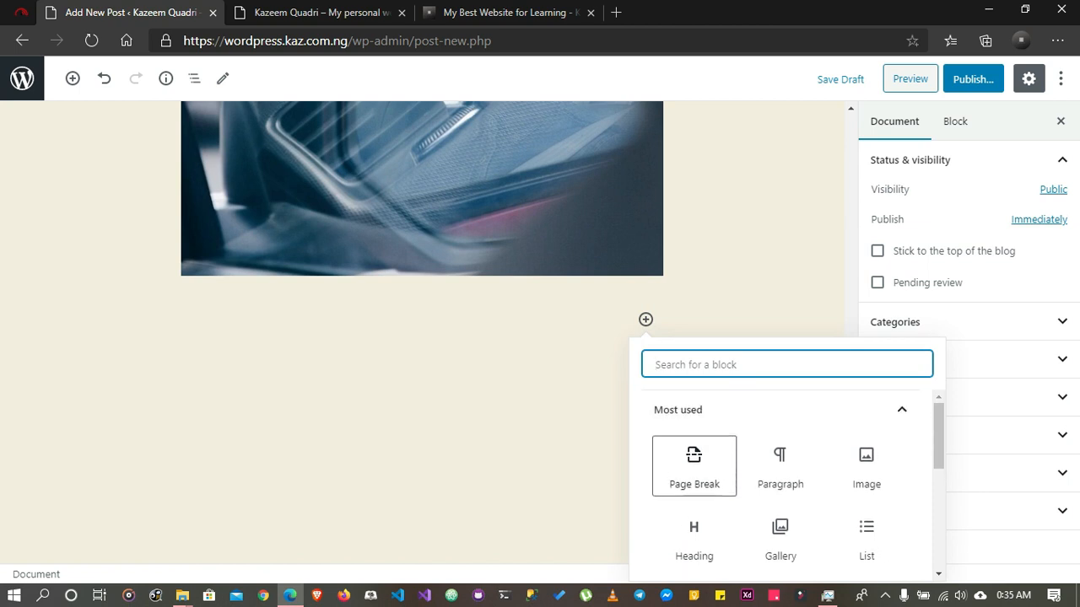
{"action": "left_click", "coordinate": [717, 411]}
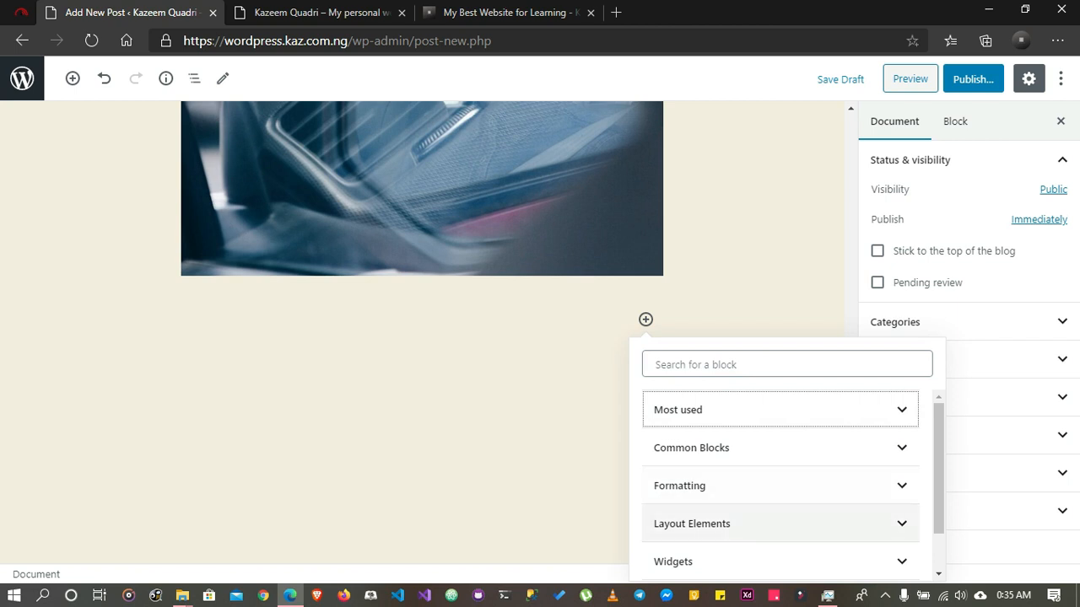
{"action": "left_click", "coordinate": [691, 524]}
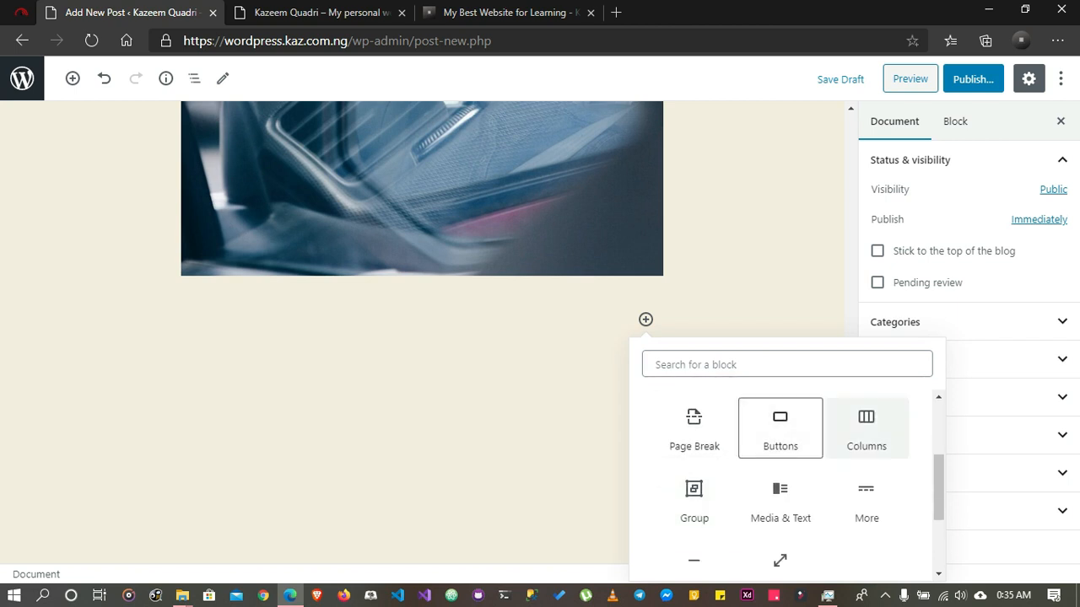
{"action": "left_click", "coordinate": [867, 430]}
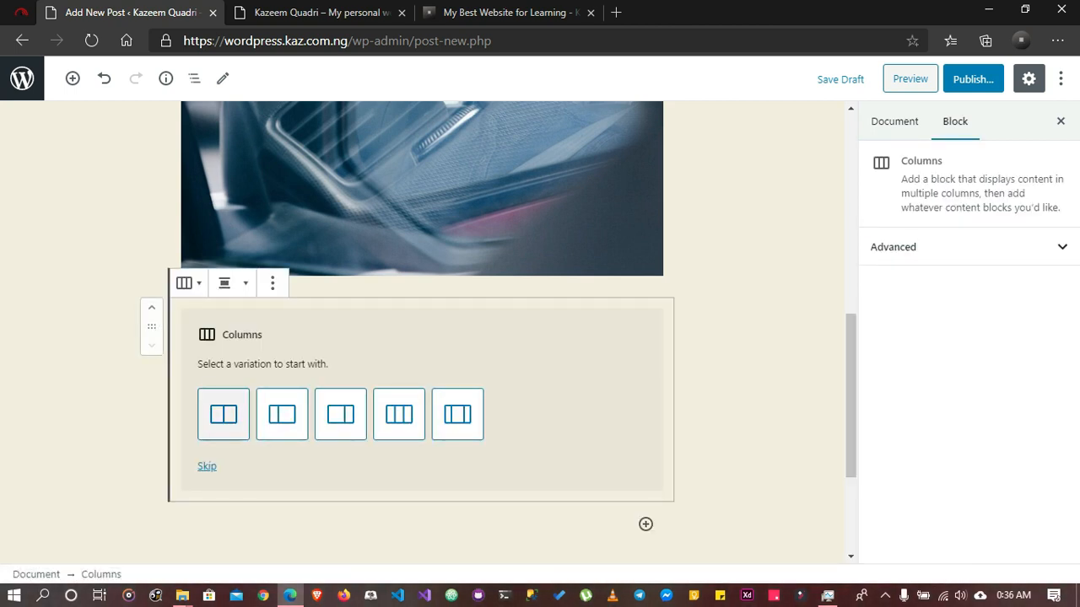
{"action": "left_click", "coordinate": [224, 414]}
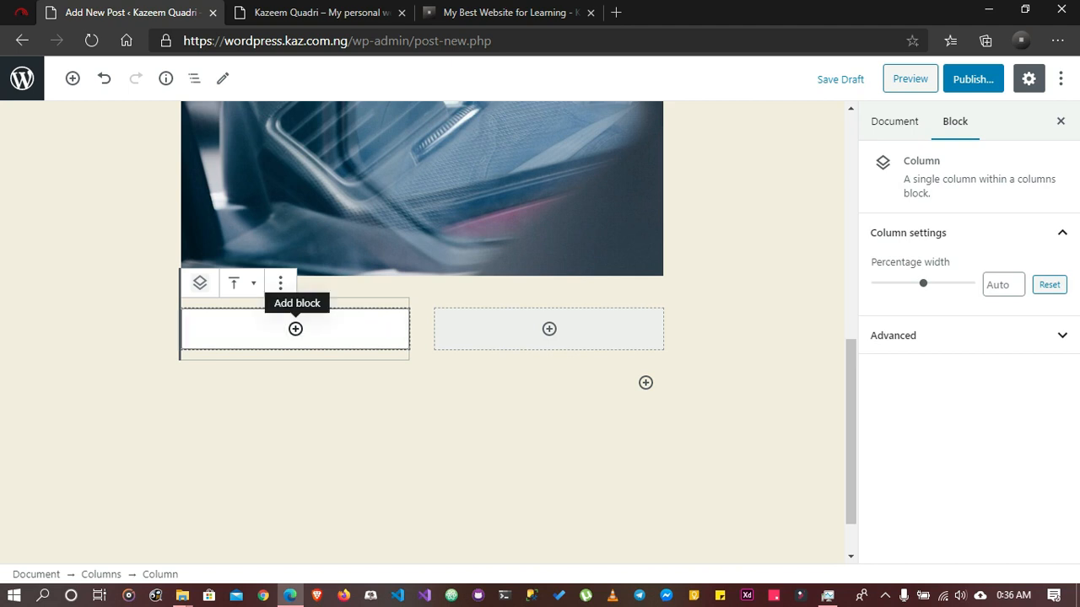
Add a Heading block with the text "Learning" in the first column
{"action": "left_click", "coordinate": [295, 329]}
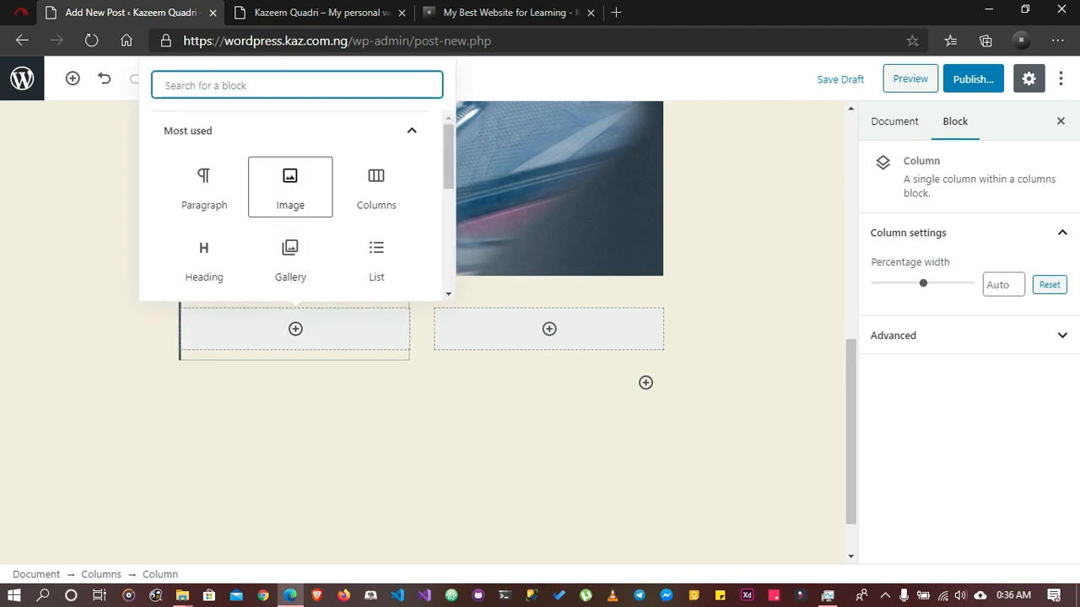
{"action": "left_click", "coordinate": [203, 258]}
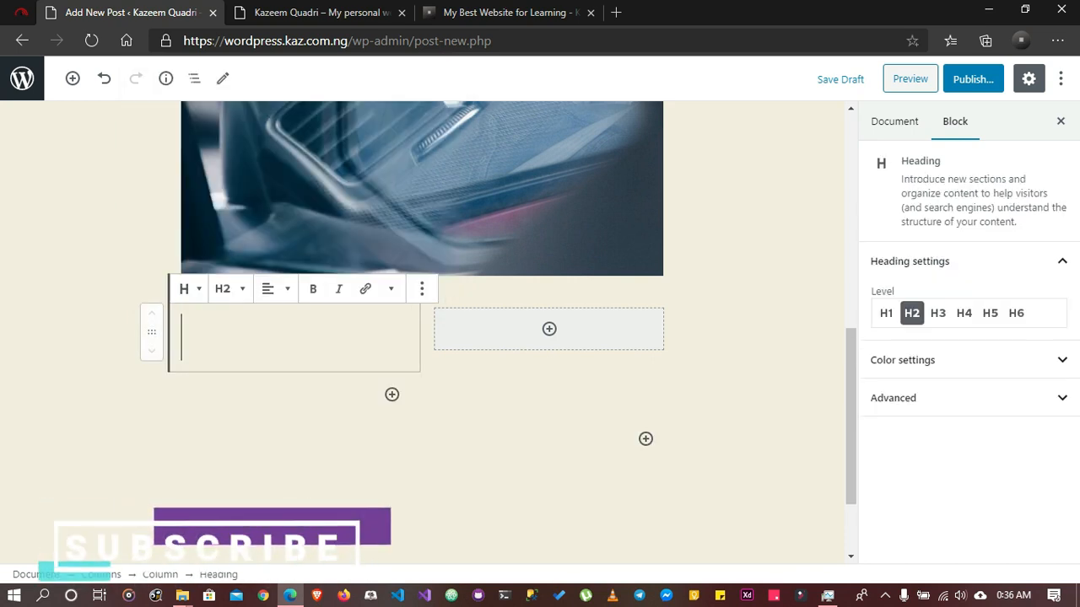
{"action": "type", "text": "La"}
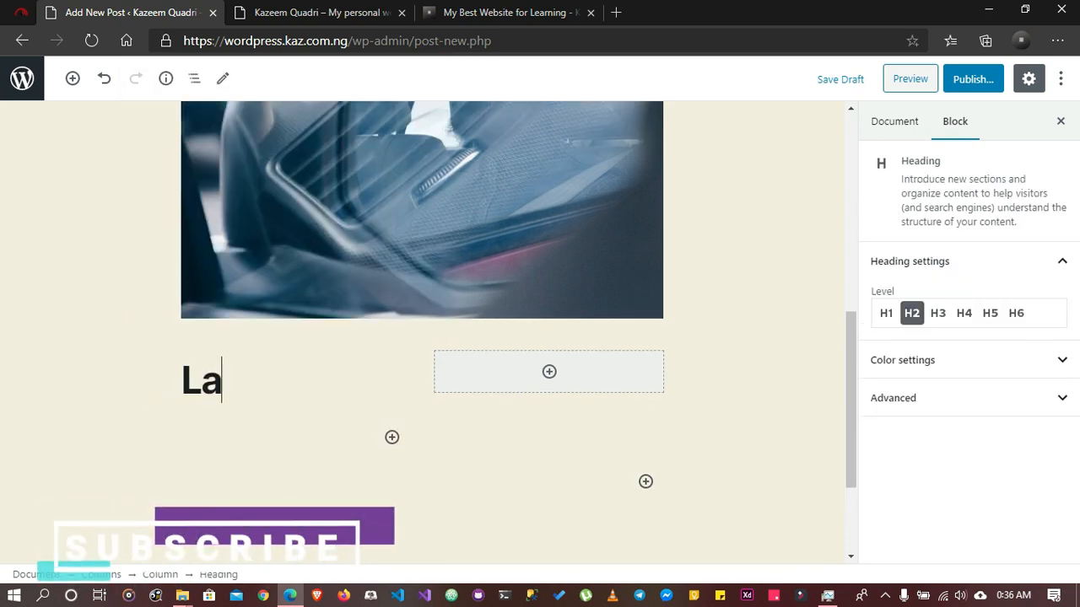
{"action": "key", "text": "BackSpace"}
{"action": "type", "text": "earning"}
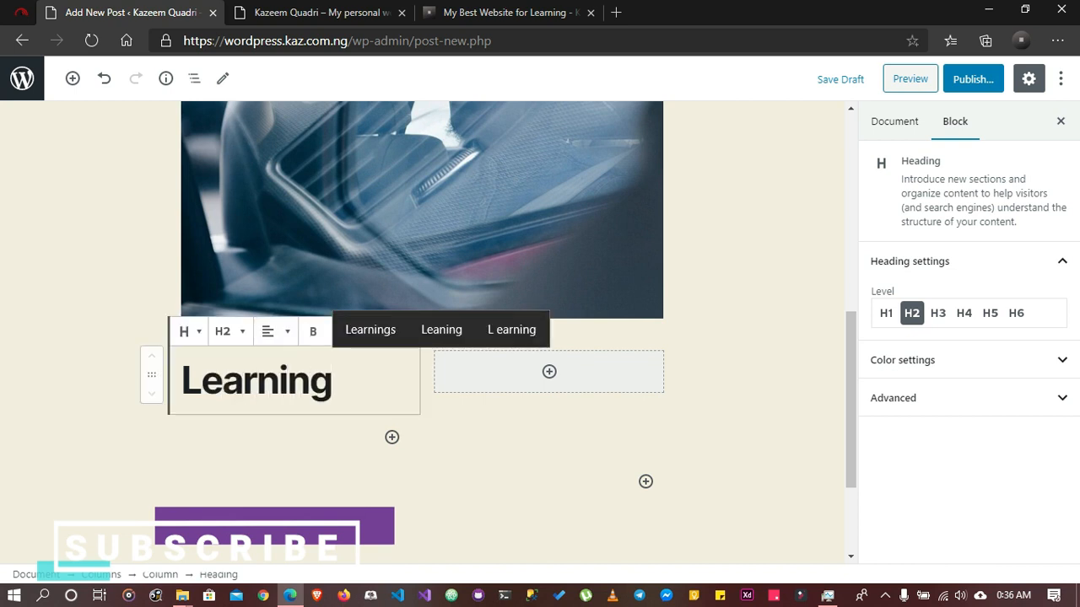
Add a Paragraph block under the "Learning" heading and fill it with the intro paragraph copied from the "My Best Website for Learning" blog post
{"action": "left_click", "coordinate": [392, 437]}
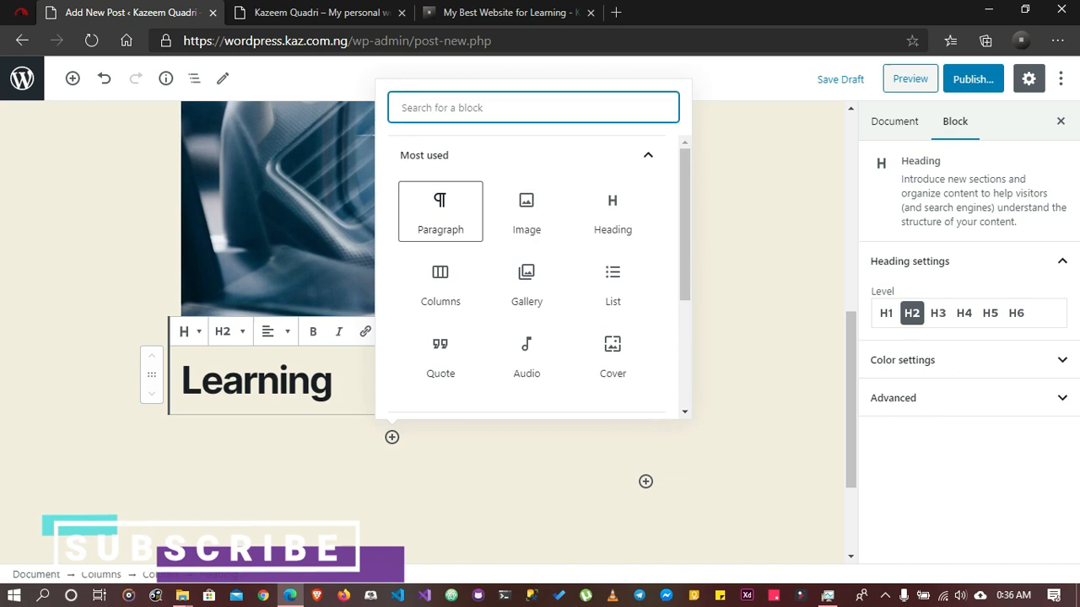
{"action": "left_click", "coordinate": [441, 212]}
{"action": "left_click", "coordinate": [506, 13]}
{"action": "scroll", "coordinate": [507, 321], "scroll_direction": "down", "scroll_amount": 1}
{"action": "left_click_drag", "start_coordinate": [59, 294], "coordinate": [264, 334]}
{"action": "key", "text": "ctrl+c"}
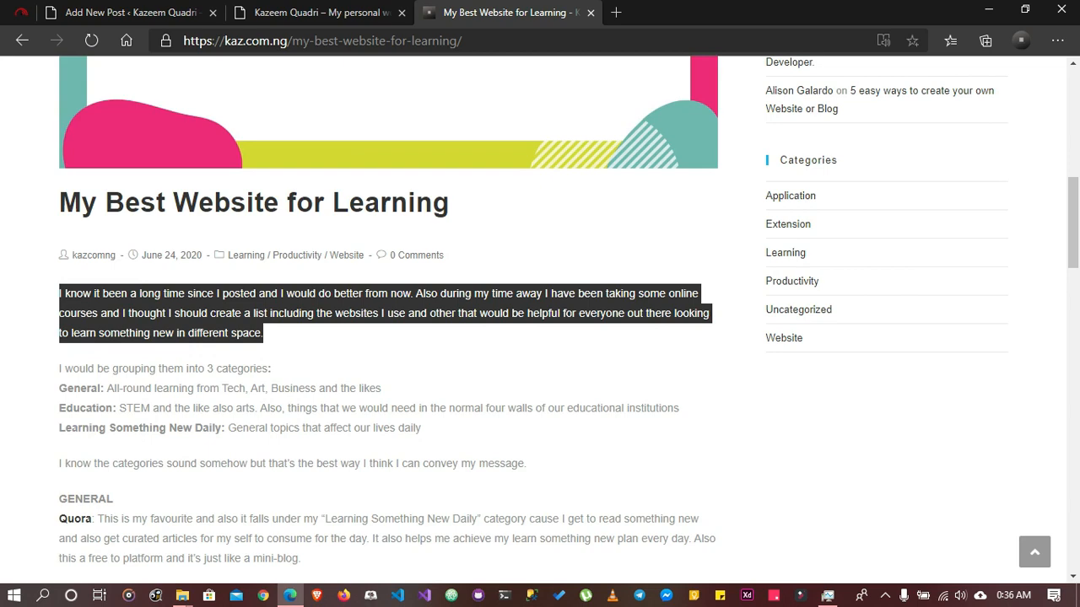
{"action": "left_click", "coordinate": [135, 13]}
{"action": "scroll", "coordinate": [422, 329], "scroll_direction": "down", "scroll_amount": 1}
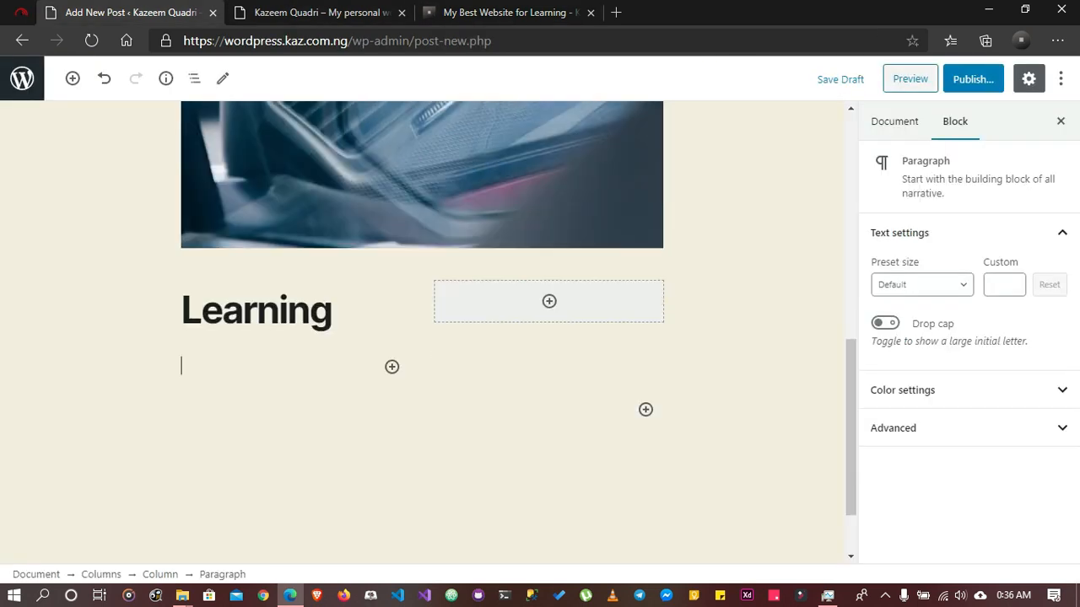
{"action": "key", "text": "ctrl+v"}
Insert an Image block in the empty second column
{"action": "left_click", "coordinate": [548, 211]}
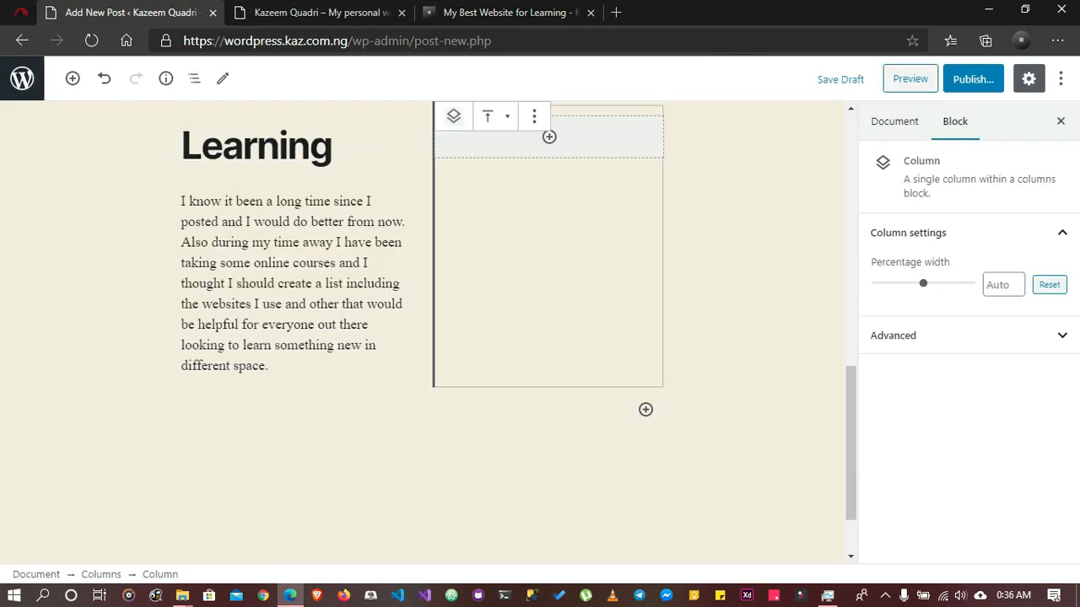
{"action": "left_click", "coordinate": [549, 136]}
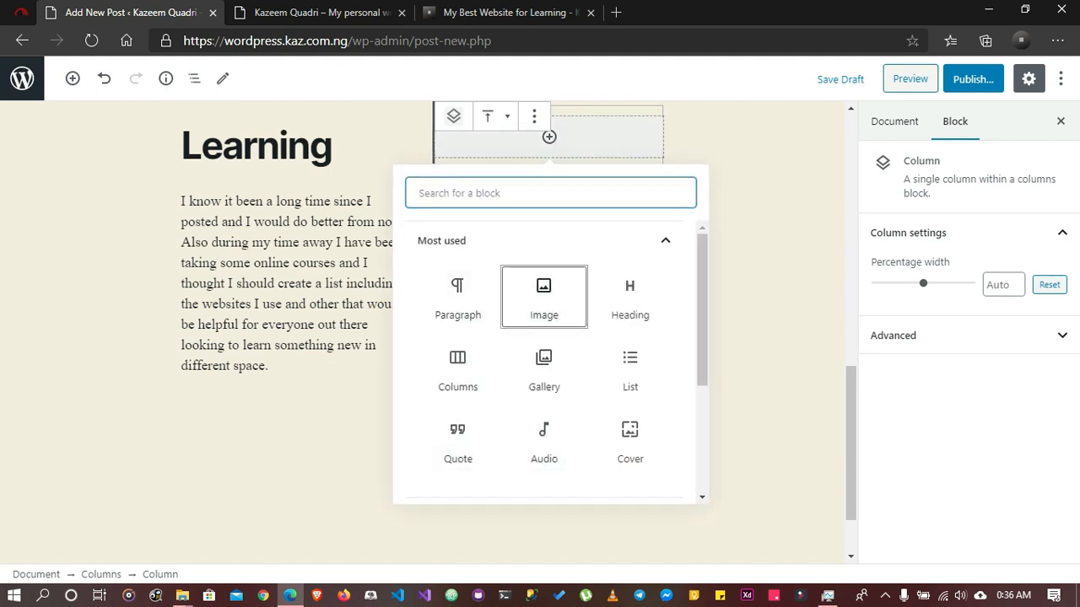
{"action": "left_click", "coordinate": [544, 297]}
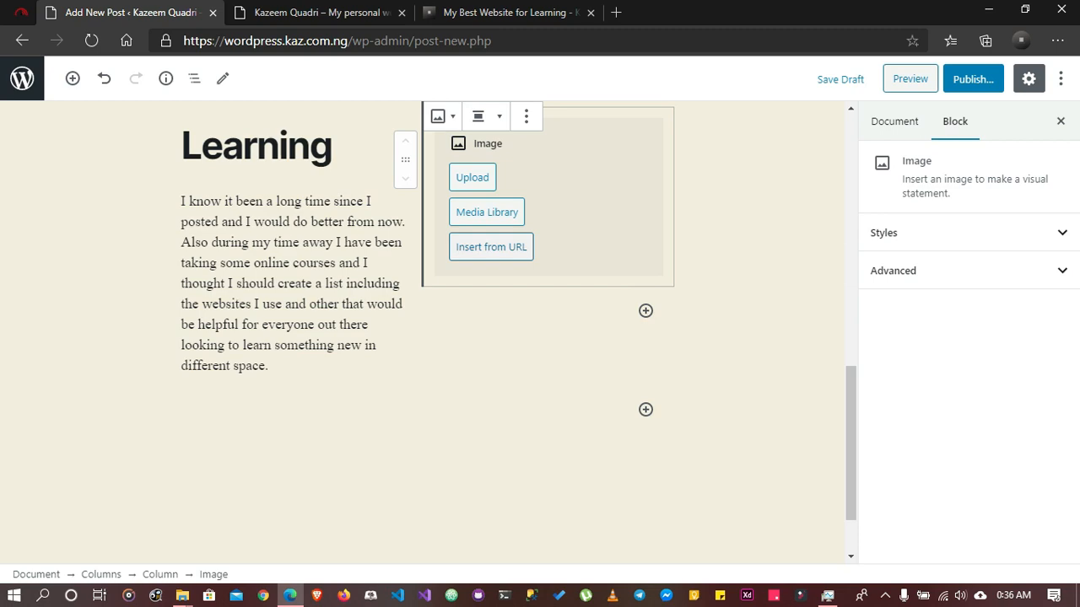
Switch to the "My Best Website for Learning" blog post and copy the link of its banner image
{"action": "left_click", "coordinate": [553, 13]}
{"action": "scroll", "coordinate": [416, 379], "scroll_direction": "up", "scroll_amount": 6}
{"action": "right_click", "coordinate": [416, 379]}
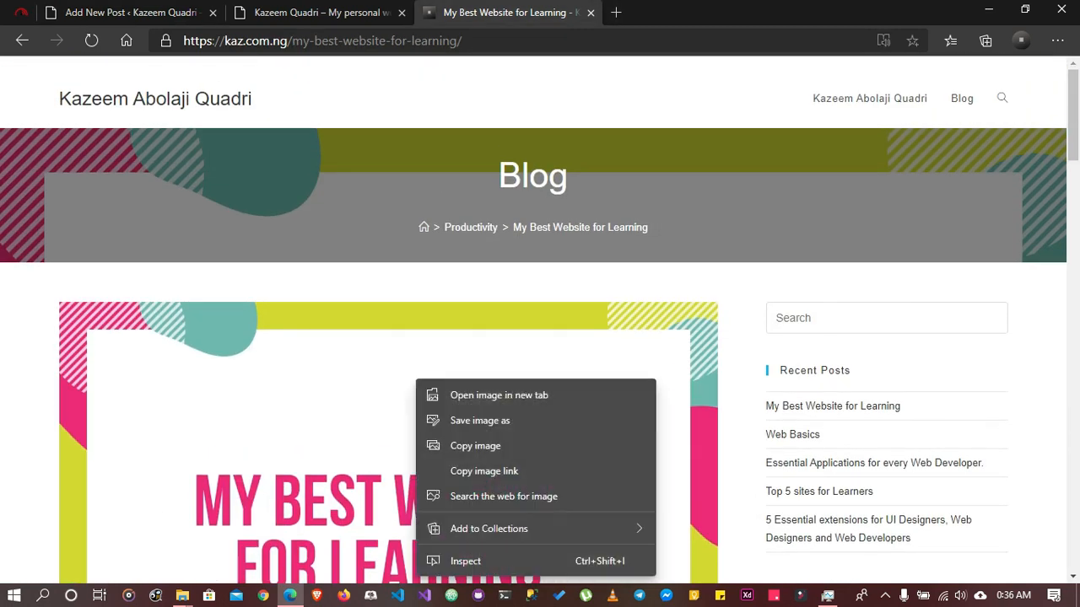
{"action": "scroll", "coordinate": [415, 380], "scroll_direction": "down", "scroll_amount": 4}
{"action": "right_click", "coordinate": [335, 242]}
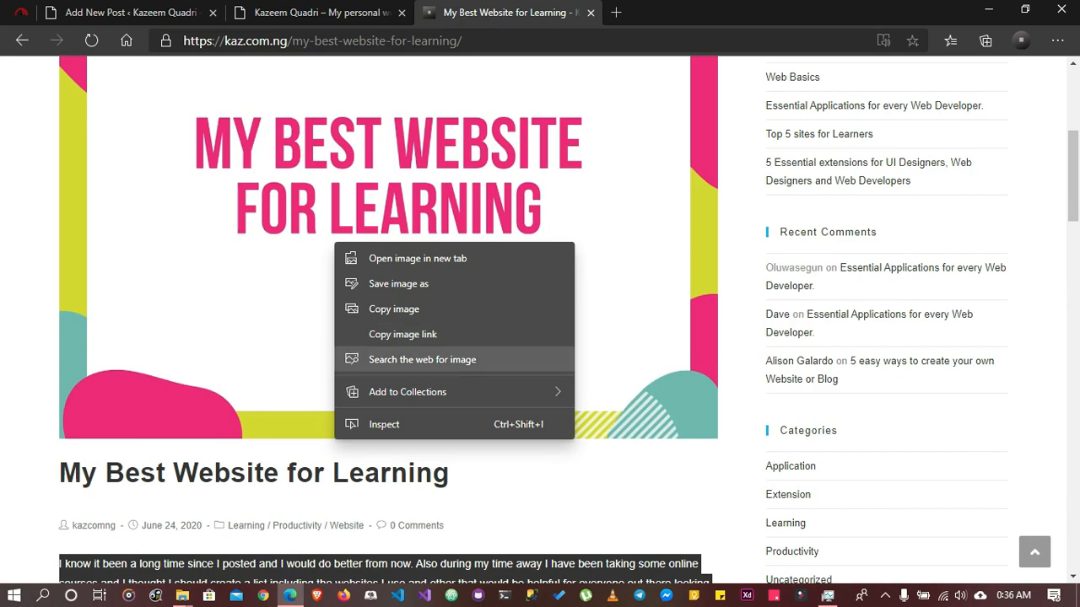
{"action": "left_click", "coordinate": [403, 335]}
Return to the post editor, insert the image from the copied URL into the second column's Image block and deselect it
{"action": "left_click", "coordinate": [135, 12]}
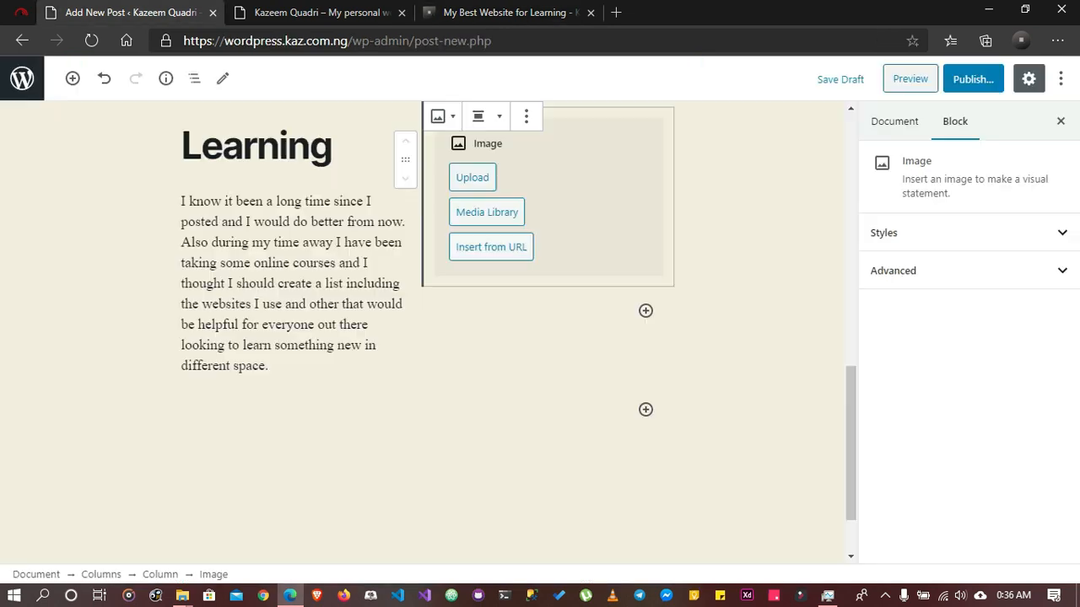
{"action": "left_click", "coordinate": [491, 248]}
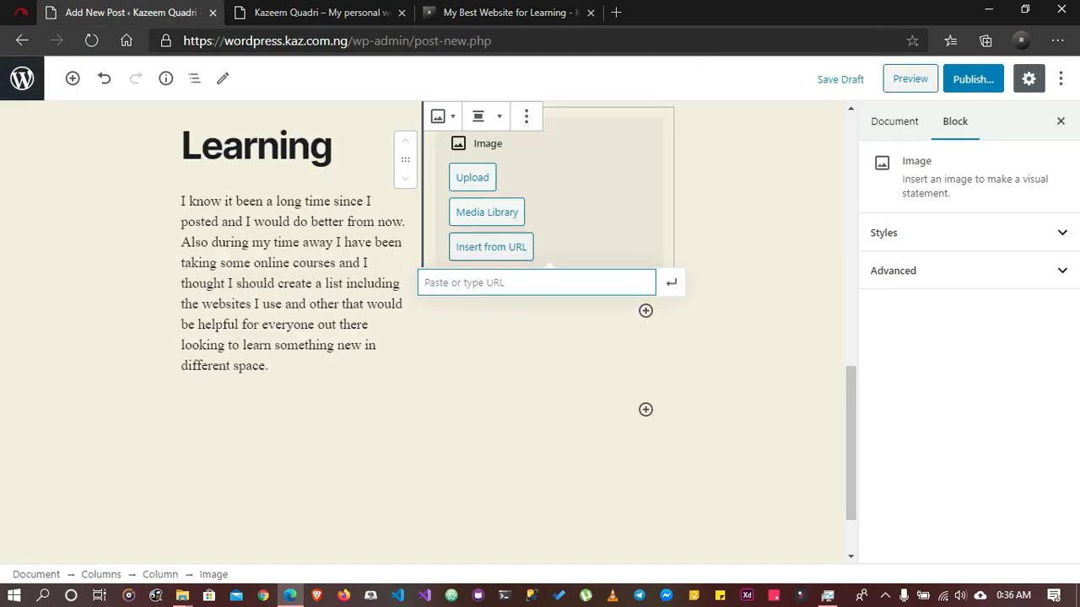
{"action": "key", "text": "ctrl+v"}
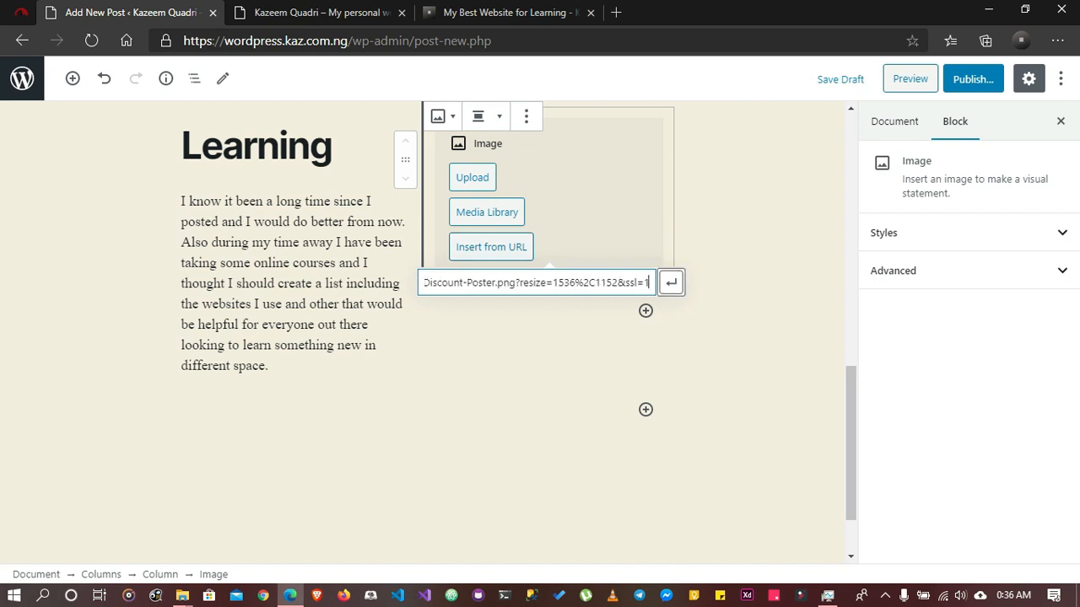
{"action": "left_click", "coordinate": [671, 283]}
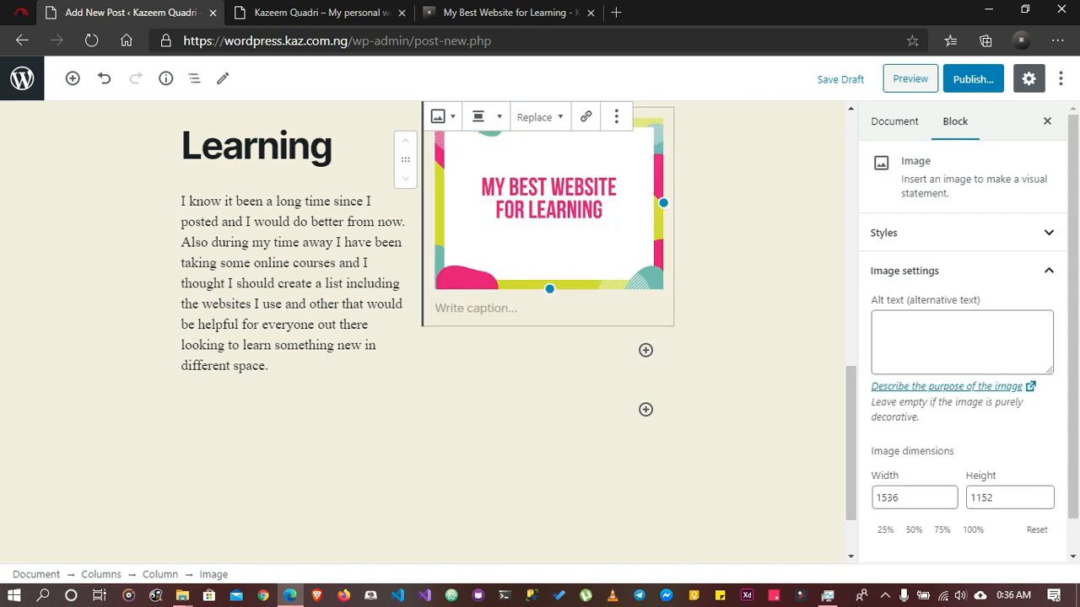
{"action": "left_click", "coordinate": [742, 291]}
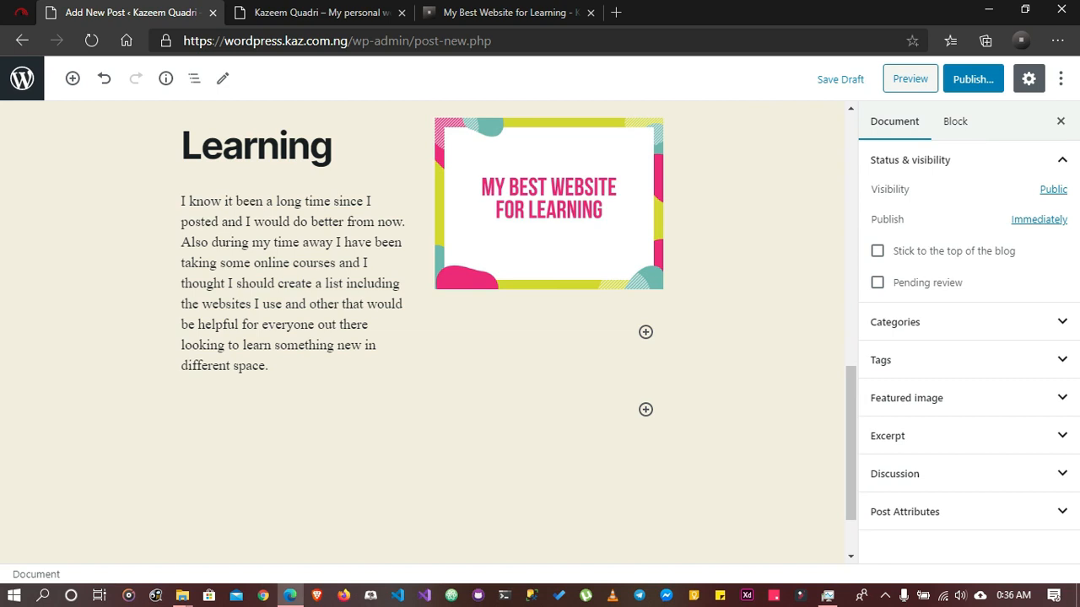
{"action": "scroll", "coordinate": [422, 329], "scroll_direction": "up", "scroll_amount": 3}
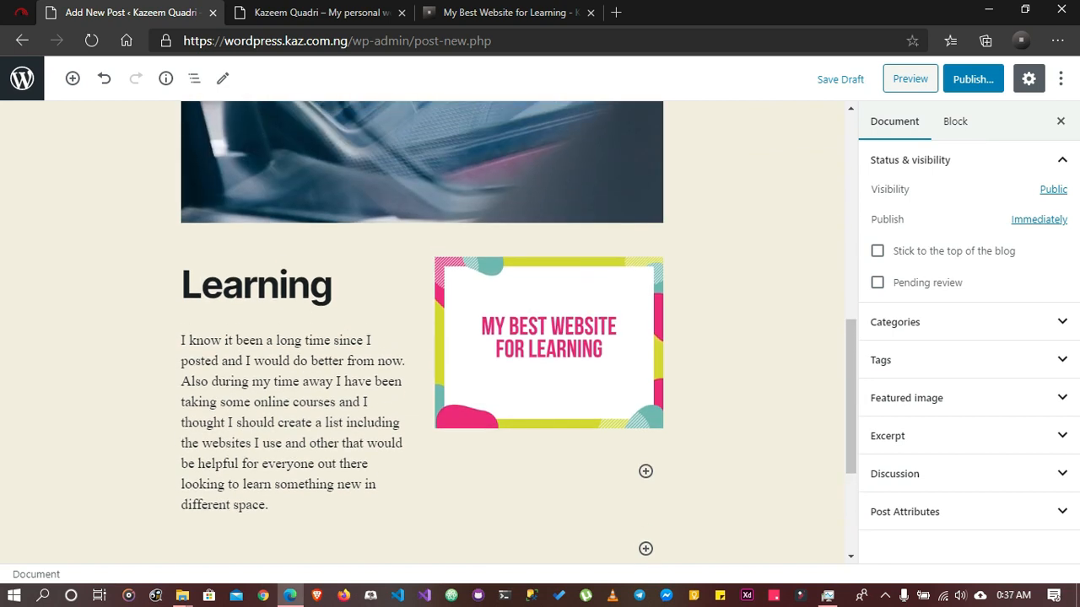
{"action": "scroll", "coordinate": [422, 329], "scroll_direction": "up", "scroll_amount": 3}
{"action": "scroll", "coordinate": [422, 329], "scroll_direction": "down", "scroll_amount": 6}
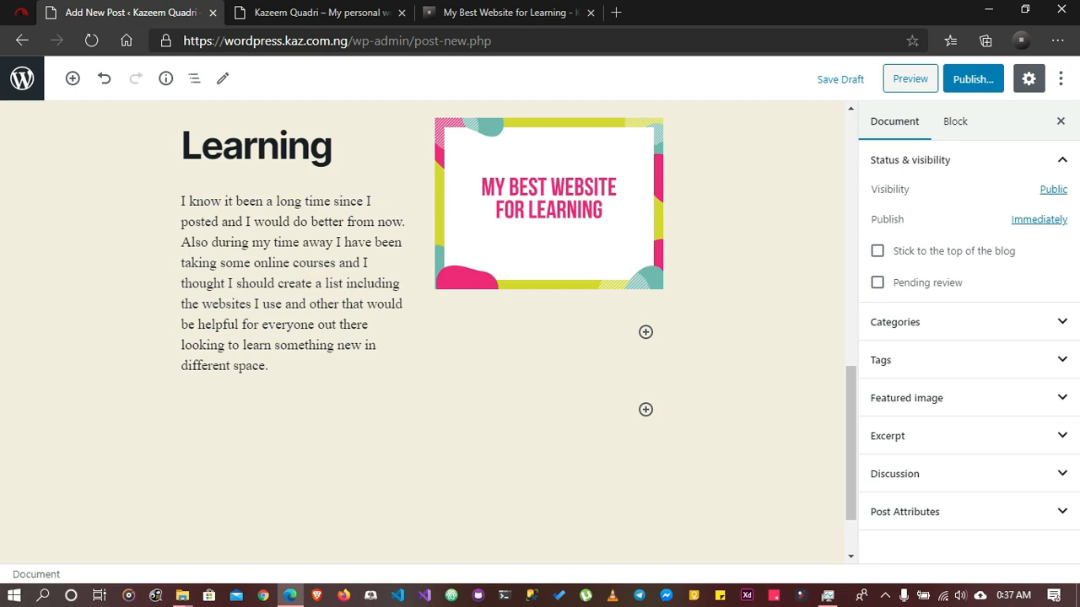
Open the post's visibility options in the document settings, try Password Protected and return to Public
{"action": "scroll", "coordinate": [421, 337], "scroll_direction": "up", "scroll_amount": 5}
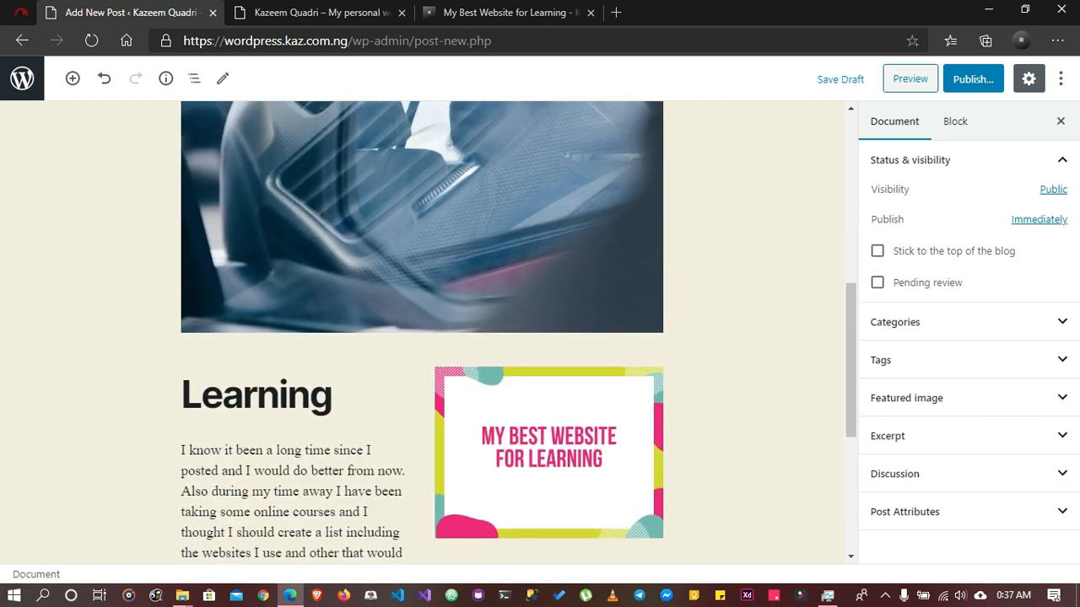
{"action": "scroll", "coordinate": [422, 337], "scroll_direction": "up", "scroll_amount": 3}
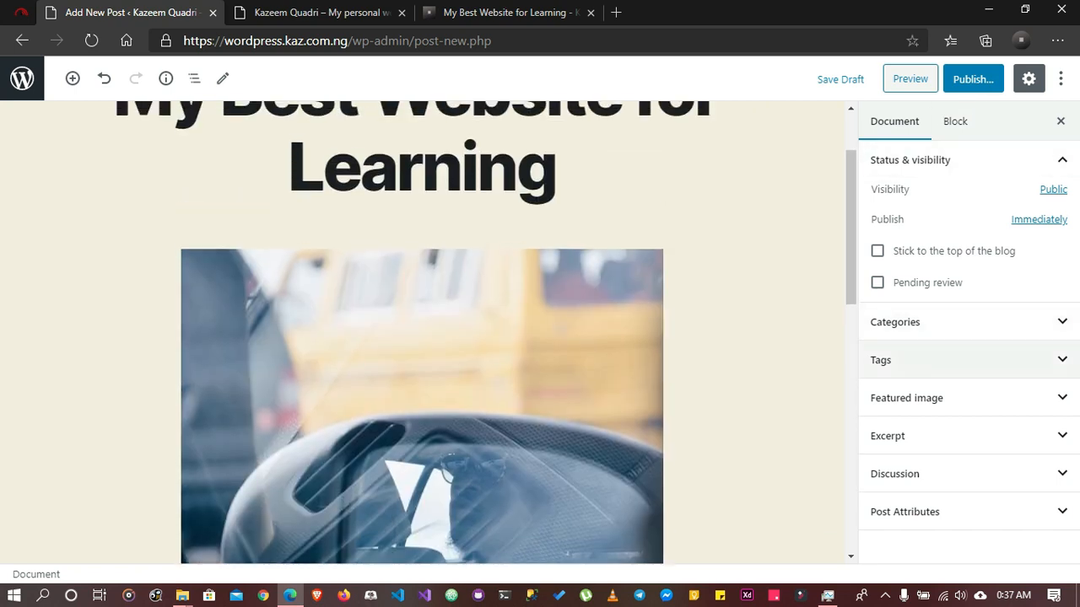
{"action": "left_click", "coordinate": [894, 122]}
{"action": "left_click", "coordinate": [955, 121]}
{"action": "left_click", "coordinate": [895, 121]}
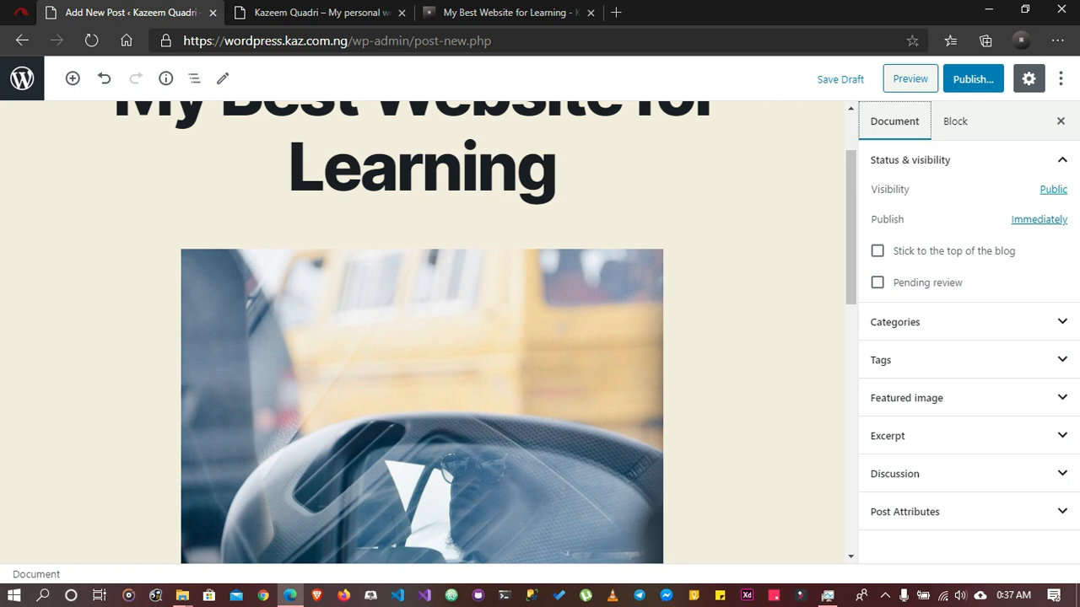
{"action": "left_click", "coordinate": [1053, 189]}
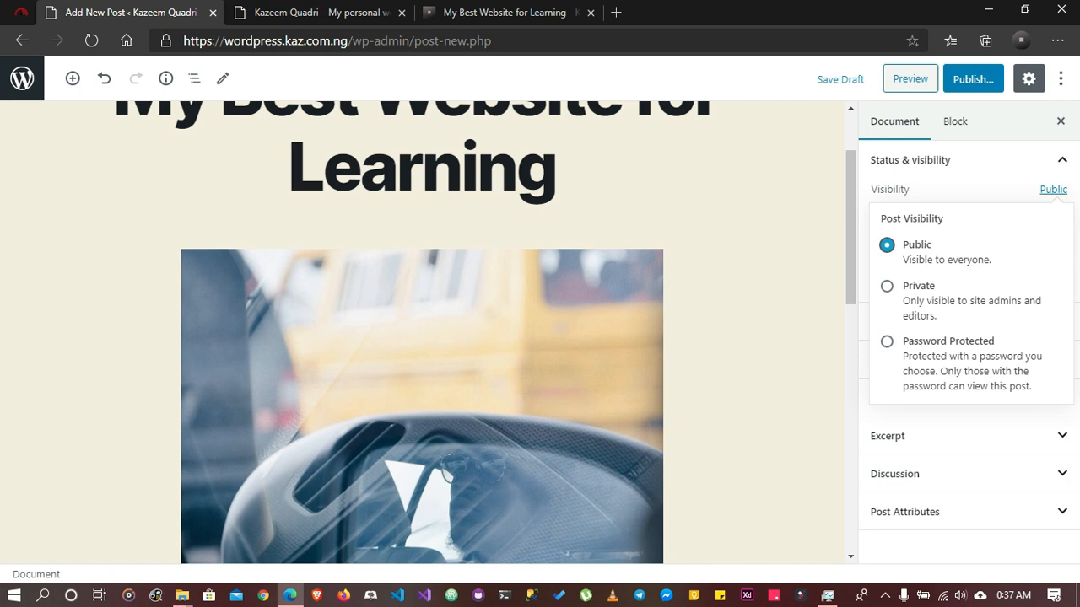
{"action": "left_click", "coordinate": [887, 342]}
{"action": "left_click", "coordinate": [964, 409]}
{"action": "left_click", "coordinate": [887, 244]}
{"action": "key", "text": "Escape"}
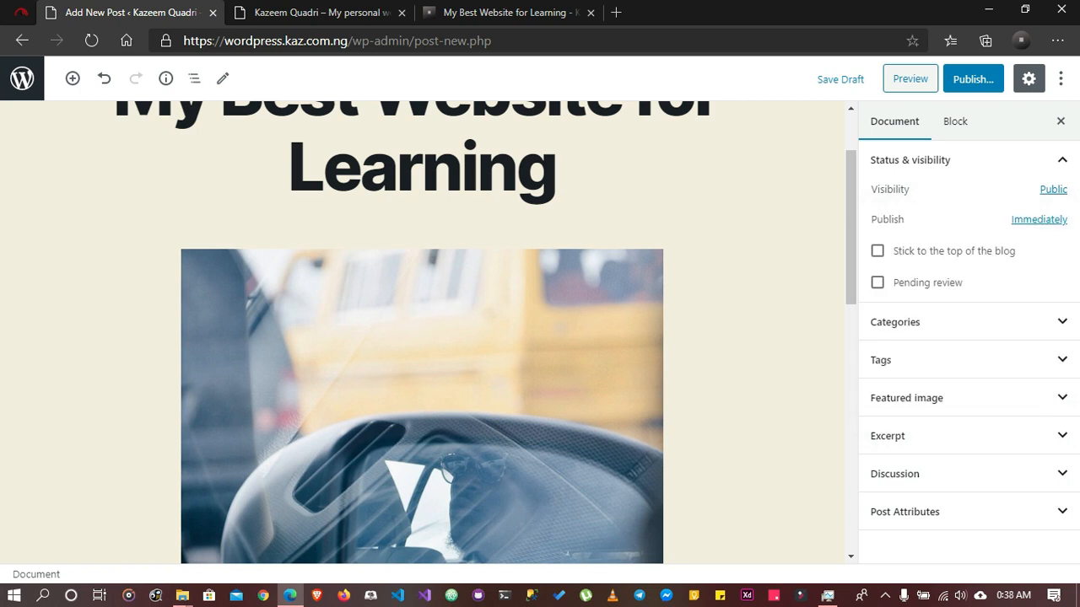
Set the post's publish month to September, keeping the 2nd and 2020, and close the date picker
{"action": "left_click", "coordinate": [1038, 219]}
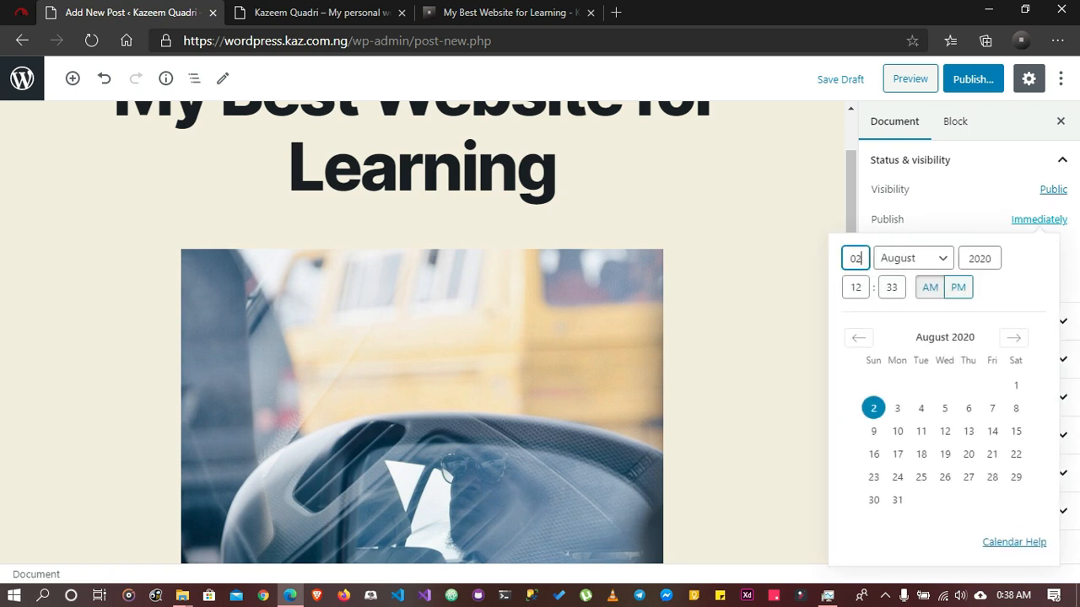
{"action": "left_click", "coordinate": [913, 258]}
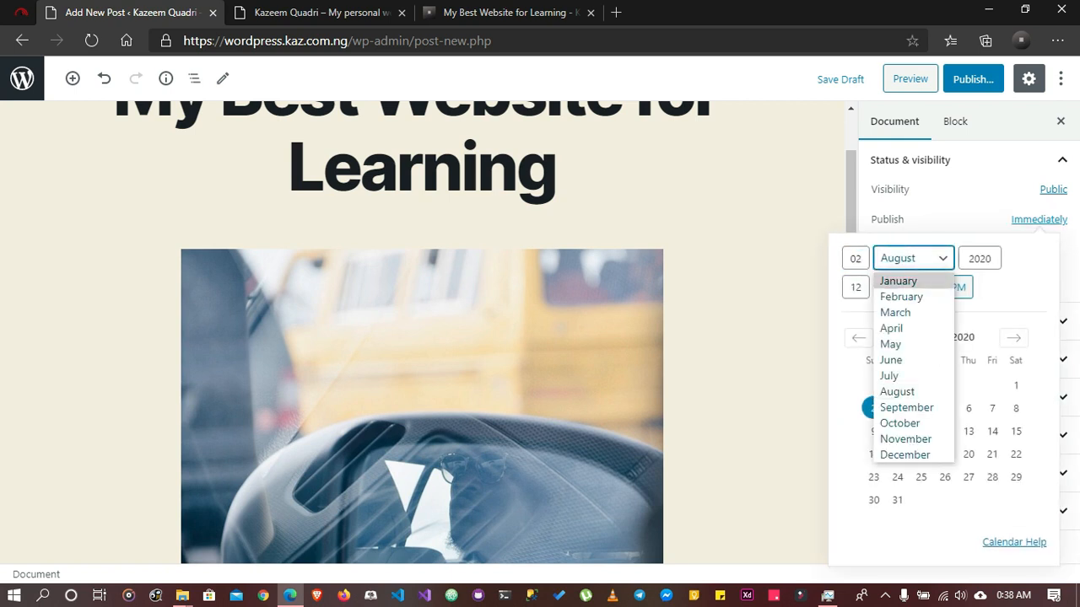
{"action": "left_click", "coordinate": [893, 359]}
{"action": "left_click", "coordinate": [913, 258]}
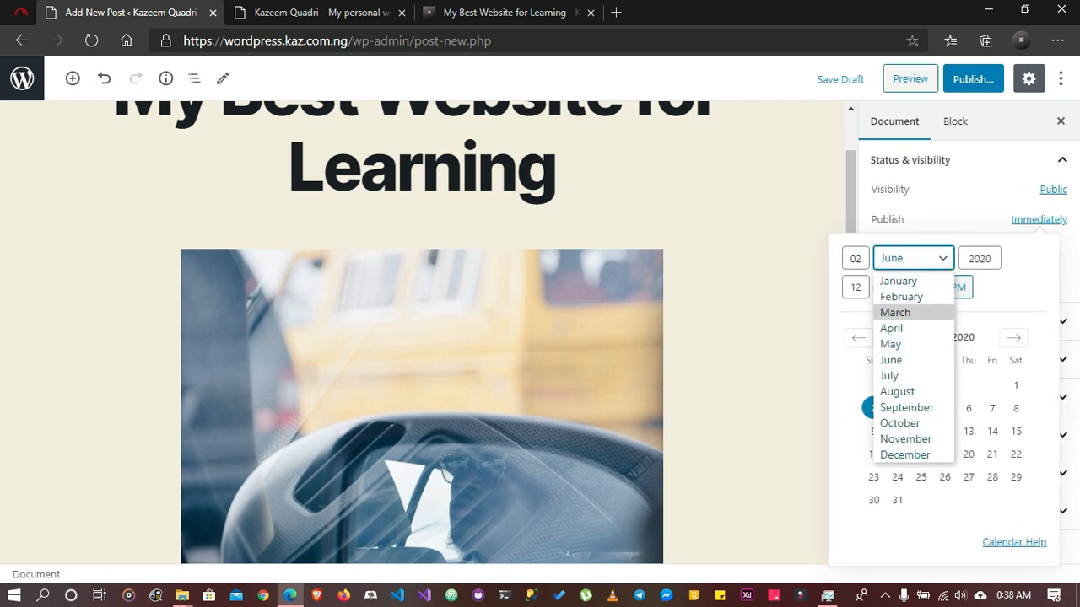
{"action": "left_click", "coordinate": [907, 407]}
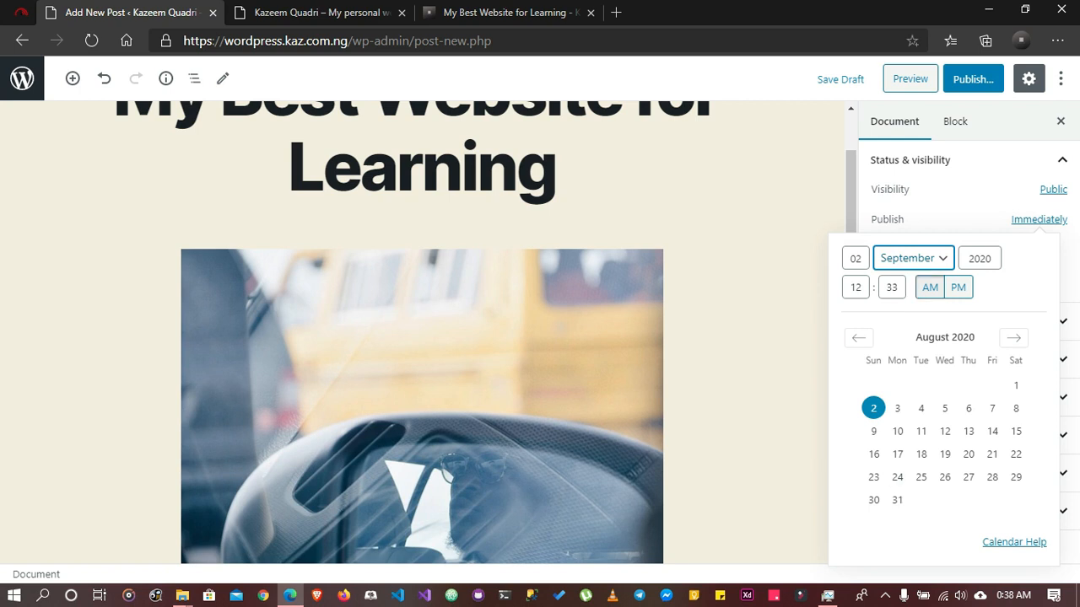
{"action": "left_click", "coordinate": [898, 451]}
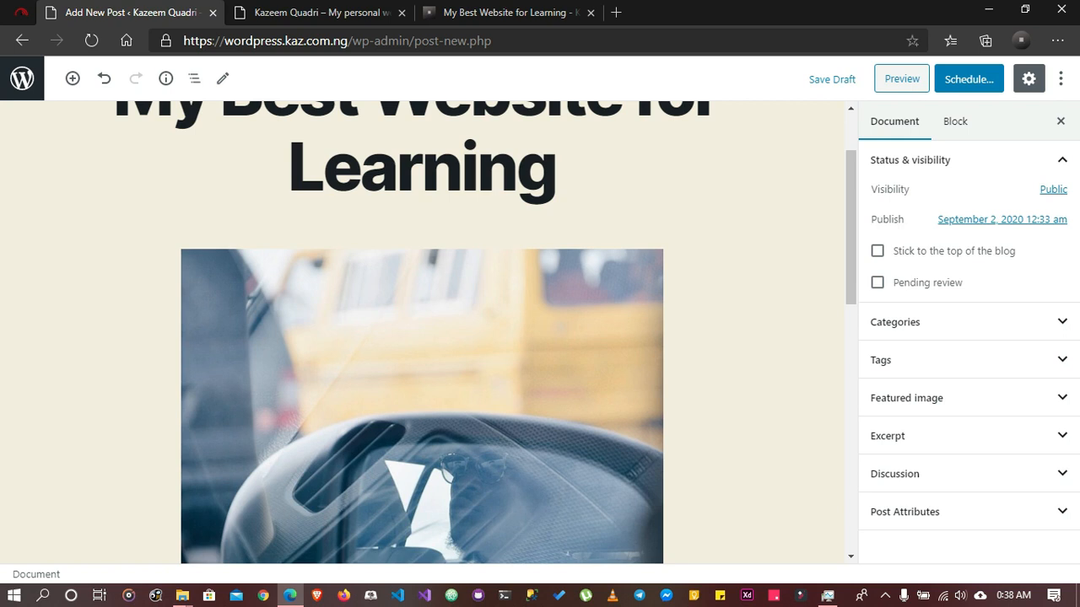
Set the post's publish month to August and close the date picker
{"action": "left_click", "coordinate": [1002, 220]}
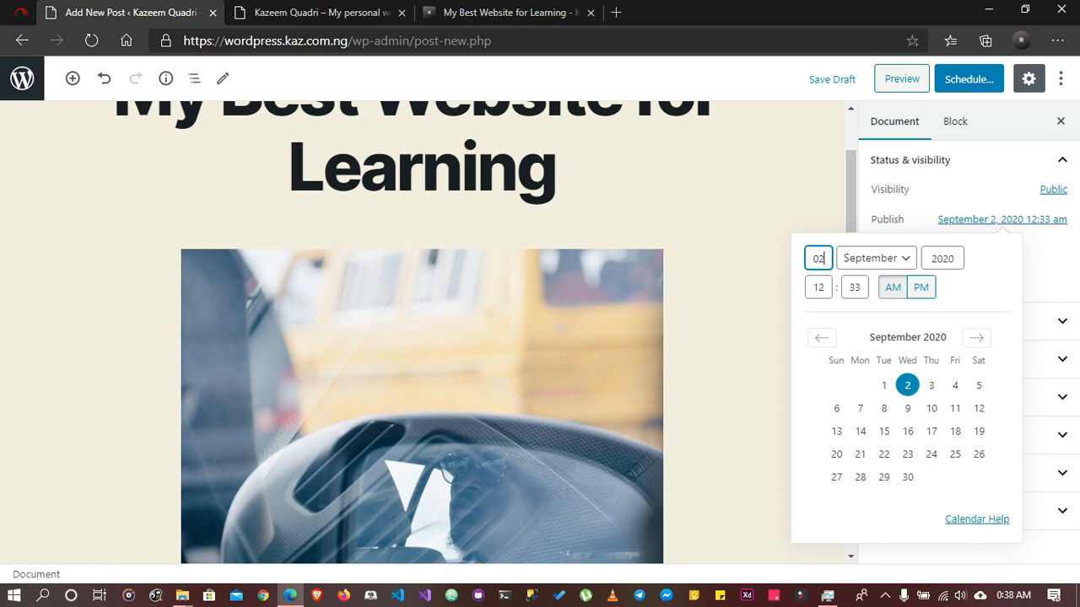
{"action": "left_click", "coordinate": [876, 259]}
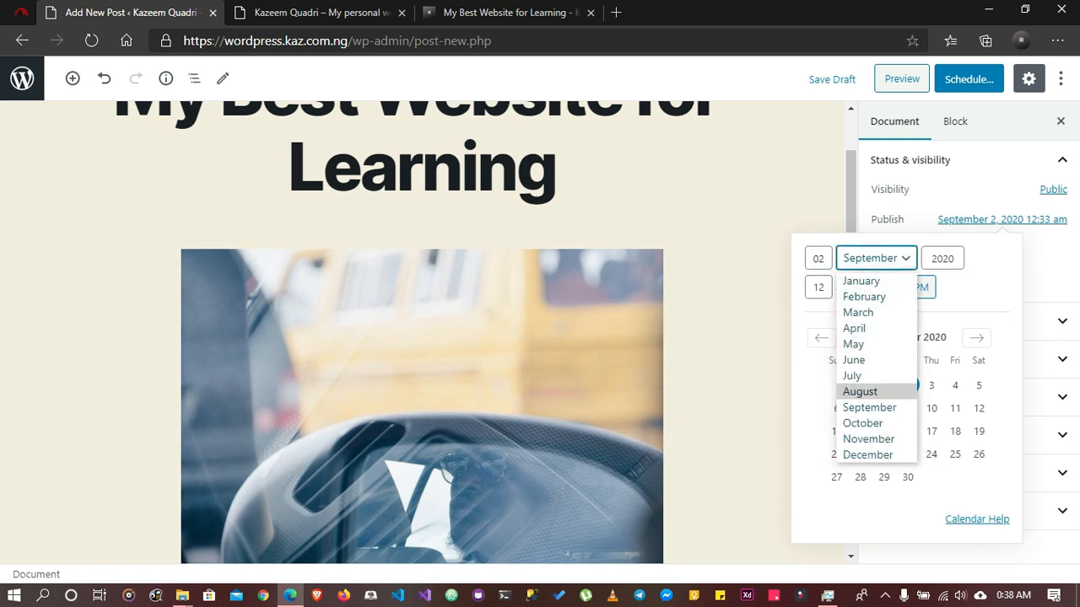
{"action": "left_click", "coordinate": [879, 390]}
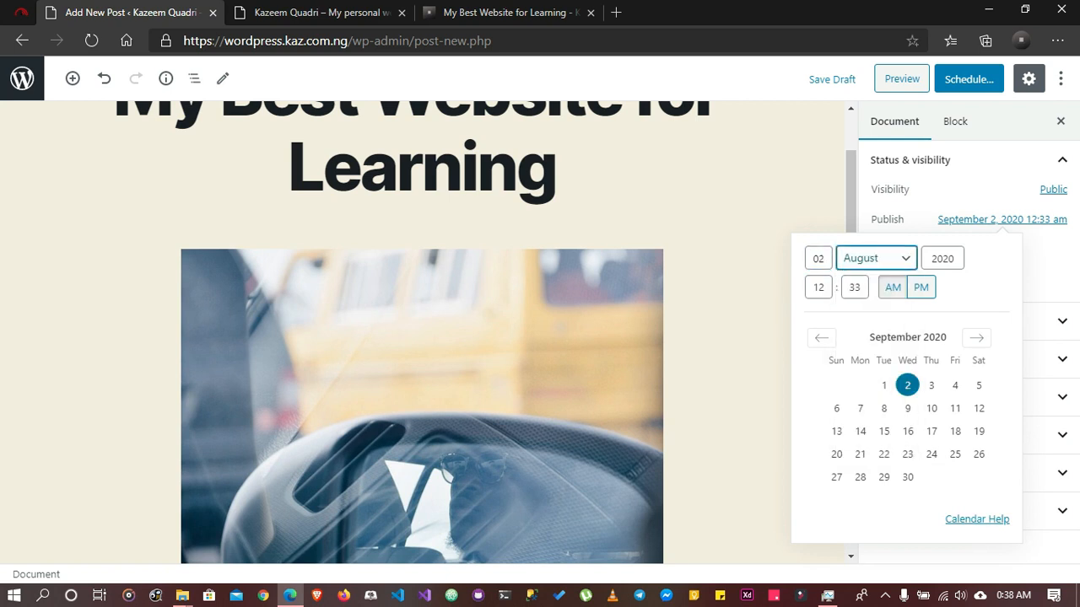
{"action": "left_click", "coordinate": [1047, 266]}
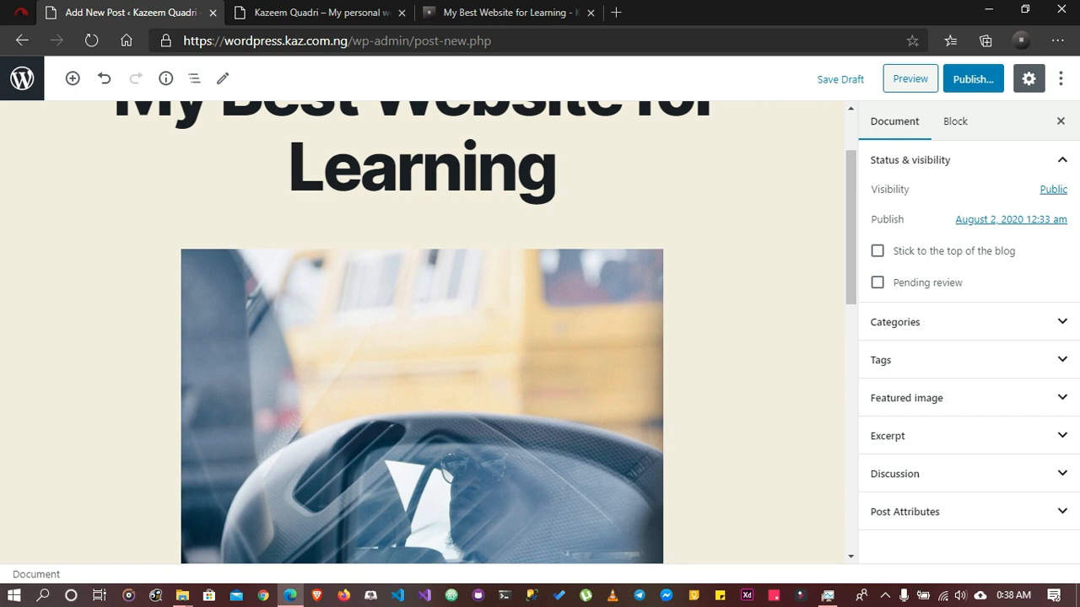
Try the "Stick to the top of the blog" and "Pending review" options, leaving both unticked
{"action": "left_click", "coordinate": [878, 252]}
{"action": "left_click", "coordinate": [878, 251]}
{"action": "left_click", "coordinate": [878, 282]}
{"action": "left_click", "coordinate": [877, 283]}
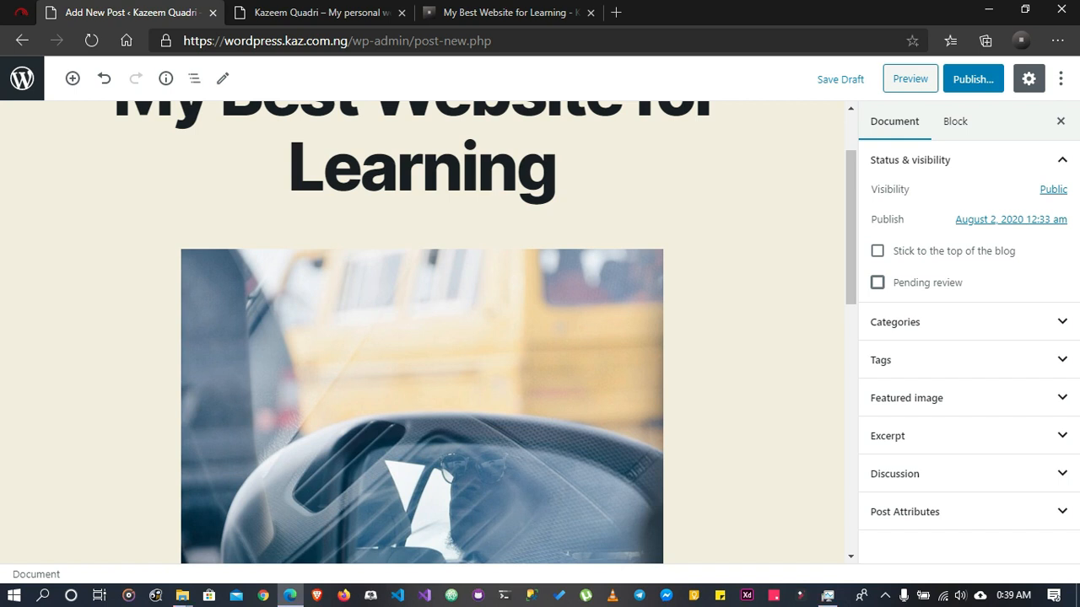
{"action": "left_click", "coordinate": [877, 282]}
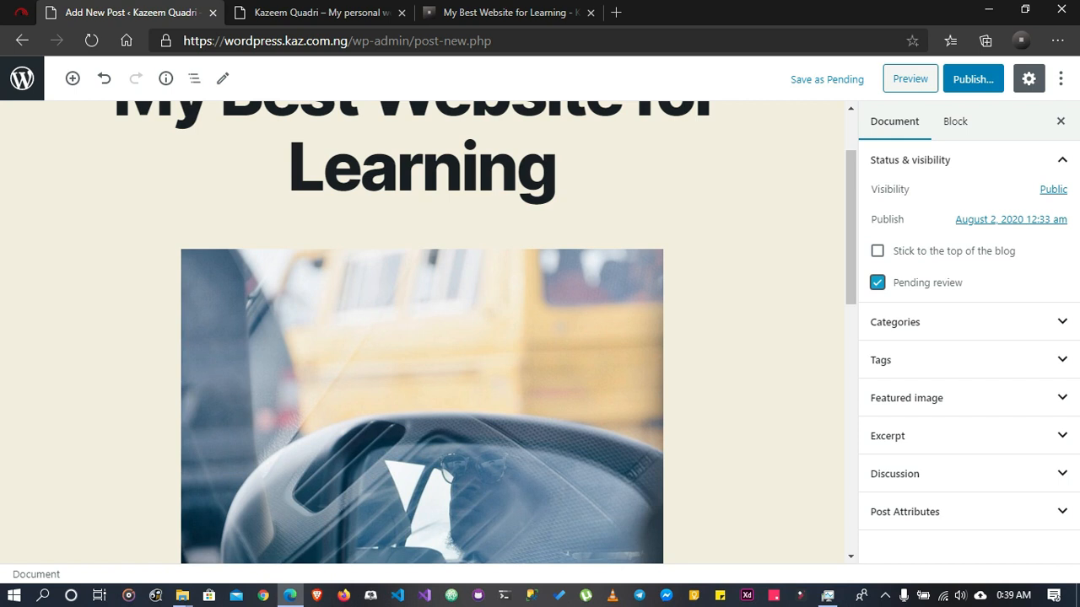
{"action": "left_click", "coordinate": [878, 283]}
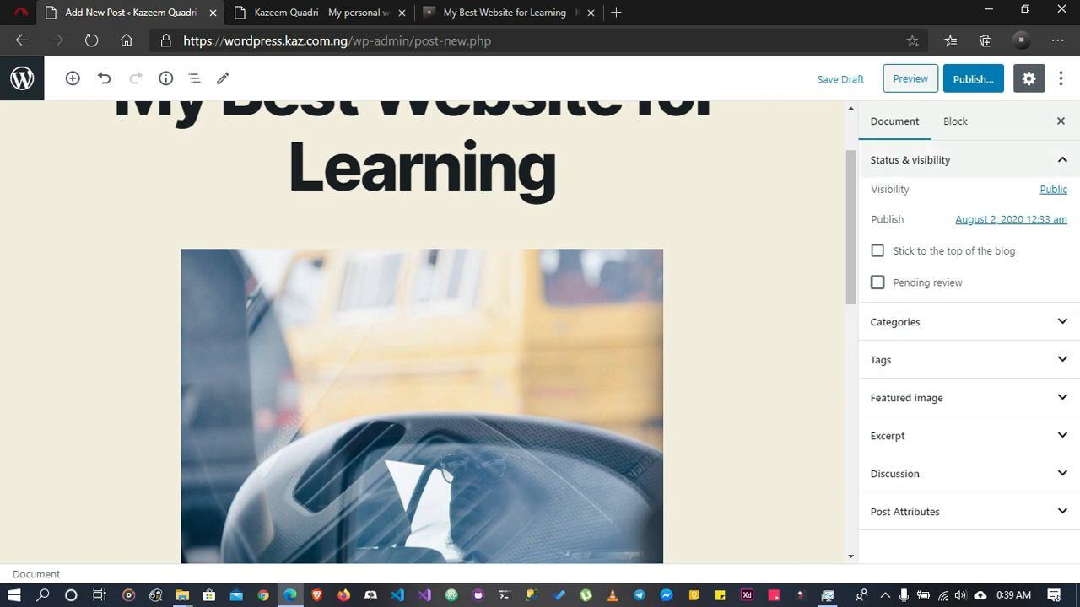
Collapse the status and visibility settings, and start a new post category with the name "Learning"
{"action": "left_click", "coordinate": [962, 159]}
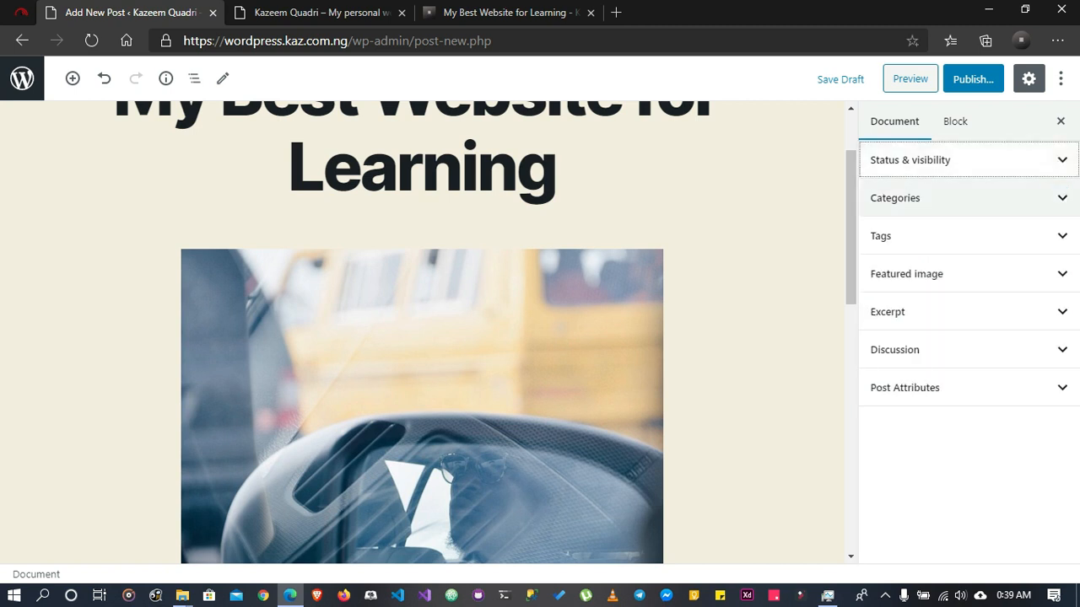
{"action": "left_click", "coordinate": [962, 197]}
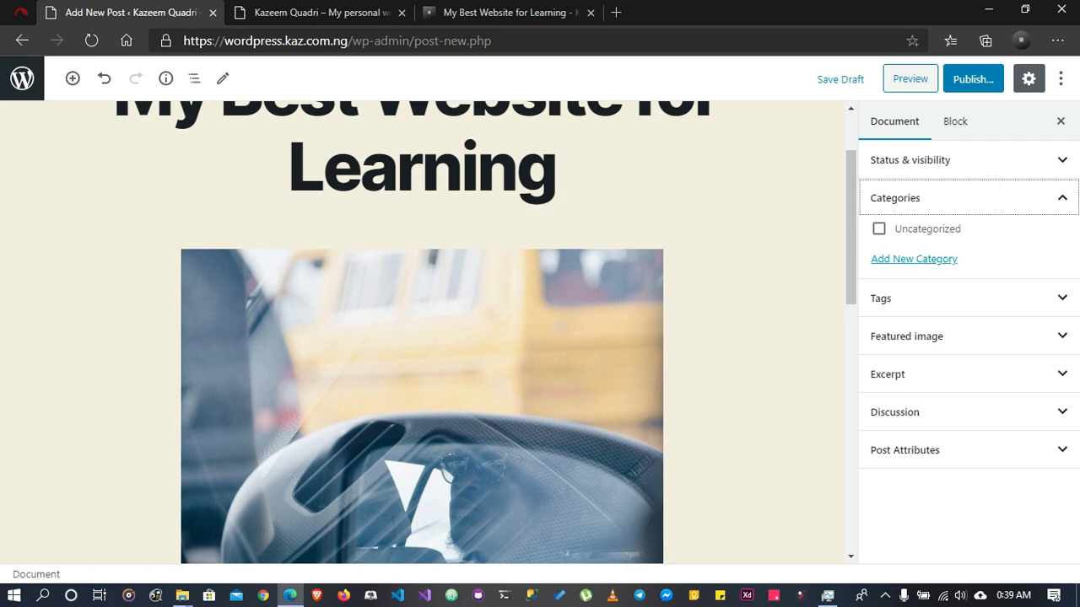
{"action": "scroll", "coordinate": [422, 329], "scroll_direction": "up", "scroll_amount": 1}
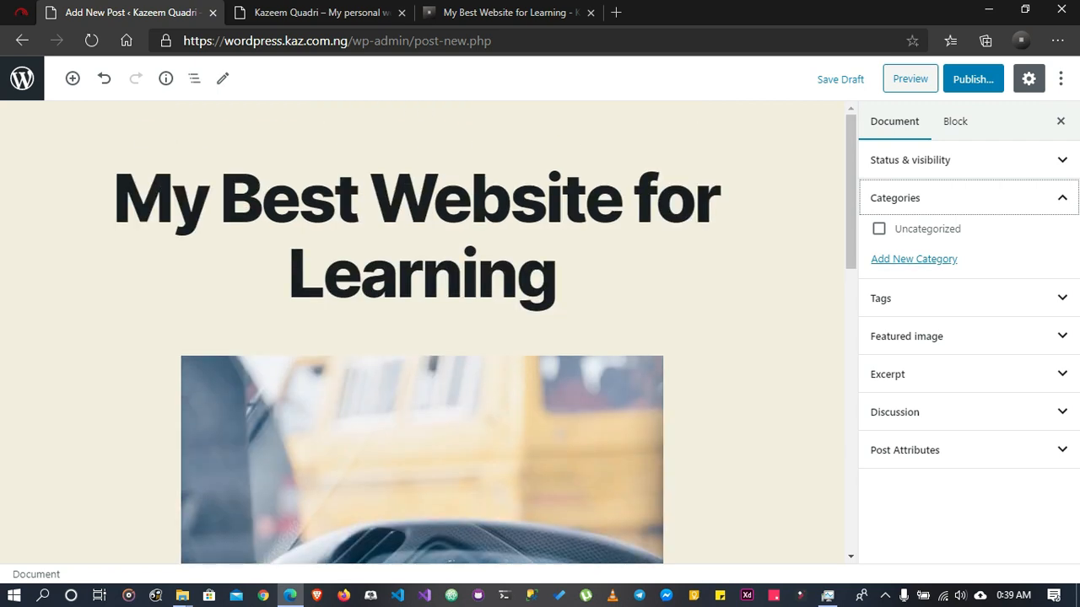
{"action": "scroll", "coordinate": [422, 329], "scroll_direction": "down", "scroll_amount": 5}
{"action": "scroll", "coordinate": [422, 329], "scroll_direction": "down", "scroll_amount": 2}
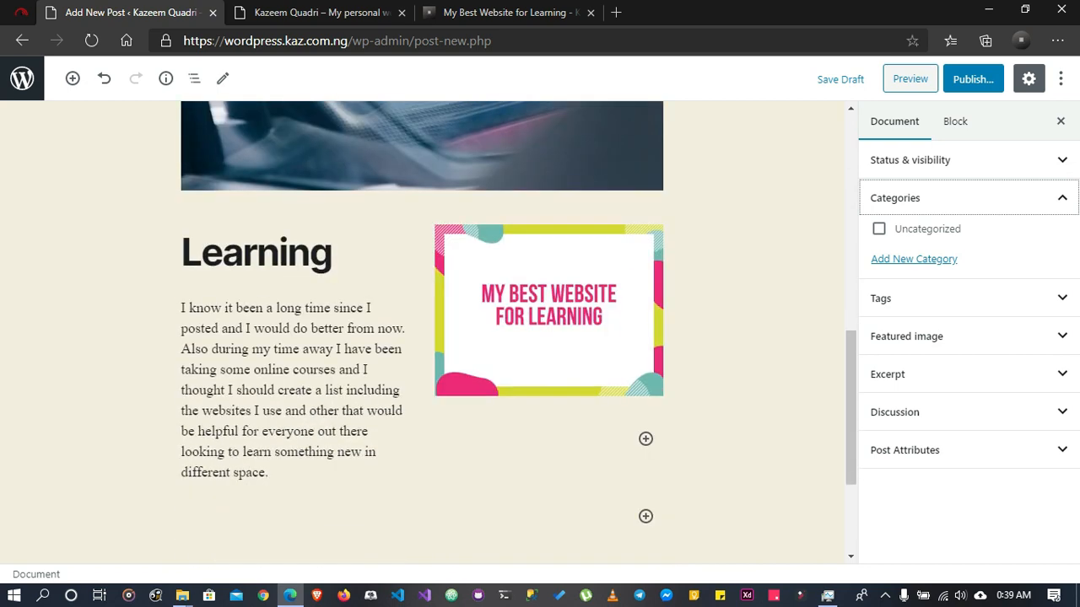
{"action": "scroll", "coordinate": [422, 329], "scroll_direction": "up", "scroll_amount": 6}
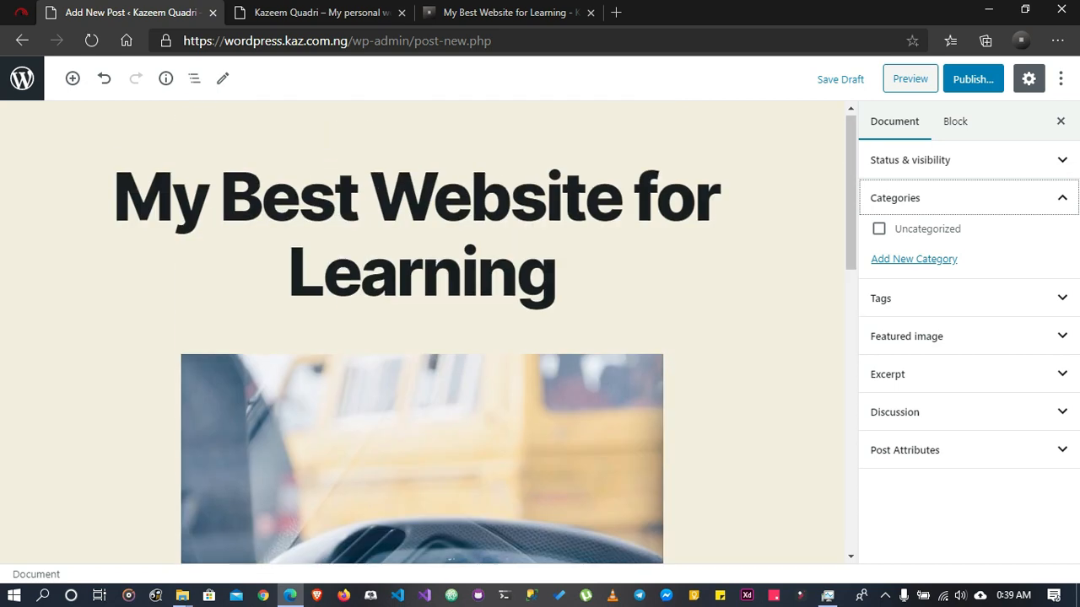
{"action": "left_click", "coordinate": [914, 259]}
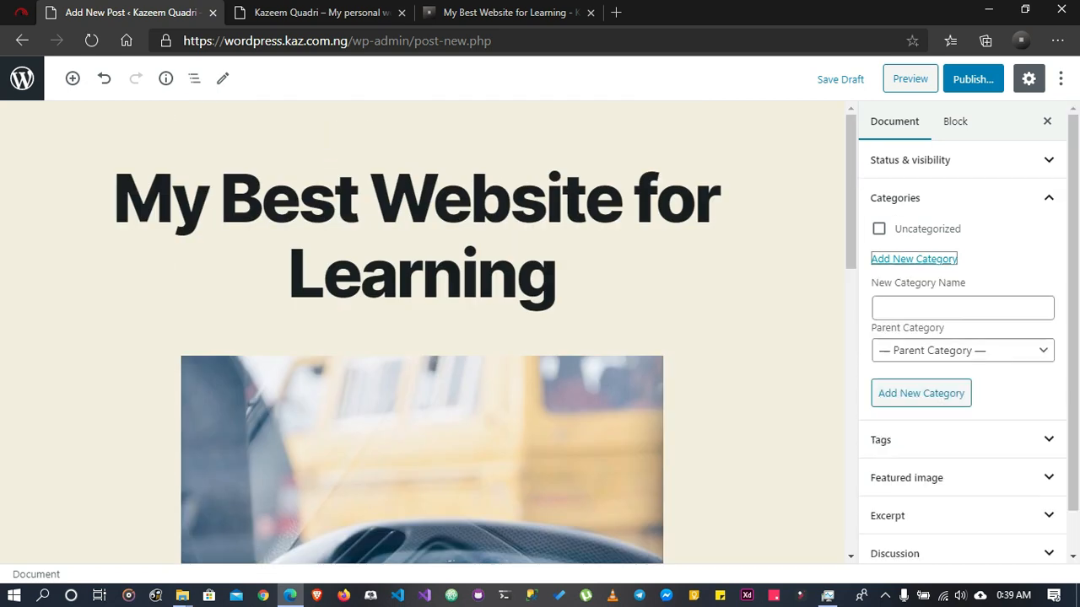
{"action": "left_click", "coordinate": [963, 308]}
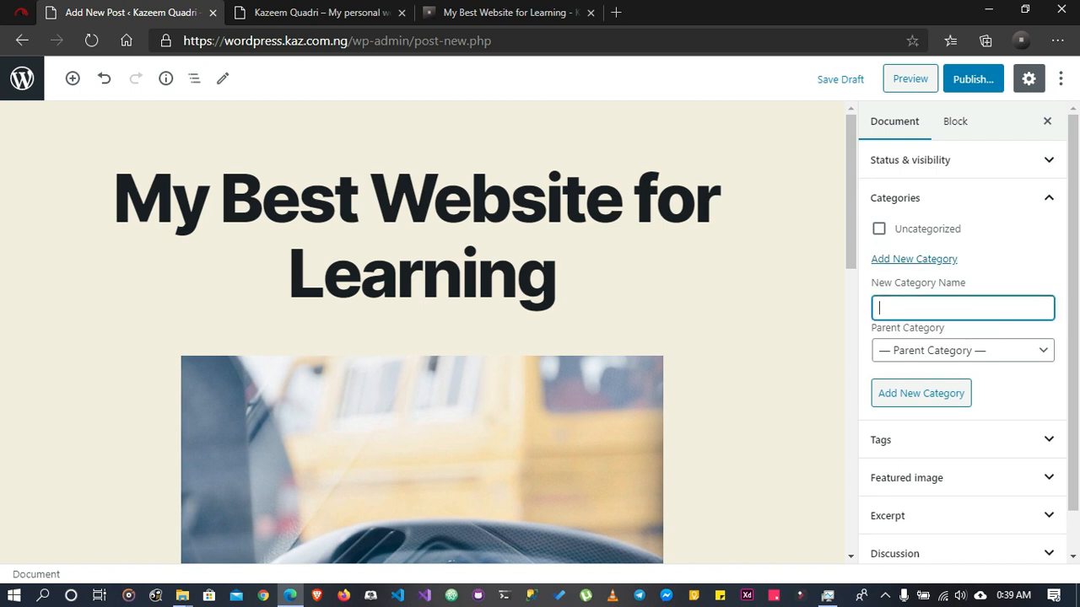
{"action": "type", "text": "Learning"}
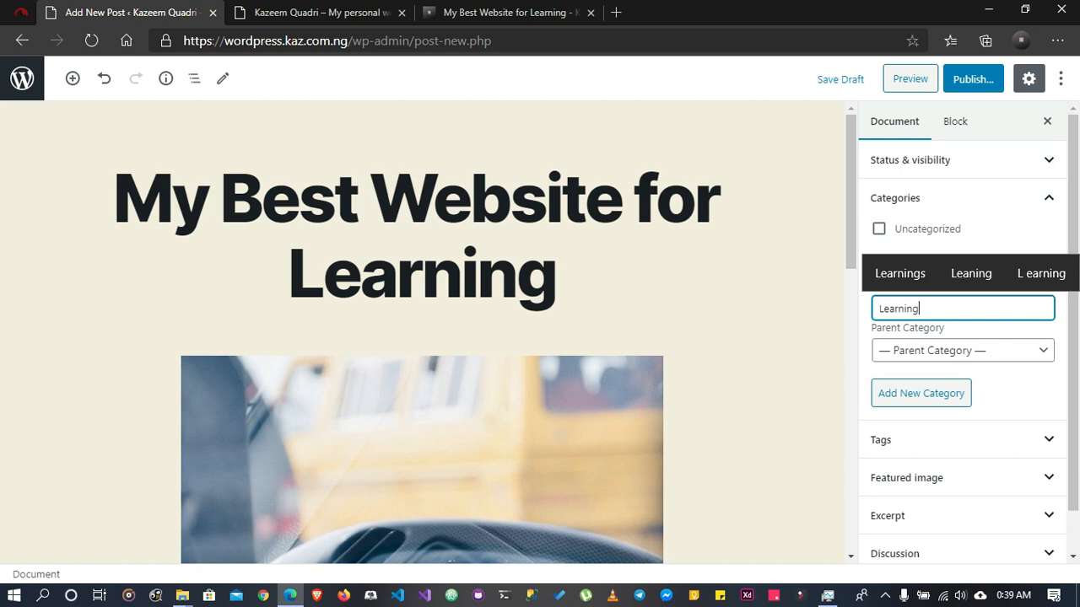
Try "Men's Fashion" as the new category's name and look at the available parent categories
{"action": "left_click", "coordinate": [557, 274]}
{"action": "left_click", "coordinate": [825, 275]}
{"action": "left_click", "coordinate": [889, 309]}
{"action": "key", "text": "ctrl+a"}
{"action": "type", "text": "Mens"}
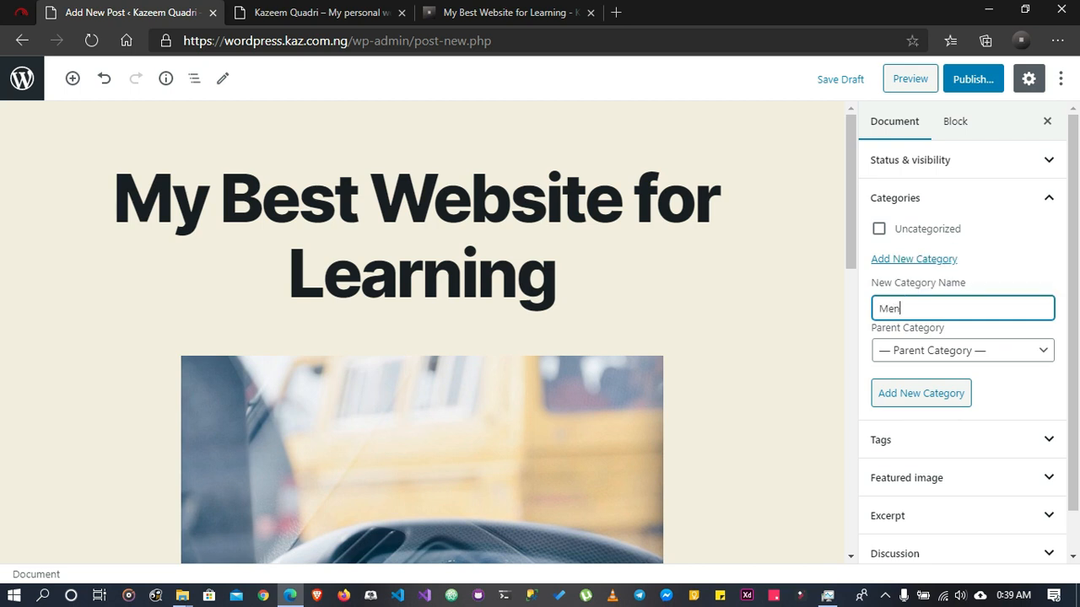
{"action": "key", "text": "BackSpace"}
{"action": "type", "text": "'s Fashion"}
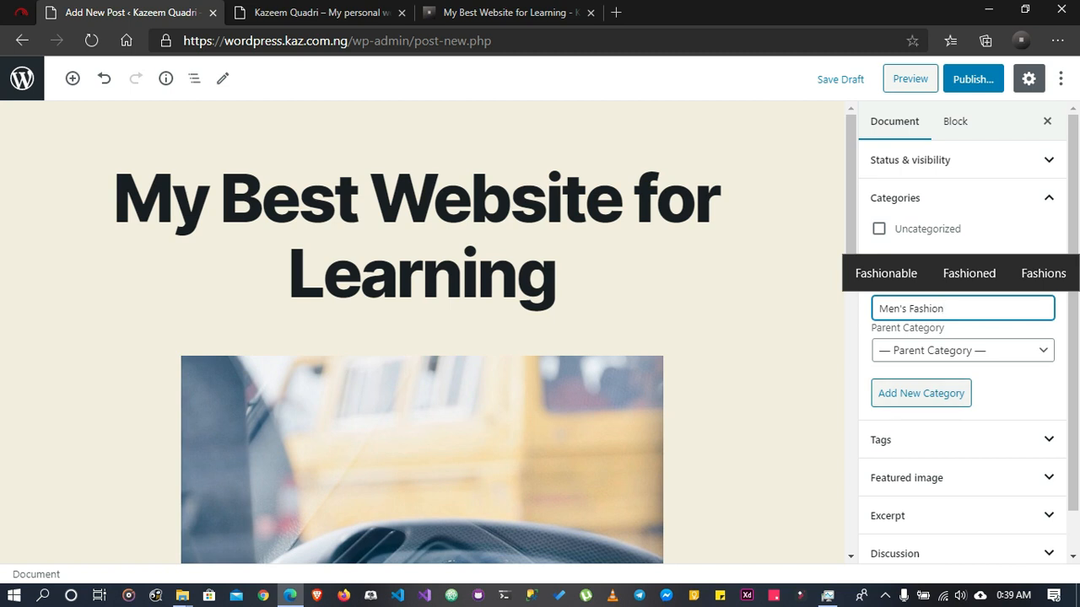
{"action": "left_click", "coordinate": [963, 350]}
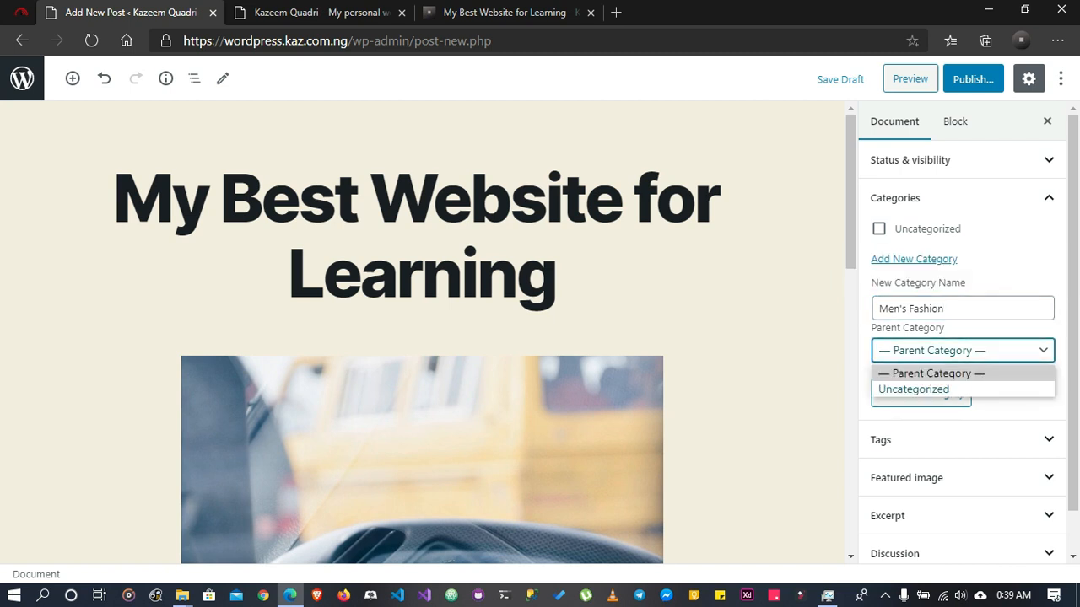
{"action": "key", "text": "Escape"}
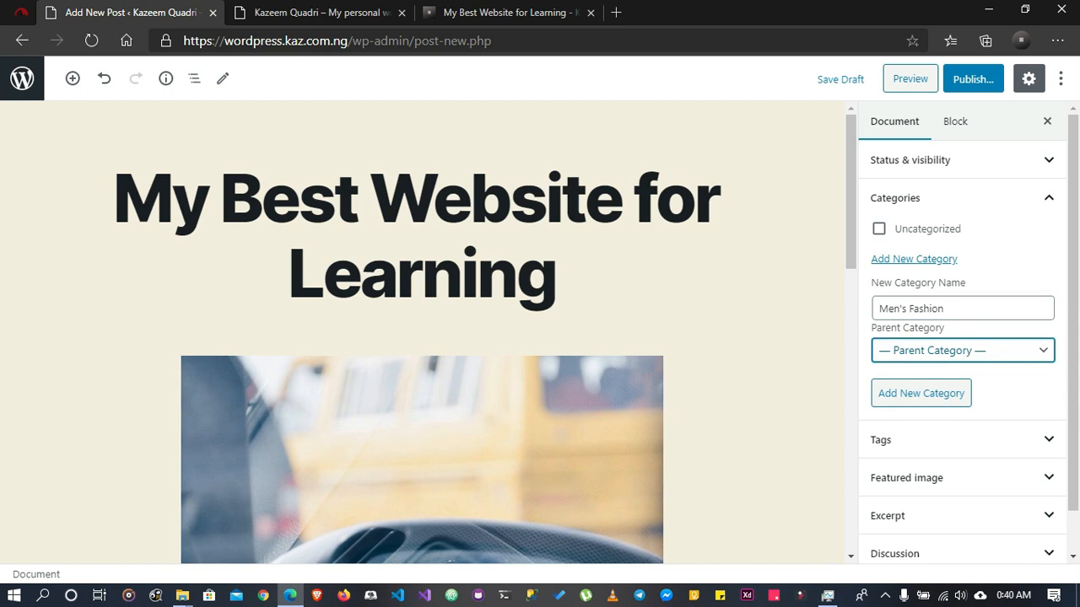
{"action": "left_click", "coordinate": [963, 350]}
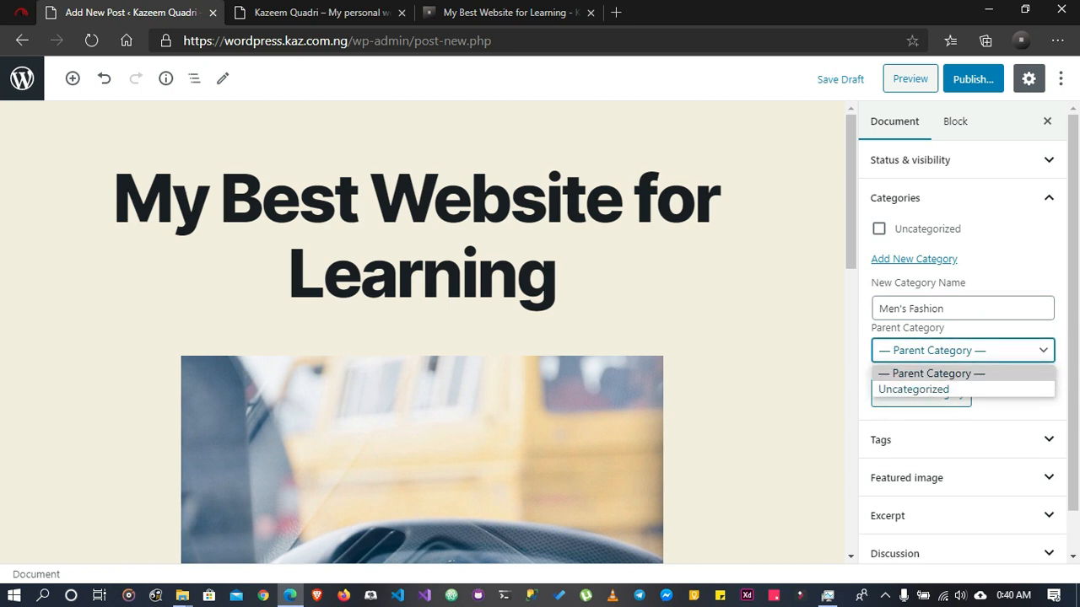
Set the new category's name to "Learning" without a parent and add it to the post
{"action": "left_click", "coordinate": [923, 309]}
{"action": "key", "text": "ctrl+a"}
{"action": "type", "text": "Learning"}
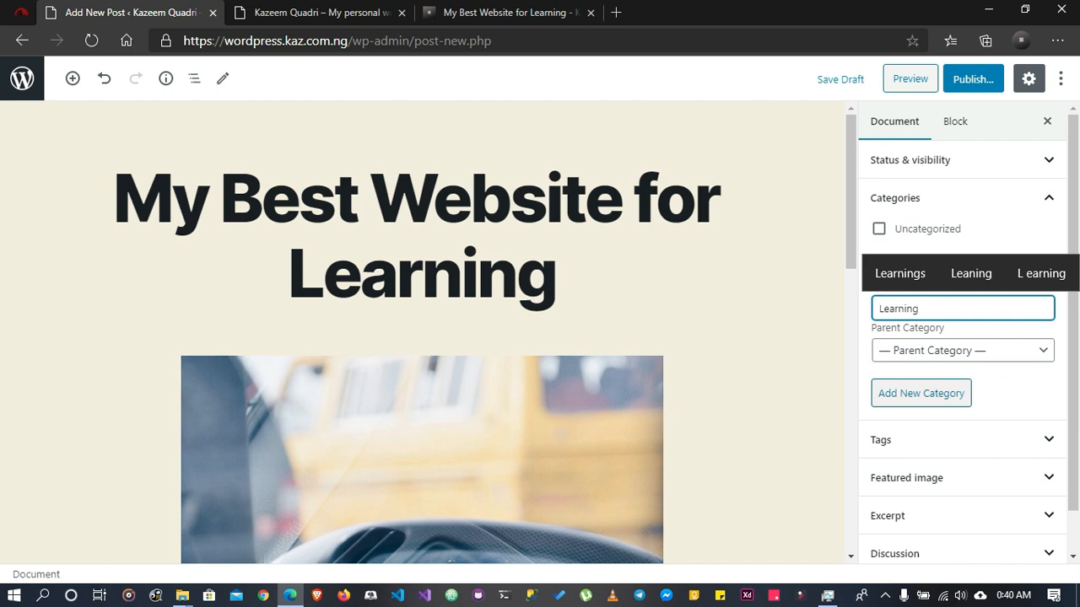
{"action": "left_click", "coordinate": [921, 393]}
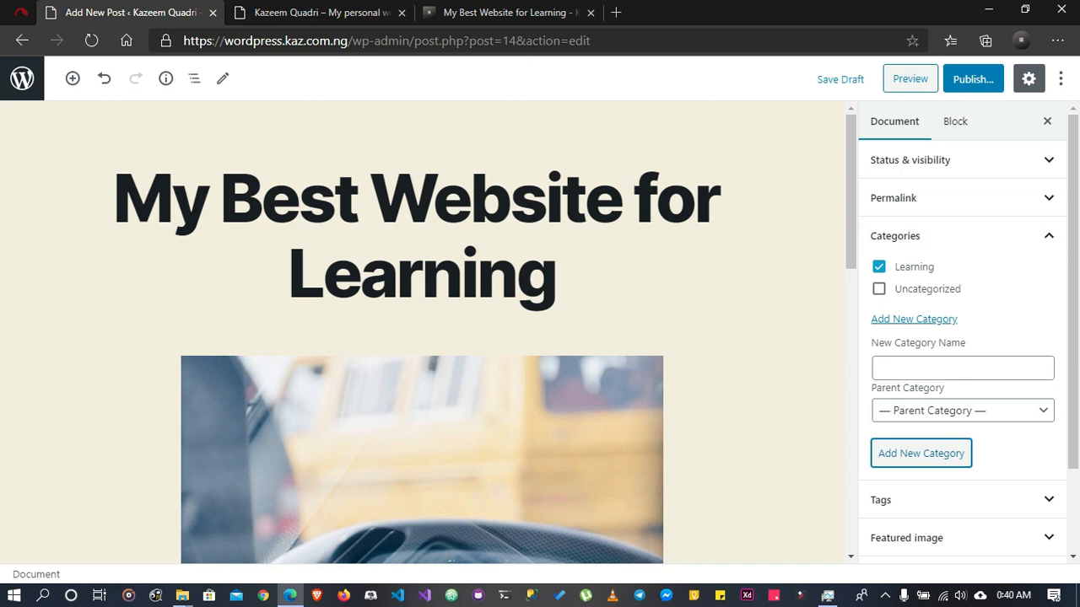
Create a second category named "Personal" without a parent, add it to the post, and collapse the category settings
{"action": "left_click", "coordinate": [962, 368]}
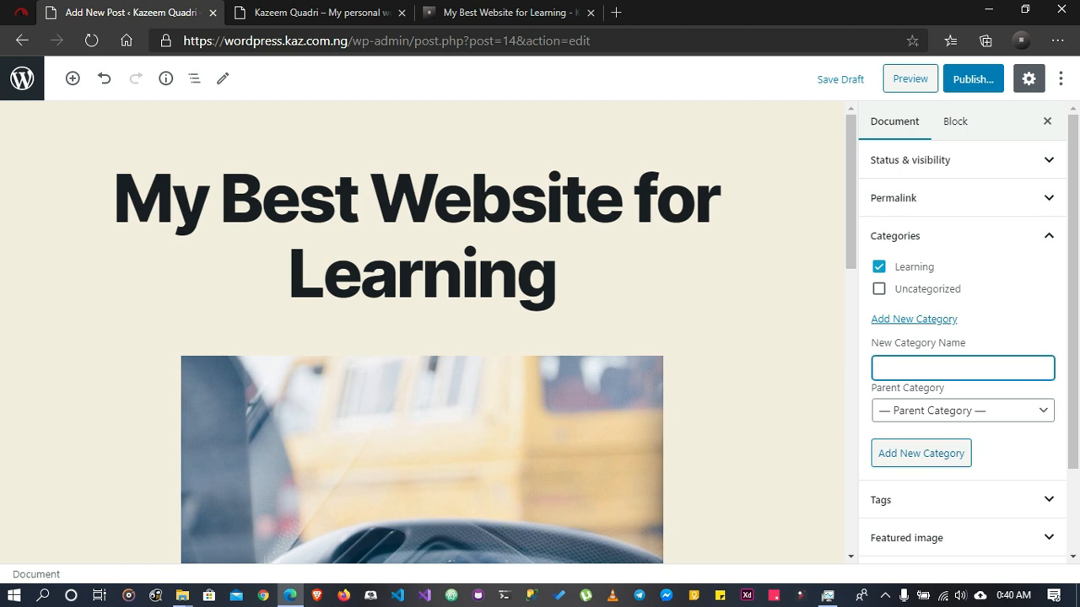
{"action": "type", "text": "Personal"}
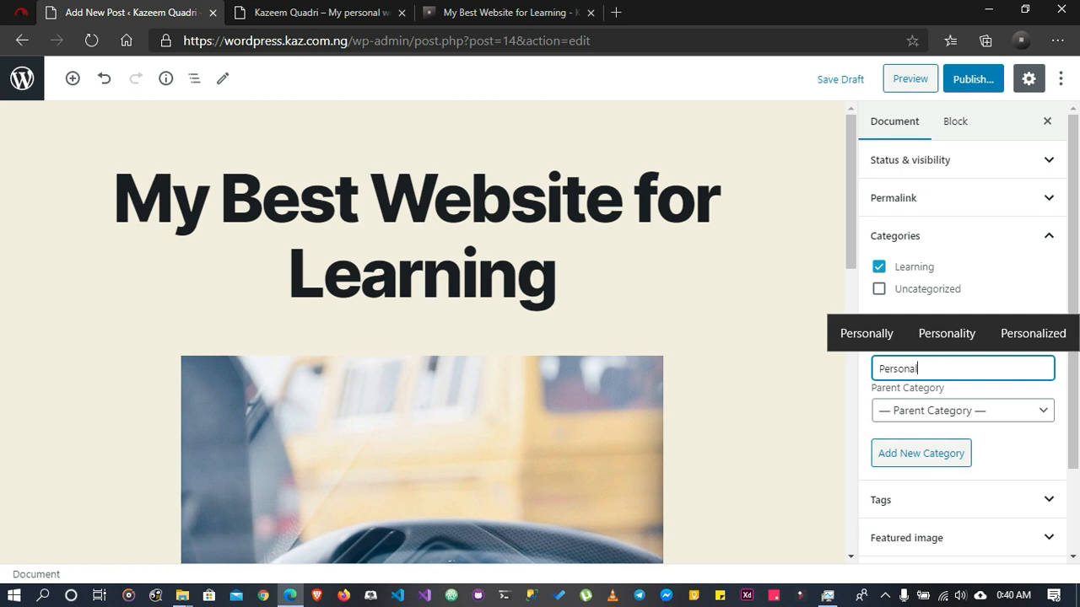
{"action": "key", "text": "Tab"}
{"action": "key", "text": "Tab"}
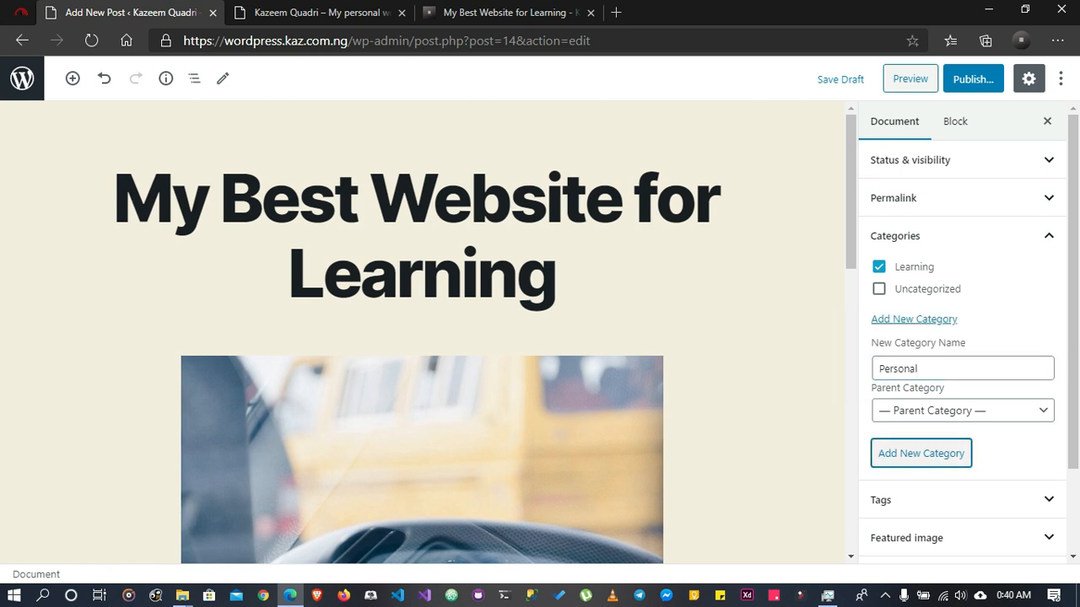
{"action": "key", "text": "Return"}
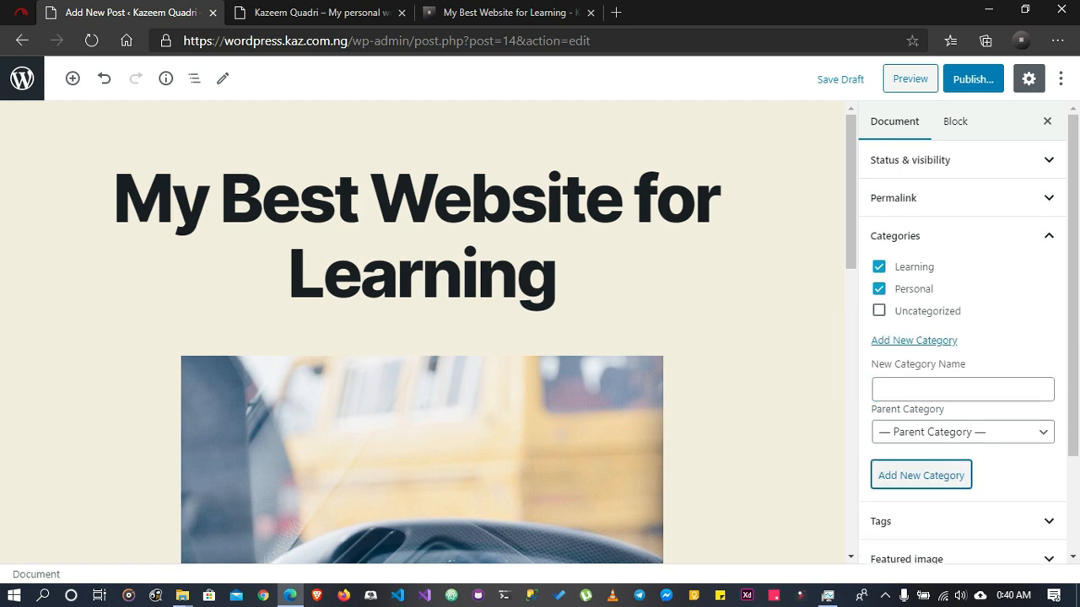
{"action": "scroll", "coordinate": [422, 337], "scroll_direction": "down", "scroll_amount": 3}
{"action": "scroll", "coordinate": [422, 337], "scroll_direction": "up", "scroll_amount": 3}
{"action": "left_click", "coordinate": [962, 236]}
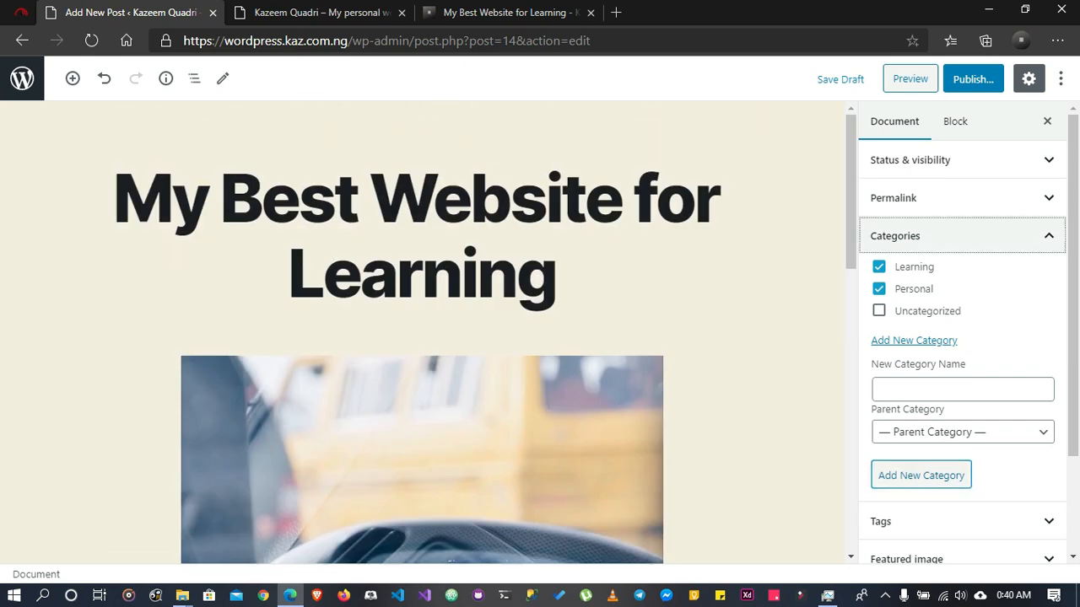
Open the post's tag settings and add the tag "learning"
{"action": "left_click", "coordinate": [962, 274]}
{"action": "left_click", "coordinate": [961, 328]}
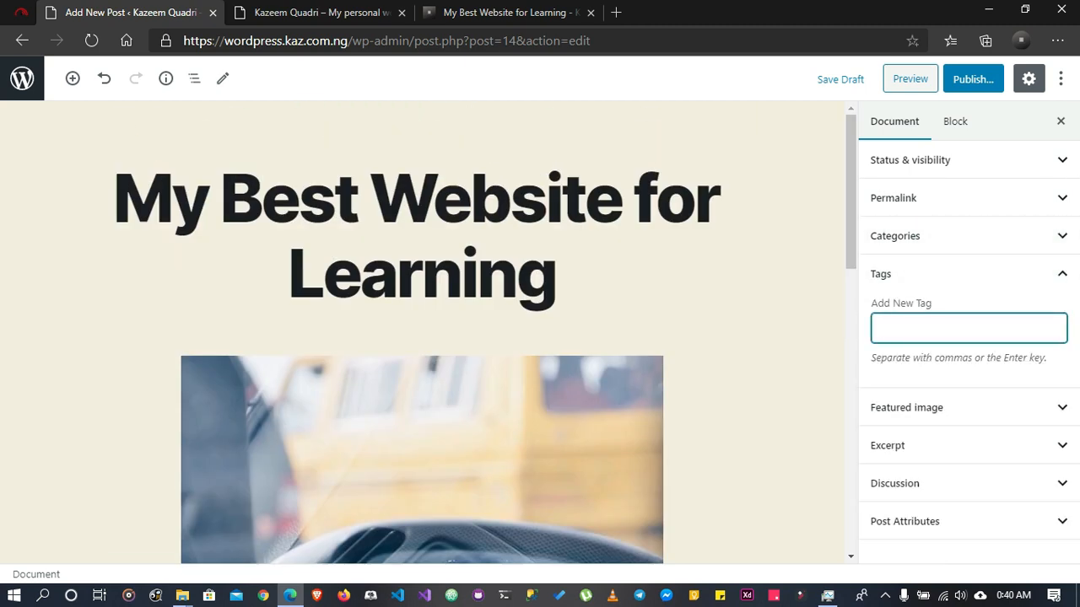
{"action": "scroll", "coordinate": [422, 338], "scroll_direction": "down", "scroll_amount": 6}
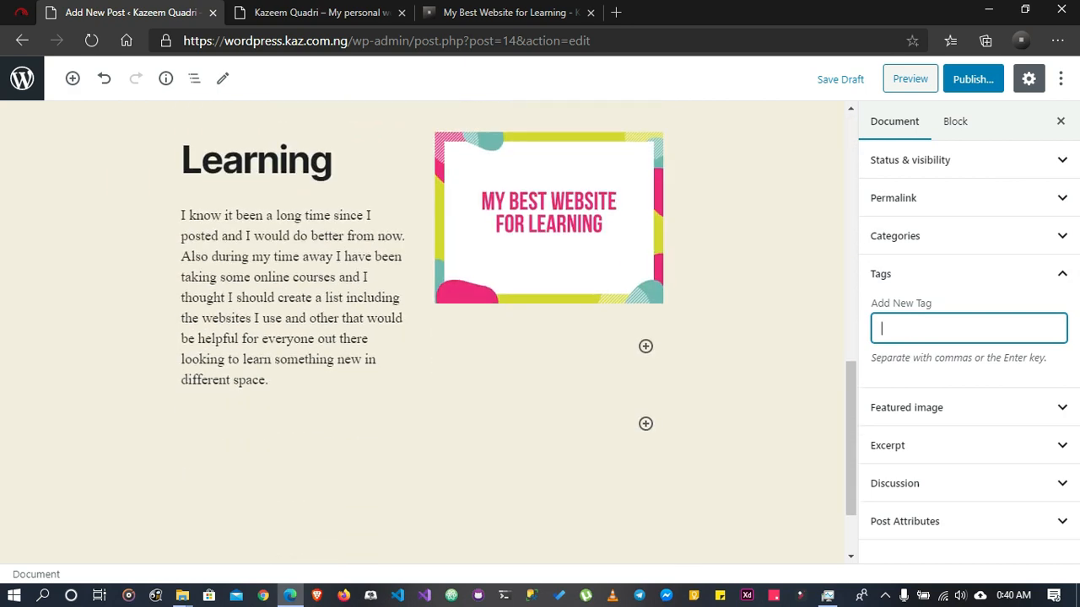
{"action": "type", "text": "learnin"}
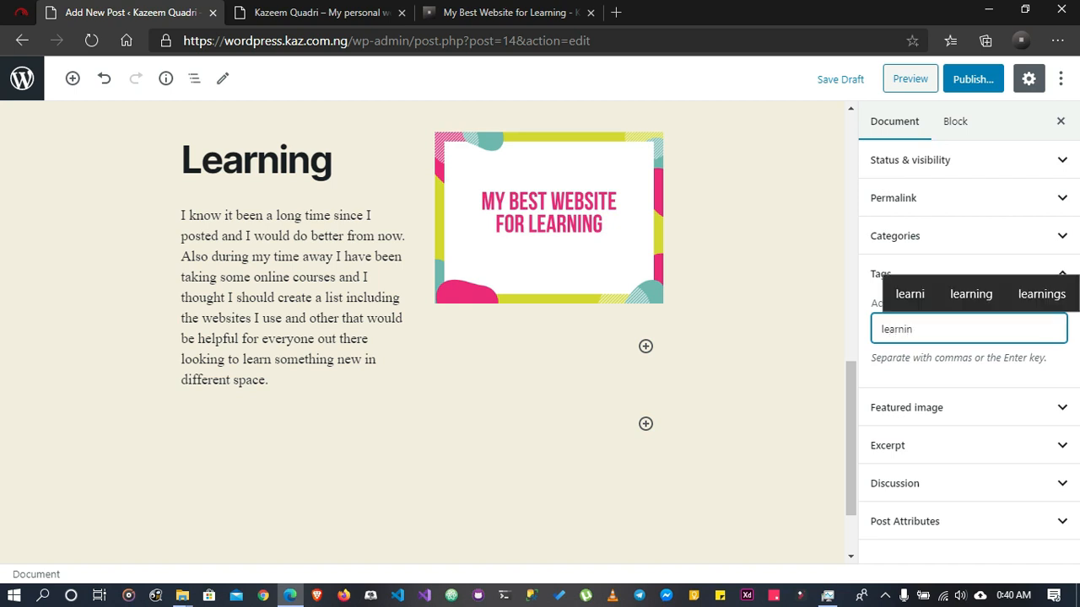
{"action": "type", "text": "g"}
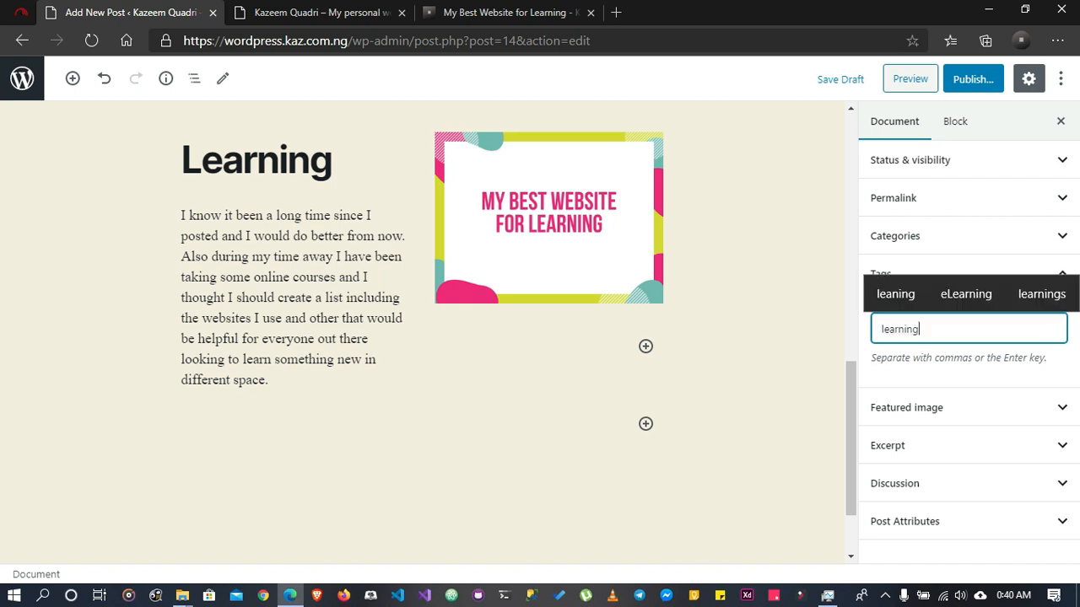
{"action": "type", "text": ","}
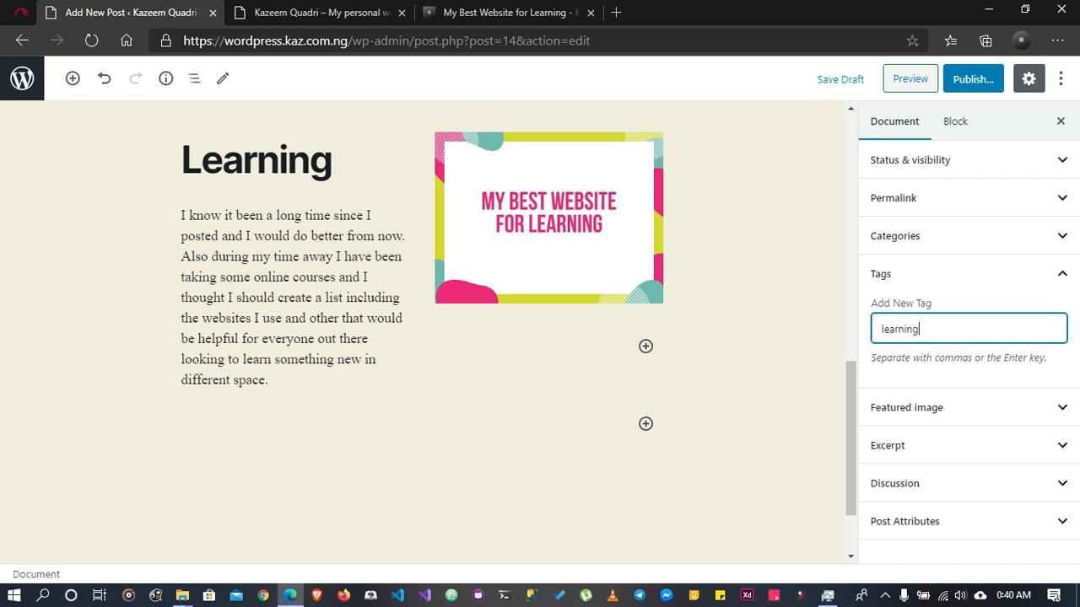
{"action": "key", "text": "Return"}
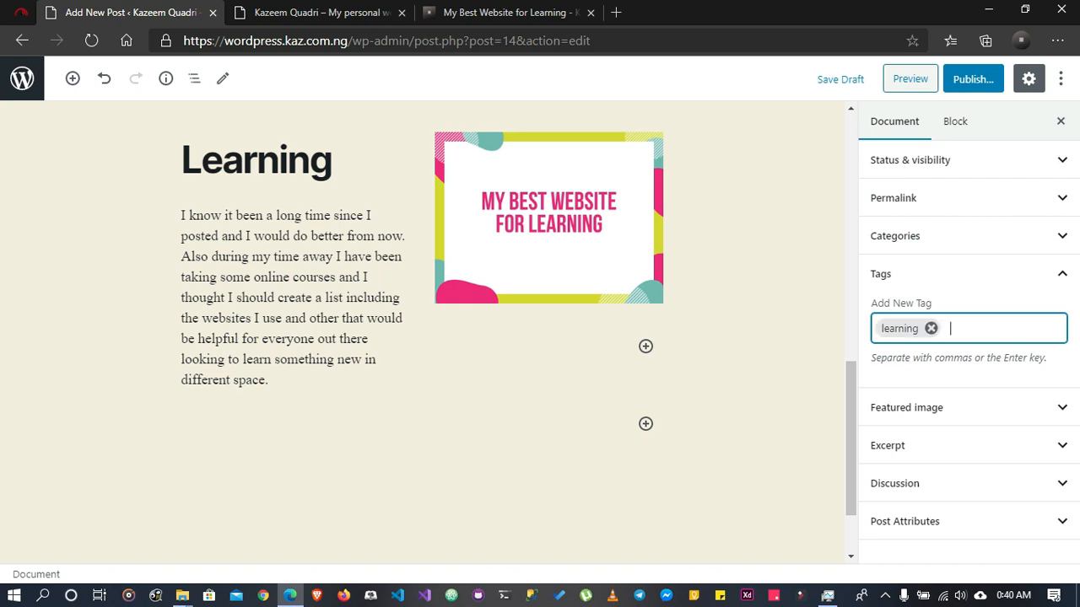
Add the tag "personal" to the post
{"action": "type", "text": "persoa"}
{"action": "key", "text": "BackSpace"}
{"action": "type", "text": "nal"}
{"action": "key", "text": "Return"}
{"action": "key", "text": "BackSpace"}
{"action": "type", "text": "personal"}
{"action": "key", "text": "Return"}
Add the tag "website" to the post and collapse the tag settings
{"action": "type", "text": "websiit"}
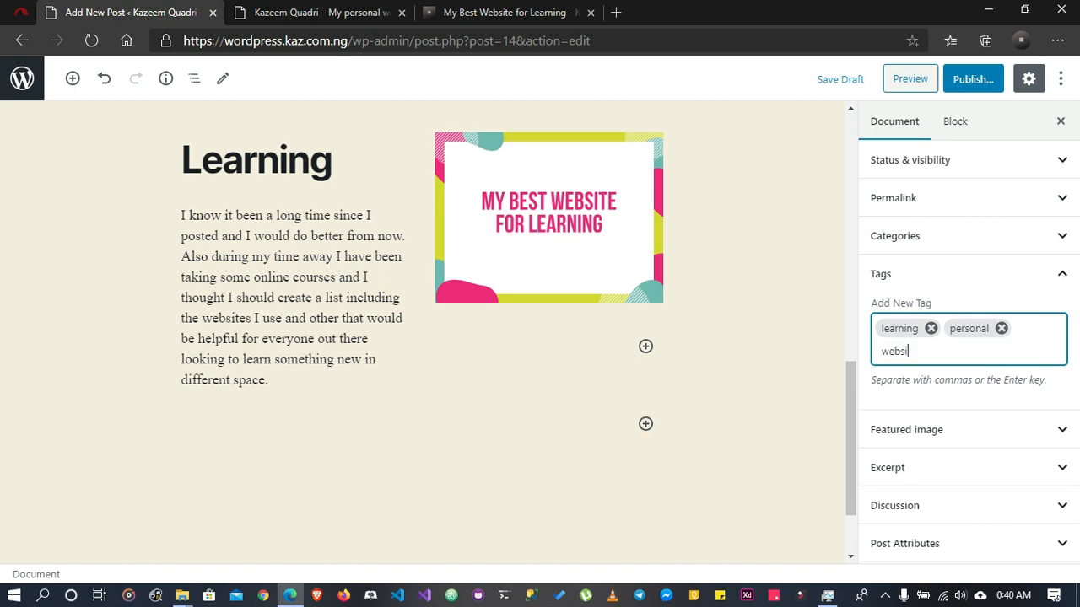
{"action": "key", "text": "BackSpace"}
{"action": "key", "text": "BackSpace"}
{"action": "type", "text": "te"}
{"action": "key", "text": "Return"}
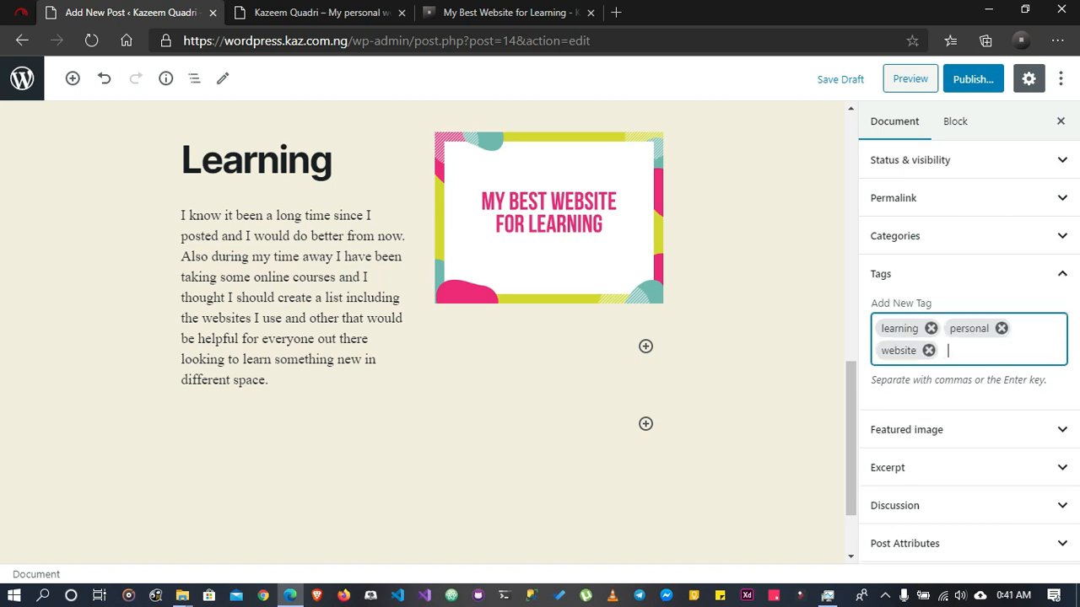
{"action": "key", "text": "BackSpace"}
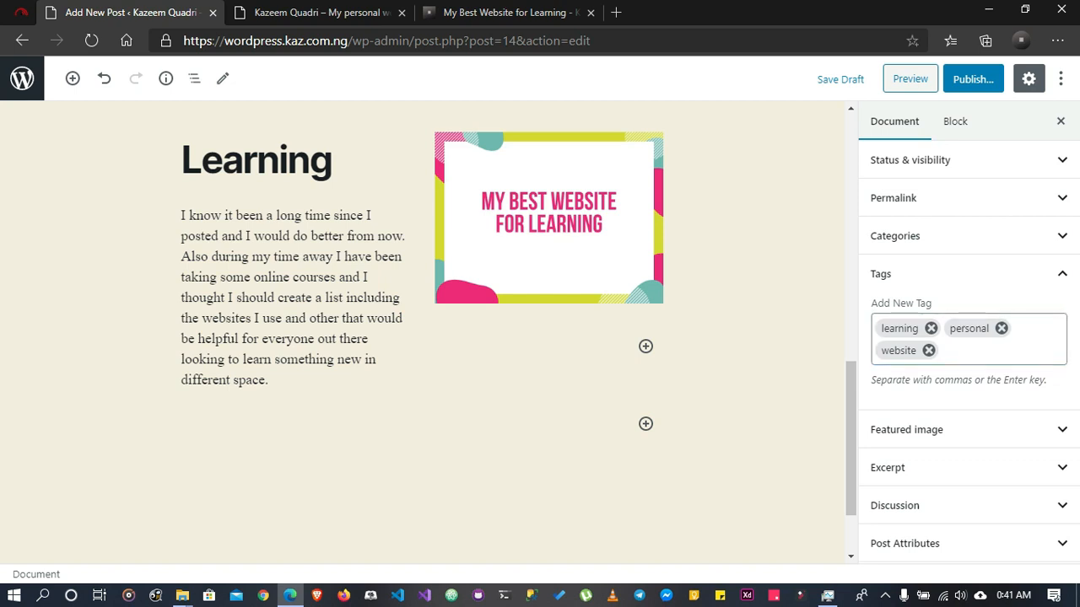
{"action": "left_click", "coordinate": [961, 274]}
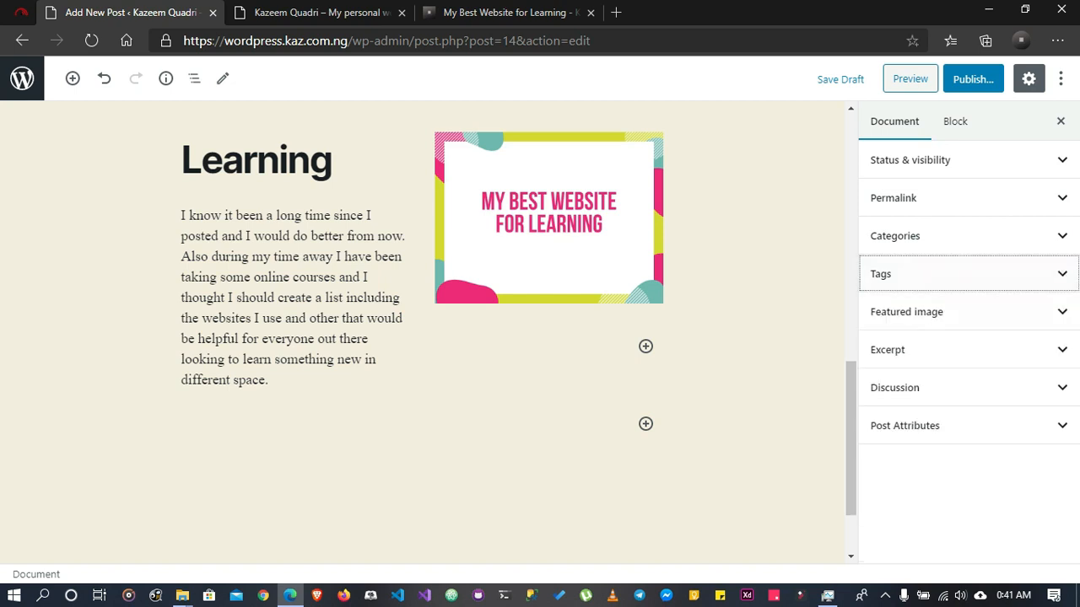
Expand the featured image settings and look at the featured image on the published "My Best Website for Learning" post
{"action": "left_click", "coordinate": [962, 311]}
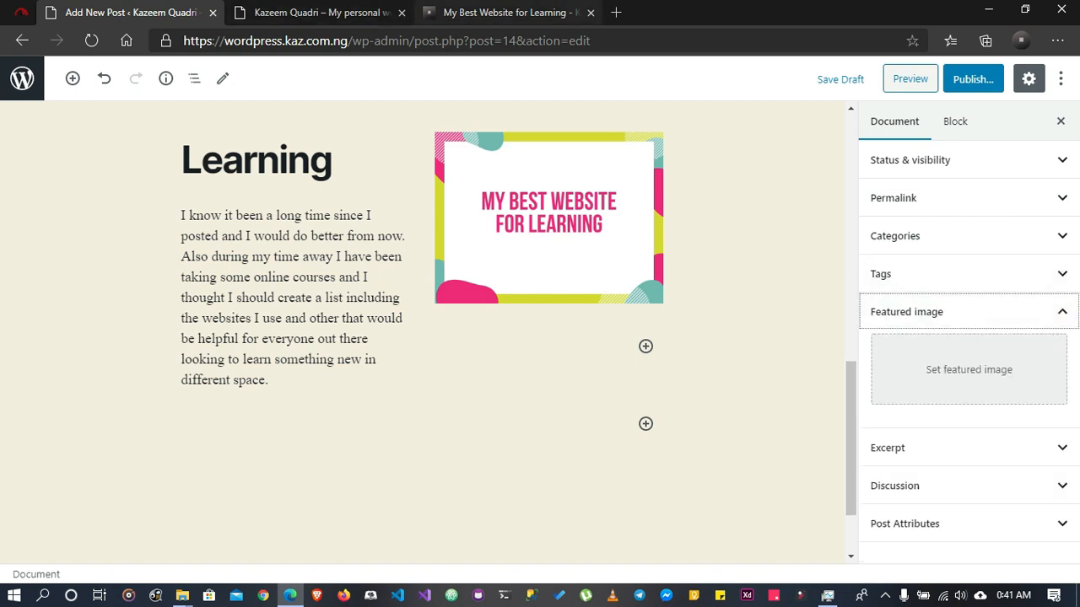
{"action": "left_click", "coordinate": [510, 12]}
{"action": "scroll", "coordinate": [533, 321], "scroll_direction": "up", "scroll_amount": 5}
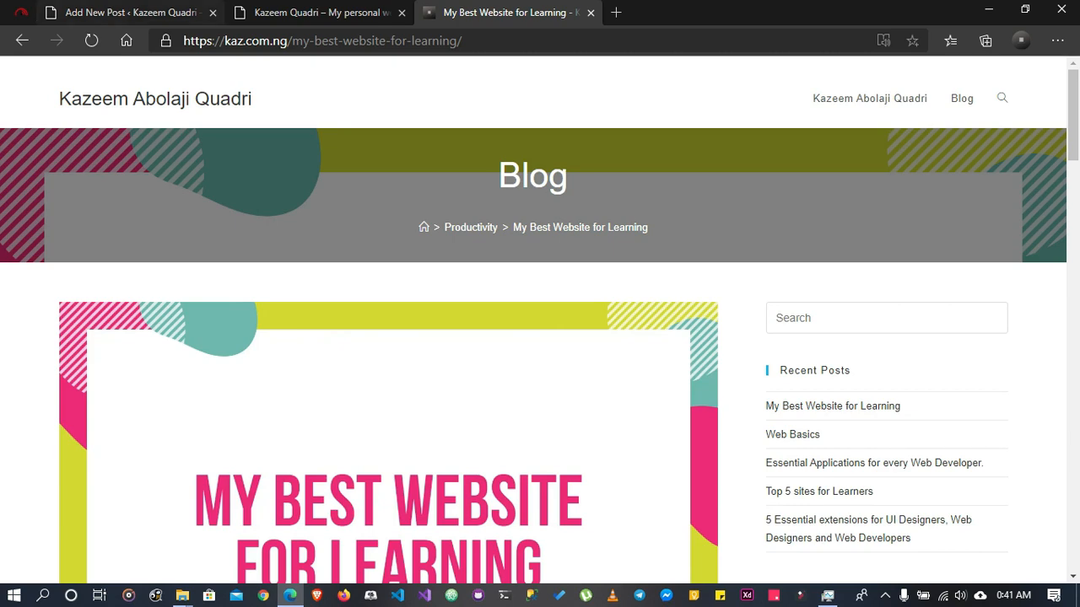
{"action": "left_click", "coordinate": [118, 12]}
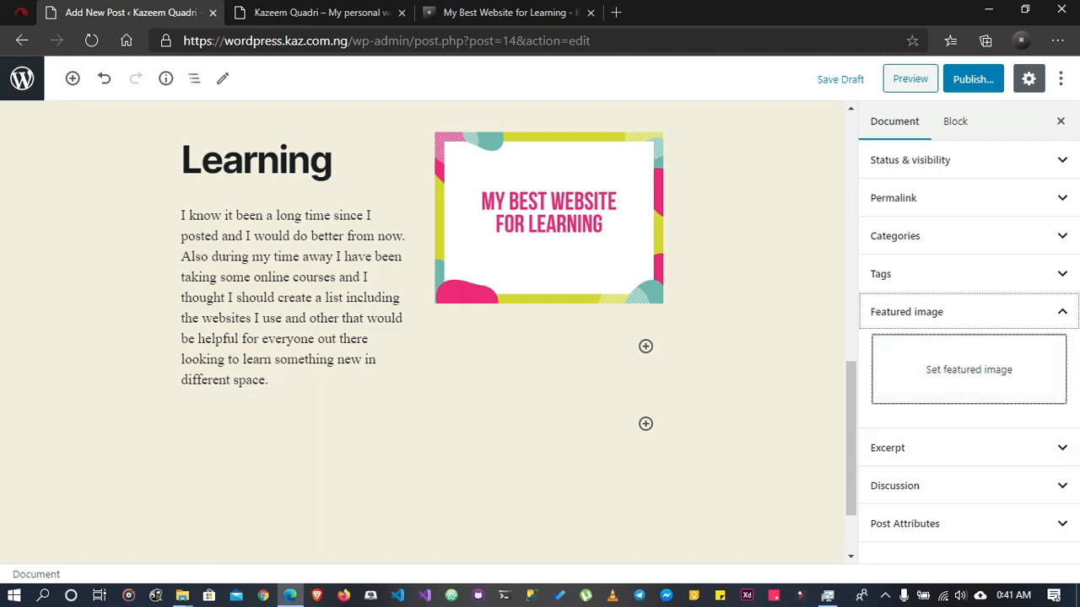
{"action": "left_click", "coordinate": [969, 369]}
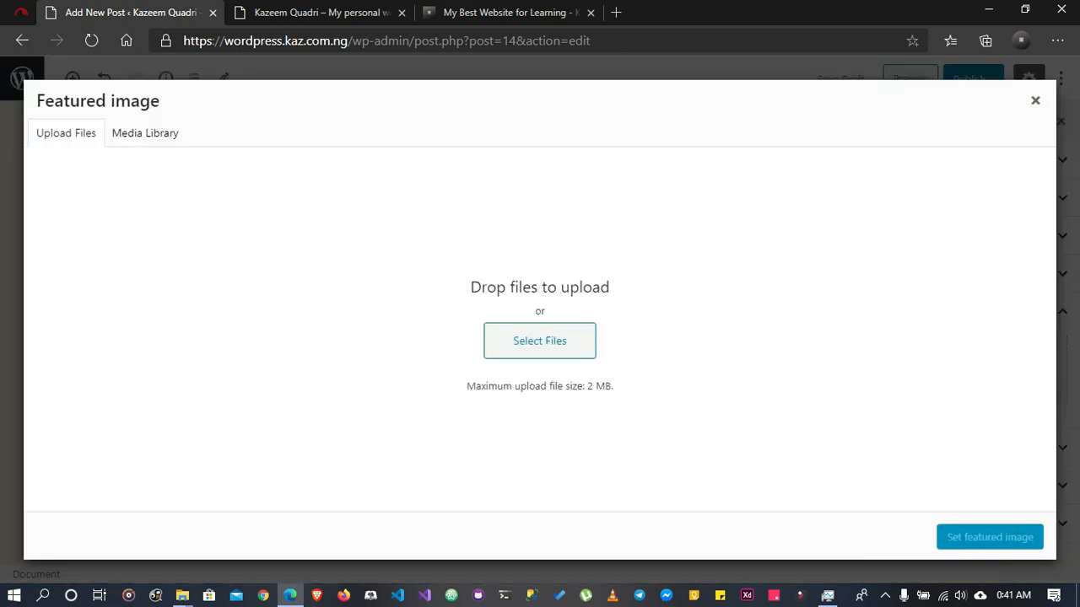
{"action": "left_click", "coordinate": [540, 341]}
{"action": "left_click", "coordinate": [540, 341]}
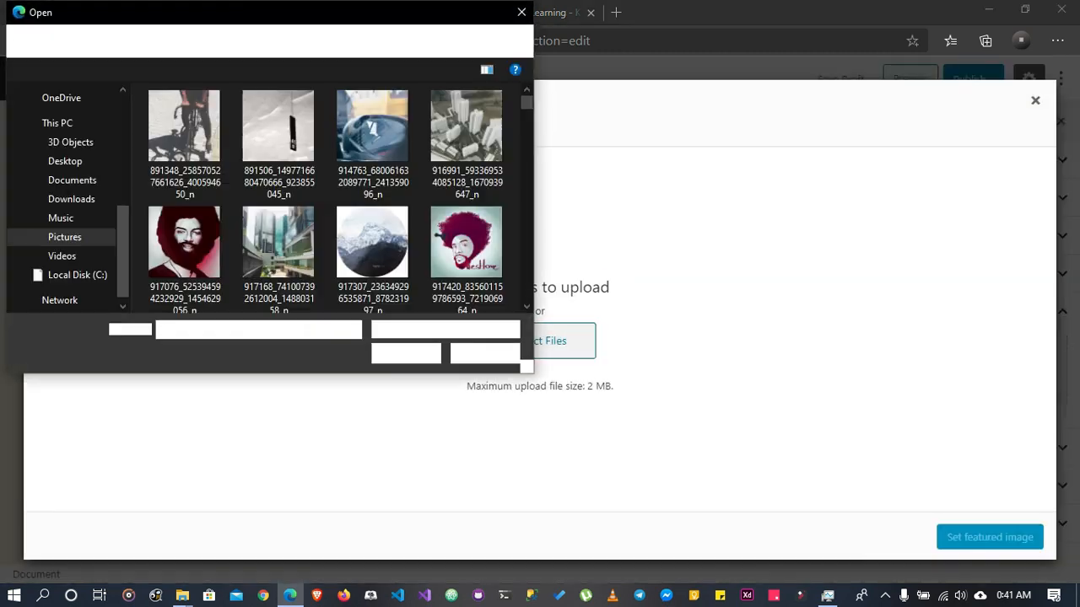
{"action": "scroll", "coordinate": [372, 253], "scroll_direction": "down", "scroll_amount": 3}
{"action": "left_click", "coordinate": [278, 241]}
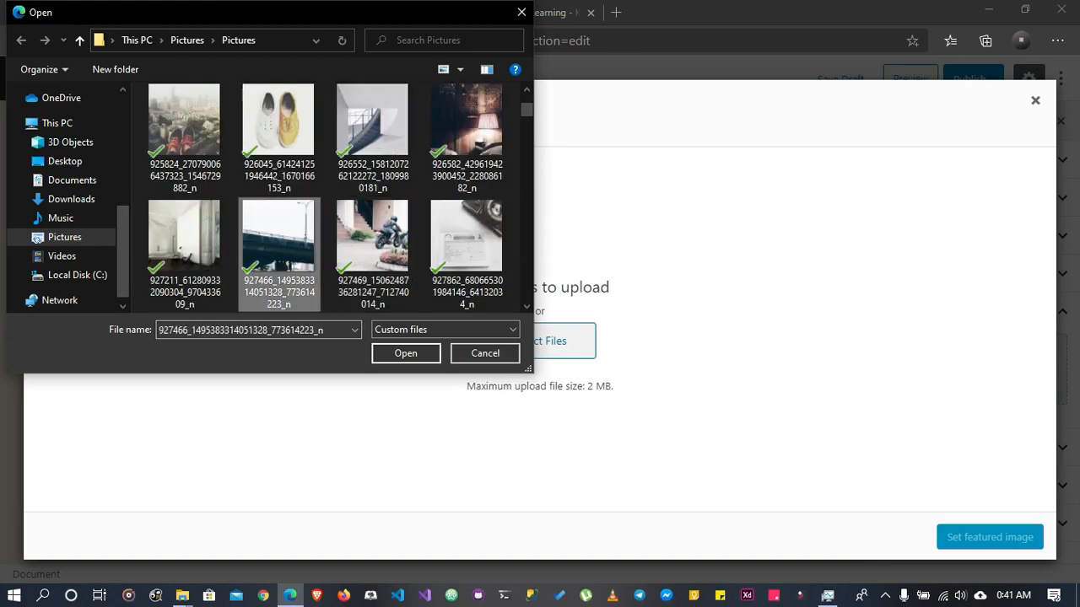
{"action": "left_click", "coordinate": [405, 353]}
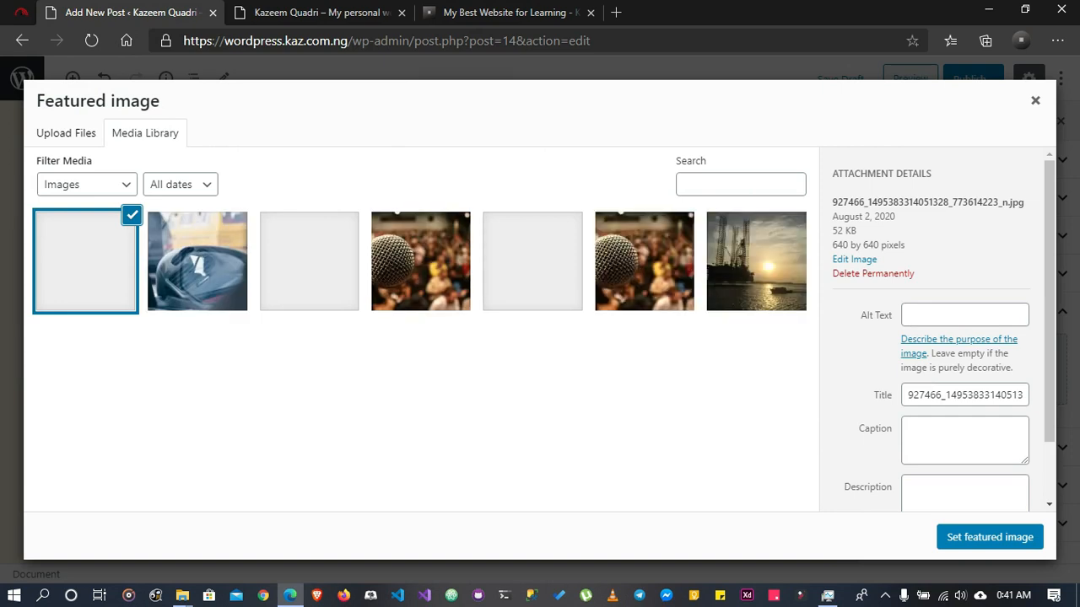
{"action": "left_click", "coordinate": [990, 537]}
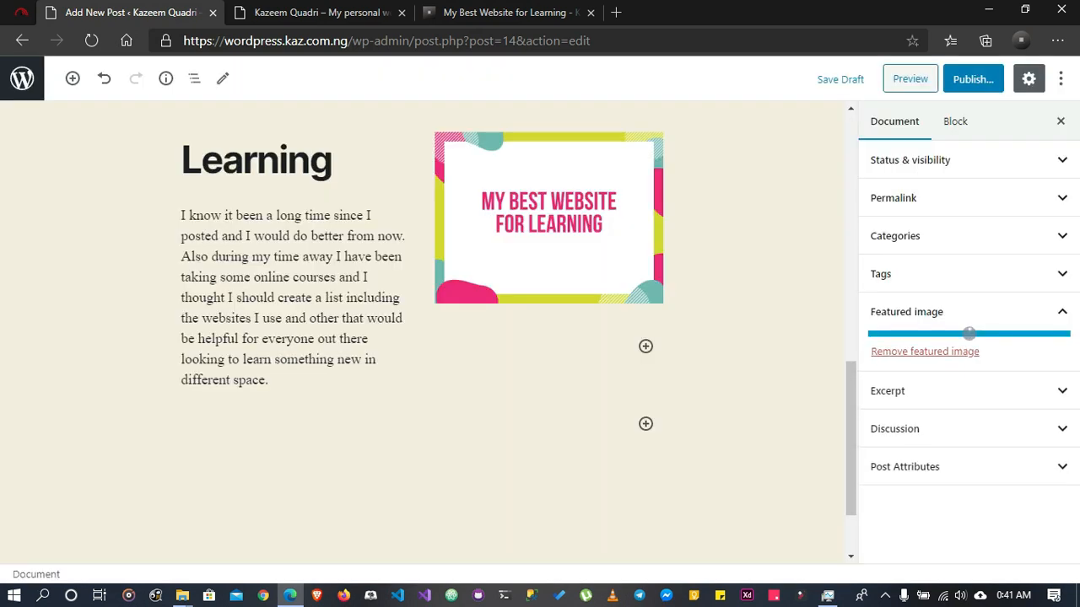
{"action": "left_click", "coordinate": [969, 327]}
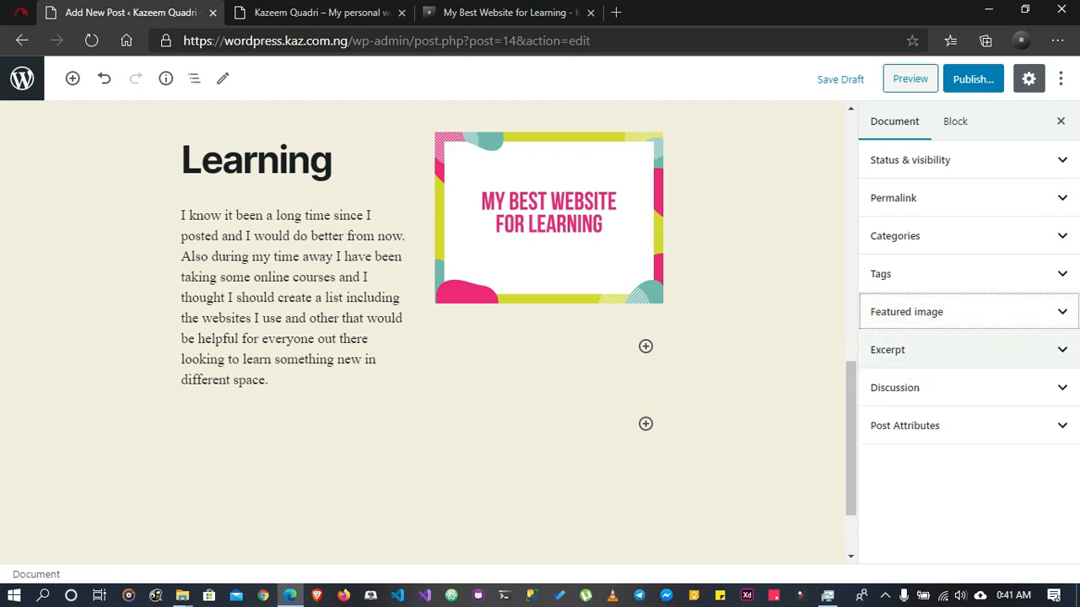
Look at the post's excerpt field, collapse it, and expand the discussion settings for comments and pingbacks
{"action": "left_click", "coordinate": [890, 352]}
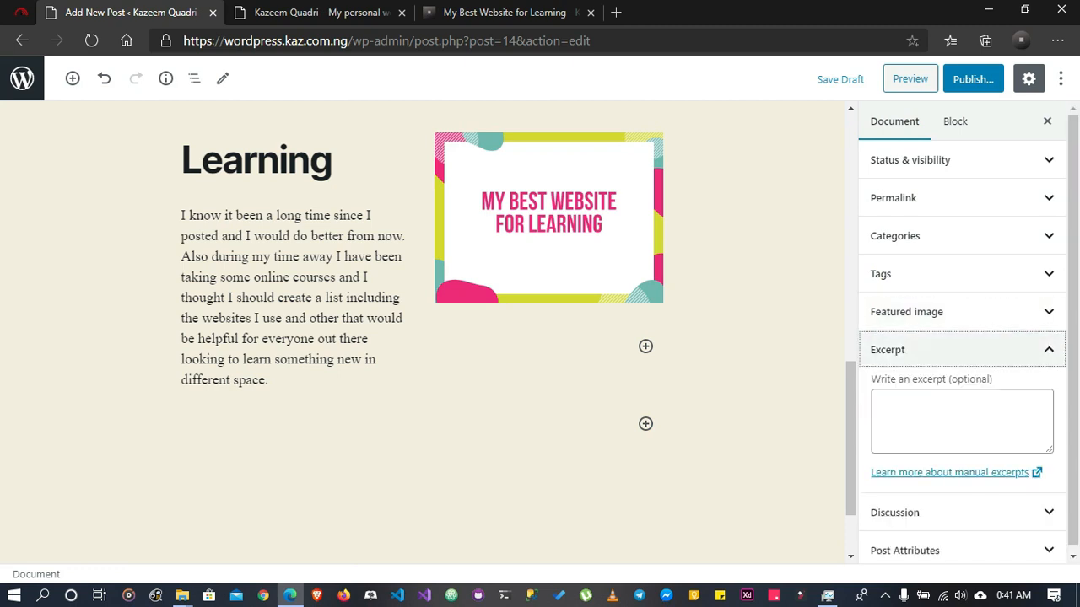
{"action": "left_click", "coordinate": [887, 349]}
{"action": "left_click", "coordinate": [895, 388]}
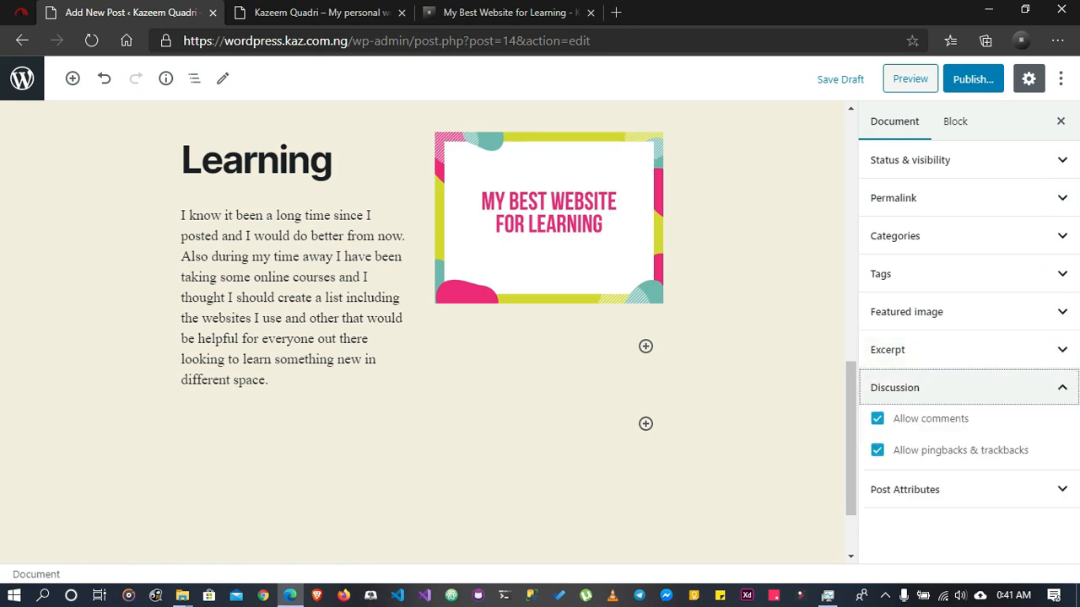
{"action": "scroll", "coordinate": [429, 331], "scroll_direction": "up", "scroll_amount": 3}
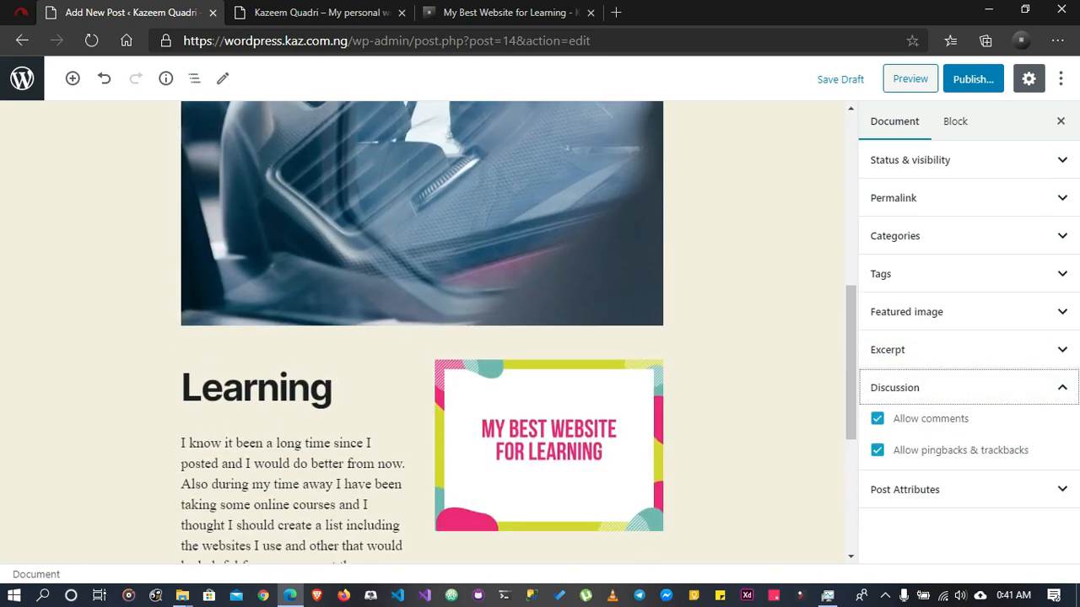
Examine the tags, related posts and comment form fields on the published "My Best Website for Learning" post
{"action": "left_click", "coordinate": [510, 12]}
{"action": "scroll", "coordinate": [533, 321], "scroll_direction": "down", "scroll_amount": 2}
{"action": "scroll", "coordinate": [540, 321], "scroll_direction": "down", "scroll_amount": 20}
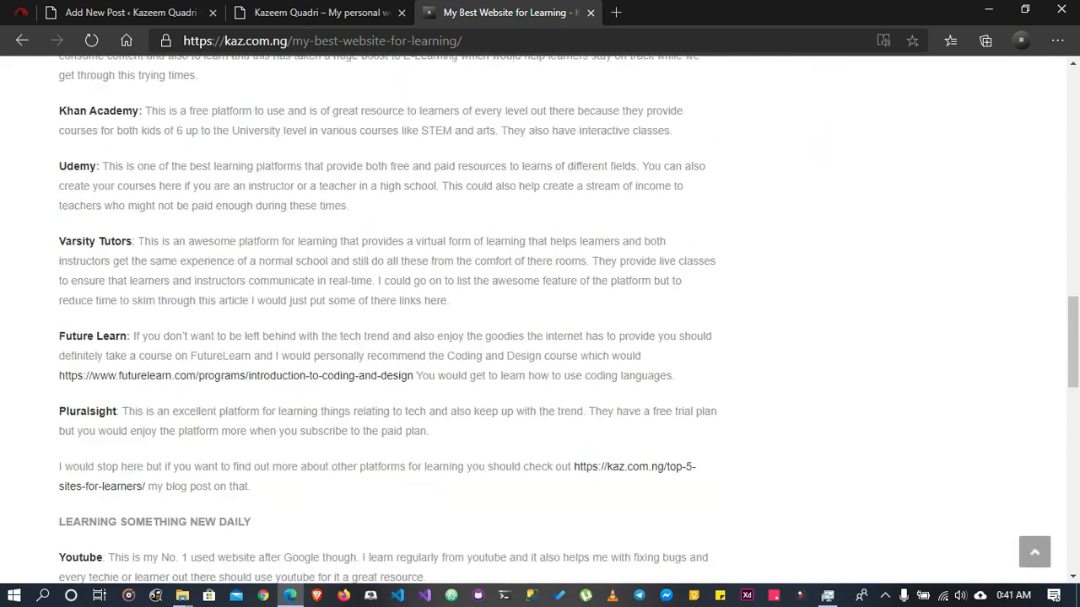
{"action": "scroll", "coordinate": [540, 321], "scroll_direction": "up", "scroll_amount": 2}
{"action": "scroll", "coordinate": [540, 320], "scroll_direction": "up", "scroll_amount": 2}
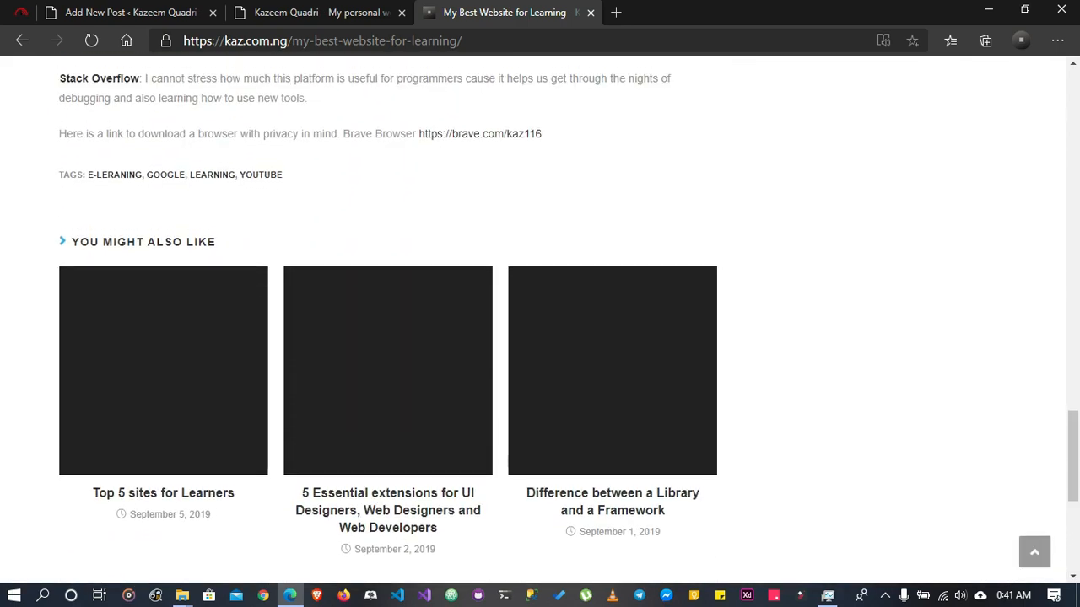
{"action": "scroll", "coordinate": [540, 320], "scroll_direction": "down", "scroll_amount": 4}
{"action": "left_click", "coordinate": [388, 305]}
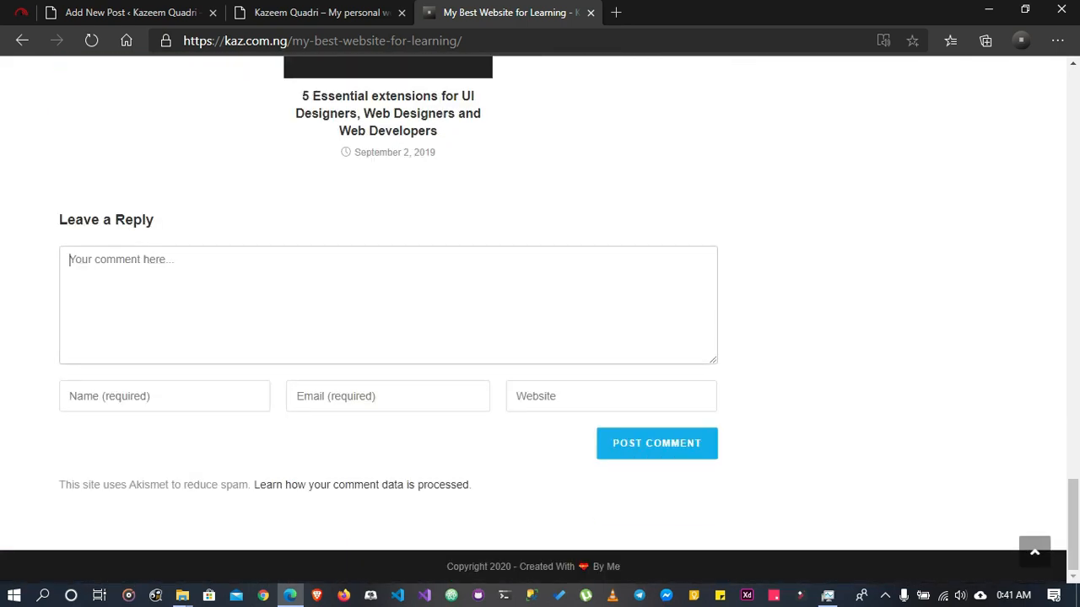
{"action": "left_click", "coordinate": [164, 397]}
{"action": "left_click", "coordinate": [388, 396]}
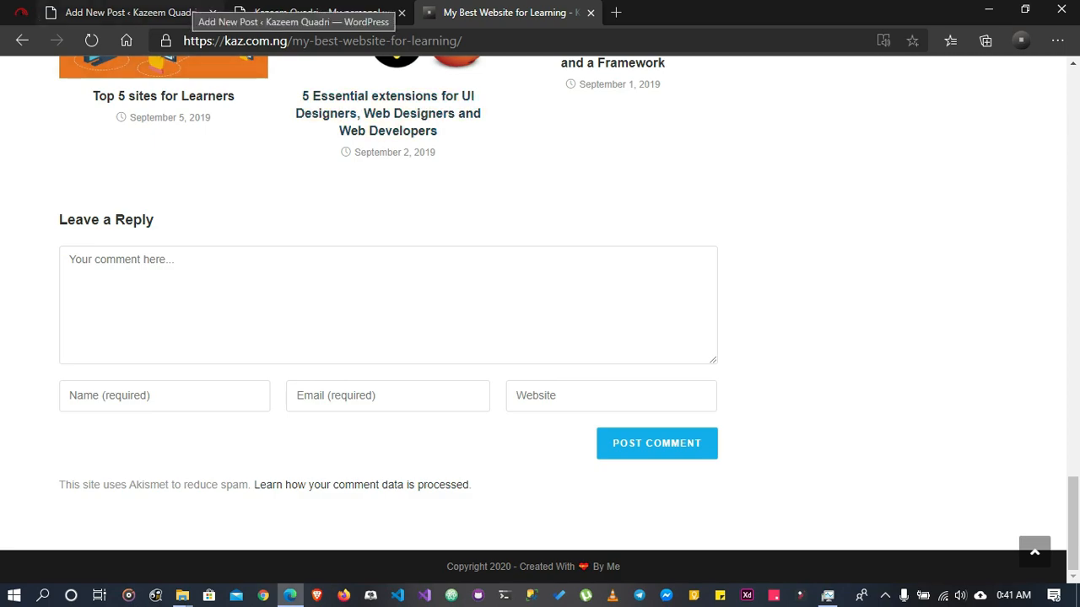
{"action": "scroll", "coordinate": [540, 320], "scroll_direction": "up", "scroll_amount": 15}
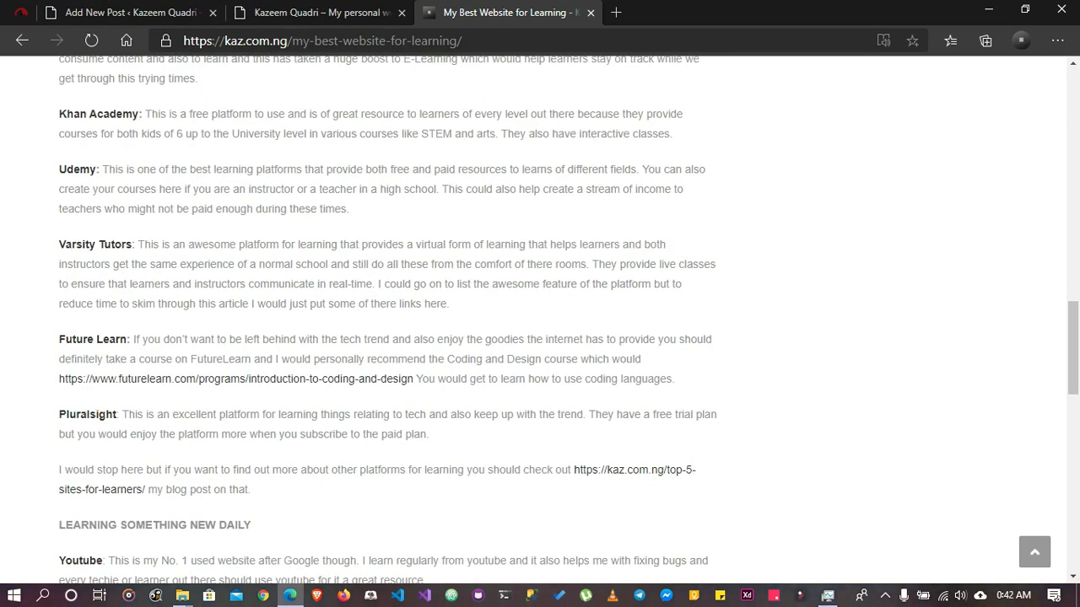
{"action": "scroll", "coordinate": [540, 320], "scroll_direction": "down", "scroll_amount": 12}
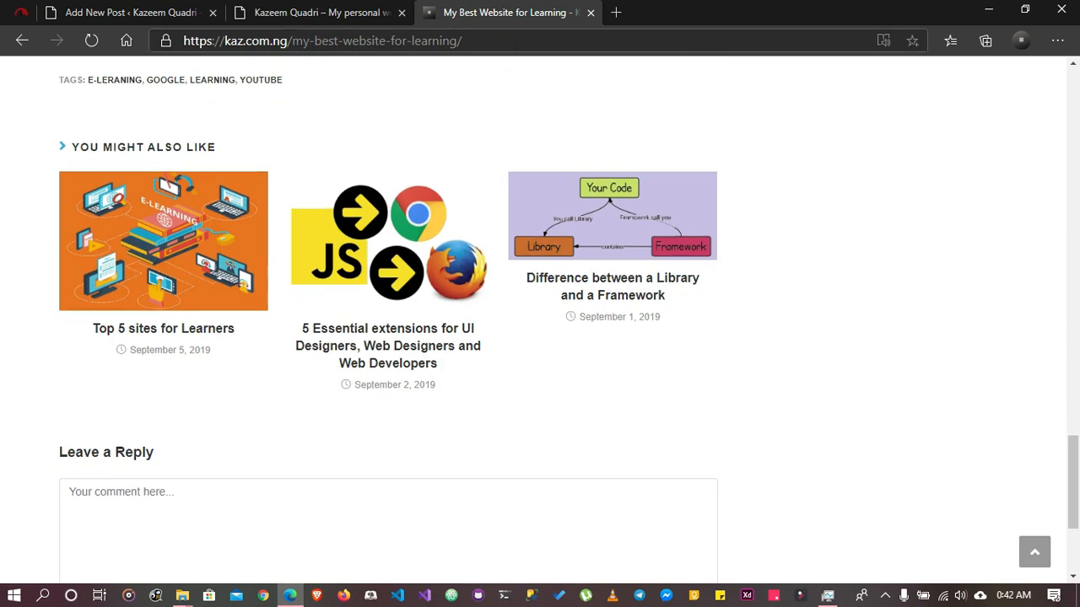
Return to the draft post in the editor and collapse its discussion settings
{"action": "key", "text": "ctrl+Tab"}
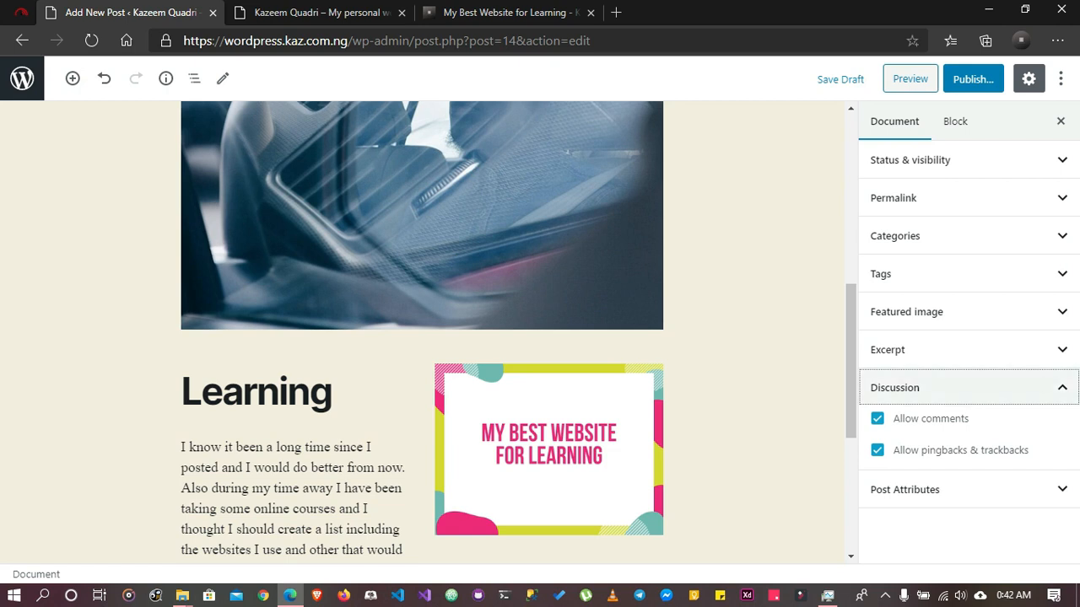
{"action": "key", "text": "Return"}
{"action": "key", "text": "Tab"}
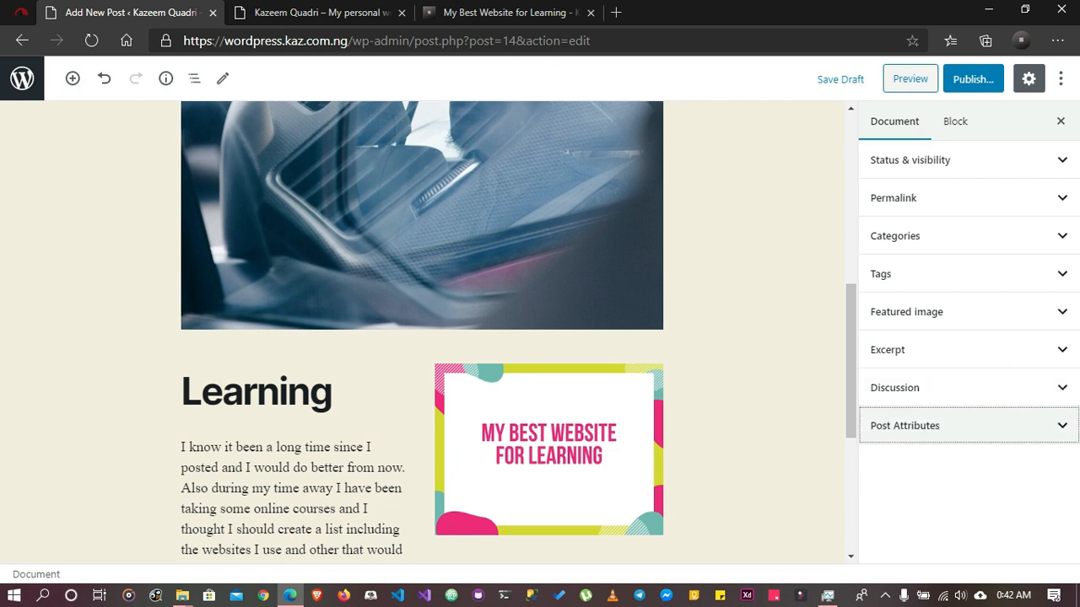
Expand the post attributes, look through the template options, and keep Default template
{"action": "key", "text": "Return"}
{"action": "scroll", "coordinate": [422, 333], "scroll_direction": "up", "scroll_amount": 3}
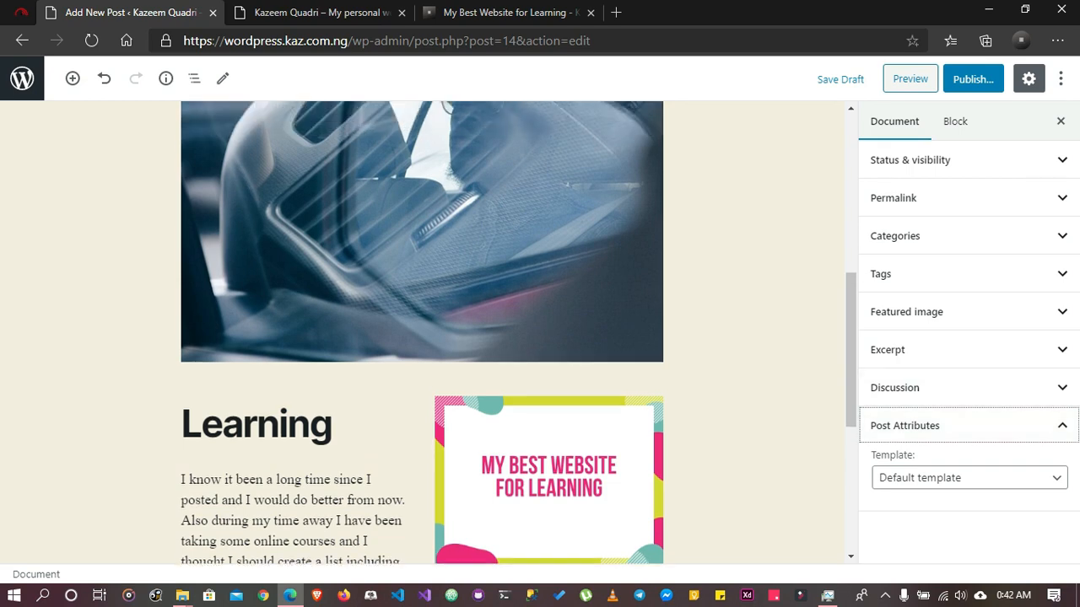
{"action": "scroll", "coordinate": [422, 333], "scroll_direction": "down", "scroll_amount": 2}
{"action": "left_click", "coordinate": [969, 478]}
{"action": "key", "text": "Down"}
{"action": "key", "text": "Down"}
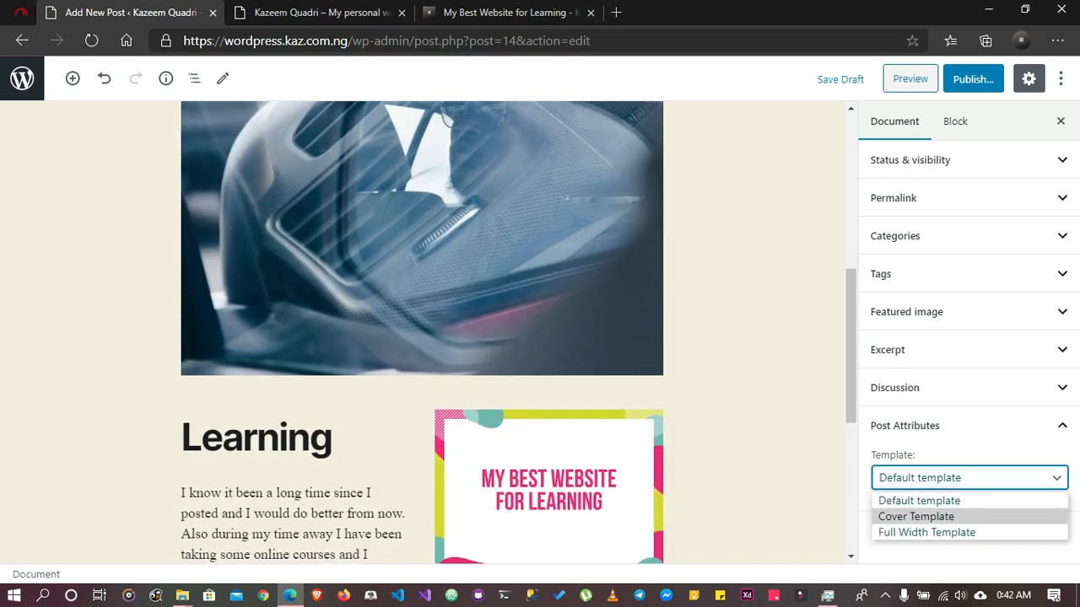
{"action": "key", "text": "Up"}
{"action": "key", "text": "Escape"}
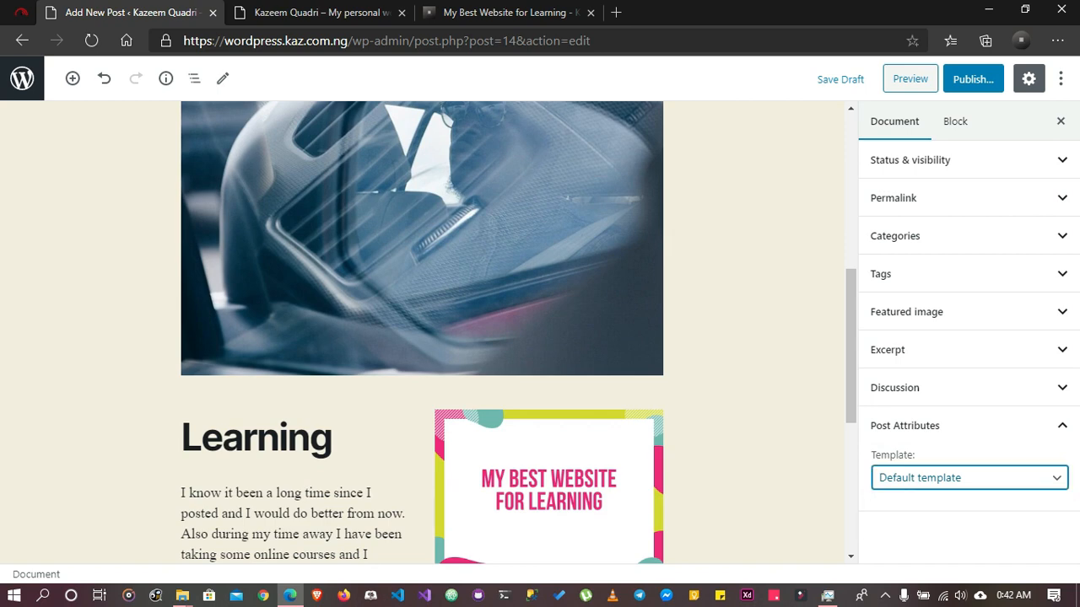
Show the block settings for the large car interior image below the post title
{"action": "scroll", "coordinate": [422, 333], "scroll_direction": "up", "scroll_amount": 10}
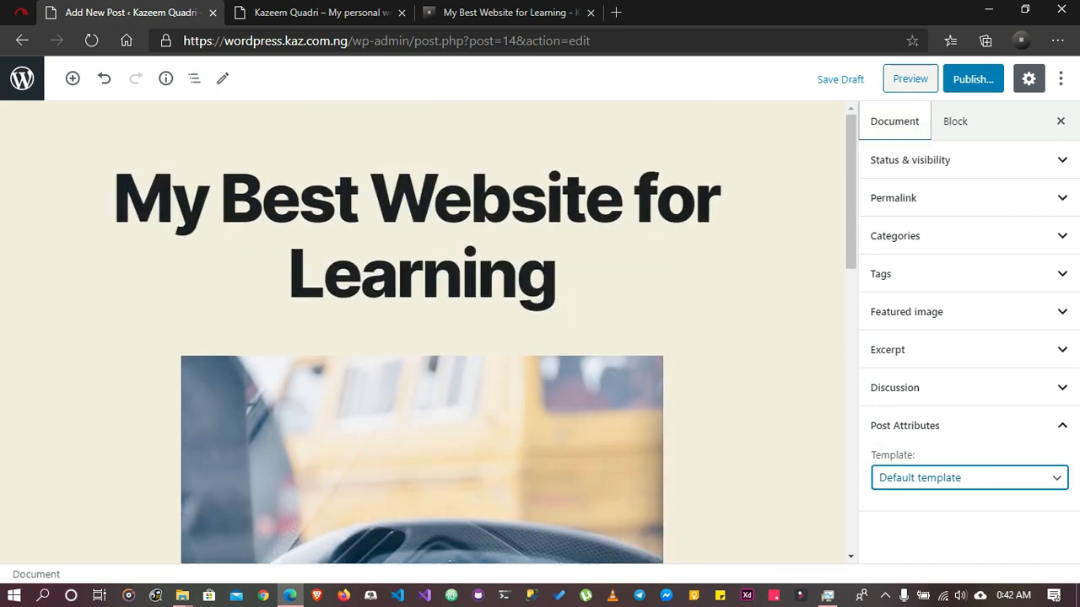
{"action": "left_click", "coordinate": [955, 122]}
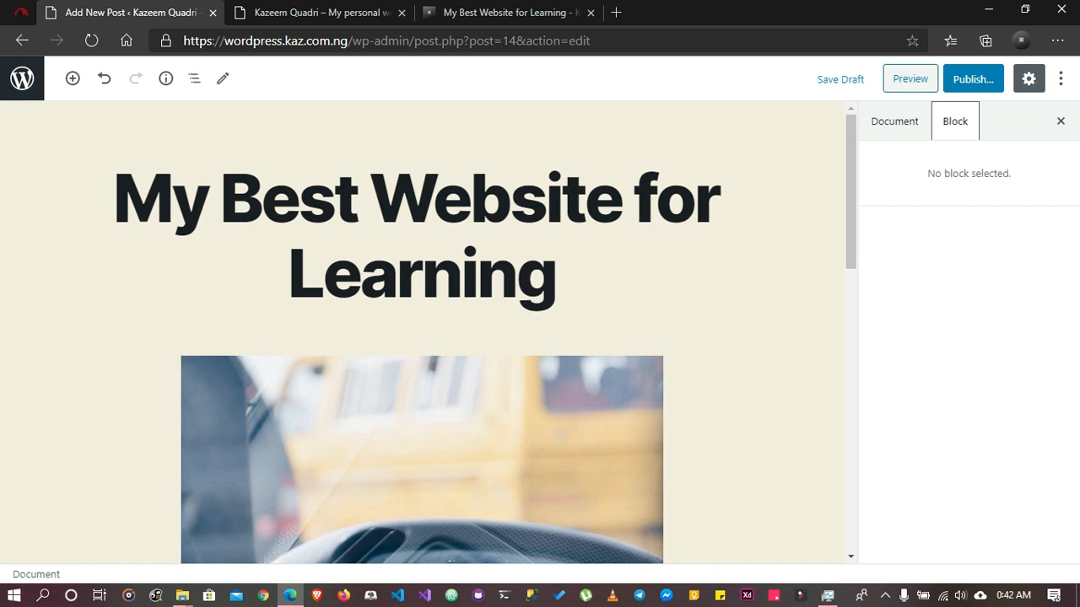
{"action": "left_click", "coordinate": [622, 199]}
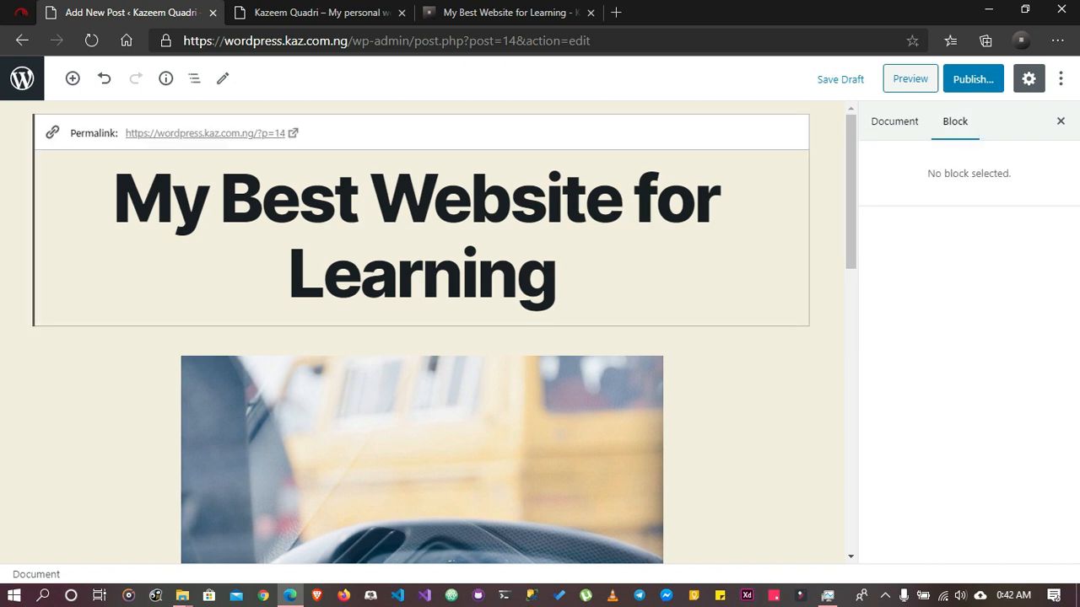
{"action": "scroll", "coordinate": [421, 333], "scroll_direction": "down", "scroll_amount": 4}
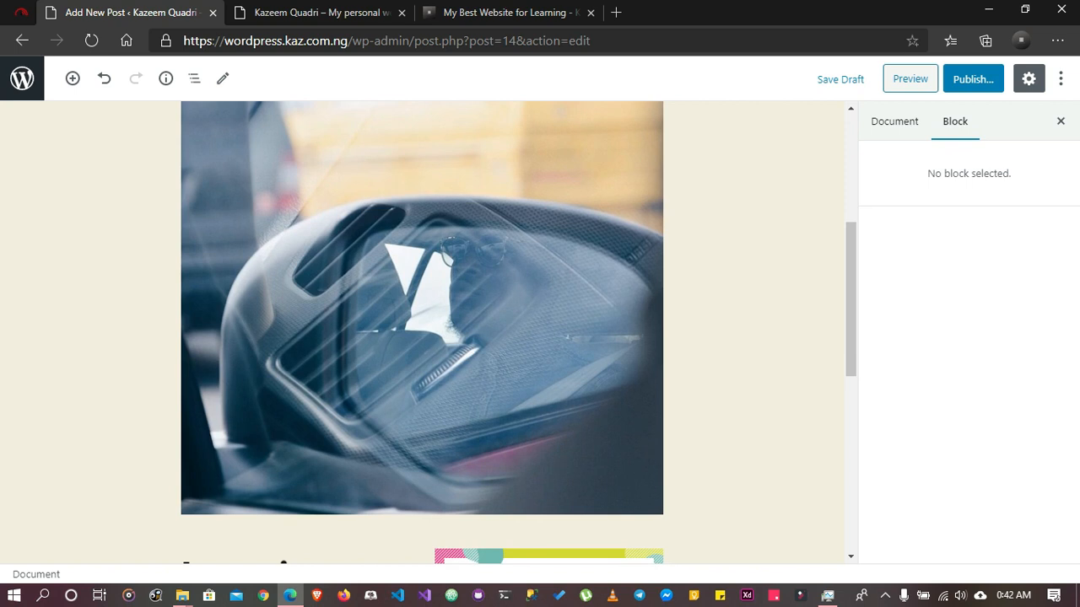
{"action": "left_click", "coordinate": [422, 320]}
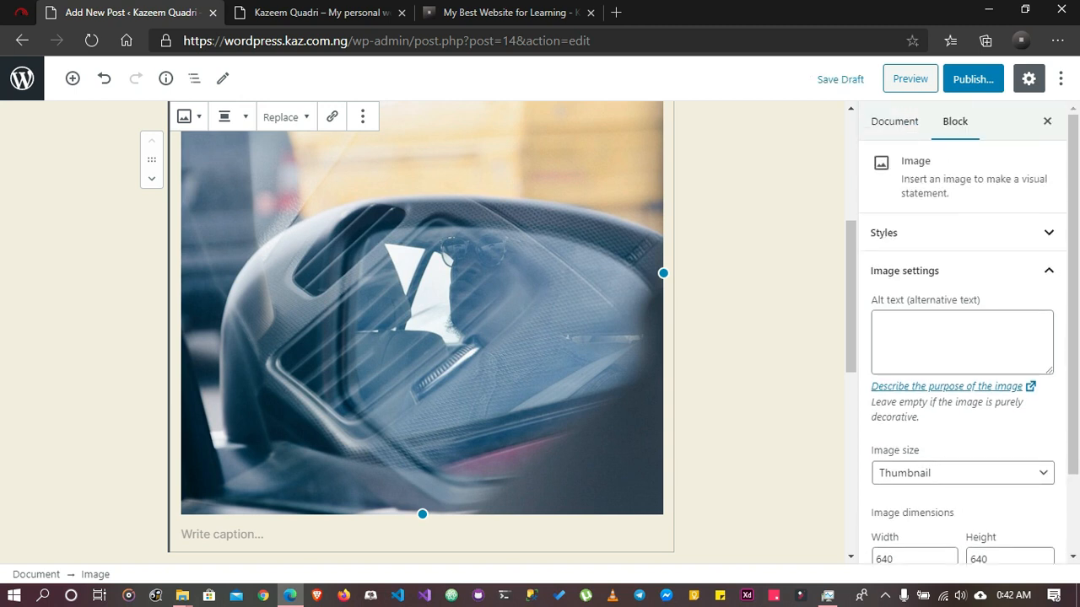
Look at the image block's styles and default style options, leave them as they are, and collapse them
{"action": "left_click", "coordinate": [962, 233]}
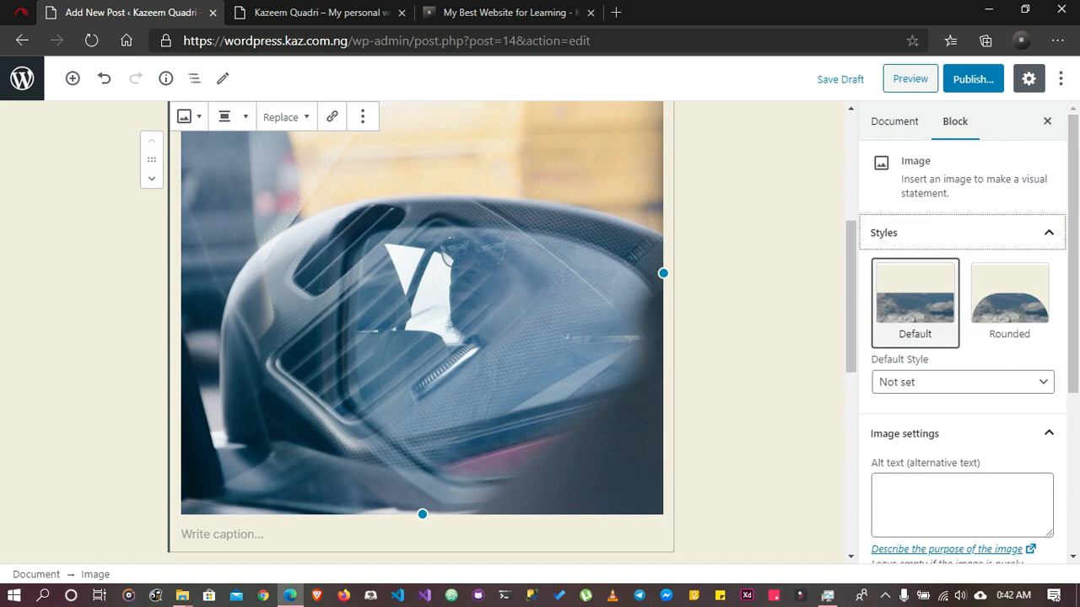
{"action": "left_click", "coordinate": [962, 382]}
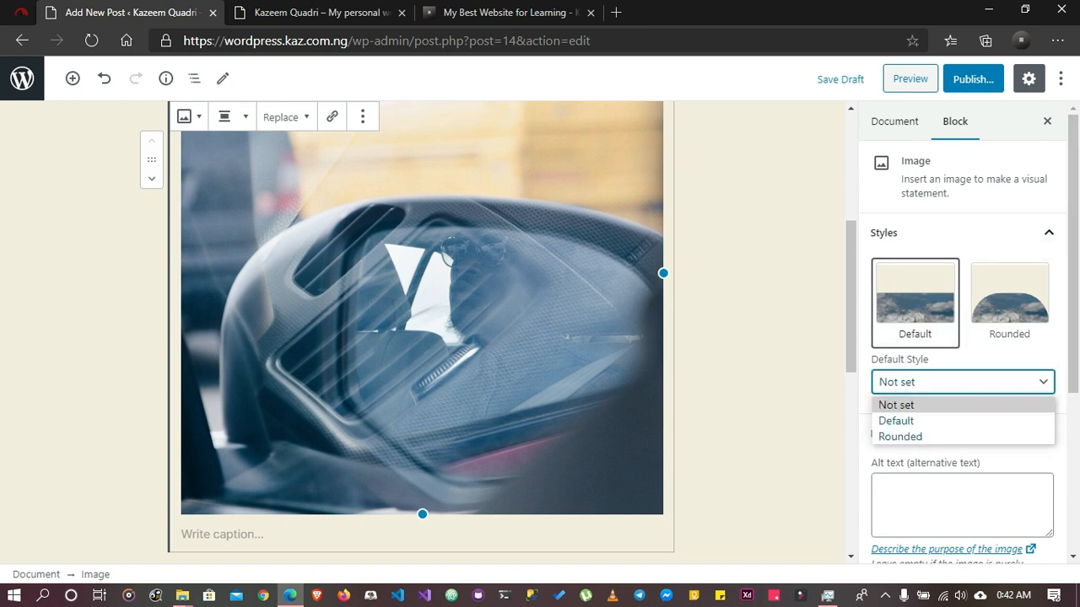
{"action": "left_click", "coordinate": [949, 382]}
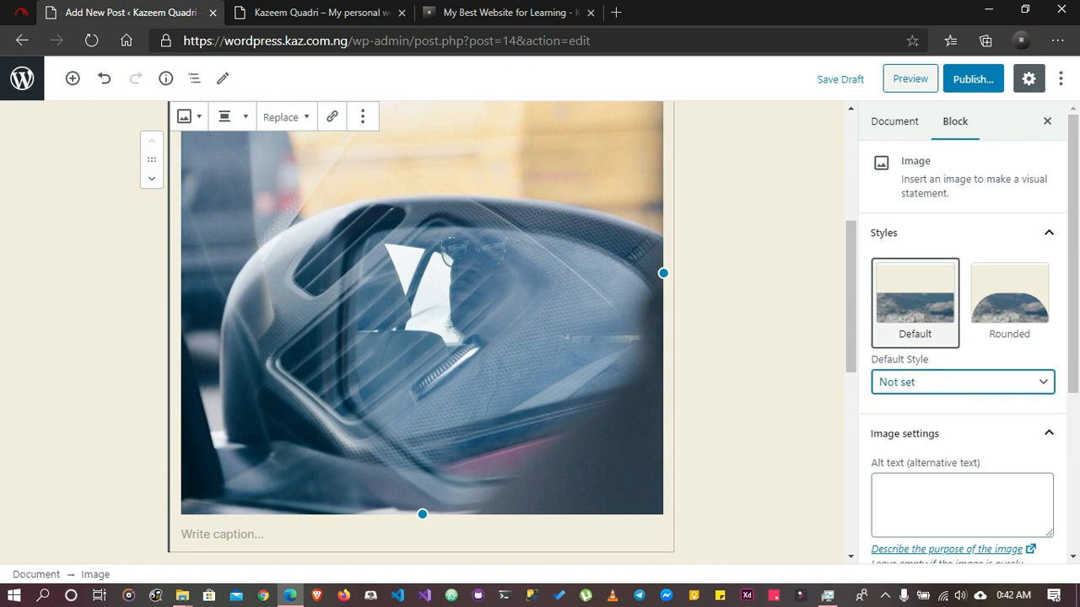
{"action": "left_click", "coordinate": [936, 233]}
Write the example tag <img src"" alt=""> in a new browser tab's address bar to illustrate alt text
{"action": "left_click", "coordinate": [962, 341]}
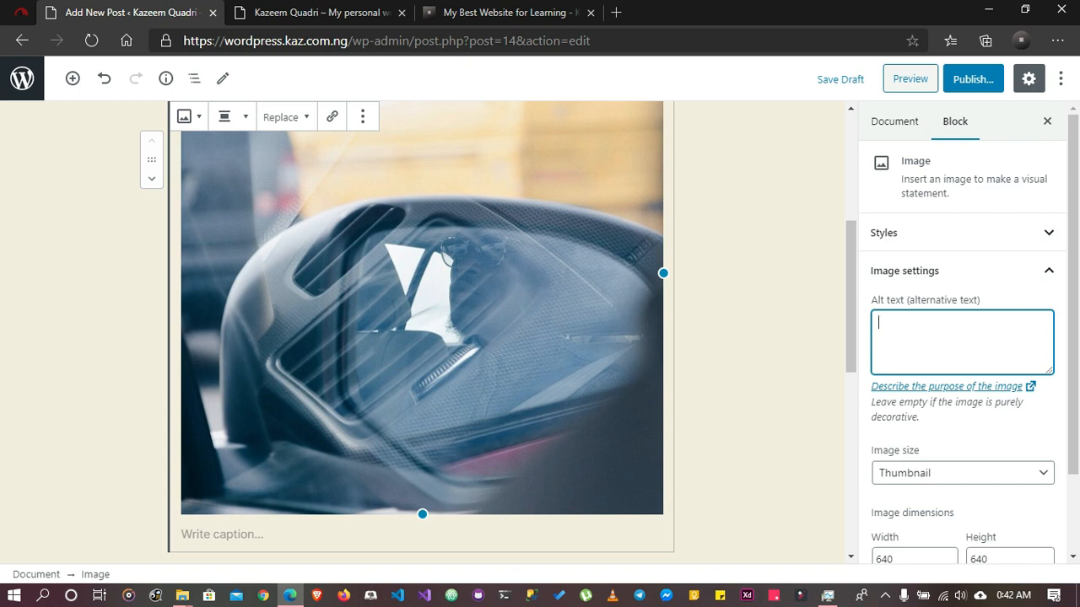
{"action": "scroll", "coordinate": [421, 338], "scroll_direction": "up", "scroll_amount": 2}
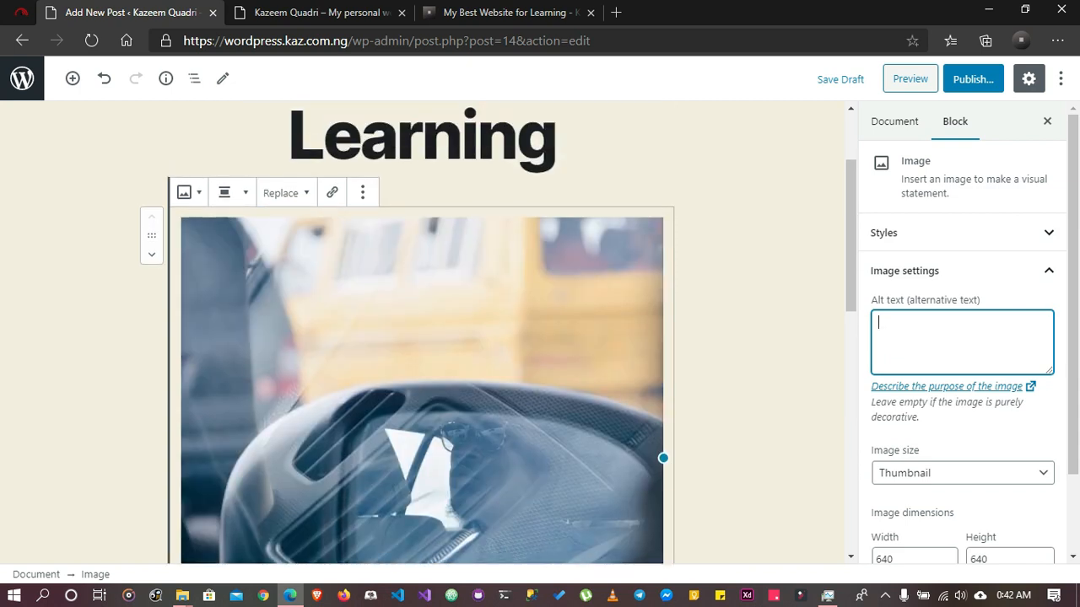
{"action": "left_click", "coordinate": [616, 12]}
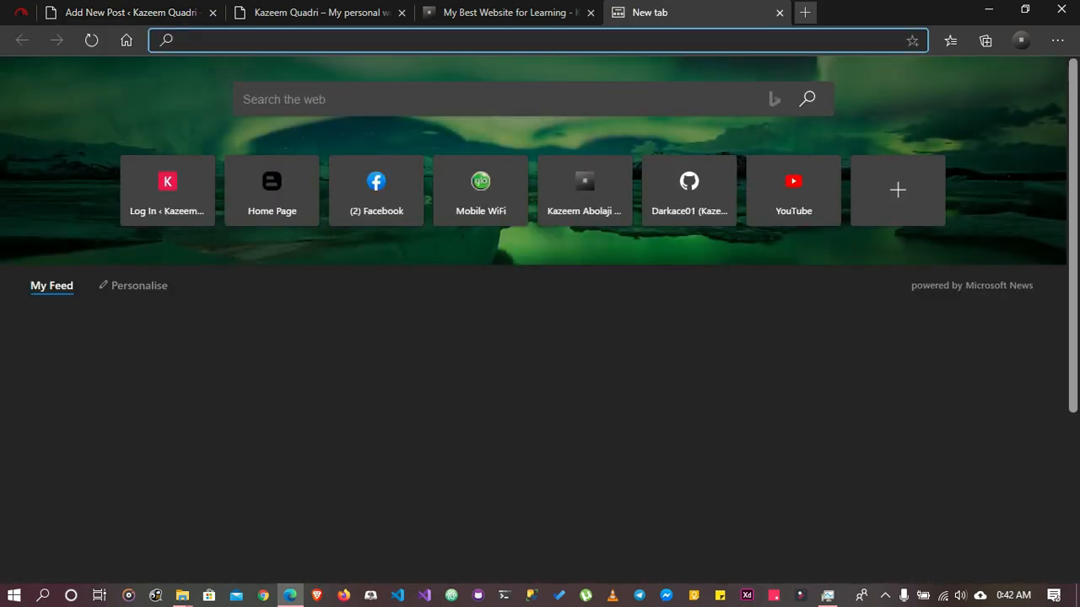
{"action": "type", "text": "<img sr"}
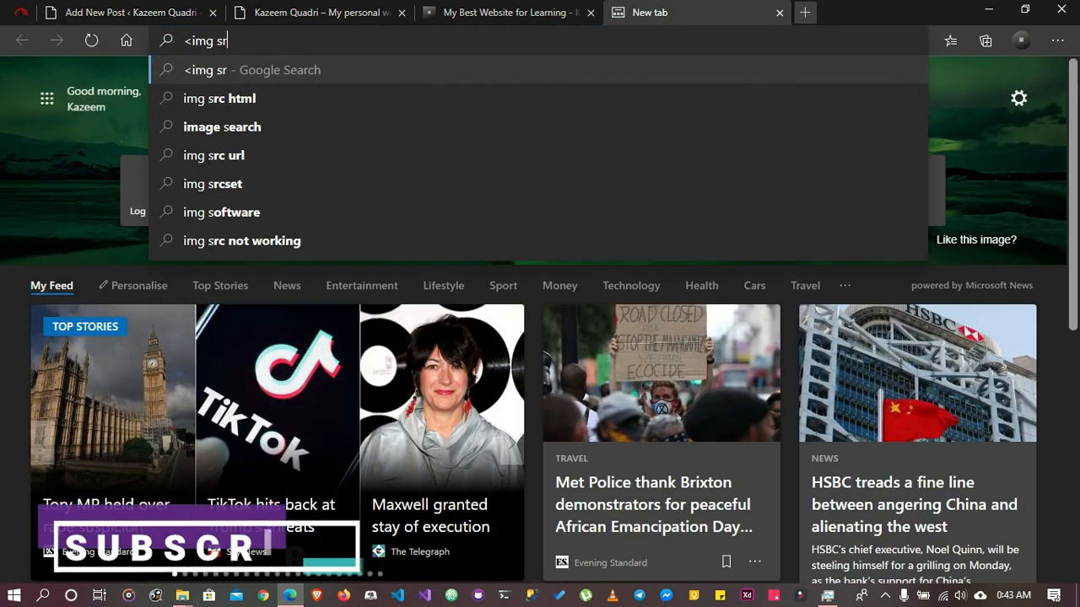
{"action": "type", "text": "c\"\" al"}
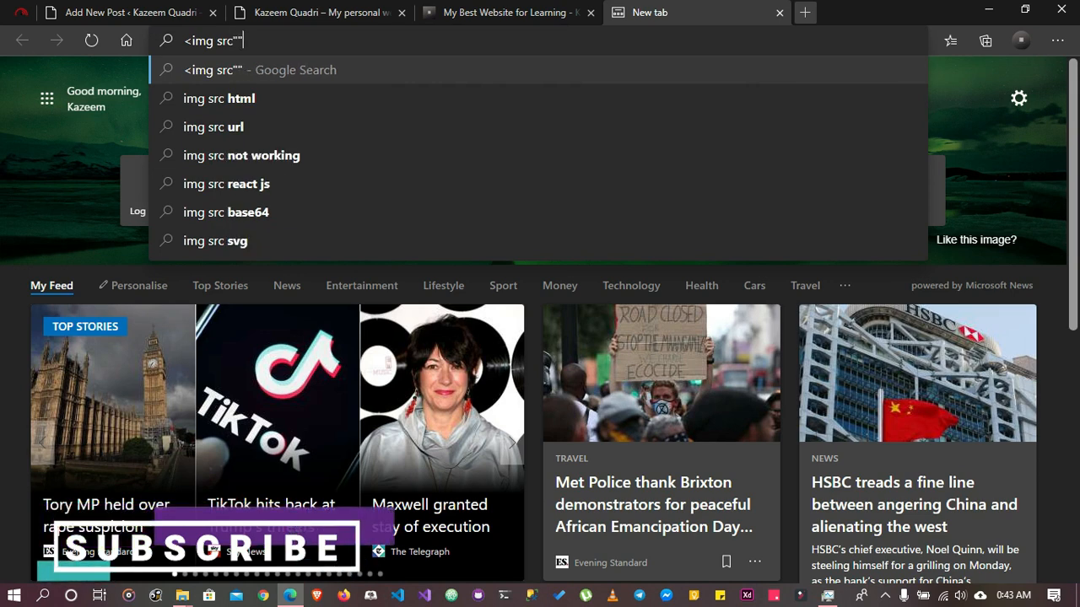
{"action": "type", "text": "t"}
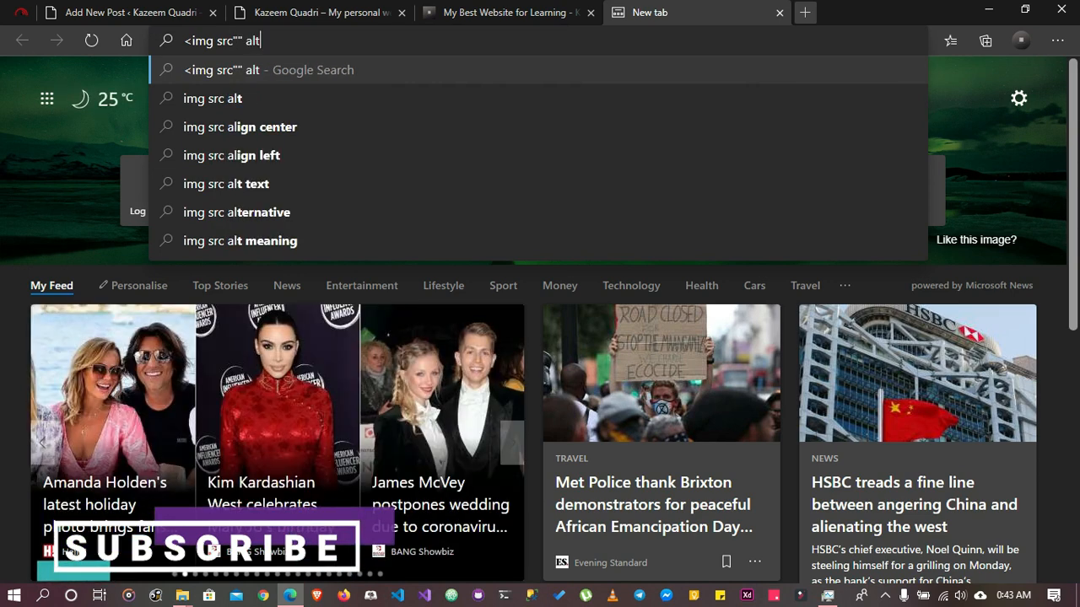
{"action": "type", "text": "=\"\">"}
{"action": "key", "text": "Left"}
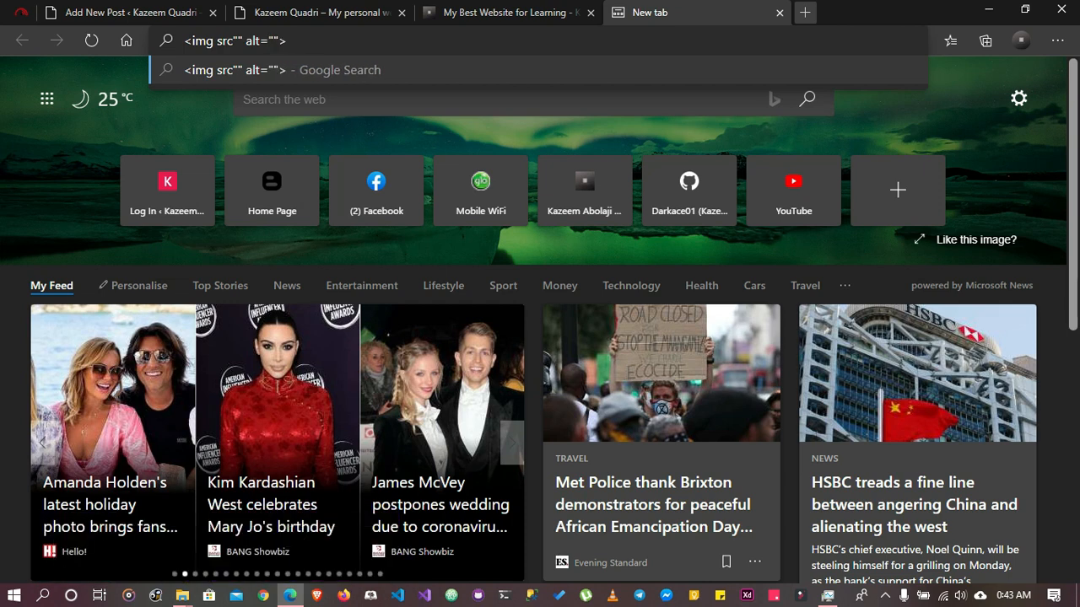
{"action": "key", "text": "Left"}
Return to the draft post and set the car interior image's alt text to "Man in car"
{"action": "left_click", "coordinate": [131, 13]}
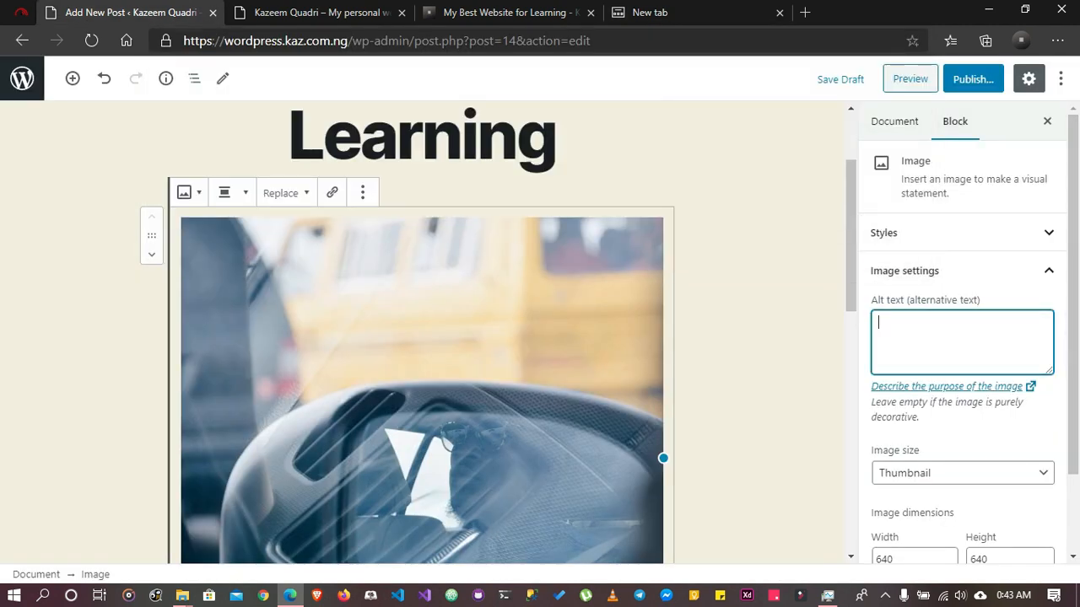
{"action": "type", "text": "Man in car"}
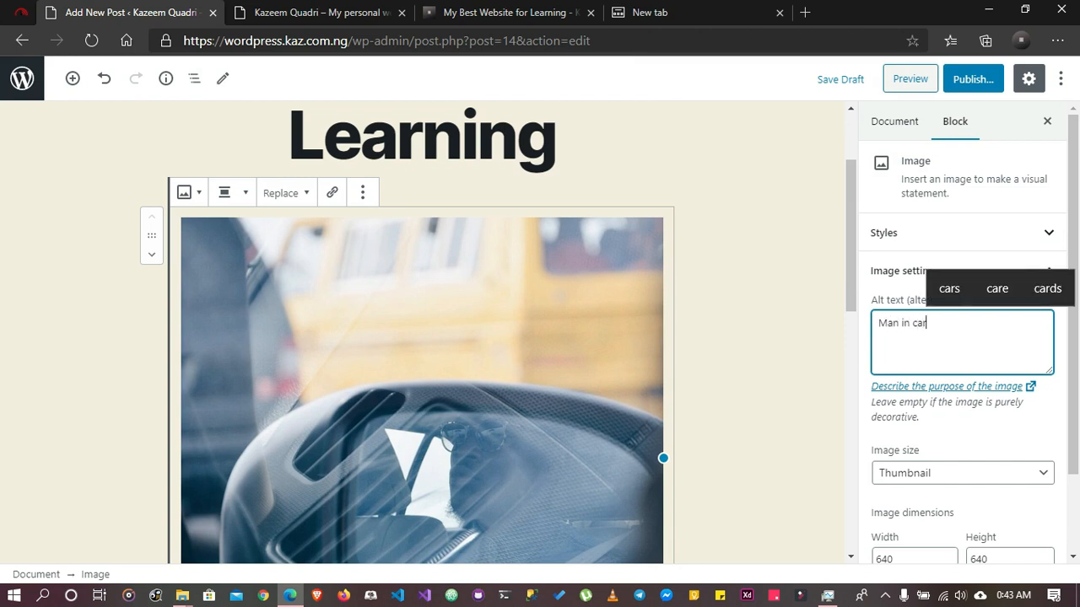
Look at the image's size options and dimensions, keep Thumbnail, and collapse the image settings
{"action": "scroll", "coordinate": [962, 337], "scroll_direction": "down", "scroll_amount": 1}
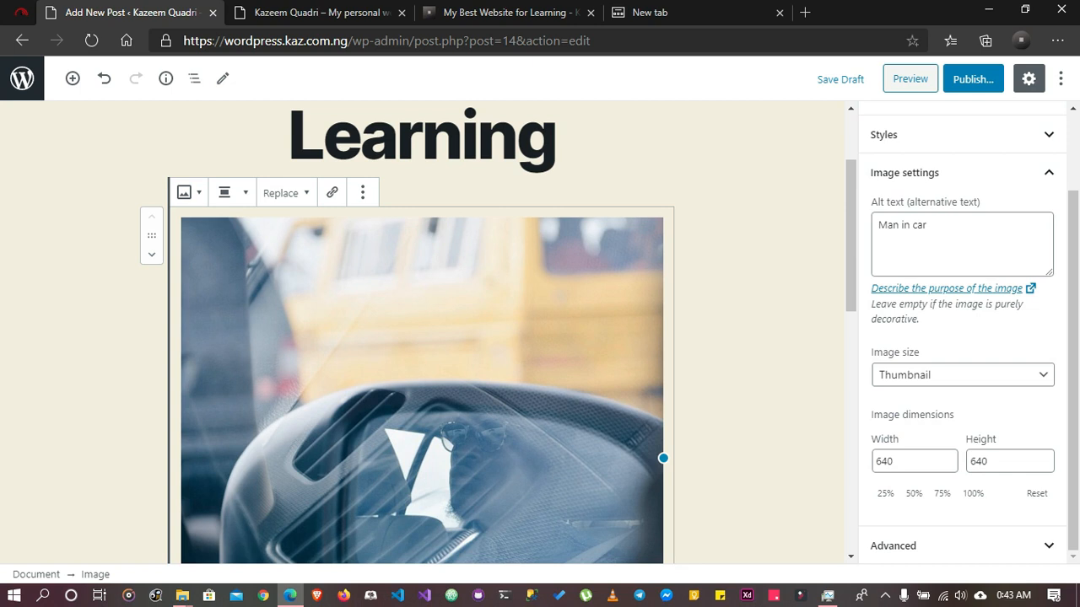
{"action": "left_click", "coordinate": [963, 375]}
{"action": "left_click", "coordinate": [962, 375]}
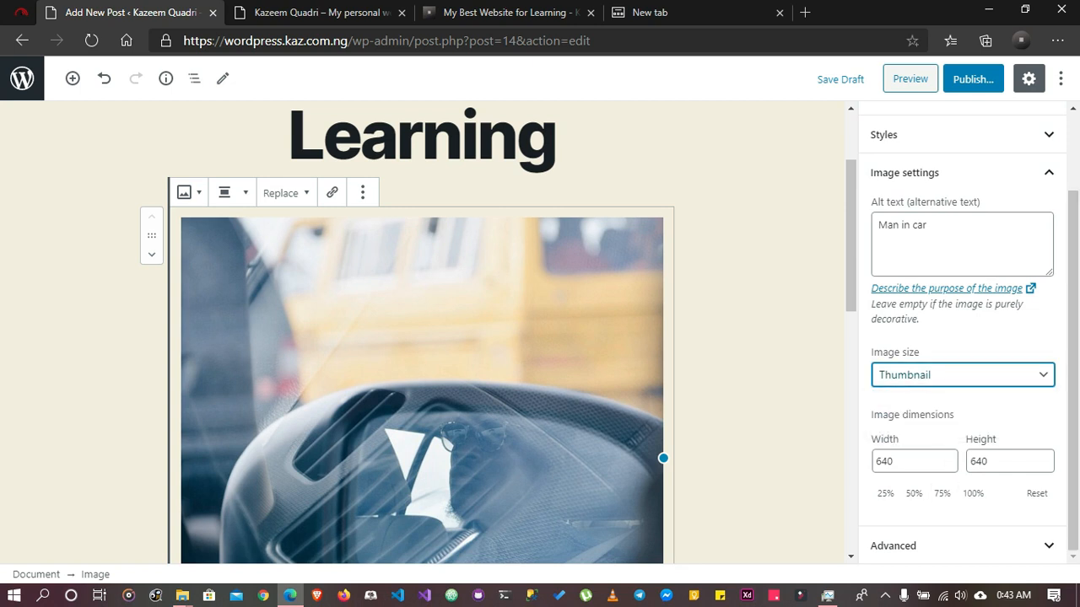
{"action": "scroll", "coordinate": [422, 337], "scroll_direction": "down", "scroll_amount": 3}
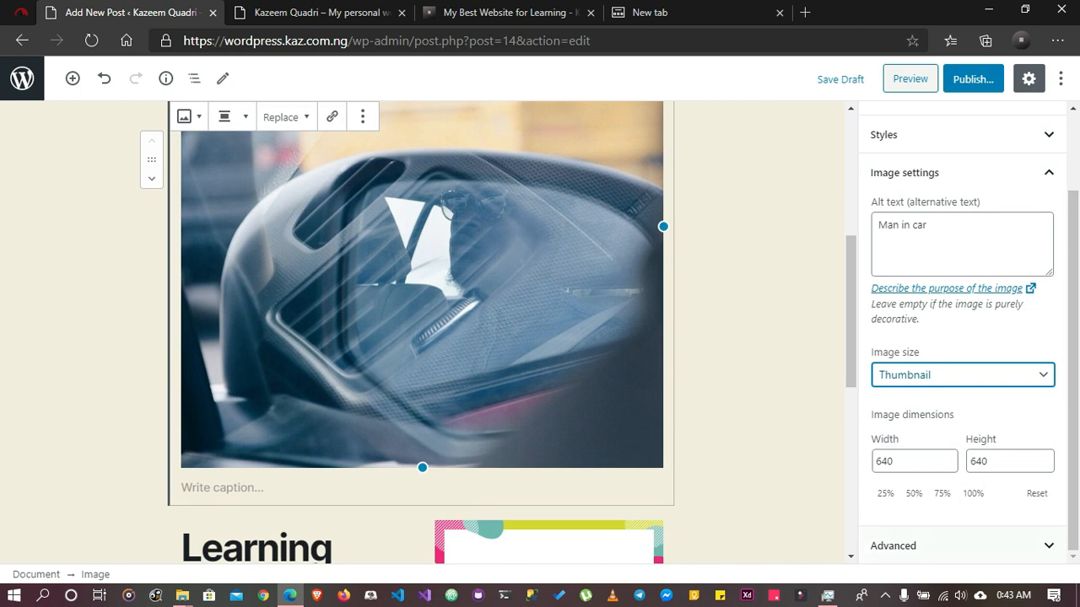
{"action": "scroll", "coordinate": [961, 270], "scroll_direction": "up", "scroll_amount": 2}
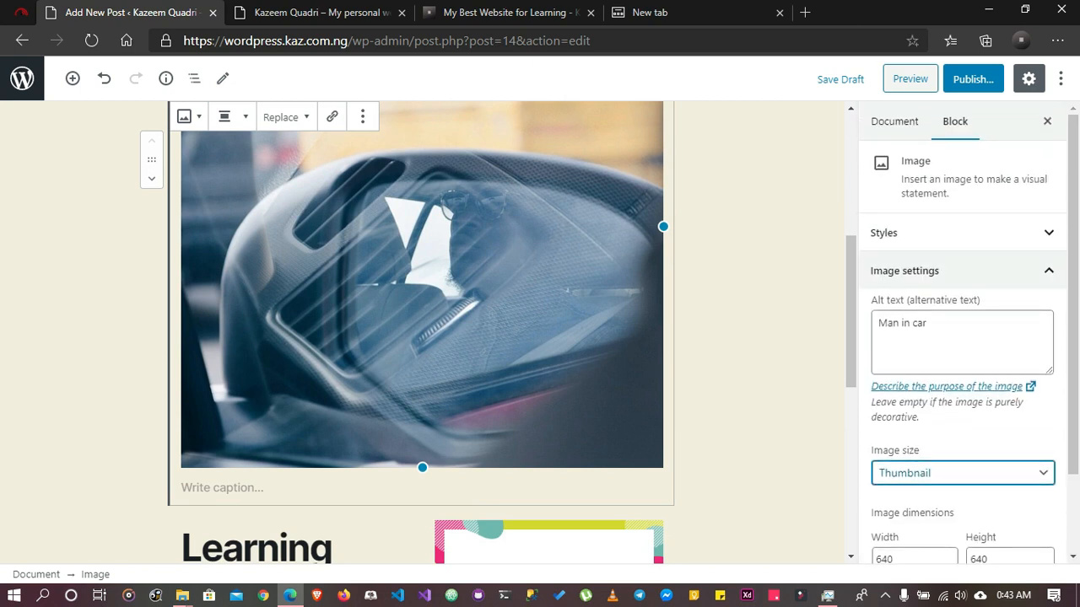
{"action": "left_click", "coordinate": [962, 271]}
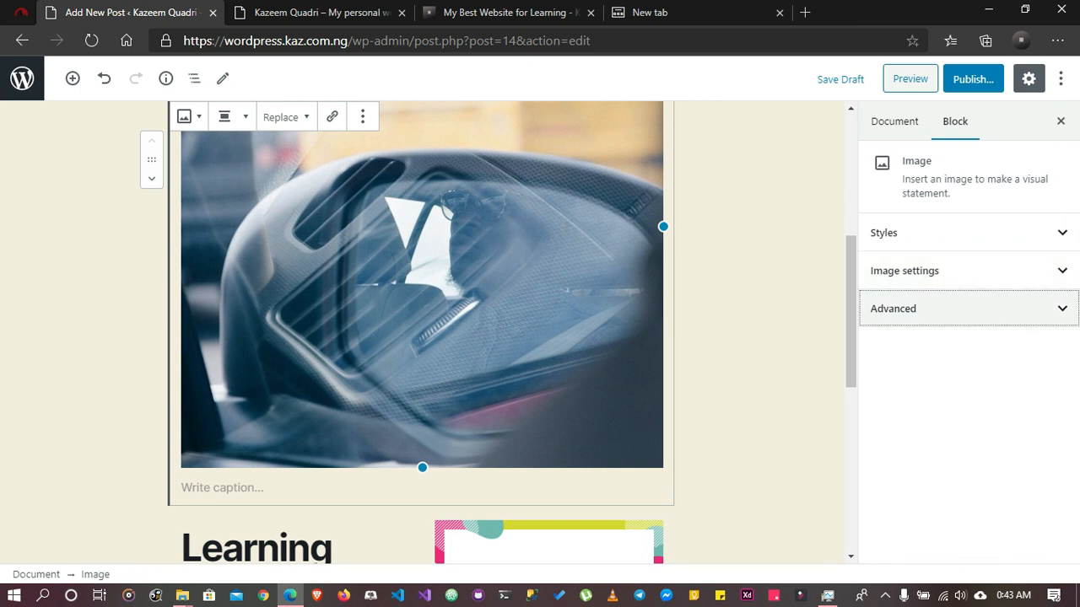
Expand the image's advanced settings and look at the title attribute and additional CSS class fields
{"action": "left_click", "coordinate": [961, 308]}
{"action": "left_click", "coordinate": [969, 361]}
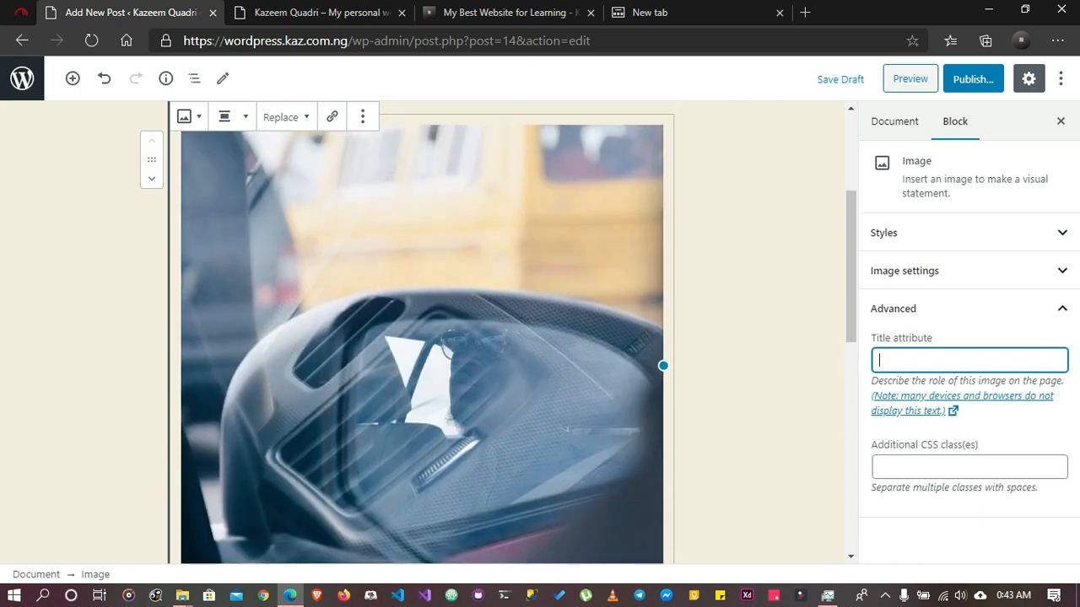
{"action": "left_click", "coordinate": [969, 467]}
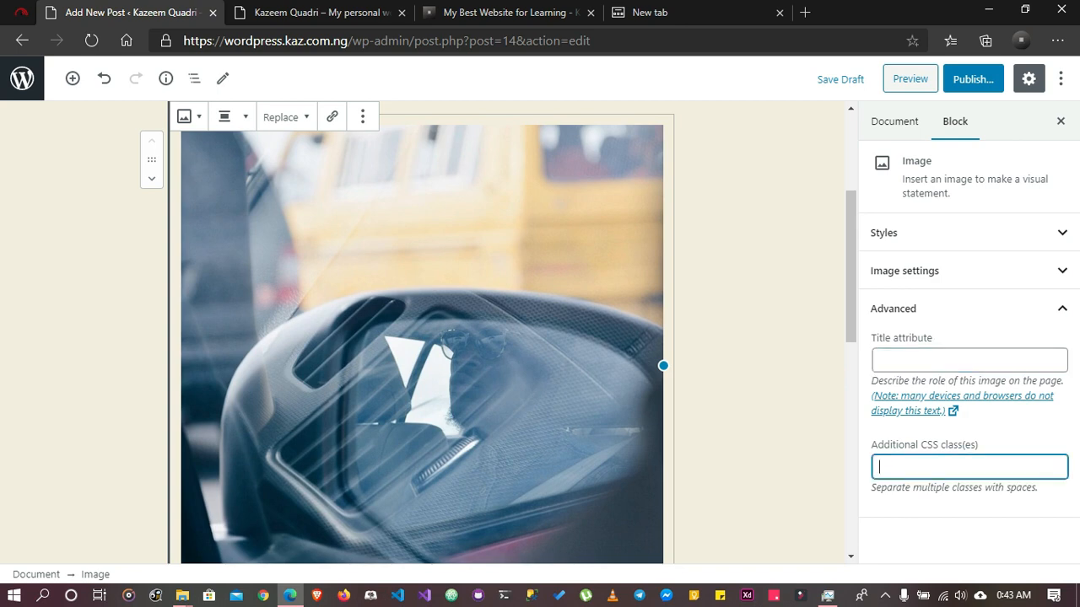
Compare the block settings of the Learning paragraph and the "My Best Website for Learning" image in the columns
{"action": "scroll", "coordinate": [422, 330], "scroll_direction": "down", "scroll_amount": 3}
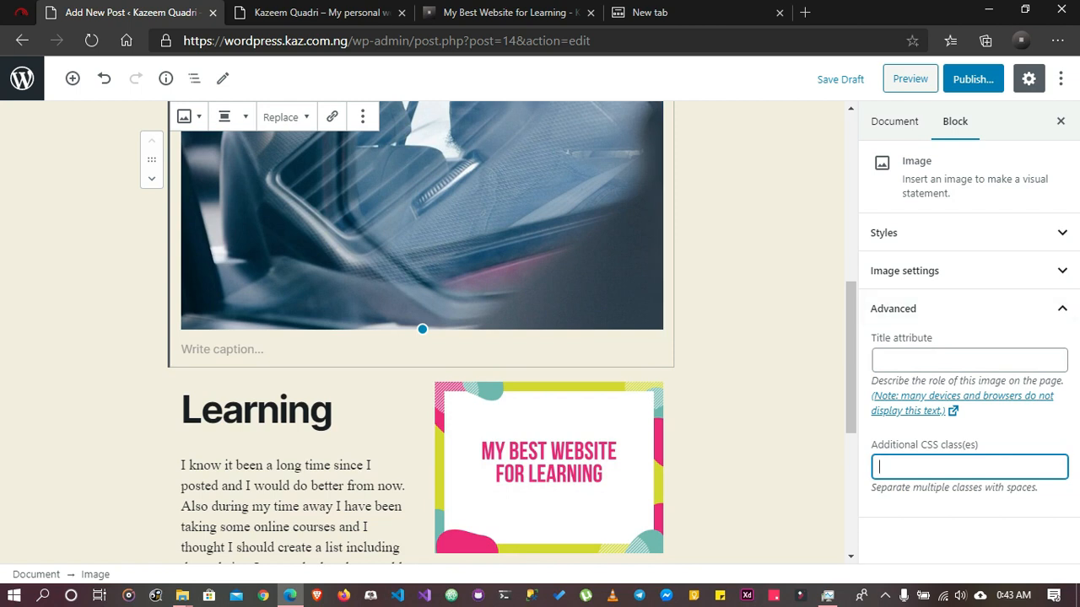
{"action": "left_click", "coordinate": [252, 506]}
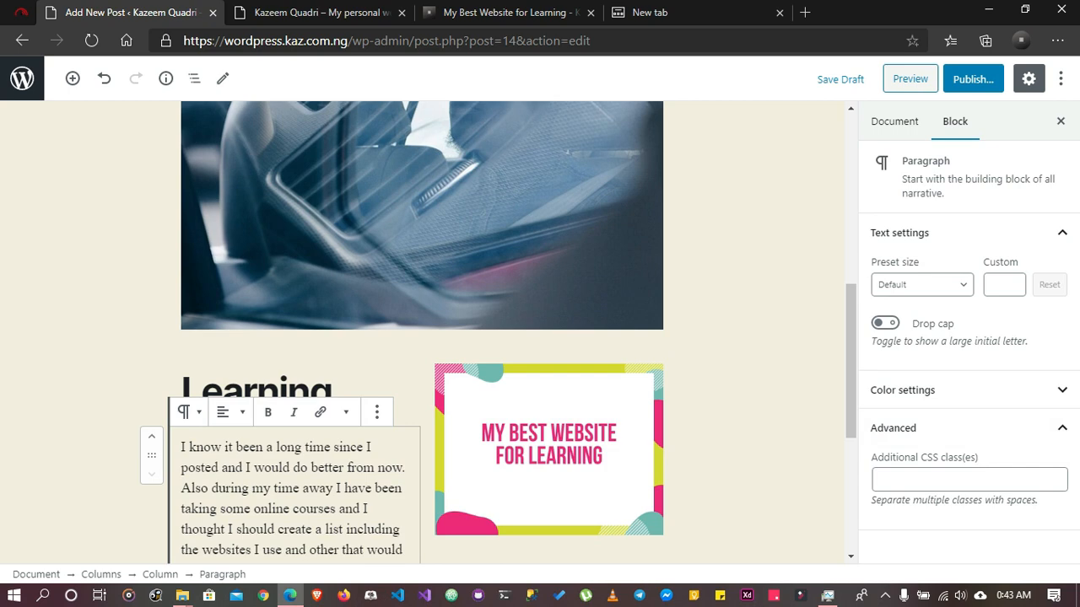
{"action": "left_click", "coordinate": [549, 455]}
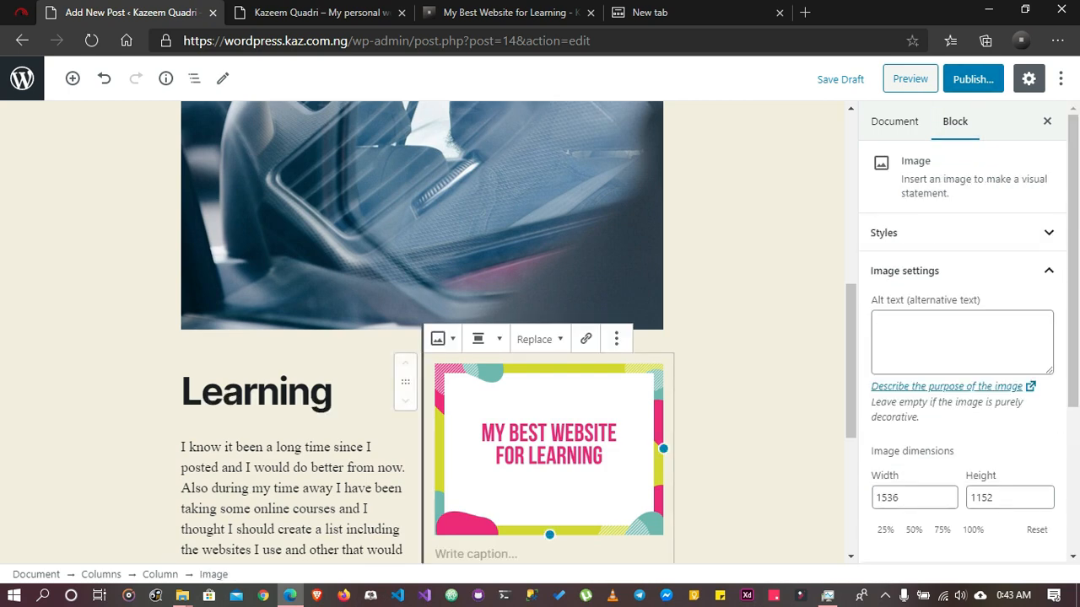
{"action": "scroll", "coordinate": [549, 456], "scroll_direction": "up", "scroll_amount": 3}
{"action": "scroll", "coordinate": [429, 333], "scroll_direction": "up", "scroll_amount": 2}
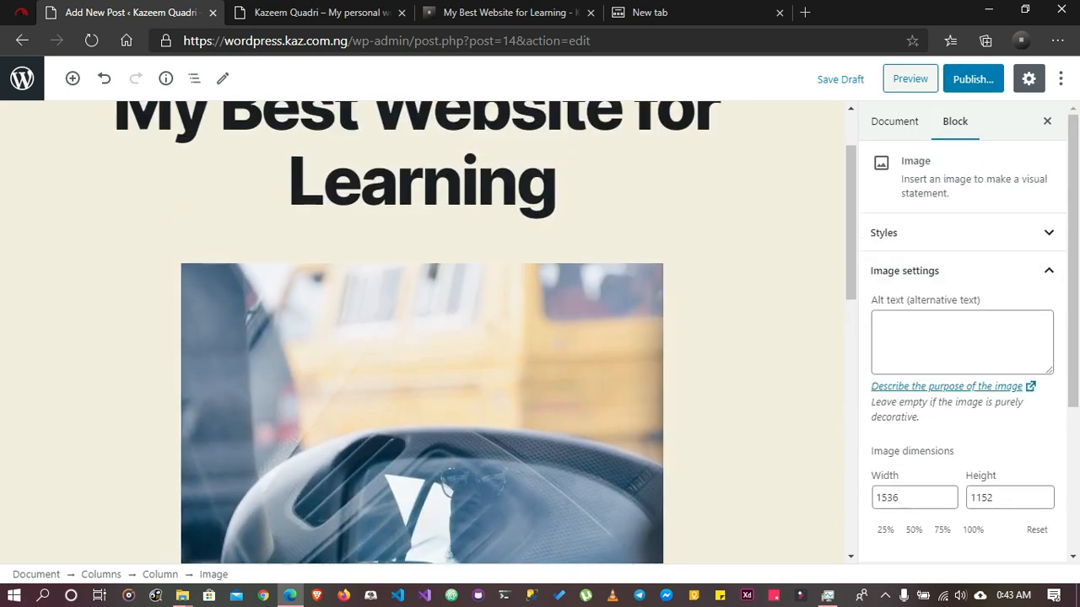
Open the pre-publish checks, review the publish date settings without changing them, and publish the post
{"action": "left_click", "coordinate": [557, 182]}
{"action": "left_click", "coordinate": [973, 78]}
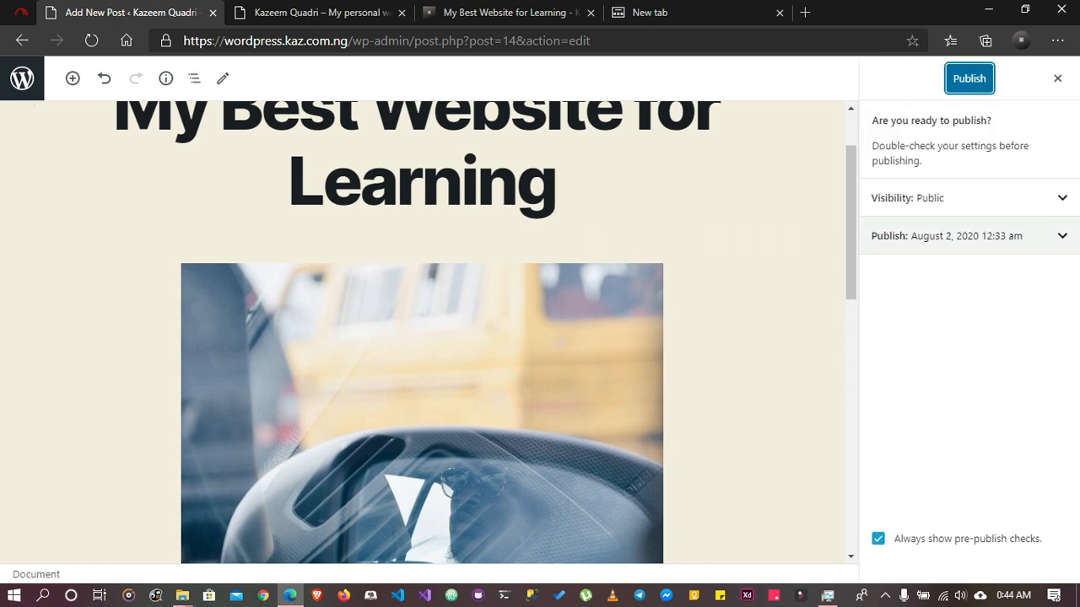
{"action": "left_click", "coordinate": [962, 235]}
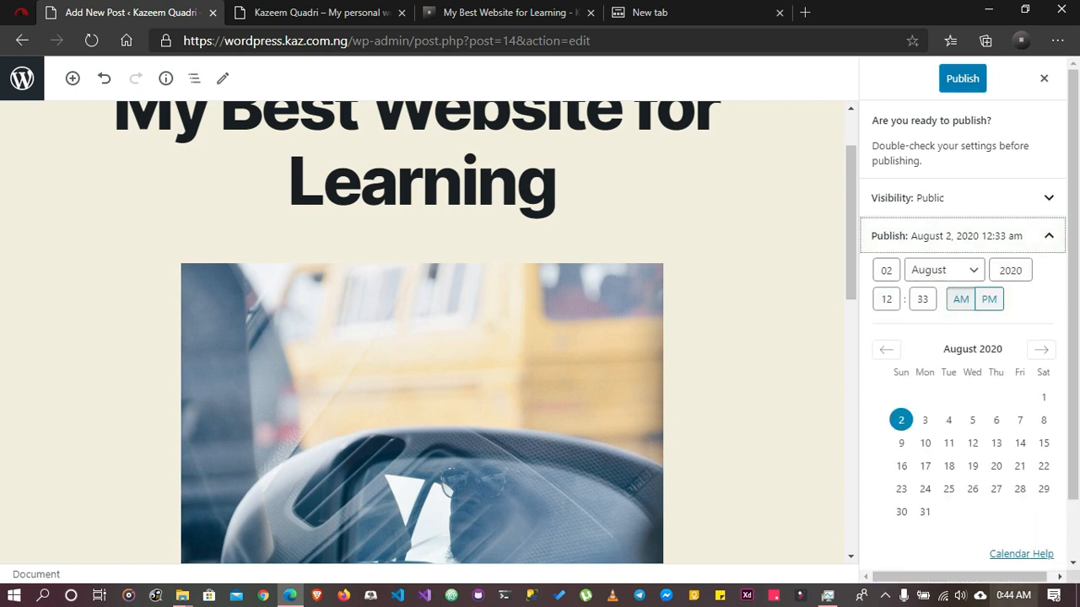
{"action": "left_click", "coordinate": [962, 236]}
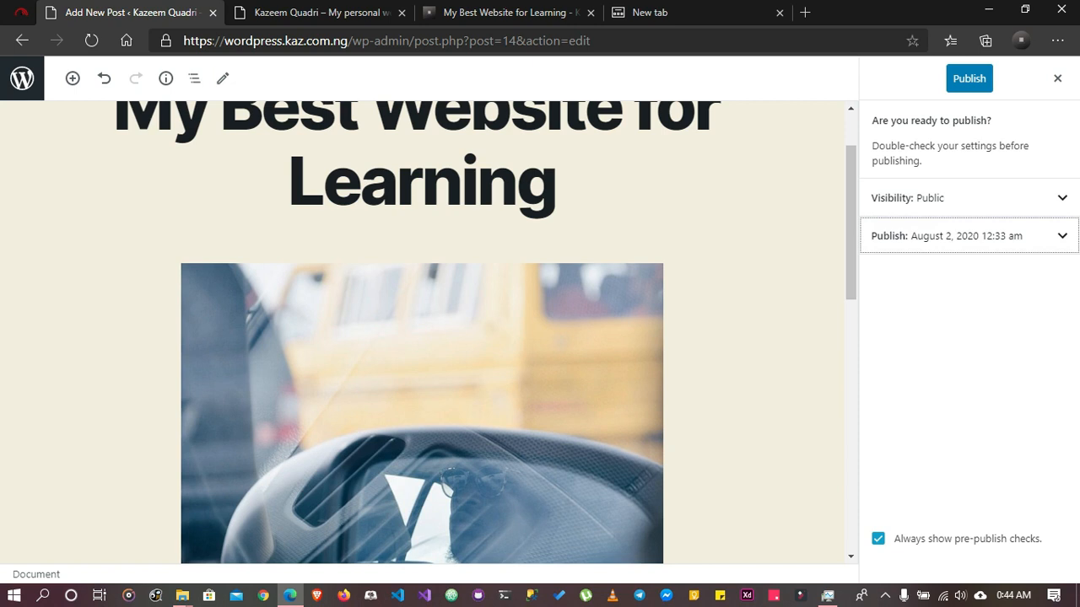
{"action": "left_click", "coordinate": [969, 78]}
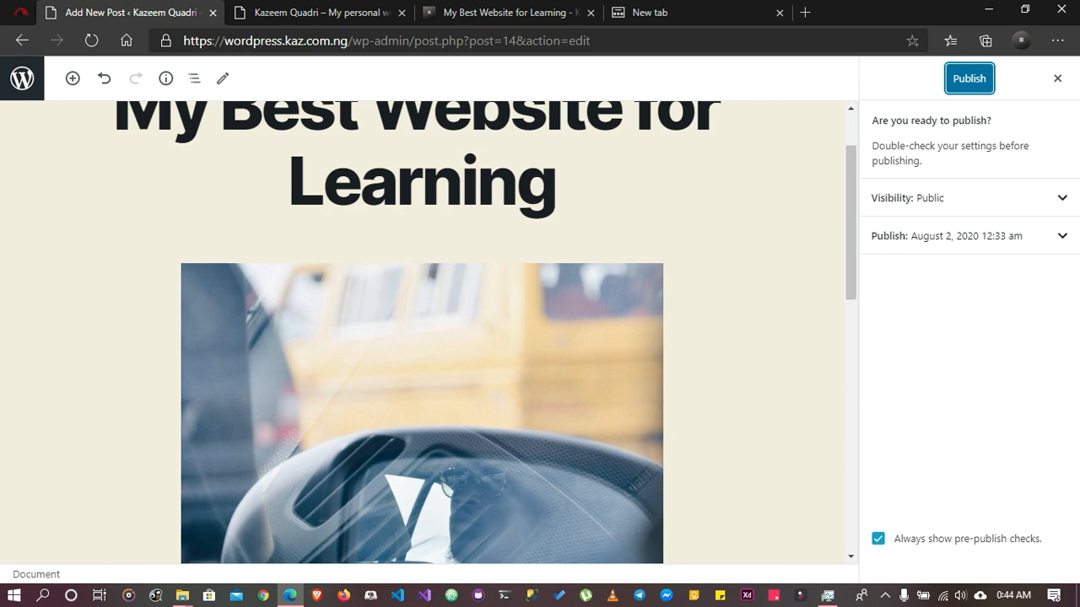
Publish the "My Best Website for Learning" post from reopened pre-publish checks and open its live page
{"action": "left_click", "coordinate": [1058, 79]}
{"action": "left_click", "coordinate": [973, 78]}
{"action": "left_click", "coordinate": [970, 79]}
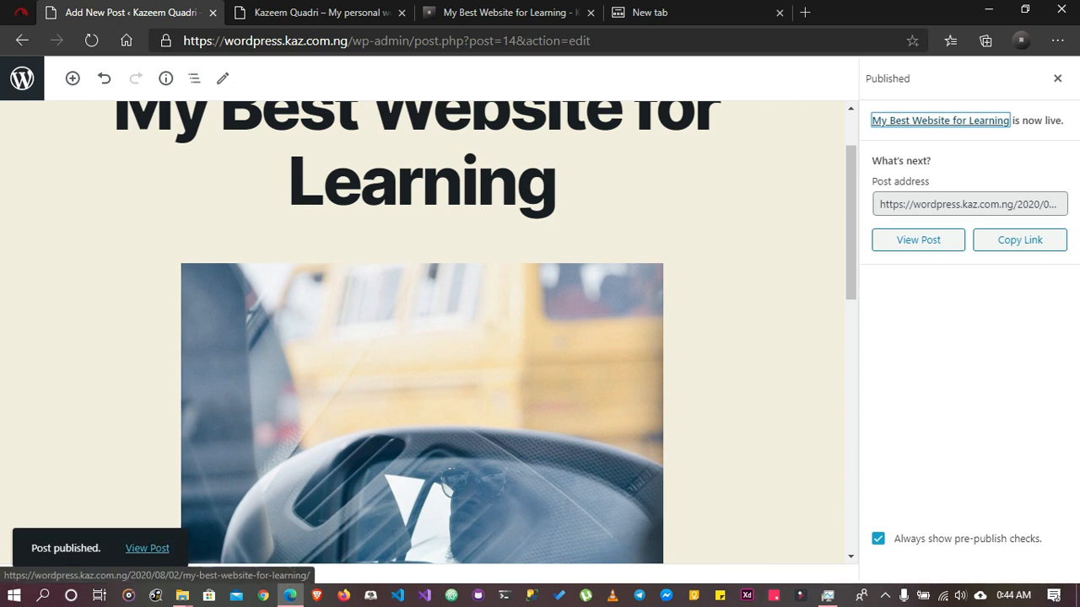
{"action": "left_click", "coordinate": [147, 548]}
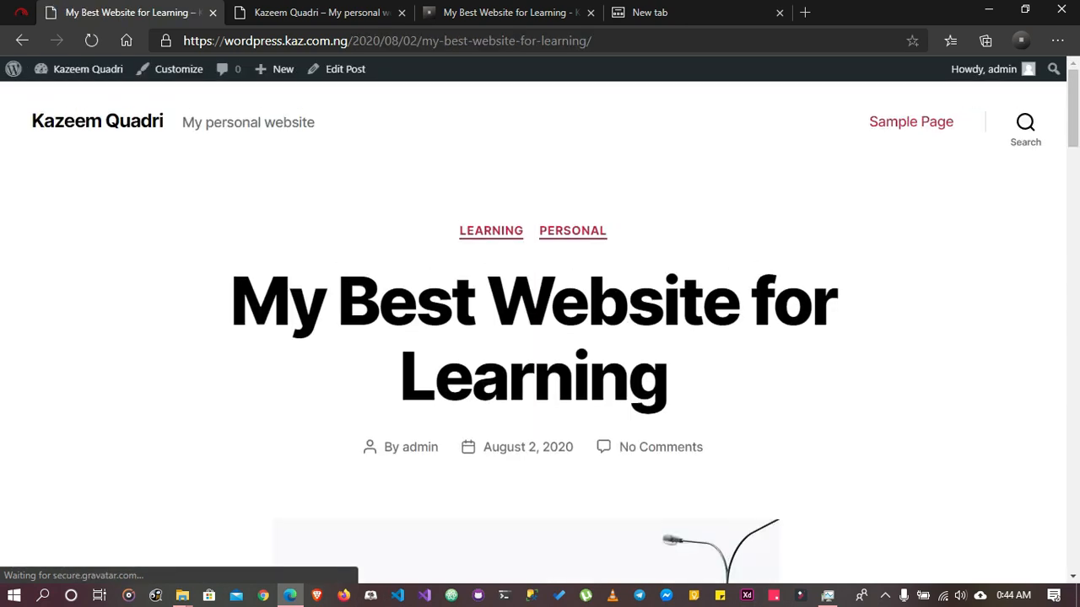
Review the live post's categories, title, images, Learning columns, tags and comment section
{"action": "scroll", "coordinate": [540, 338], "scroll_direction": "down", "scroll_amount": 10}
{"action": "scroll", "coordinate": [540, 337], "scroll_direction": "down", "scroll_amount": 10}
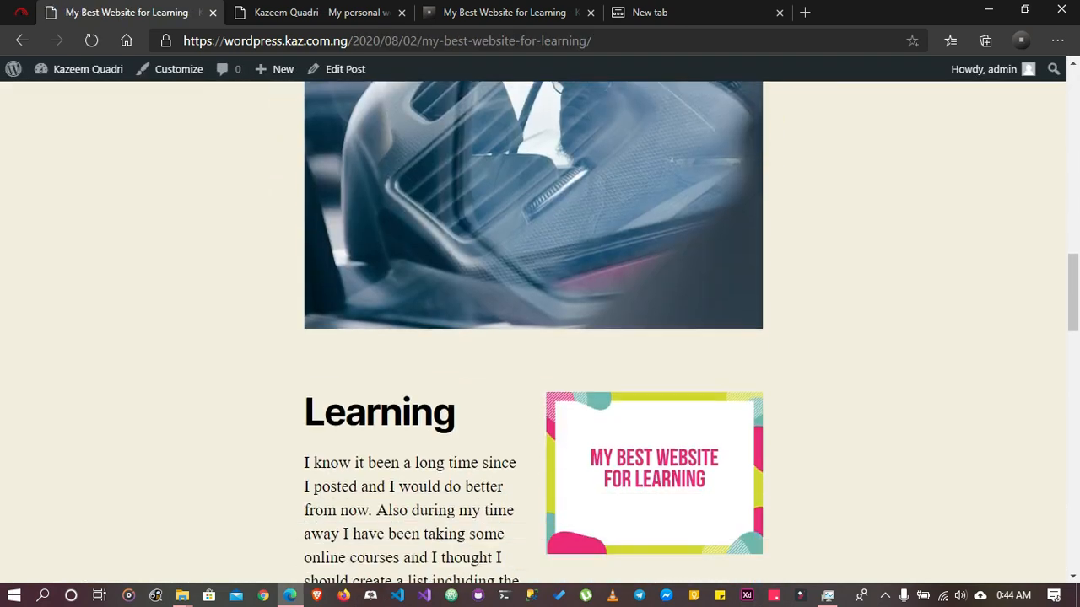
{"action": "scroll", "coordinate": [540, 338], "scroll_direction": "up", "scroll_amount": 15}
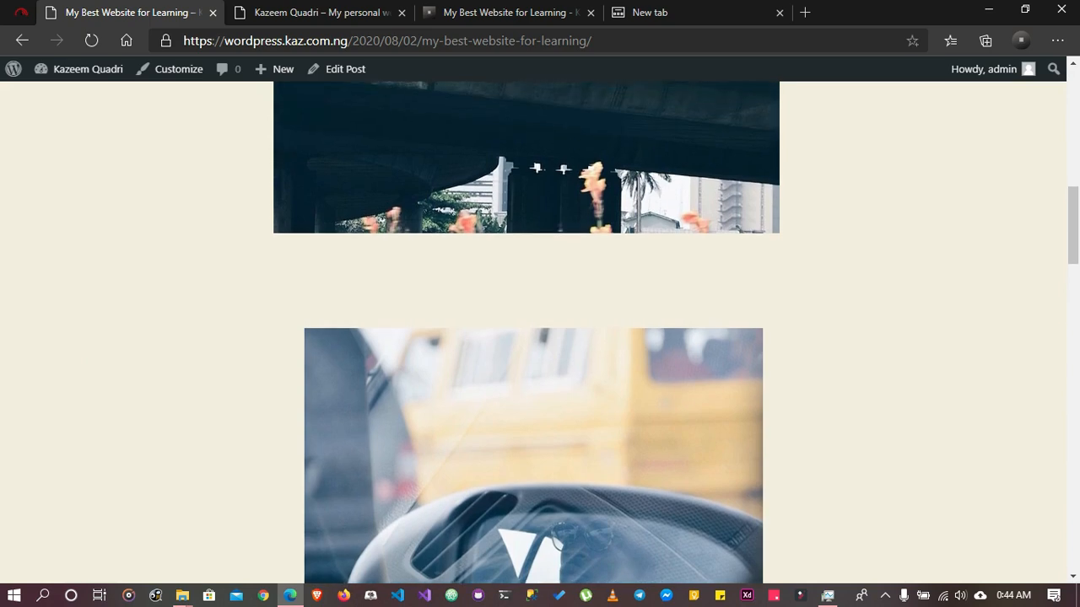
{"action": "scroll", "coordinate": [533, 332], "scroll_direction": "down", "scroll_amount": 2}
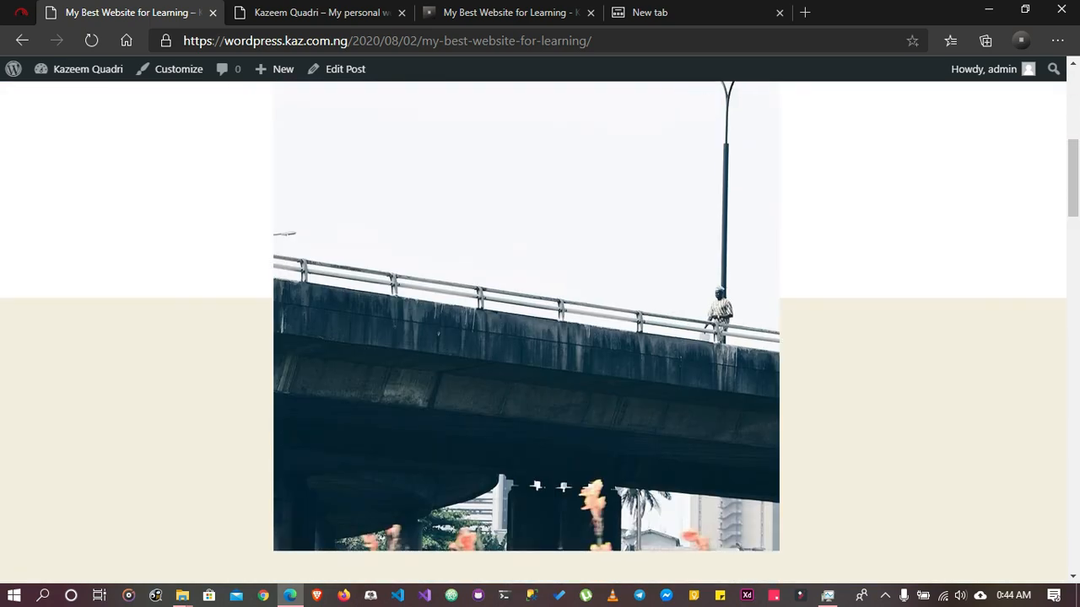
{"action": "scroll", "coordinate": [533, 332], "scroll_direction": "down", "scroll_amount": 10}
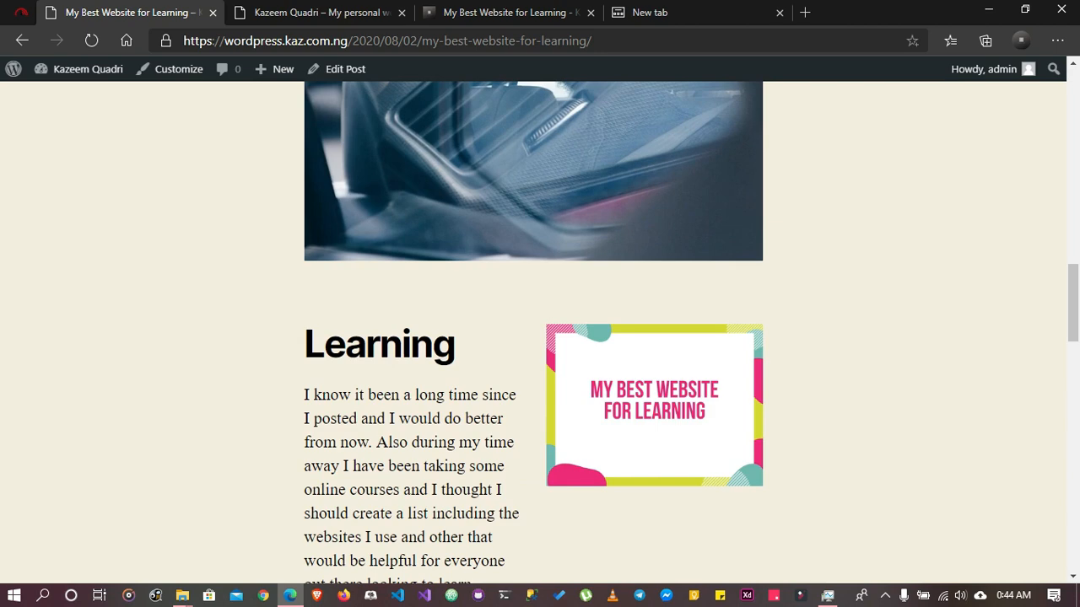
{"action": "scroll", "coordinate": [534, 332], "scroll_direction": "up", "scroll_amount": 15}
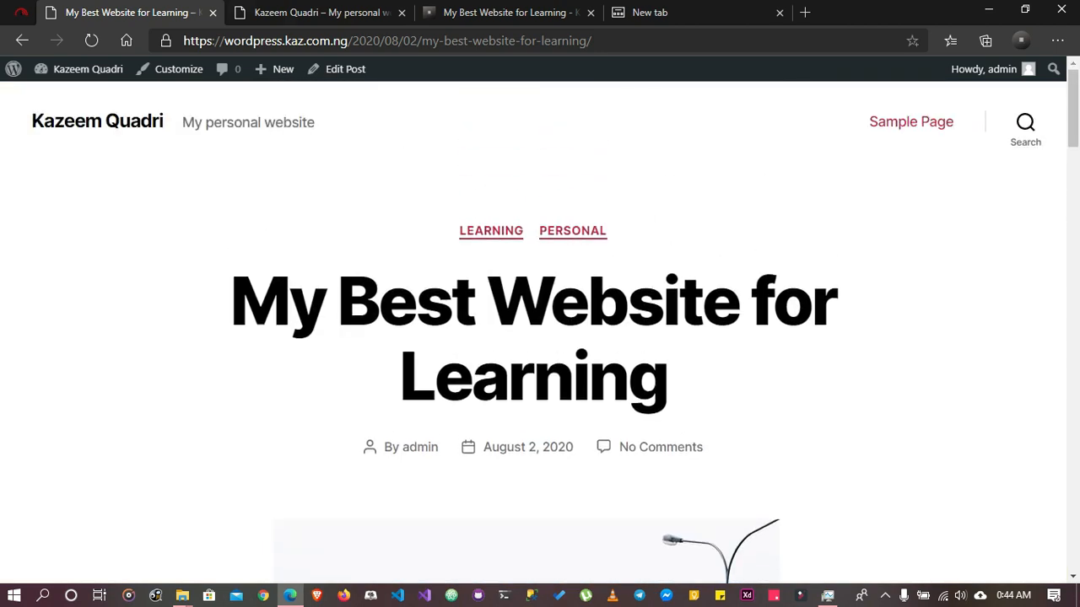
{"action": "scroll", "coordinate": [533, 333], "scroll_direction": "down", "scroll_amount": 1}
{"action": "scroll", "coordinate": [533, 332], "scroll_direction": "up", "scroll_amount": 1}
{"action": "left_click_drag", "start_coordinate": [455, 199], "coordinate": [607, 196]}
{"action": "scroll", "coordinate": [533, 333], "scroll_direction": "down", "scroll_amount": 14}
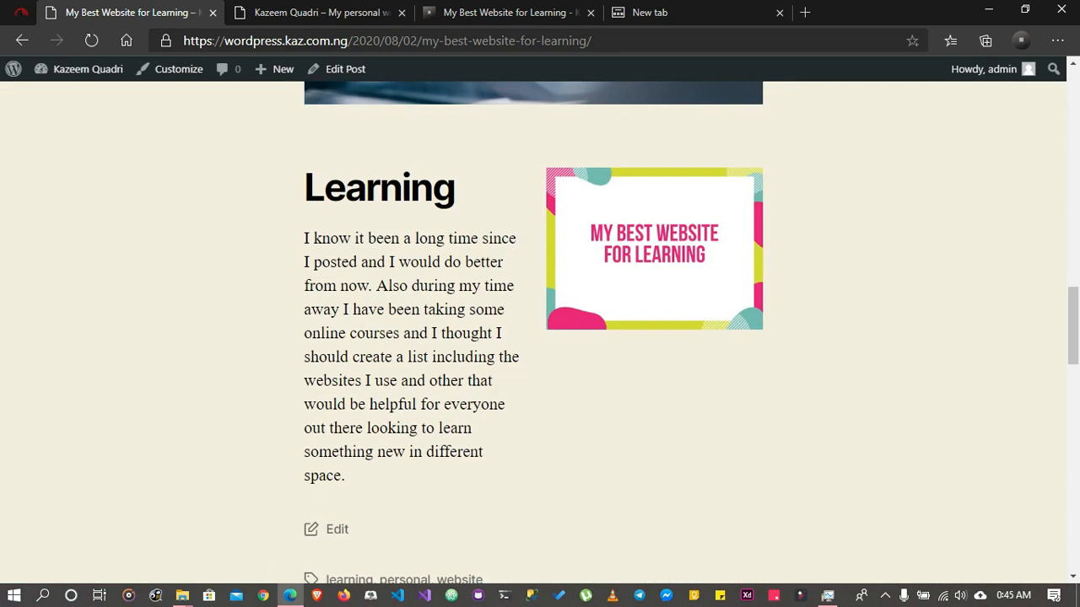
{"action": "scroll", "coordinate": [533, 332], "scroll_direction": "down", "scroll_amount": 6}
{"action": "scroll", "coordinate": [533, 333], "scroll_direction": "up", "scroll_amount": 2}
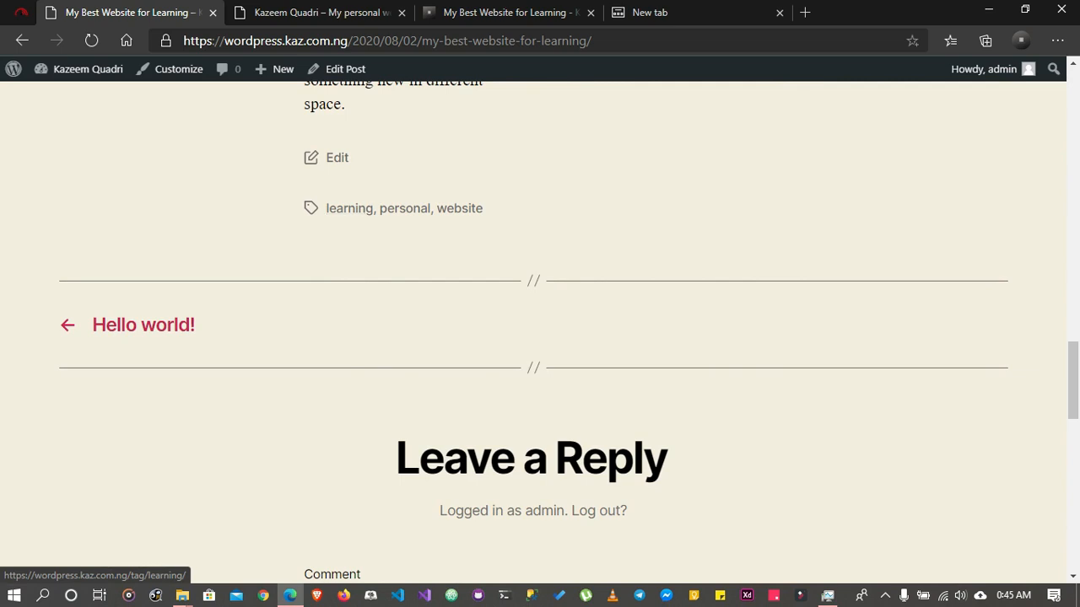
{"action": "scroll", "coordinate": [346, 211], "scroll_direction": "up", "scroll_amount": 2}
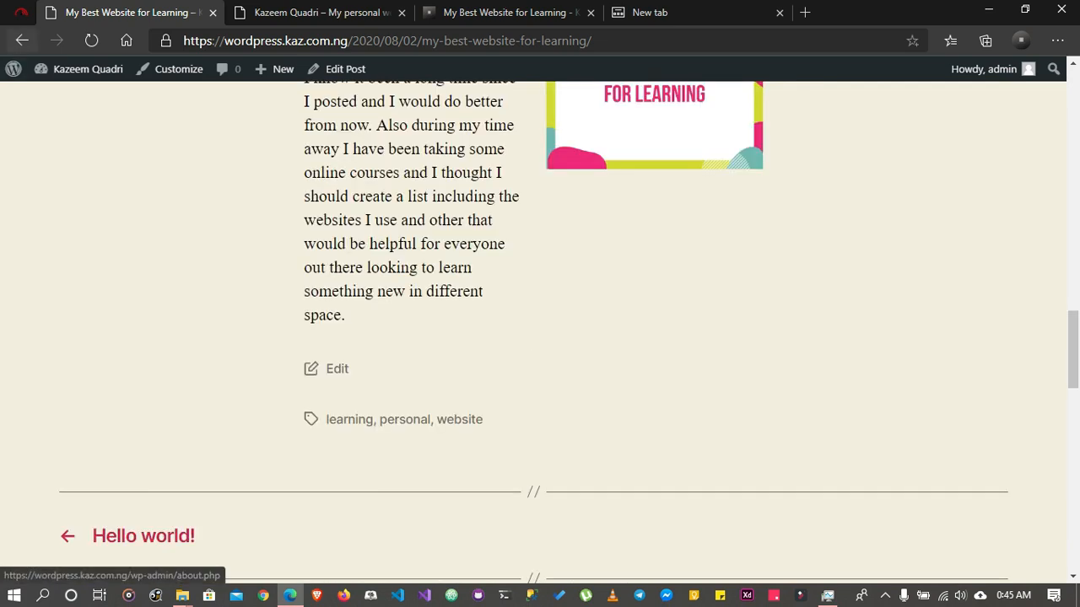
Return to the site's admin dashboard and open the Media Library
{"action": "mouse_move", "coordinate": [80, 70]}
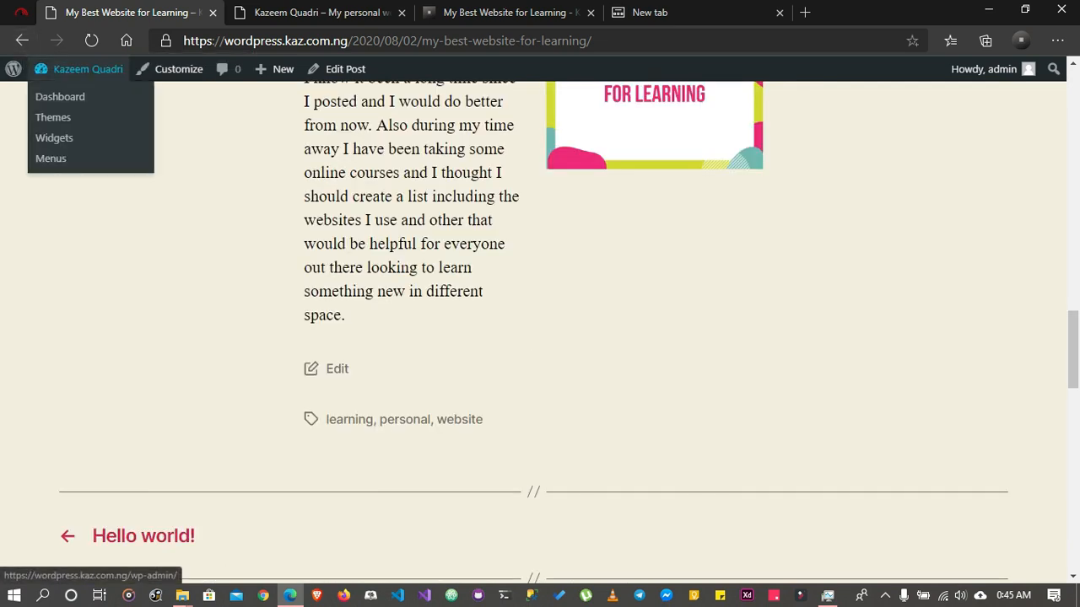
{"action": "left_click", "coordinate": [80, 69]}
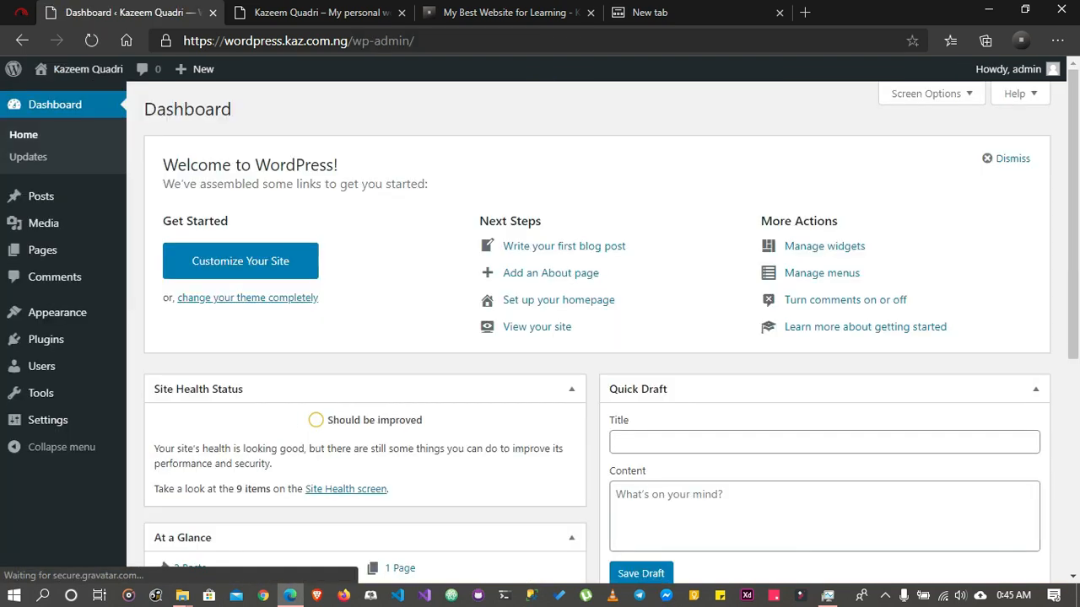
{"action": "mouse_move", "coordinate": [41, 196]}
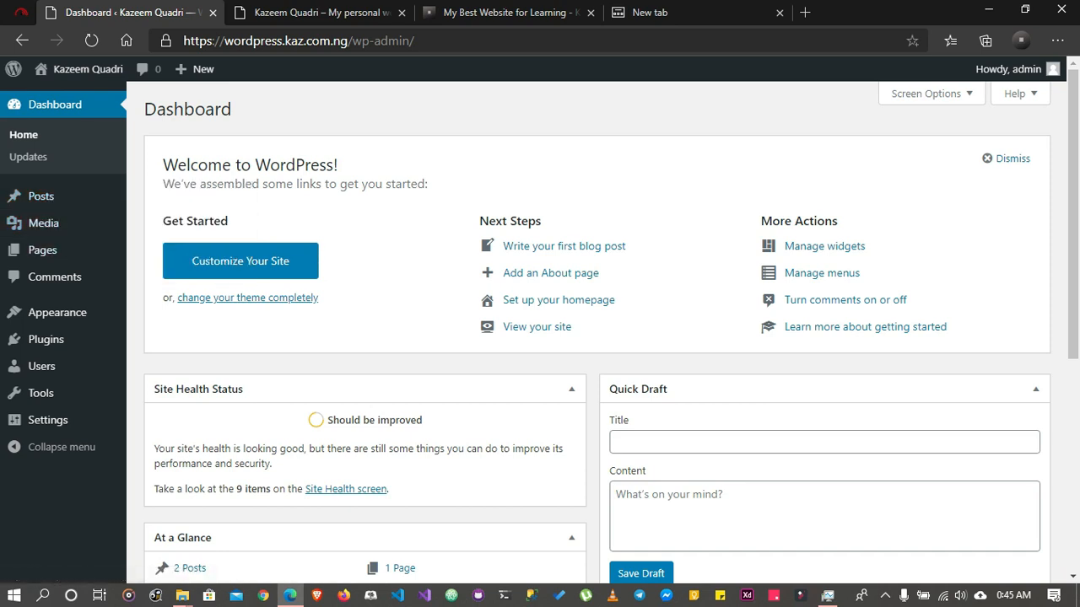
{"action": "left_click", "coordinate": [42, 223]}
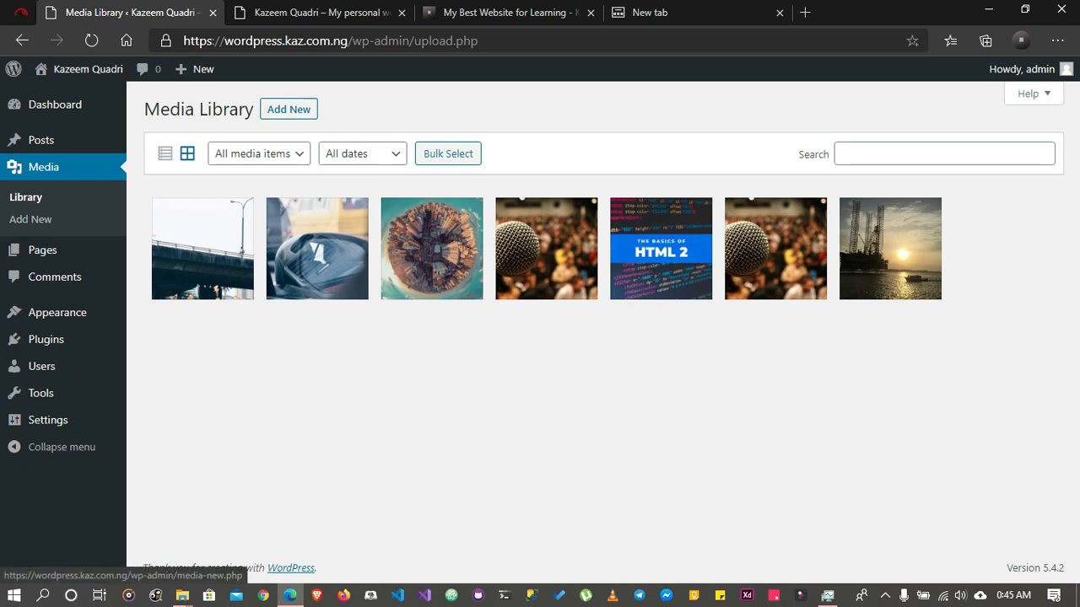
Show the Media Library's file upload area, examine the maximum upload file size, and hide the area again
{"action": "left_click", "coordinate": [288, 109]}
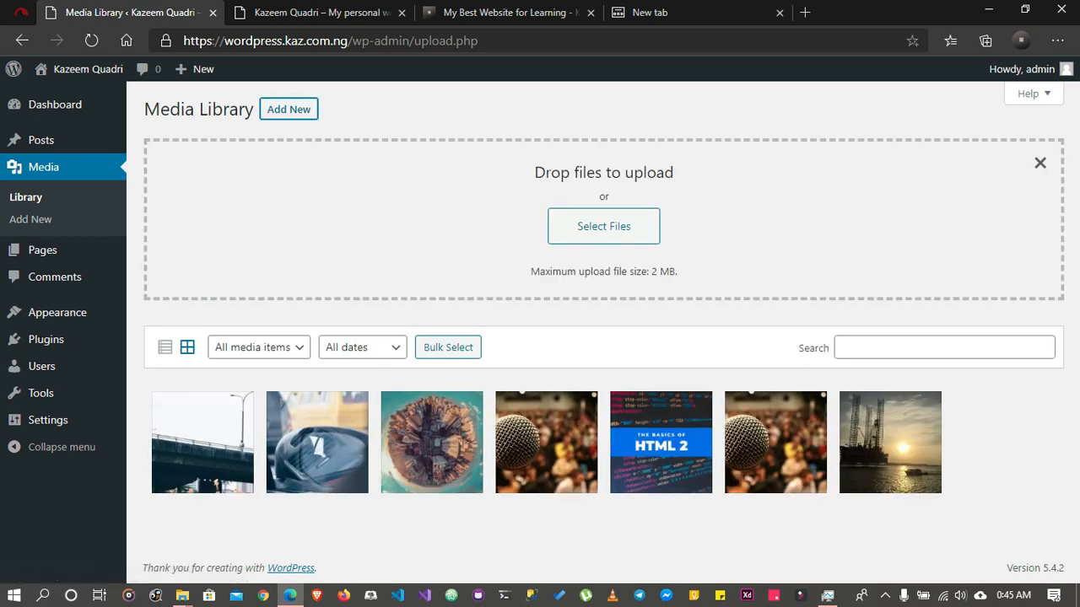
{"action": "left_click_drag", "start_coordinate": [531, 271], "coordinate": [678, 270]}
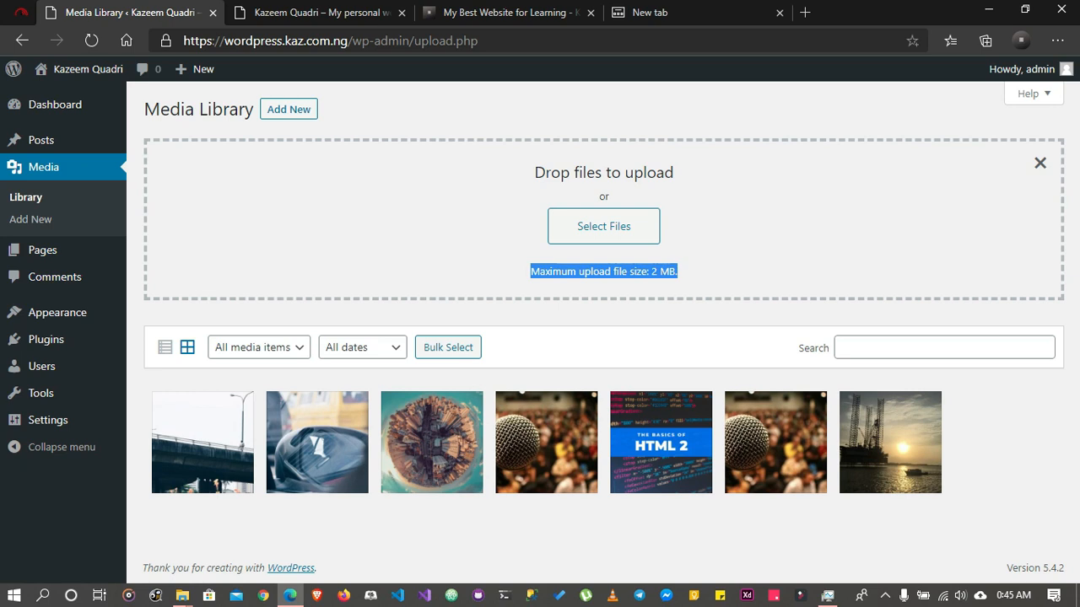
{"action": "left_click", "coordinate": [1039, 163]}
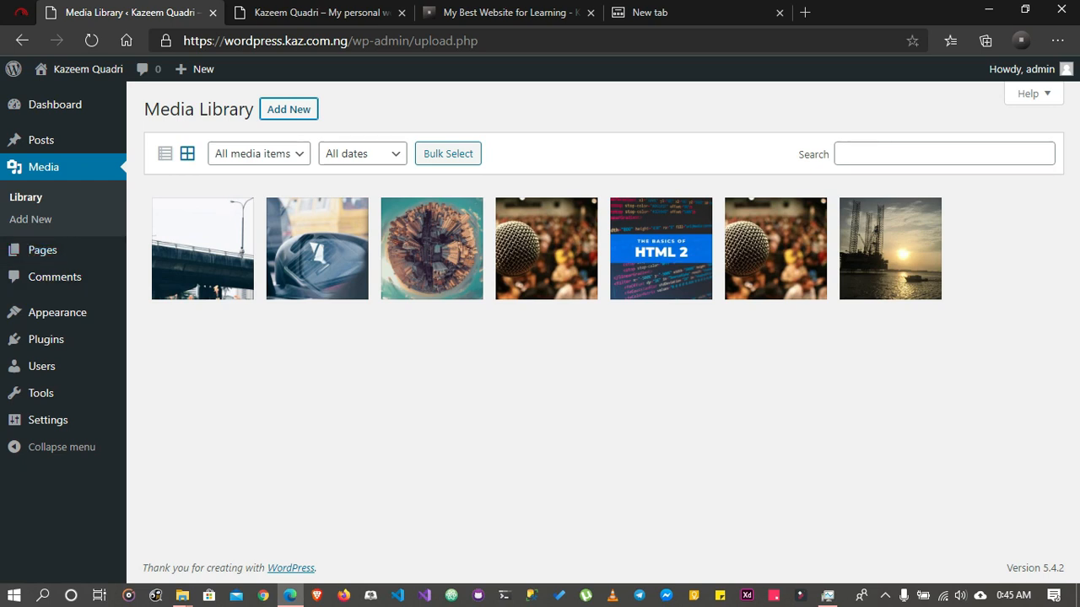
{"action": "left_click", "coordinate": [289, 110]}
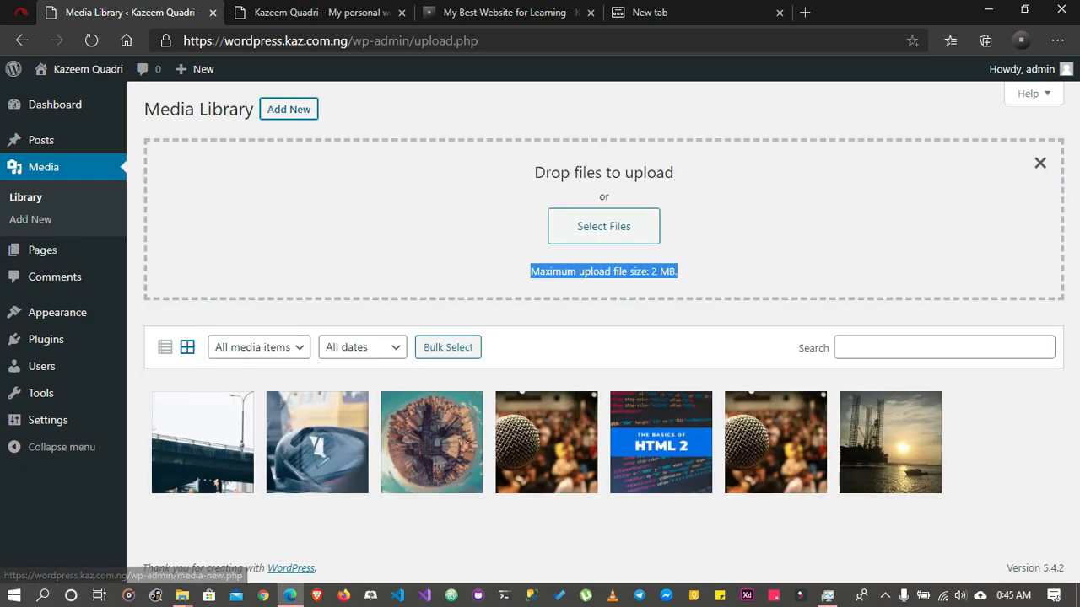
{"action": "left_click", "coordinate": [693, 272]}
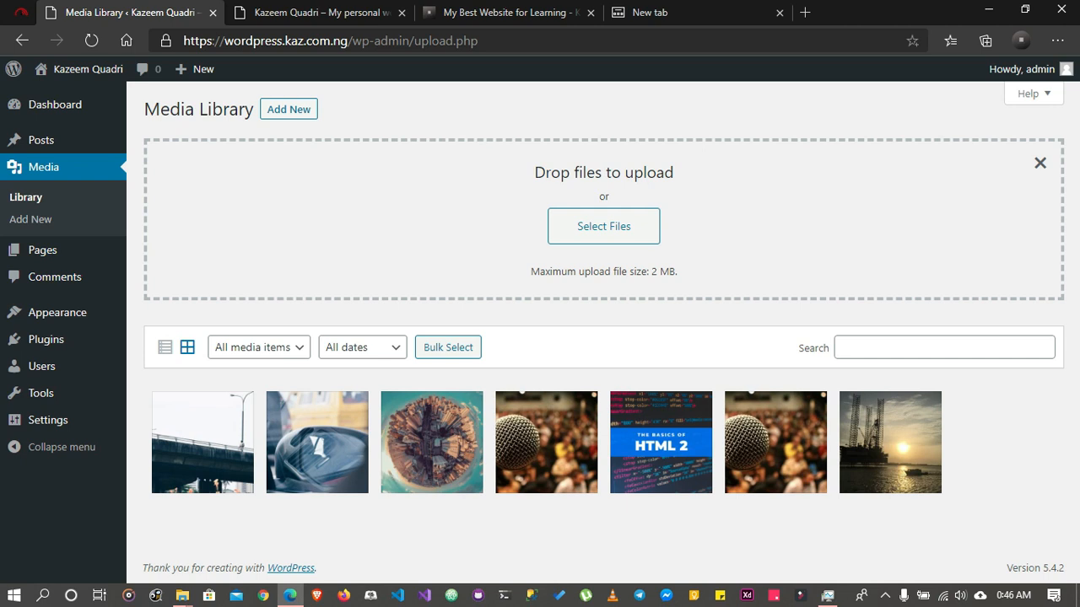
{"action": "left_click", "coordinate": [289, 109]}
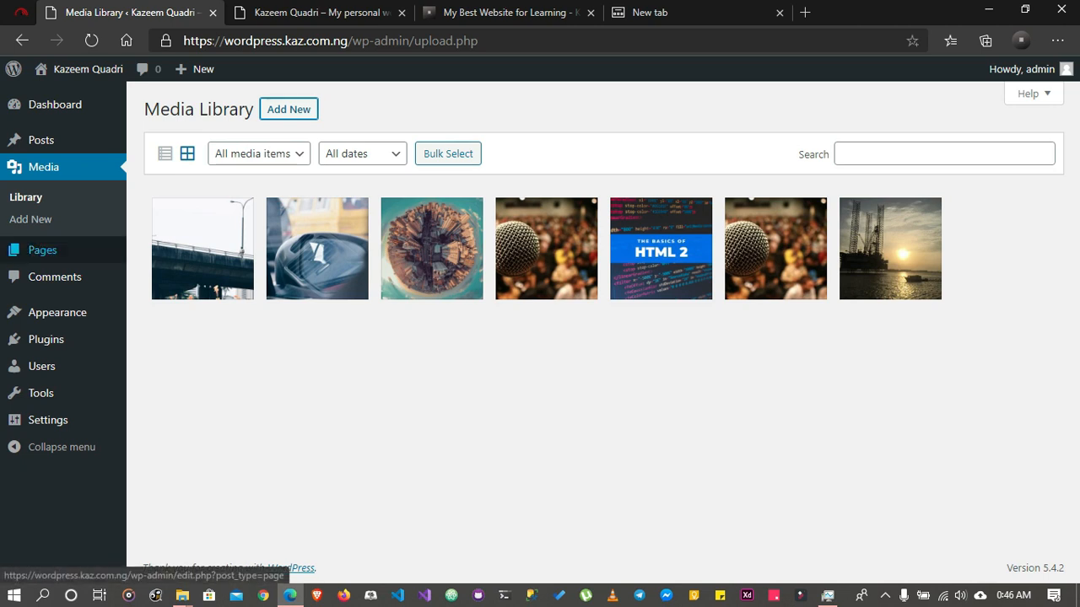
Open the list of all pages in the WordPress admin
{"action": "mouse_move", "coordinate": [41, 393]}
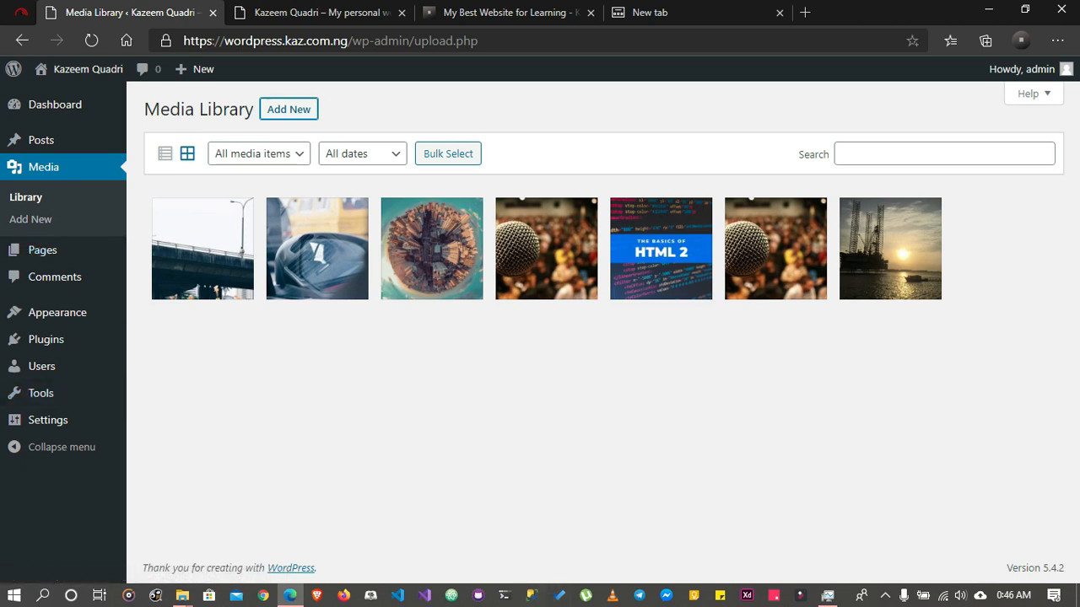
{"action": "mouse_move", "coordinate": [43, 249]}
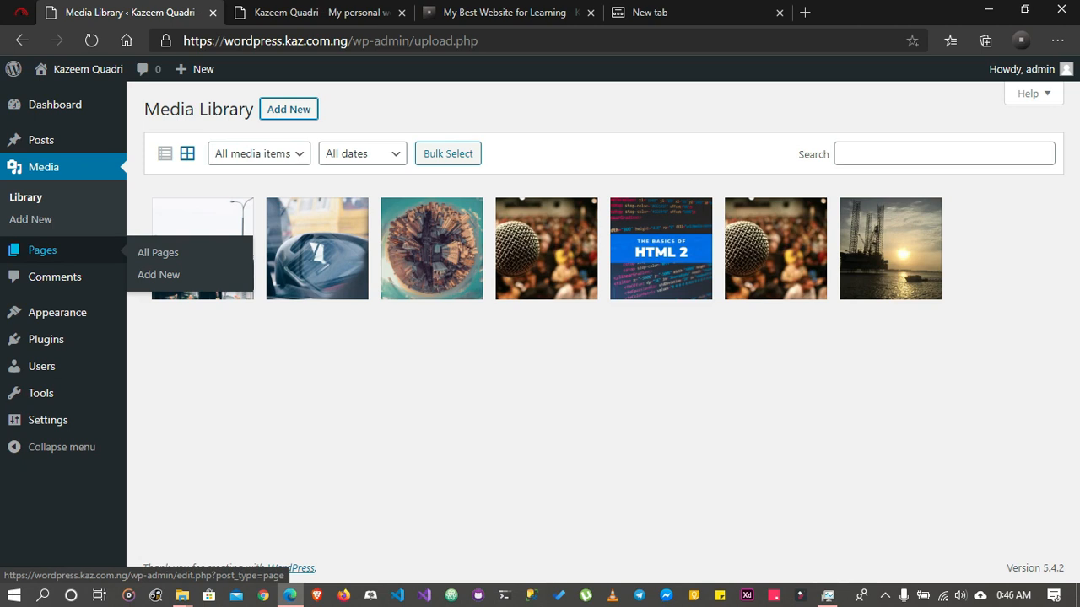
{"action": "left_click", "coordinate": [158, 253]}
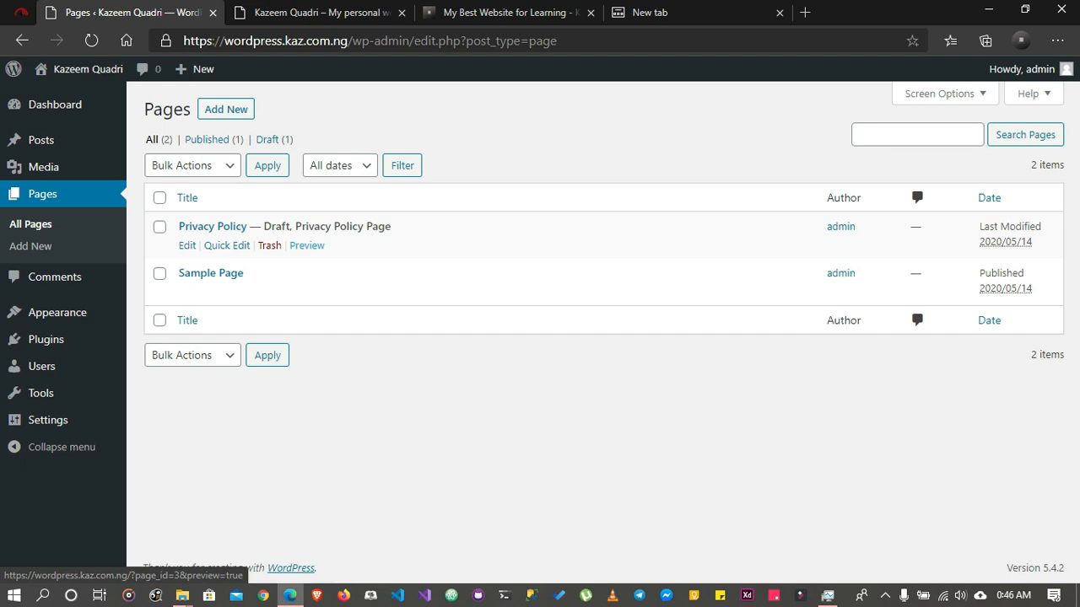
Preview the Privacy Policy draft in a new browser tab, closing the old site home page and blank tabs
{"action": "right_click", "coordinate": [311, 244]}
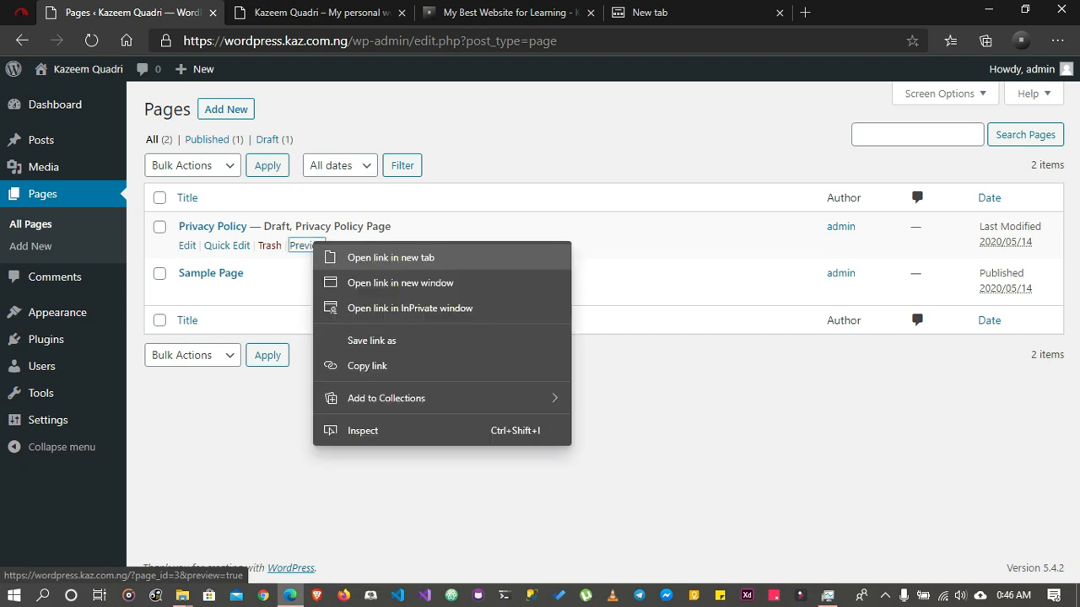
{"action": "left_click", "coordinate": [390, 257]}
{"action": "left_click", "coordinate": [291, 12]}
{"action": "left_click", "coordinate": [468, 13]}
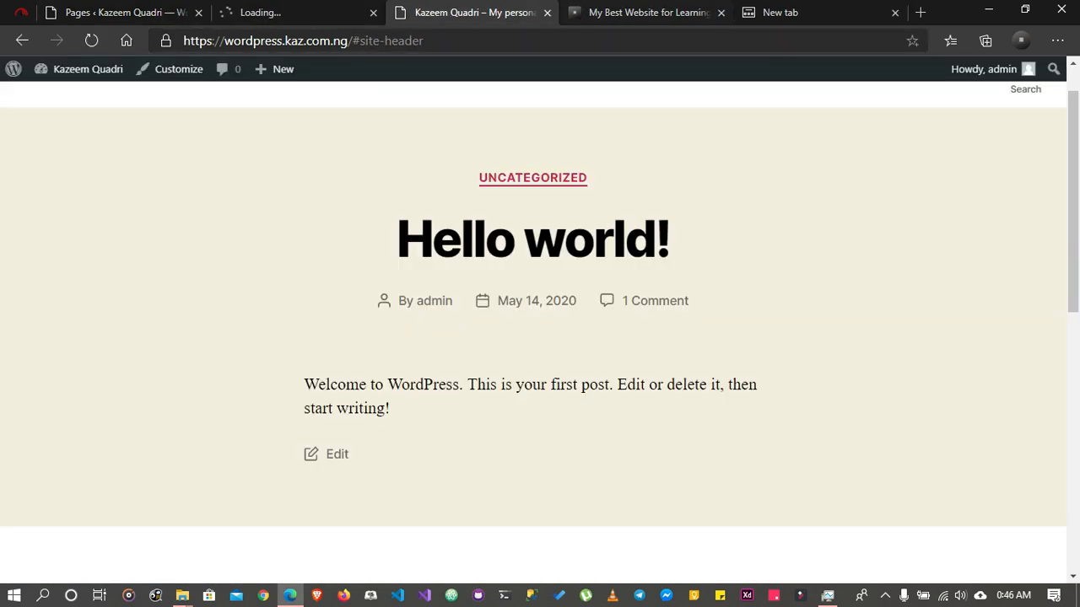
{"action": "left_click", "coordinate": [546, 12]}
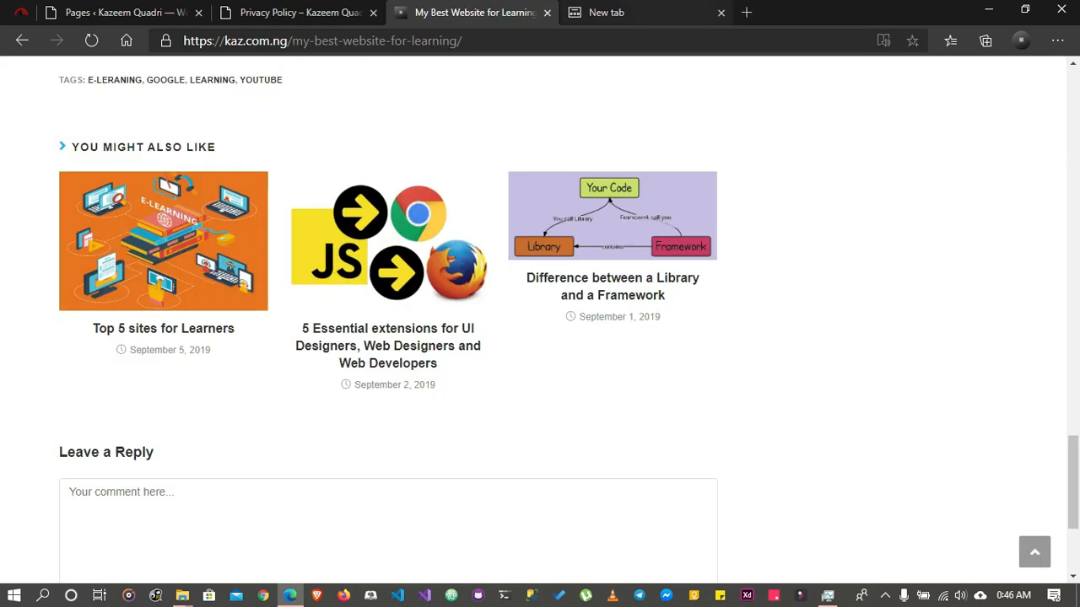
{"action": "left_click", "coordinate": [720, 13]}
{"action": "left_click", "coordinate": [312, 13]}
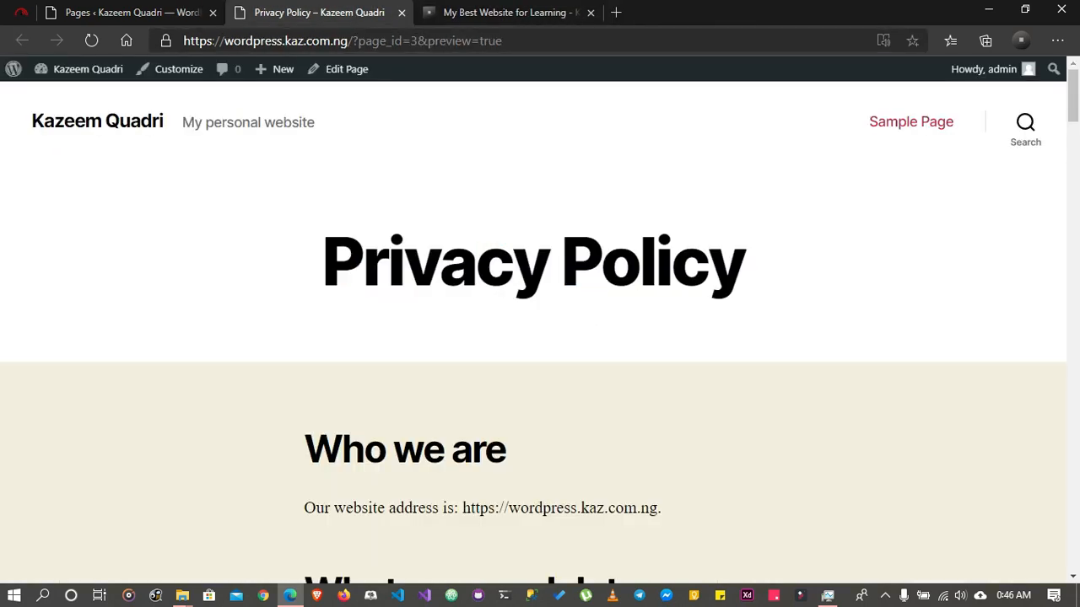
Look through the sections of the Privacy Policy page preview from top to footer, and close its tab
{"action": "scroll", "coordinate": [533, 329], "scroll_direction": "down", "scroll_amount": 10}
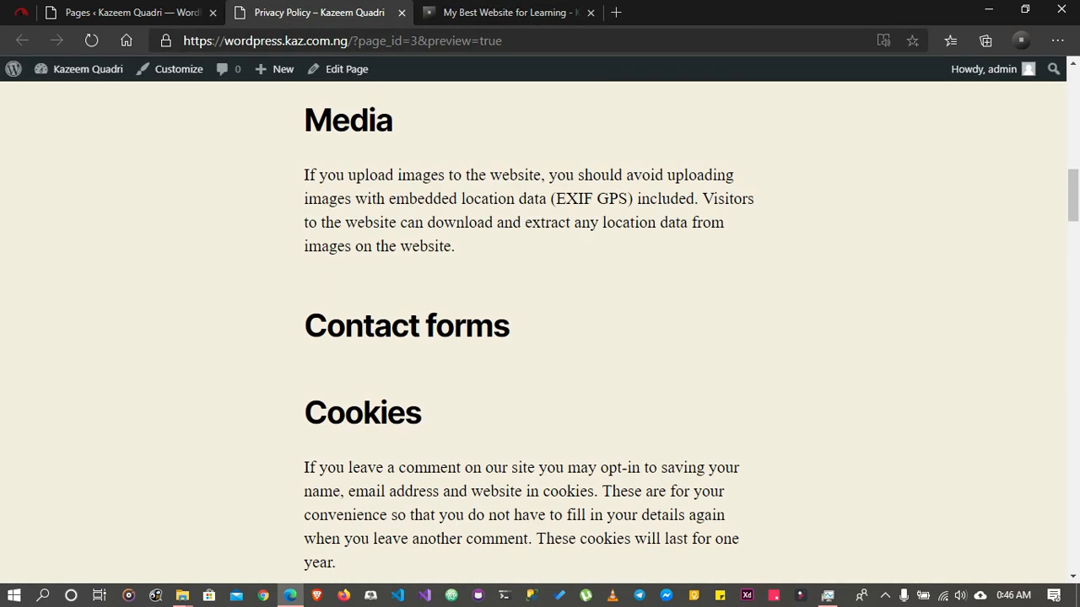
{"action": "scroll", "coordinate": [533, 329], "scroll_direction": "down", "scroll_amount": 15}
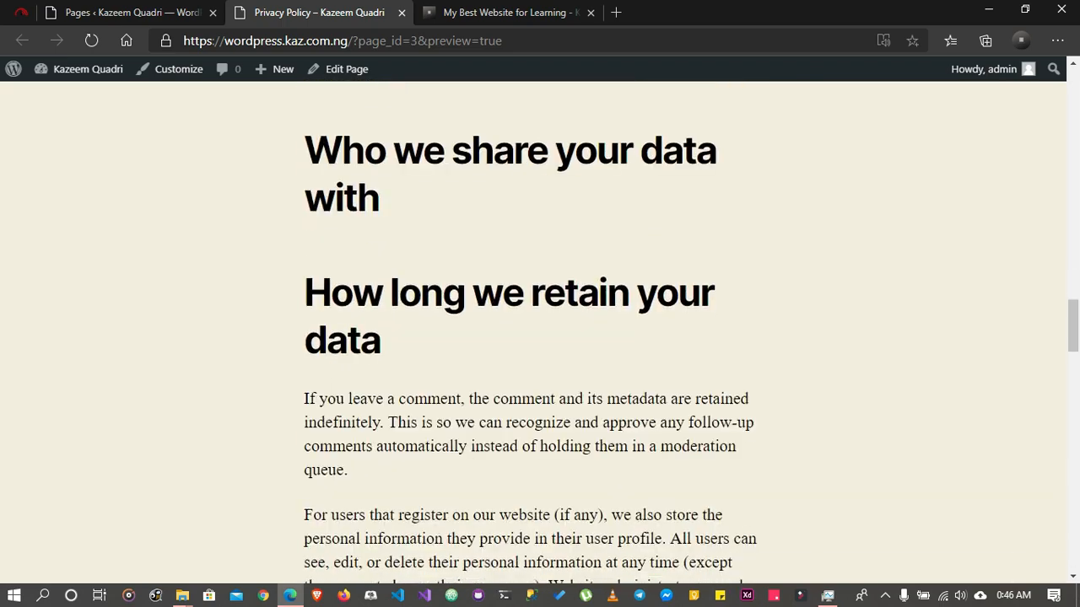
{"action": "scroll", "coordinate": [533, 329], "scroll_direction": "down", "scroll_amount": 15}
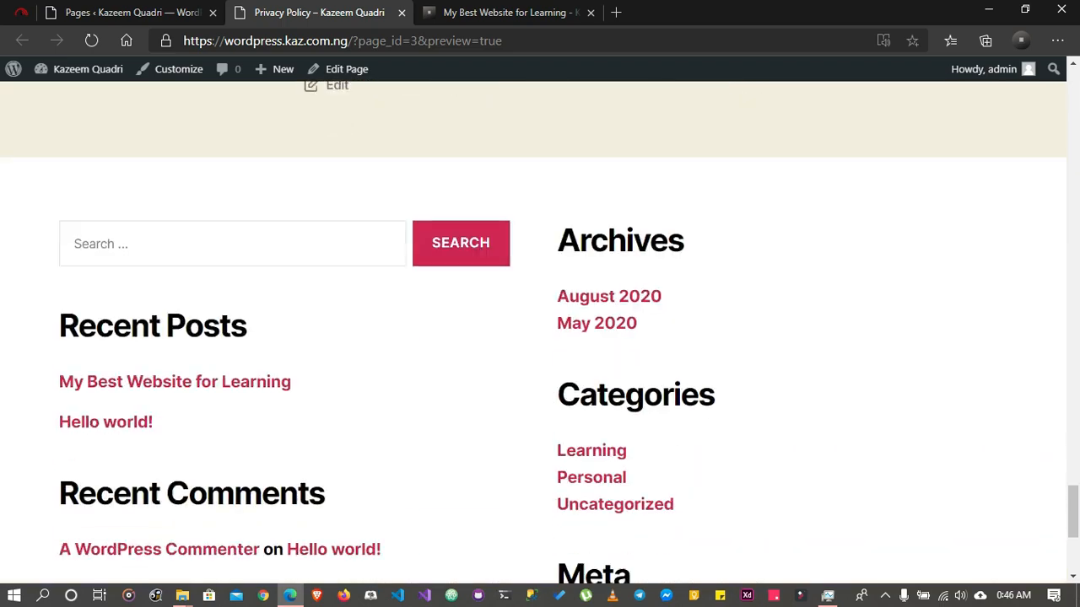
{"action": "scroll", "coordinate": [533, 329], "scroll_direction": "up", "scroll_amount": 15}
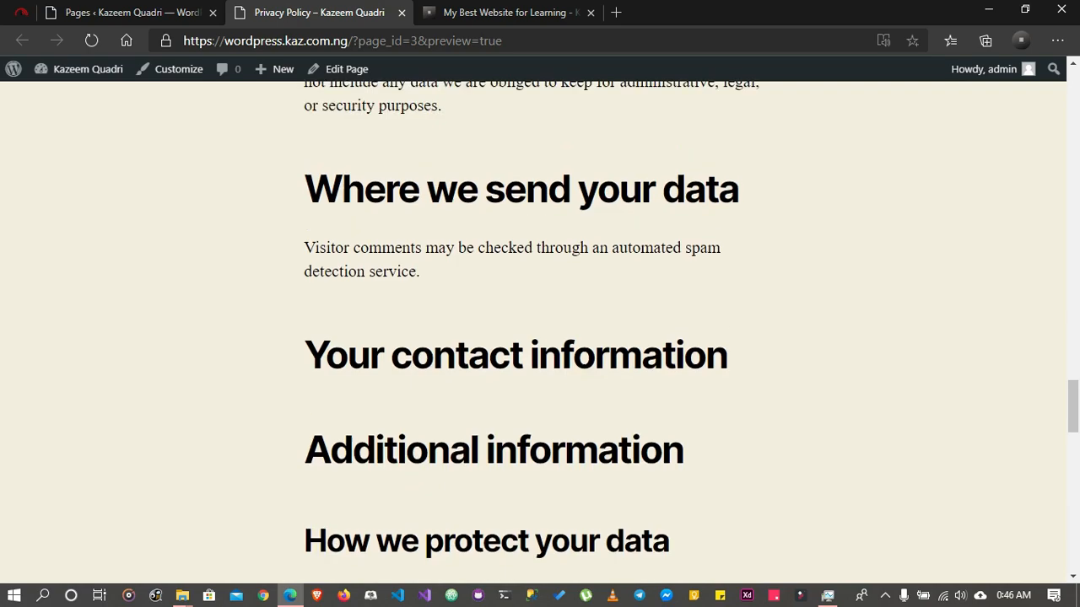
{"action": "scroll", "coordinate": [534, 329], "scroll_direction": "up", "scroll_amount": 15}
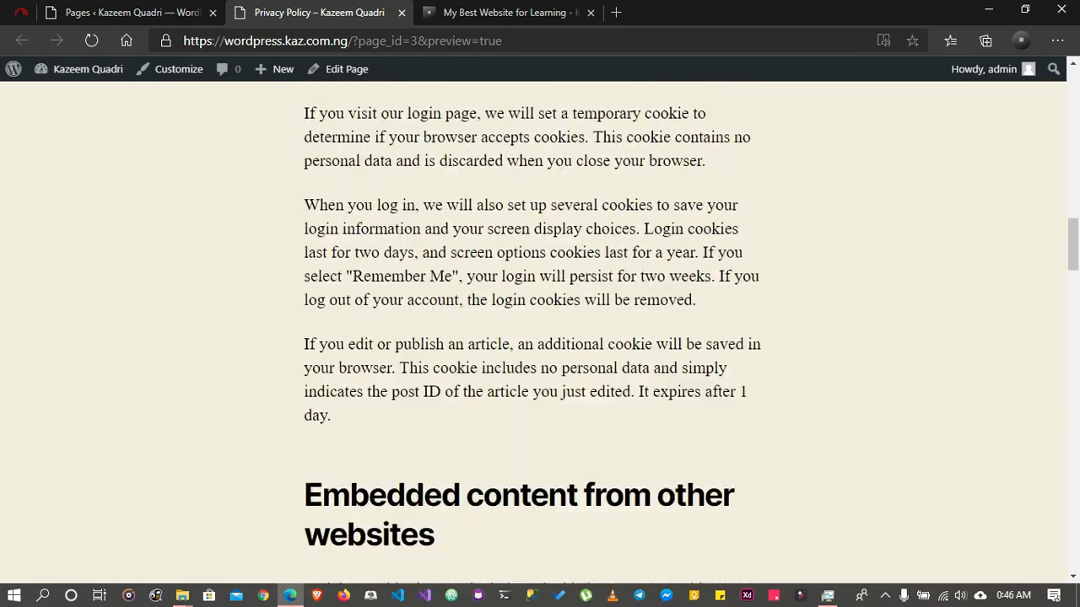
{"action": "scroll", "coordinate": [534, 329], "scroll_direction": "up", "scroll_amount": 15}
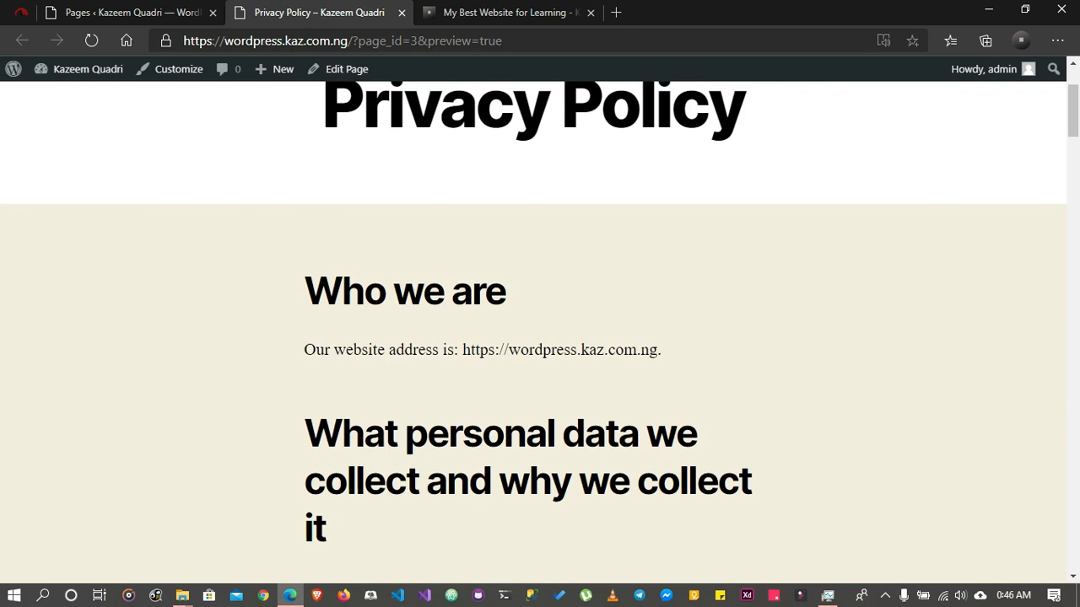
{"action": "scroll", "coordinate": [533, 329], "scroll_direction": "up", "scroll_amount": 2}
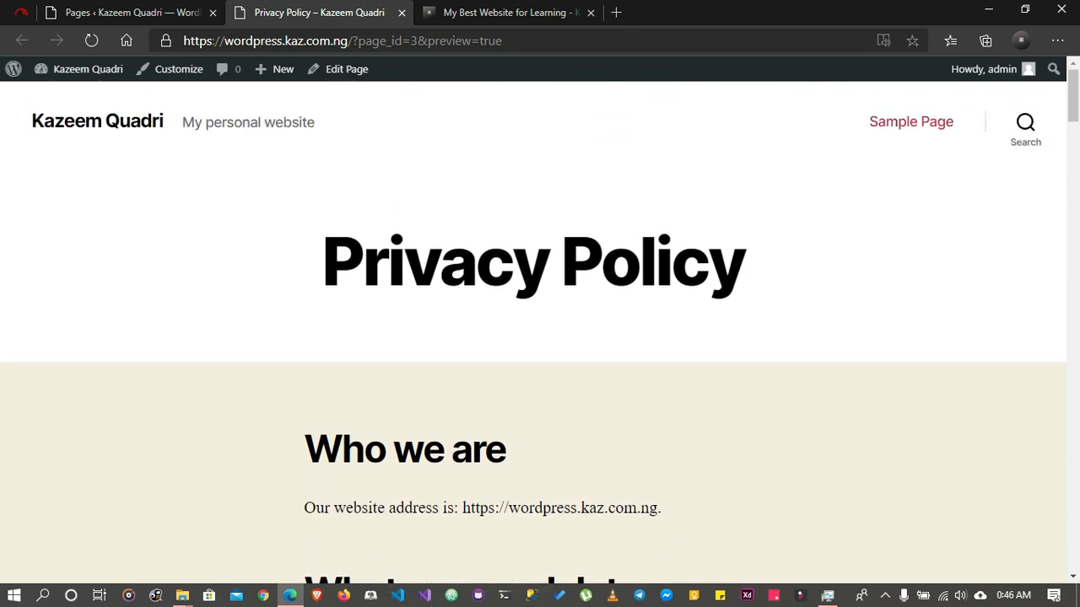
{"action": "left_click", "coordinate": [402, 12]}
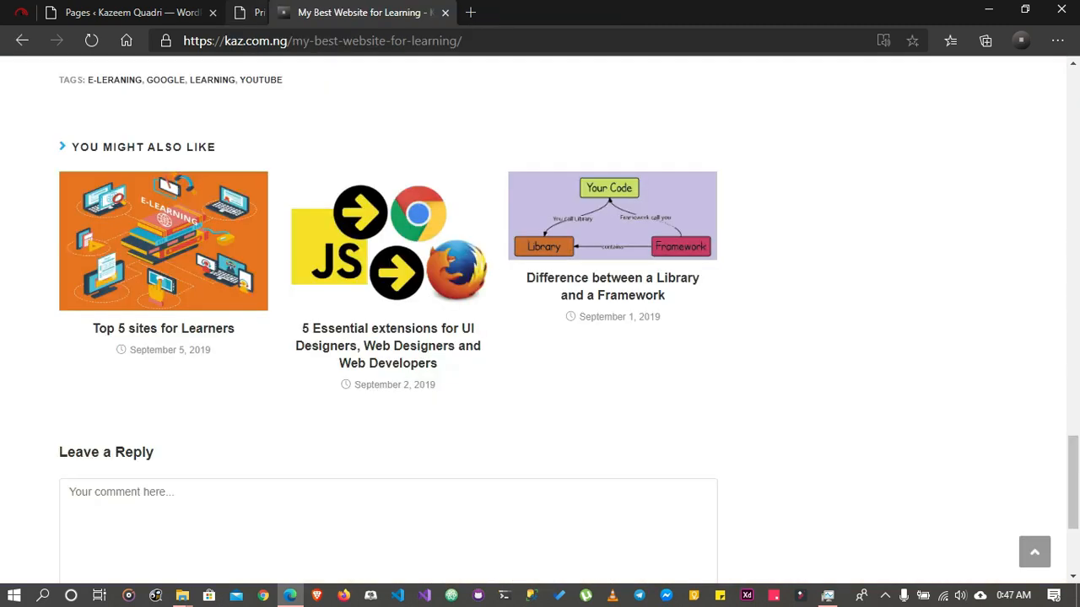
Open the live view of the published Sample Page in a new browser tab from the pages list
{"action": "left_click", "coordinate": [169, 11]}
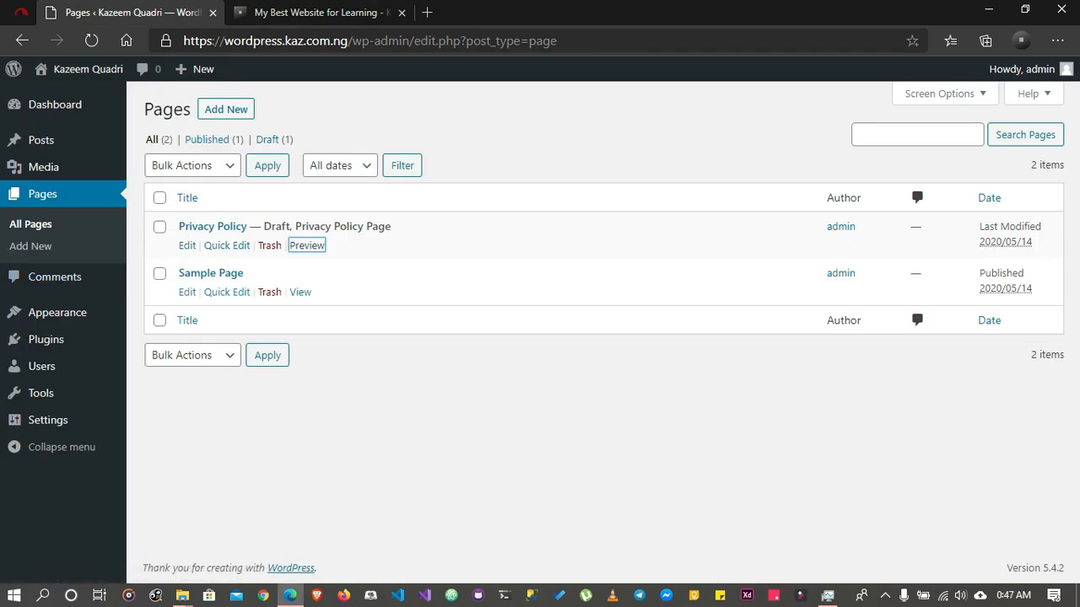
{"action": "right_click", "coordinate": [303, 293]}
{"action": "left_click", "coordinate": [346, 311]}
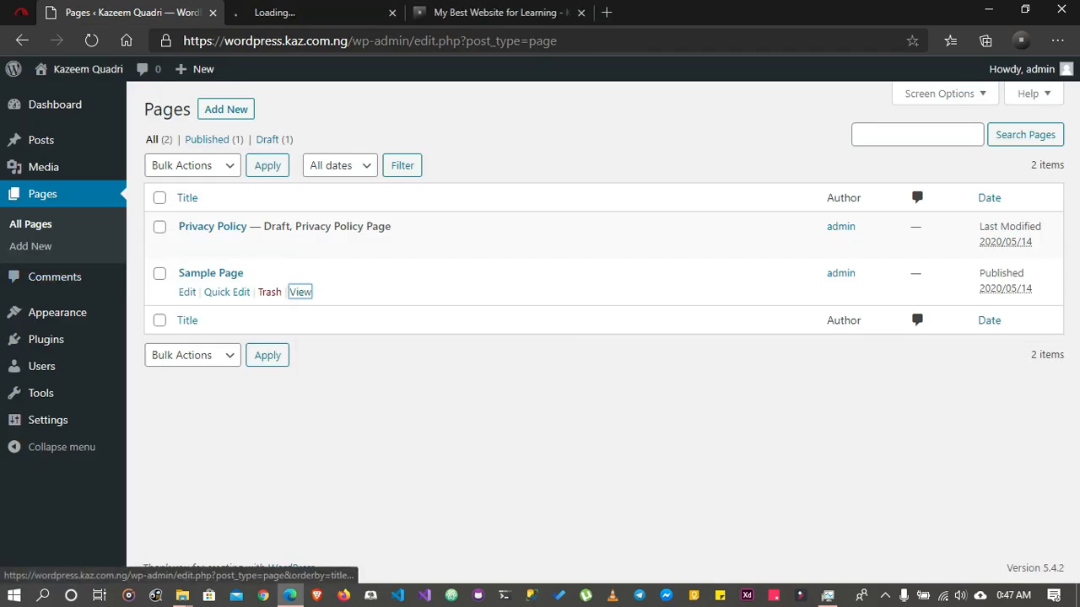
{"action": "left_click", "coordinate": [303, 13]}
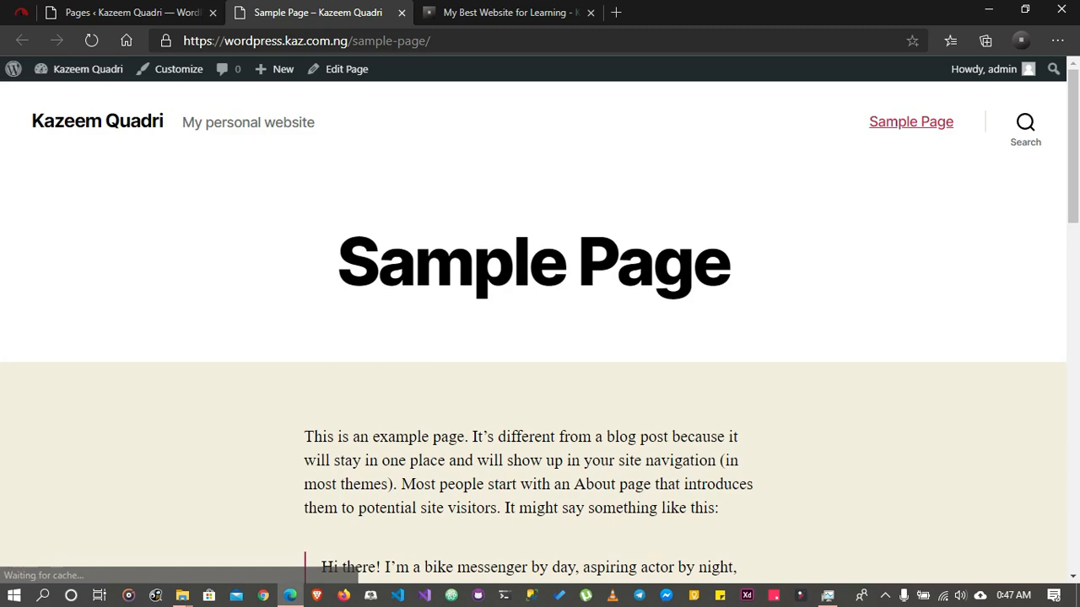
Look through the Sample Page's text and footer widgets, and close its tab
{"action": "scroll", "coordinate": [540, 321], "scroll_direction": "down", "scroll_amount": 5}
{"action": "scroll", "coordinate": [540, 320], "scroll_direction": "down", "scroll_amount": 4}
{"action": "scroll", "coordinate": [540, 321], "scroll_direction": "up", "scroll_amount": 4}
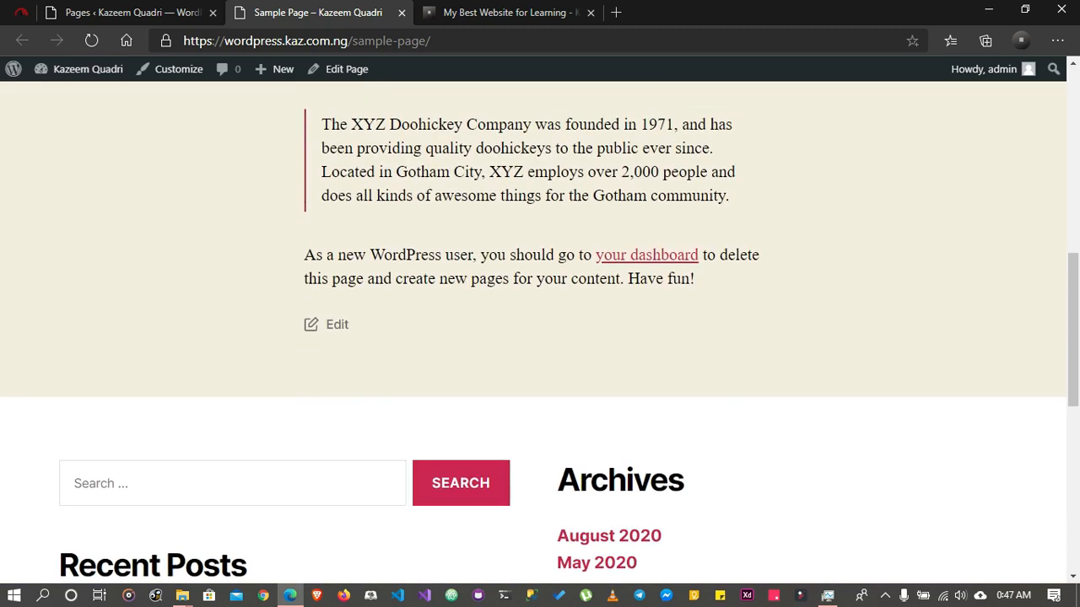
{"action": "scroll", "coordinate": [540, 329], "scroll_direction": "up", "scroll_amount": 6}
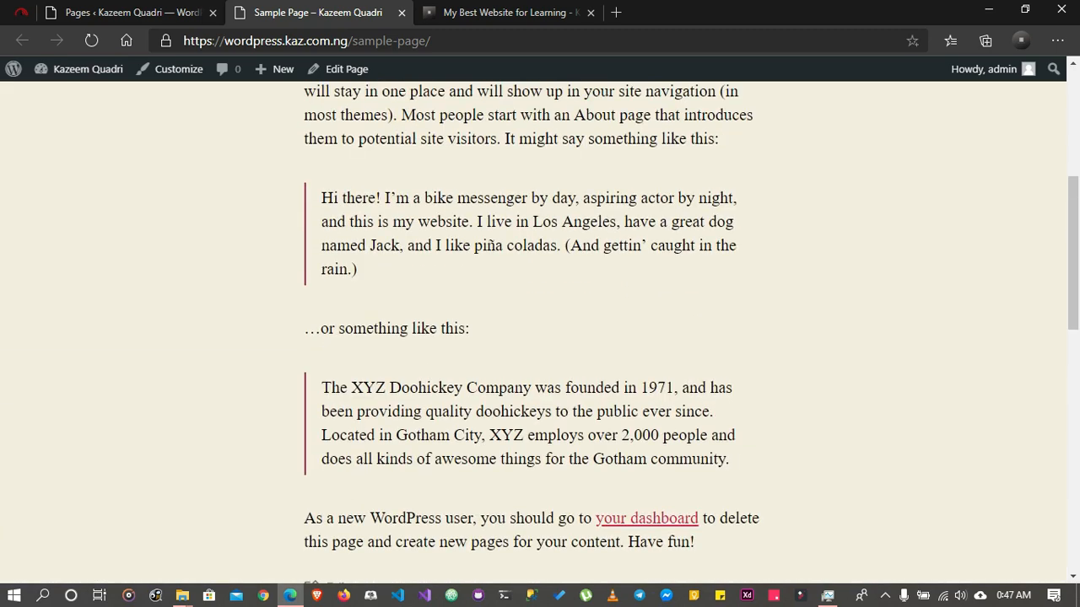
{"action": "scroll", "coordinate": [539, 321], "scroll_direction": "up", "scroll_amount": 2}
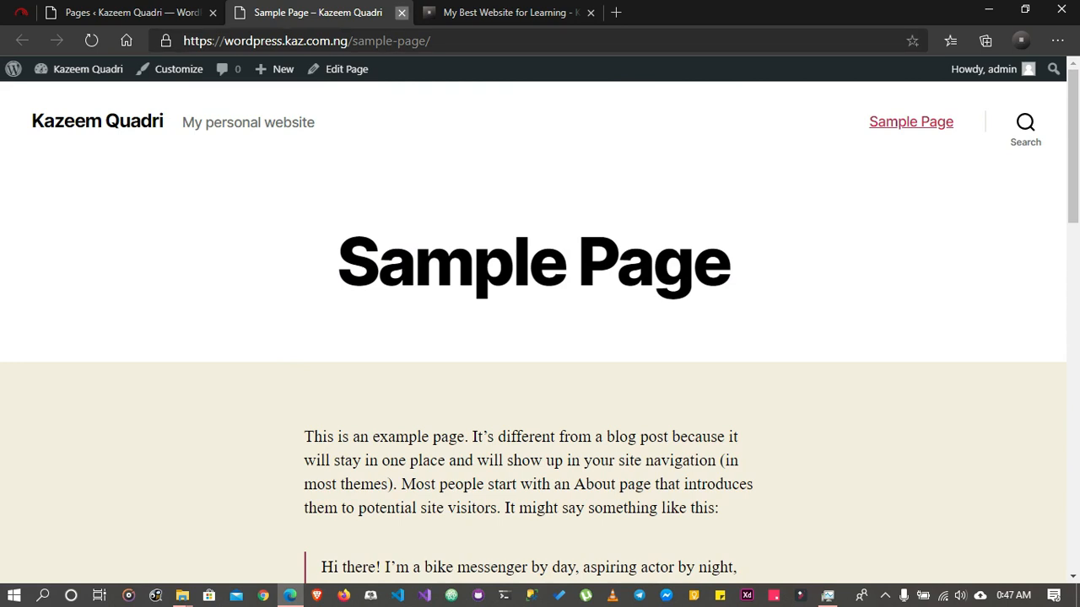
{"action": "left_click", "coordinate": [402, 12]}
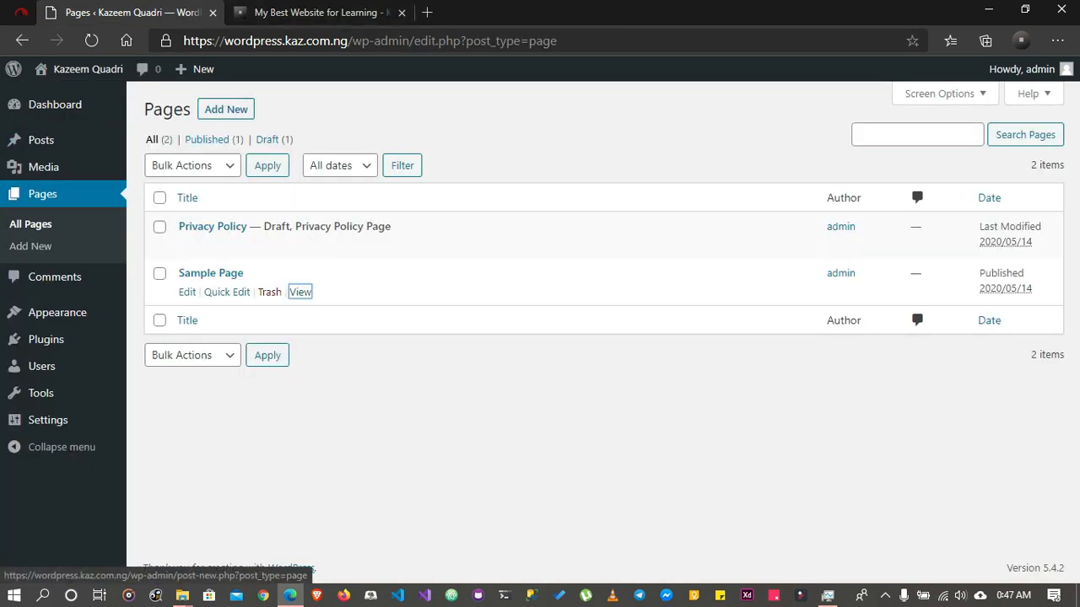
Start a new page in the WordPress admin and title it "New Page"
{"action": "left_click", "coordinate": [226, 109]}
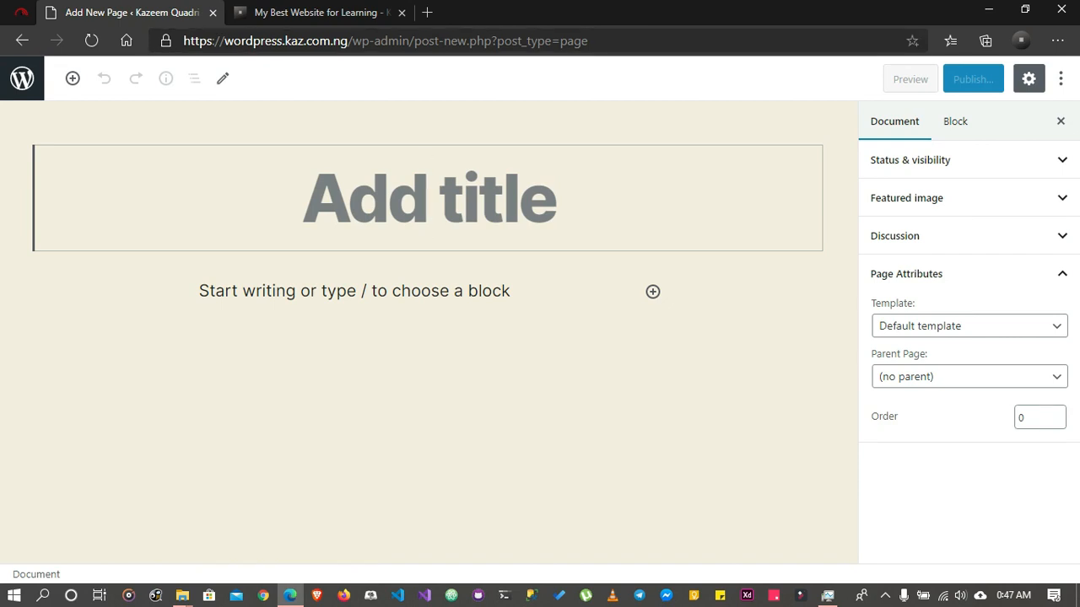
{"action": "type", "text": "New Page"}
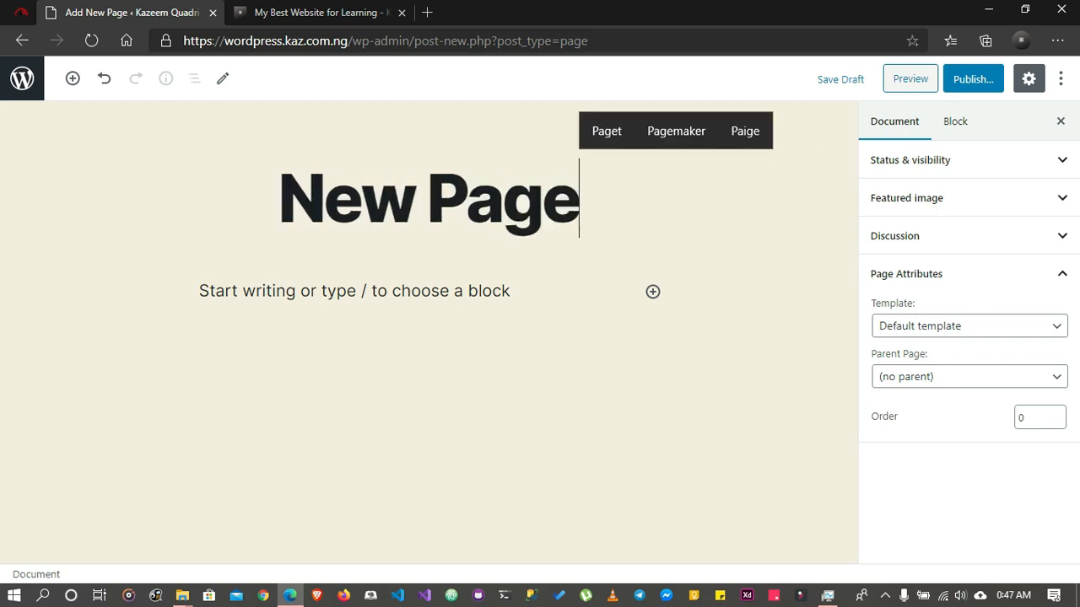
Add a Gallery block to the page body below the title
{"action": "left_click", "coordinate": [353, 291]}
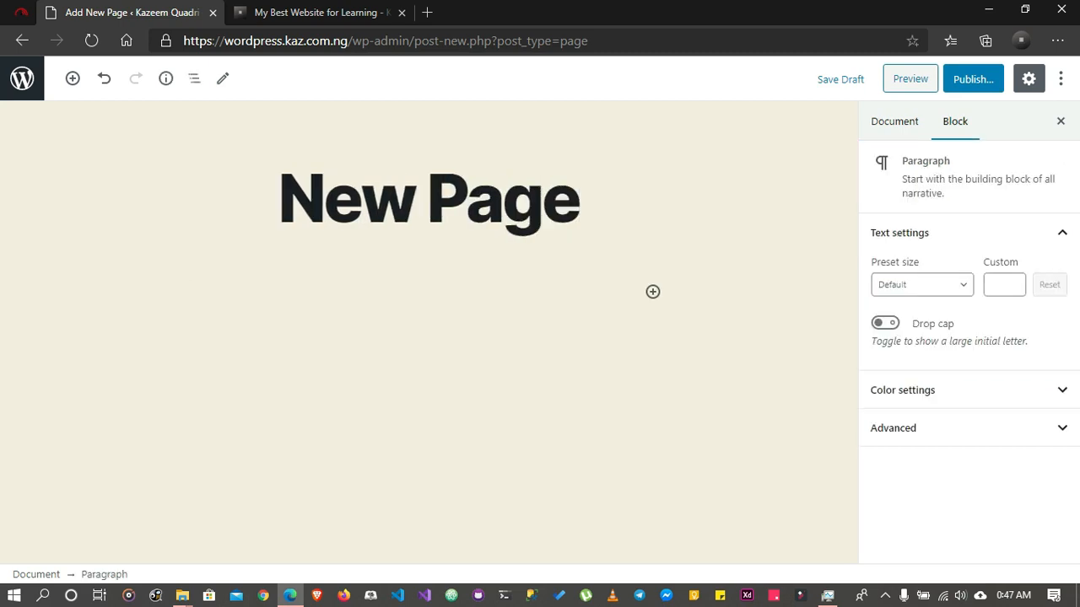
{"action": "left_click", "coordinate": [653, 291]}
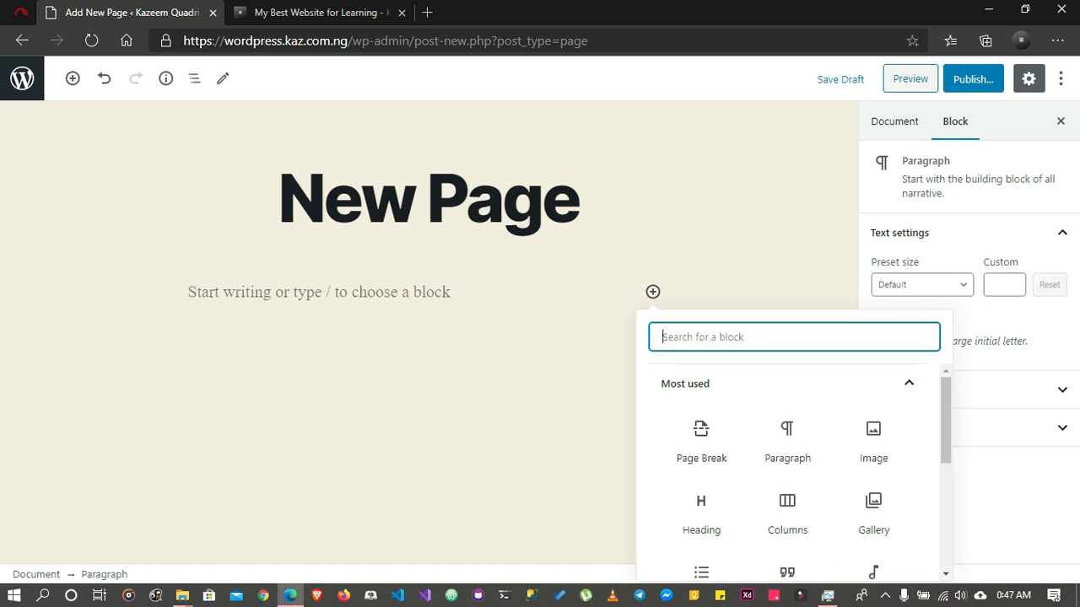
{"action": "scroll", "coordinate": [788, 447], "scroll_direction": "down", "scroll_amount": 1}
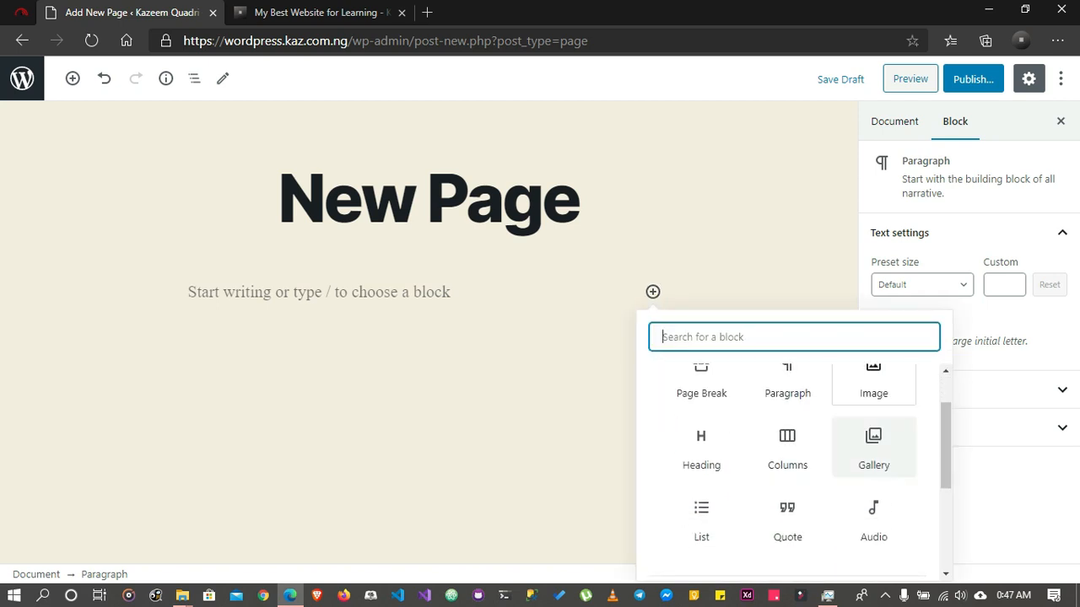
{"action": "left_click", "coordinate": [873, 447]}
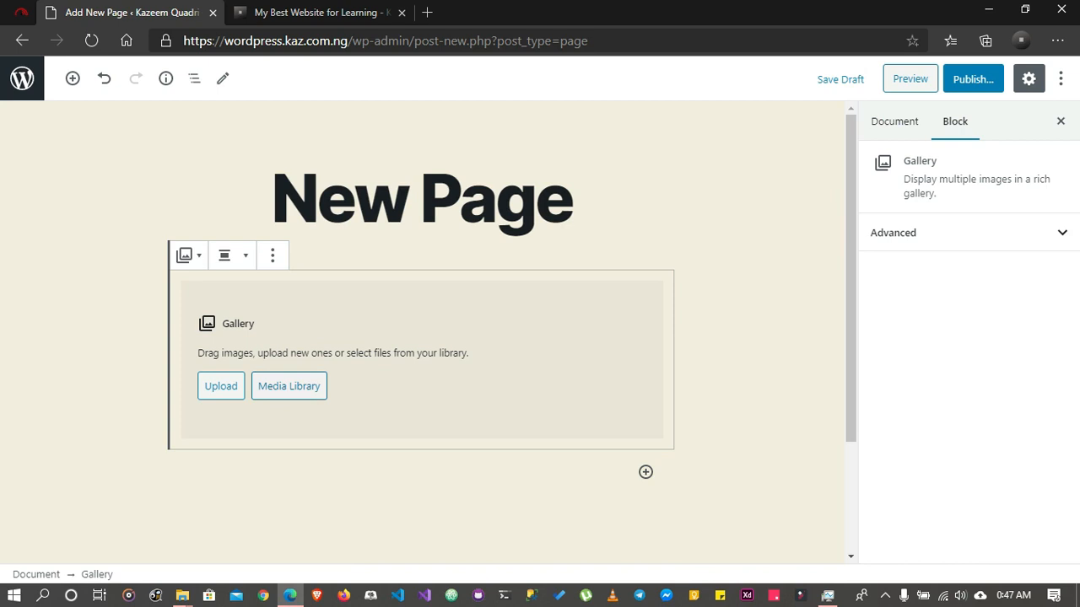
Insert six Media Library images into the gallery, all except the oil-rig sunset, with the bridge picture last
{"action": "left_click", "coordinate": [288, 386]}
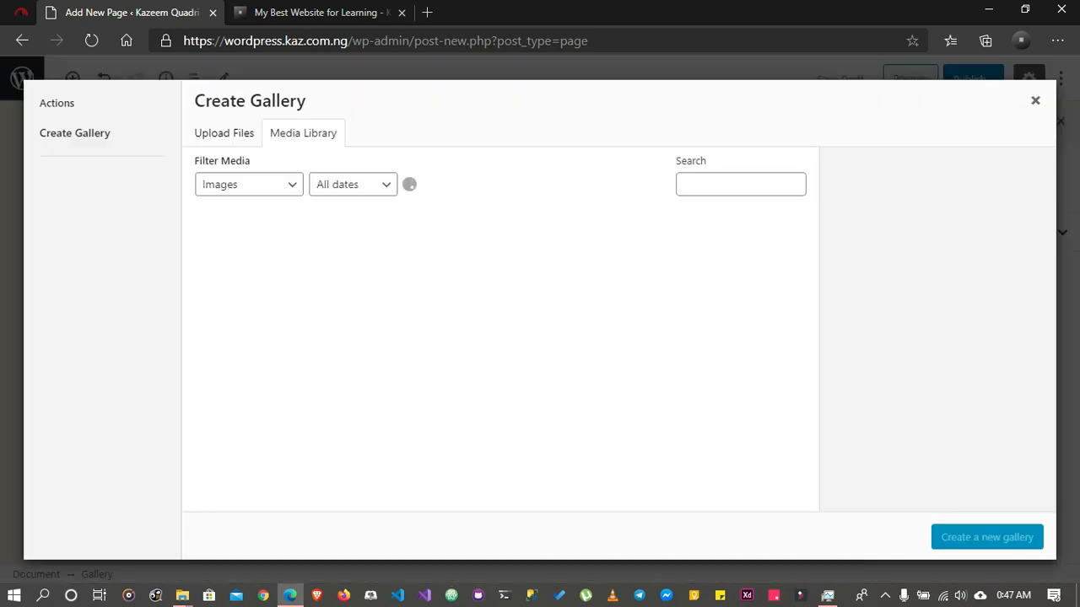
{"action": "left_click", "coordinate": [375, 267]}
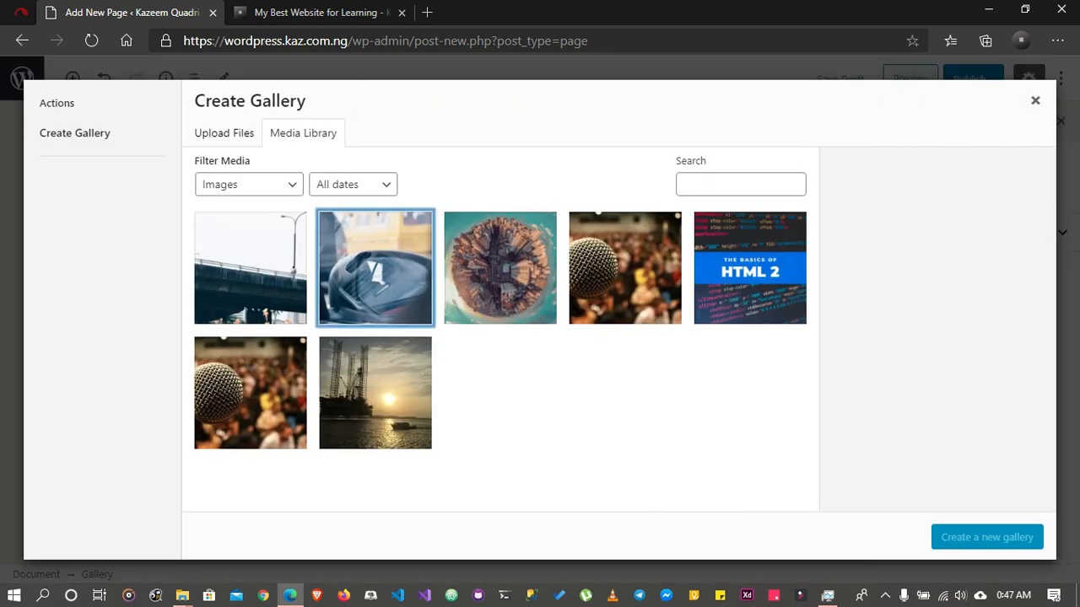
{"action": "left_click", "coordinate": [500, 267]}
{"action": "left_click", "coordinate": [626, 267]}
{"action": "left_click", "coordinate": [750, 267]}
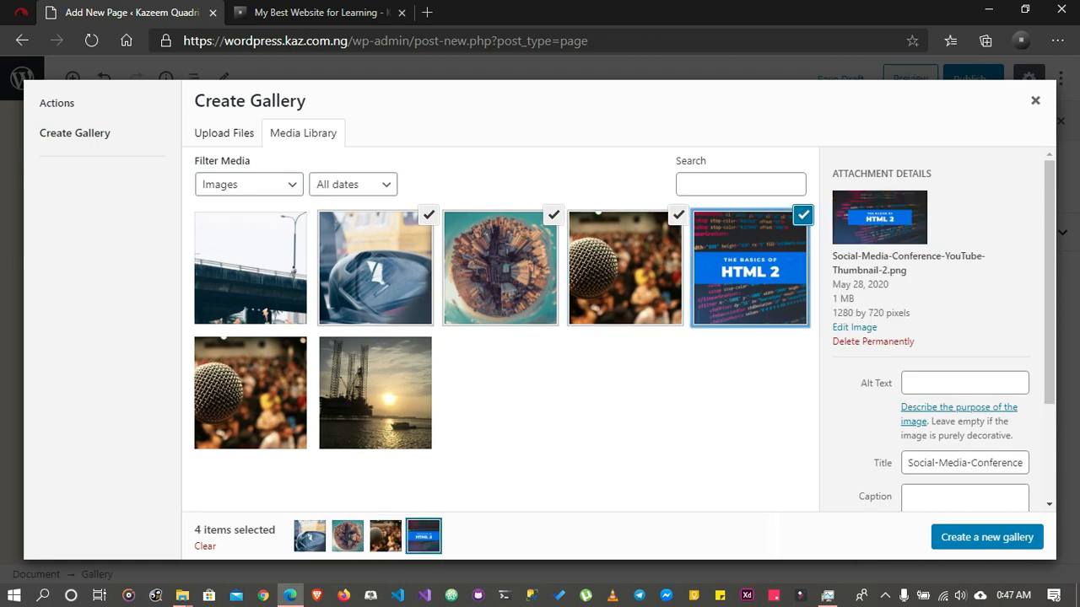
{"action": "left_click", "coordinate": [251, 393]}
{"action": "left_click", "coordinate": [250, 267]}
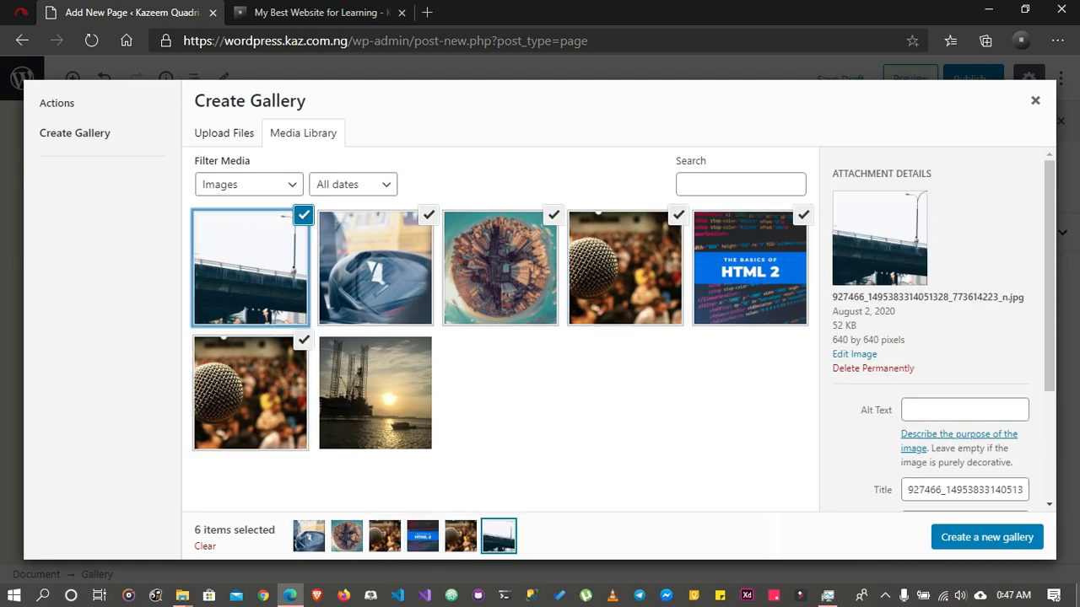
{"action": "left_click", "coordinate": [987, 538]}
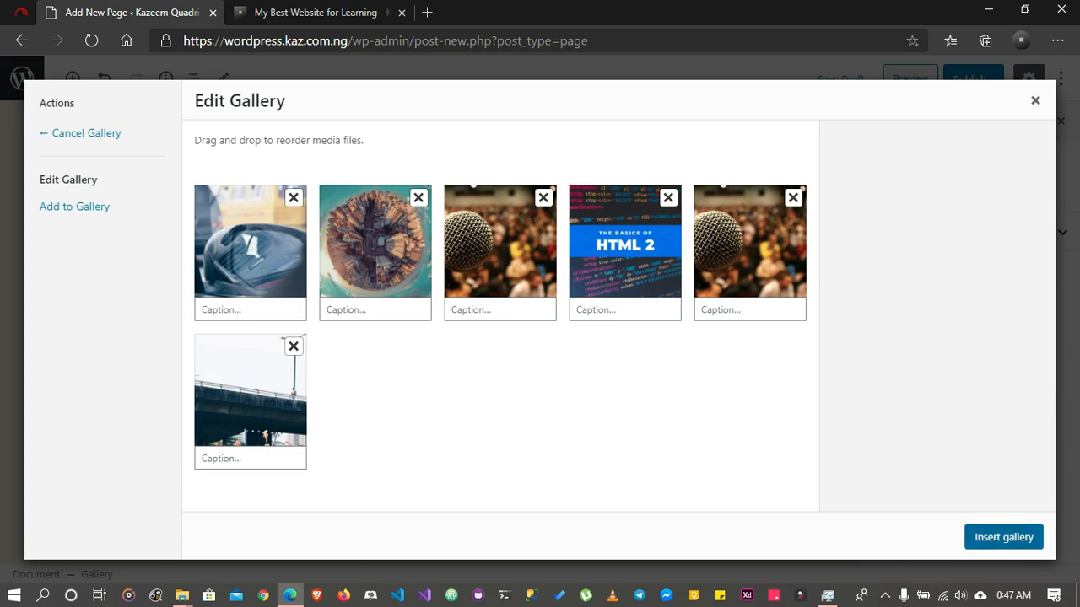
{"action": "left_click", "coordinate": [1003, 537]}
Set the gallery's number of columns to 4
{"action": "scroll", "coordinate": [422, 338], "scroll_direction": "down", "scroll_amount": 3}
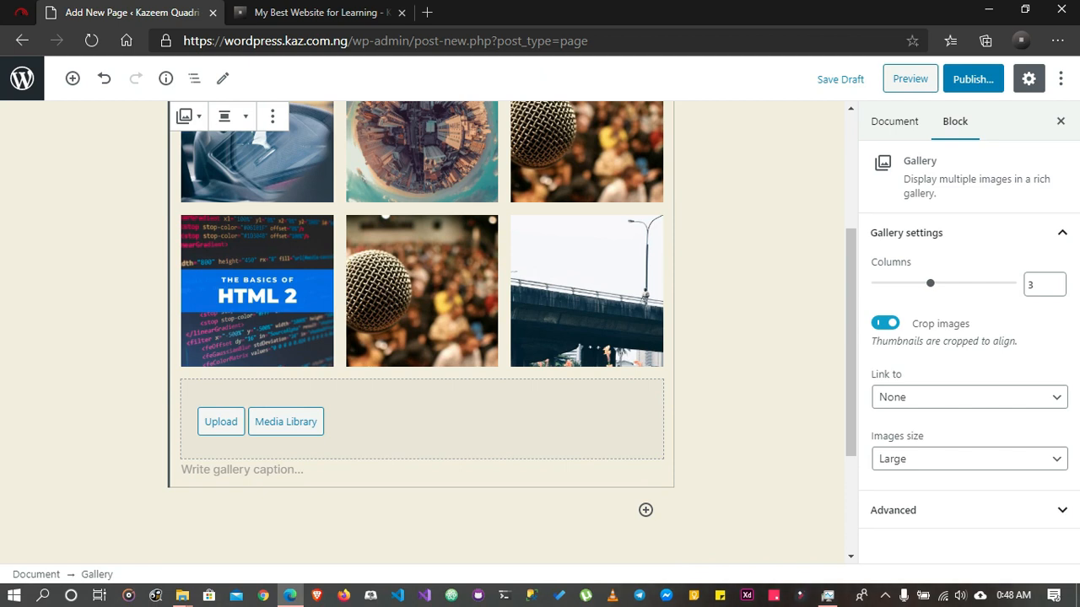
{"action": "left_click", "coordinate": [1039, 285]}
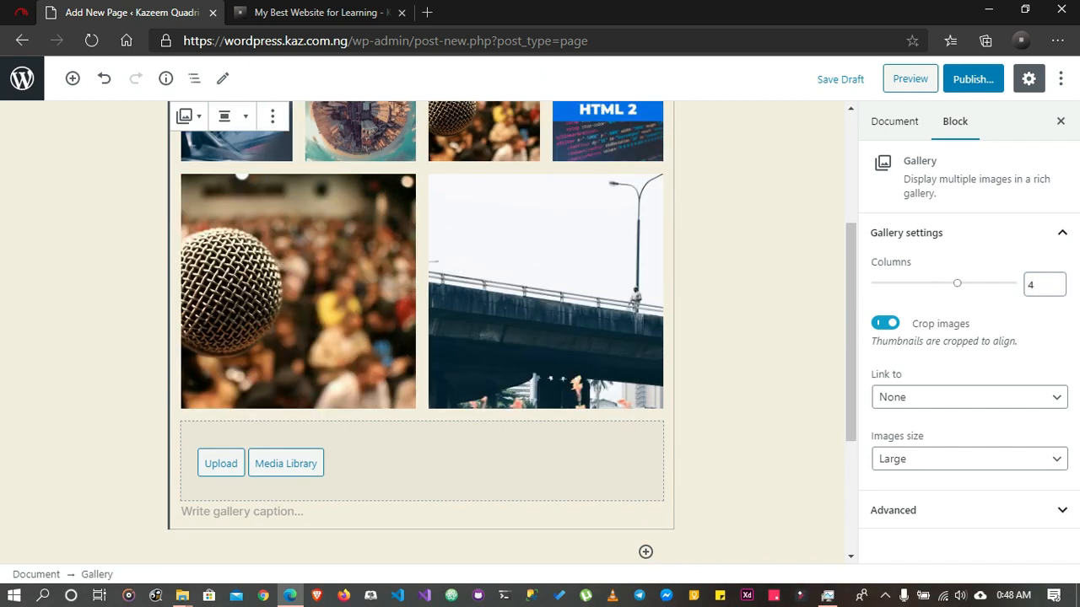
{"action": "scroll", "coordinate": [422, 329], "scroll_direction": "up", "scroll_amount": 1}
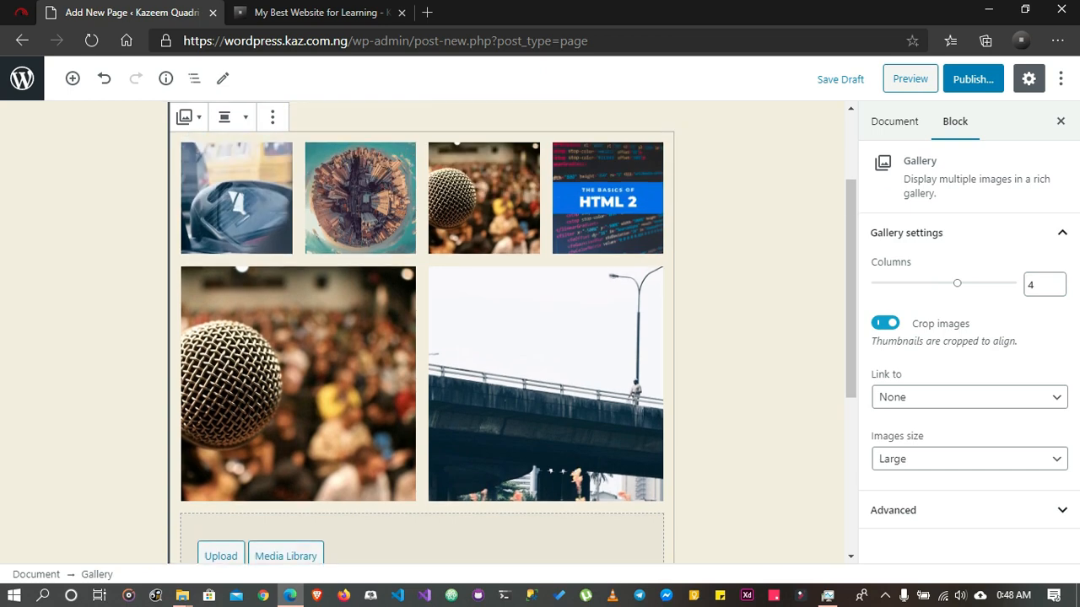
{"action": "mouse_move", "coordinate": [957, 283]}
{"action": "left_mouse_down"}
{"action": "mouse_move", "coordinate": [1010, 284]}
{"action": "mouse_move", "coordinate": [878, 284]}
{"action": "mouse_move", "coordinate": [957, 284]}
{"action": "left_mouse_up"}
Examine the gallery block's link target, image size and advanced CSS class options
{"action": "left_click", "coordinate": [969, 397]}
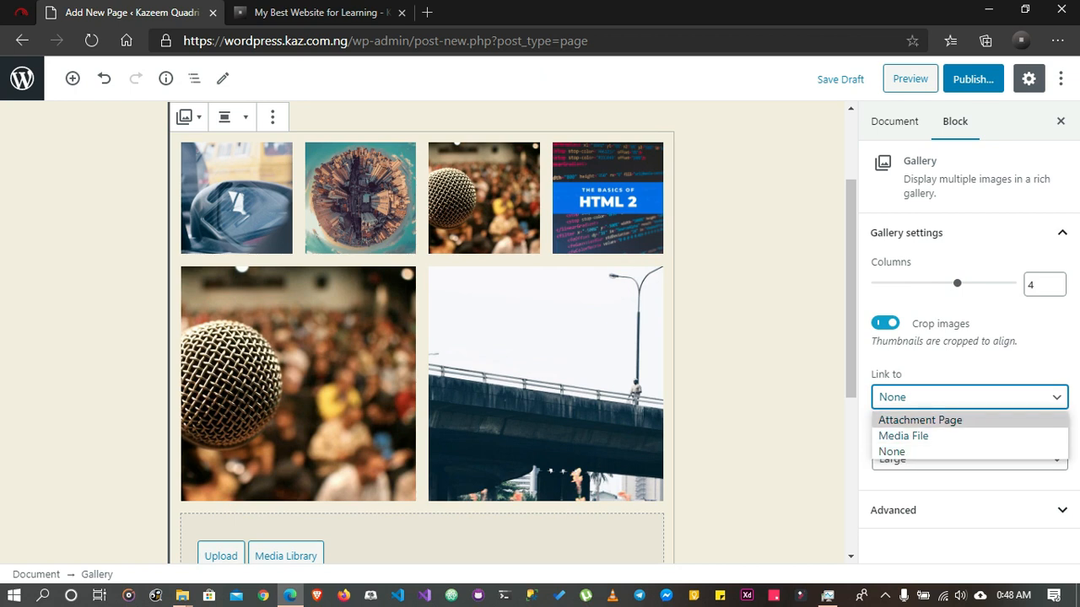
{"action": "left_click", "coordinate": [763, 405]}
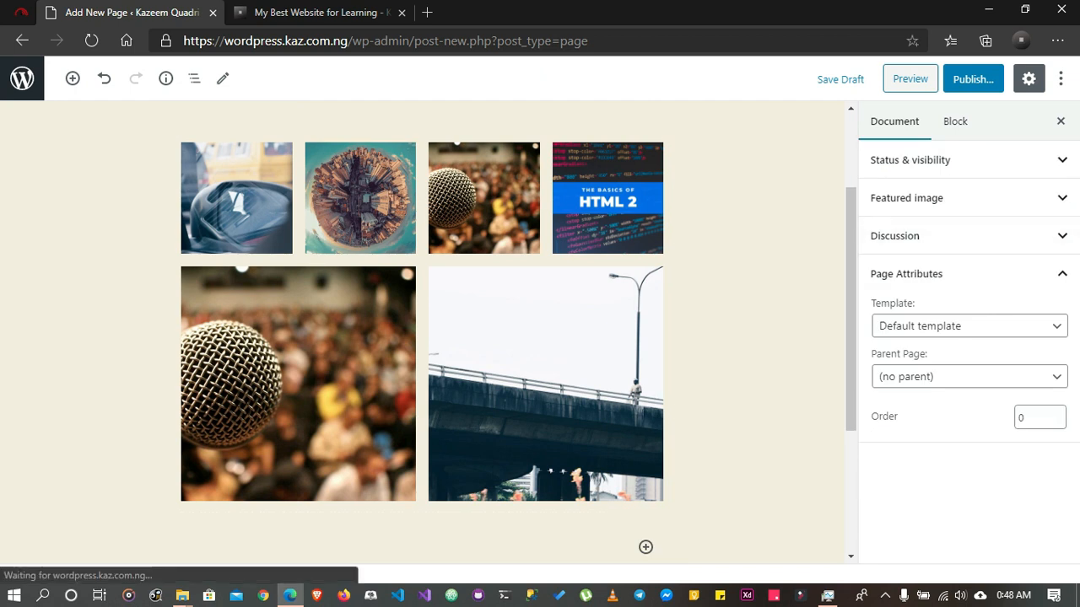
{"action": "left_click", "coordinate": [546, 384]}
{"action": "left_click", "coordinate": [969, 458]}
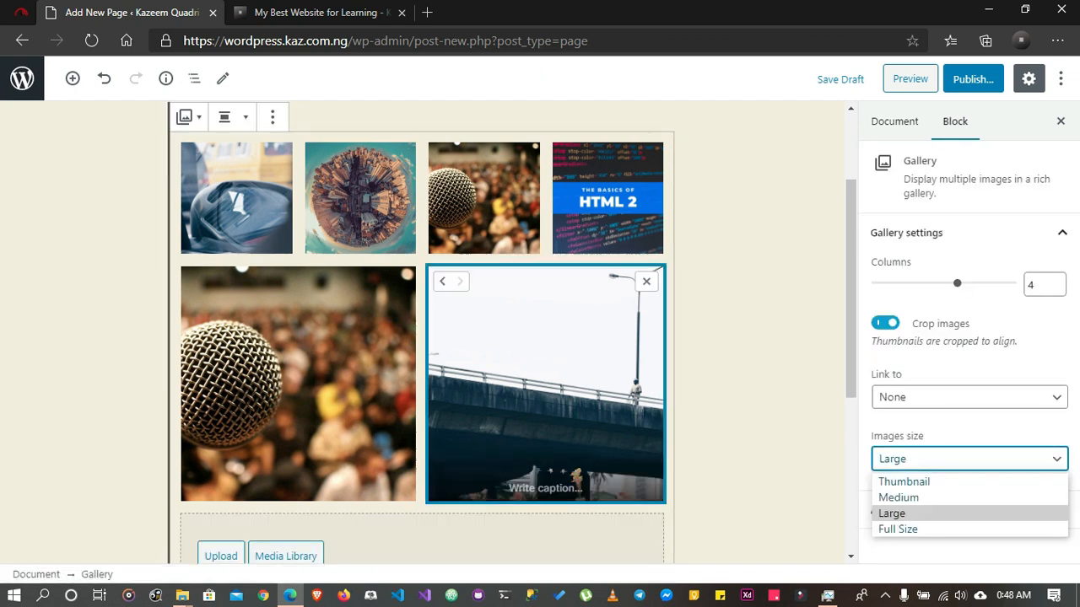
{"action": "left_click", "coordinate": [969, 459]}
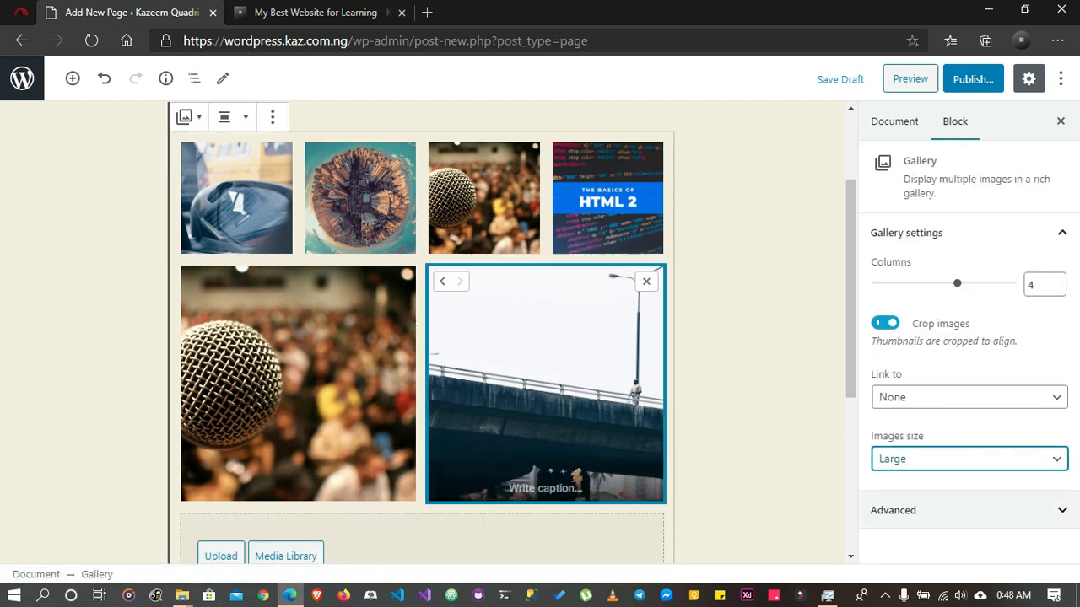
{"action": "key", "text": "Tab"}
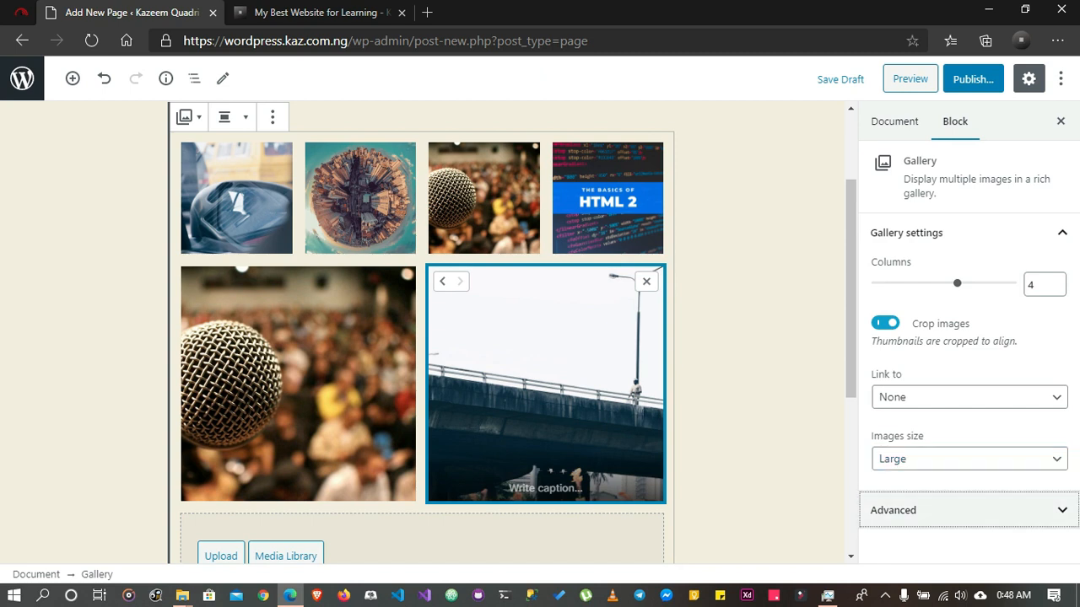
{"action": "key", "text": "Return"}
{"action": "key", "text": "Tab"}
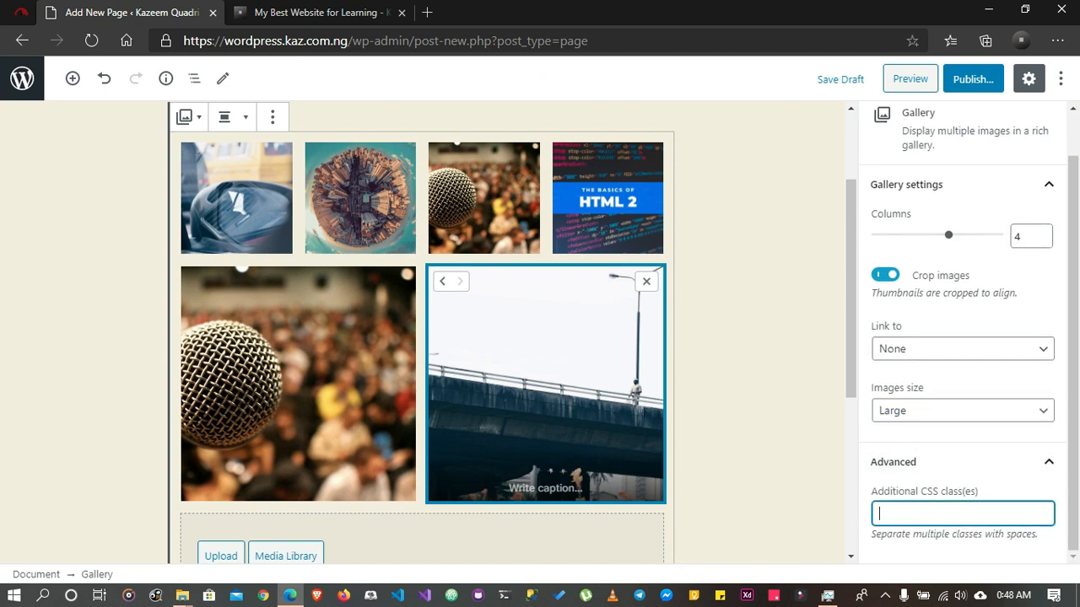
{"action": "scroll", "coordinate": [944, 187], "scroll_direction": "up", "scroll_amount": 1}
Examine the page's document settings for featured image, discussion, and status and visibility, switching Allow comments on and off again
{"action": "left_click", "coordinate": [895, 122]}
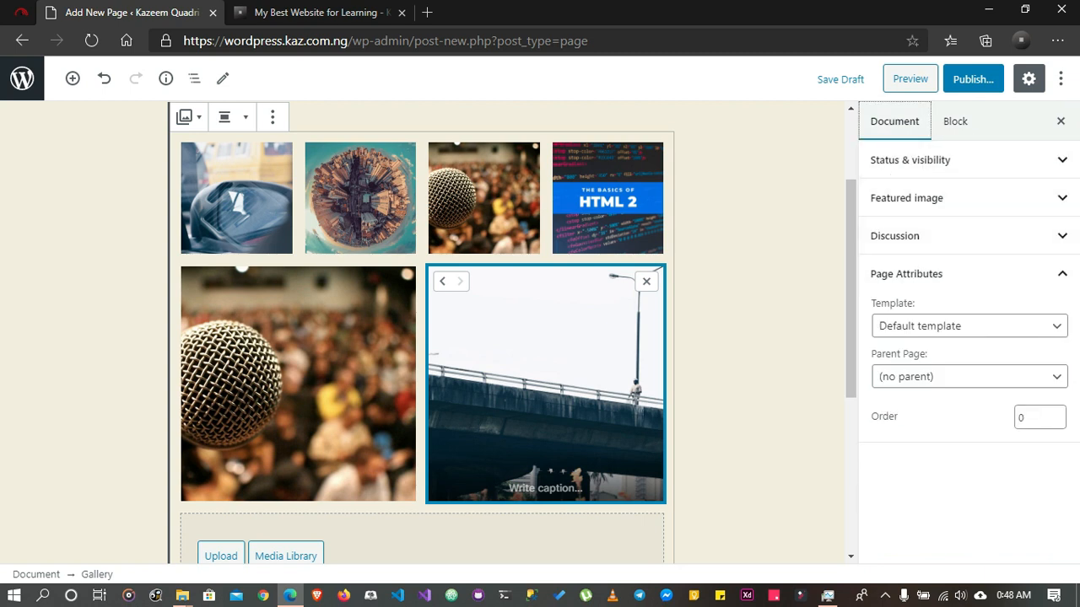
{"action": "left_click", "coordinate": [936, 198]}
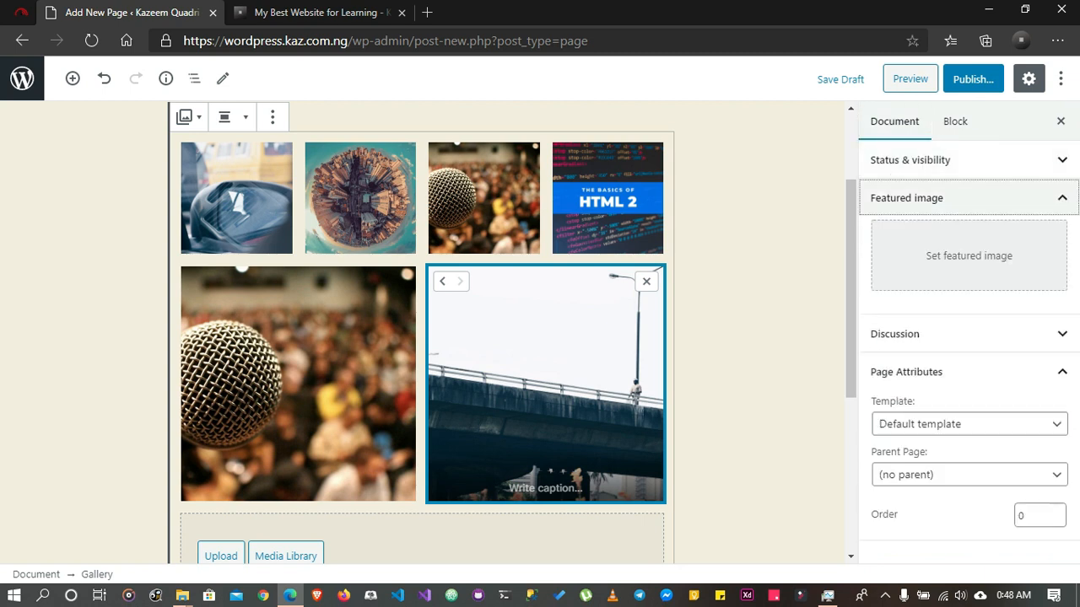
{"action": "left_click", "coordinate": [936, 199]}
{"action": "left_click", "coordinate": [928, 236]}
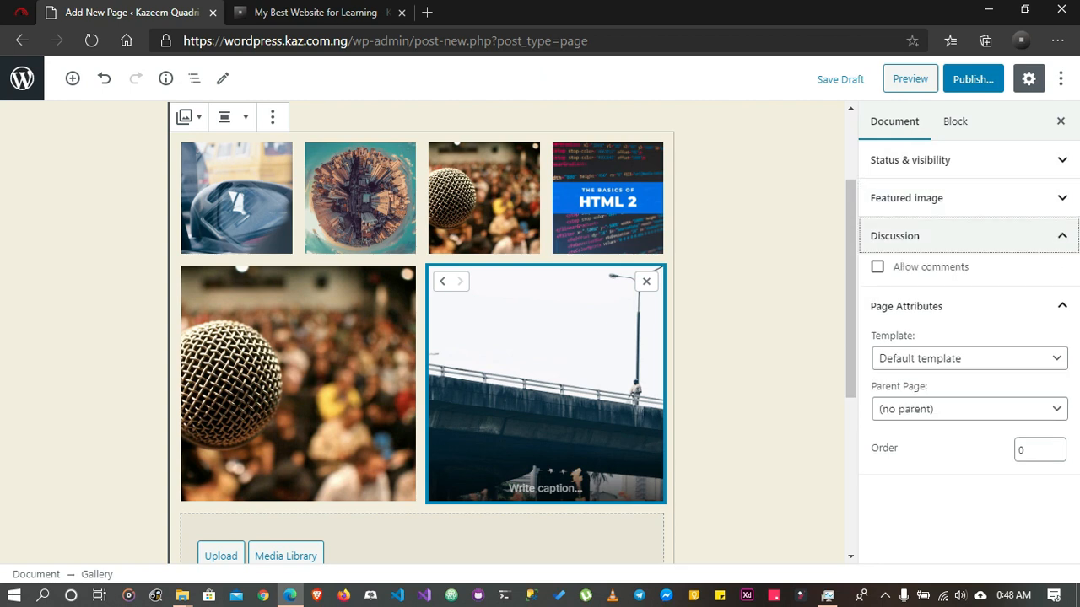
{"action": "left_click", "coordinate": [878, 266]}
{"action": "left_click", "coordinate": [878, 267]}
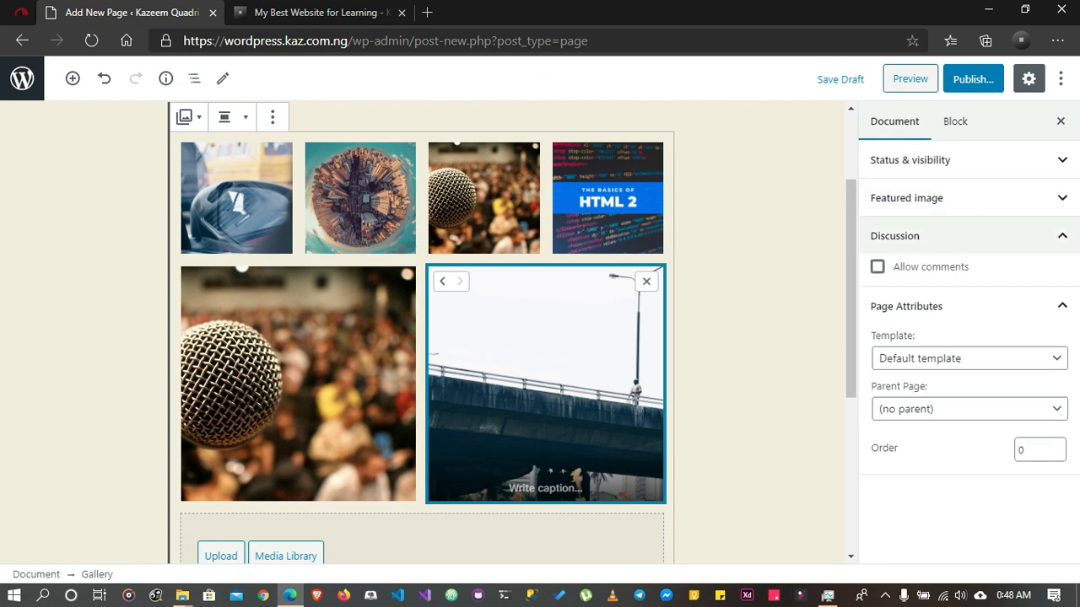
{"action": "left_click", "coordinate": [928, 236]}
{"action": "left_click", "coordinate": [928, 160]}
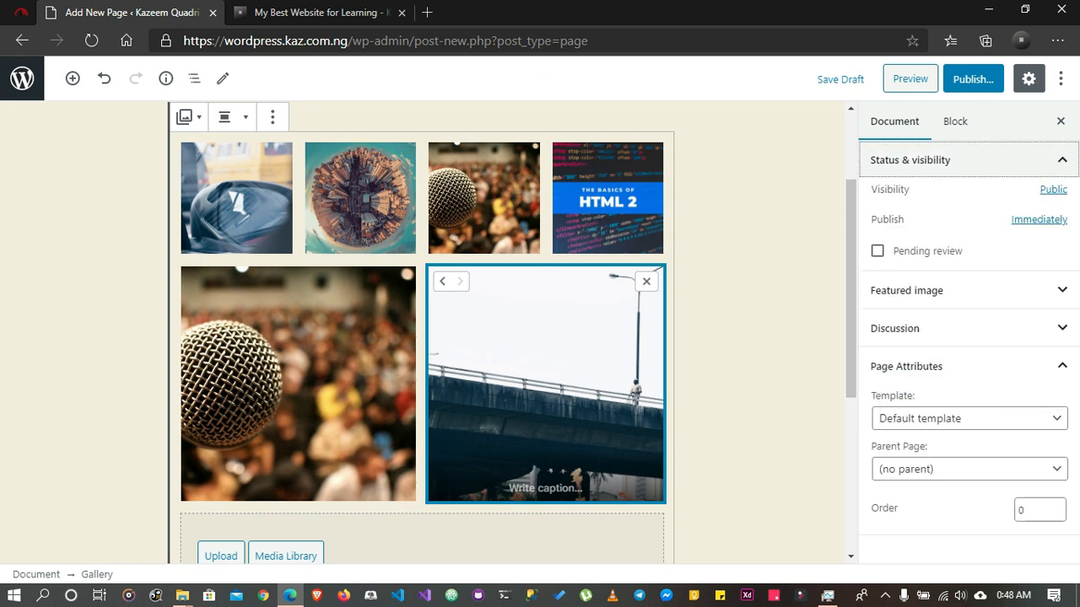
{"action": "left_click", "coordinate": [928, 160]}
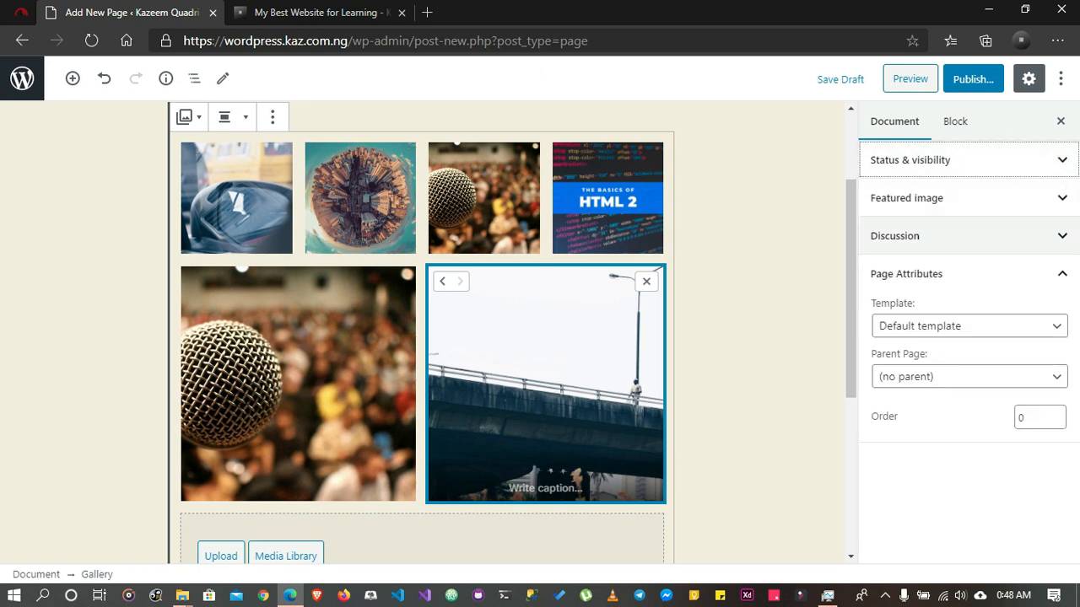
{"action": "left_click", "coordinate": [928, 236]}
{"action": "left_click", "coordinate": [928, 236]}
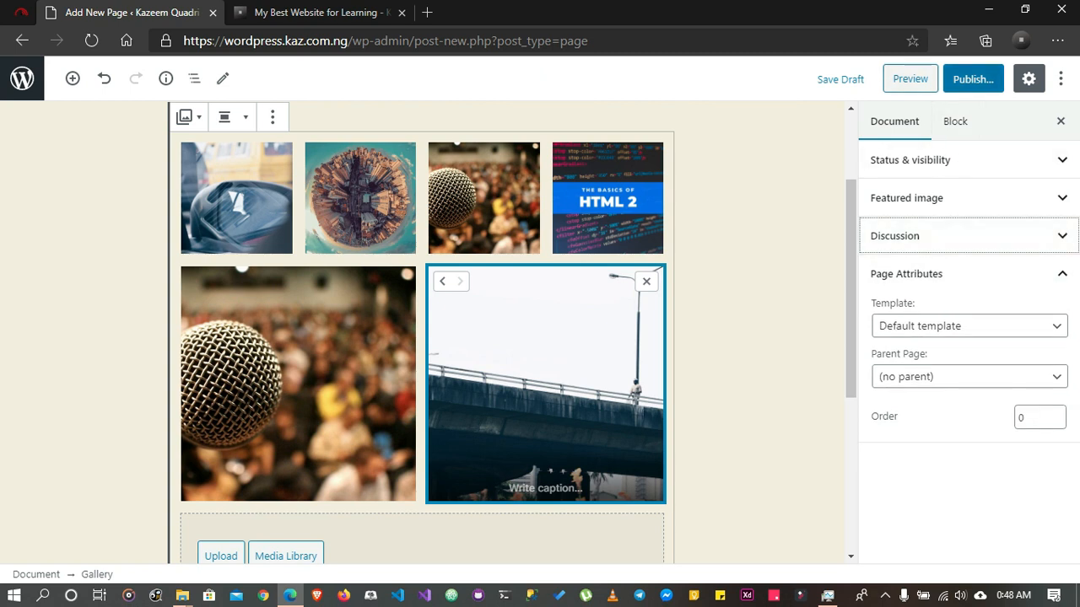
Publish the new gallery page and confirm the pre-publish check
{"action": "left_click", "coordinate": [973, 78]}
{"action": "left_click", "coordinate": [976, 77]}
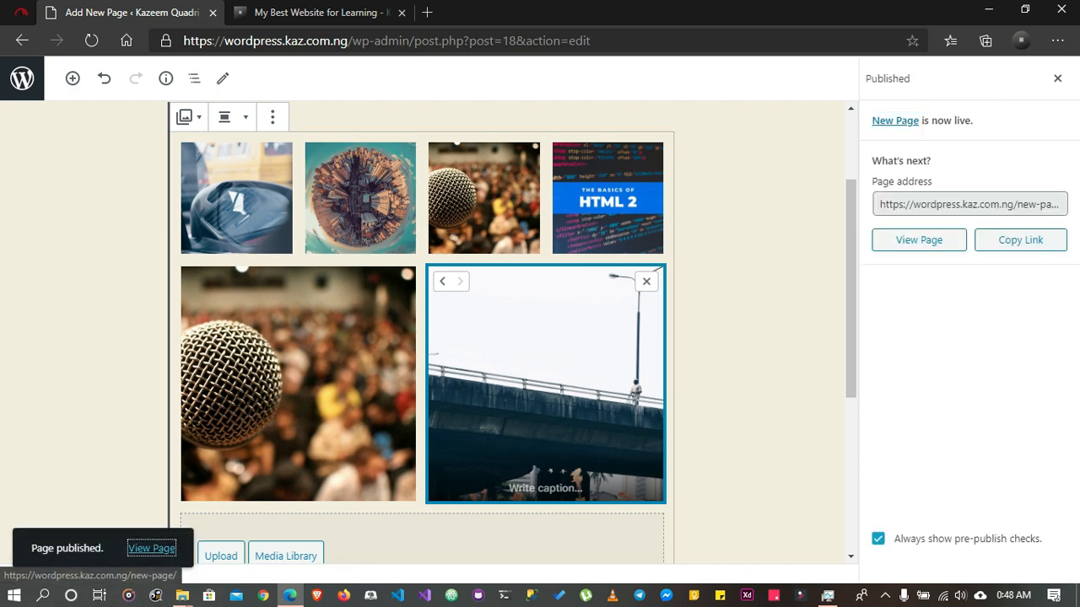
View the published New Page in a separate browser tab, look over its title and image gallery, and close that tab
{"action": "right_click", "coordinate": [152, 548]}
{"action": "left_click", "coordinate": [202, 358]}
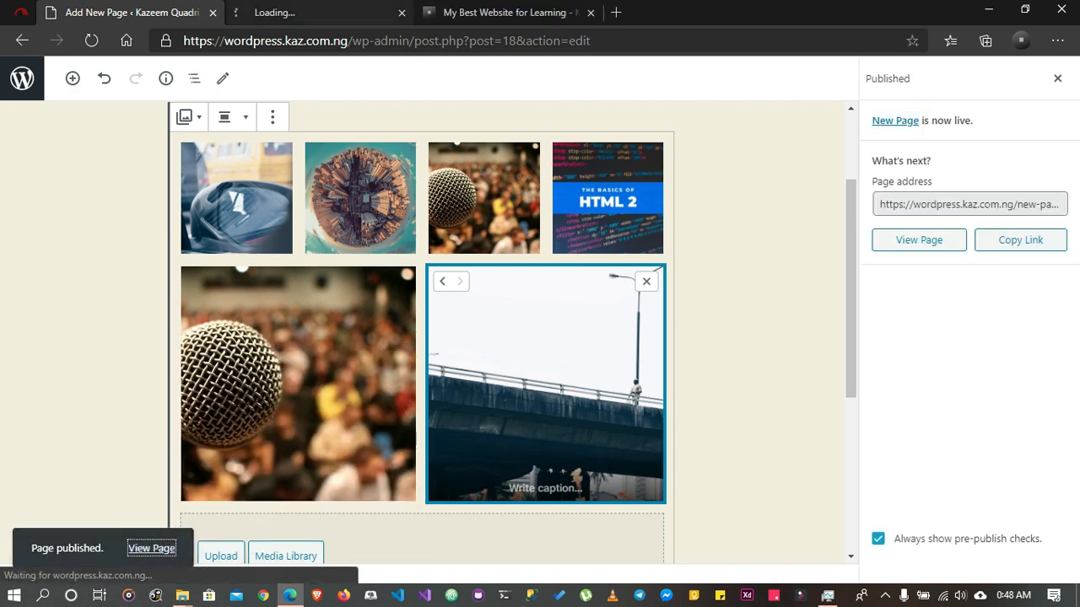
{"action": "left_click", "coordinate": [286, 12]}
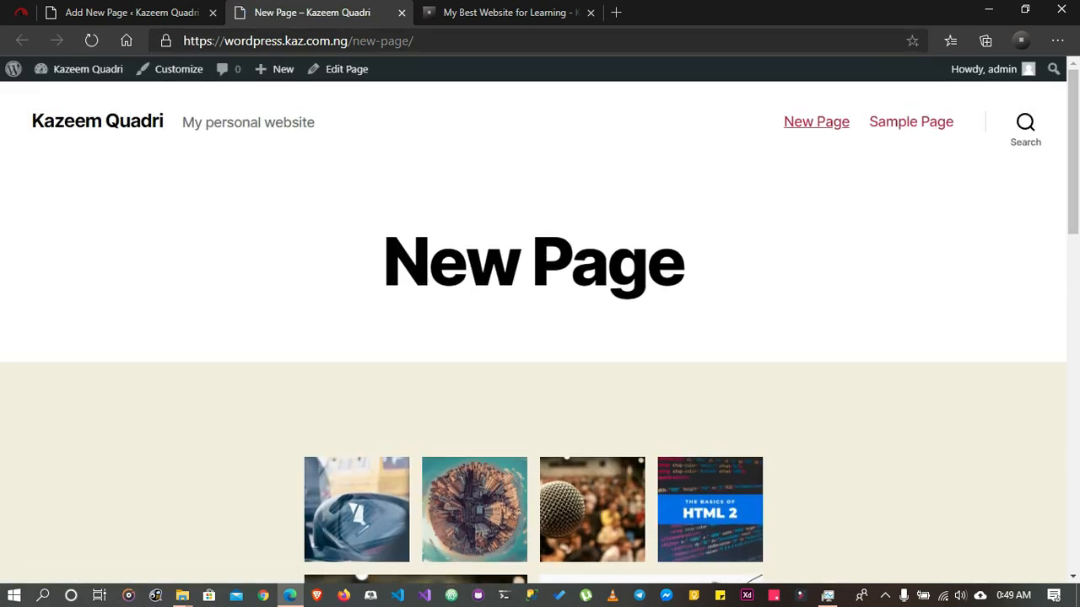
{"action": "scroll", "coordinate": [540, 329], "scroll_direction": "down", "scroll_amount": 8}
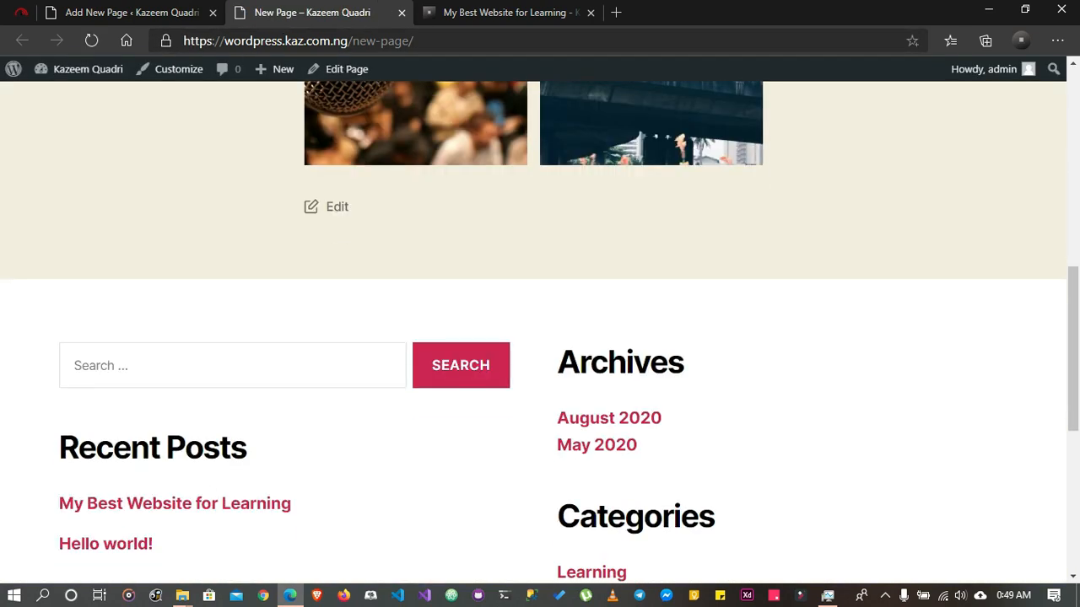
{"action": "scroll", "coordinate": [540, 329], "scroll_direction": "up", "scroll_amount": 5}
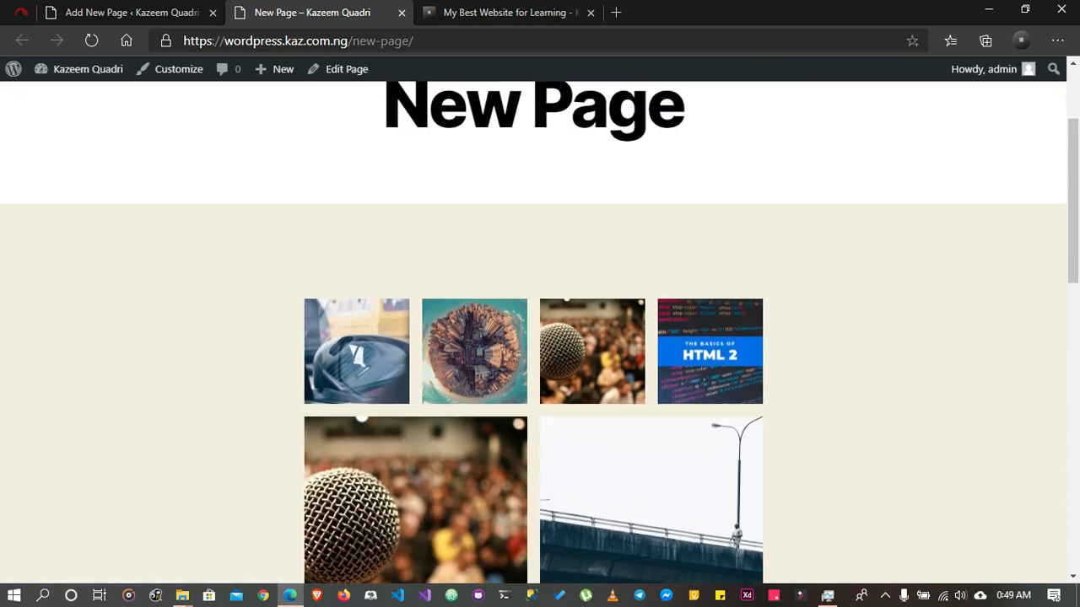
{"action": "scroll", "coordinate": [540, 329], "scroll_direction": "up", "scroll_amount": 2}
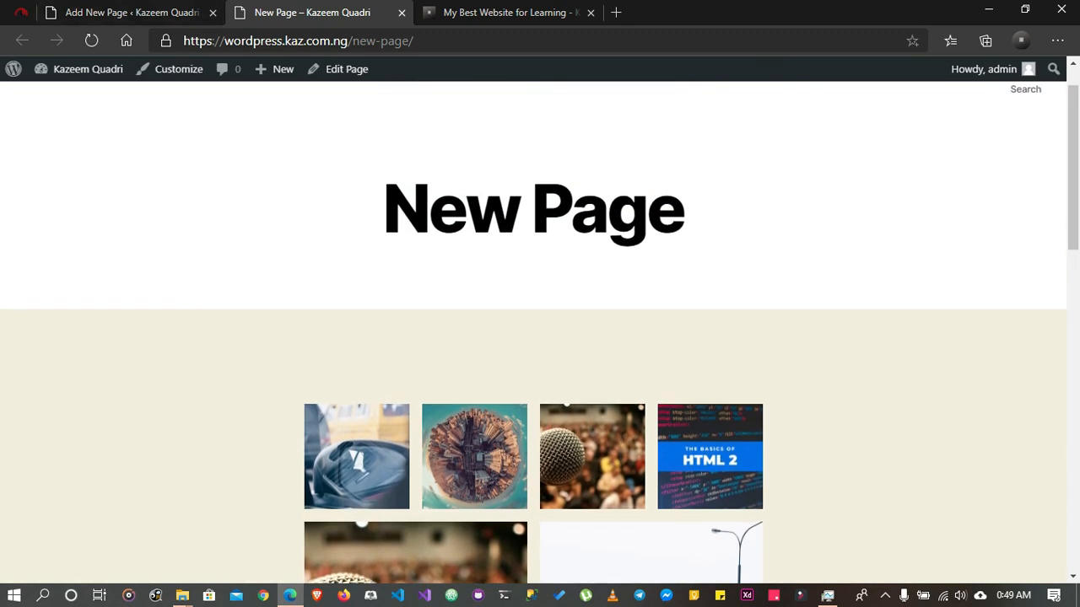
{"action": "left_click", "coordinate": [401, 13]}
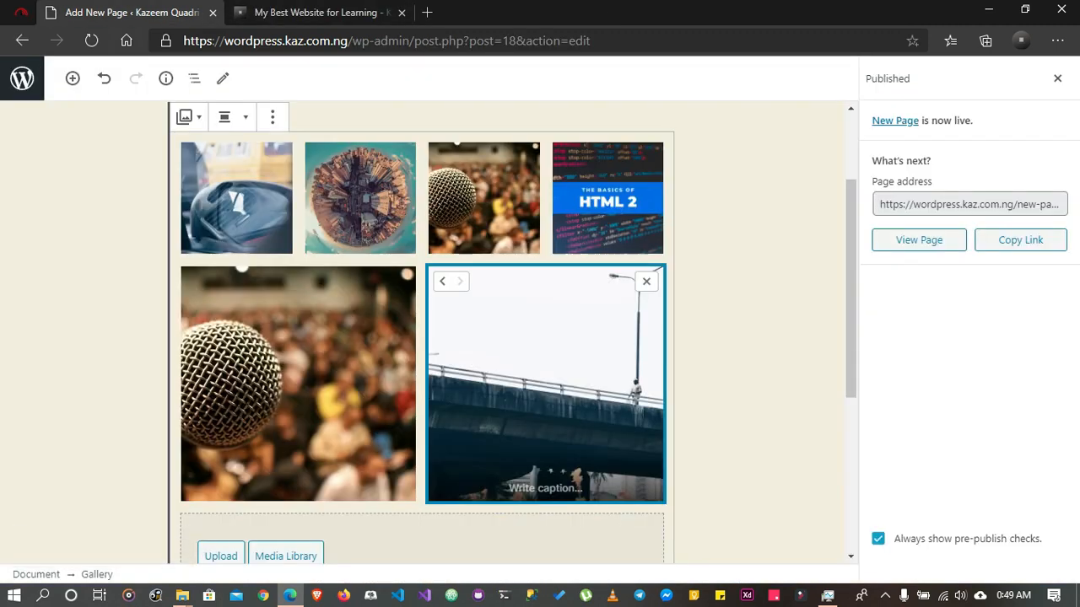
Leave the page editor for the admin area and examine the existing comment on the Comments screen
{"action": "left_click", "coordinate": [22, 79]}
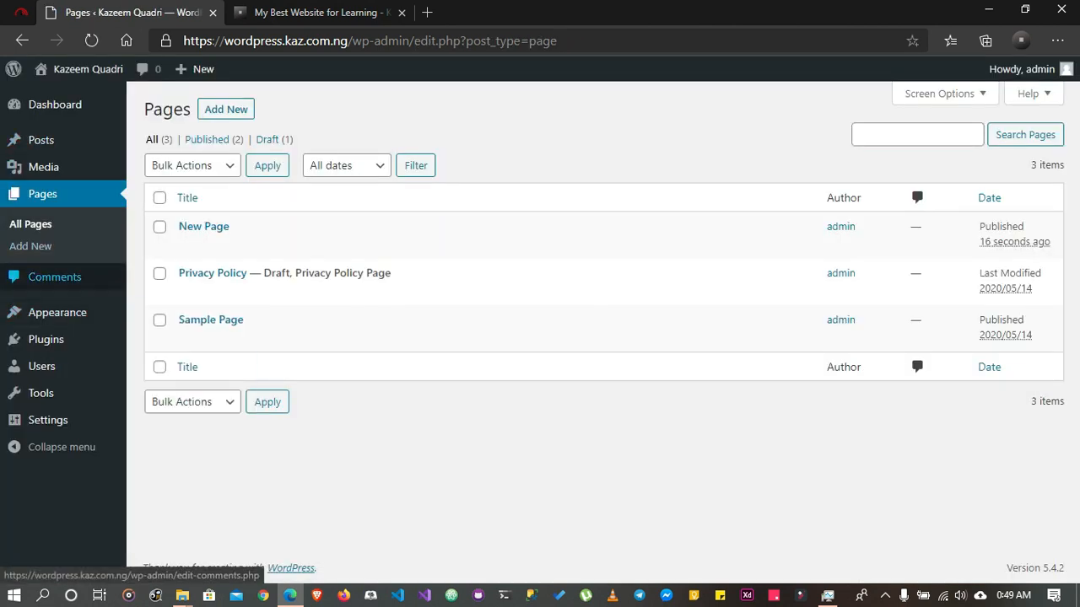
{"action": "left_click", "coordinate": [54, 277]}
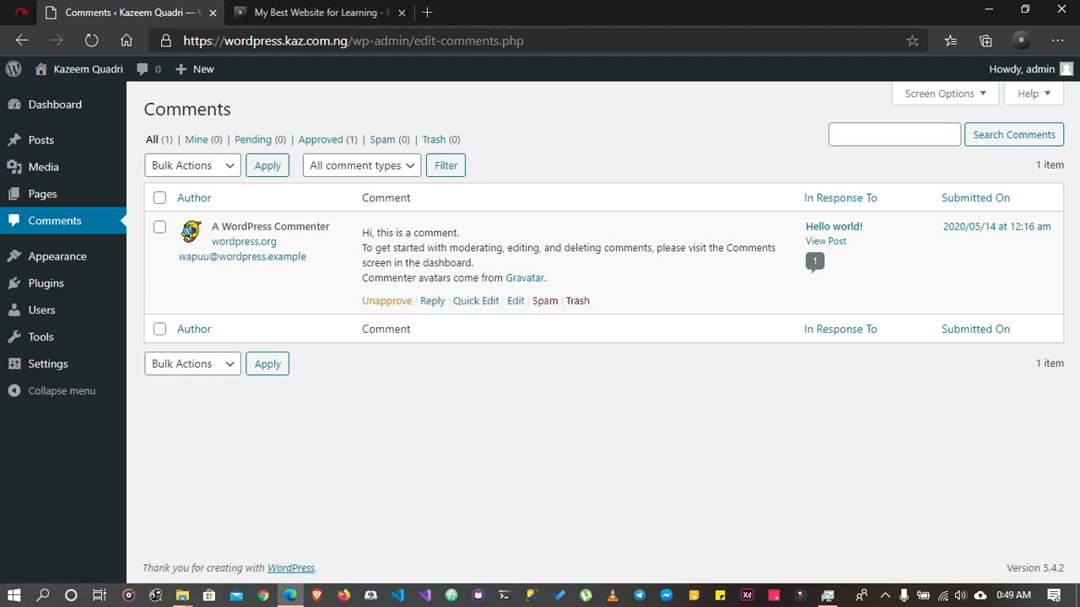
{"action": "left_click_drag", "start_coordinate": [360, 229], "coordinate": [540, 331]}
{"action": "left_click", "coordinate": [539, 331]}
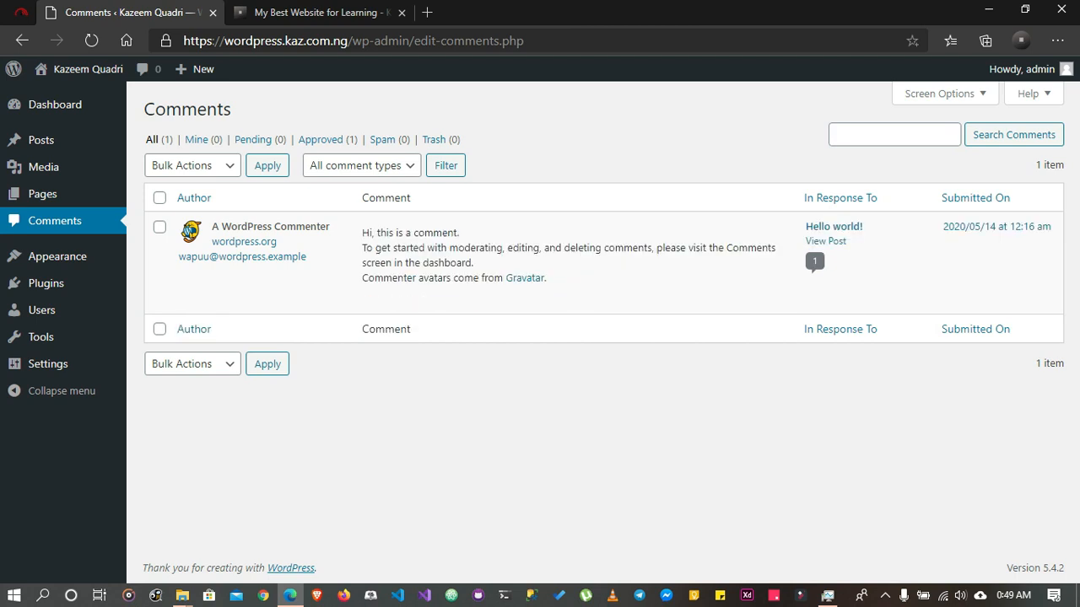
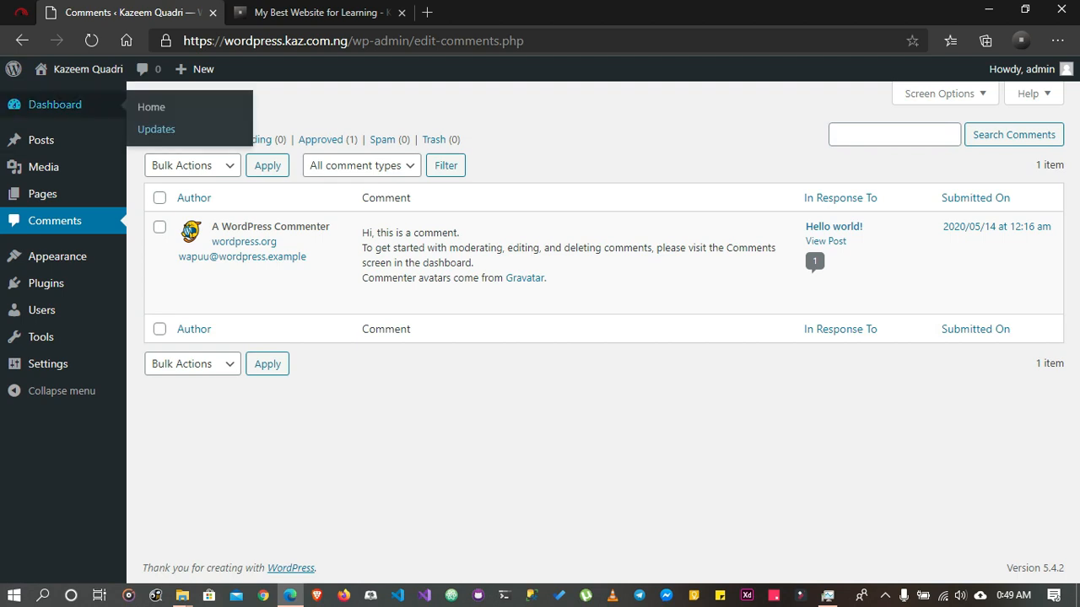
Open the Appearance Themes screen and examine the installed themes
{"action": "mouse_move", "coordinate": [57, 256]}
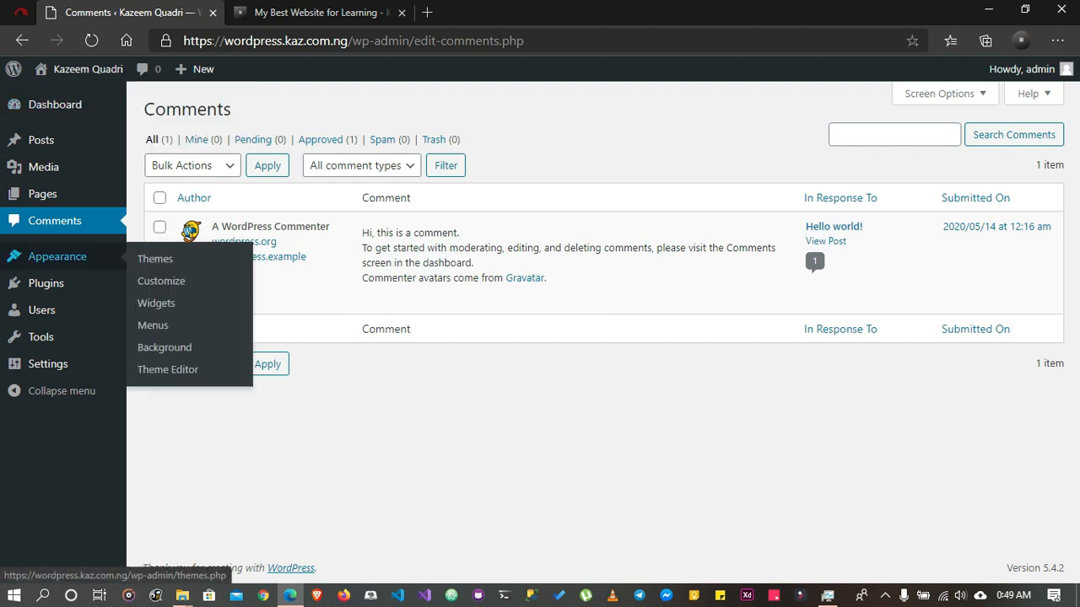
{"action": "left_click", "coordinate": [155, 259]}
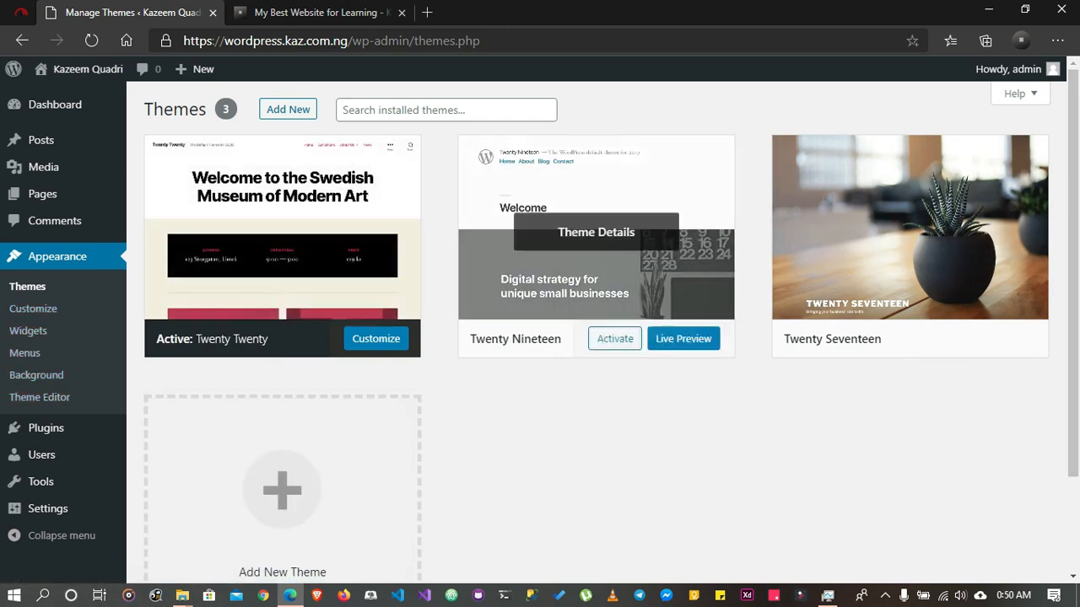
{"action": "left_click_drag", "start_coordinate": [145, 110], "coordinate": [210, 110]}
{"action": "left_click", "coordinate": [212, 113]}
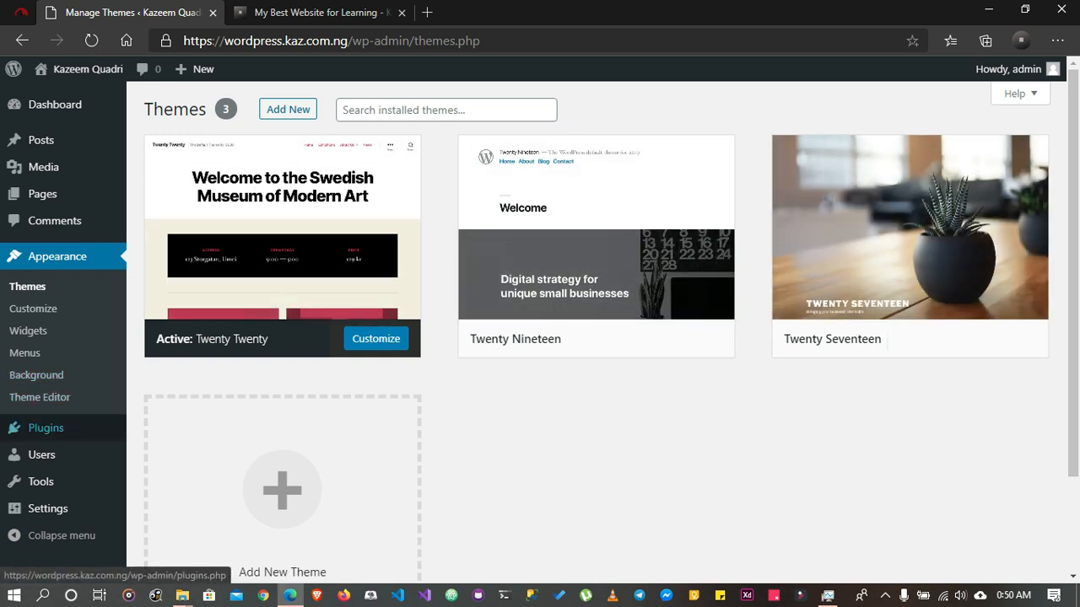
{"action": "mouse_move", "coordinate": [45, 427]}
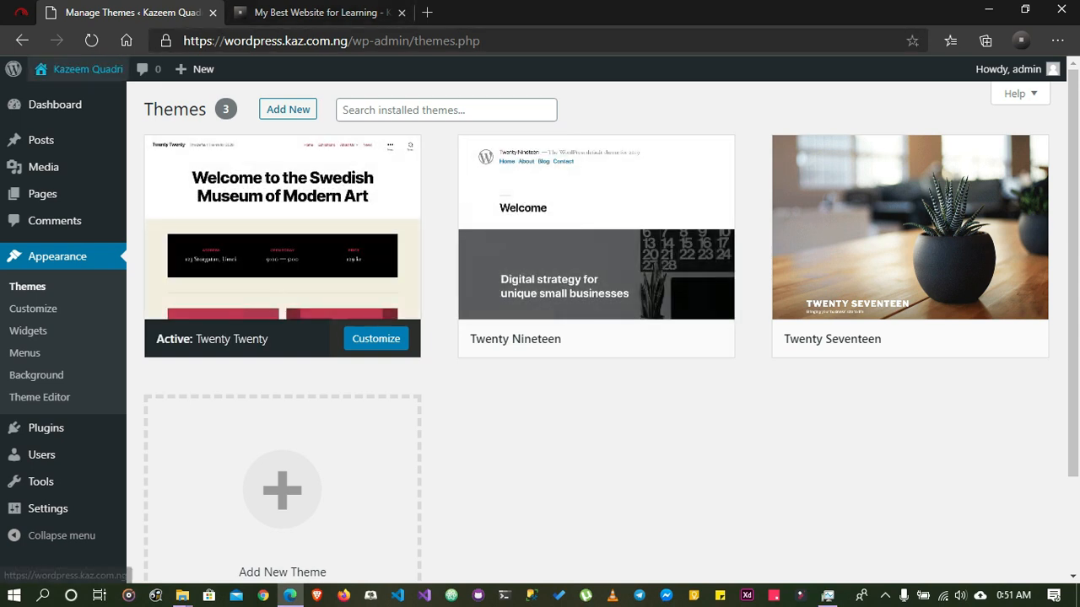
View the site's front page in a separate browser tab, look over its posts, and return to the Themes screen
{"action": "right_click", "coordinate": [115, 75]}
{"action": "left_click", "coordinate": [186, 93]}
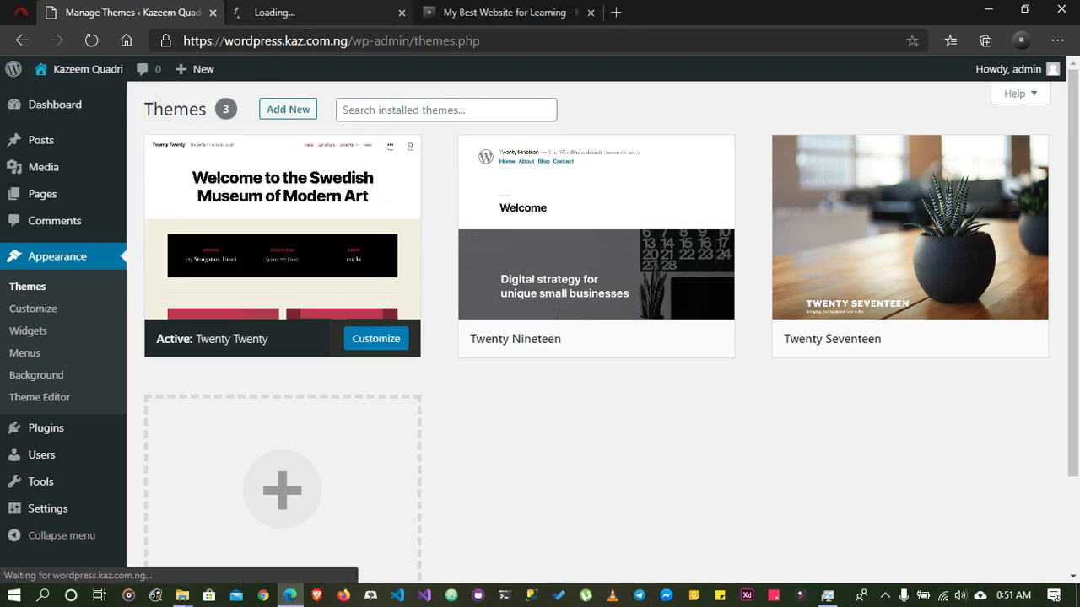
{"action": "left_click", "coordinate": [304, 13]}
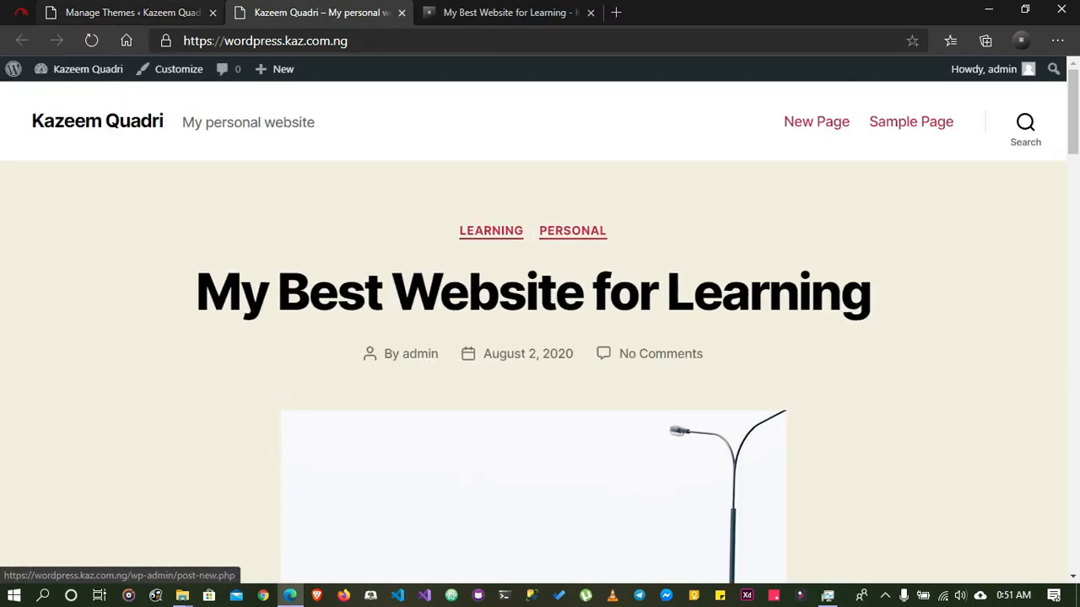
{"action": "scroll", "coordinate": [534, 338], "scroll_direction": "down", "scroll_amount": 15}
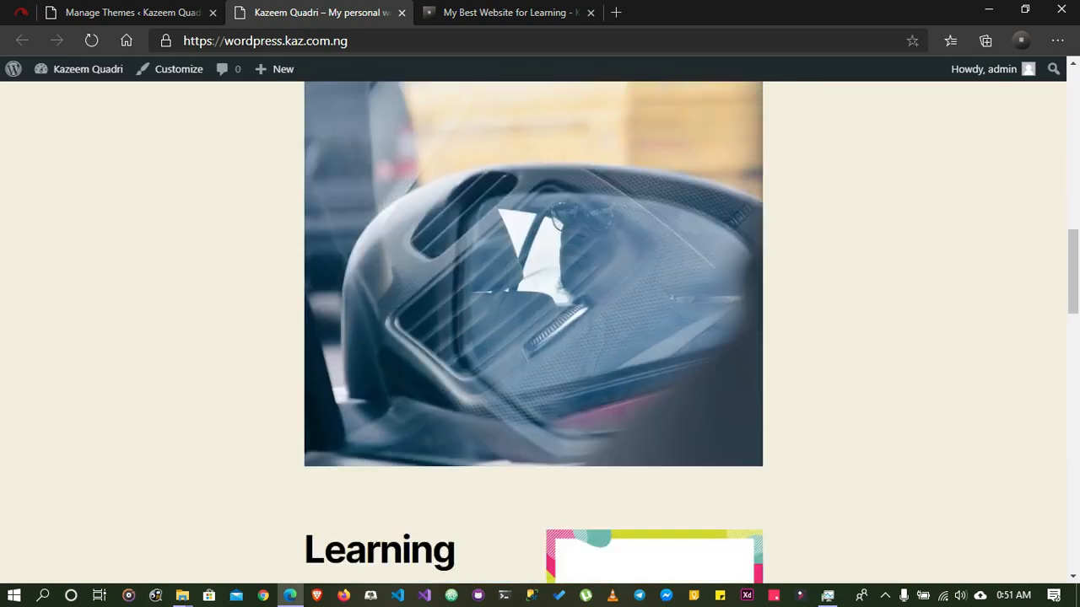
{"action": "scroll", "coordinate": [533, 337], "scroll_direction": "up", "scroll_amount": 12}
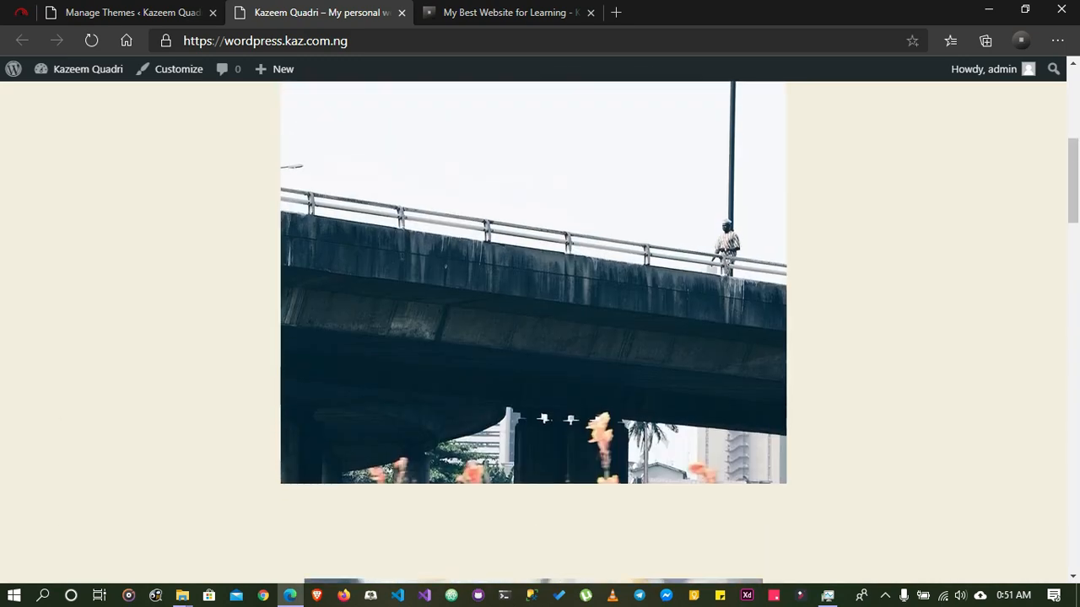
{"action": "scroll", "coordinate": [533, 337], "scroll_direction": "down", "scroll_amount": 3}
{"action": "left_click", "coordinate": [131, 12]}
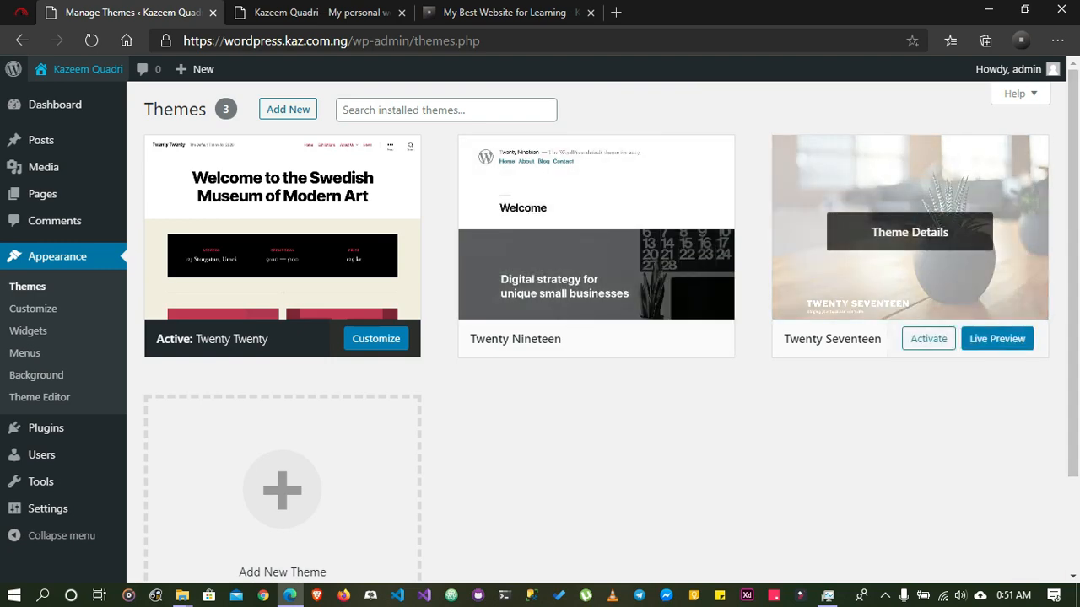
Delete the Twenty Seventeen theme from its theme details and confirm the deletion
{"action": "left_click", "coordinate": [909, 232]}
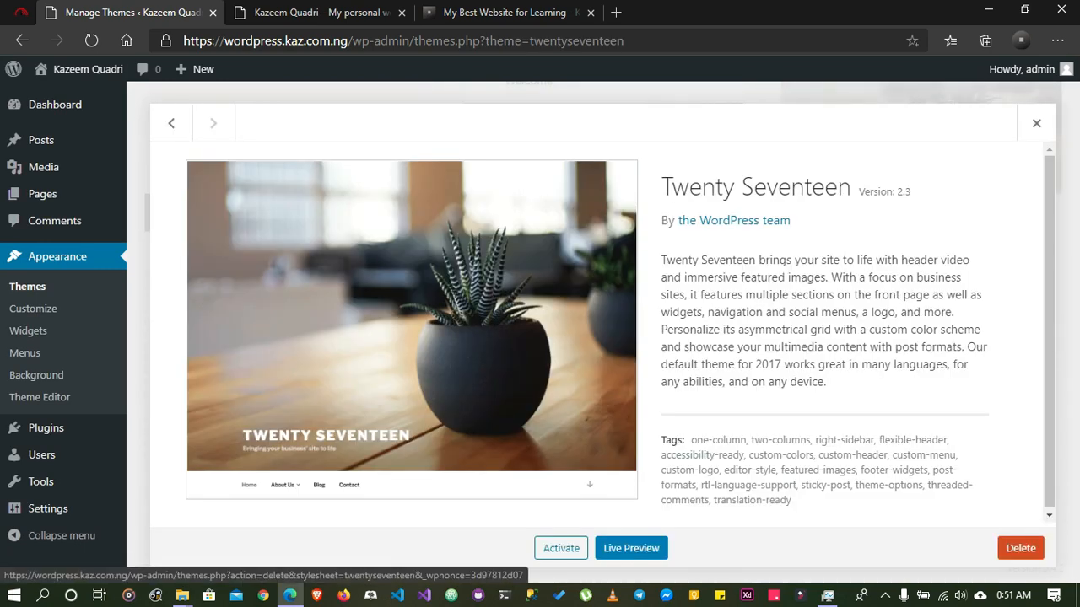
{"action": "left_click", "coordinate": [1020, 549]}
{"action": "left_click", "coordinate": [615, 152]}
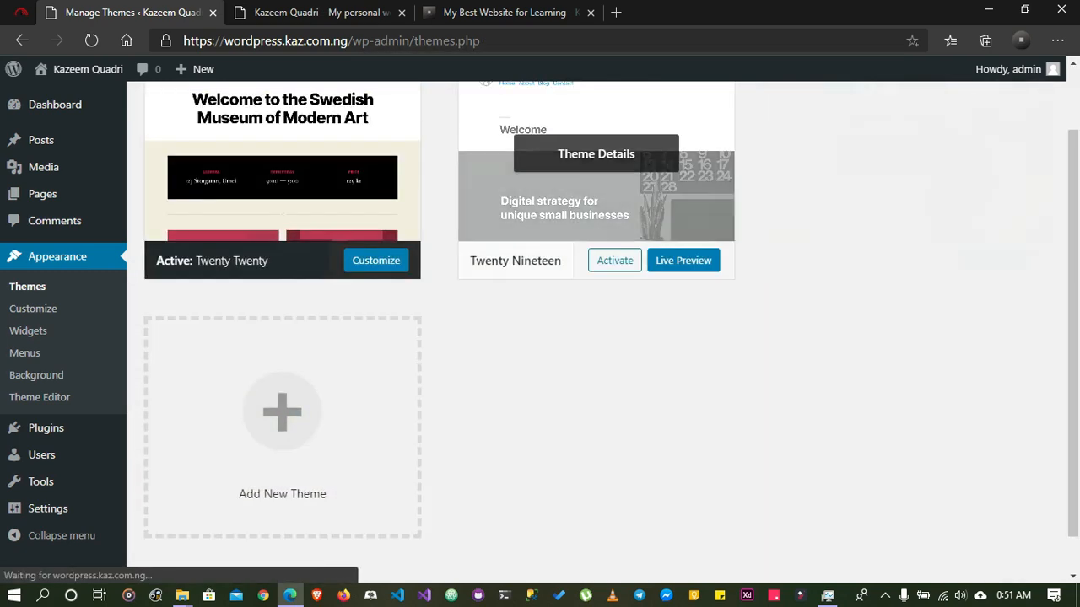
{"action": "right_click", "coordinate": [406, 421]}
{"action": "left_click", "coordinate": [430, 446]}
Delete the Twenty Nineteen theme, confirming the deletion, and open the screen for adding new themes
{"action": "left_click", "coordinate": [602, 236]}
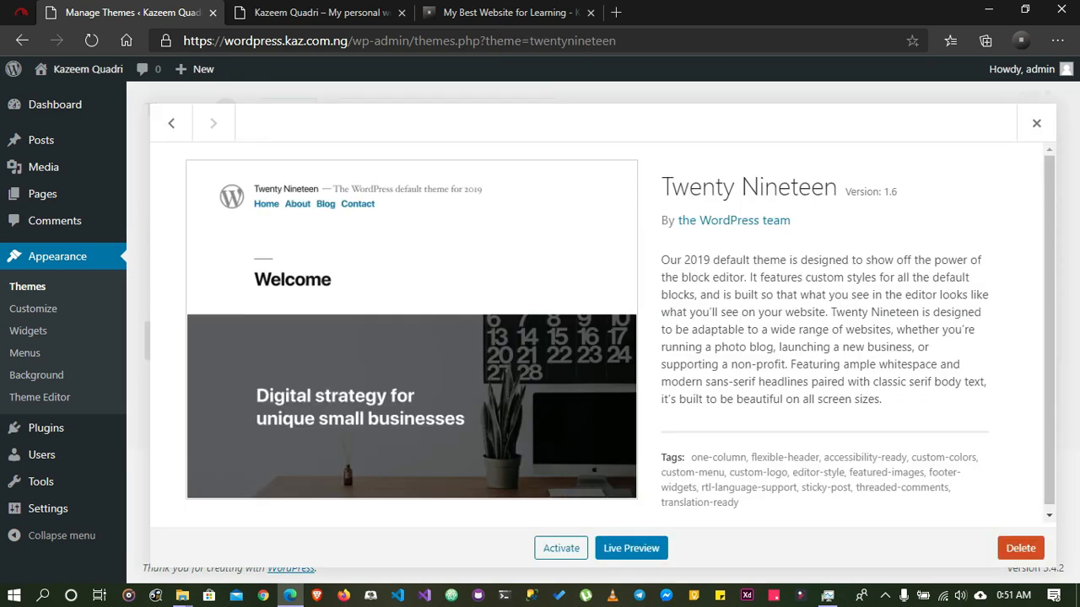
{"action": "left_click", "coordinate": [1021, 548]}
{"action": "key", "text": "Return"}
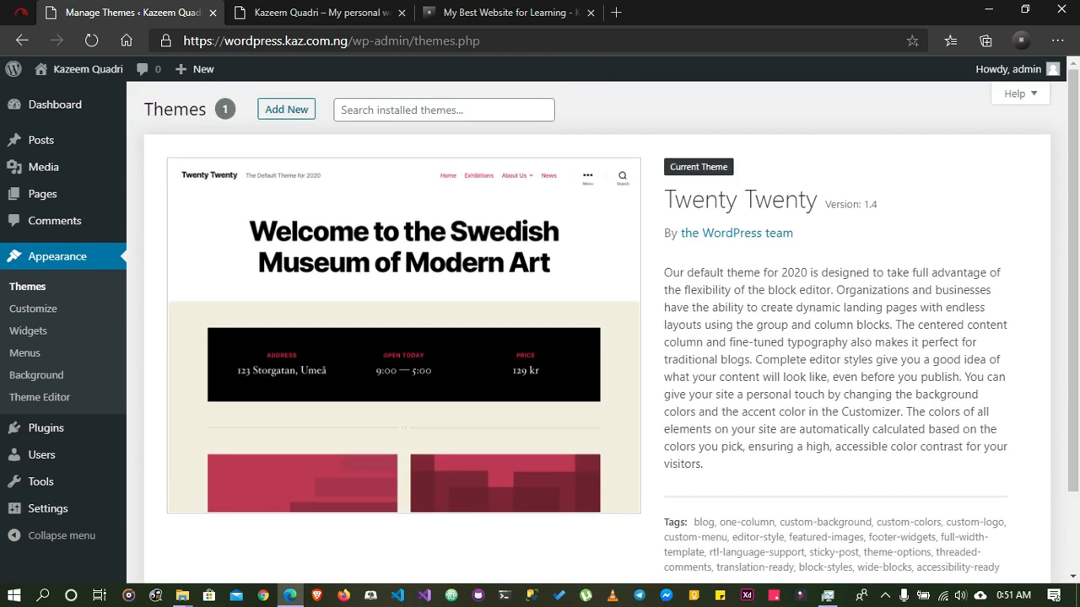
{"action": "left_click", "coordinate": [286, 109]}
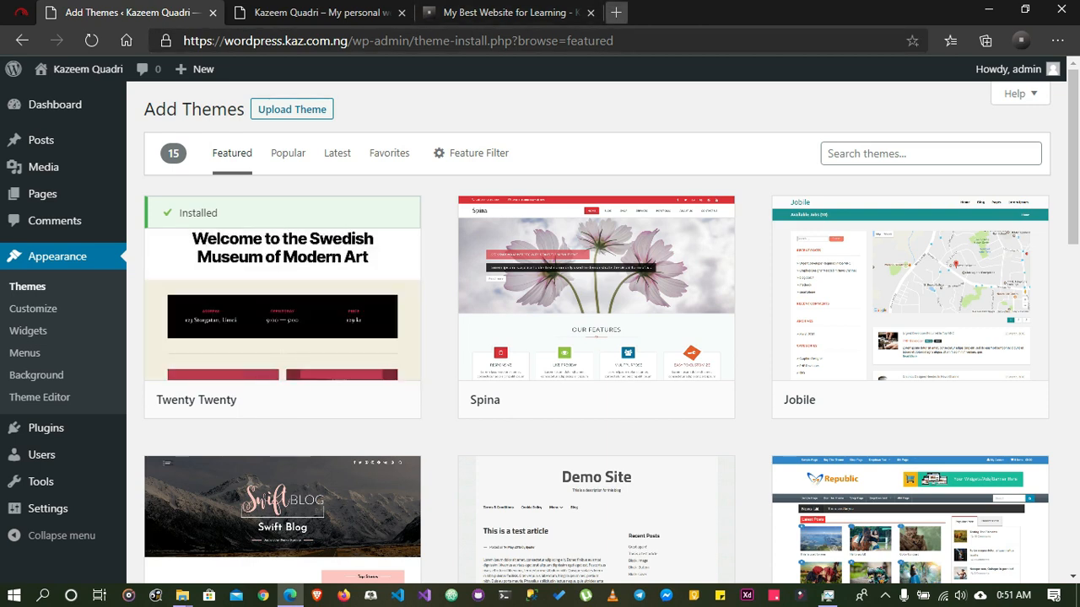
Load wordpress.org in a new browser tab and look over its home page
{"action": "left_click", "coordinate": [616, 12]}
{"action": "type", "text": "wordpre"}
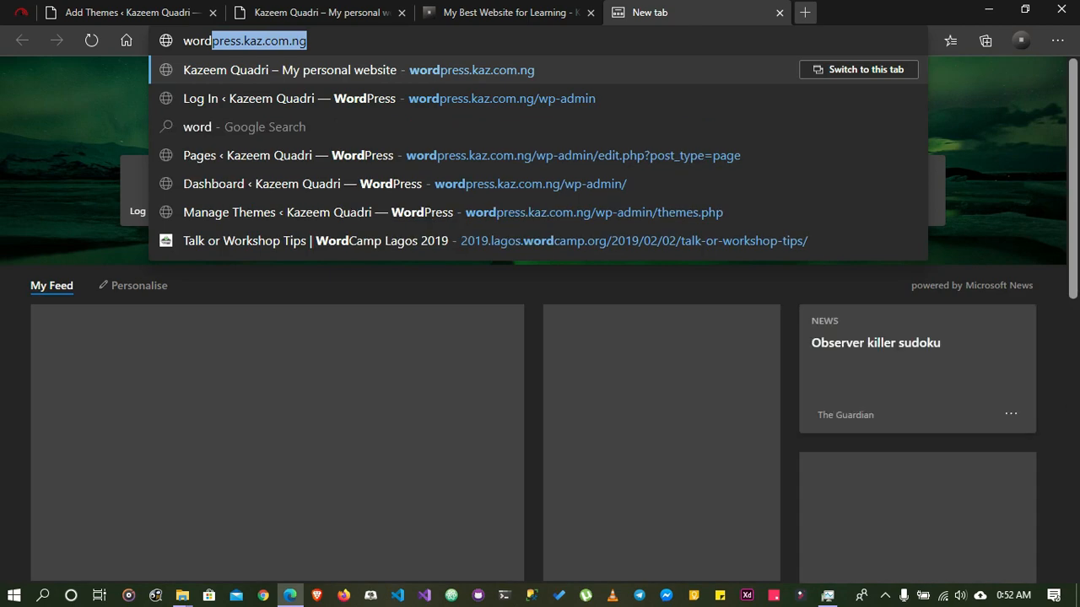
{"action": "type", "text": "ss"}
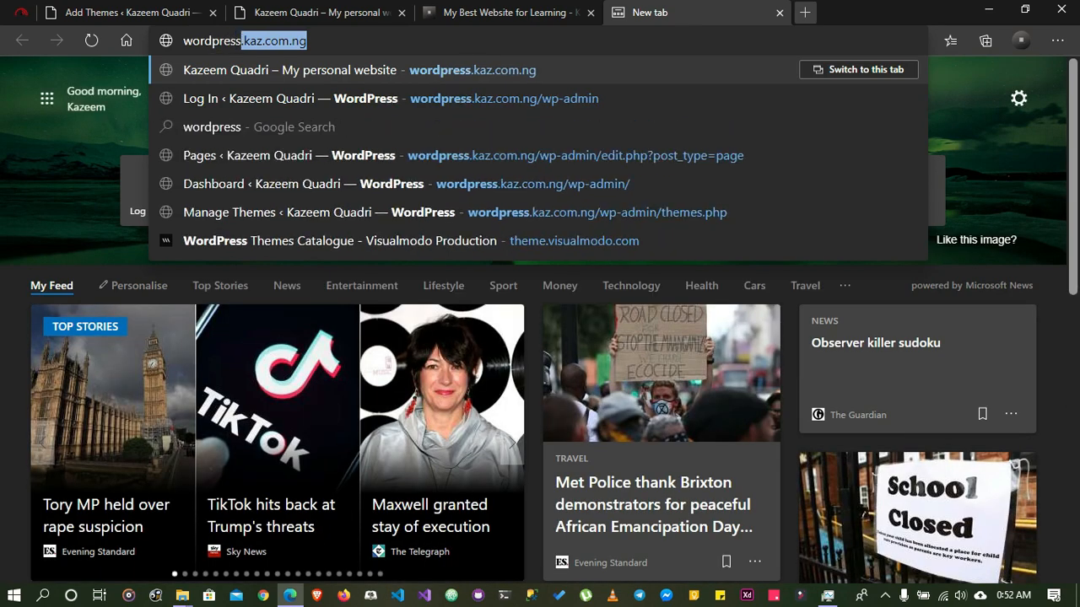
{"action": "type", "text": ".org"}
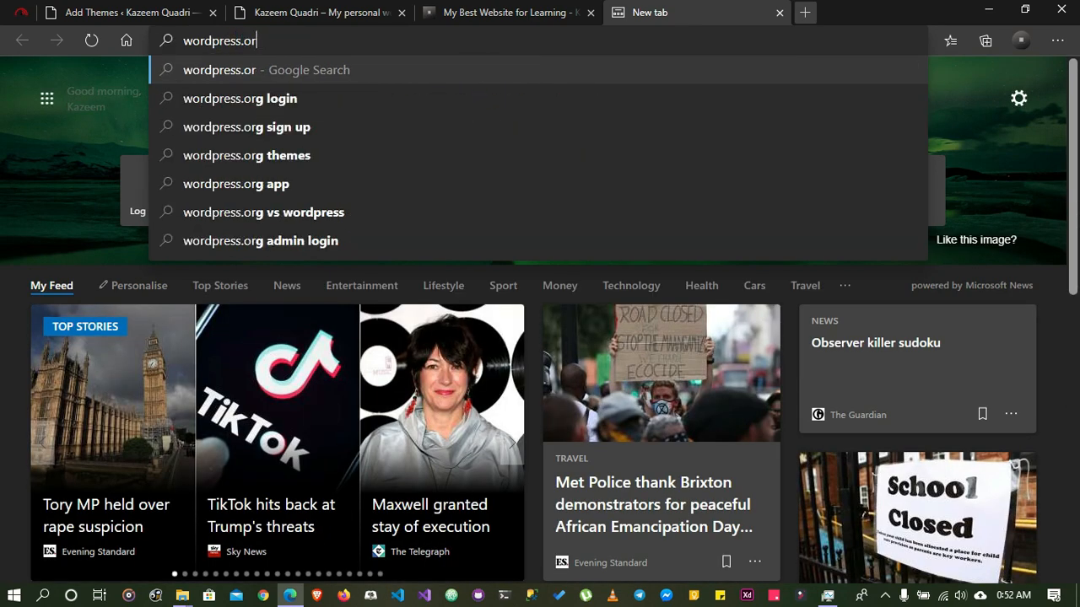
{"action": "key", "text": "Return"}
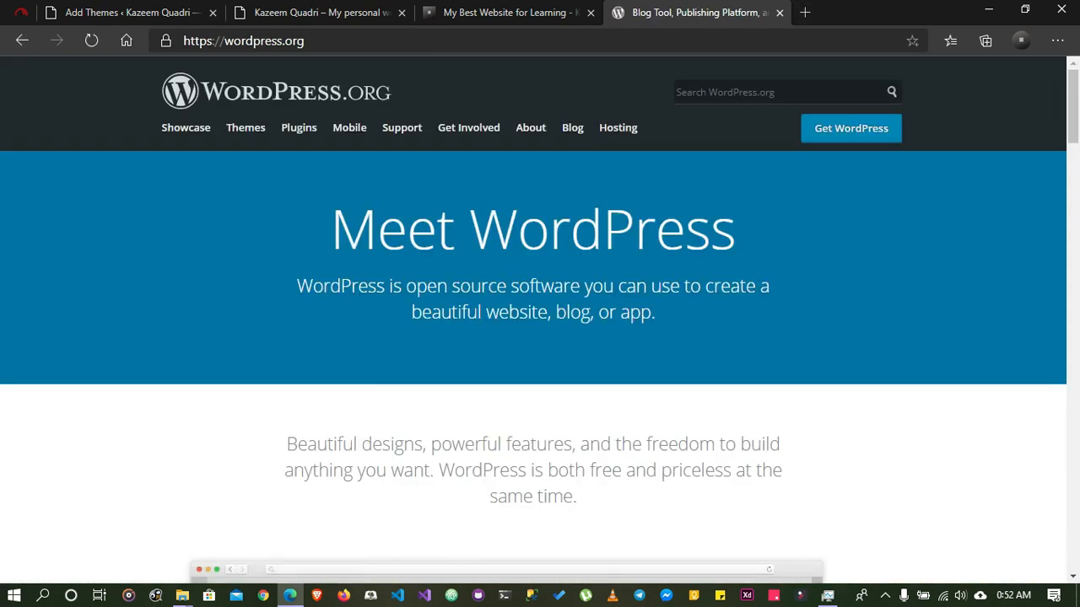
{"action": "scroll", "coordinate": [540, 321], "scroll_direction": "down", "scroll_amount": 4}
{"action": "scroll", "coordinate": [540, 320], "scroll_direction": "down", "scroll_amount": 10}
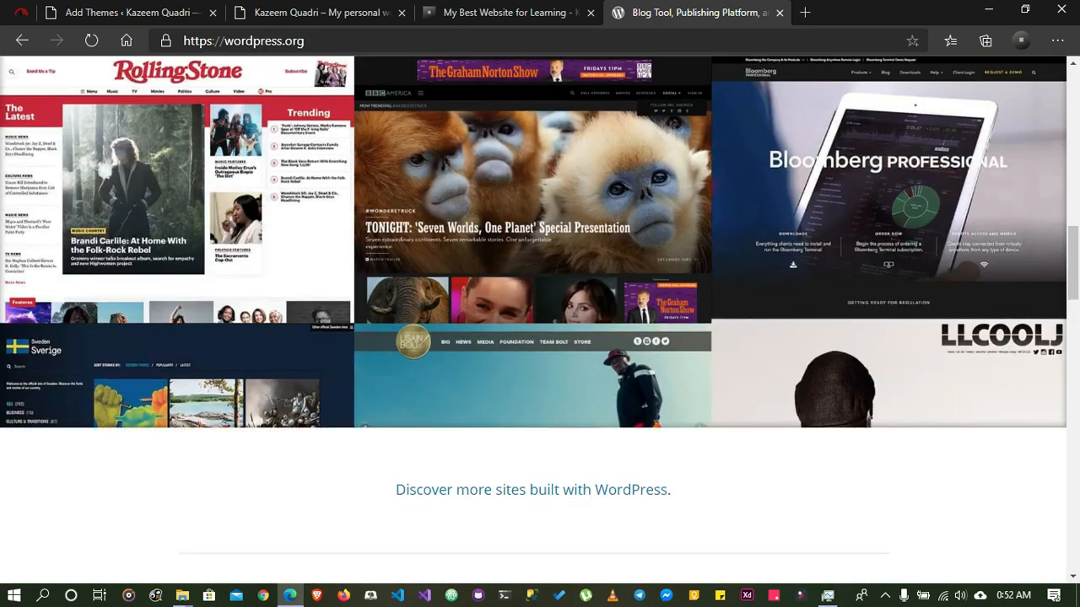
{"action": "scroll", "coordinate": [540, 321], "scroll_direction": "down", "scroll_amount": 10}
{"action": "scroll", "coordinate": [540, 320], "scroll_direction": "up", "scroll_amount": 1}
{"action": "scroll", "coordinate": [539, 320], "scroll_direction": "up", "scroll_amount": 20}
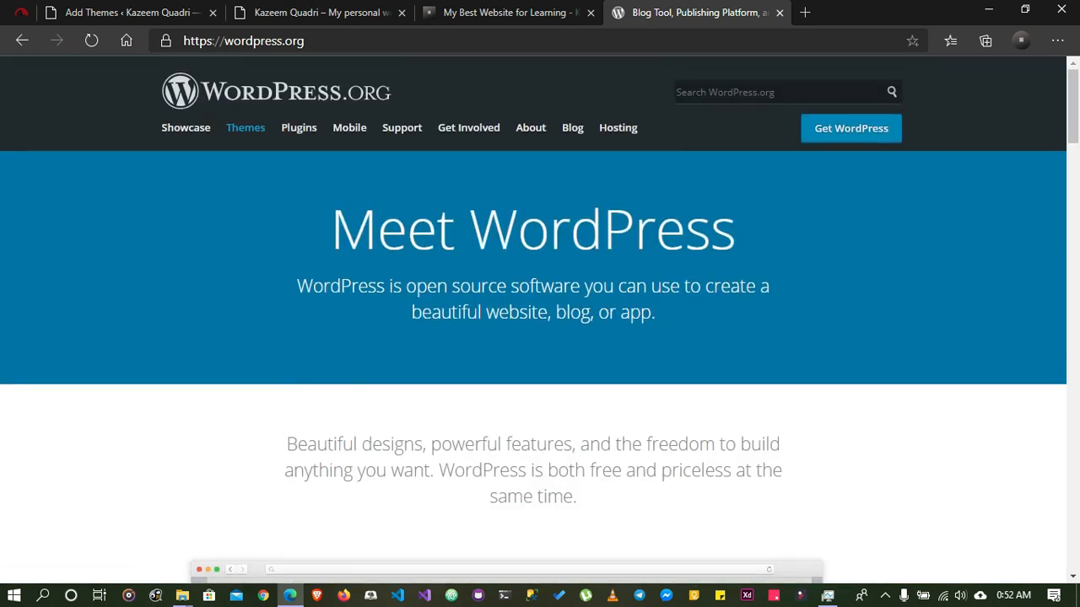
Open the WordPress.org themes directory and look through its popular themes
{"action": "left_click", "coordinate": [245, 128]}
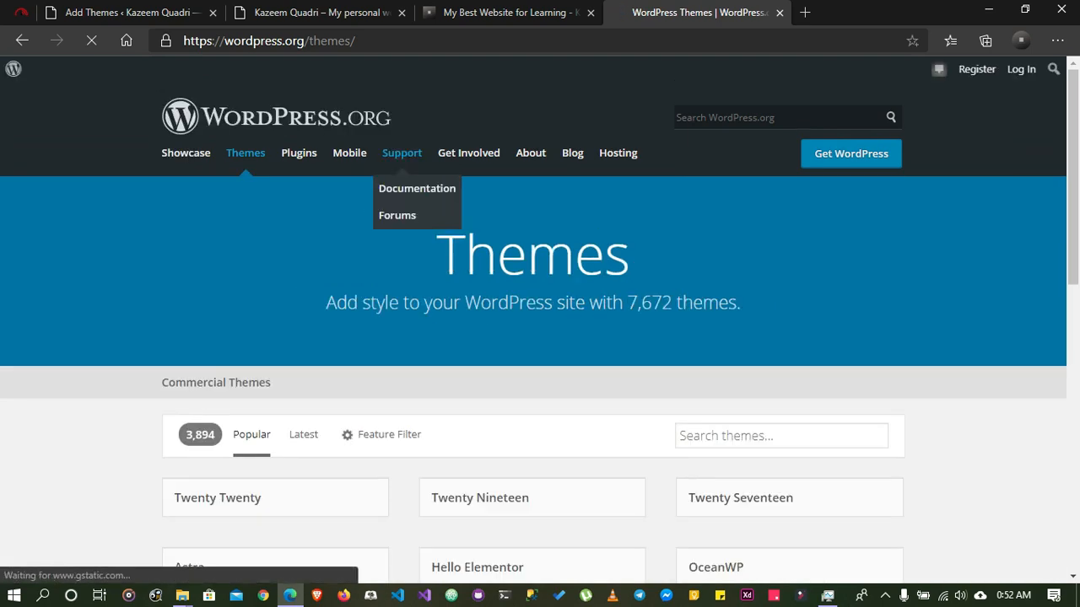
{"action": "scroll", "coordinate": [399, 215], "scroll_direction": "down", "scroll_amount": 2}
{"action": "scroll", "coordinate": [540, 334], "scroll_direction": "down", "scroll_amount": 2}
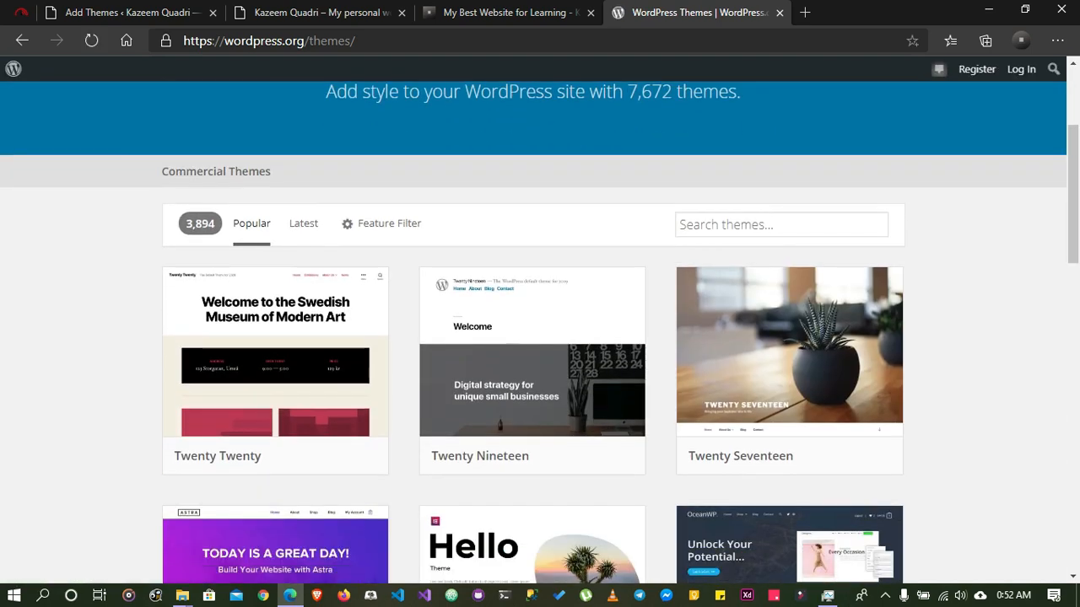
{"action": "scroll", "coordinate": [540, 334], "scroll_direction": "down", "scroll_amount": 2}
{"action": "scroll", "coordinate": [788, 211], "scroll_direction": "down", "scroll_amount": 1}
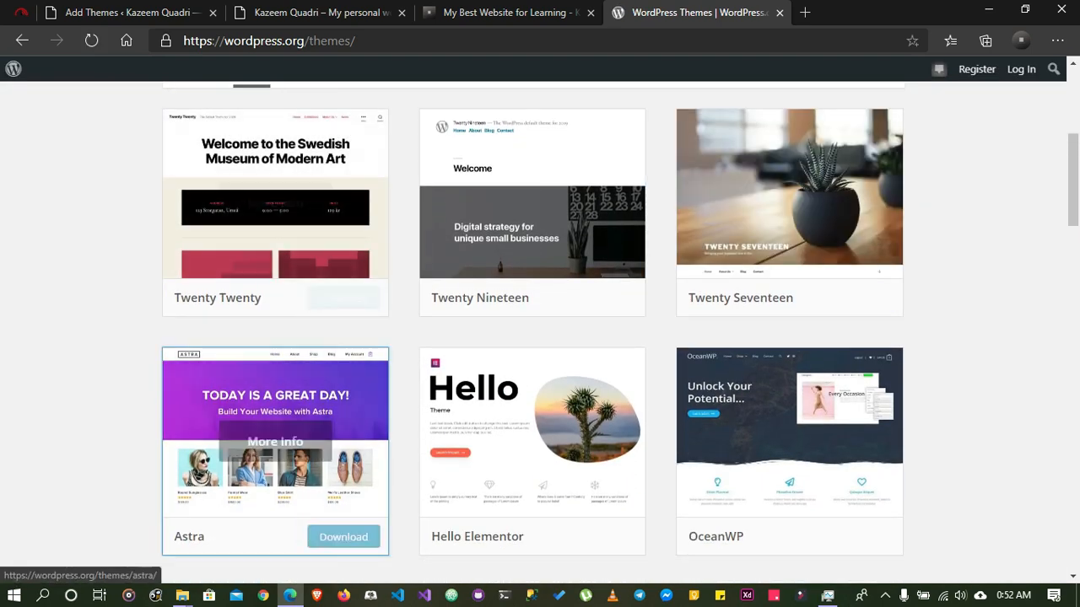
Return to the site's Add Themes screen and search the available themes for oceanwp
{"action": "left_click", "coordinate": [313, 12]}
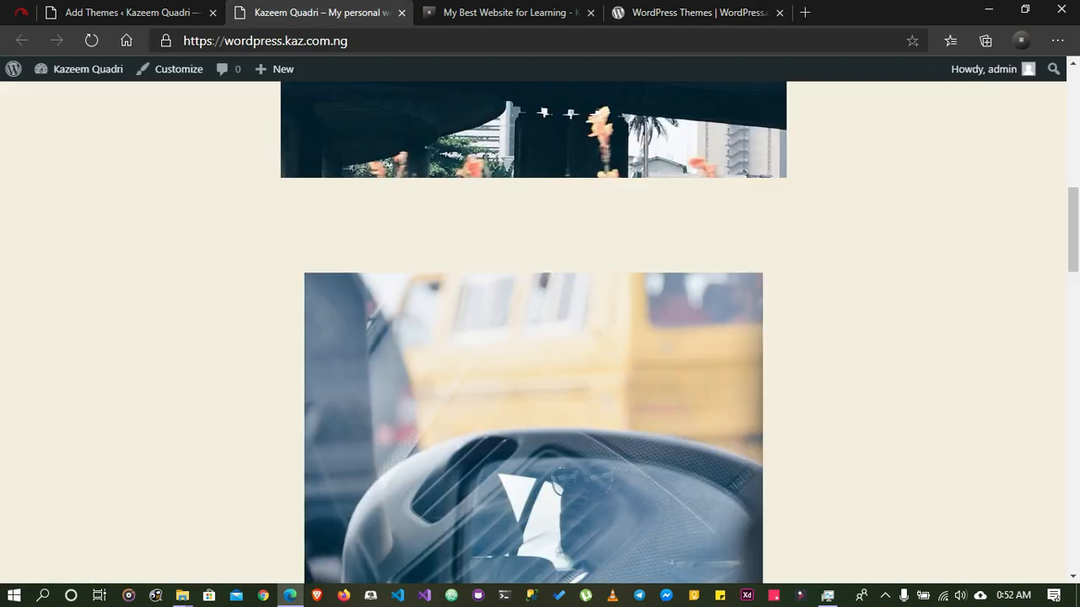
{"action": "left_click", "coordinate": [132, 13]}
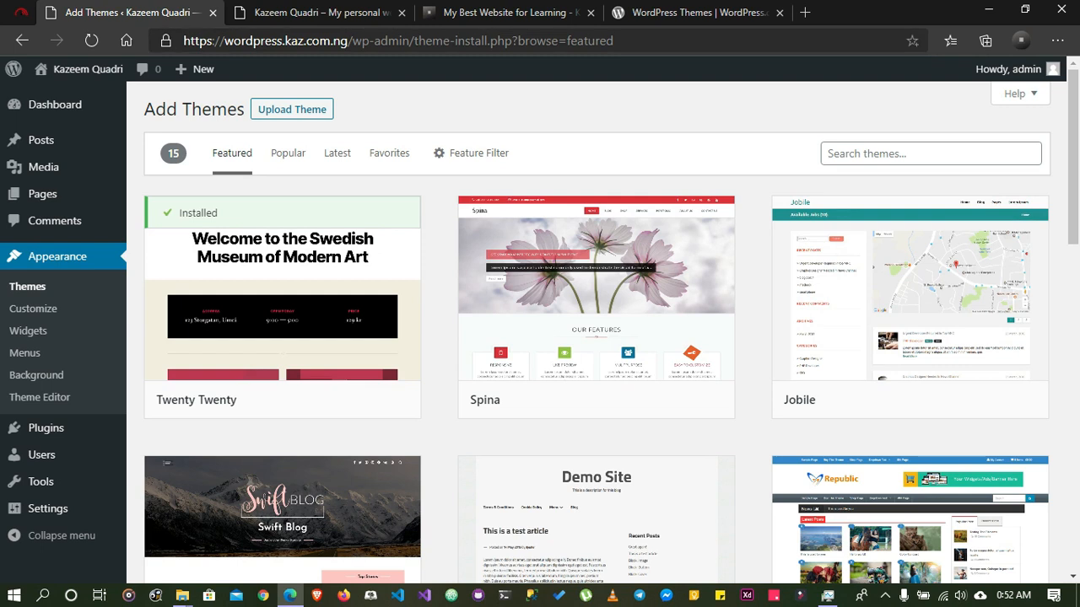
{"action": "left_click", "coordinate": [918, 154]}
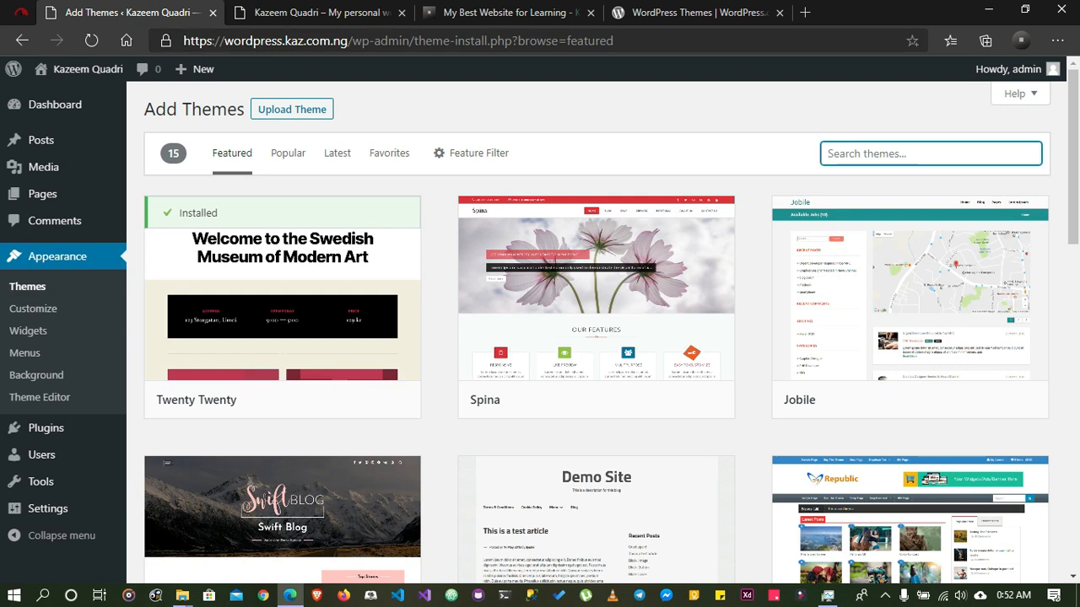
{"action": "type", "text": "o"}
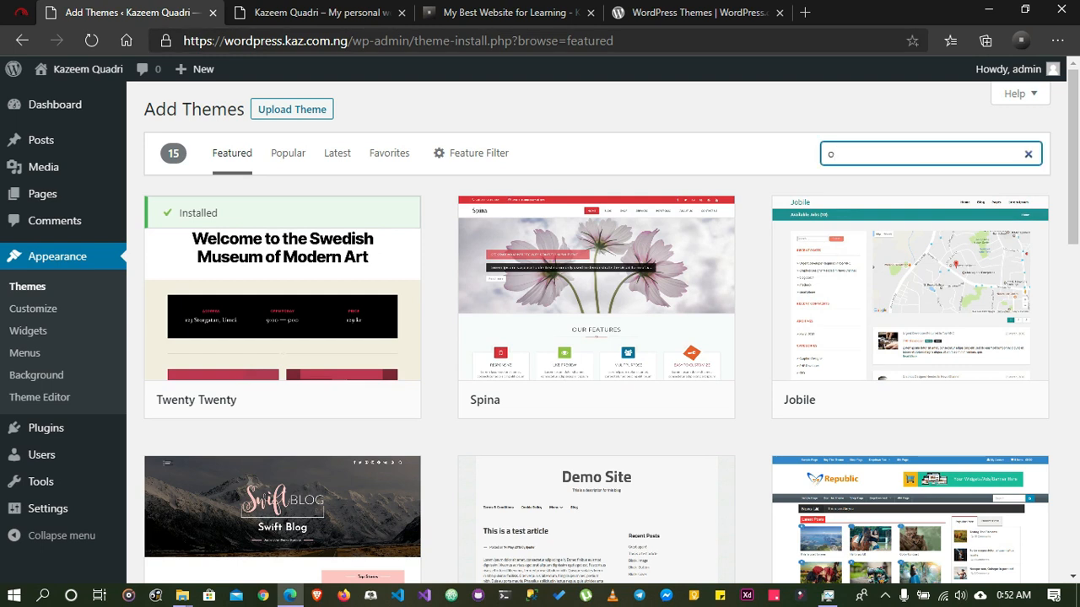
{"action": "type", "text": "ceanwp"}
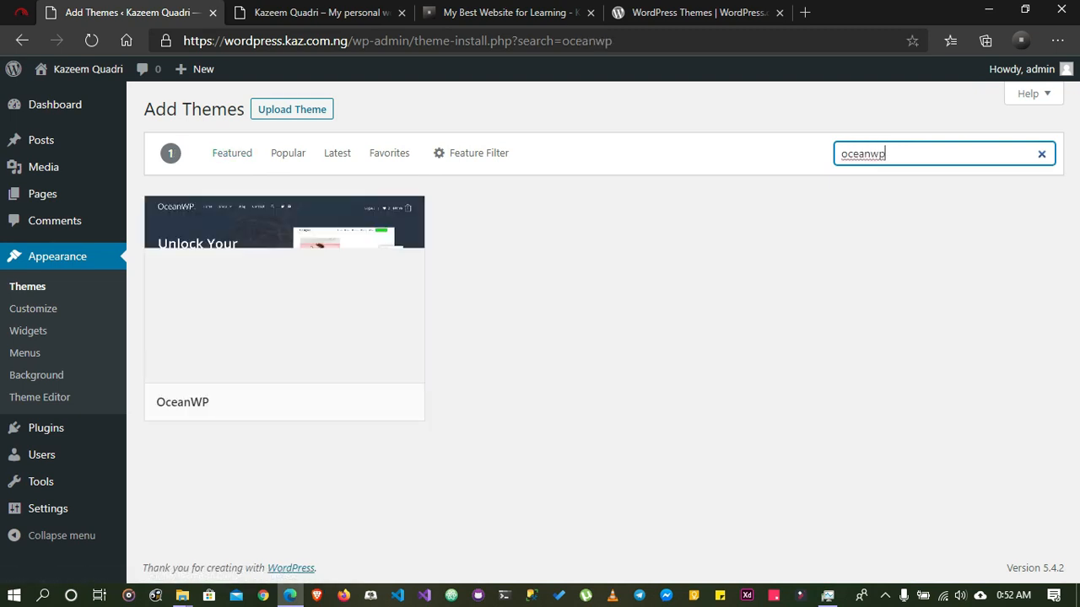
Switch back to the WordPress.org themes directory and search it for oceanwp
{"action": "left_click", "coordinate": [700, 13]}
{"action": "scroll", "coordinate": [785, 283], "scroll_direction": "up", "scroll_amount": 2}
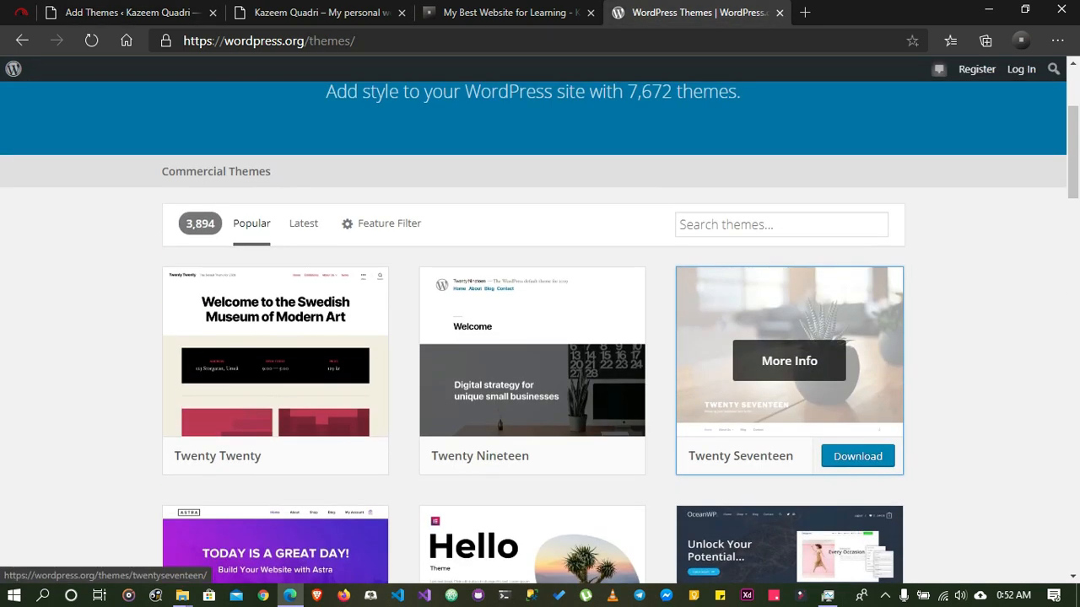
{"action": "left_click", "coordinate": [782, 224]}
{"action": "type", "text": "oc"}
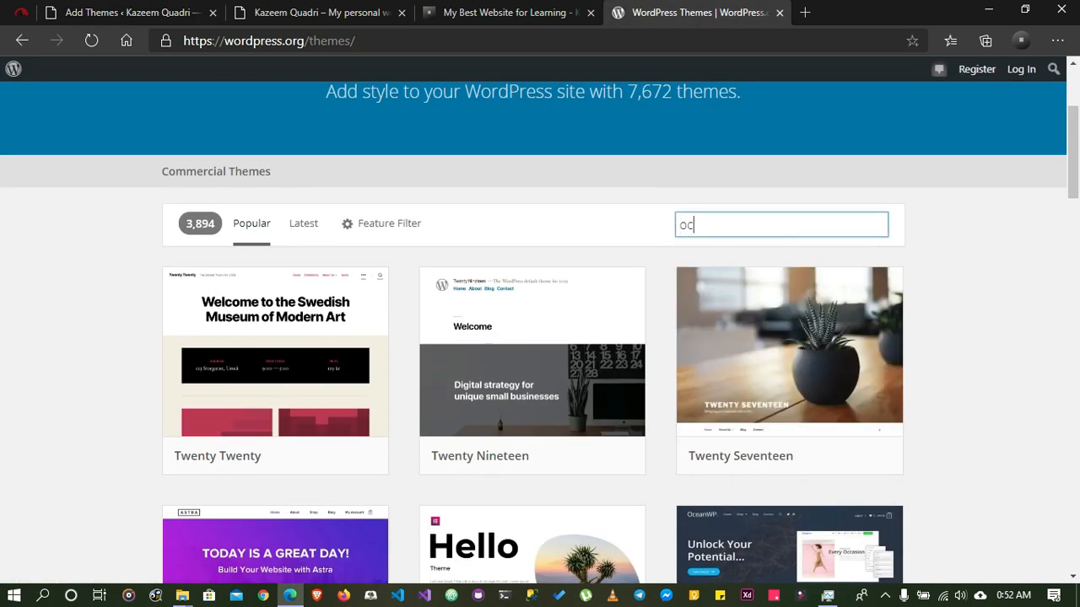
{"action": "type", "text": "eanwp"}
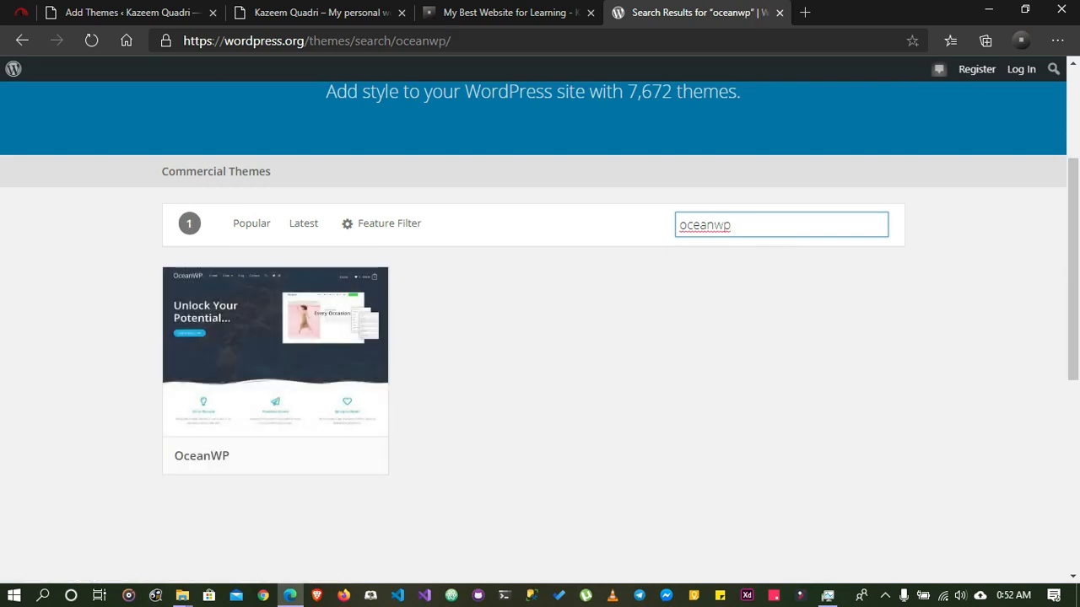
Replace the WordPress.org theme search with hello and look through the matching themes
{"action": "key", "text": "ctrl+a"}
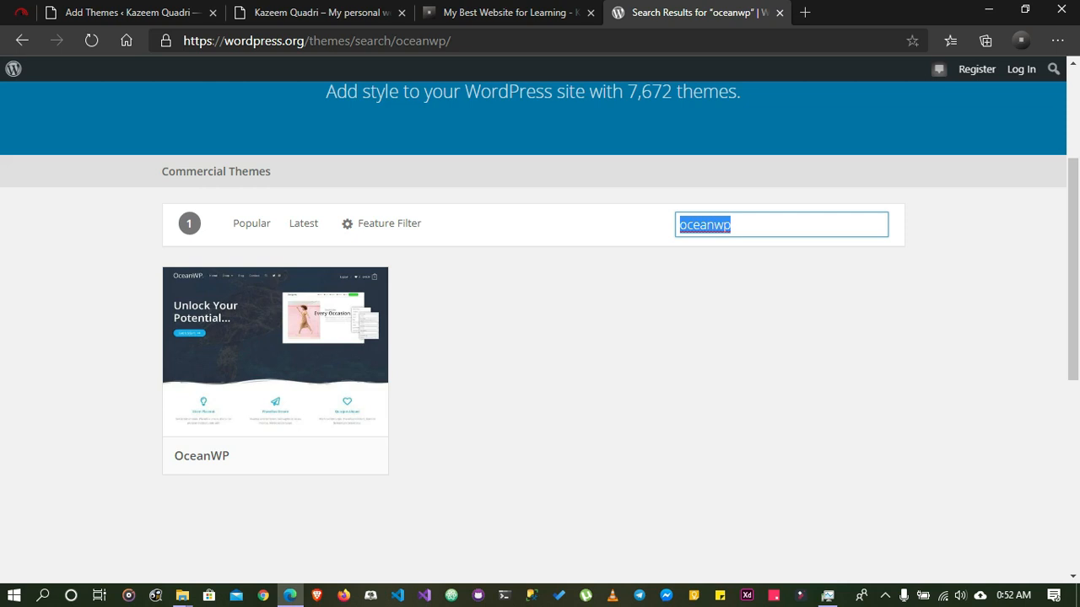
{"action": "type", "text": "hello"}
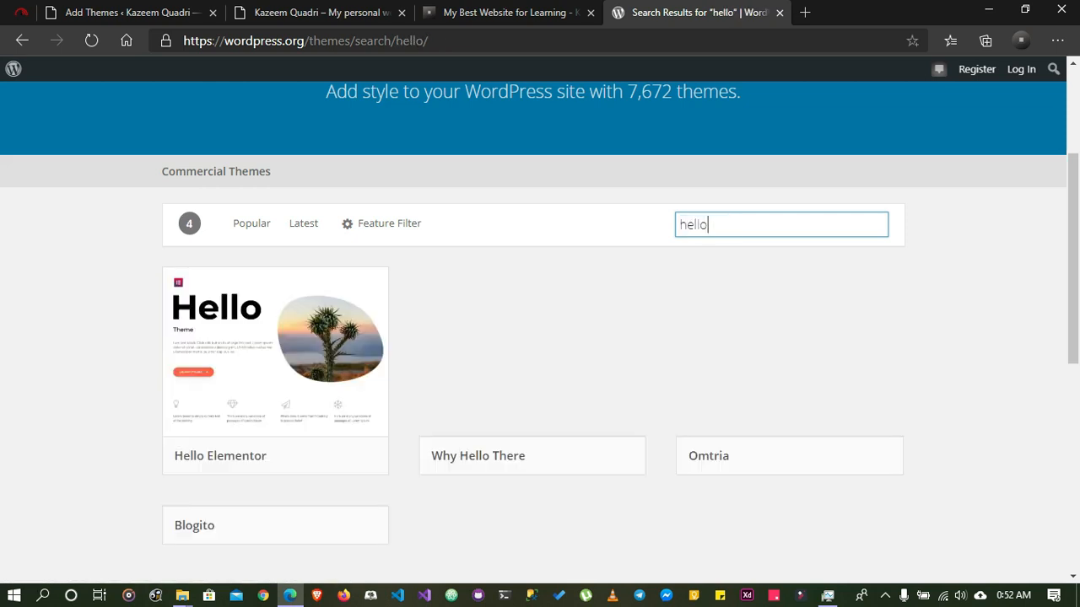
{"action": "scroll", "coordinate": [279, 362], "scroll_direction": "down", "scroll_amount": 3}
{"action": "scroll", "coordinate": [279, 320], "scroll_direction": "up", "scroll_amount": 3}
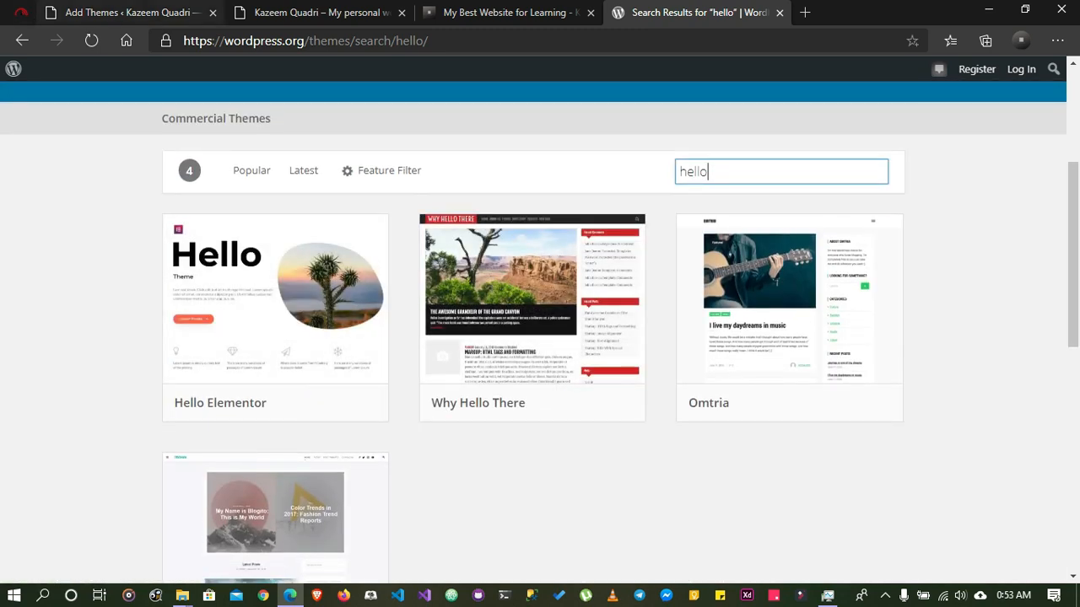
Go back to the site's Add Themes screen and search for hello in place of oceanwp
{"action": "left_click", "coordinate": [126, 13]}
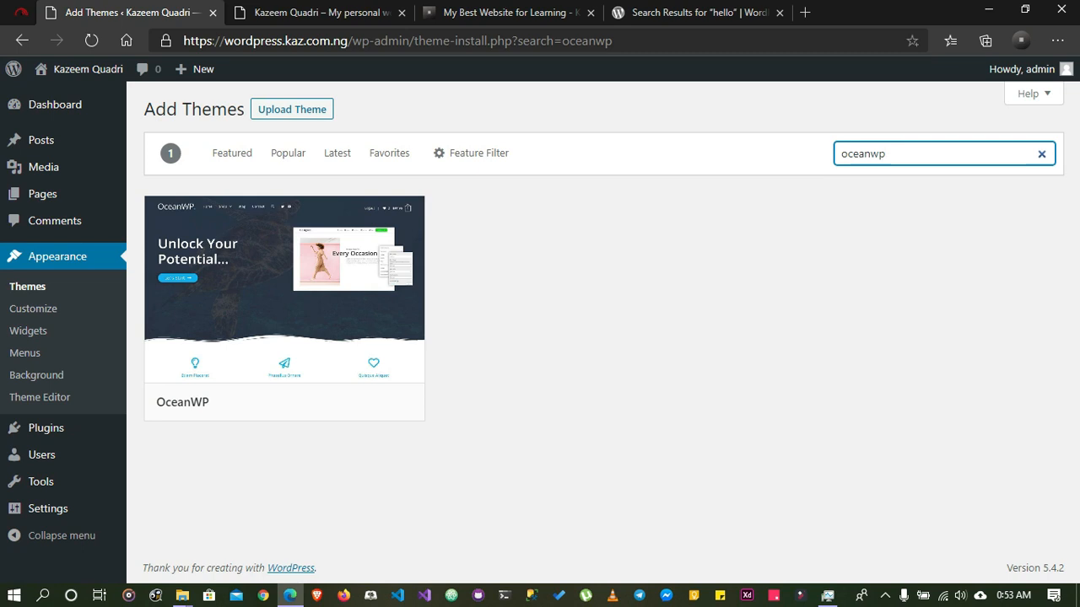
{"action": "key", "text": "ctrl+a"}
{"action": "type", "text": "hello"}
{"action": "key", "text": "ctrl+l"}
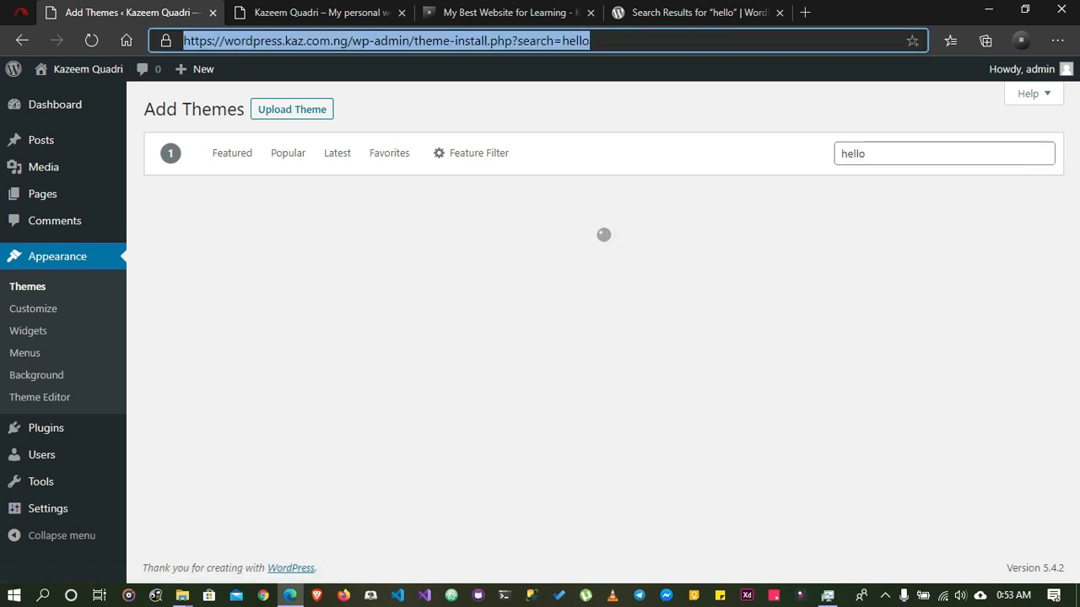
Look through the themes matching hello on the site's Add Themes screen
{"action": "left_click", "coordinate": [539, 110]}
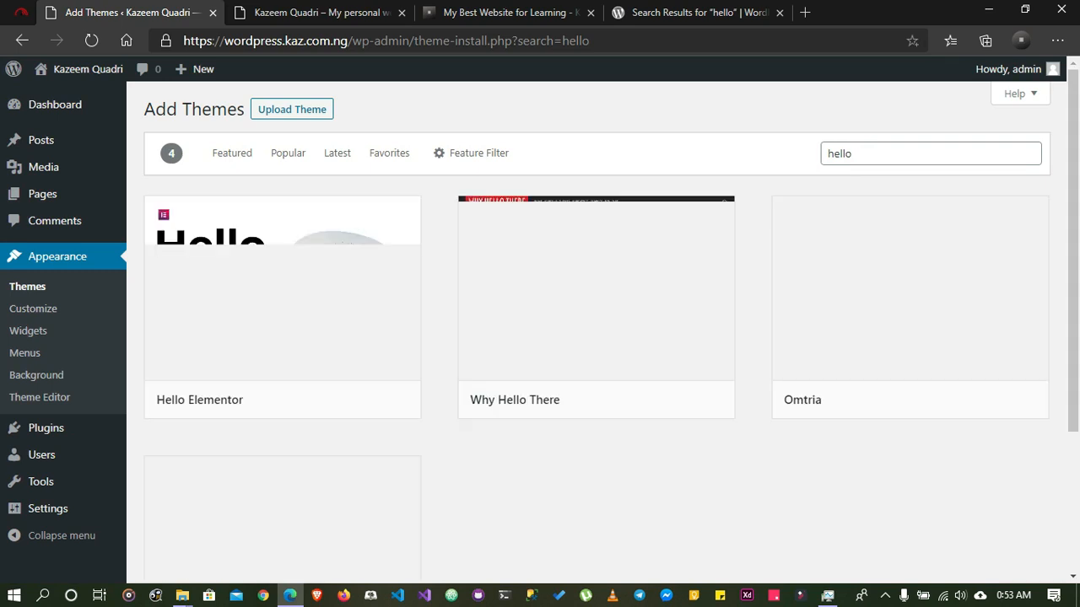
{"action": "mouse_move", "coordinate": [282, 293]}
{"action": "scroll", "coordinate": [282, 329], "scroll_direction": "down", "scroll_amount": 2}
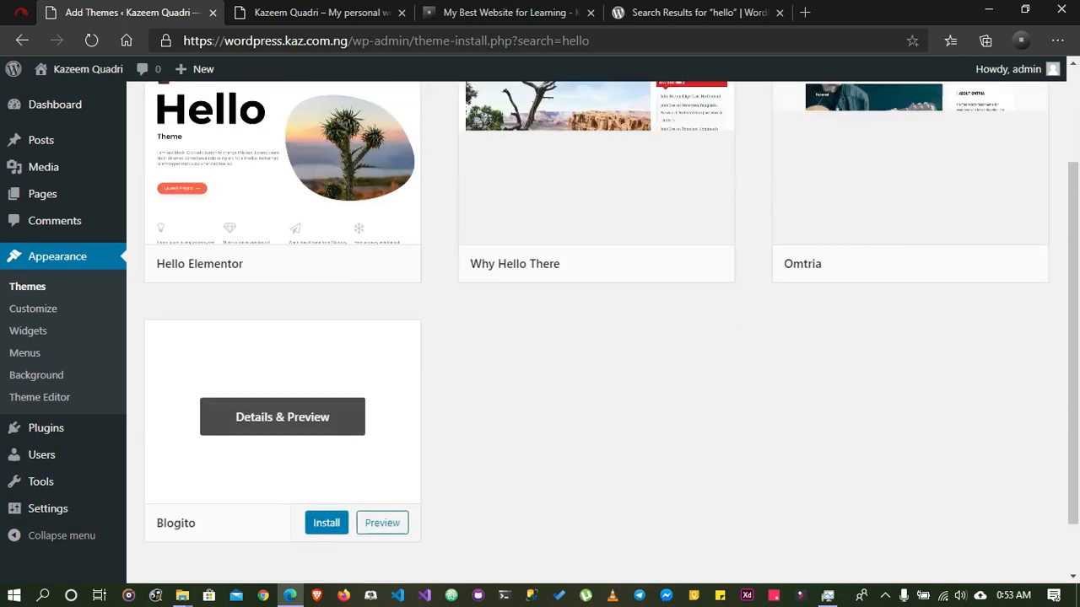
{"action": "scroll", "coordinate": [283, 338], "scroll_direction": "up", "scroll_amount": 2}
Switch to the WordPress.org themes directory, search for hello again and download the Hello Elementor theme as hello-elementor.2.3.0
{"action": "left_click", "coordinate": [699, 13]}
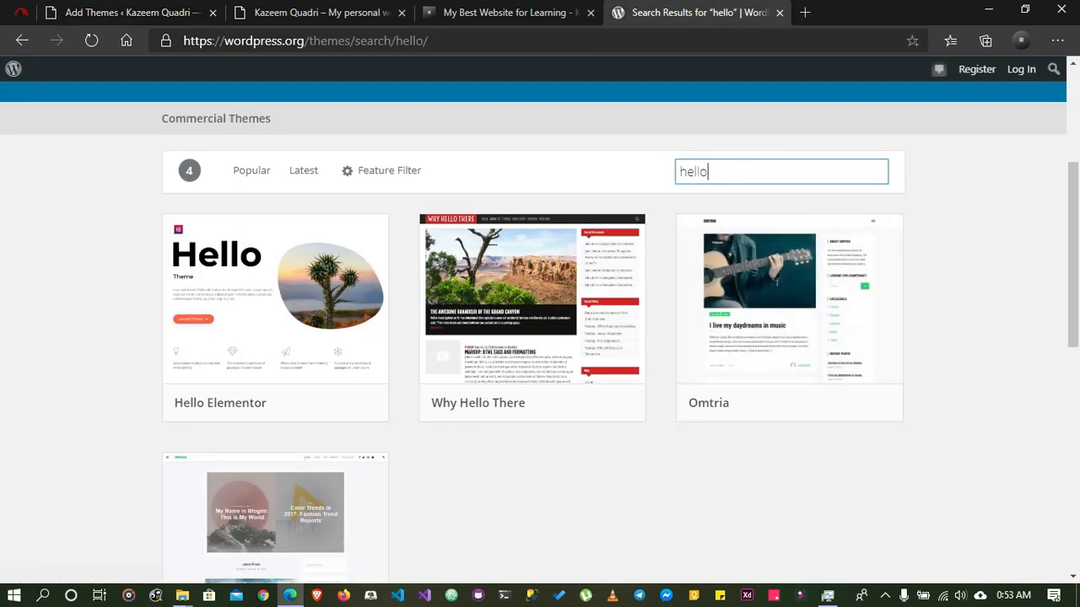
{"action": "key", "text": "ctrl+a"}
{"action": "type", "text": "oce"}
{"action": "key", "text": "BackSpace"}
{"action": "key", "text": "BackSpace"}
{"action": "key", "text": "BackSpace"}
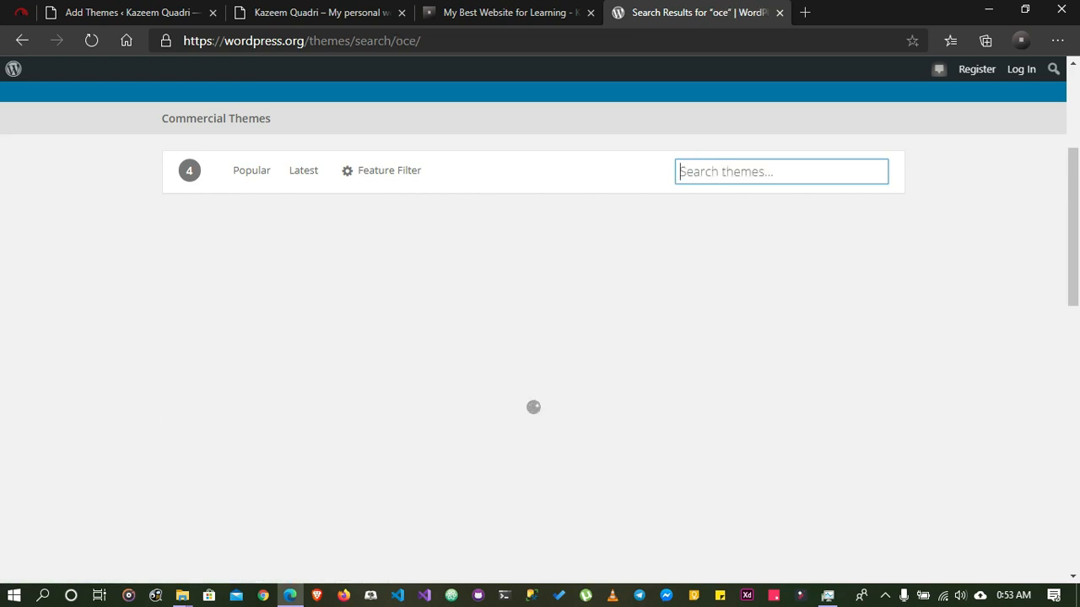
{"action": "type", "text": "hello"}
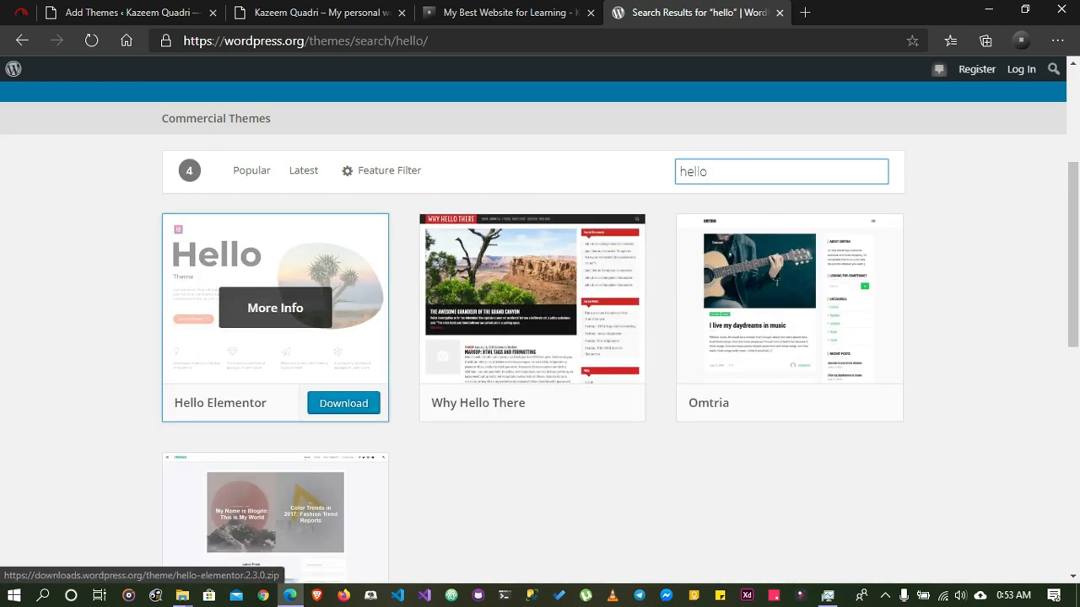
{"action": "left_click", "coordinate": [343, 403]}
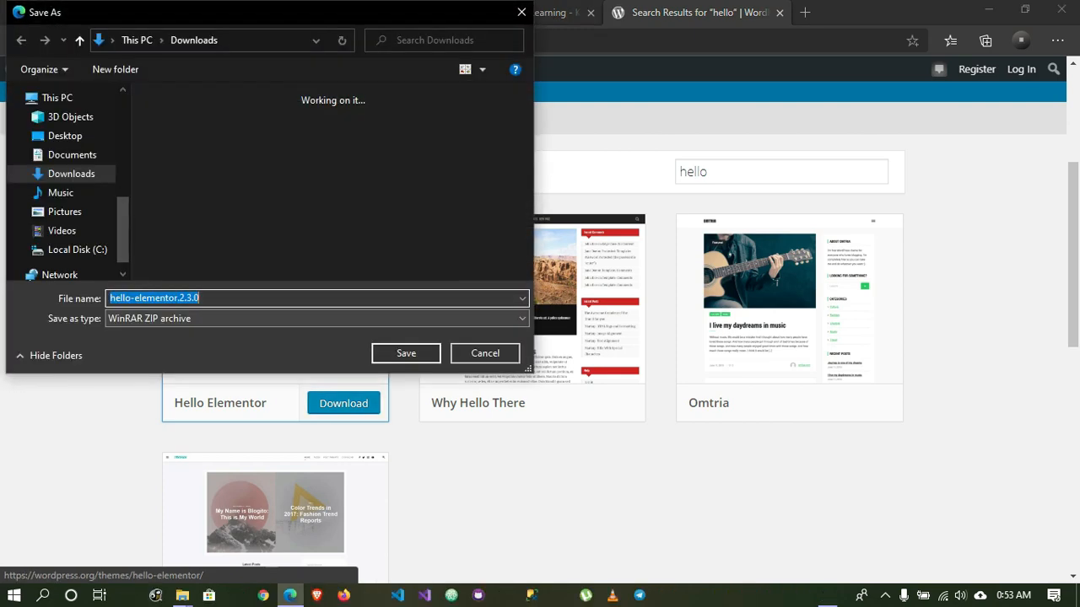
{"action": "key", "text": "Return"}
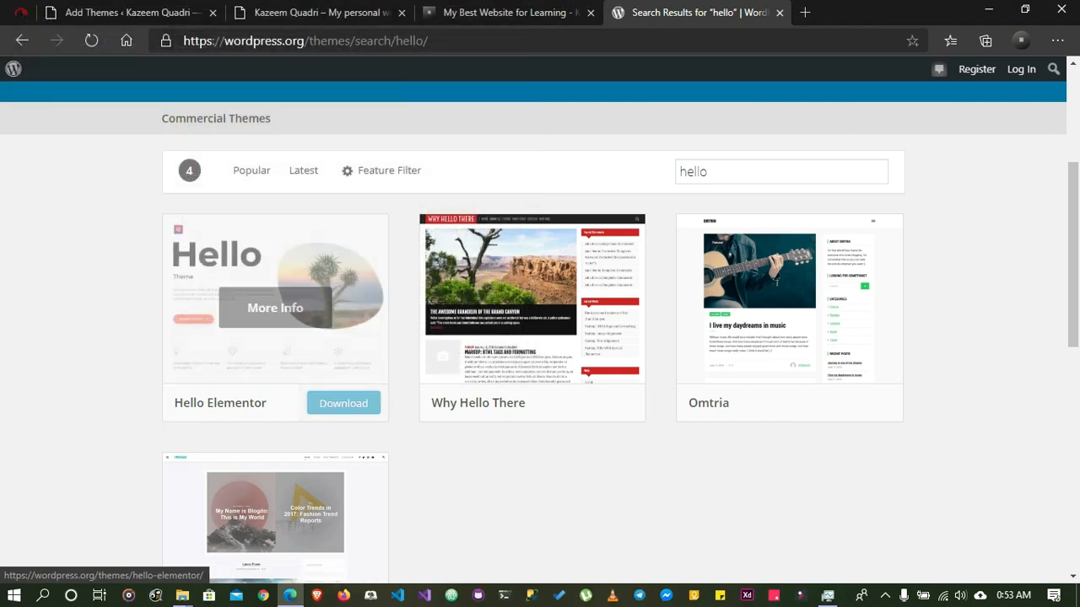
Compare the hello theme results on the site's Add Themes screen with those in the WordPress.org directory
{"action": "left_click", "coordinate": [133, 13]}
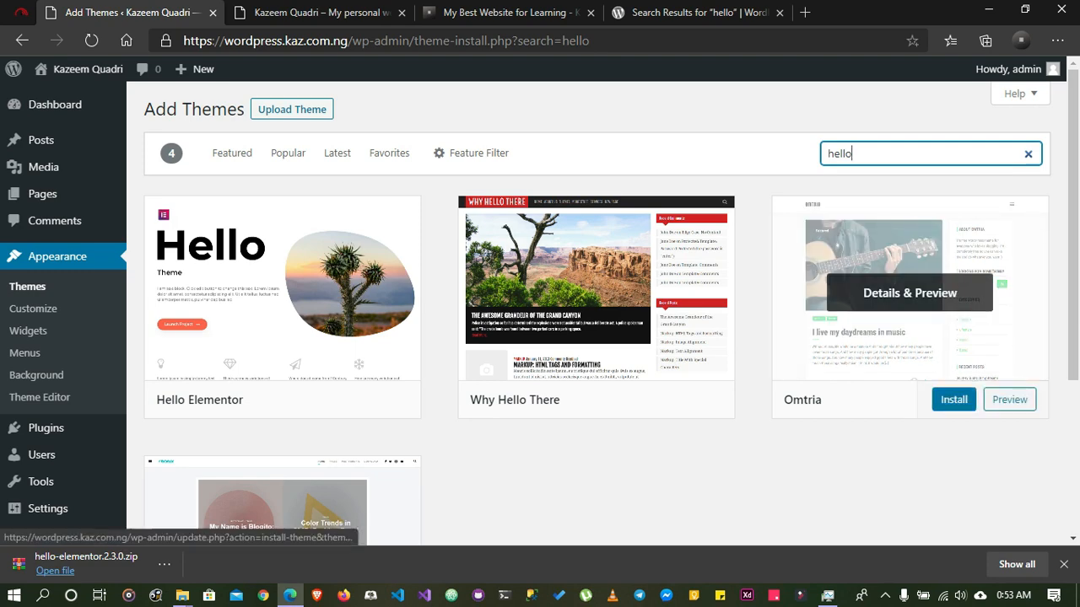
{"action": "left_click", "coordinate": [693, 12]}
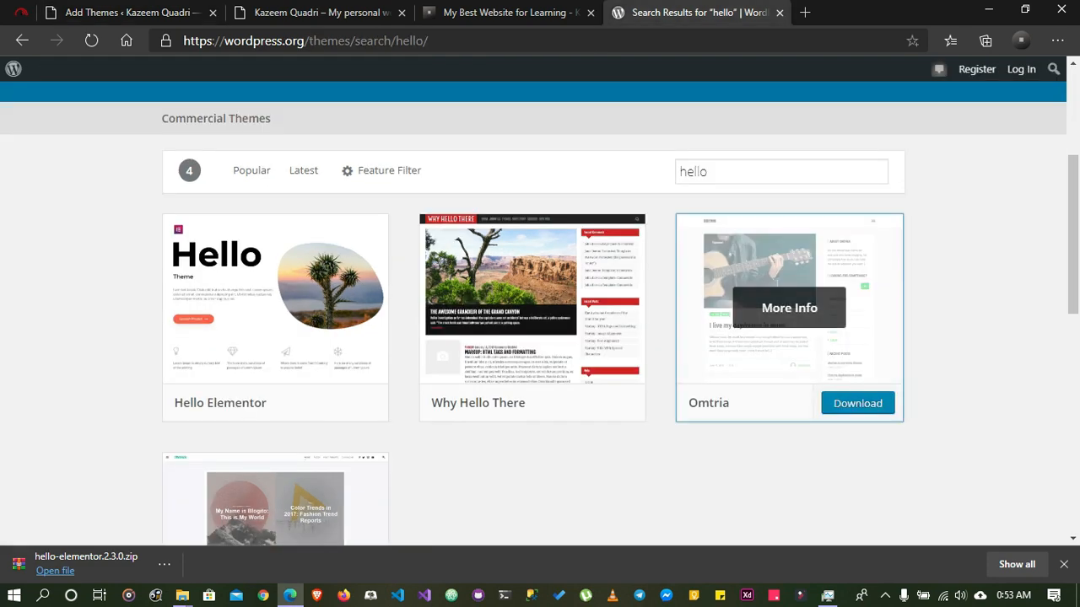
{"action": "left_click", "coordinate": [179, 12]}
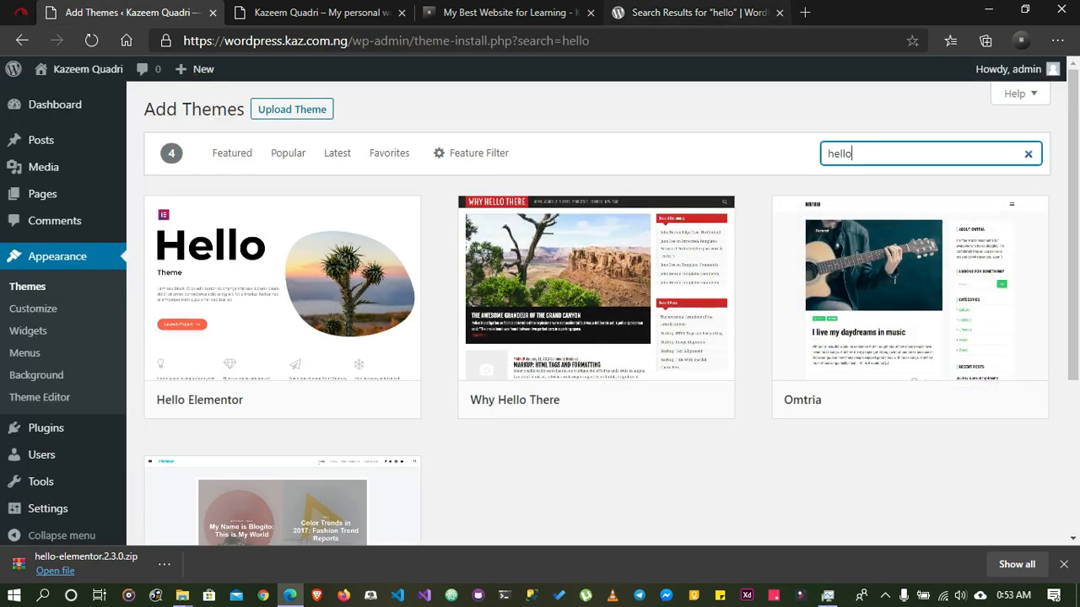
{"action": "left_click", "coordinate": [683, 13]}
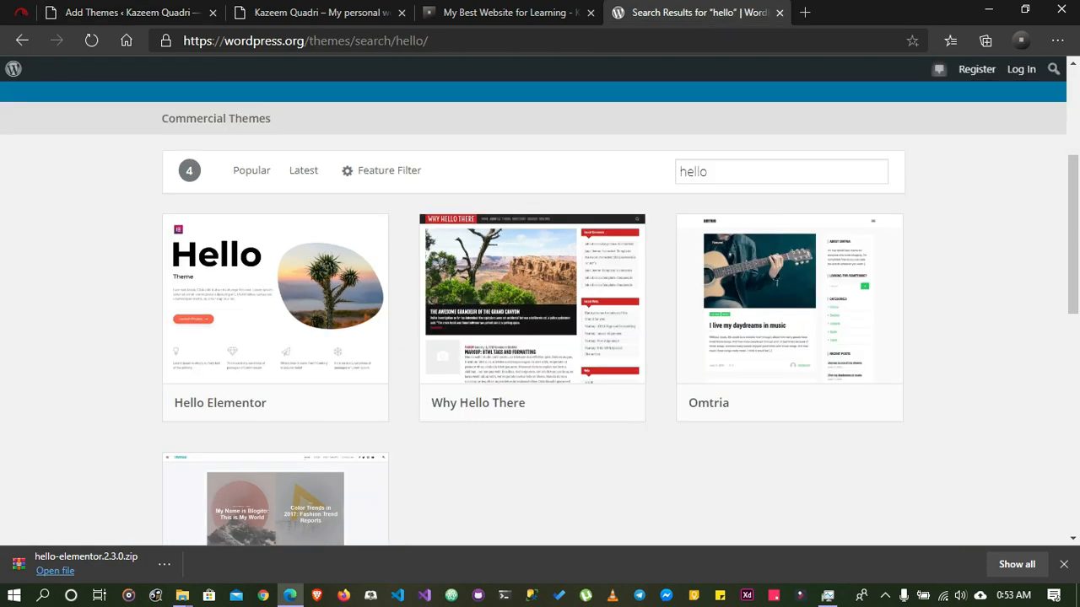
On the site's Add Themes screen, upload hello-elementor.2.3.0.zip from the Downloads folder and install it
{"action": "left_click", "coordinate": [118, 13]}
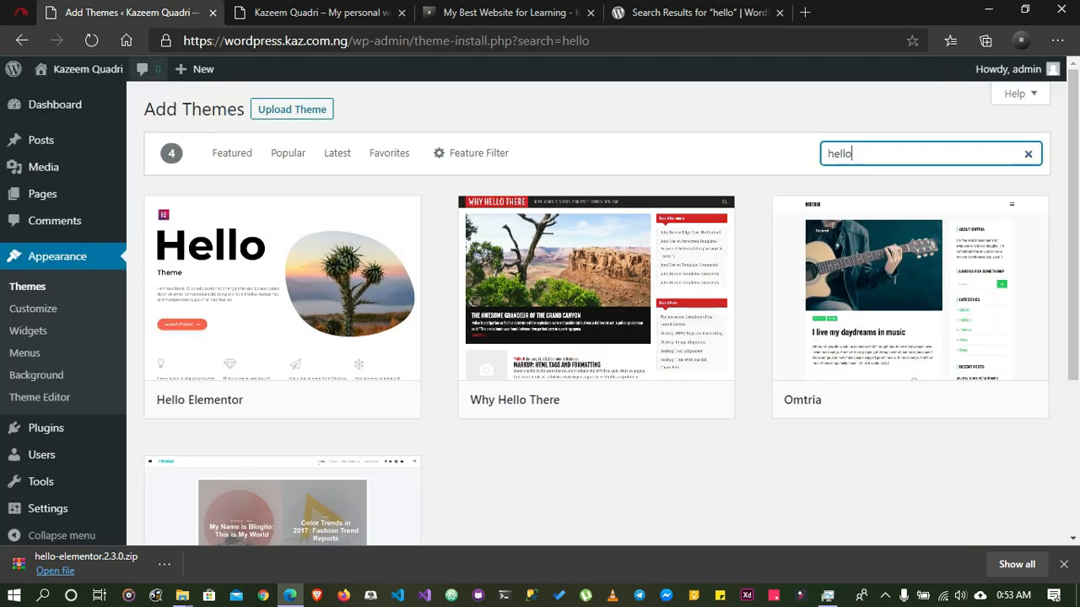
{"action": "left_click", "coordinate": [292, 110]}
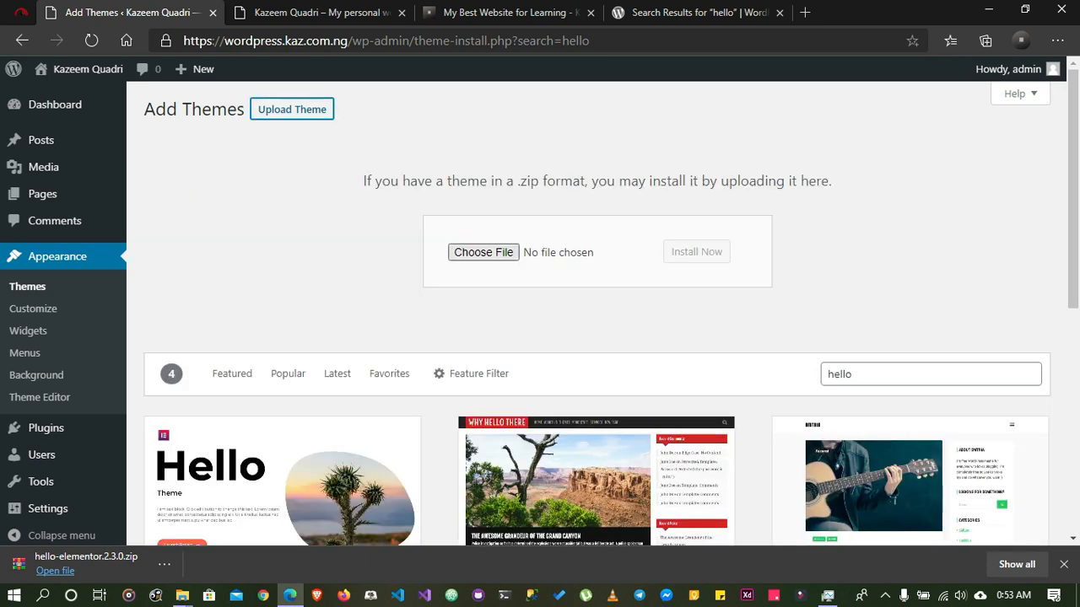
{"action": "left_click", "coordinate": [483, 252]}
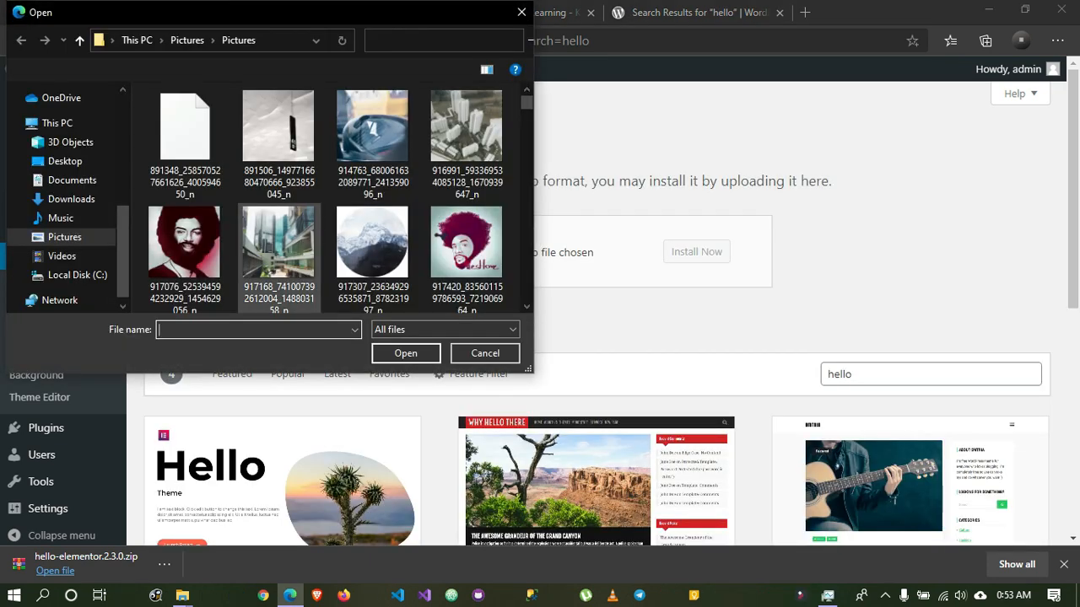
{"action": "left_click", "coordinate": [72, 199]}
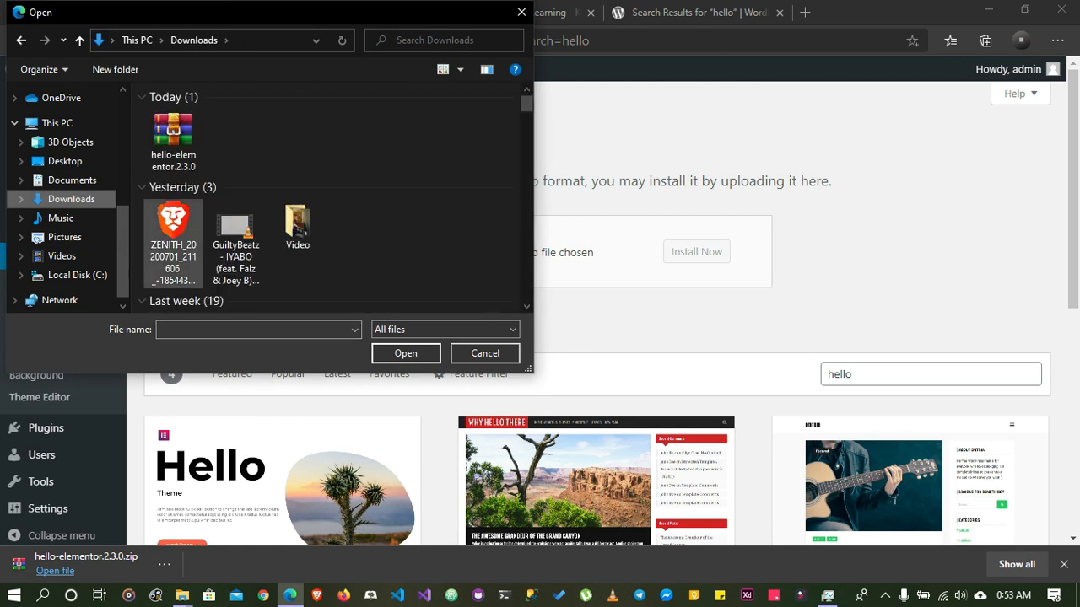
{"action": "left_click", "coordinate": [173, 142]}
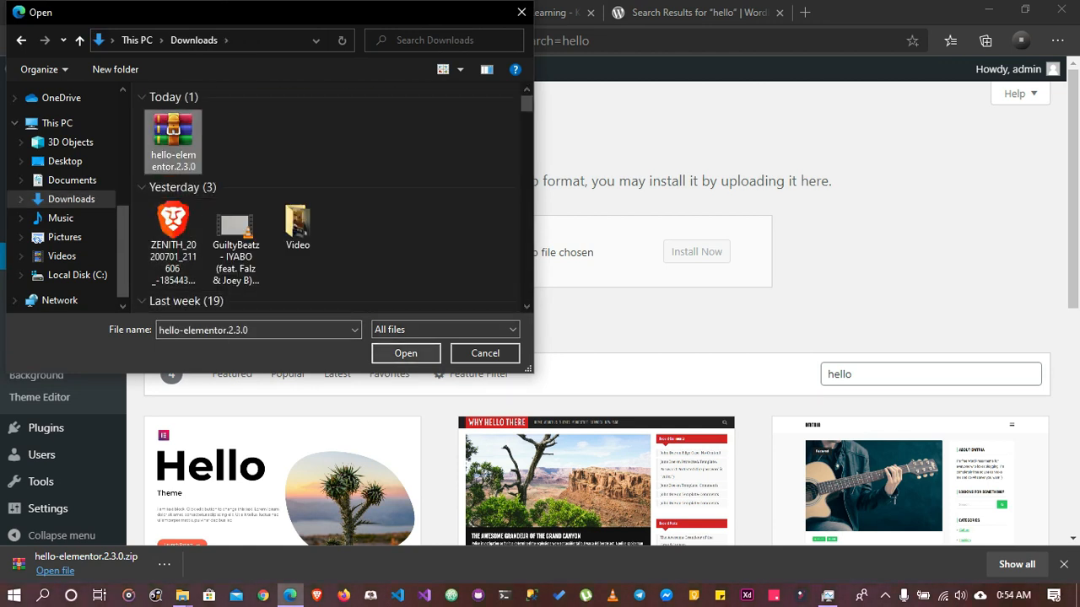
{"action": "left_click", "coordinate": [406, 354]}
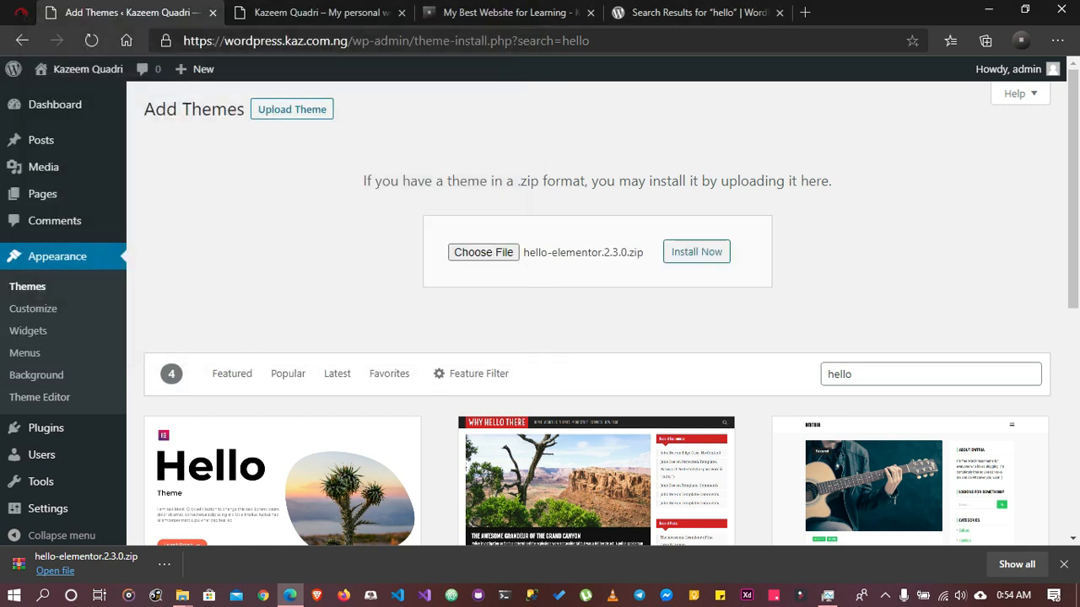
{"action": "left_click", "coordinate": [696, 251]}
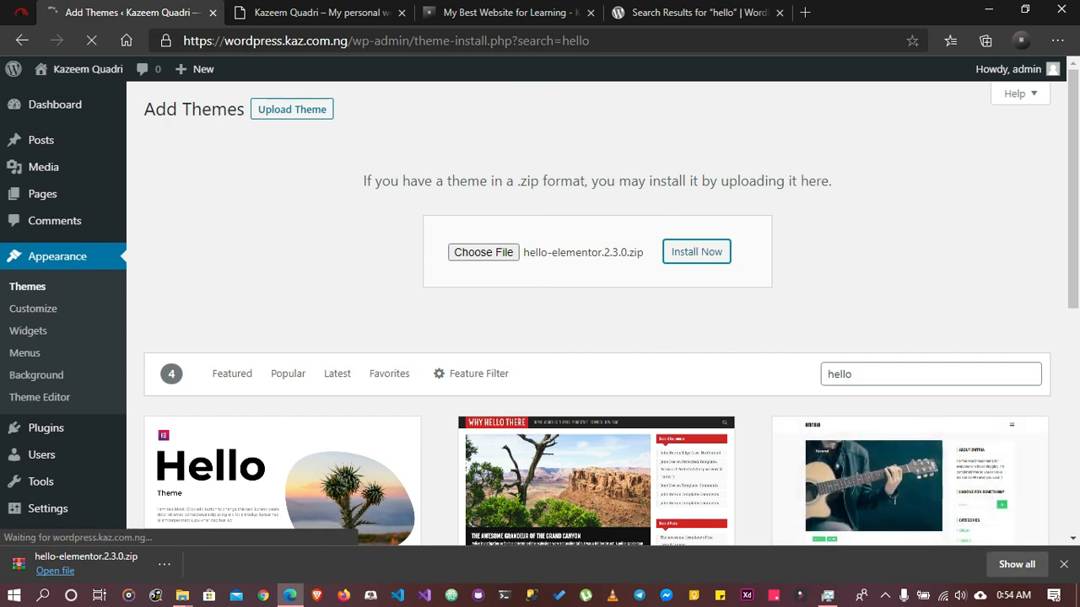
{"action": "left_click", "coordinate": [1064, 565]}
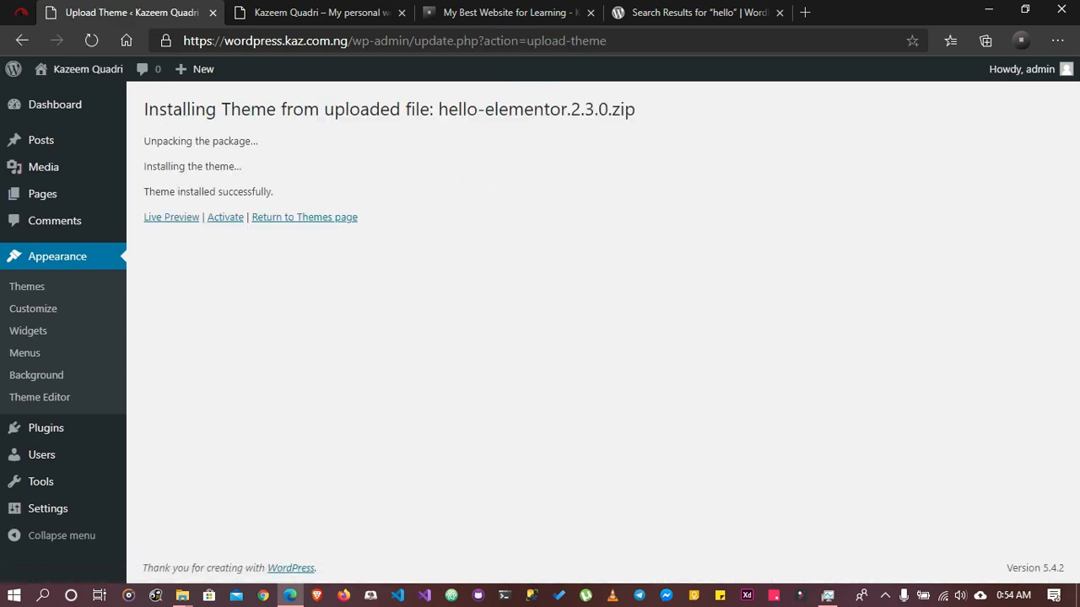
Read through the installation messages for the uploaded theme and activate Hello Elementor
{"action": "left_click_drag", "start_coordinate": [158, 109], "coordinate": [419, 108]}
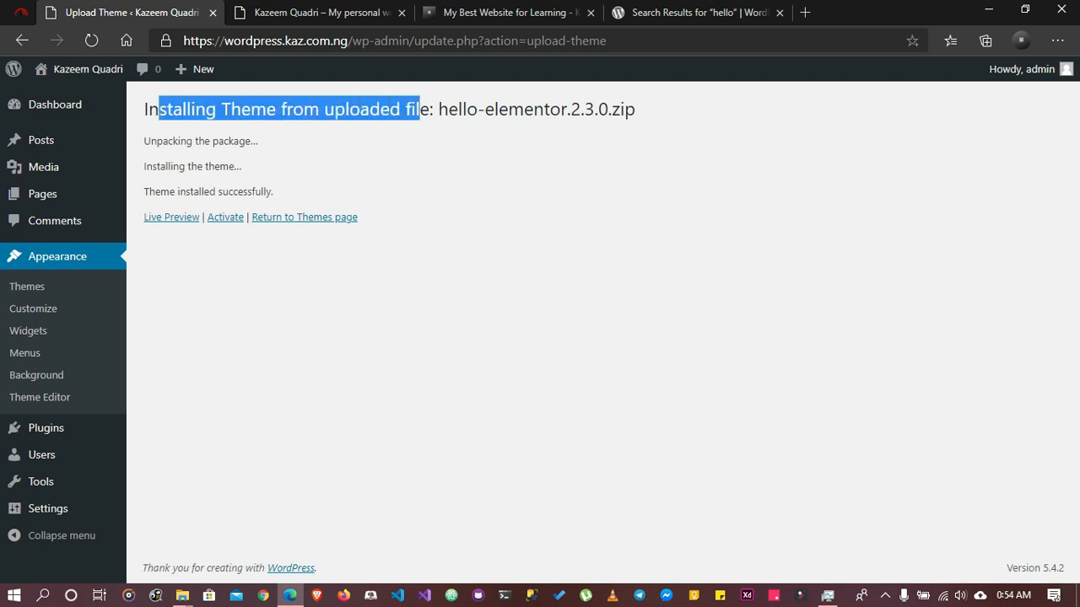
{"action": "left_click_drag", "start_coordinate": [144, 141], "coordinate": [258, 141]}
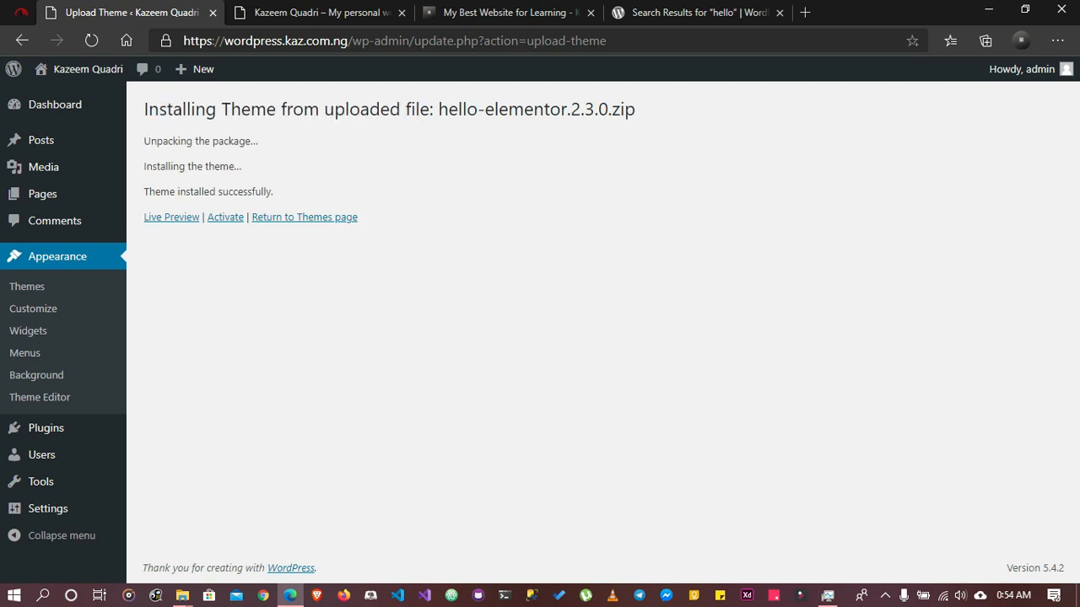
{"action": "left_click_drag", "start_coordinate": [146, 166], "coordinate": [242, 167]}
{"action": "left_click_drag", "start_coordinate": [160, 192], "coordinate": [273, 191]}
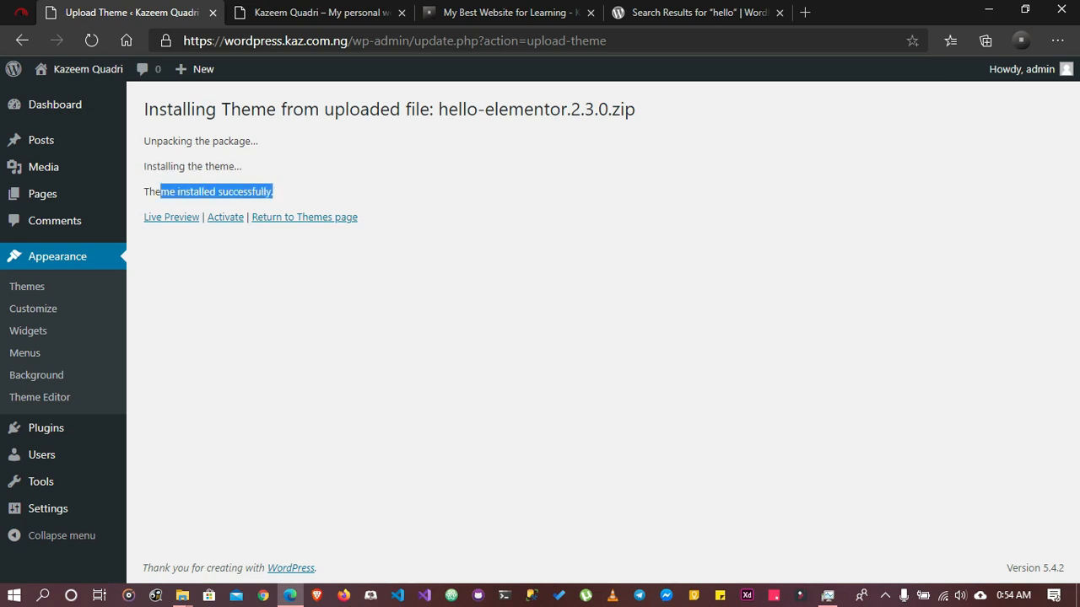
{"action": "left_click", "coordinate": [280, 193]}
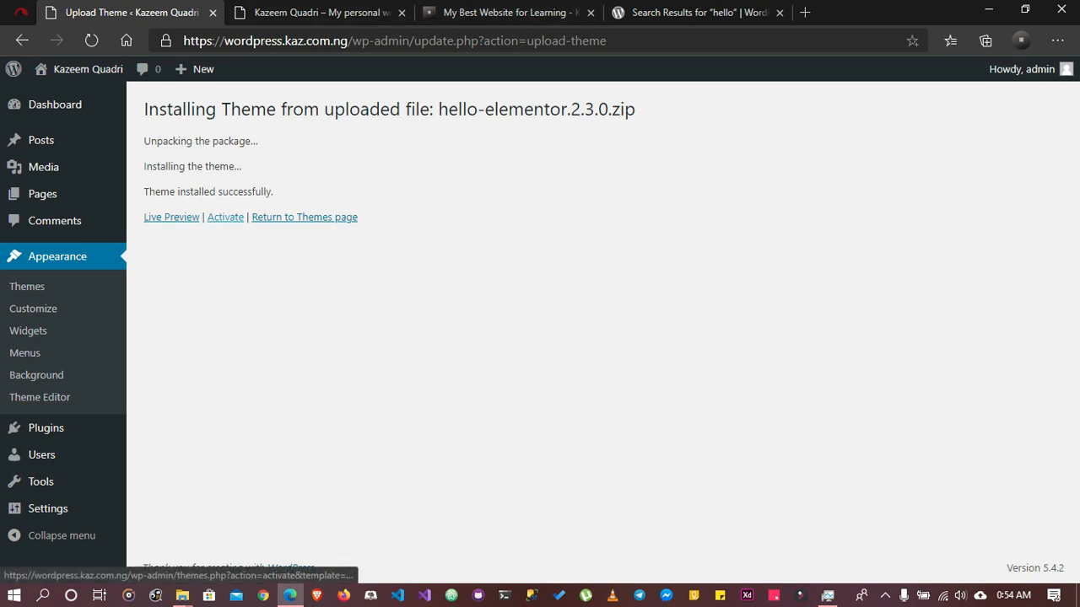
{"action": "left_click", "coordinate": [225, 217]}
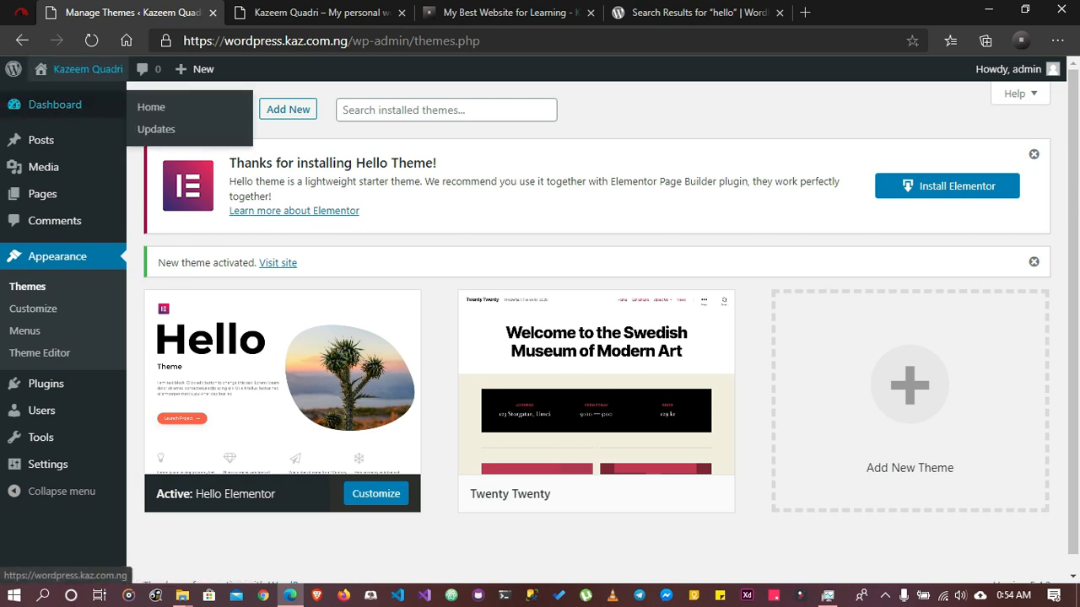
Open the site's home page in a new tab and look through it with the Hello Elementor theme
{"action": "right_click", "coordinate": [78, 84]}
{"action": "left_click", "coordinate": [156, 96]}
{"action": "key", "text": "ctrl+Tab"}
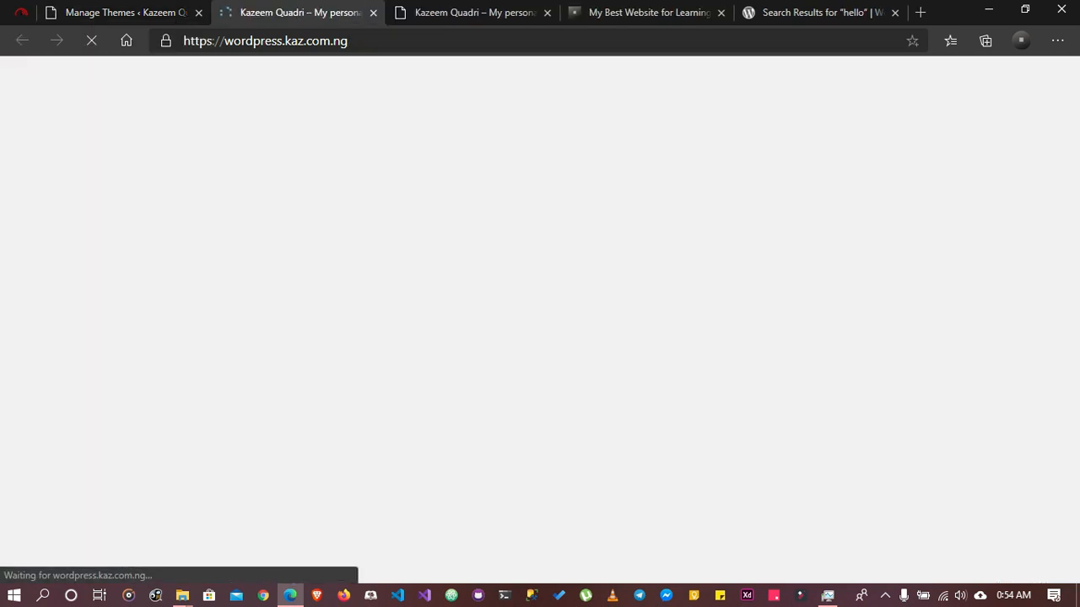
{"action": "scroll", "coordinate": [533, 321], "scroll_direction": "down", "scroll_amount": 3}
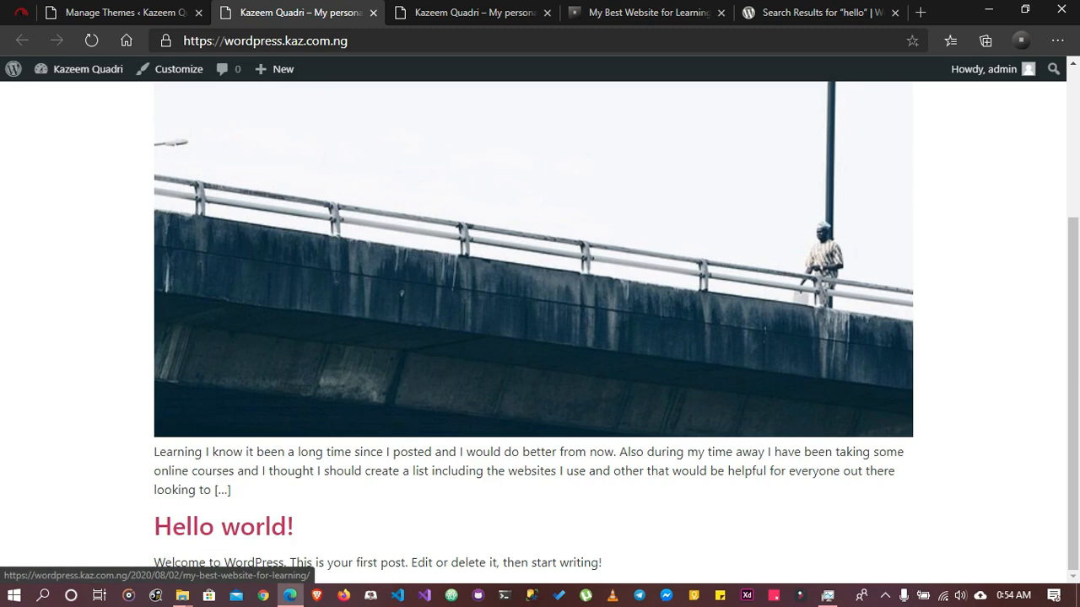
{"action": "scroll", "coordinate": [533, 320], "scroll_direction": "up", "scroll_amount": 3}
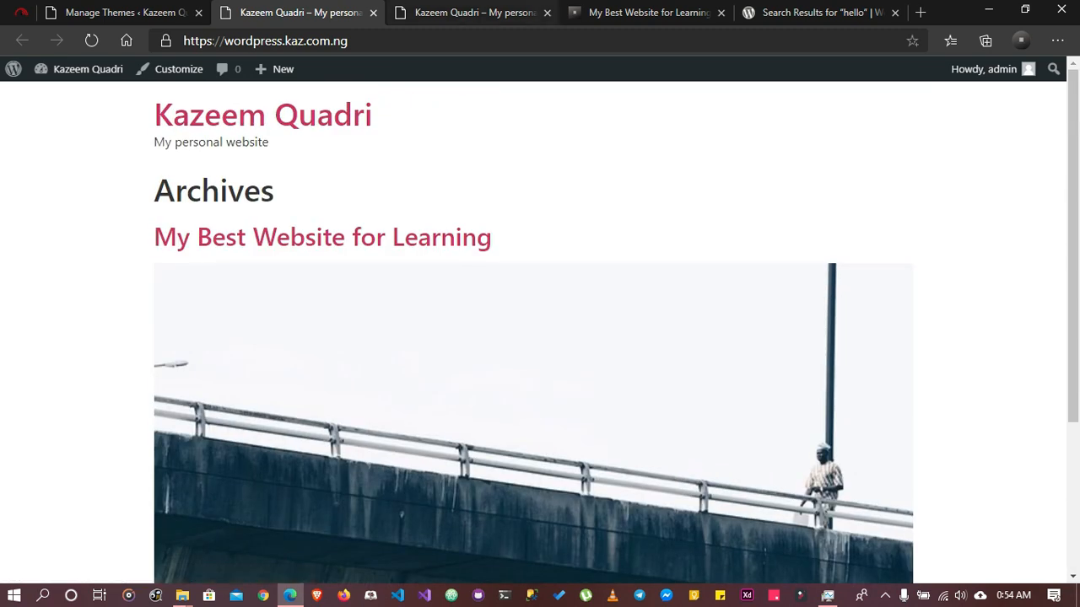
Compare the home page's earlier Twenty Twenty version in the other tab with its Hello Elementor version
{"action": "left_click", "coordinate": [472, 12]}
{"action": "scroll", "coordinate": [533, 337], "scroll_direction": "up", "scroll_amount": 10}
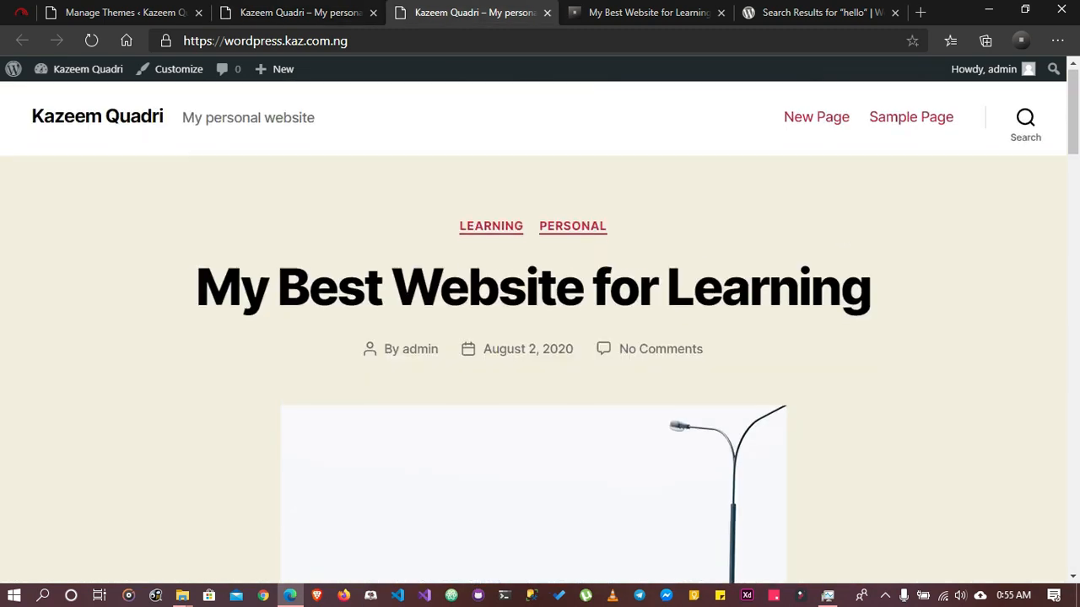
{"action": "scroll", "coordinate": [533, 337], "scroll_direction": "down", "scroll_amount": 12}
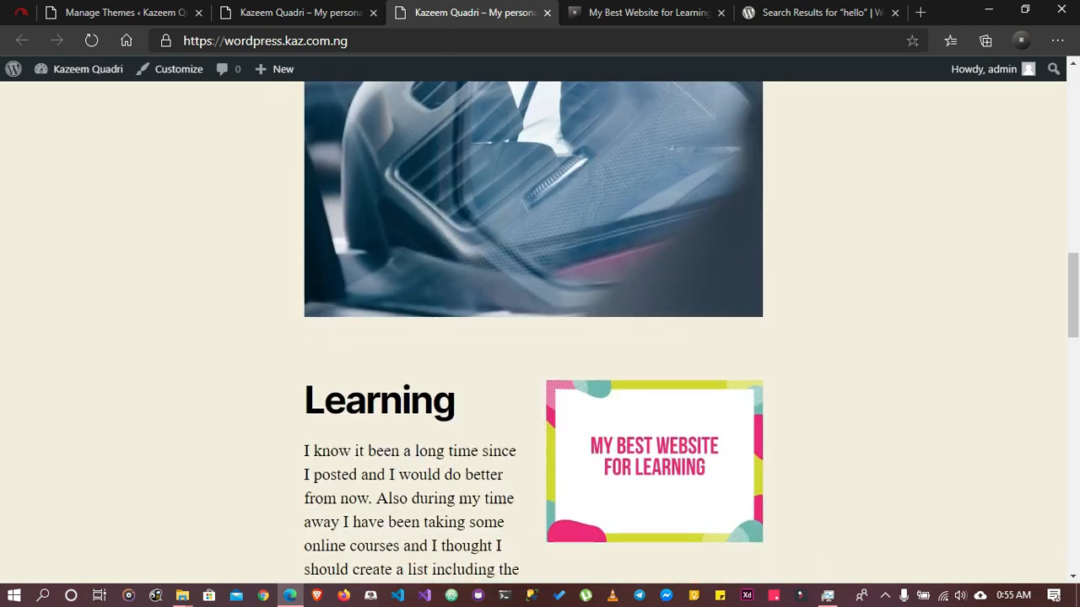
{"action": "left_click", "coordinate": [299, 11]}
{"action": "scroll", "coordinate": [533, 337], "scroll_direction": "down", "scroll_amount": 3}
{"action": "scroll", "coordinate": [533, 338], "scroll_direction": "up", "scroll_amount": 2}
{"action": "scroll", "coordinate": [533, 337], "scroll_direction": "up", "scroll_amount": 1}
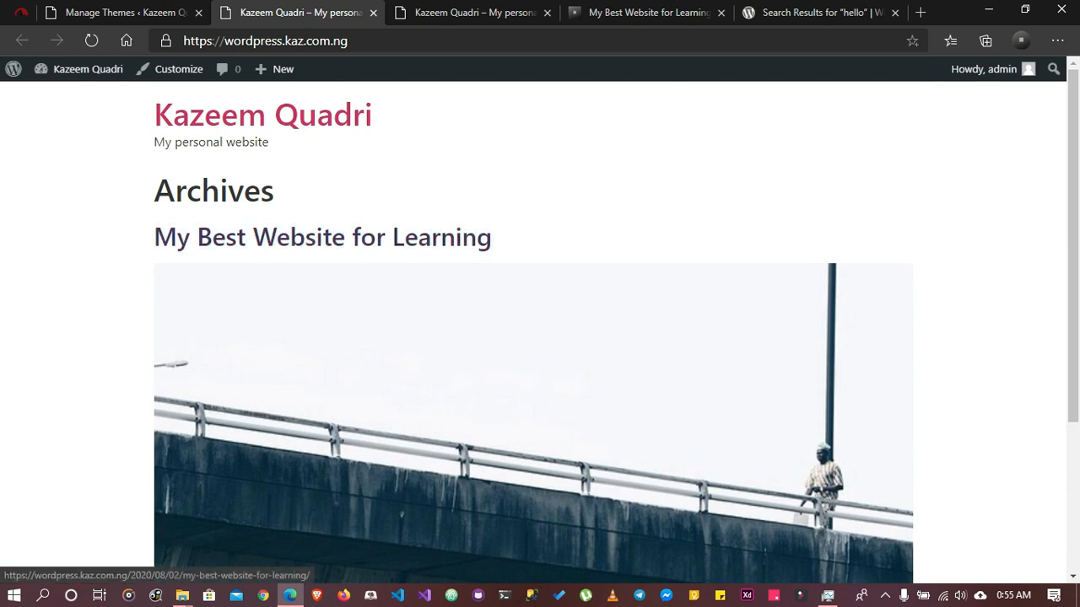
Return to the Manage Themes screen and delete the Twenty Twenty theme
{"action": "left_click", "coordinate": [117, 13]}
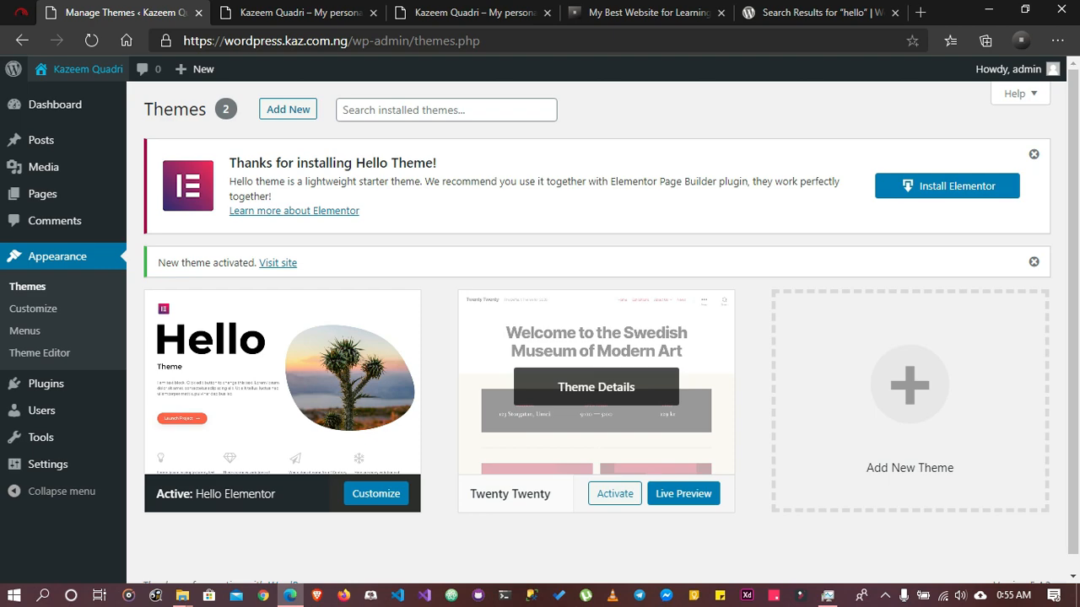
{"action": "left_click", "coordinate": [595, 386]}
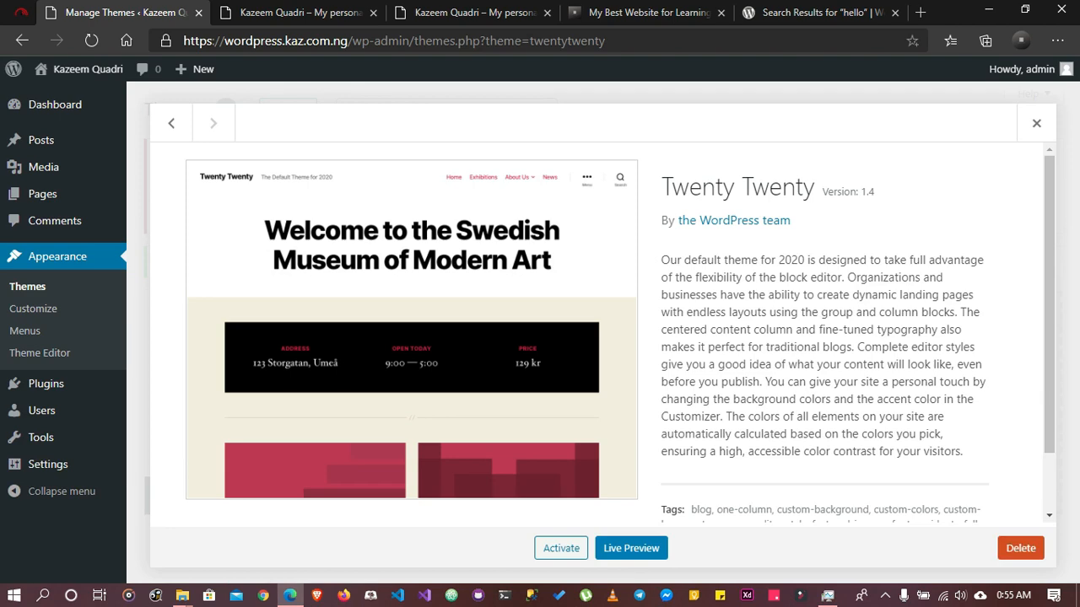
{"action": "left_click", "coordinate": [1020, 549]}
{"action": "key", "text": "Return"}
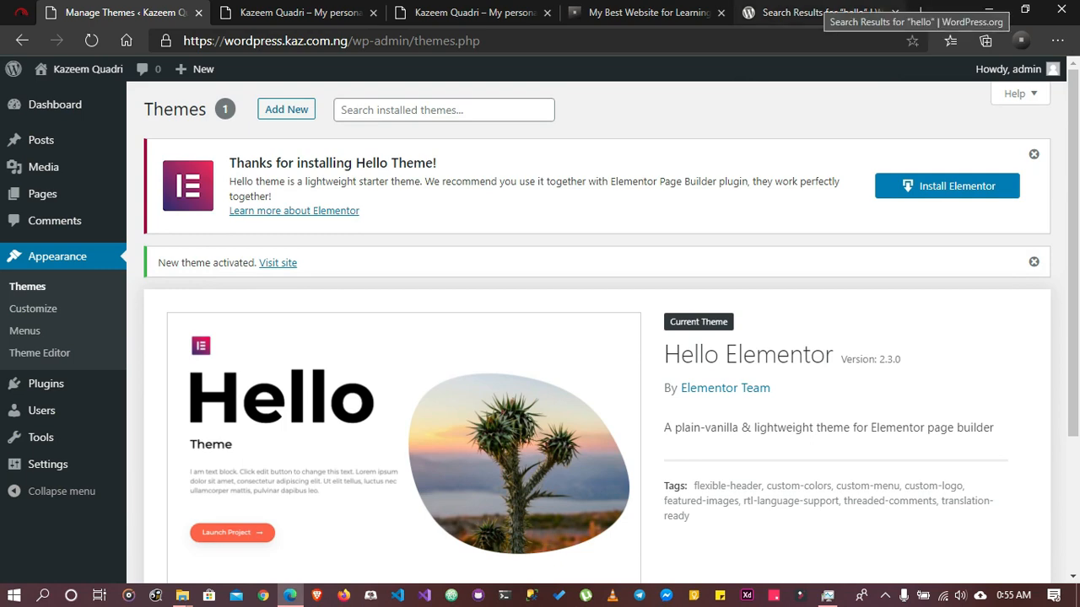
Revisit the WordPress.org themes directory and return to the site's Manage Themes screen
{"action": "left_click", "coordinate": [814, 13]}
{"action": "scroll", "coordinate": [534, 337], "scroll_direction": "up", "scroll_amount": 3}
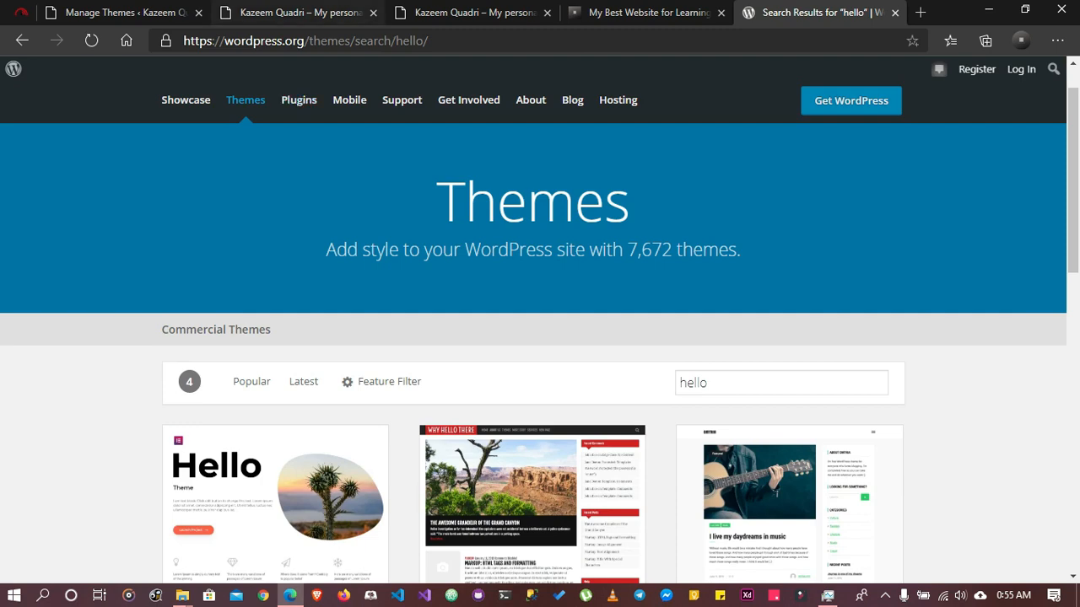
{"action": "left_click", "coordinate": [286, 12]}
{"action": "left_click", "coordinate": [144, 13]}
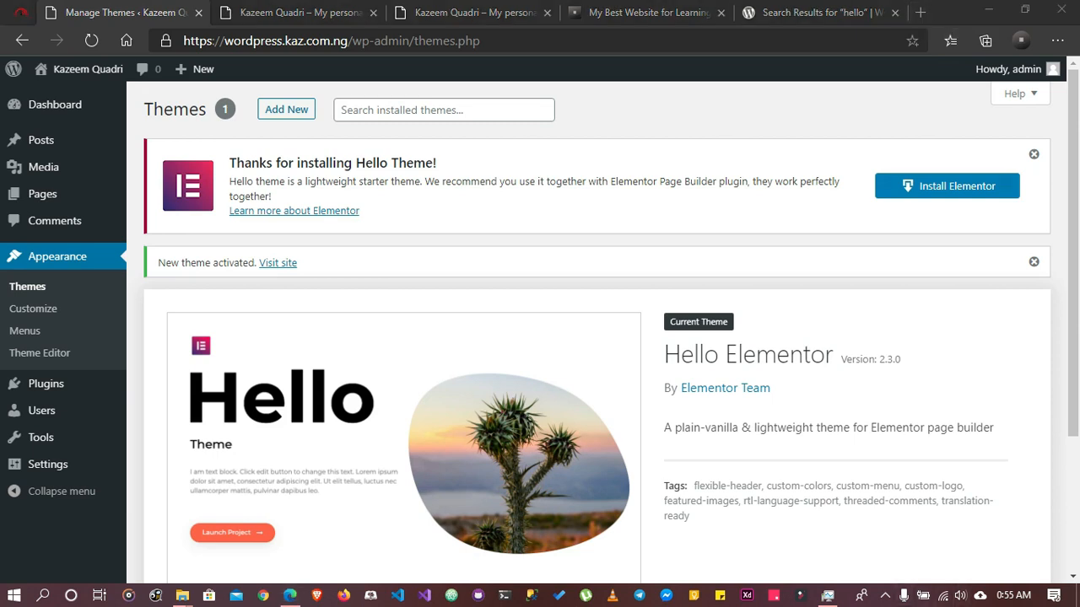
Search the web for "themeforest" in a new tab and open the ThemeForest home page
{"action": "key", "text": "ctrl+t"}
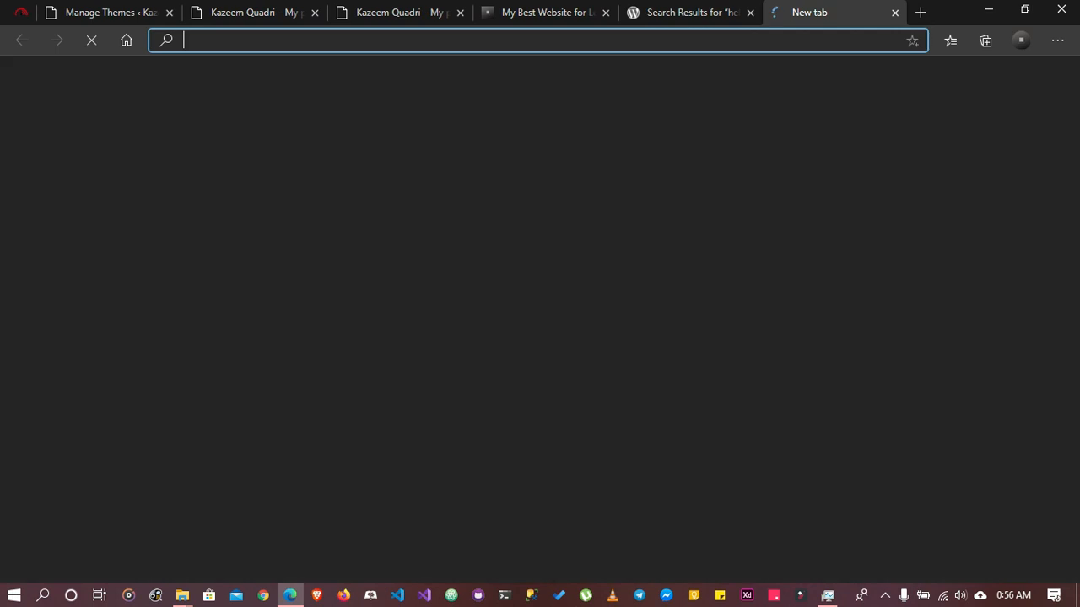
{"action": "type", "text": "them"}
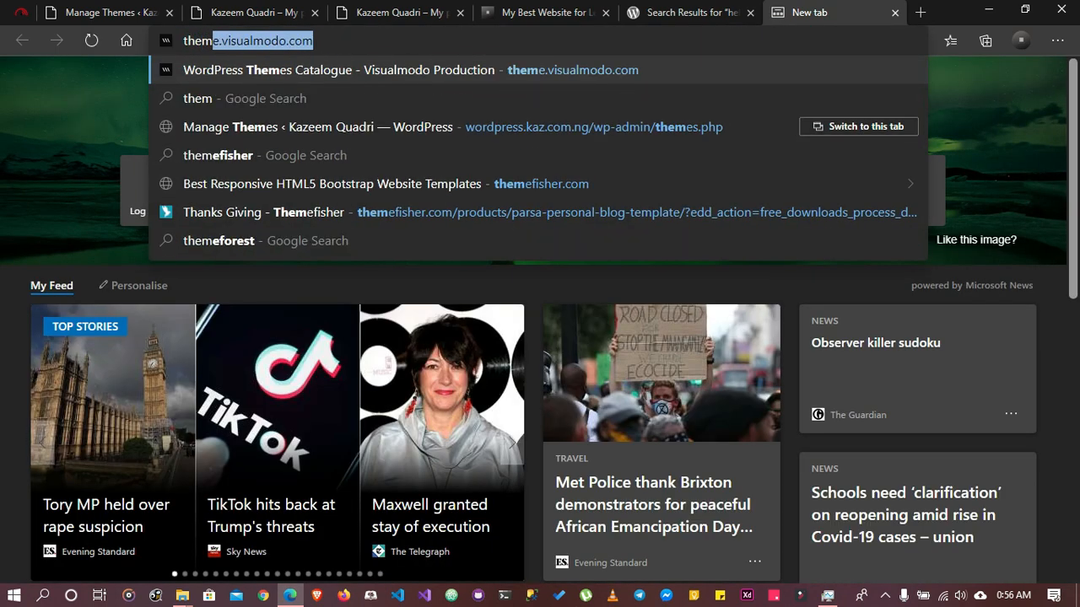
{"action": "type", "text": "e"}
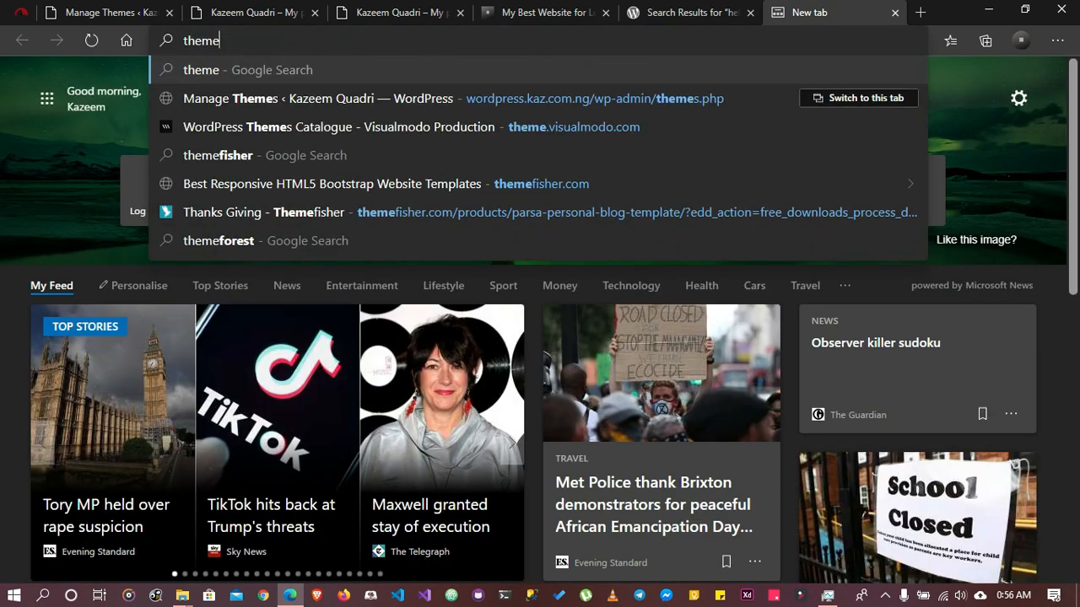
{"action": "type", "text": "forest"}
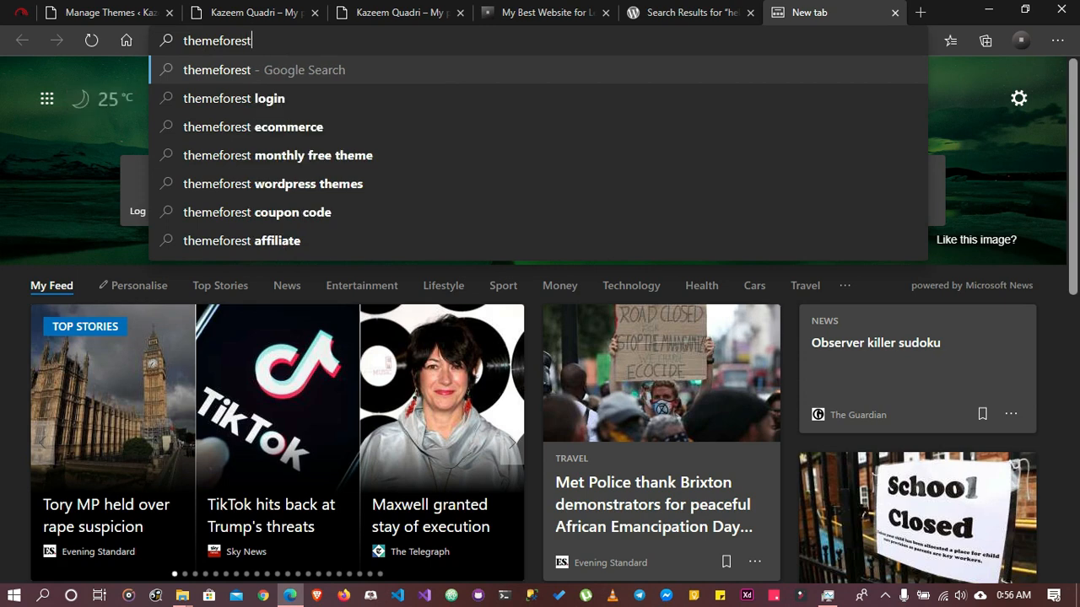
{"action": "key", "text": "Return"}
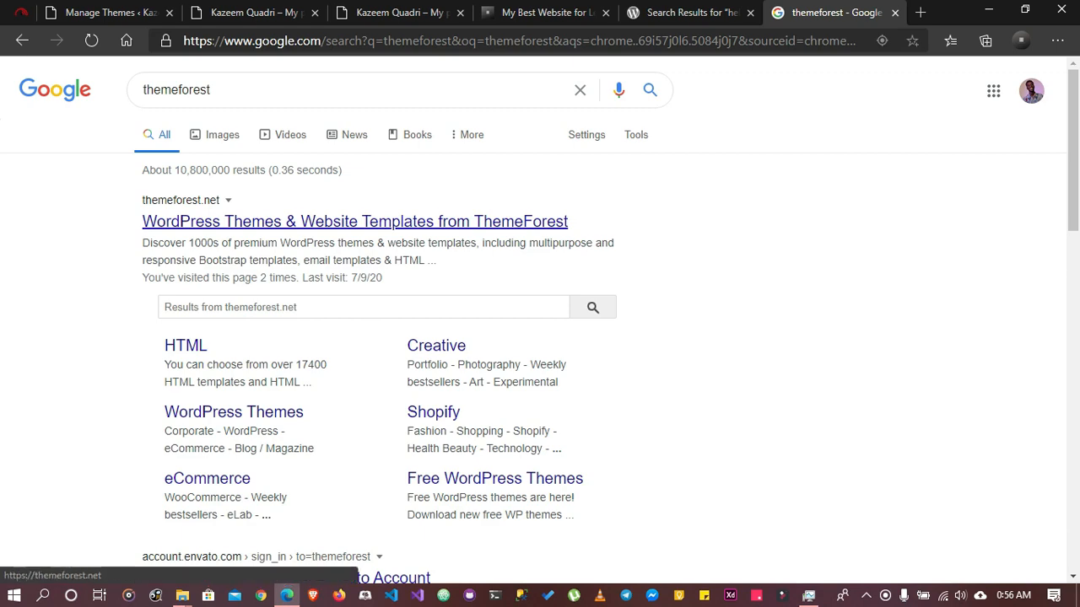
{"action": "left_click", "coordinate": [354, 221]}
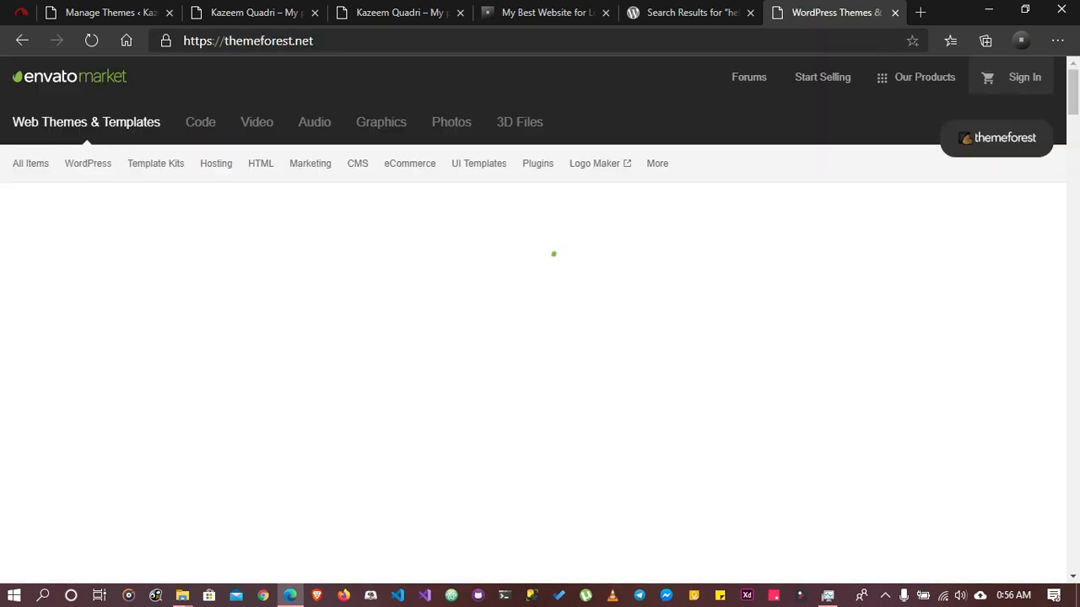
Look through the ThemeForest home page's theme and template categories and its featured themes
{"action": "scroll", "coordinate": [891, 279], "scroll_direction": "down", "scroll_amount": 6}
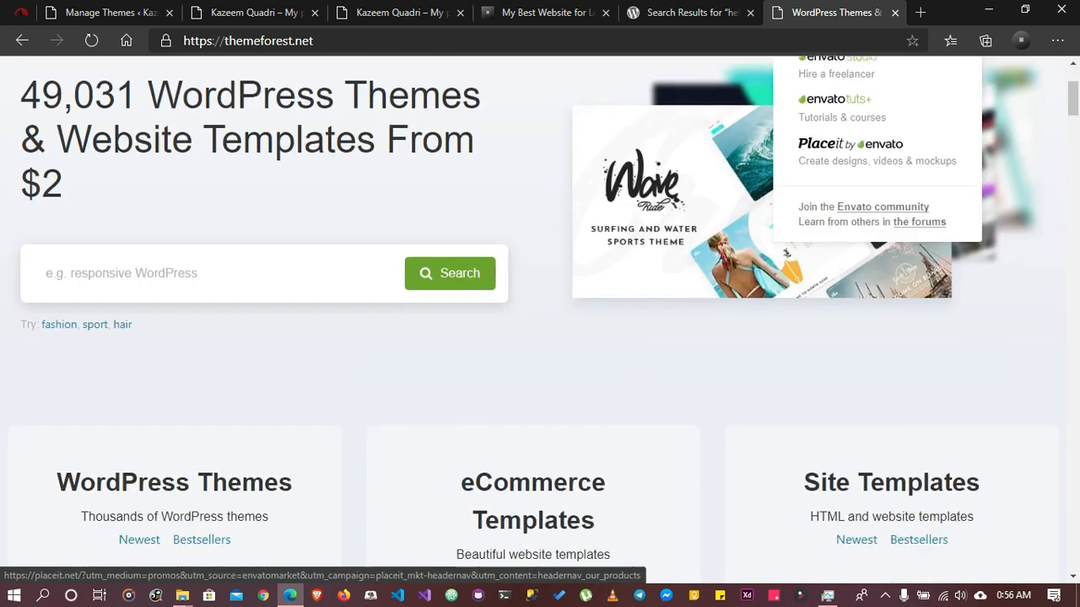
{"action": "scroll", "coordinate": [890, 278], "scroll_direction": "down", "scroll_amount": 10}
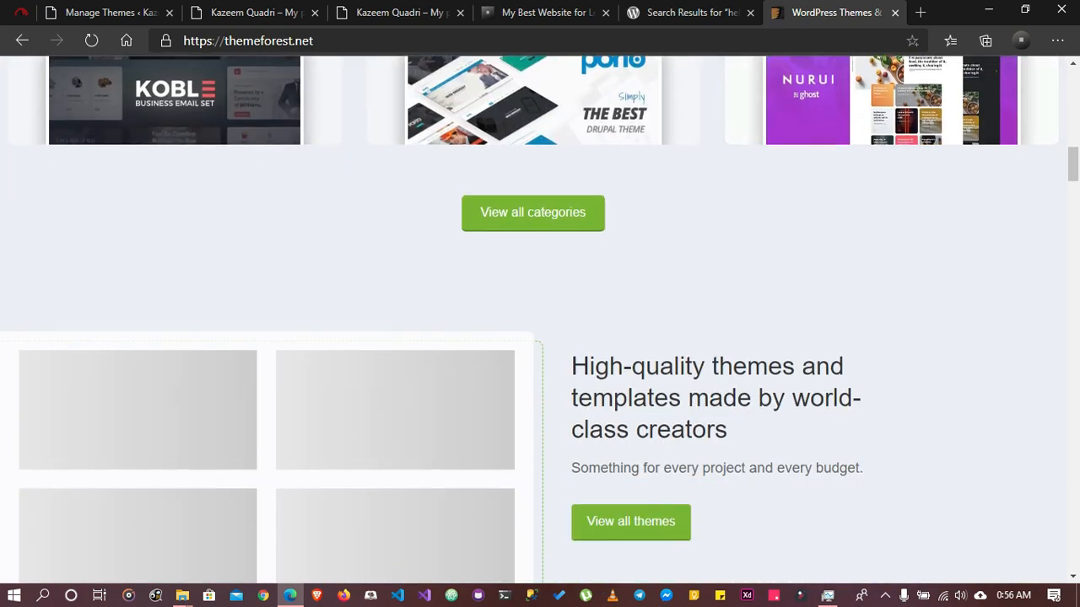
{"action": "scroll", "coordinate": [540, 321], "scroll_direction": "up", "scroll_amount": 3}
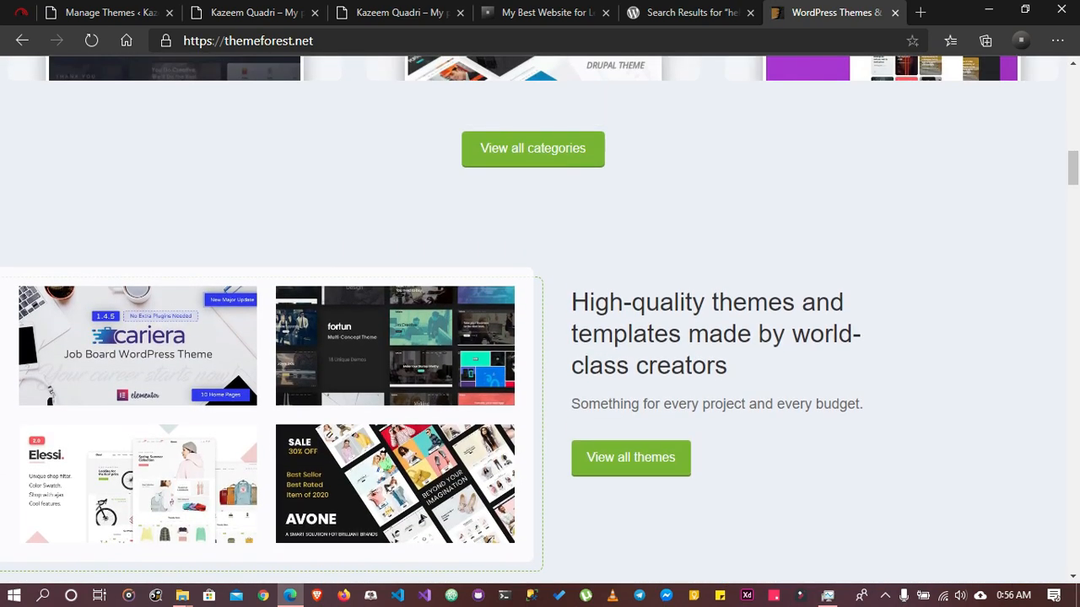
{"action": "scroll", "coordinate": [539, 320], "scroll_direction": "up", "scroll_amount": 10}
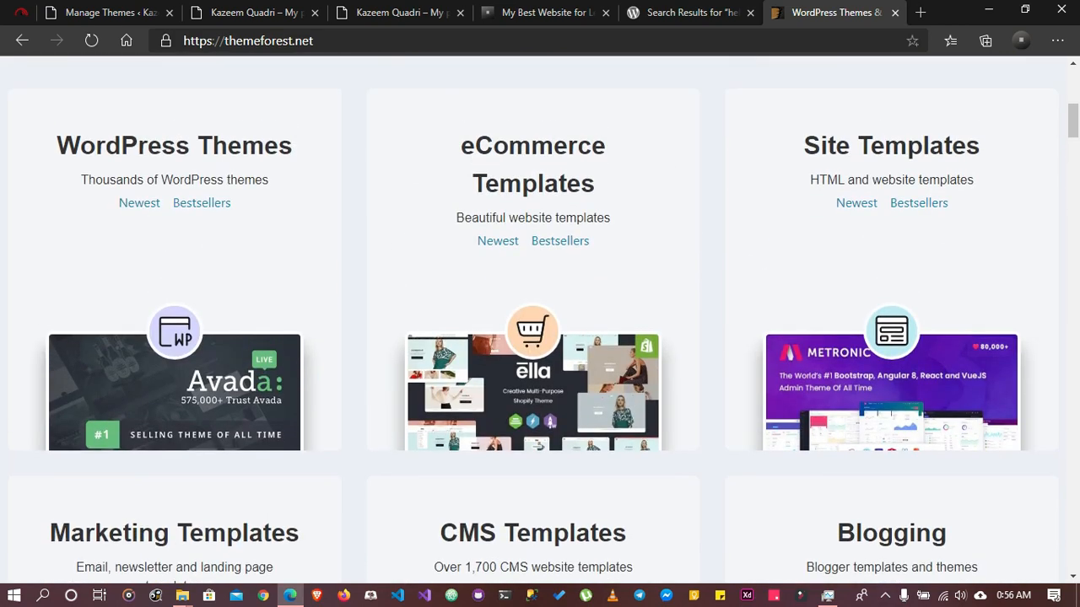
{"action": "scroll", "coordinate": [540, 320], "scroll_direction": "up", "scroll_amount": 4}
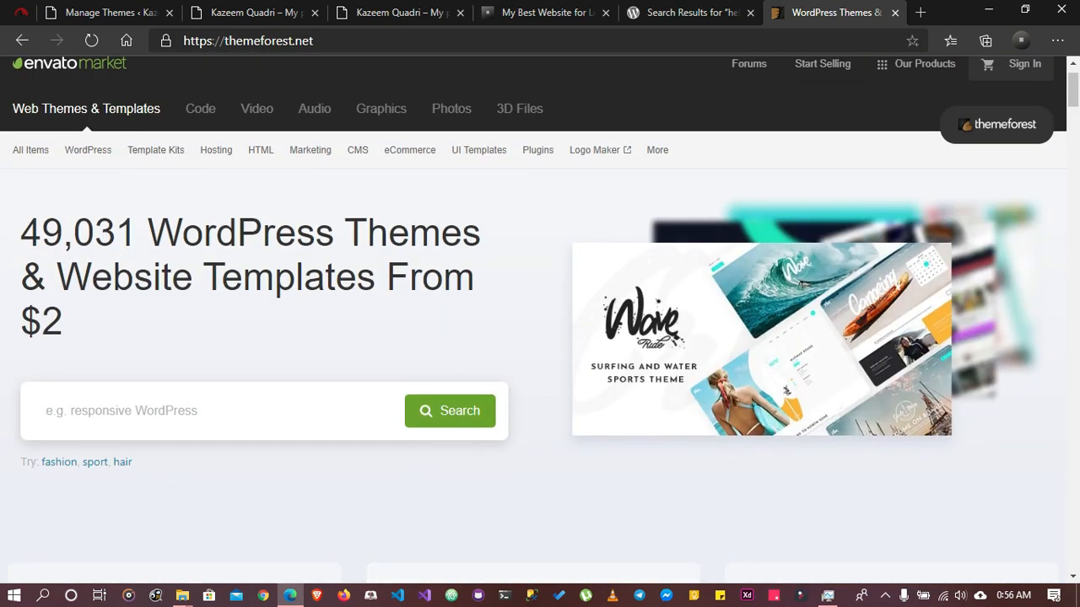
{"action": "scroll", "coordinate": [540, 320], "scroll_direction": "down", "scroll_amount": 3}
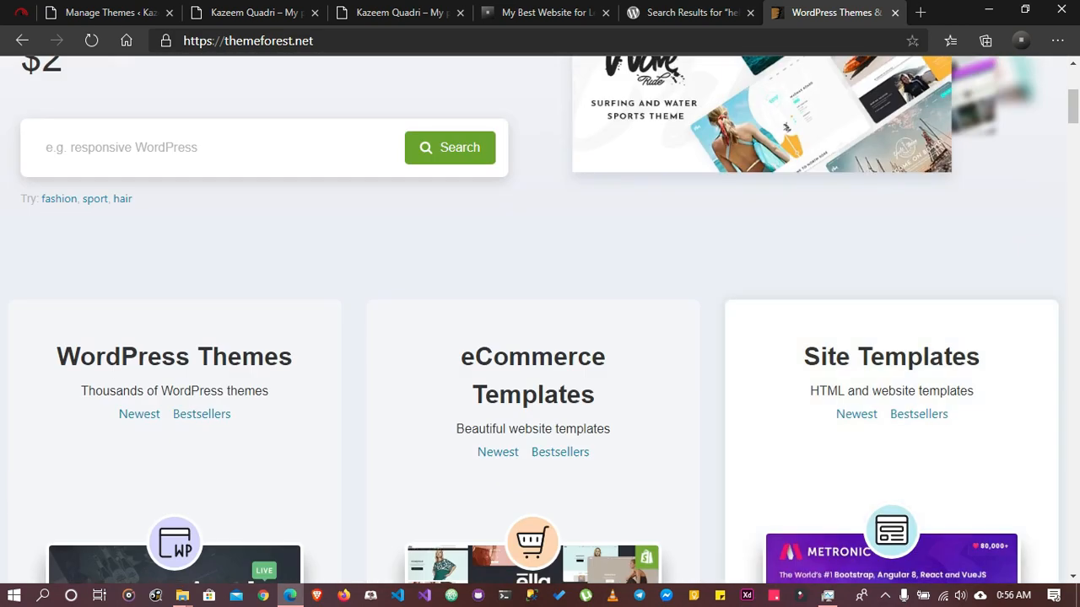
{"action": "scroll", "coordinate": [540, 320], "scroll_direction": "down", "scroll_amount": 4}
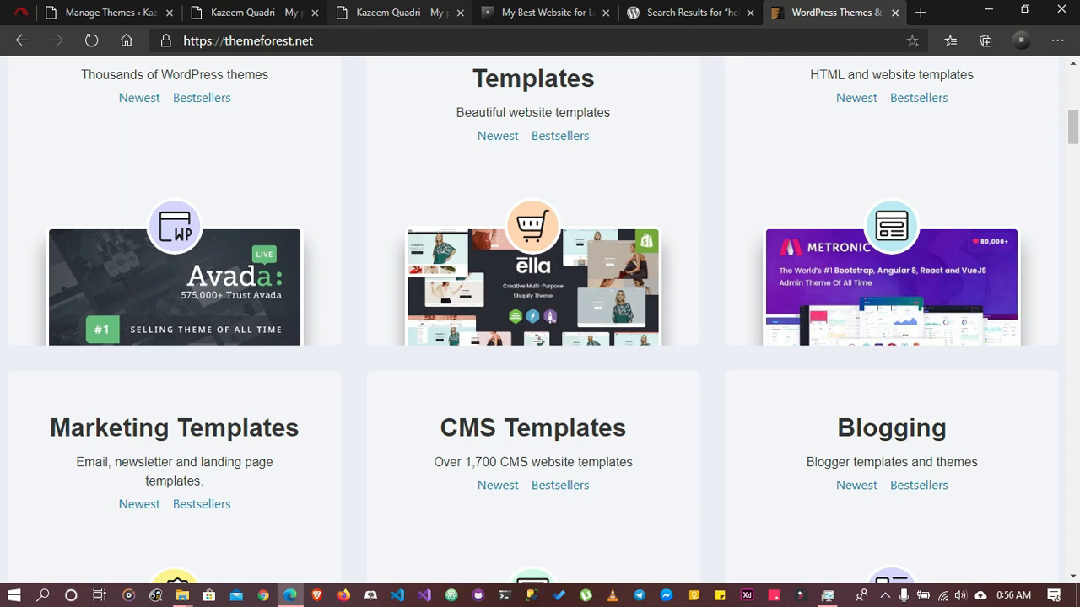
Return to the site's Manage Themes screen and open the Add Themes screen, ready to search
{"action": "left_click", "coordinate": [253, 12]}
{"action": "left_click", "coordinate": [110, 12]}
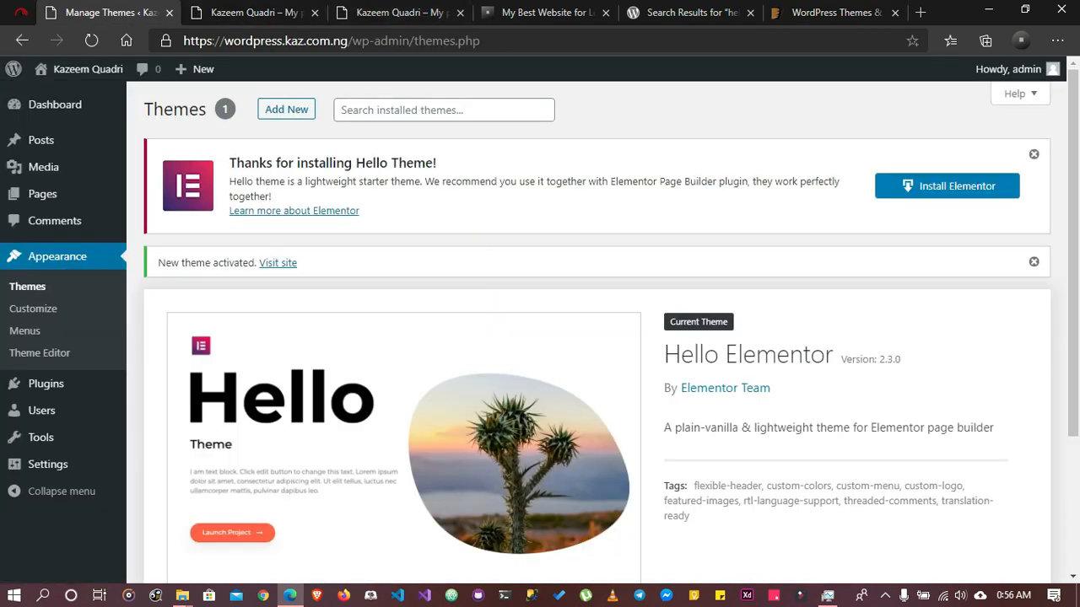
{"action": "left_click", "coordinate": [286, 109]}
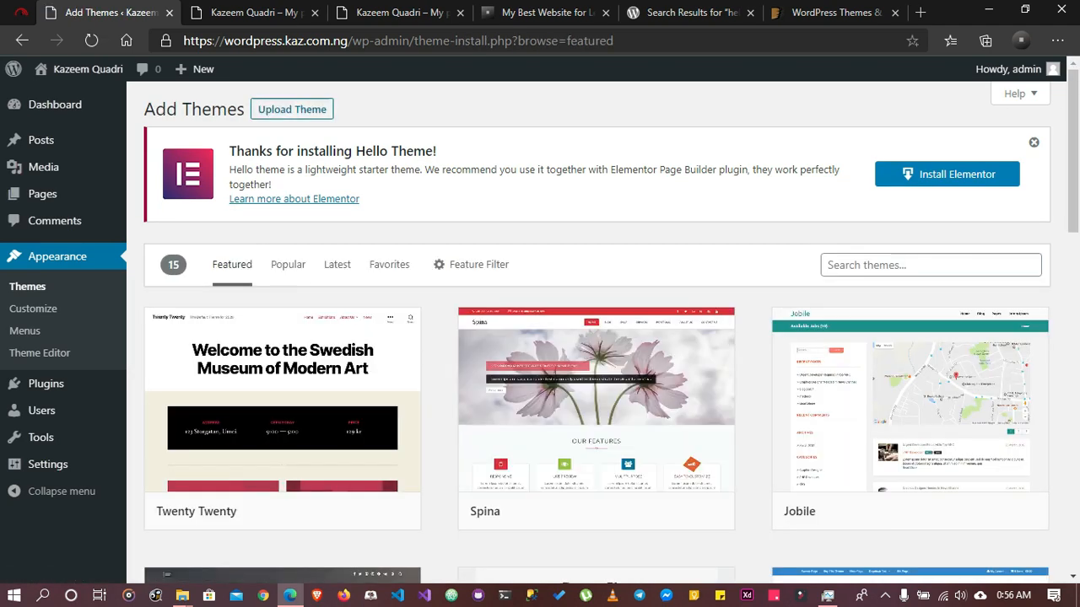
{"action": "left_click", "coordinate": [894, 265]}
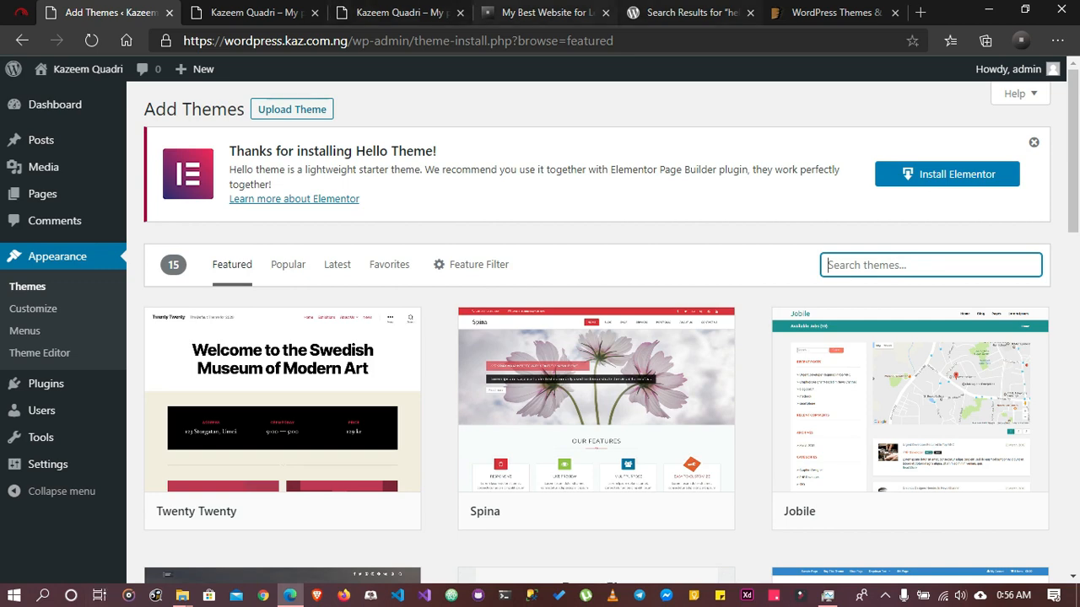
Revisit the ThemeForest home page and come back to the Add Themes screen
{"action": "left_click", "coordinate": [831, 13]}
{"action": "scroll", "coordinate": [540, 320], "scroll_direction": "up", "scroll_amount": 3}
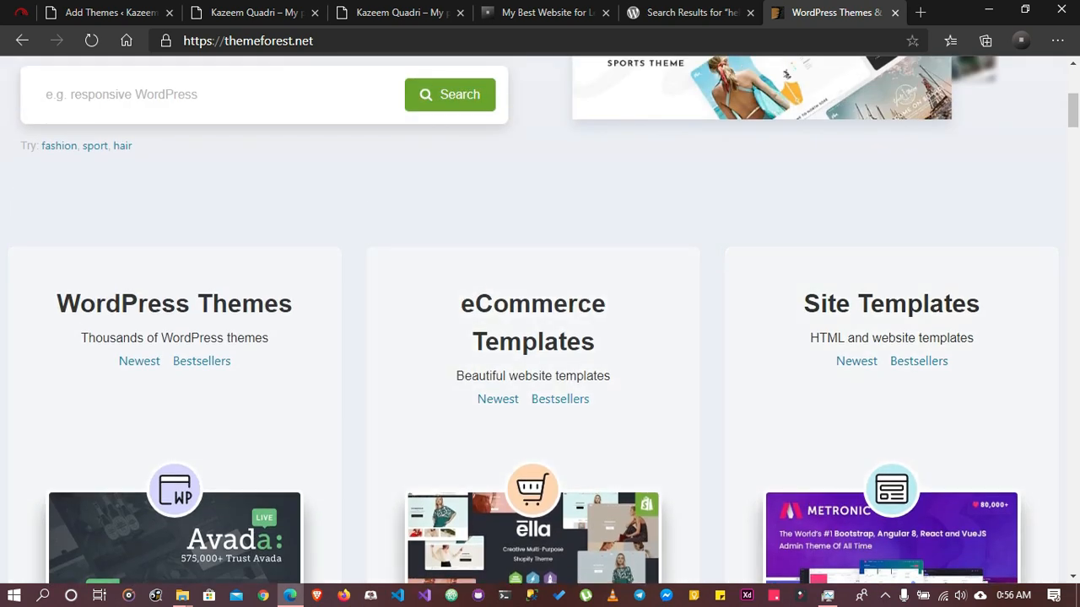
{"action": "left_click", "coordinate": [110, 13]}
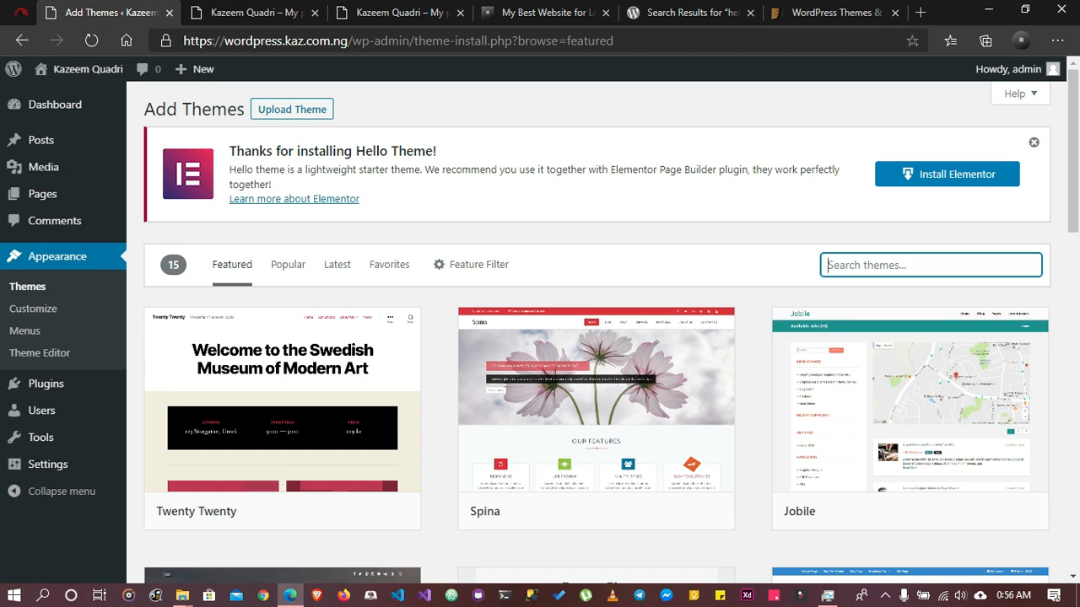
Search the available themes for "theme", and replace that search with "oceanwp"
{"action": "type", "text": "theme"}
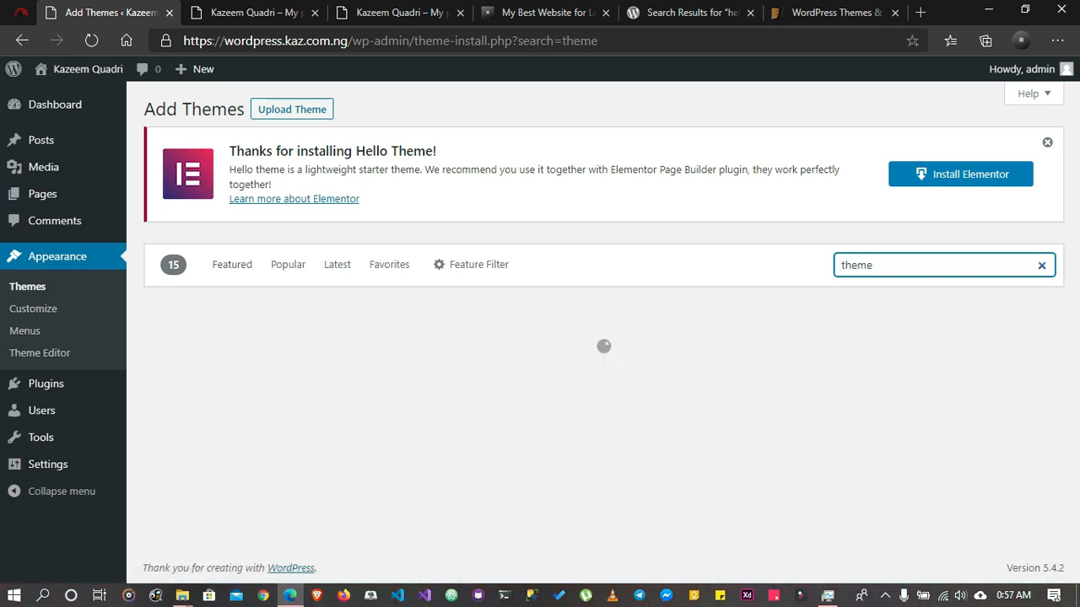
{"action": "scroll", "coordinate": [596, 333], "scroll_direction": "down", "scroll_amount": 1}
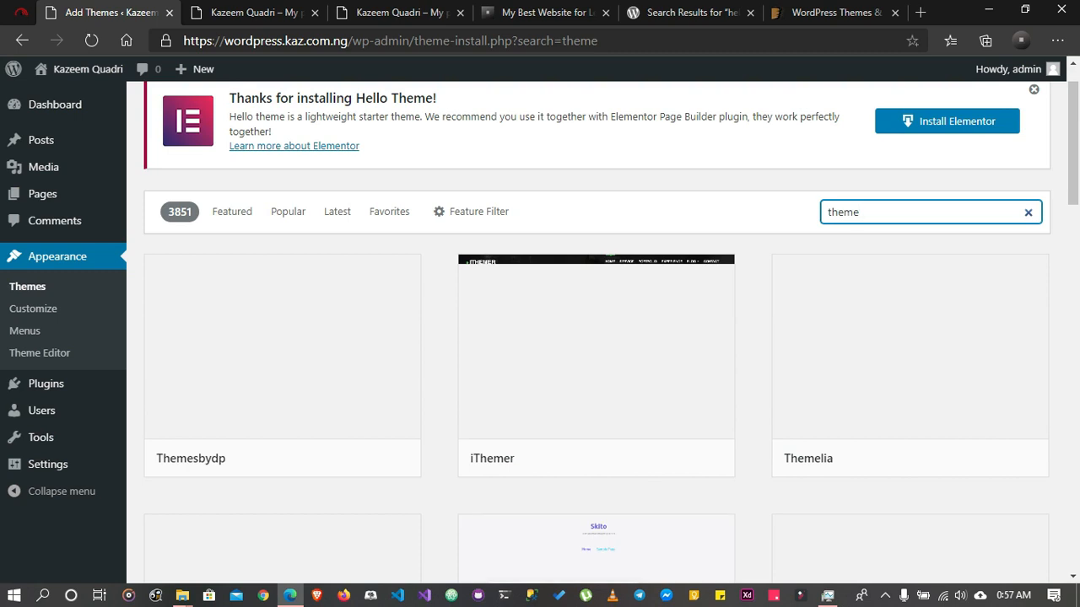
{"action": "double_click", "coordinate": [844, 212]}
{"action": "type", "text": "oceanwp"}
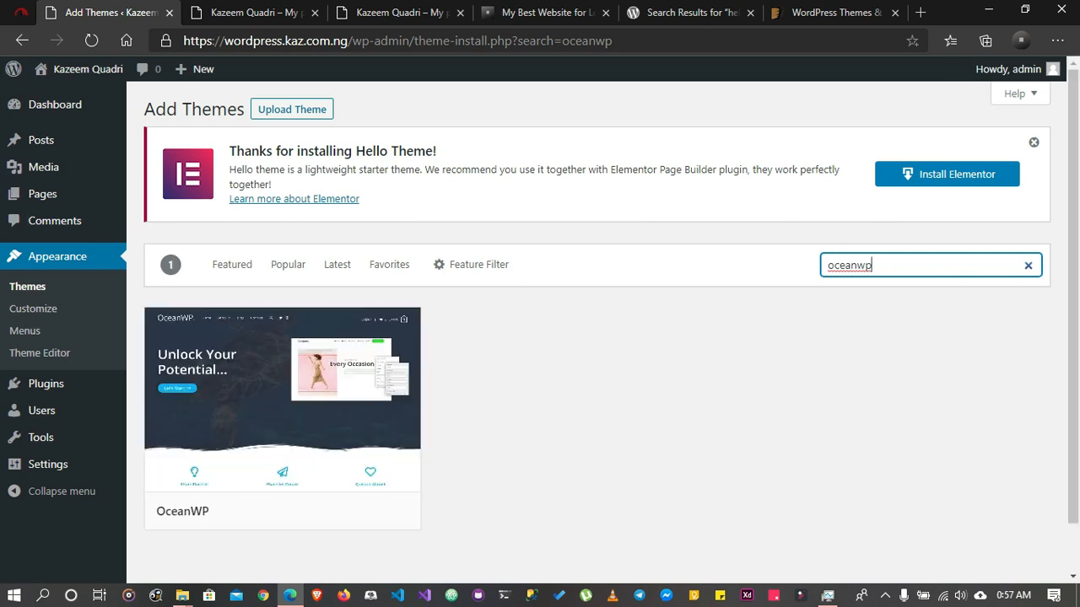
Install and activate the OceanWP theme, and dismiss the recommended-plugins and activation notices
{"action": "left_click", "coordinate": [327, 512]}
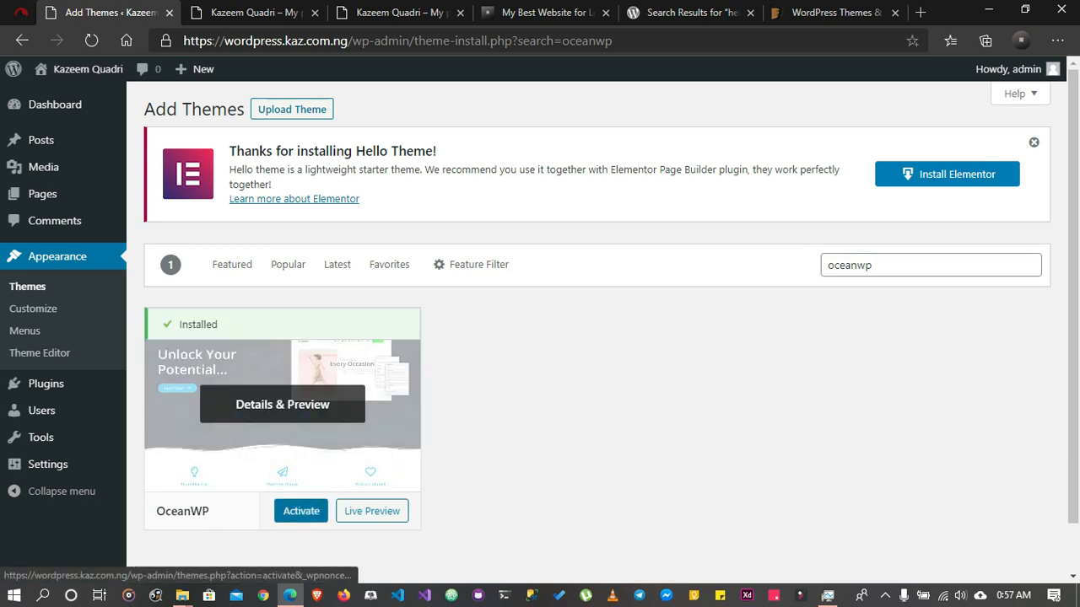
{"action": "left_click", "coordinate": [301, 511]}
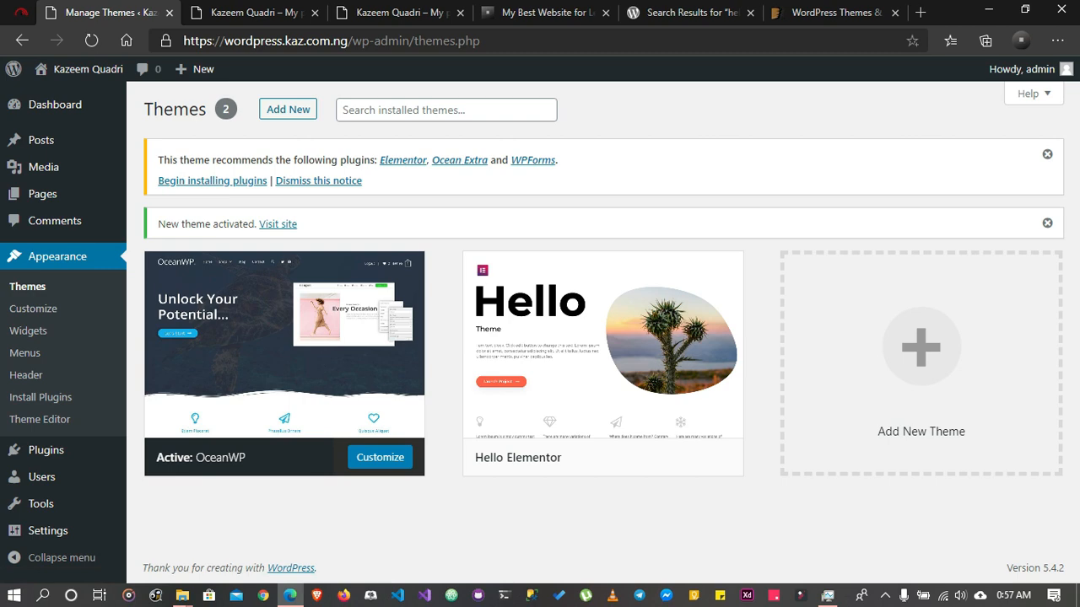
{"action": "left_click", "coordinate": [1047, 154]}
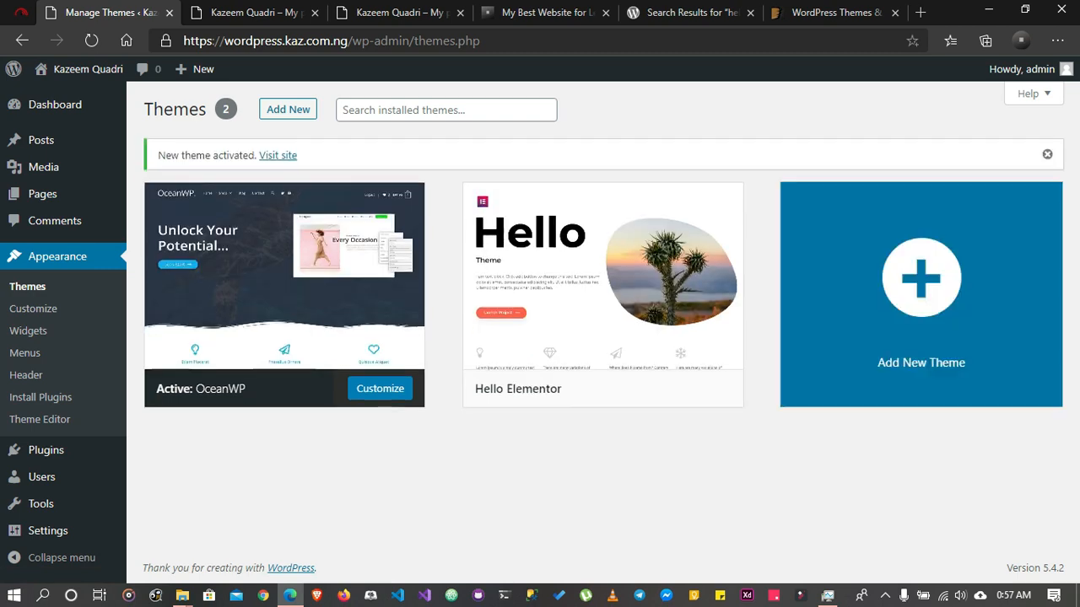
{"action": "left_click", "coordinate": [1047, 154]}
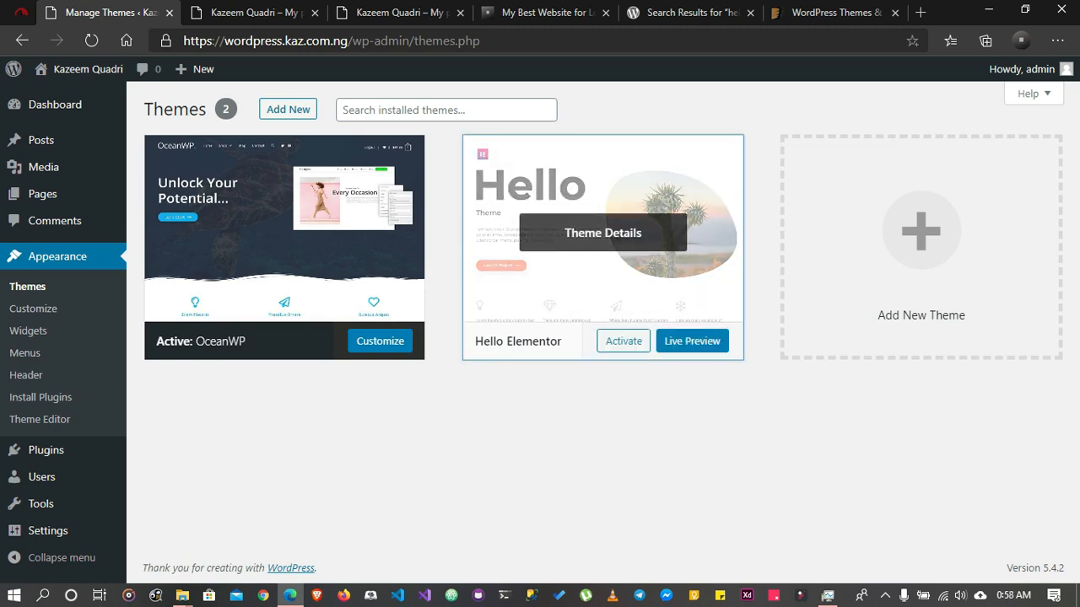
Delete the Hello Elementor theme from its details view and look over the OceanWP theme's details
{"action": "left_click", "coordinate": [603, 233]}
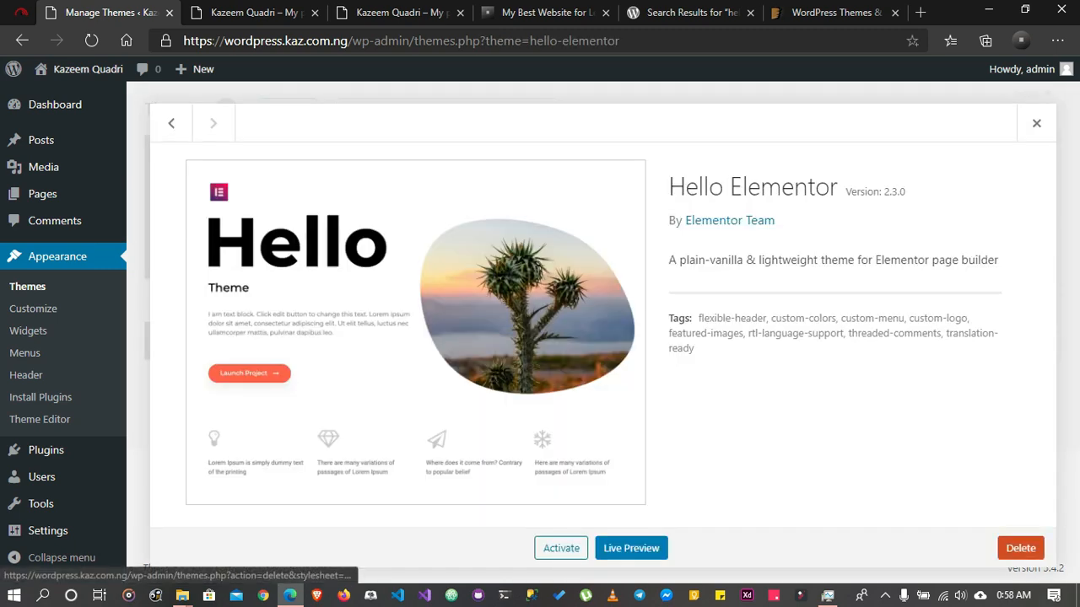
{"action": "left_click", "coordinate": [1021, 549]}
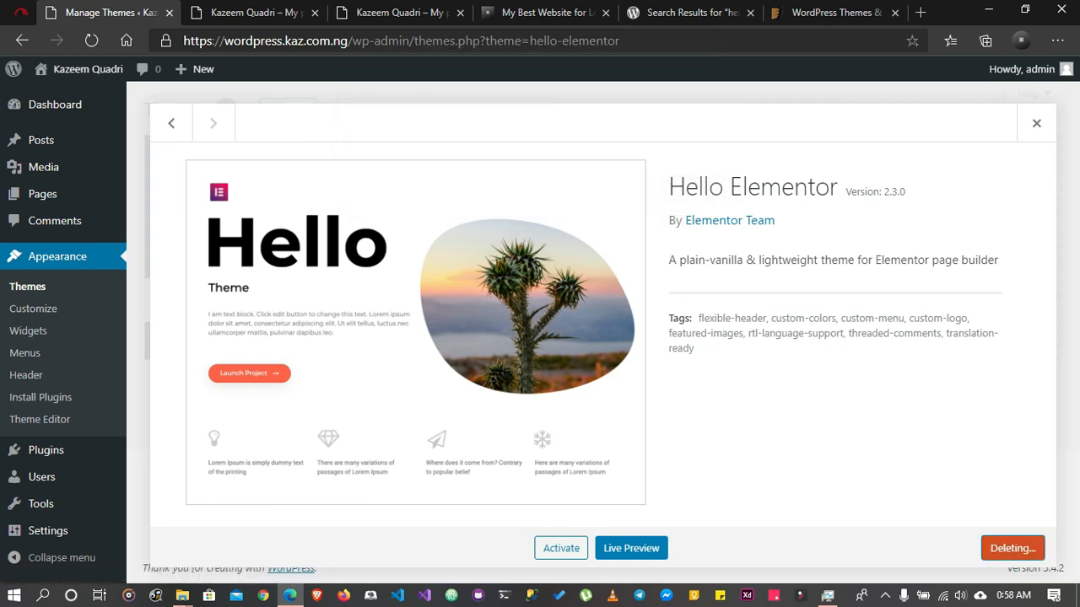
{"action": "scroll", "coordinate": [597, 329], "scroll_direction": "down", "scroll_amount": 3}
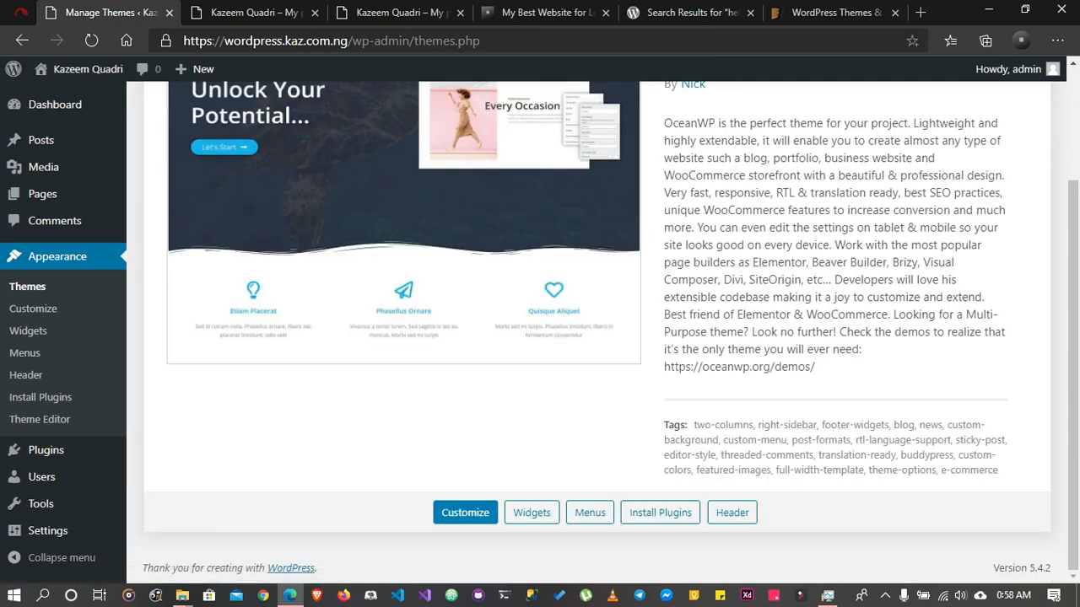
{"action": "scroll", "coordinate": [46, 196], "scroll_direction": "up", "scroll_amount": 4}
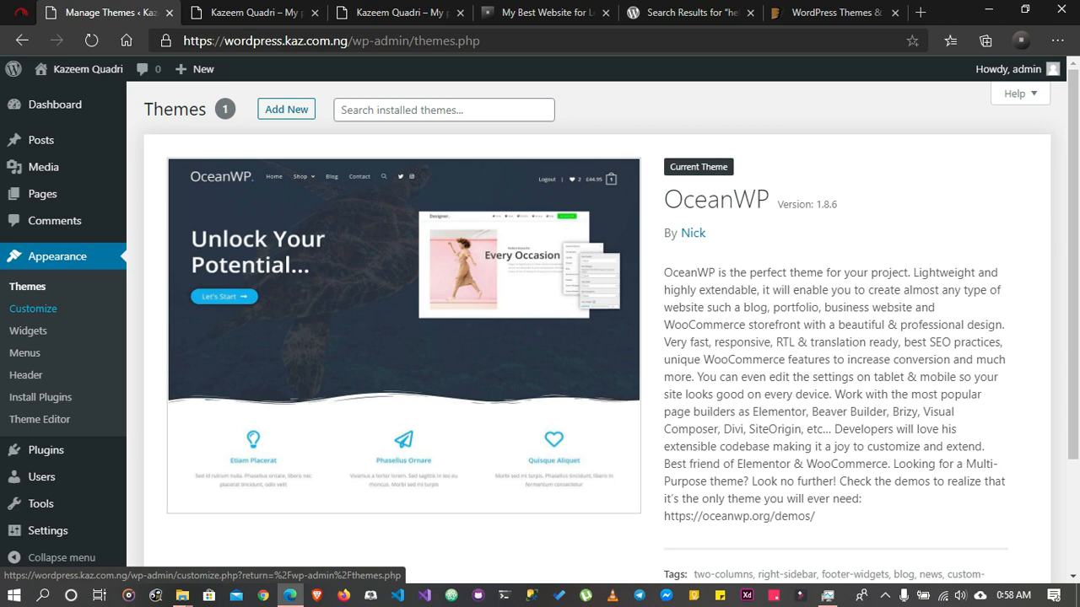
Open the theme Customizer in a new browser tab and switch to it
{"action": "right_click", "coordinate": [24, 311]}
{"action": "left_click", "coordinate": [101, 328]}
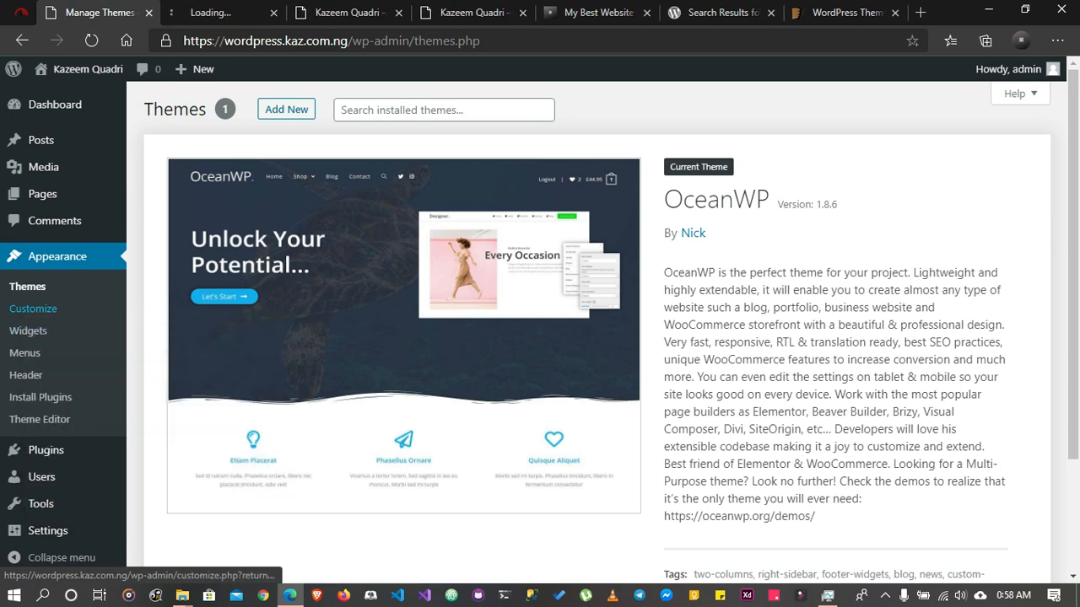
{"action": "key", "text": "ctrl+Tab"}
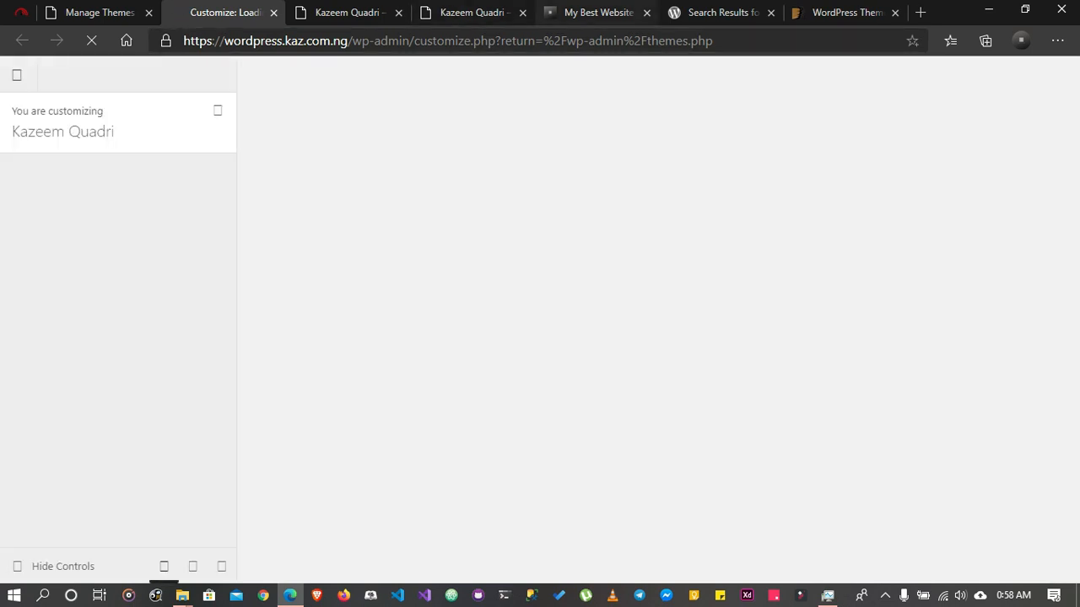
Close the WordPress.org search results, ThemeForest and second site home page tabs
{"action": "left_click", "coordinate": [771, 13]}
{"action": "left_click", "coordinate": [770, 13]}
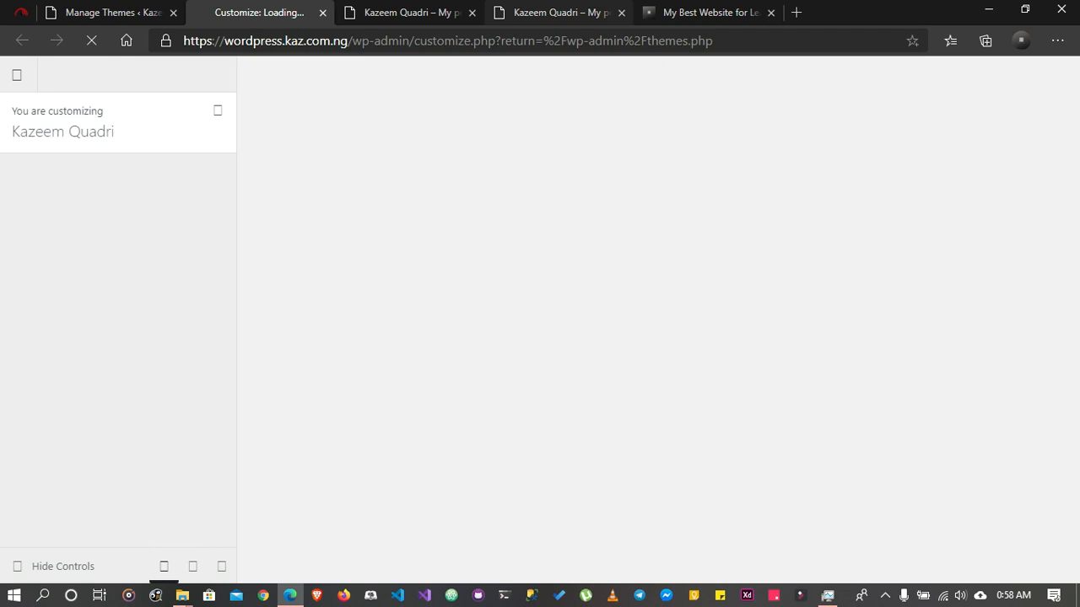
{"action": "left_click", "coordinate": [621, 13]}
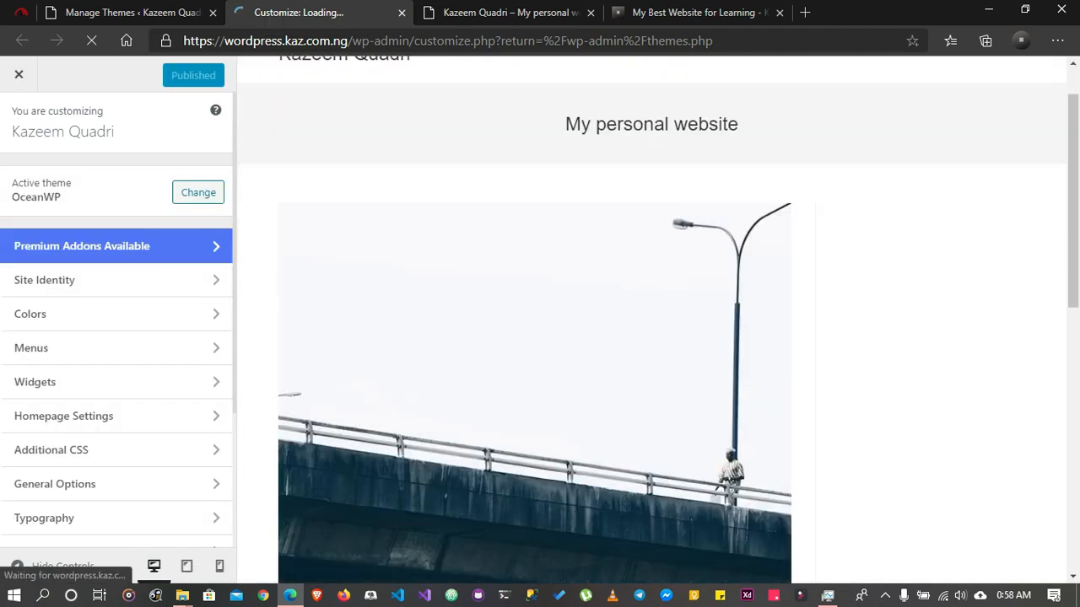
Look through the site's home page preview with the OceanWP theme in the Customizer
{"action": "scroll", "coordinate": [651, 320], "scroll_direction": "down", "scroll_amount": 9}
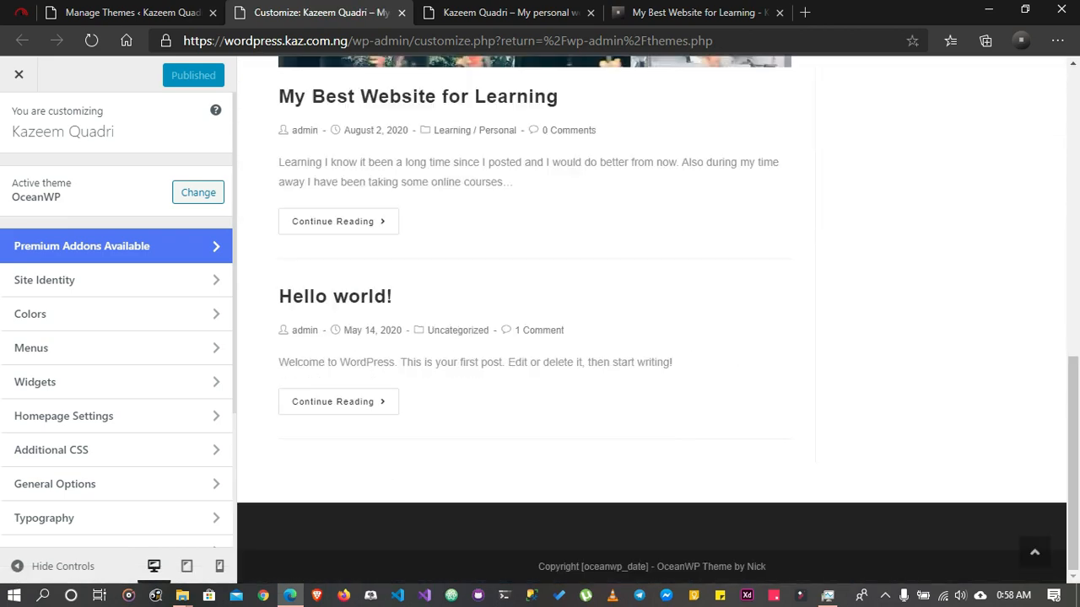
{"action": "scroll", "coordinate": [651, 321], "scroll_direction": "up", "scroll_amount": 5}
{"action": "scroll", "coordinate": [591, 278], "scroll_direction": "up", "scroll_amount": 5}
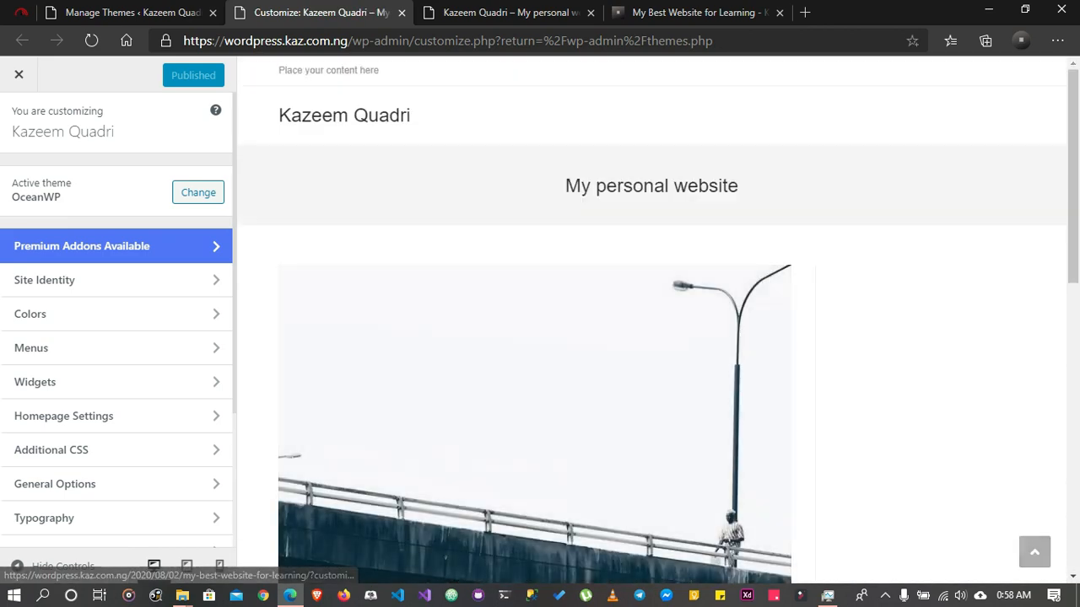
Examine the home page preview from header to footer and the list of Customizer sections offered by the OceanWP theme
{"action": "scroll", "coordinate": [590, 278], "scroll_direction": "down", "scroll_amount": 9}
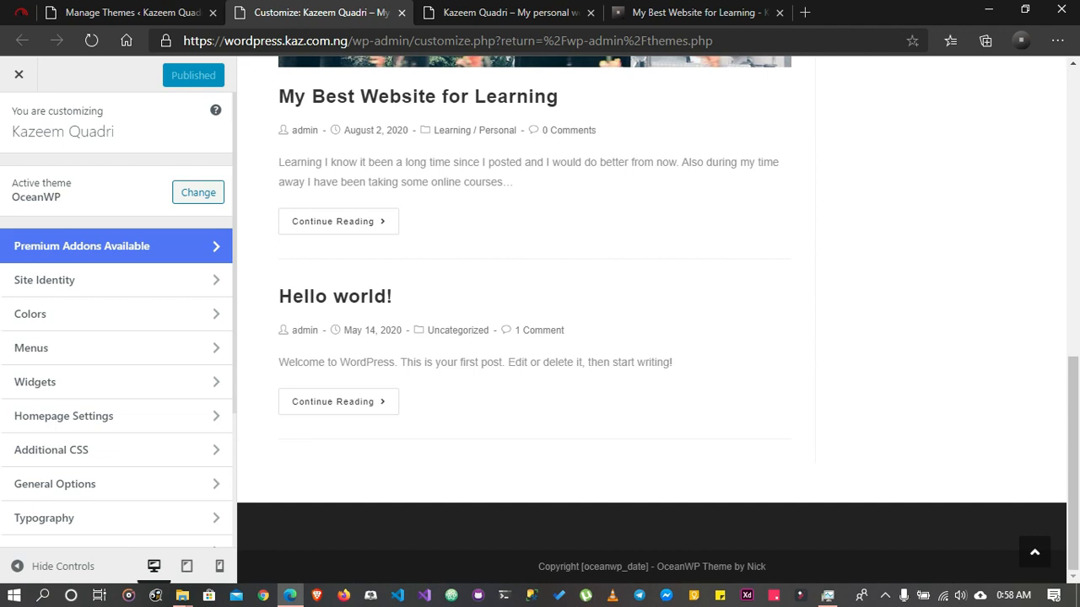
{"action": "scroll", "coordinate": [651, 320], "scroll_direction": "up", "scroll_amount": 10}
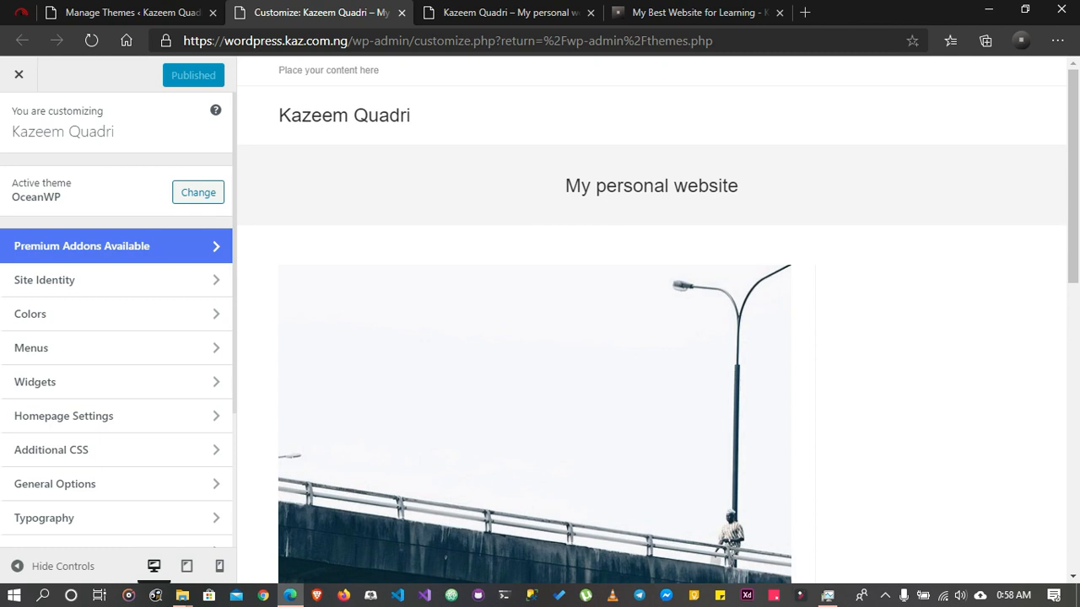
{"action": "scroll", "coordinate": [119, 246], "scroll_direction": "down", "scroll_amount": 3}
{"action": "scroll", "coordinate": [118, 260], "scroll_direction": "up", "scroll_amount": 3}
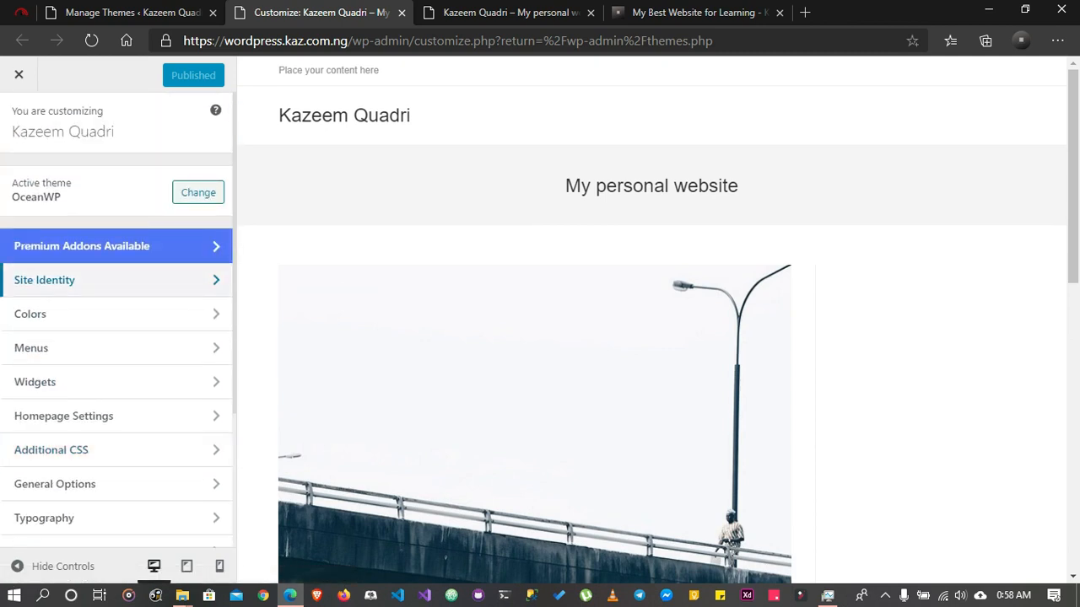
{"action": "scroll", "coordinate": [118, 321], "scroll_direction": "down", "scroll_amount": 2}
{"action": "scroll", "coordinate": [119, 320], "scroll_direction": "down", "scroll_amount": 2}
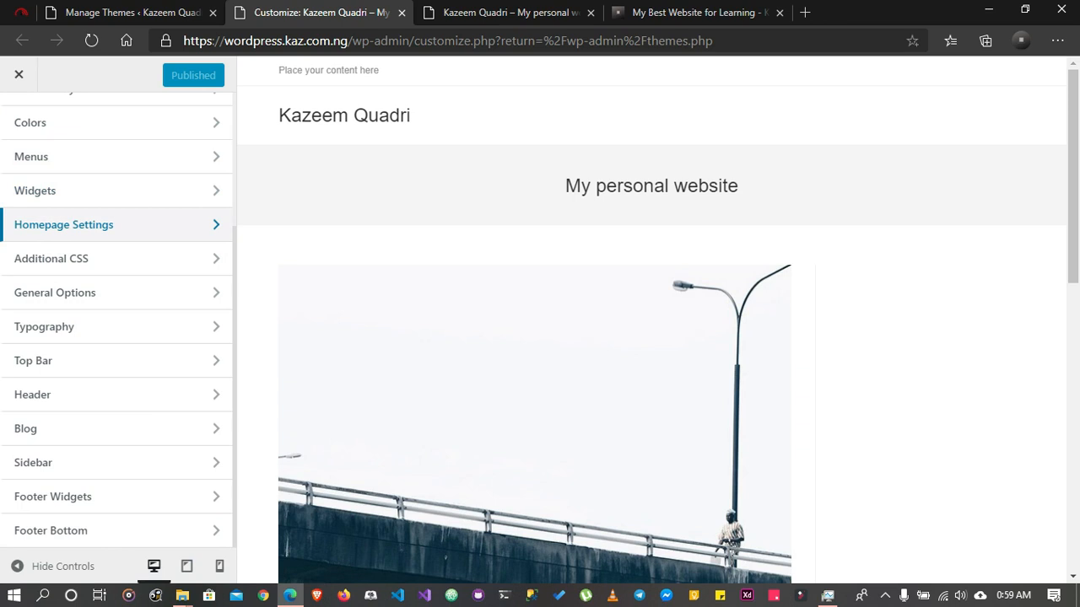
{"action": "scroll", "coordinate": [118, 338], "scroll_direction": "up", "scroll_amount": 5}
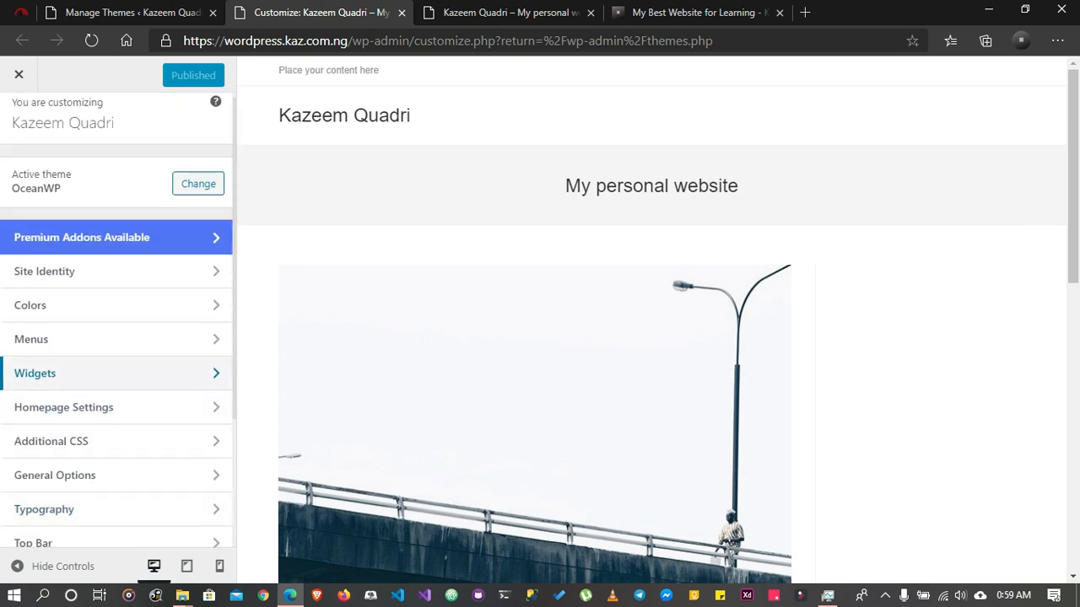
{"action": "scroll", "coordinate": [118, 363], "scroll_direction": "down", "scroll_amount": 2}
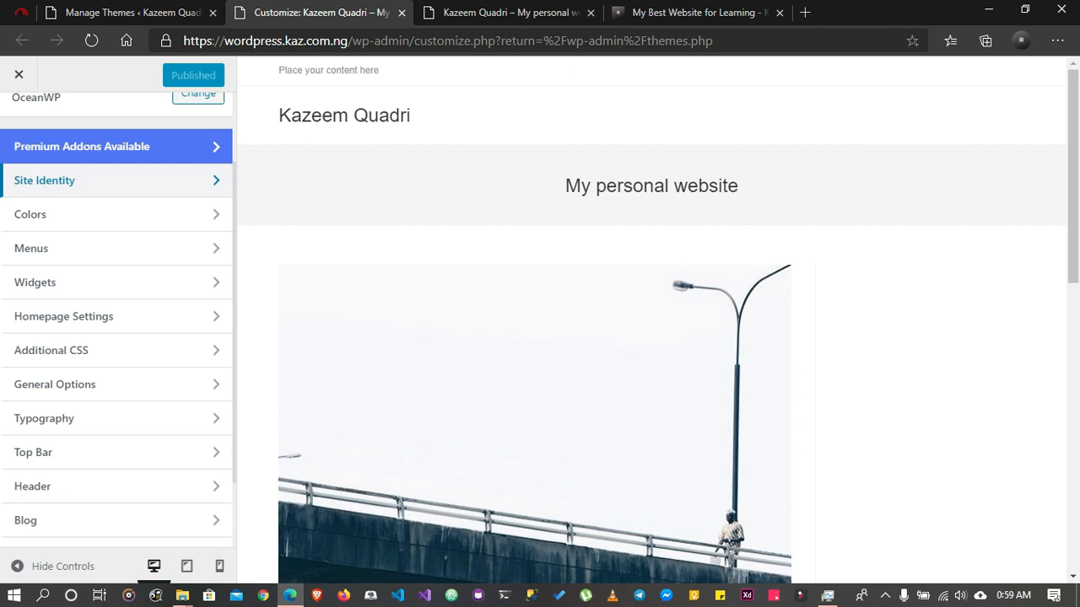
Open the Site Identity settings and look over the Site Title and Tagline fields
{"action": "left_click", "coordinate": [50, 181]}
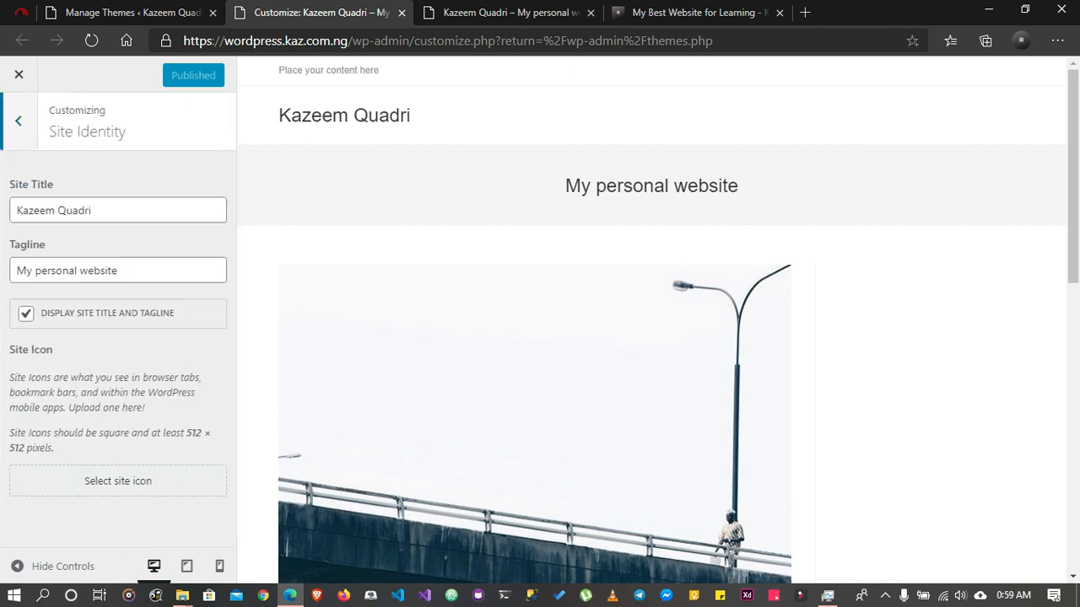
{"action": "key", "text": "Tab"}
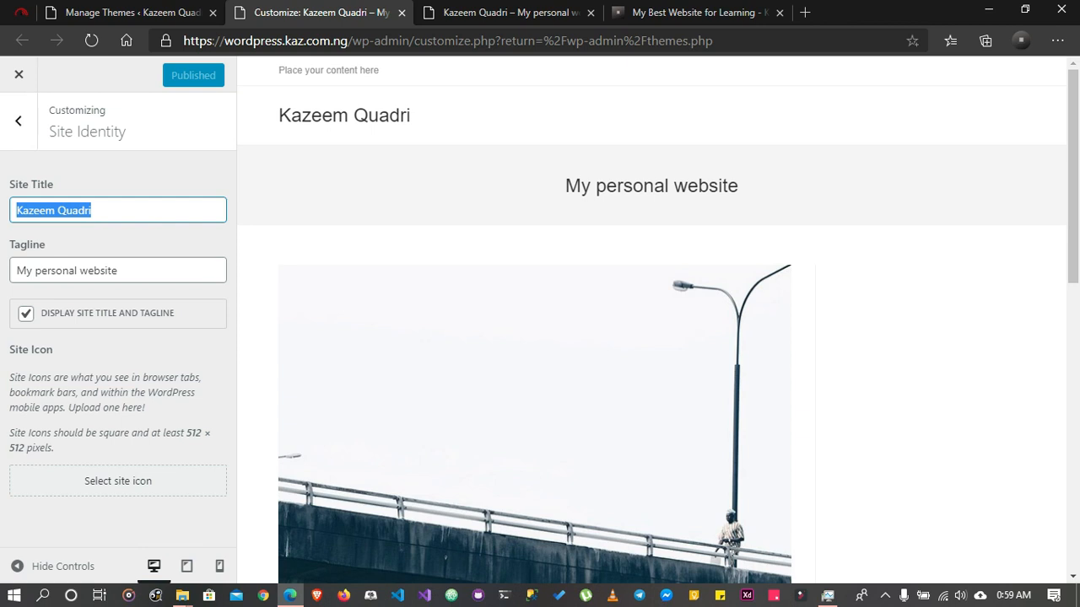
{"action": "left_click_drag", "start_coordinate": [97, 133], "coordinate": [118, 254]}
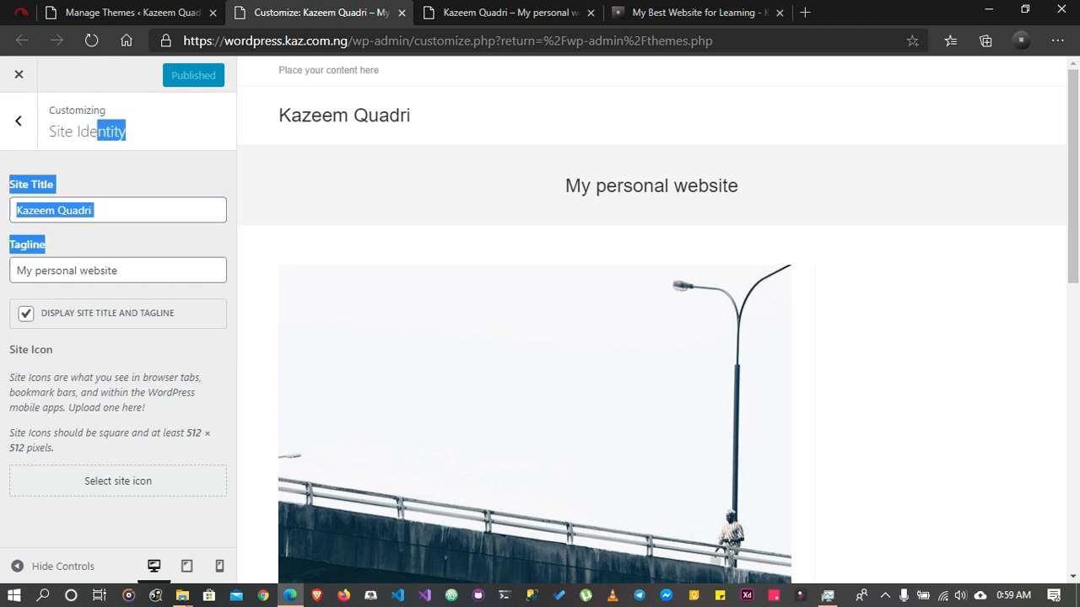
{"action": "double_click", "coordinate": [99, 271]}
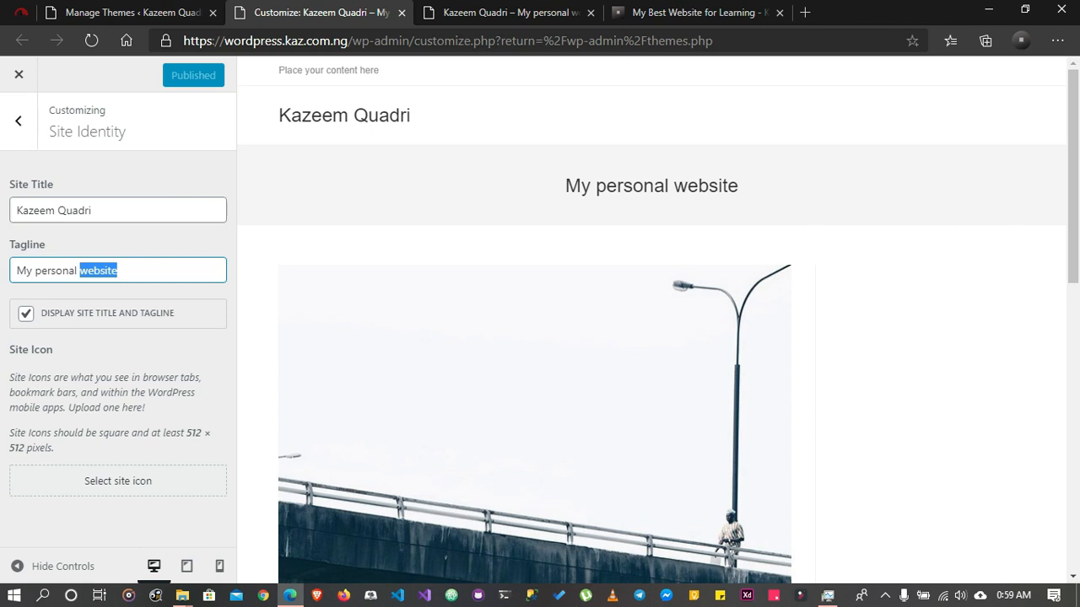
{"action": "left_click", "coordinate": [127, 350]}
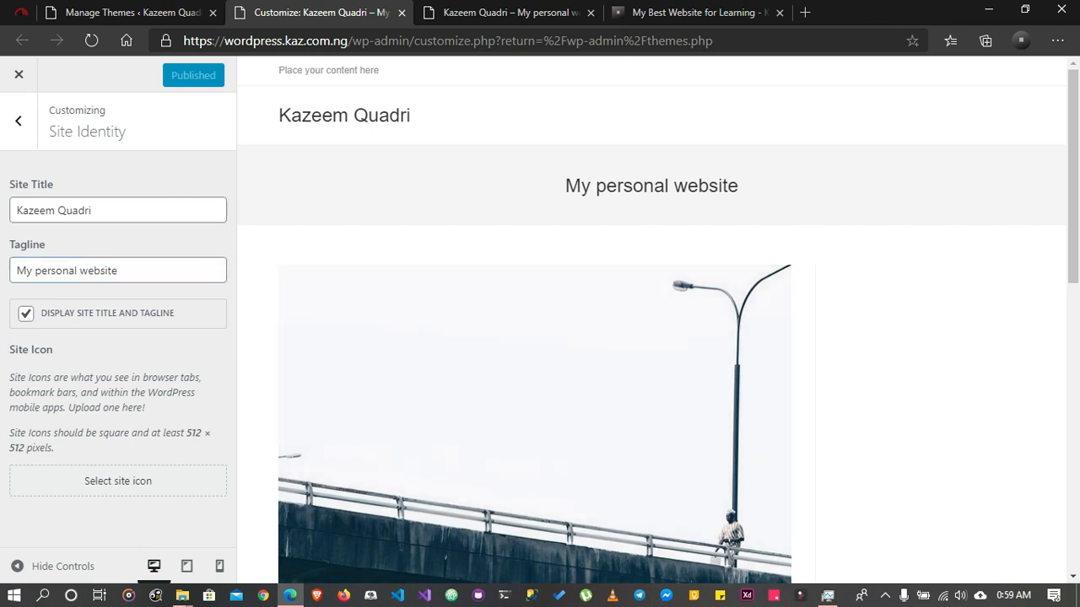
Turn off the display of the site title and tagline to check the preview, and turn it back on
{"action": "left_click", "coordinate": [26, 313]}
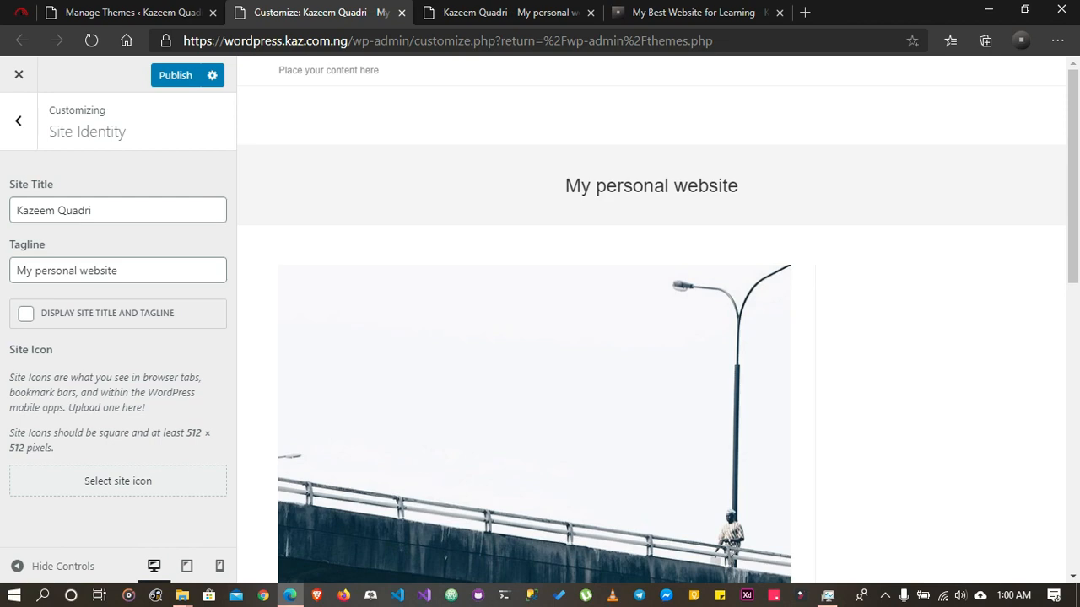
{"action": "scroll", "coordinate": [540, 337], "scroll_direction": "down", "scroll_amount": 9}
{"action": "scroll", "coordinate": [540, 338], "scroll_direction": "up", "scroll_amount": 9}
{"action": "left_click", "coordinate": [26, 314]}
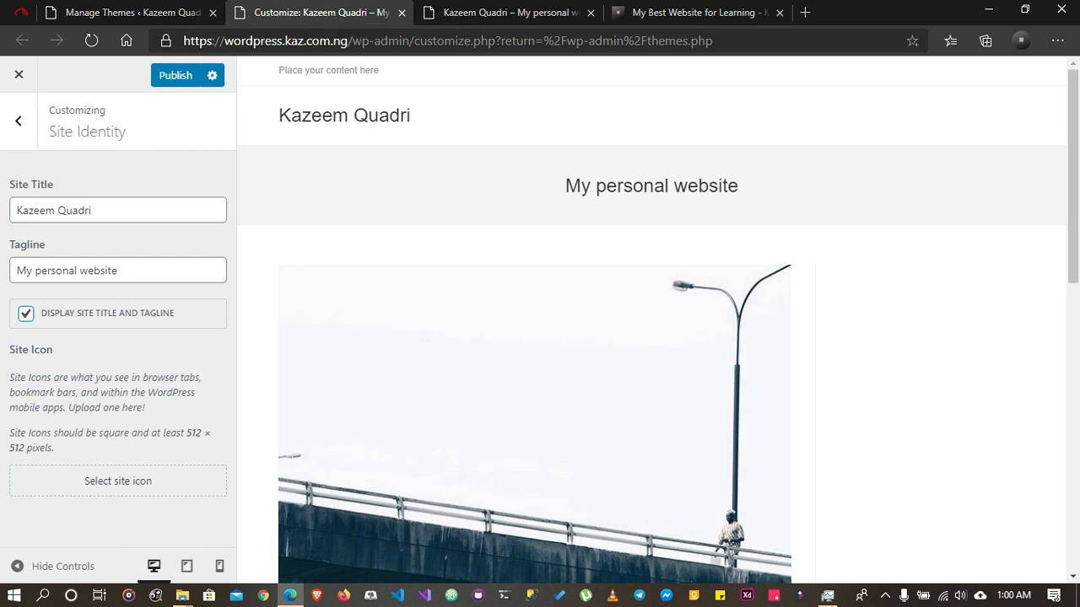
Set the circular city image from the media library as the site icon with the default crop, and publish the change
{"action": "left_click", "coordinate": [118, 481]}
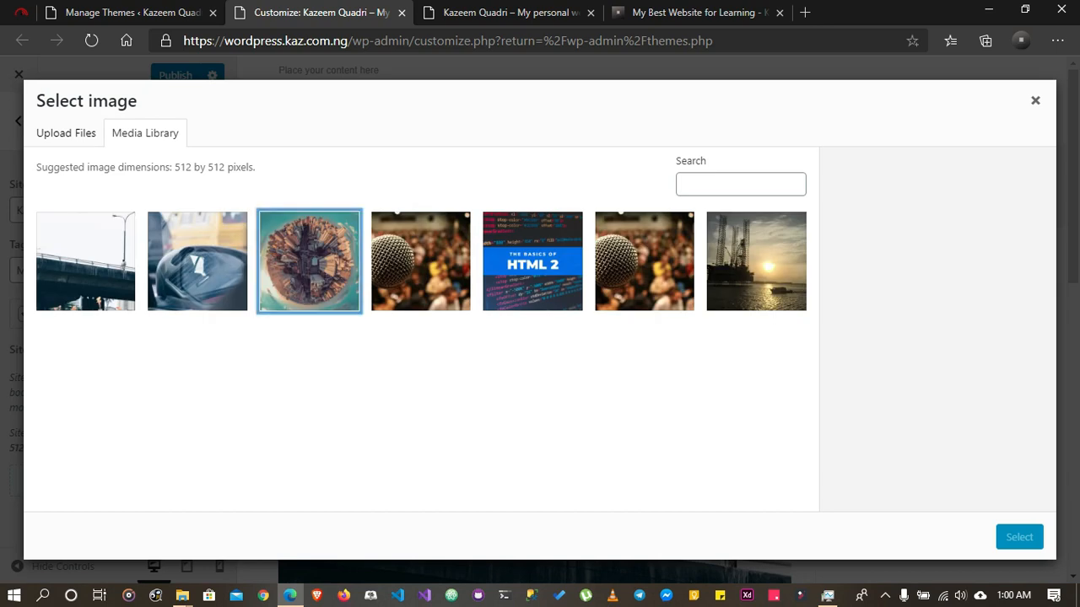
{"action": "left_click", "coordinate": [309, 261]}
{"action": "left_click", "coordinate": [1019, 536]}
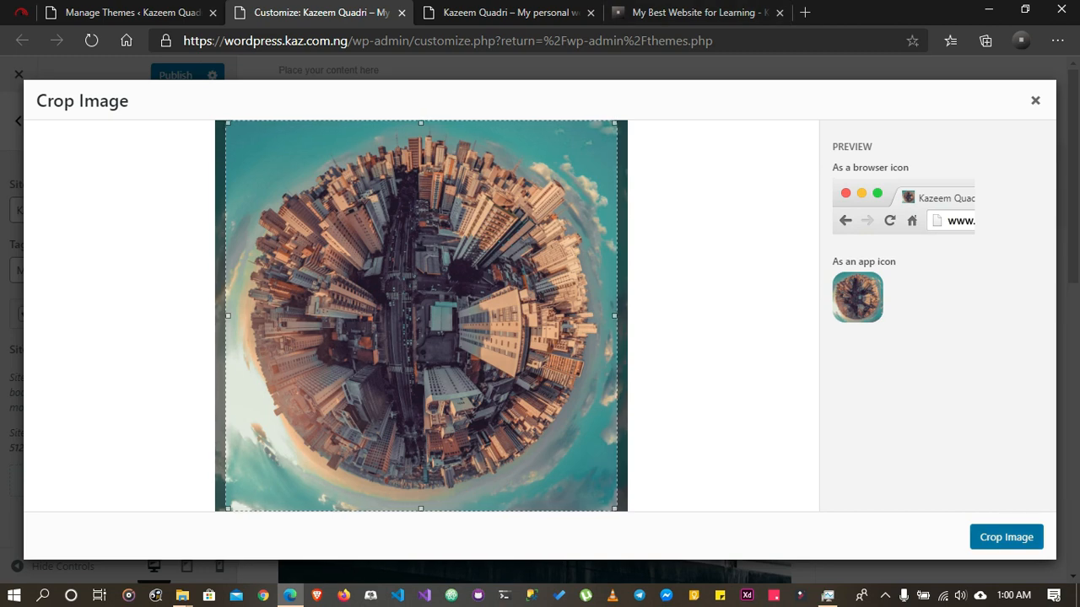
{"action": "left_click", "coordinate": [1007, 538]}
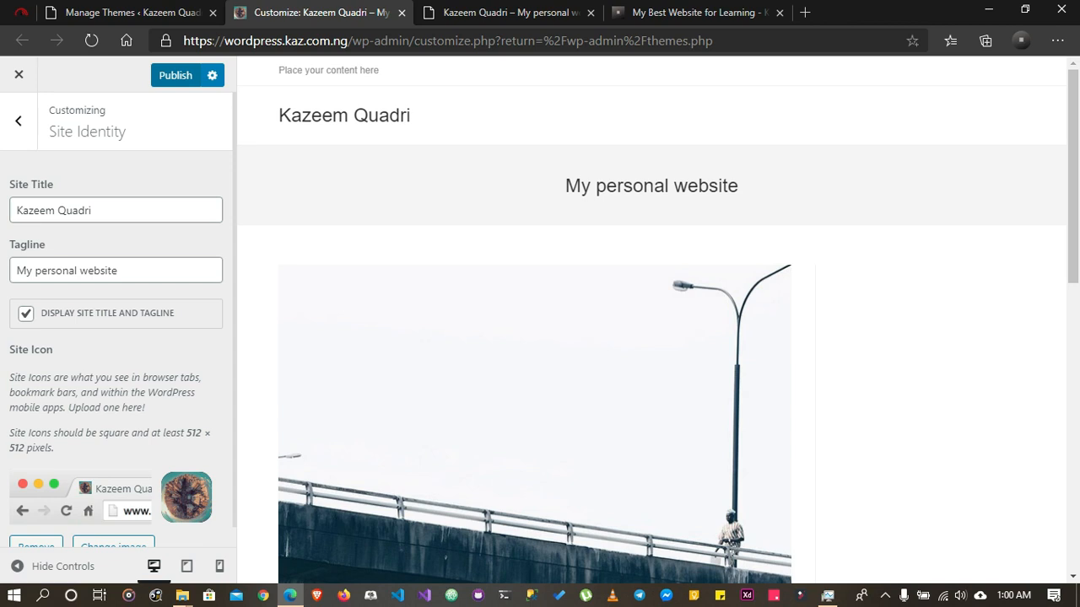
{"action": "left_click", "coordinate": [175, 76]}
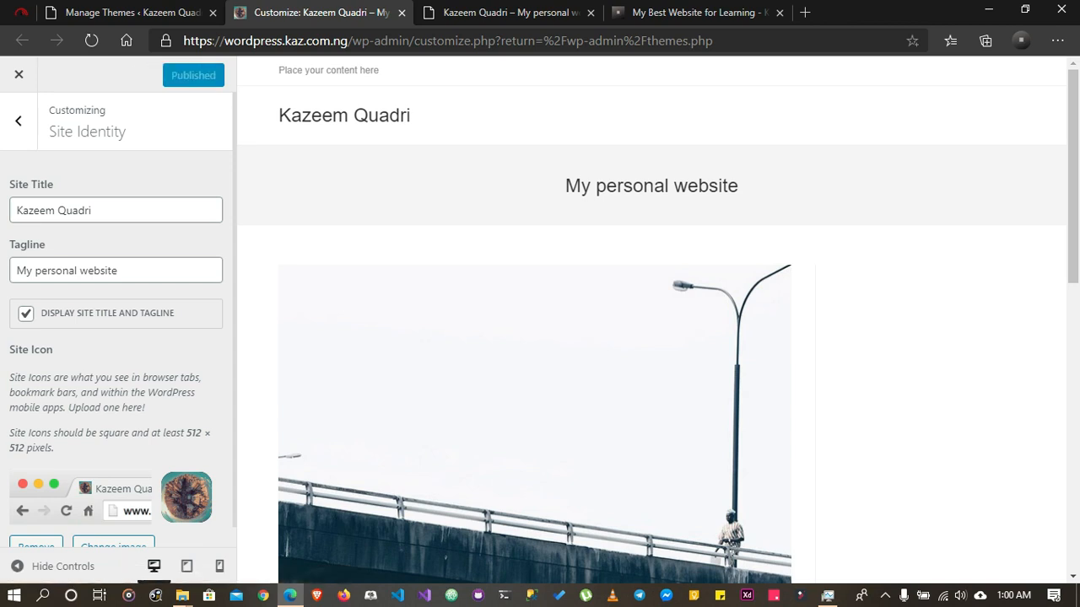
Reload the live home page and the Manage Themes page to check the site icon and theme, viewing the home page down to its footer
{"action": "left_click", "coordinate": [524, 12]}
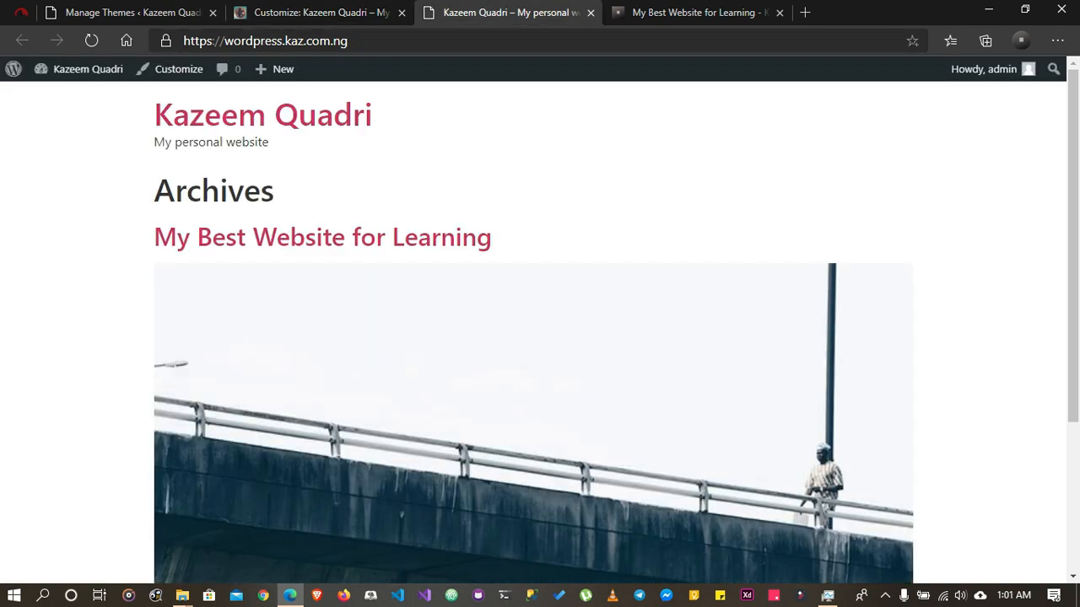
{"action": "left_click", "coordinate": [91, 40]}
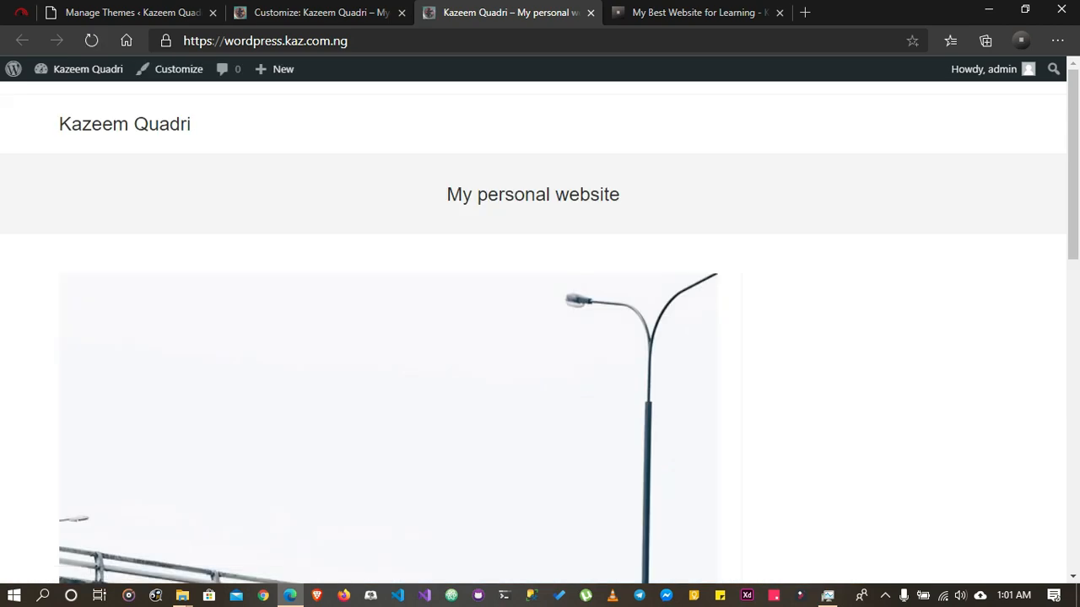
{"action": "scroll", "coordinate": [388, 333], "scroll_direction": "down", "scroll_amount": 10}
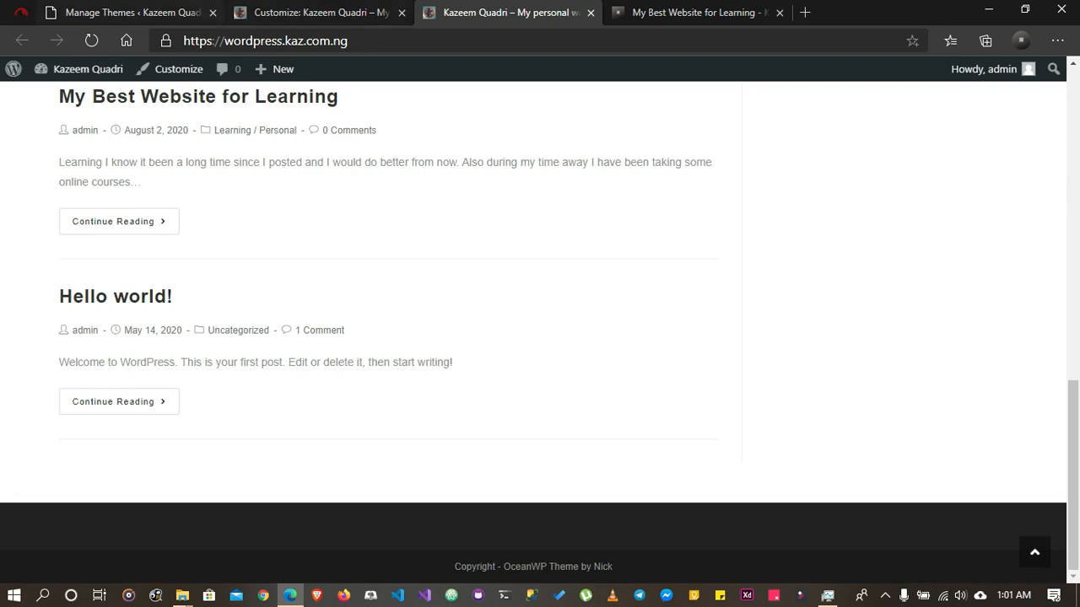
{"action": "left_click", "coordinate": [152, 13]}
{"action": "left_click", "coordinate": [91, 40]}
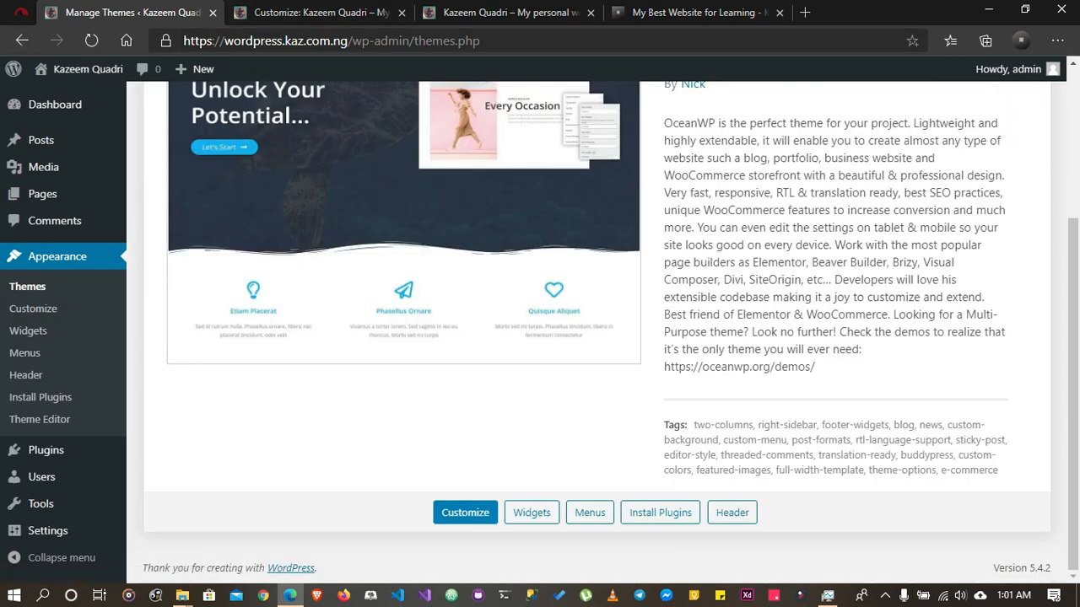
Return to the Customizer tab and leave Site Identity for the main list of sections
{"action": "left_click", "coordinate": [321, 12]}
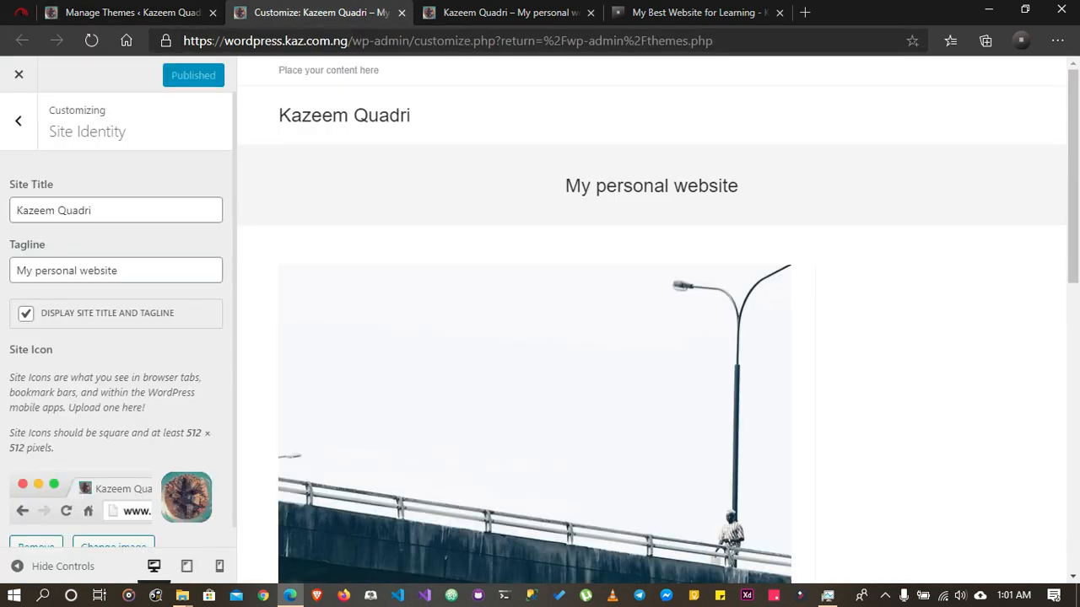
{"action": "scroll", "coordinate": [118, 320], "scroll_direction": "down", "scroll_amount": 1}
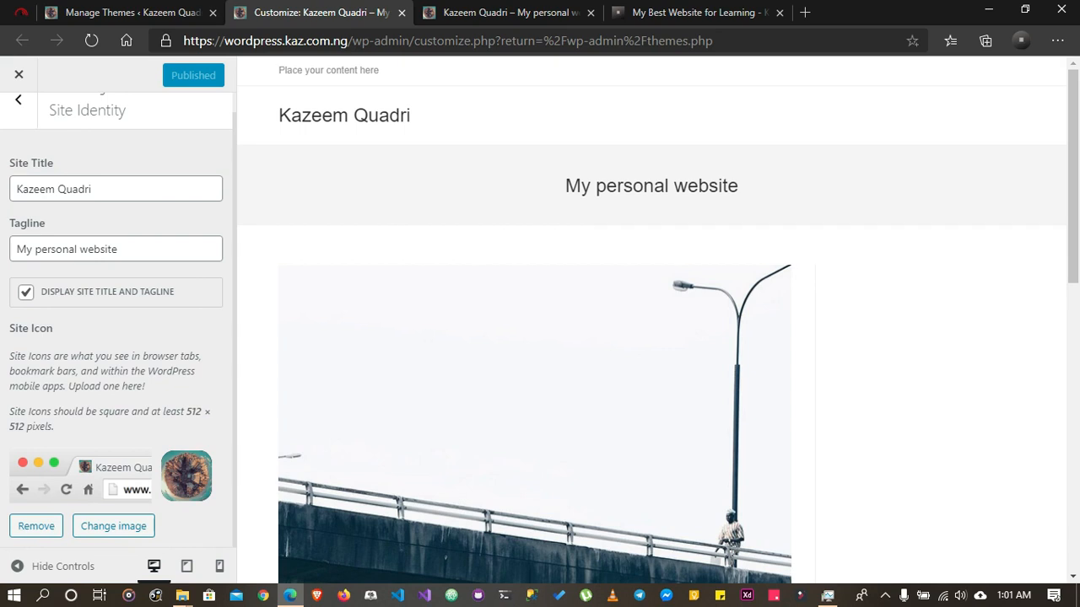
{"action": "scroll", "coordinate": [118, 320], "scroll_direction": "up", "scroll_amount": 1}
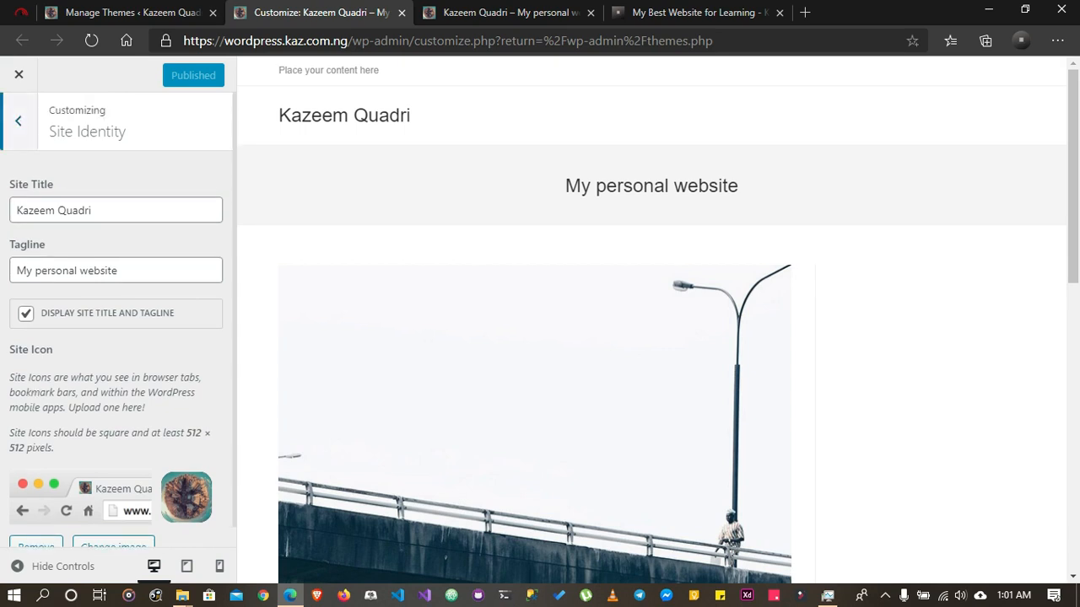
{"action": "left_click", "coordinate": [18, 120]}
{"action": "scroll", "coordinate": [50, 191], "scroll_direction": "down", "scroll_amount": 1}
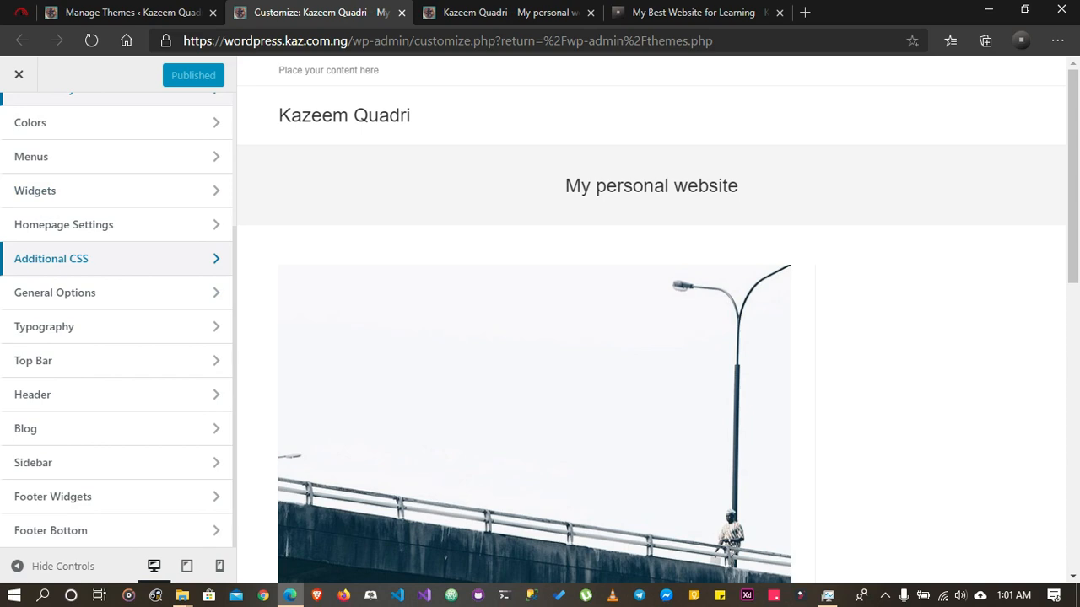
Compare the footer copyright line in the Customizer preview with the one on the live home page
{"action": "scroll", "coordinate": [531, 253], "scroll_direction": "down", "scroll_amount": 10}
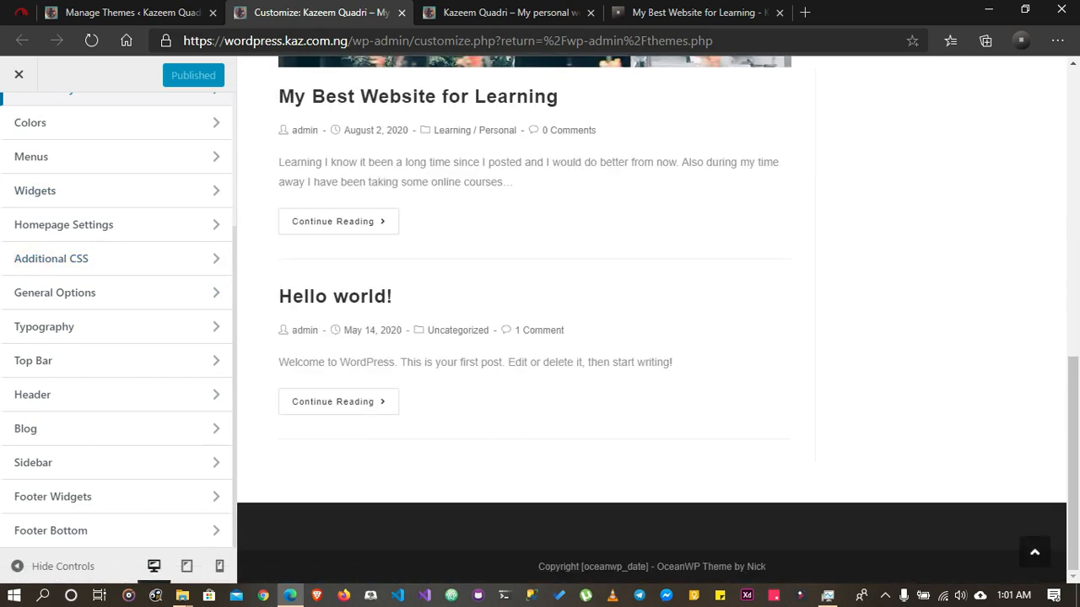
{"action": "left_click", "coordinate": [510, 12]}
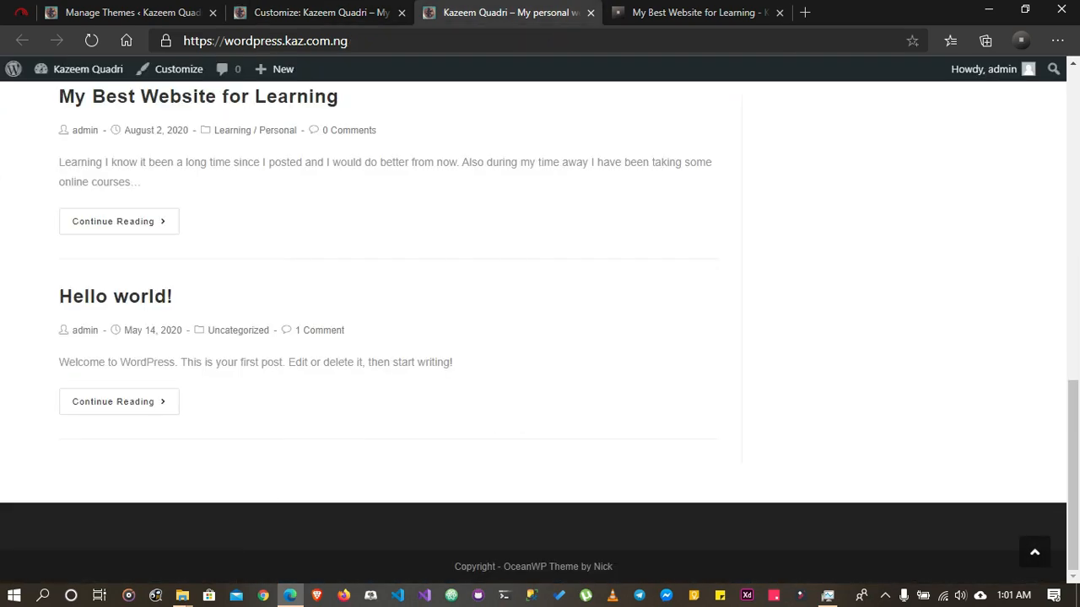
{"action": "scroll", "coordinate": [531, 236], "scroll_direction": "up", "scroll_amount": 10}
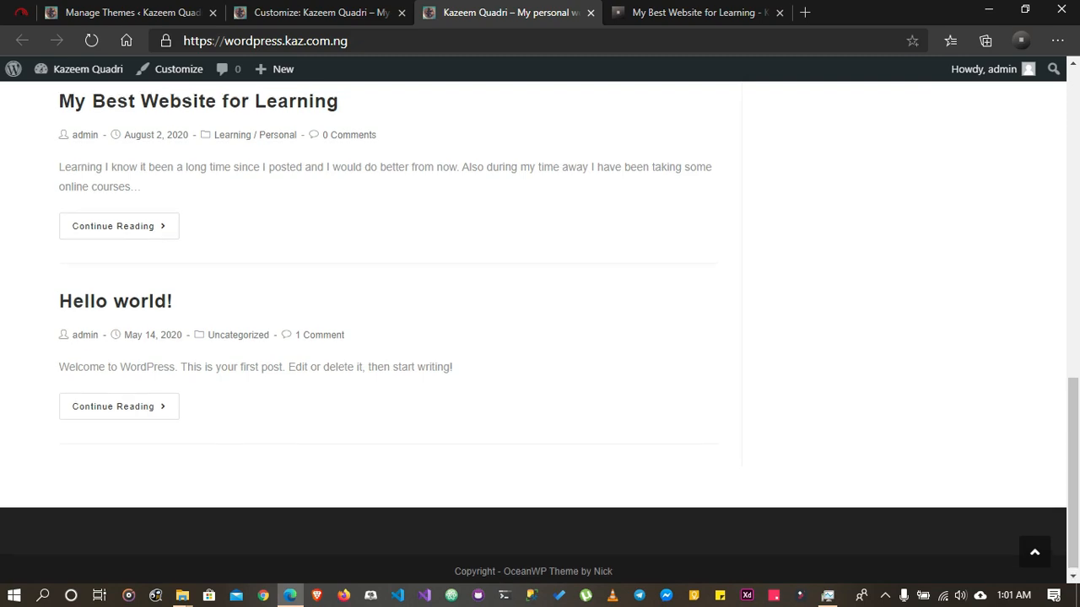
{"action": "scroll", "coordinate": [388, 337], "scroll_direction": "down", "scroll_amount": 10}
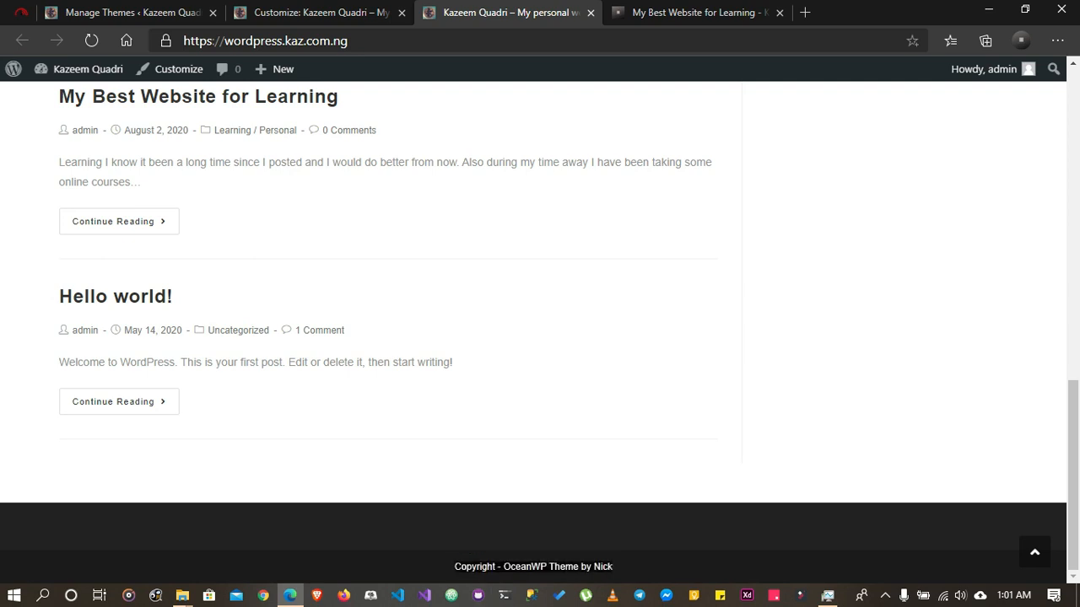
{"action": "left_click", "coordinate": [320, 13]}
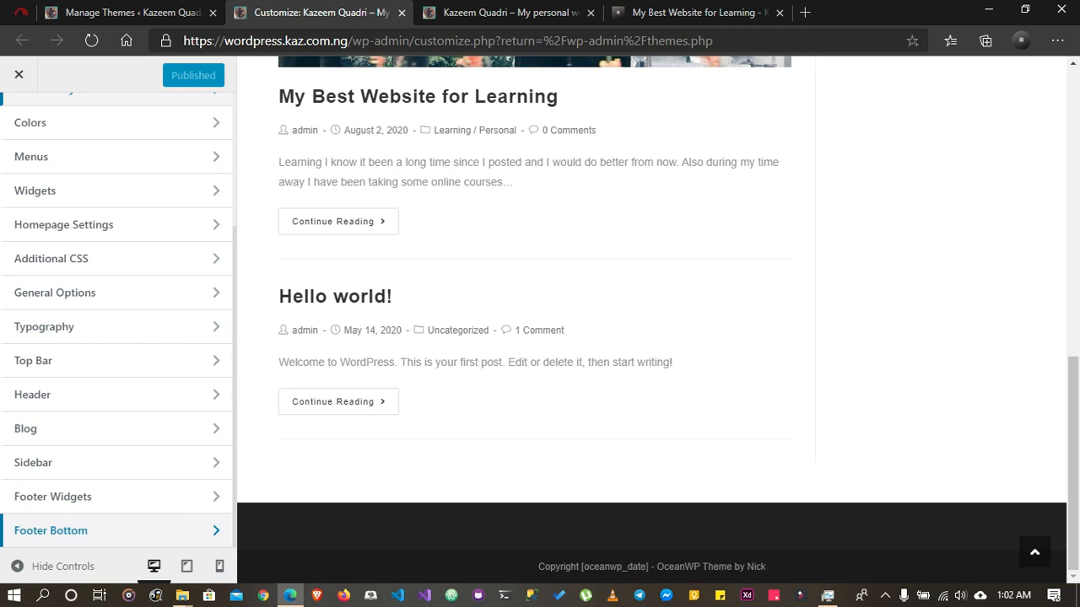
Open the Footer Bottom settings and replace the theme credit in the copyright text with the site owner's full name
{"action": "left_click", "coordinate": [118, 530]}
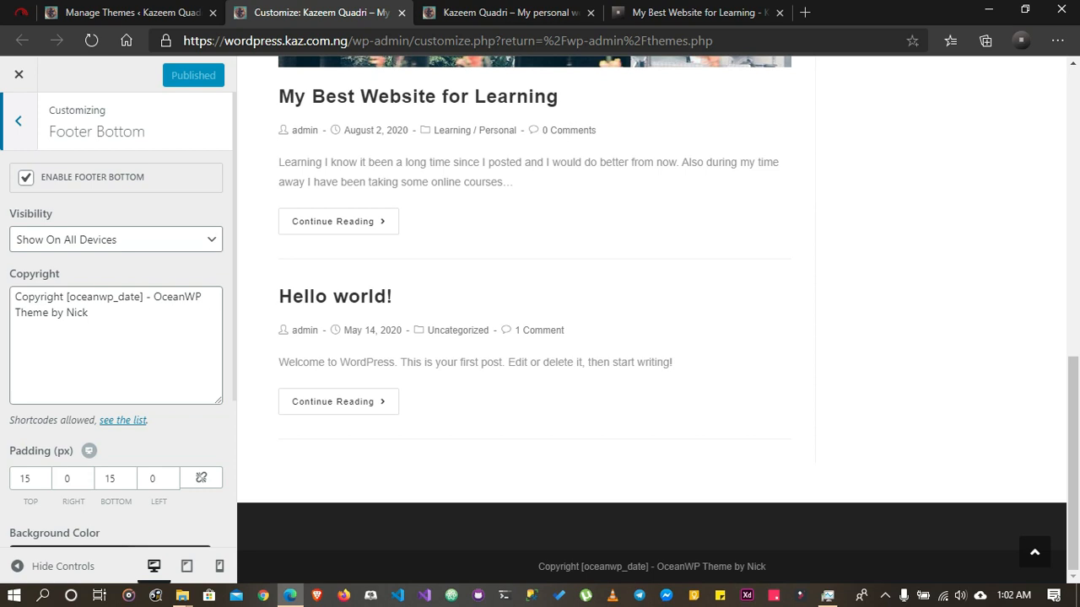
{"action": "left_click", "coordinate": [89, 312]}
{"action": "left_click_drag", "start_coordinate": [89, 313], "coordinate": [154, 296]}
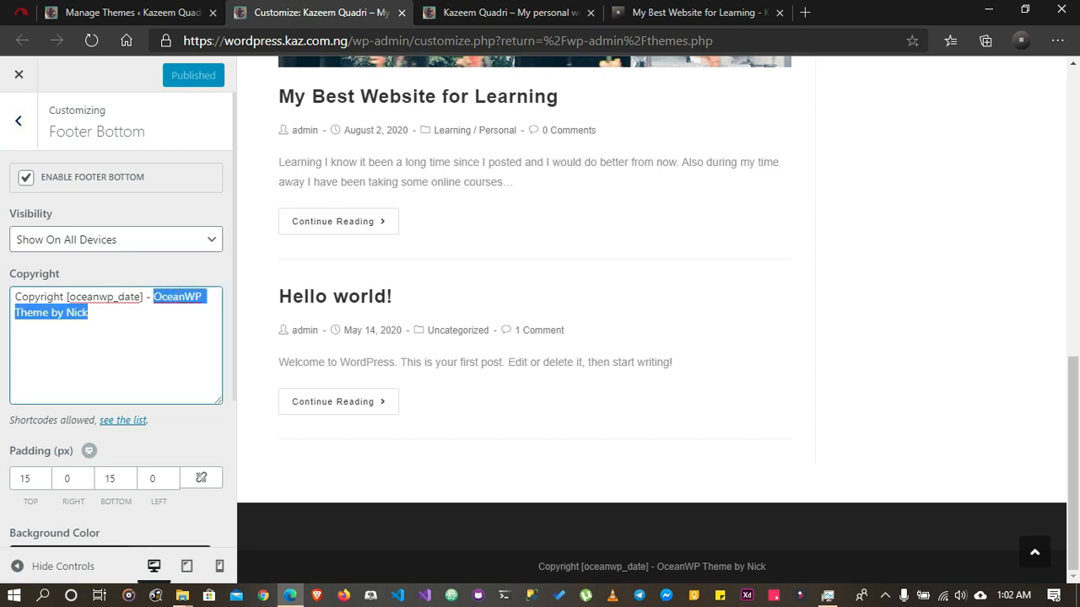
{"action": "type", "text": "Kaz"}
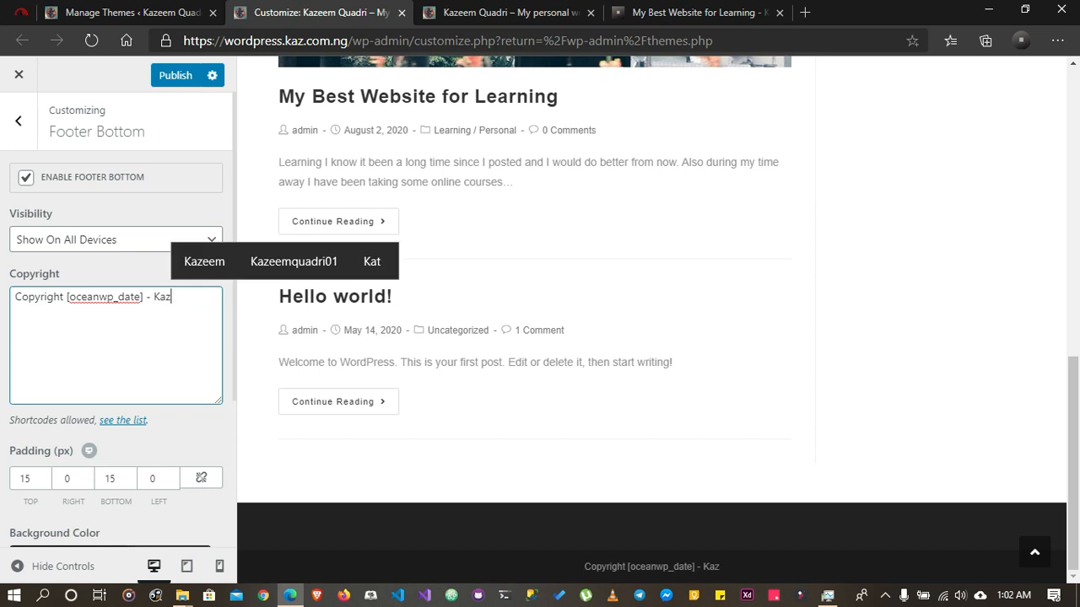
{"action": "type", "text": "eem Quadri"}
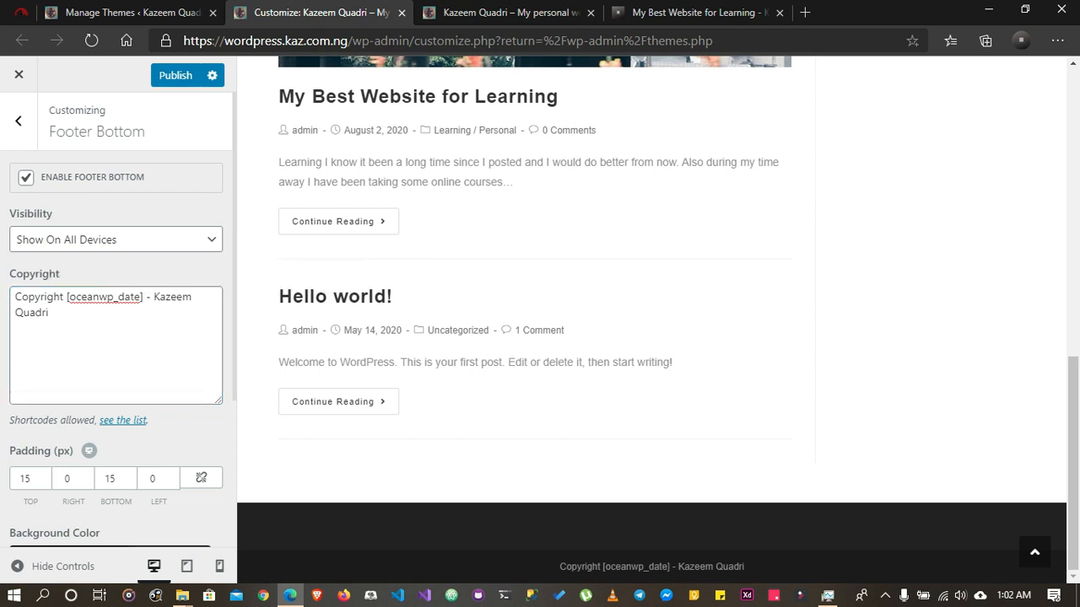
Examine the date shortcode in the copyright text and compare it with the footers of the live home page and the reference blog post
{"action": "left_click_drag", "start_coordinate": [65, 297], "coordinate": [145, 297]}
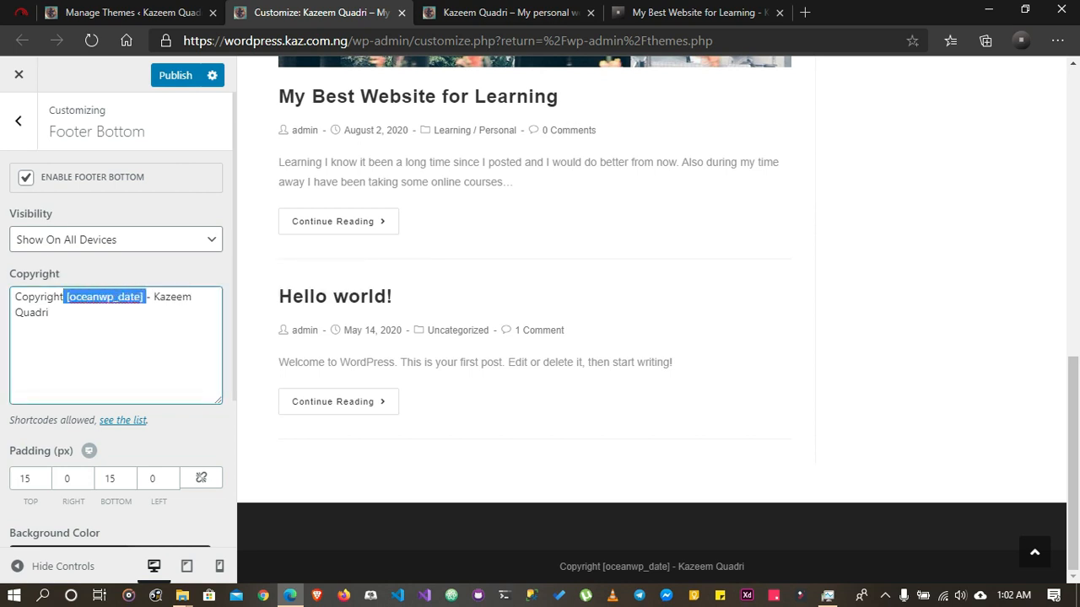
{"action": "left_click", "coordinate": [50, 313]}
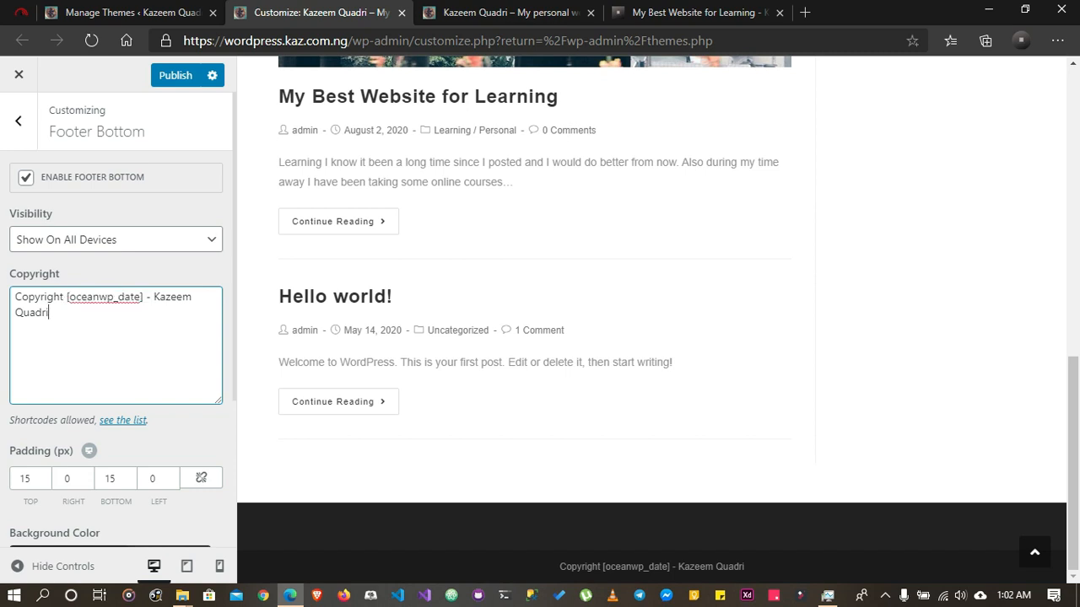
{"action": "left_click", "coordinate": [506, 12]}
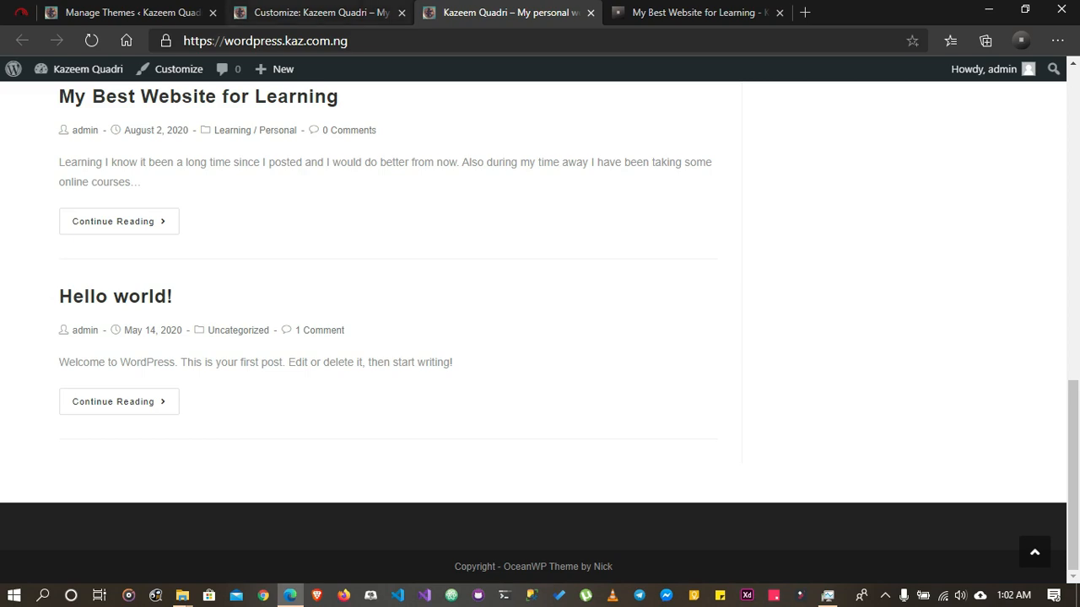
{"action": "left_click", "coordinate": [151, 12]}
{"action": "scroll", "coordinate": [590, 333], "scroll_direction": "up", "scroll_amount": 2}
{"action": "scroll", "coordinate": [591, 333], "scroll_direction": "up", "scroll_amount": 1}
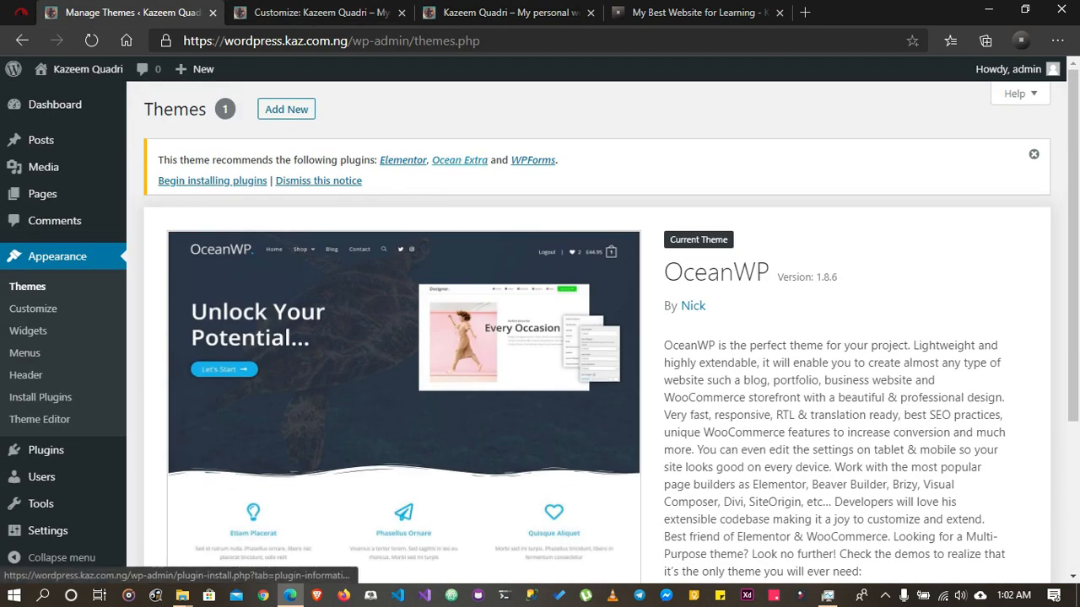
{"action": "left_click", "coordinate": [506, 11]}
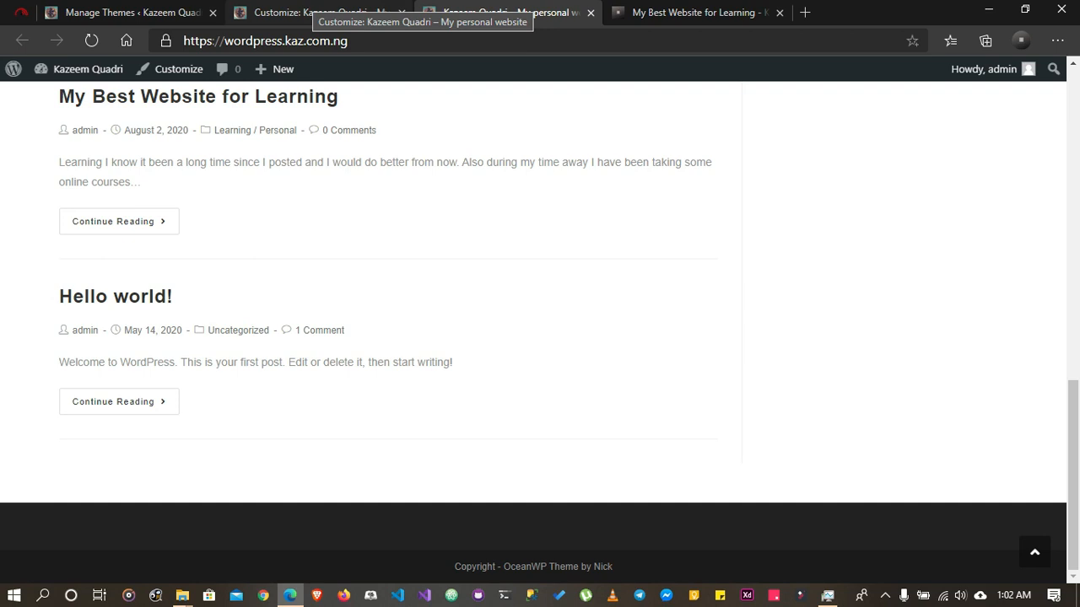
{"action": "left_click", "coordinate": [688, 13]}
{"action": "scroll", "coordinate": [658, 363], "scroll_direction": "down", "scroll_amount": 3}
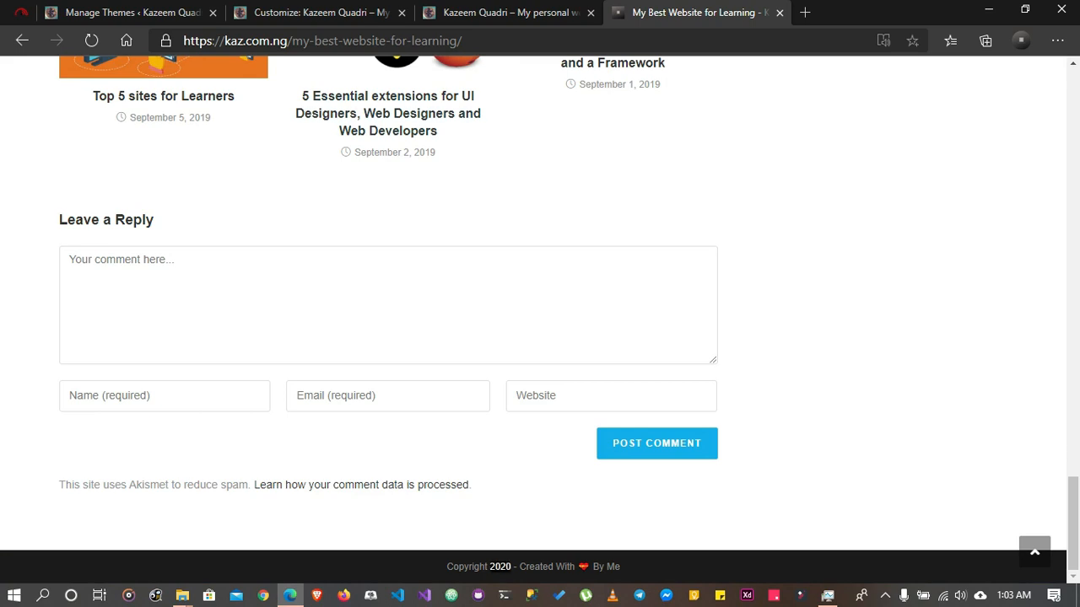
{"action": "left_click", "coordinate": [321, 12]}
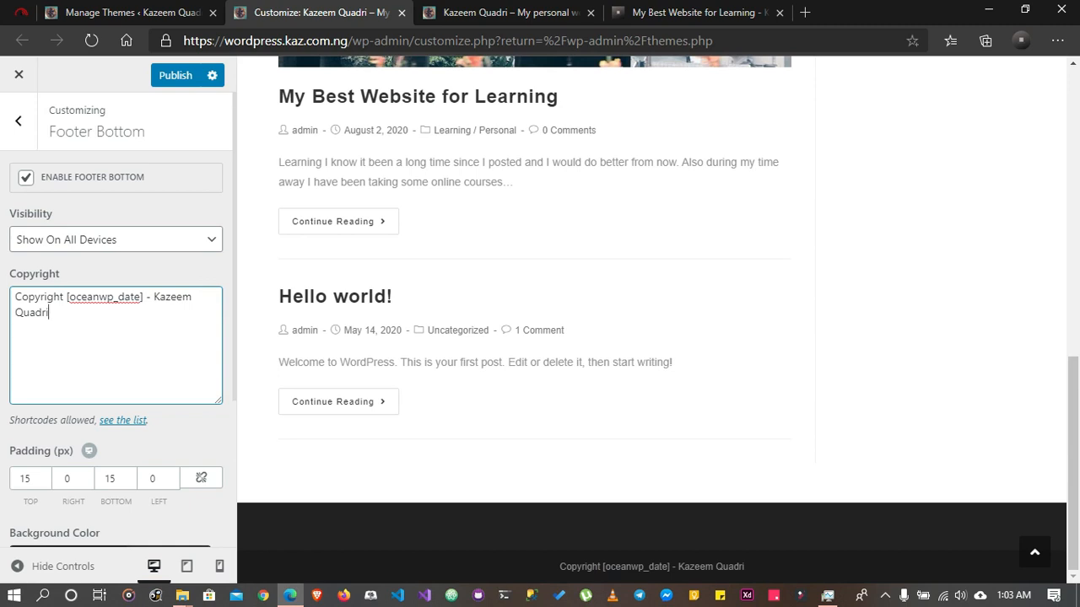
Darken the Footer Bottom background color to near-black
{"action": "scroll", "coordinate": [118, 337], "scroll_direction": "down", "scroll_amount": 3}
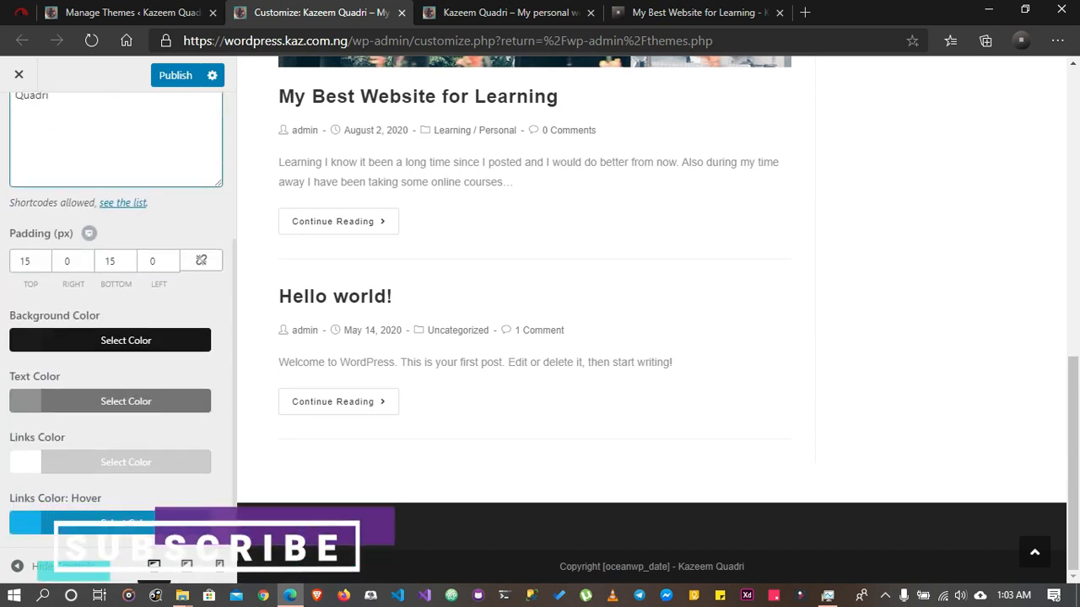
{"action": "left_click", "coordinate": [126, 340]}
{"action": "left_click", "coordinate": [27, 483]}
{"action": "left_click_drag", "start_coordinate": [26, 482], "coordinate": [23, 547]}
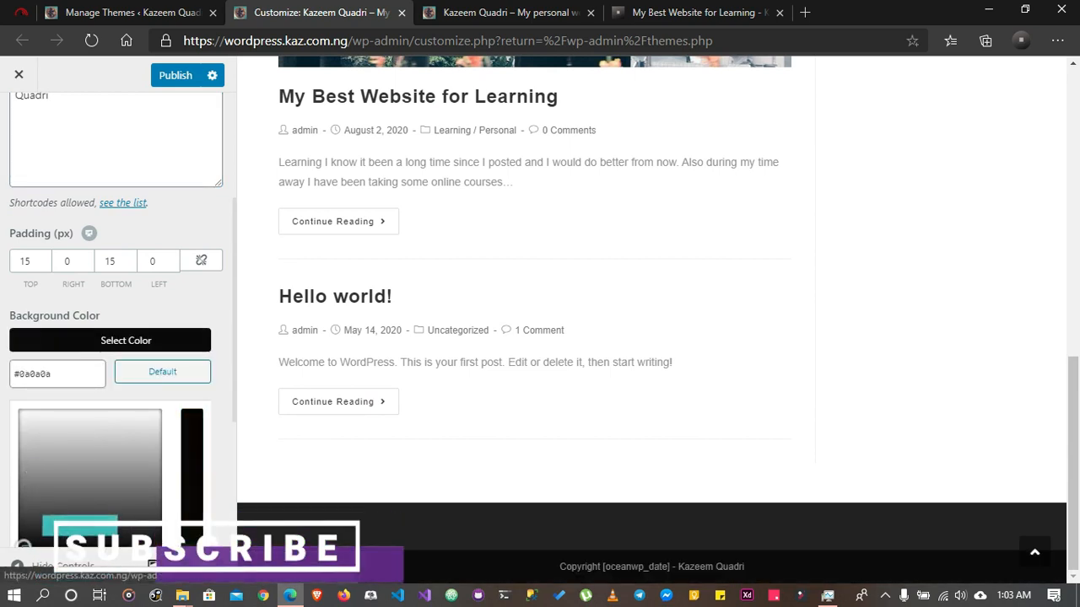
{"action": "left_click", "coordinate": [125, 340]}
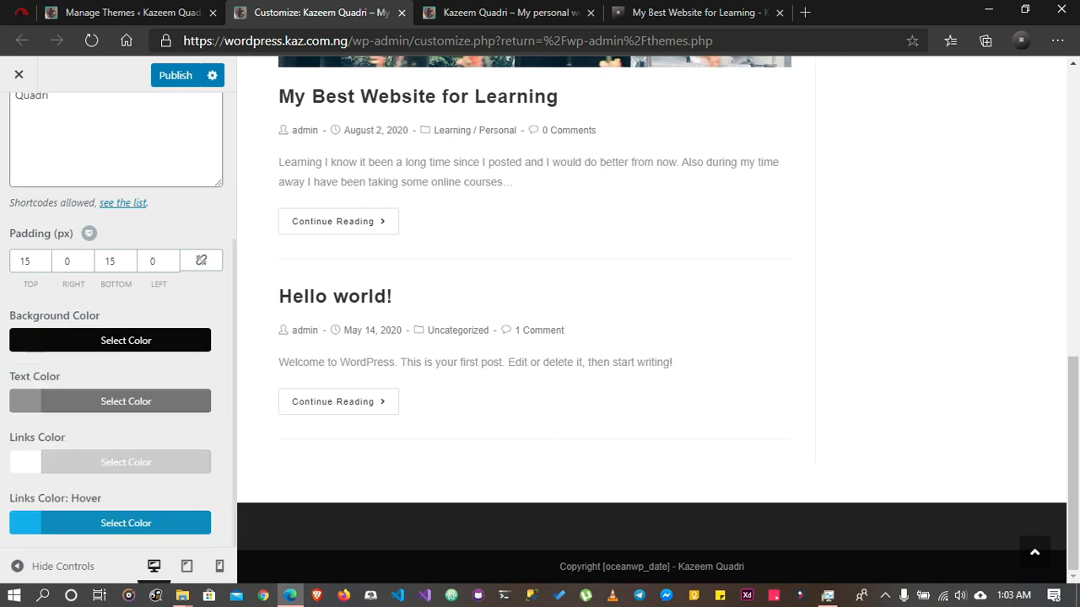
Set the Footer Bottom text color to white (#ffffff) and publish the Customizer changes
{"action": "left_click", "coordinate": [126, 400]}
{"action": "left_click", "coordinate": [156, 471]}
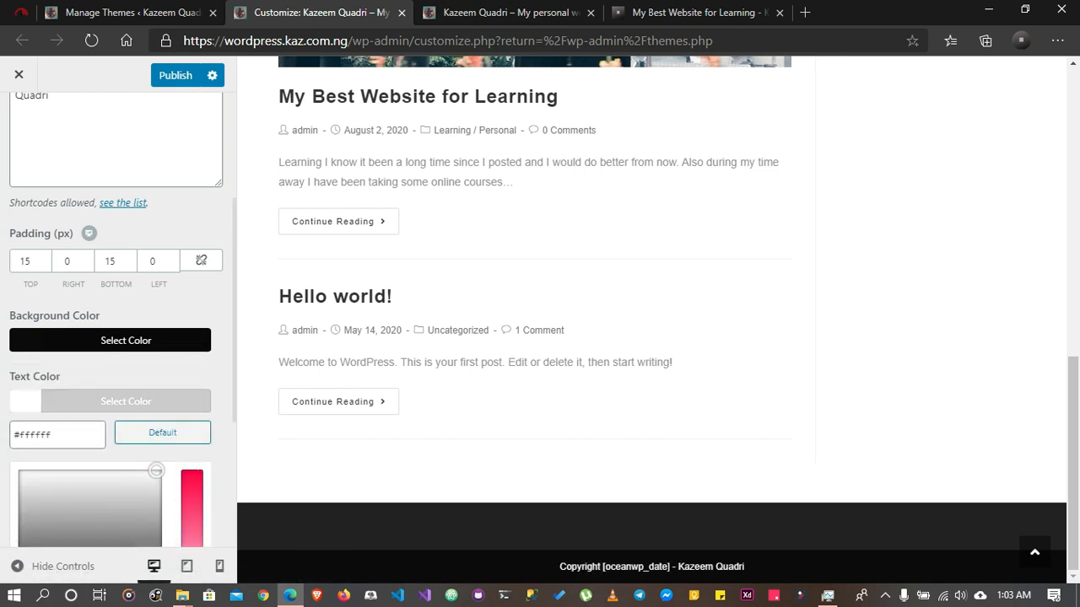
{"action": "left_click", "coordinate": [126, 401]}
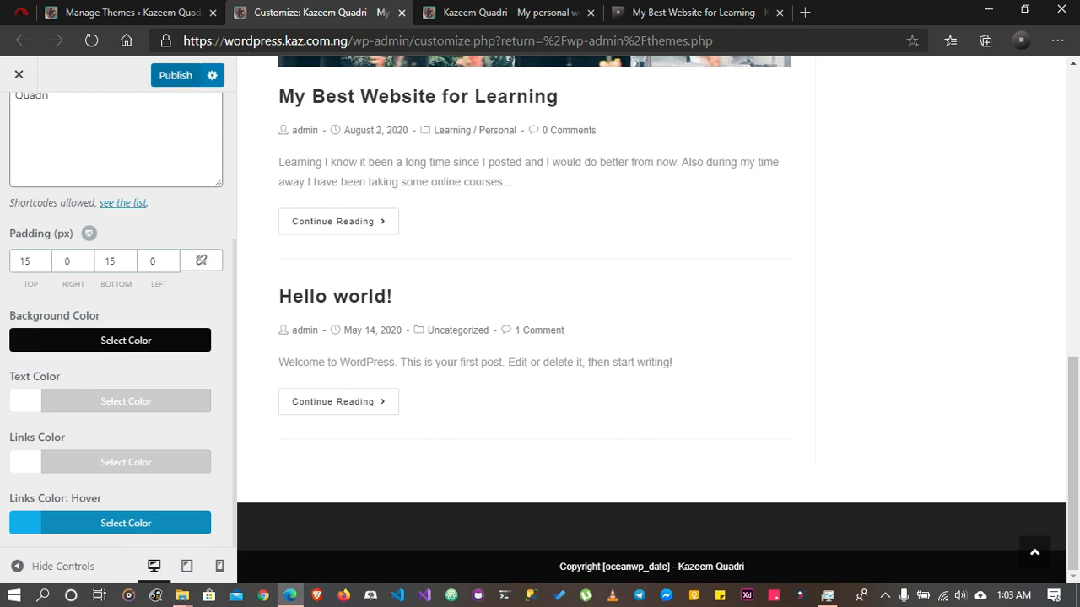
{"action": "left_click", "coordinate": [175, 76]}
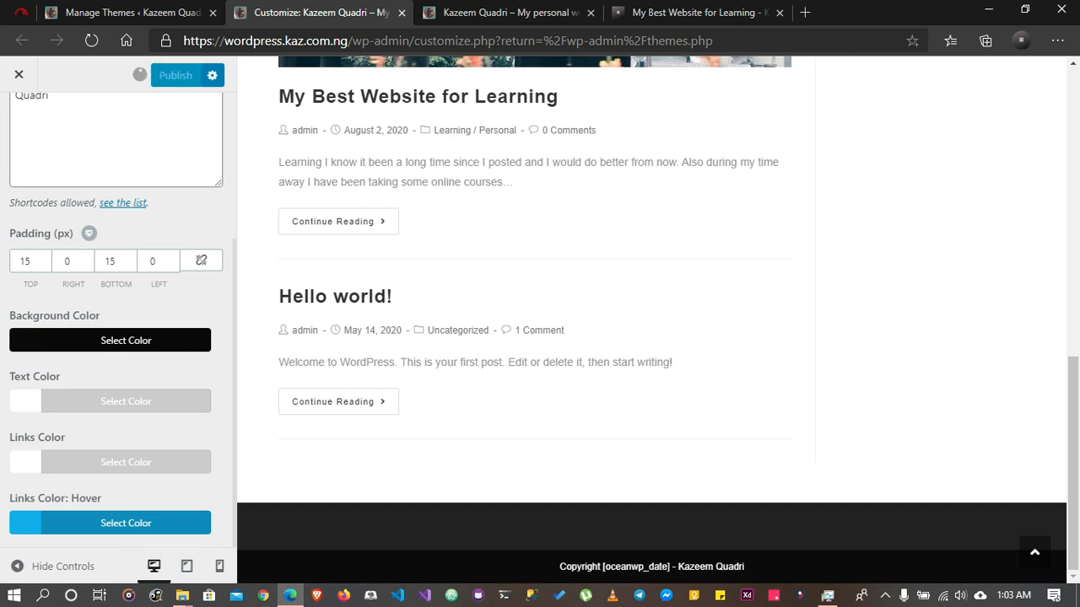
{"action": "scroll", "coordinate": [118, 320], "scroll_direction": "up", "scroll_amount": 3}
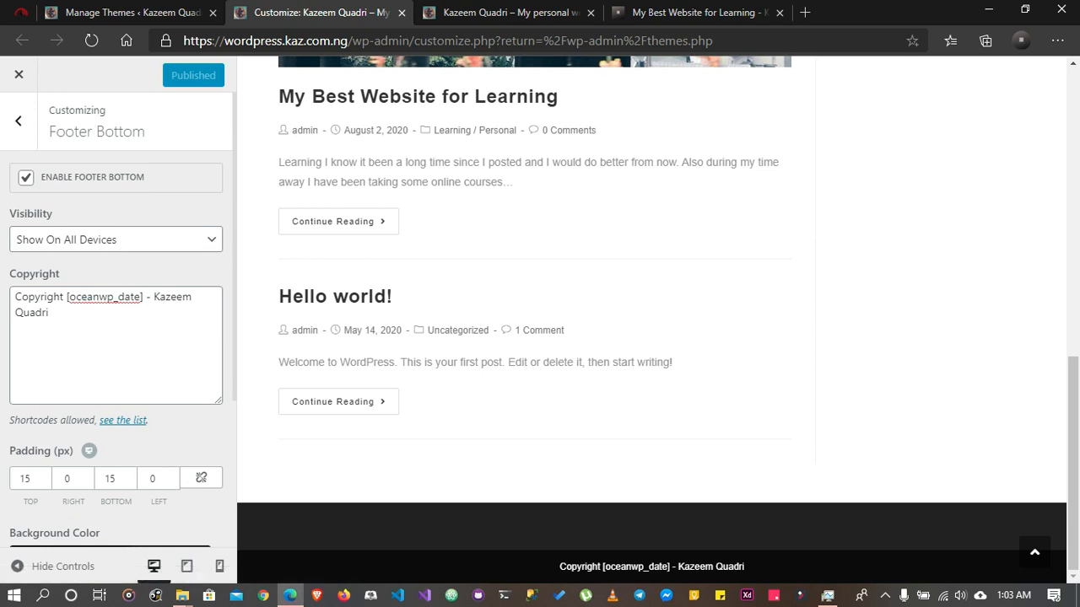
Leave the Footer Bottom settings, look over the main Customizer sections and preview, and close the Customizer
{"action": "left_click", "coordinate": [19, 122]}
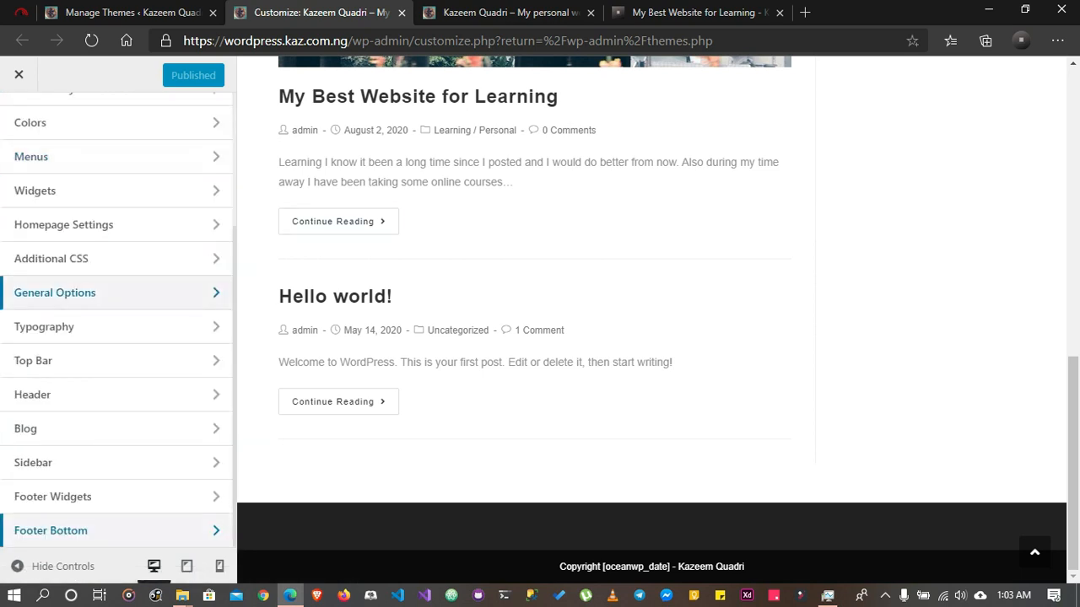
{"action": "scroll", "coordinate": [118, 293], "scroll_direction": "up", "scroll_amount": 3}
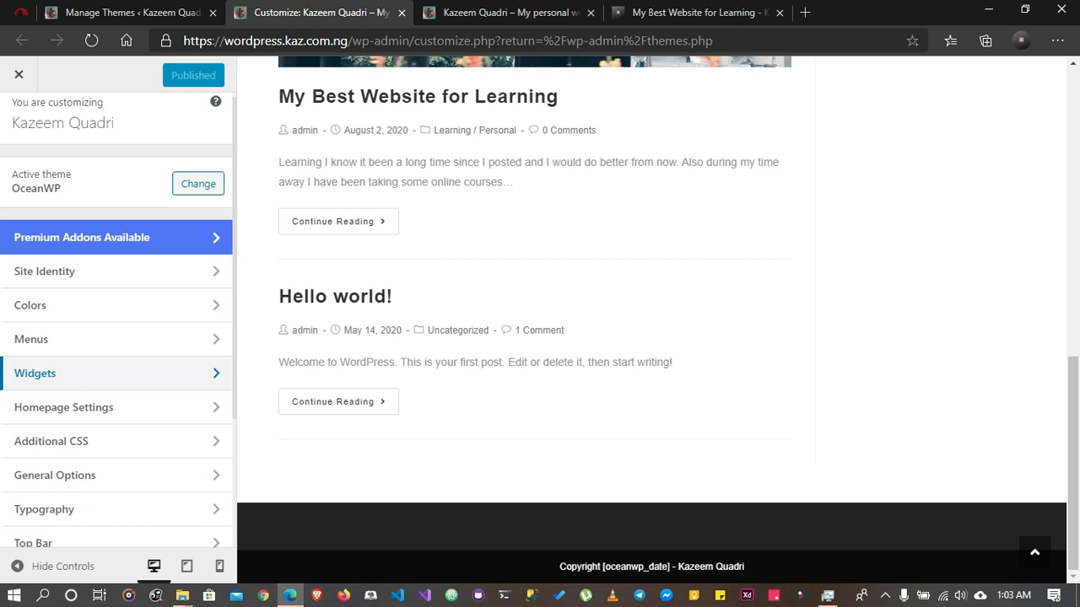
{"action": "scroll", "coordinate": [116, 337], "scroll_direction": "down", "scroll_amount": 2}
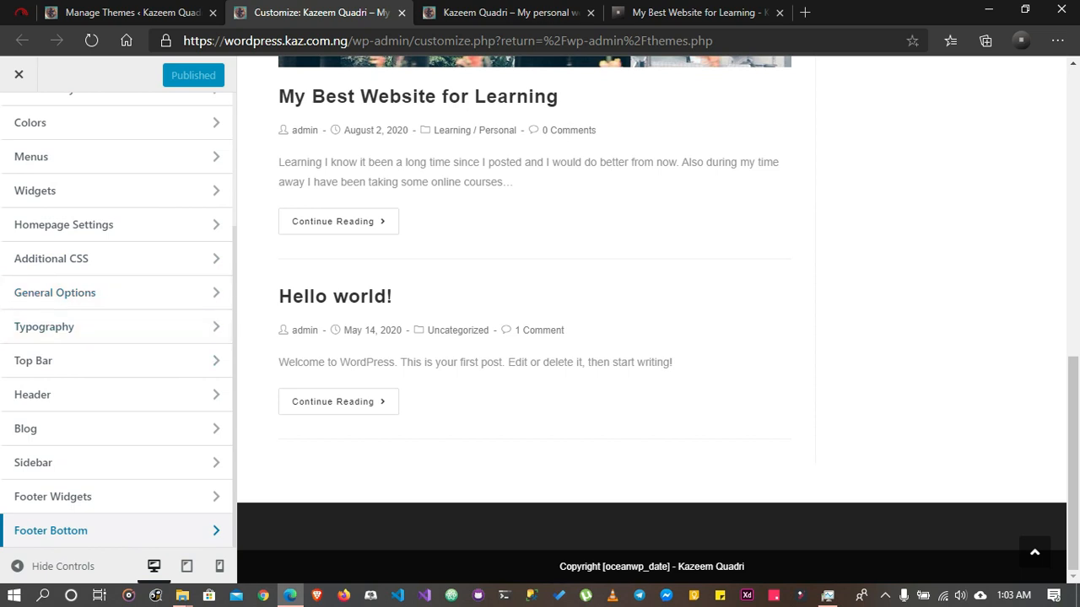
{"action": "scroll", "coordinate": [534, 320], "scroll_direction": "up", "scroll_amount": 5}
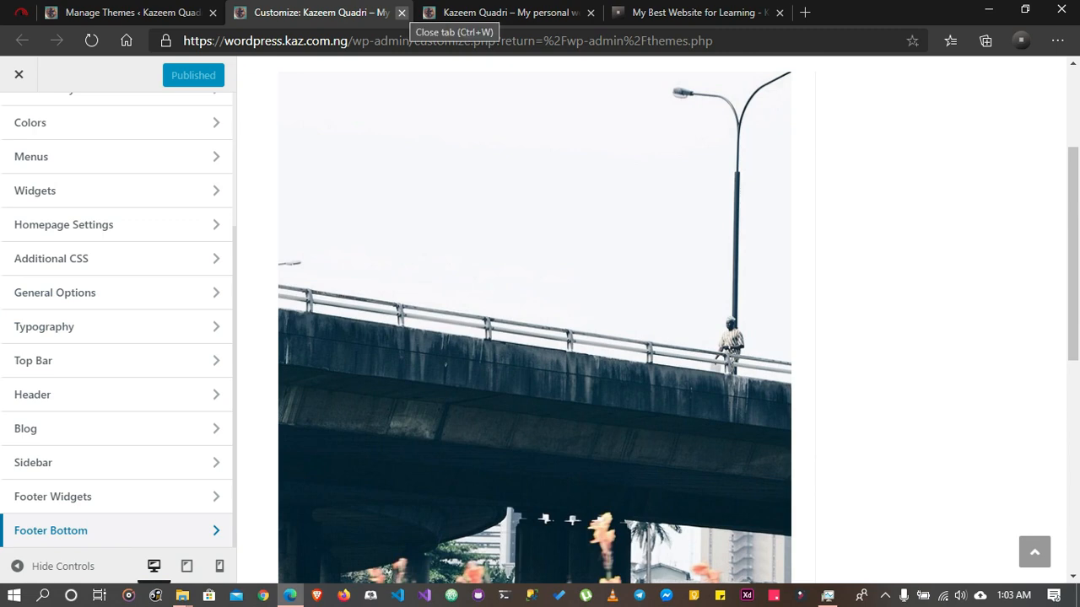
{"action": "left_click", "coordinate": [402, 12]}
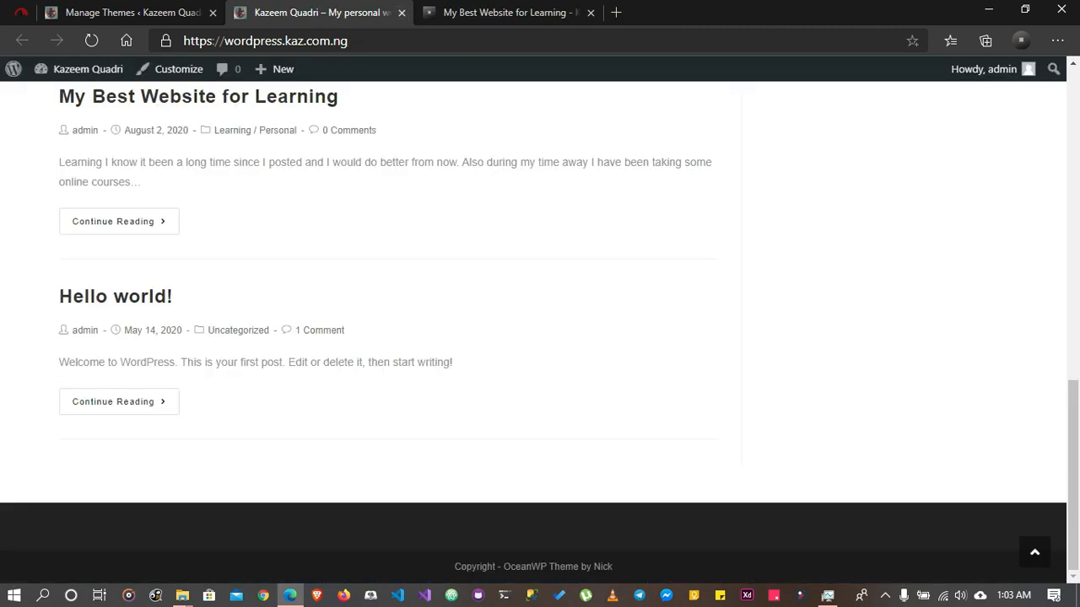
Open the Widgets page under Appearance in a new browser tab from the Manage Themes page
{"action": "left_click", "coordinate": [135, 13]}
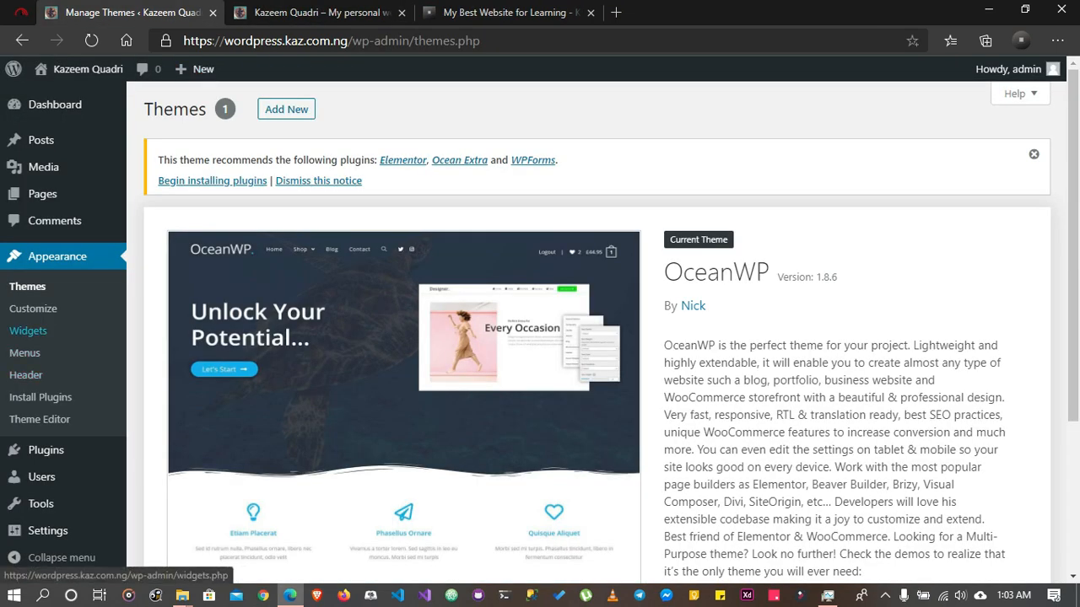
{"action": "right_click", "coordinate": [14, 331]}
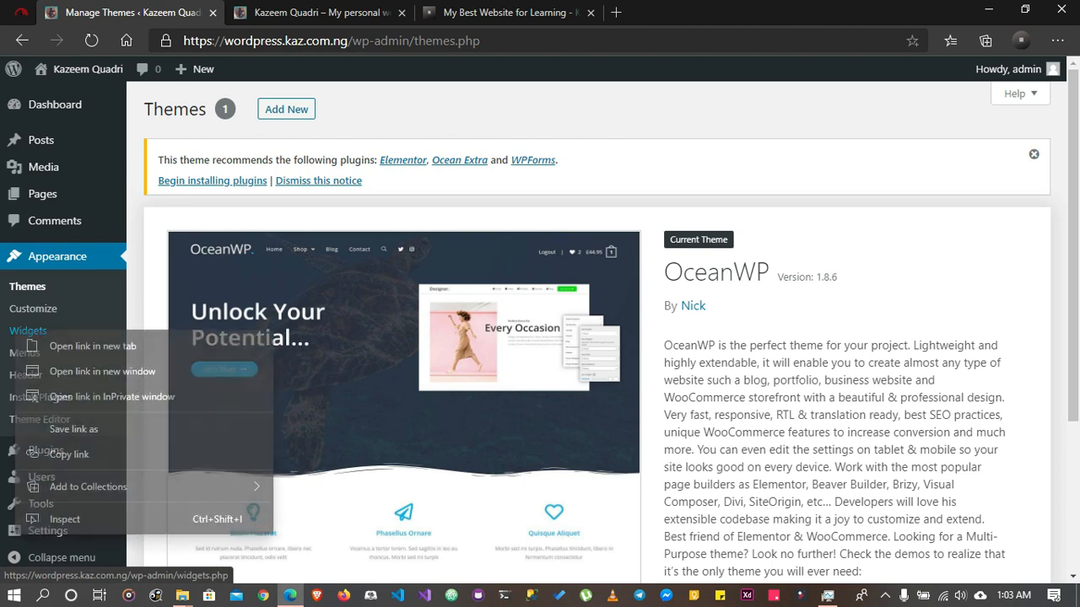
{"action": "left_click", "coordinate": [51, 344]}
{"action": "key", "text": "ctrl+Tab"}
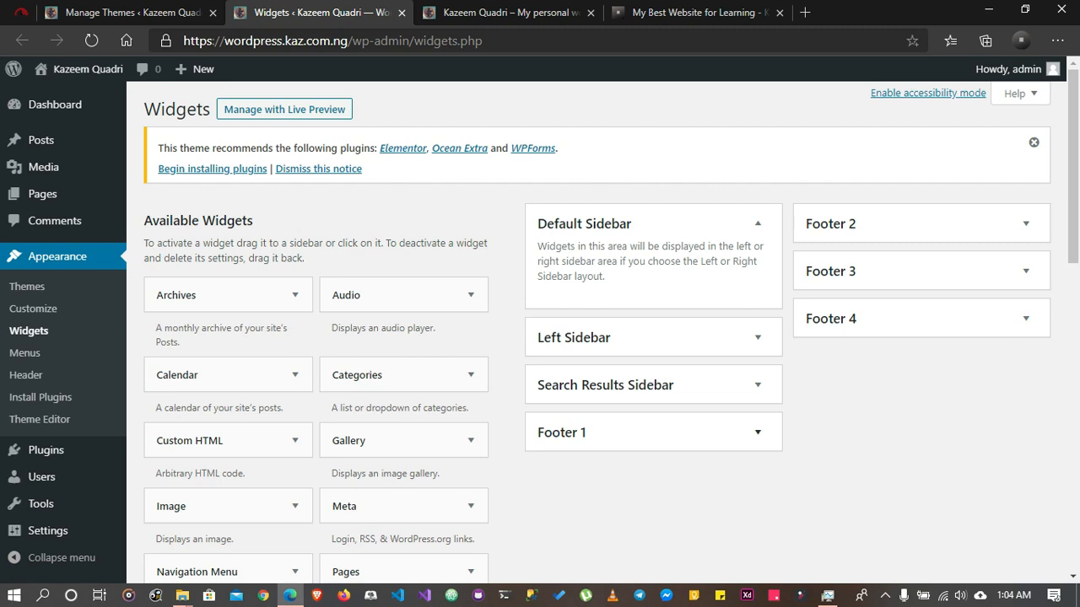
Expand the Footer 1 area and add a Gallery widget to it
{"action": "left_click", "coordinate": [758, 432]}
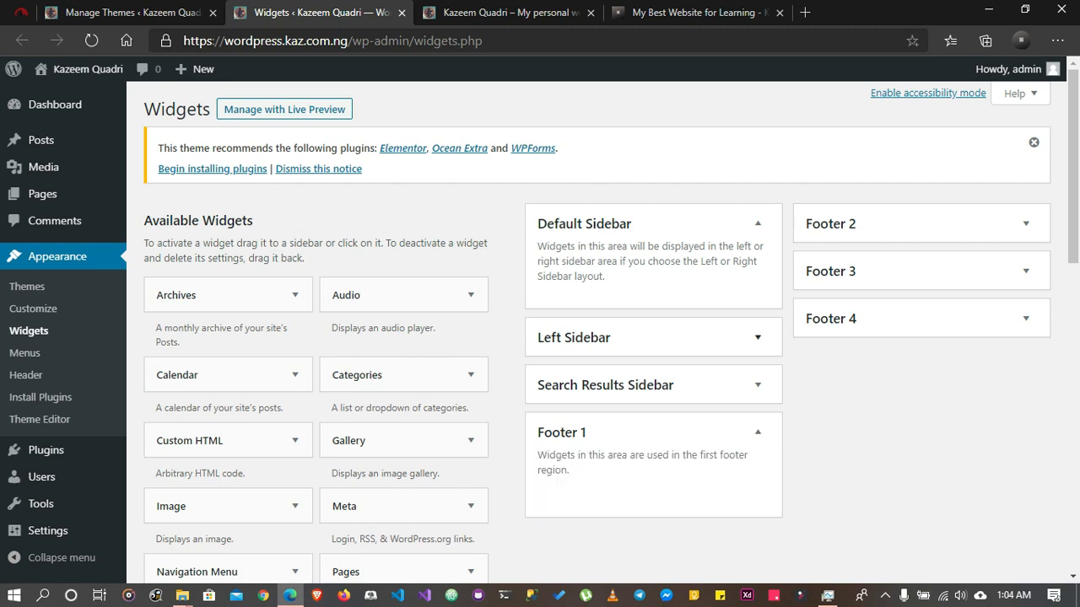
{"action": "scroll", "coordinate": [473, 363], "scroll_direction": "down", "scroll_amount": 3}
{"action": "scroll", "coordinate": [403, 253], "scroll_direction": "up", "scroll_amount": 1}
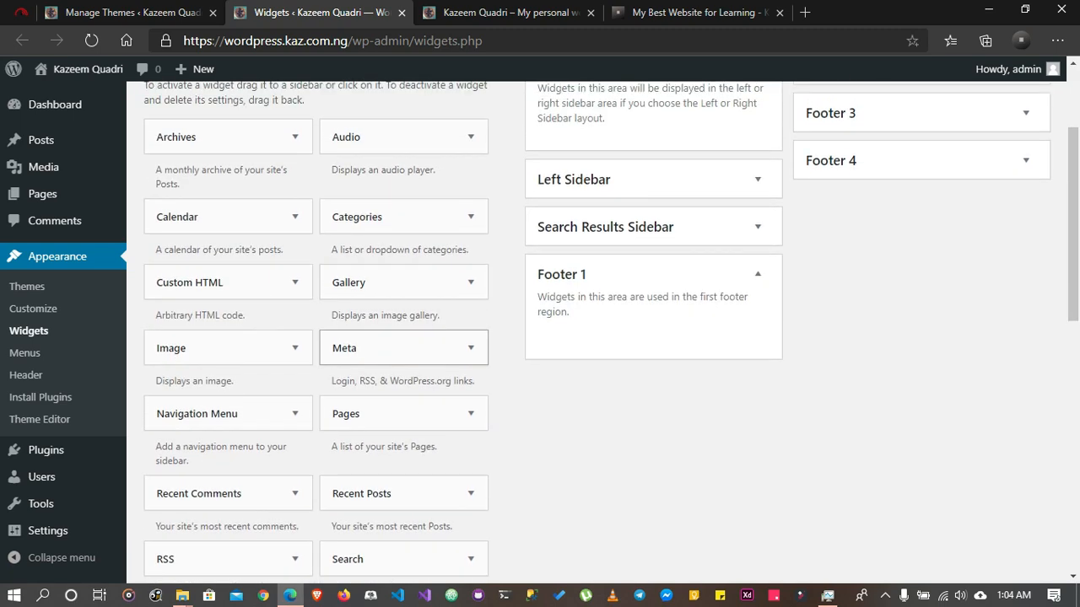
{"action": "mouse_move", "coordinate": [363, 282]}
{"action": "left_mouse_down"}
{"action": "mouse_move", "coordinate": [423, 263]}
{"action": "mouse_move", "coordinate": [371, 281]}
{"action": "left_mouse_up"}
{"action": "left_click_drag", "start_coordinate": [355, 283], "coordinate": [568, 322]}
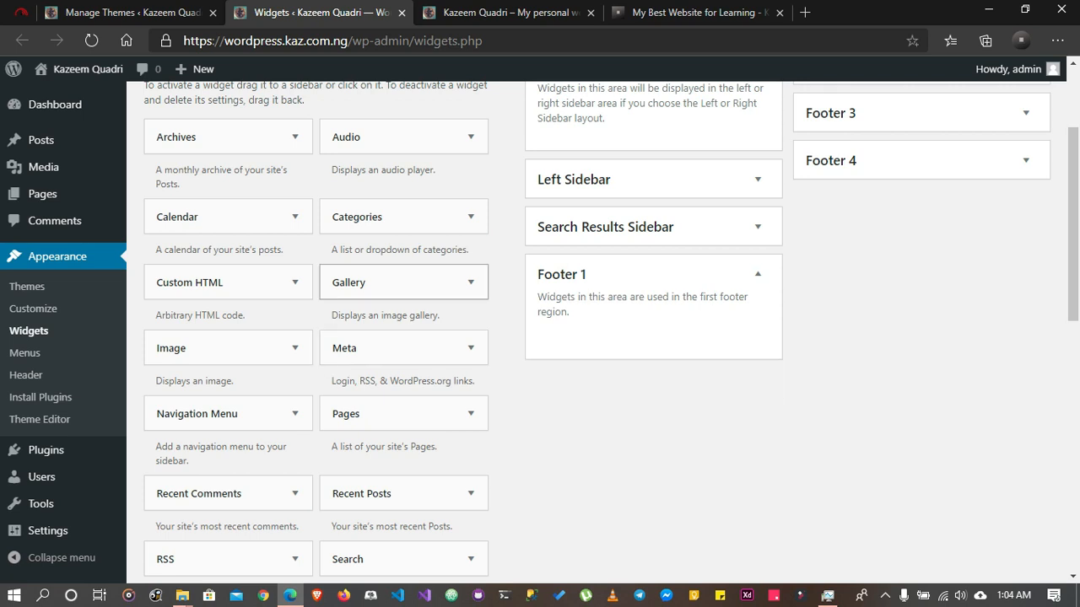
{"action": "left_click", "coordinate": [471, 282]}
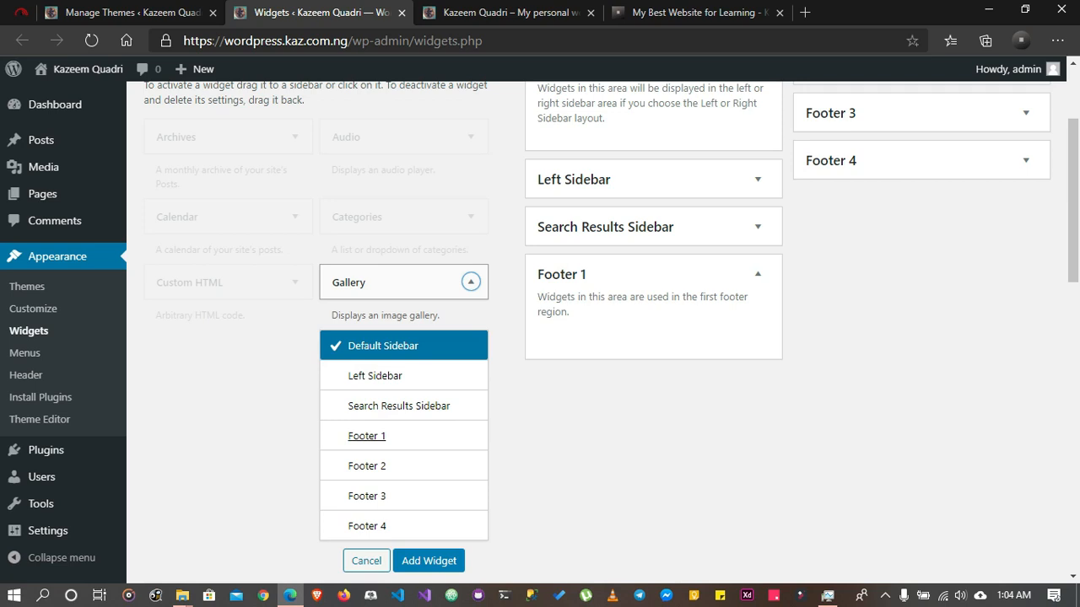
{"action": "left_click", "coordinate": [366, 437]}
{"action": "left_click", "coordinate": [428, 561]}
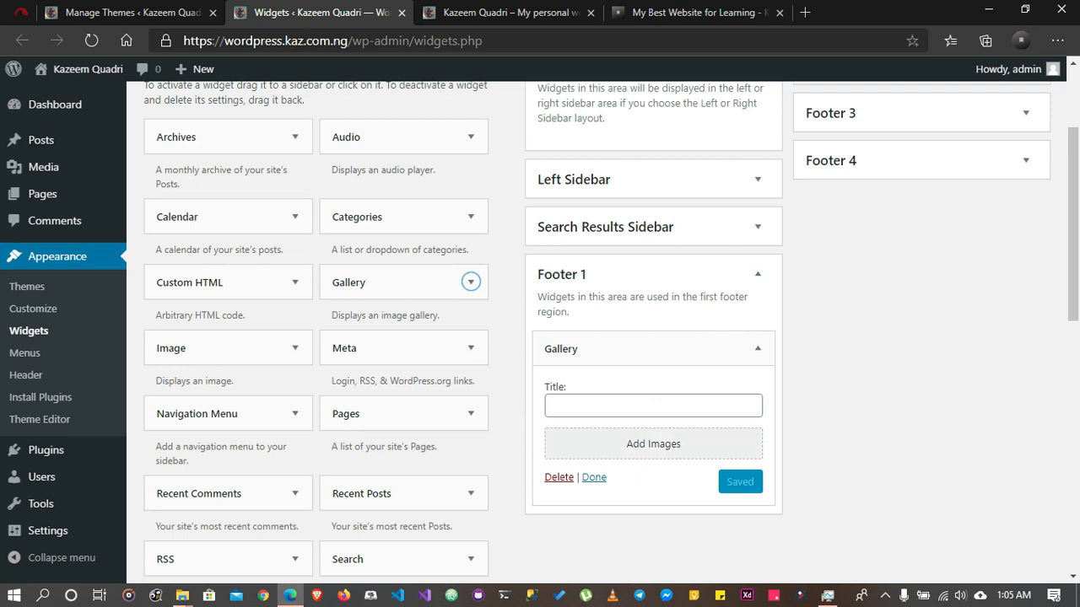
Create a new gallery for the widget from the globe, blue car, oil rig sunset and second microphone images in the Media Library
{"action": "left_click", "coordinate": [653, 444]}
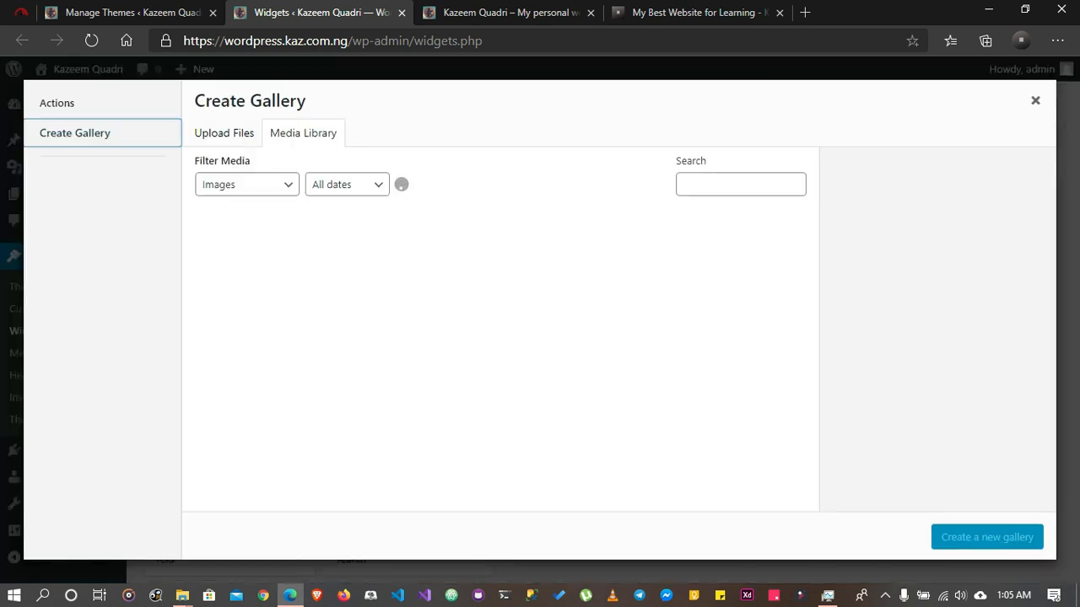
{"action": "left_click", "coordinate": [501, 268]}
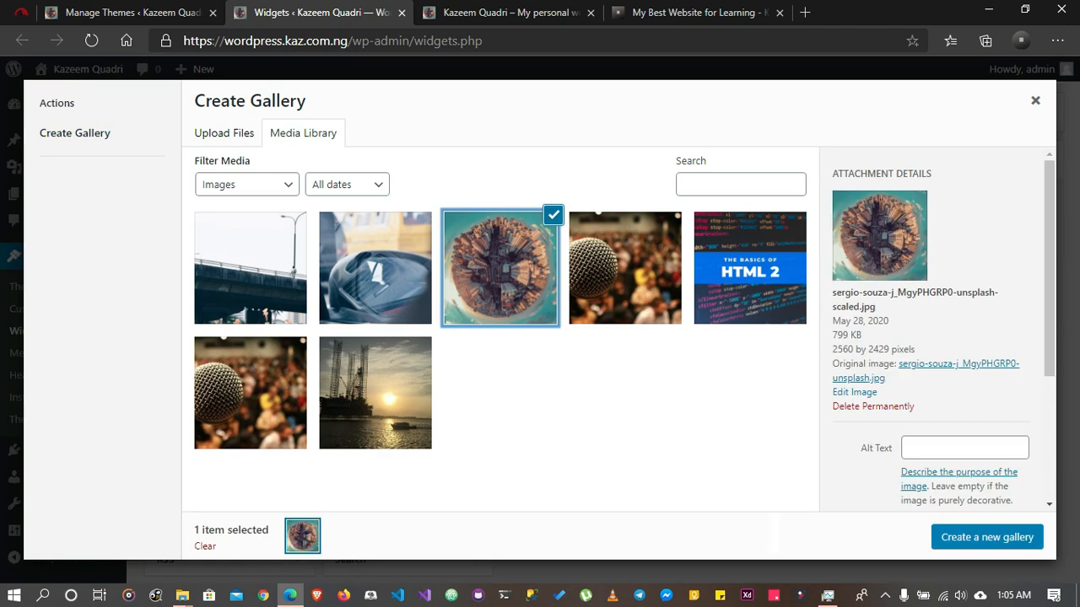
{"action": "left_click", "coordinate": [375, 268]}
{"action": "left_click", "coordinate": [375, 394]}
{"action": "left_click", "coordinate": [251, 393]}
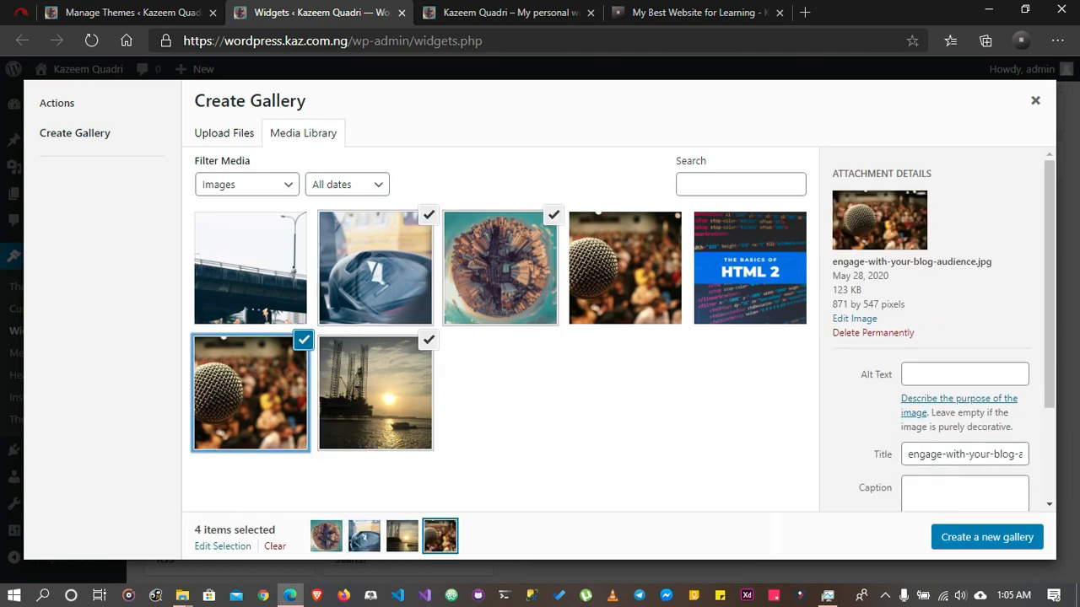
{"action": "left_click", "coordinate": [987, 538]}
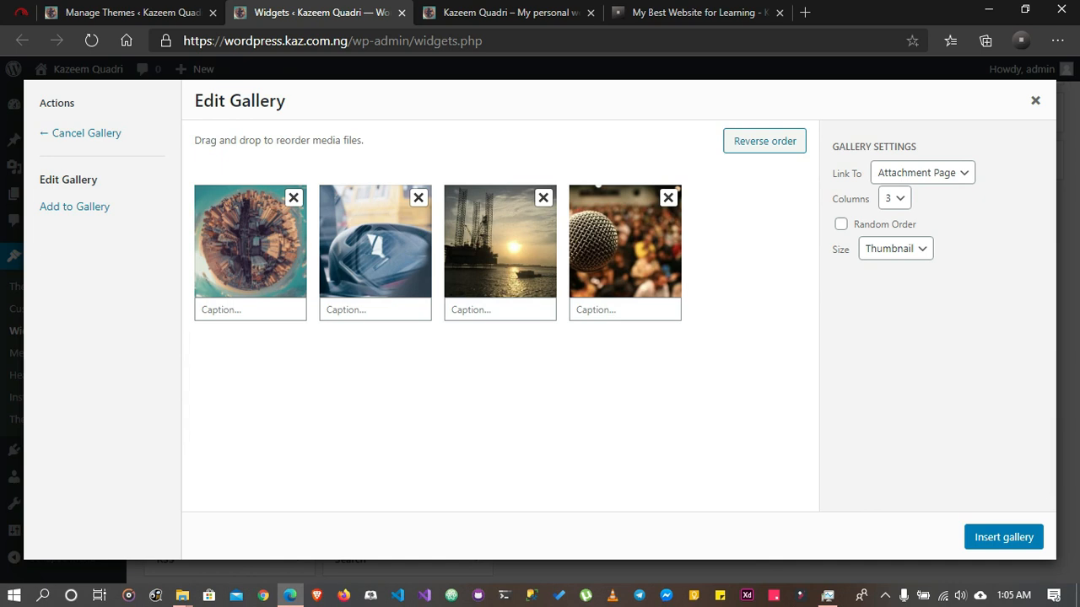
Choose the gallery's number of columns, turn on Random Order, and insert the gallery into the widget
{"action": "left_click", "coordinate": [894, 198]}
{"action": "left_click", "coordinate": [887, 234]}
{"action": "left_click", "coordinate": [841, 224]}
{"action": "left_click", "coordinate": [1004, 538]}
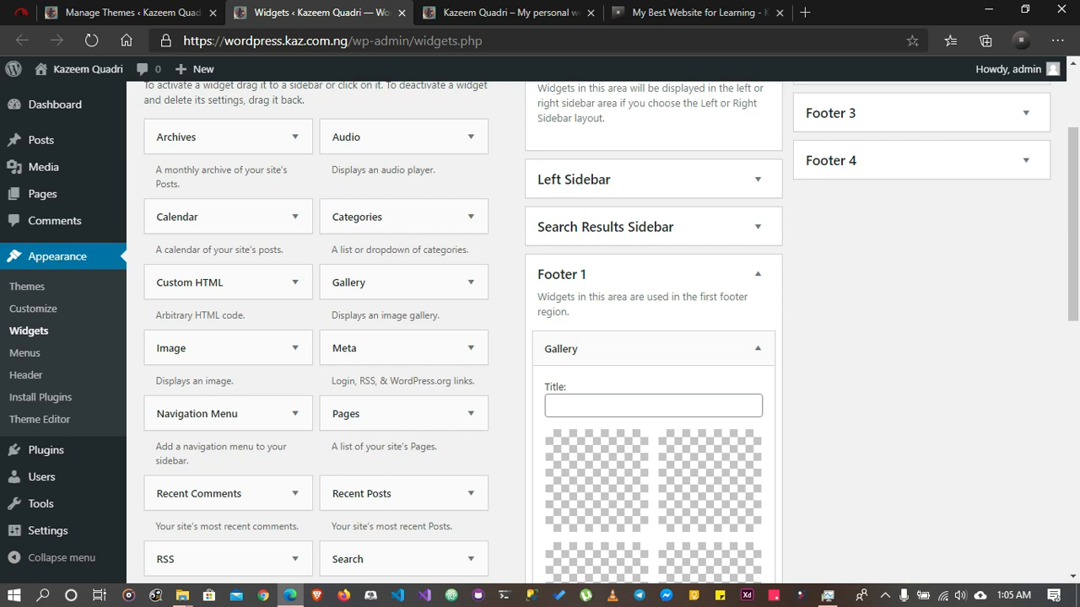
Title the Footer 1 gallery widget "Gallery" and save it
{"action": "scroll", "coordinate": [603, 337], "scroll_direction": "down", "scroll_amount": 2}
{"action": "left_click", "coordinate": [614, 248]}
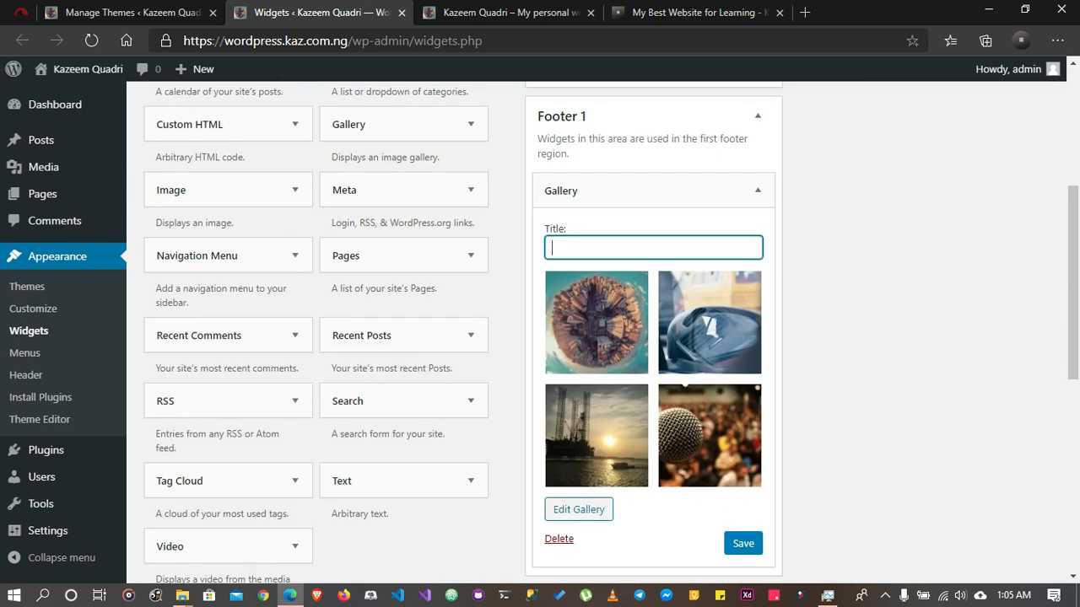
{"action": "type", "text": "Gallery"}
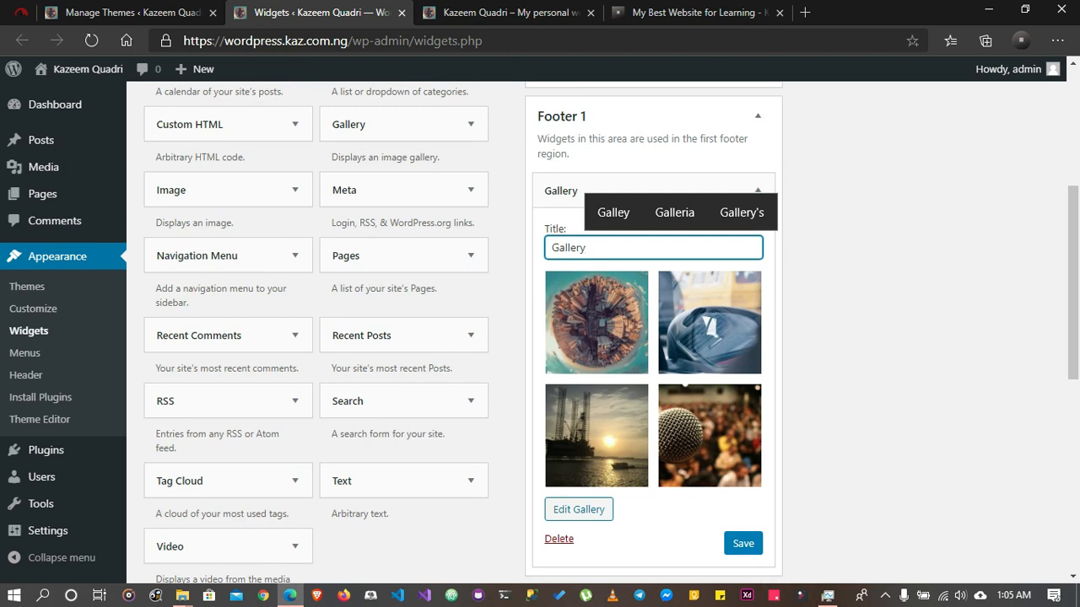
{"action": "key", "text": "Return"}
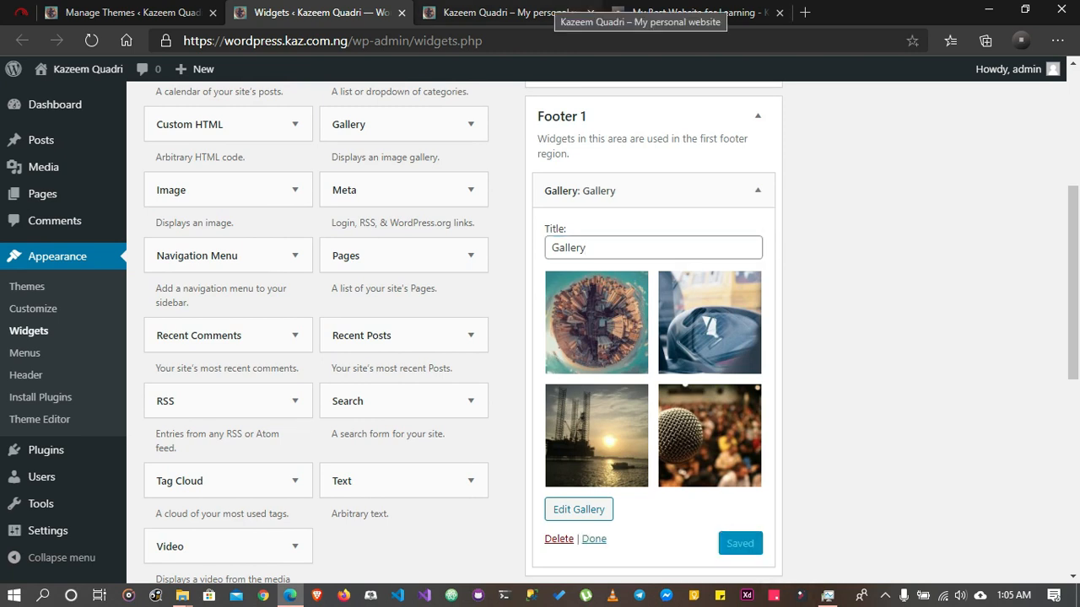
Reload the live site's home page and check the Gallery widget in the footer
{"action": "left_click", "coordinate": [548, 12]}
{"action": "left_click", "coordinate": [91, 41]}
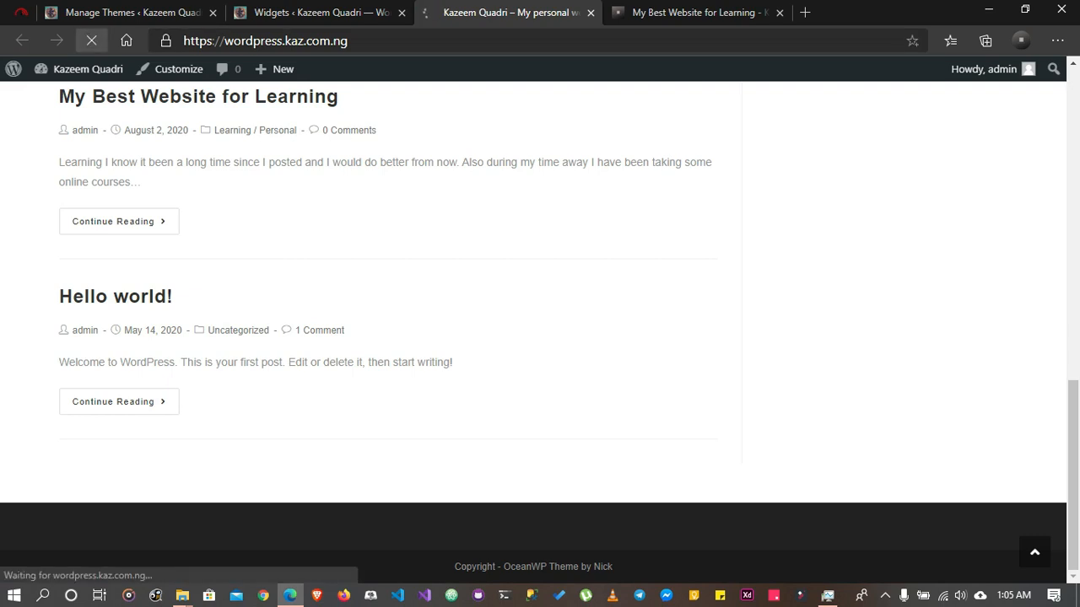
{"action": "scroll", "coordinate": [199, 96], "scroll_direction": "down", "scroll_amount": 3}
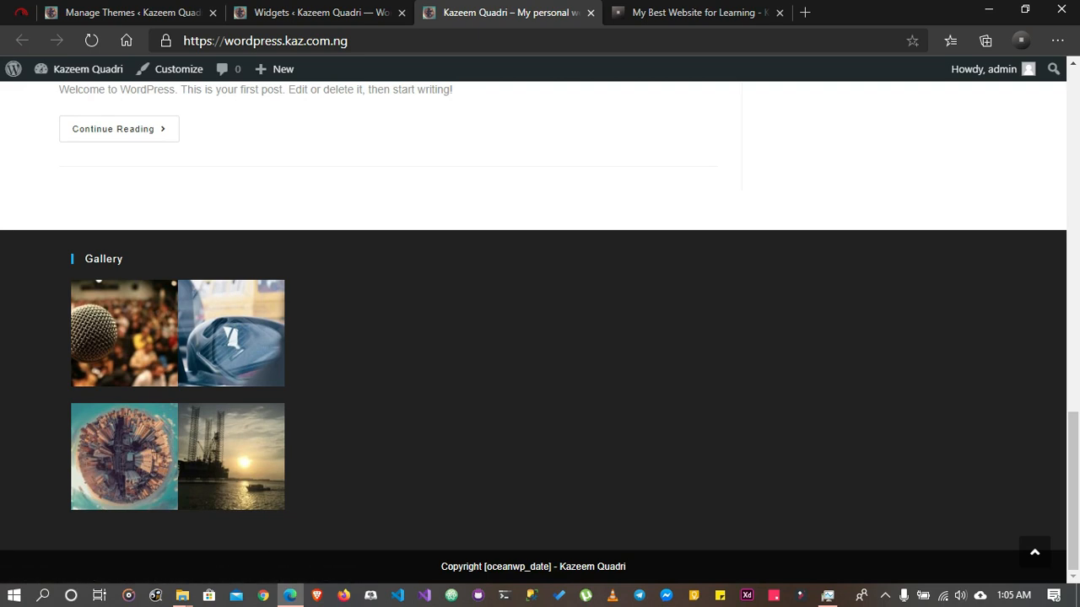
Open the blue car image from the footer gallery, look through its attachment page, and return to the home page
{"action": "left_click", "coordinate": [231, 456]}
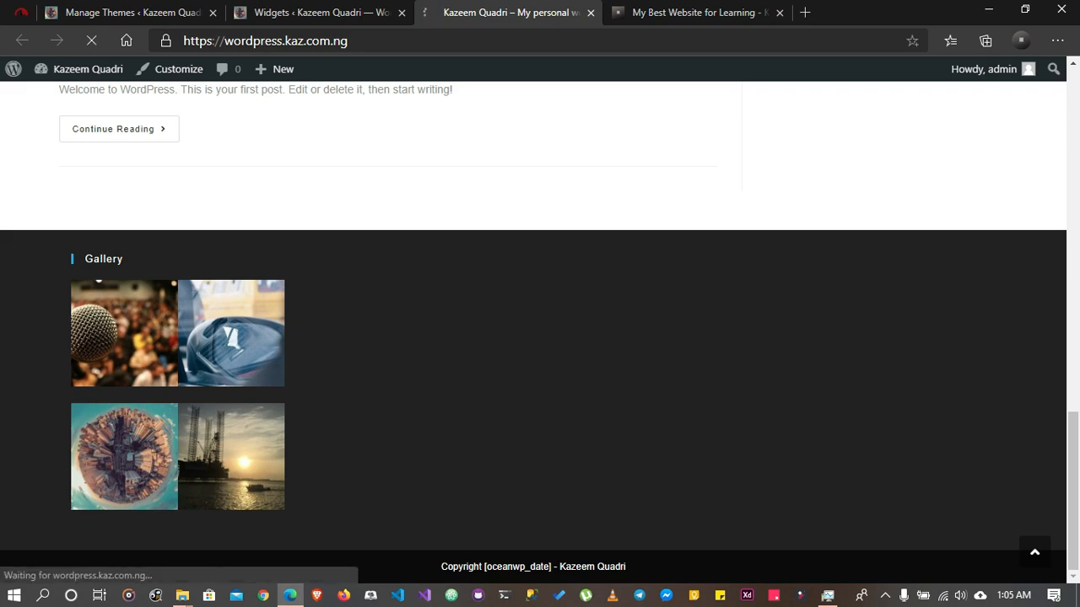
{"action": "scroll", "coordinate": [533, 332], "scroll_direction": "down", "scroll_amount": 10}
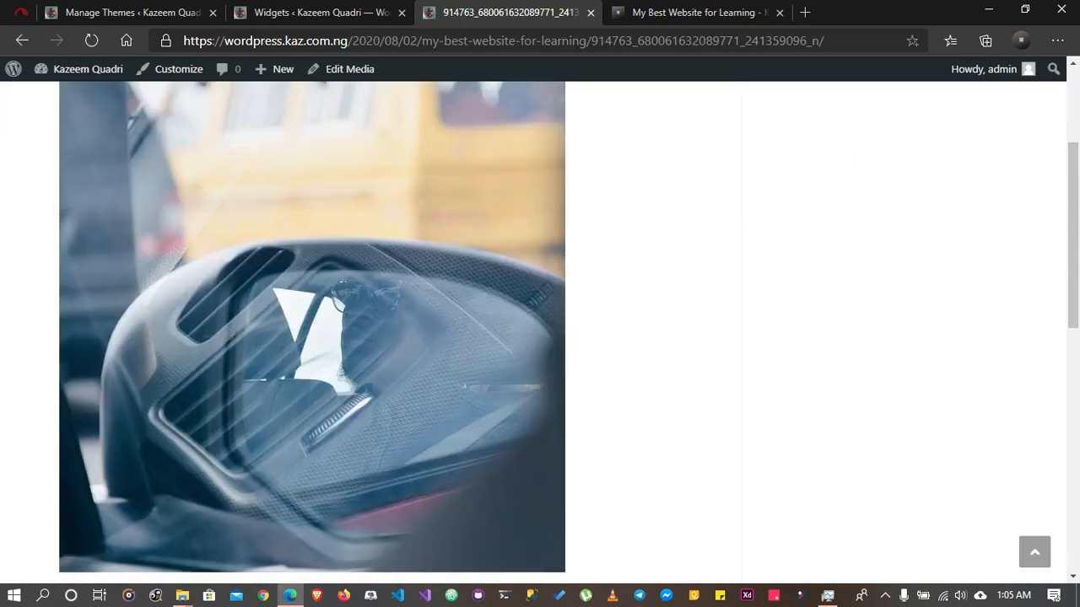
{"action": "scroll", "coordinate": [533, 333], "scroll_direction": "up", "scroll_amount": 10}
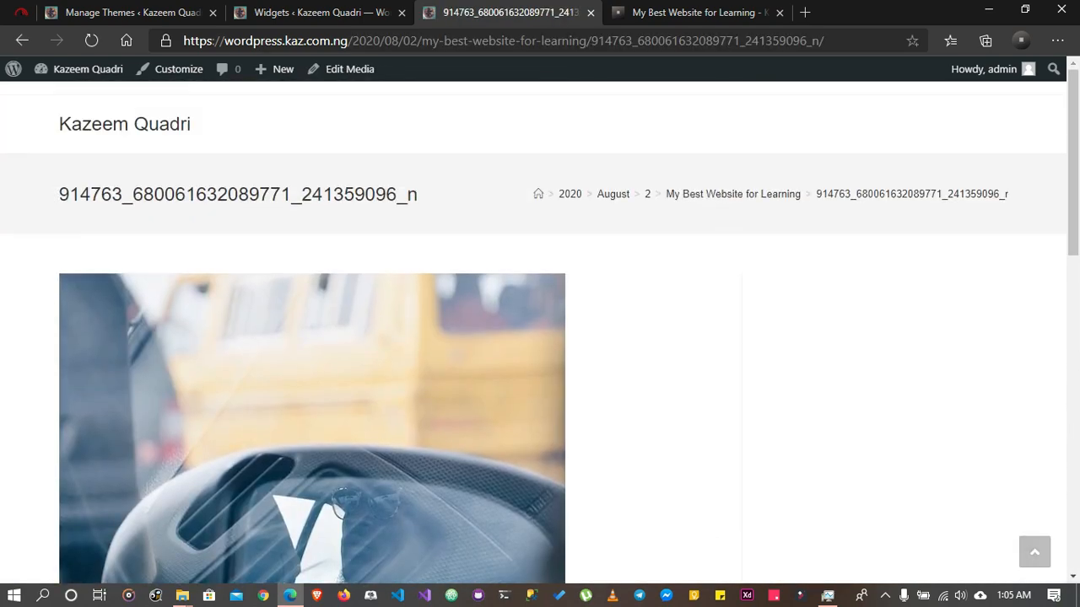
{"action": "scroll", "coordinate": [533, 332], "scroll_direction": "down", "scroll_amount": 7}
{"action": "scroll", "coordinate": [533, 333], "scroll_direction": "down", "scroll_amount": 3}
{"action": "scroll", "coordinate": [533, 332], "scroll_direction": "up", "scroll_amount": 10}
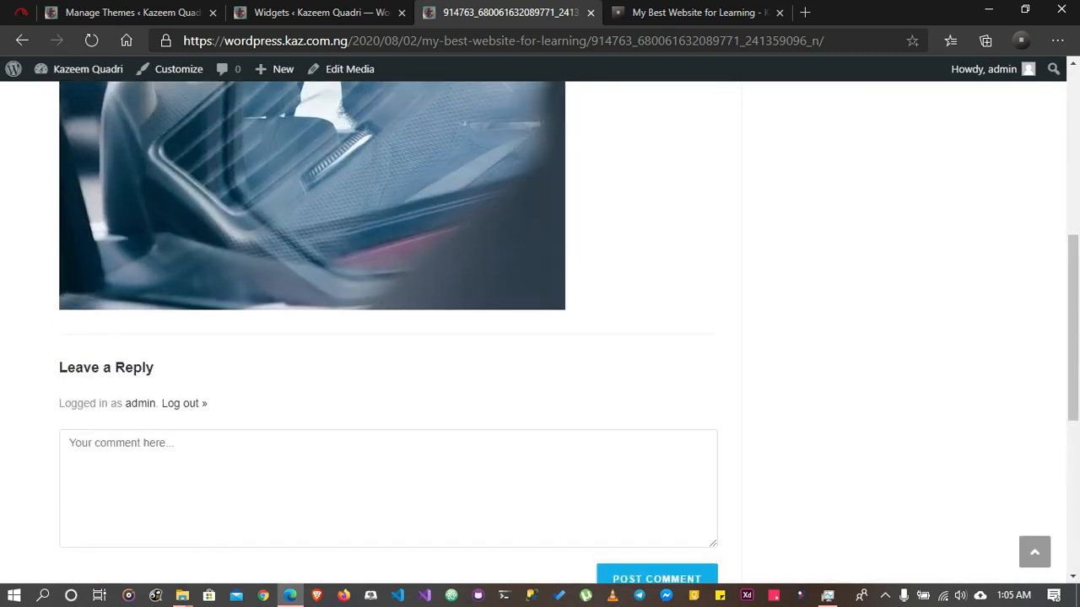
{"action": "left_click", "coordinate": [22, 40]}
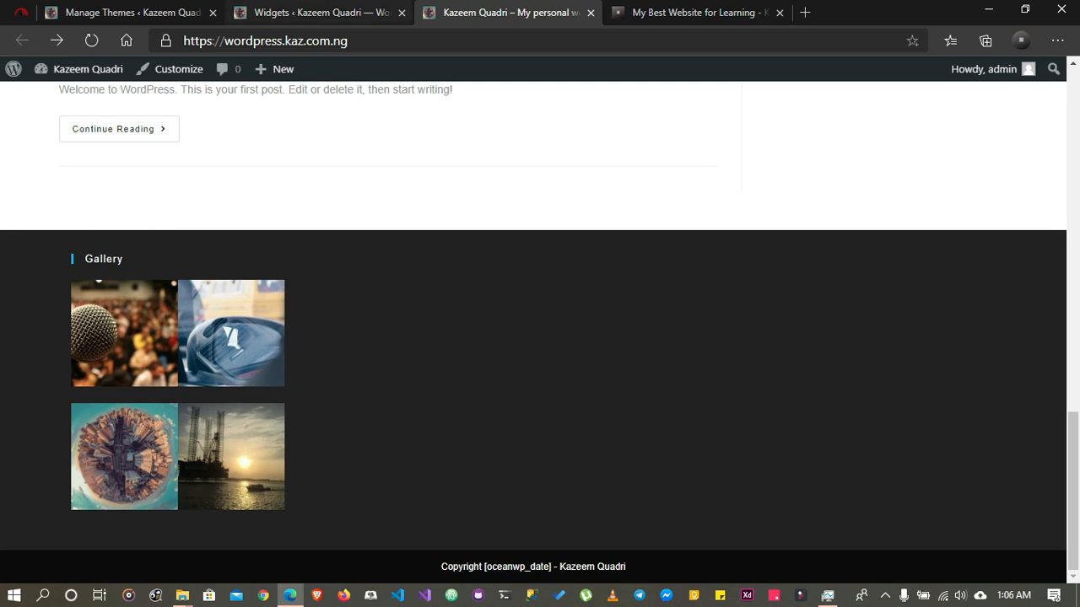
Return to the Widgets page and add a Recent Posts widget to the Footer 2 area
{"action": "left_click", "coordinate": [321, 12]}
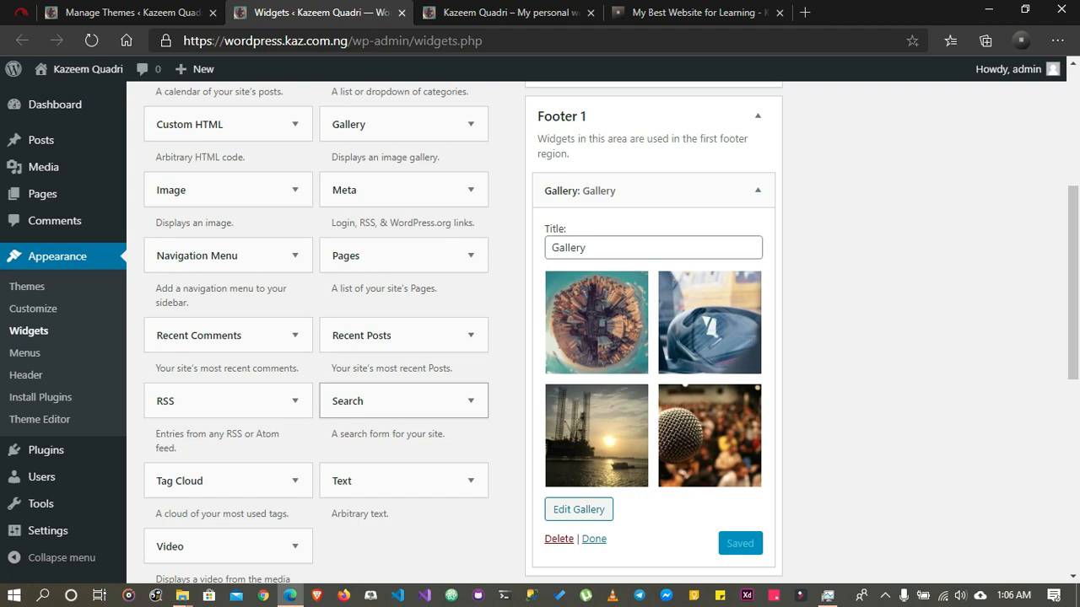
{"action": "left_click", "coordinate": [397, 335]}
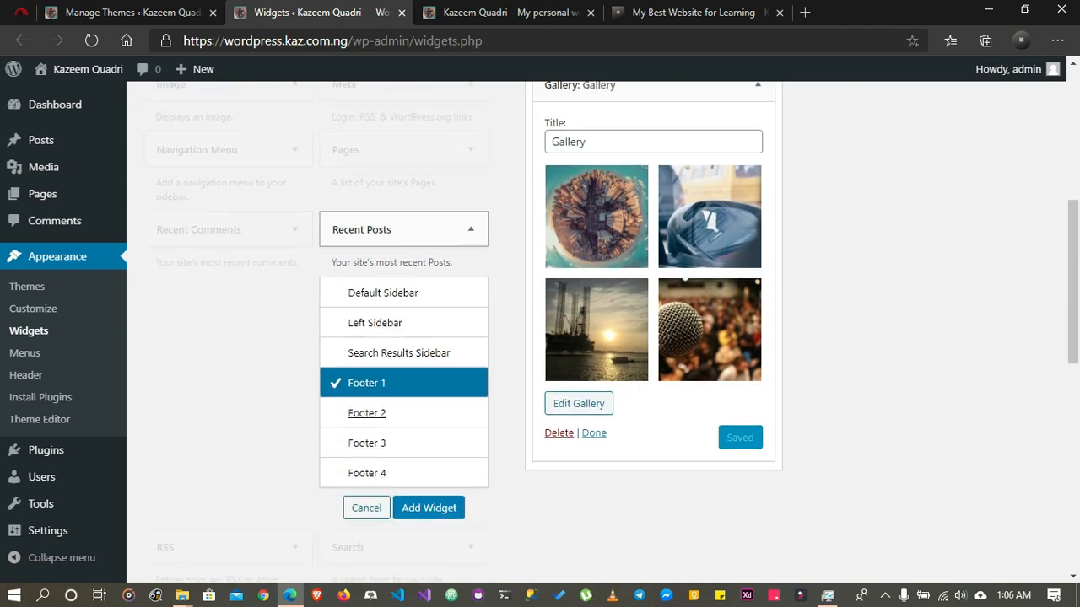
{"action": "left_click", "coordinate": [367, 413]}
{"action": "left_click", "coordinate": [429, 509]}
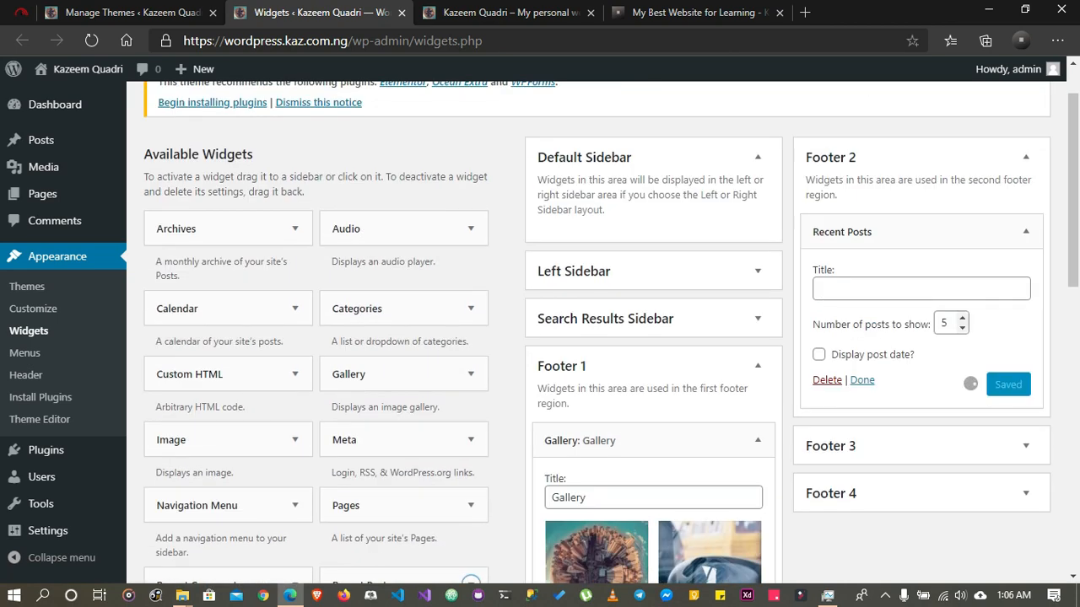
Set the Recent Posts widget to show 3 posts, title it "Recent Post", and save it
{"action": "left_click", "coordinate": [961, 318]}
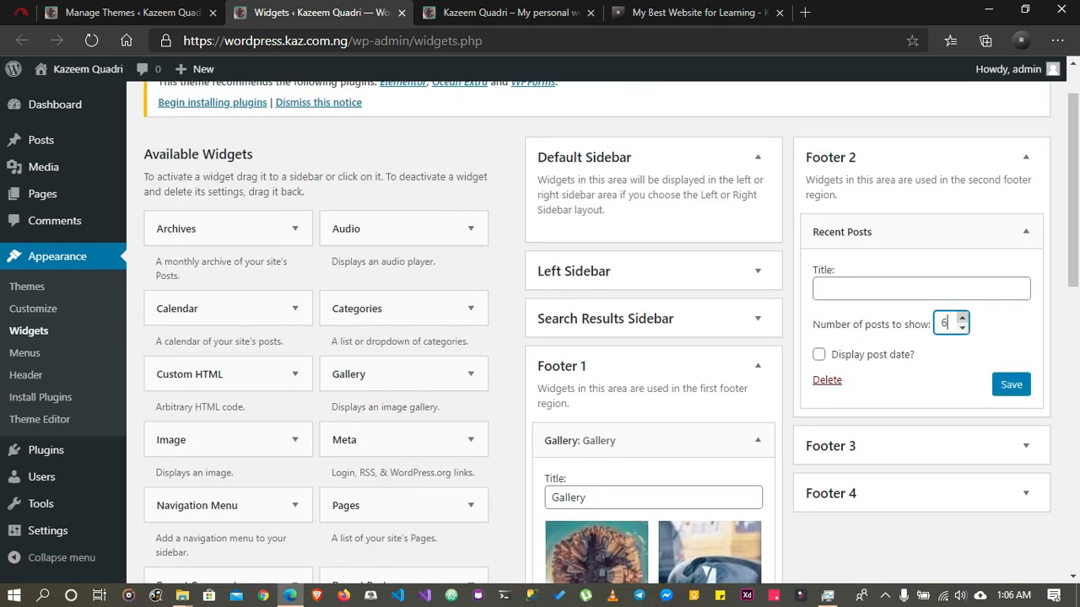
{"action": "left_click", "coordinate": [962, 328]}
{"action": "left_click", "coordinate": [962, 327]}
{"action": "left_click", "coordinate": [962, 327]}
{"action": "left_click", "coordinate": [921, 289]}
{"action": "type", "text": "Recent Post"}
{"action": "left_click", "coordinate": [1012, 385]}
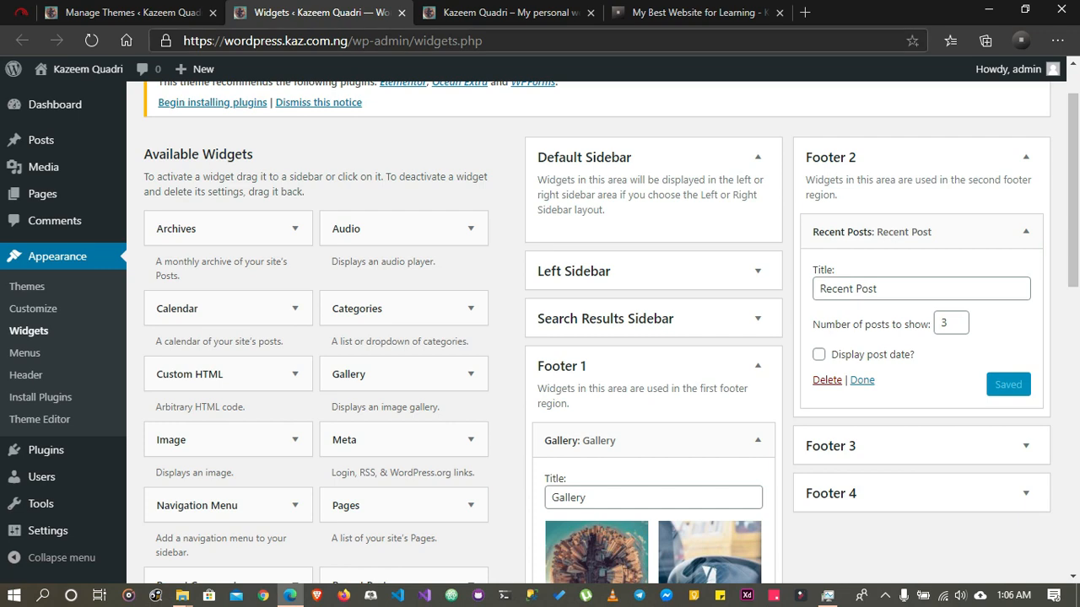
Reload the live site to check the Recent Post list in the footer, and return to the Widgets page
{"action": "left_click", "coordinate": [512, 13]}
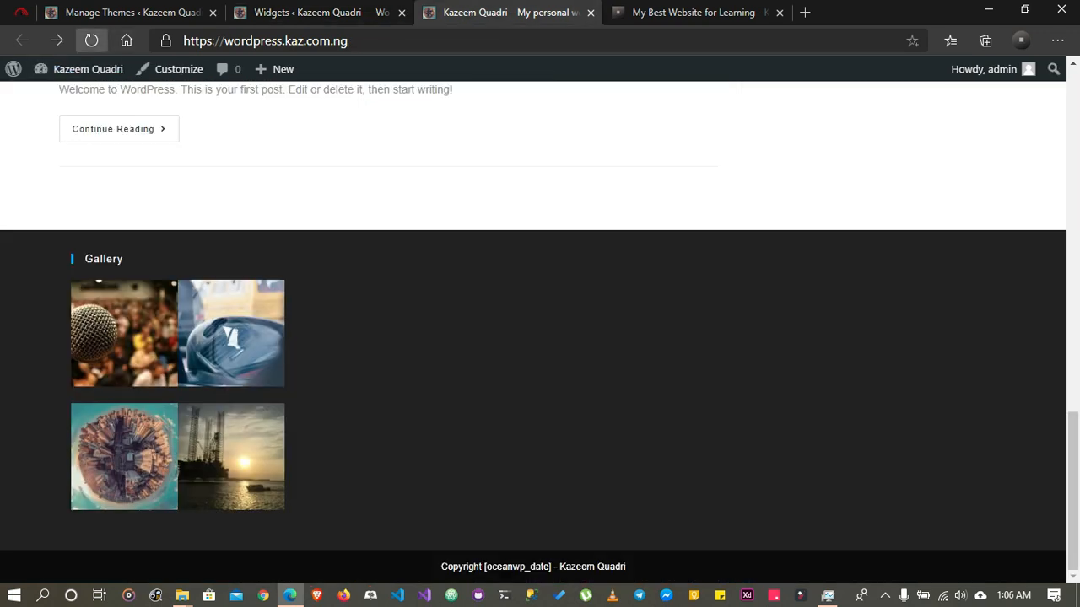
{"action": "left_click", "coordinate": [91, 40]}
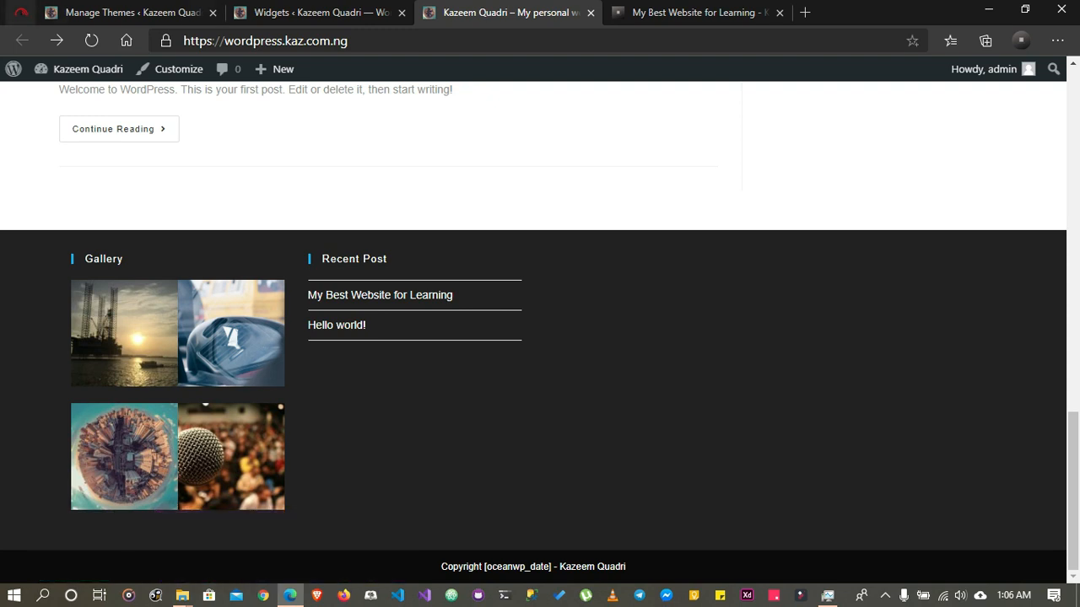
{"action": "left_click", "coordinate": [310, 13]}
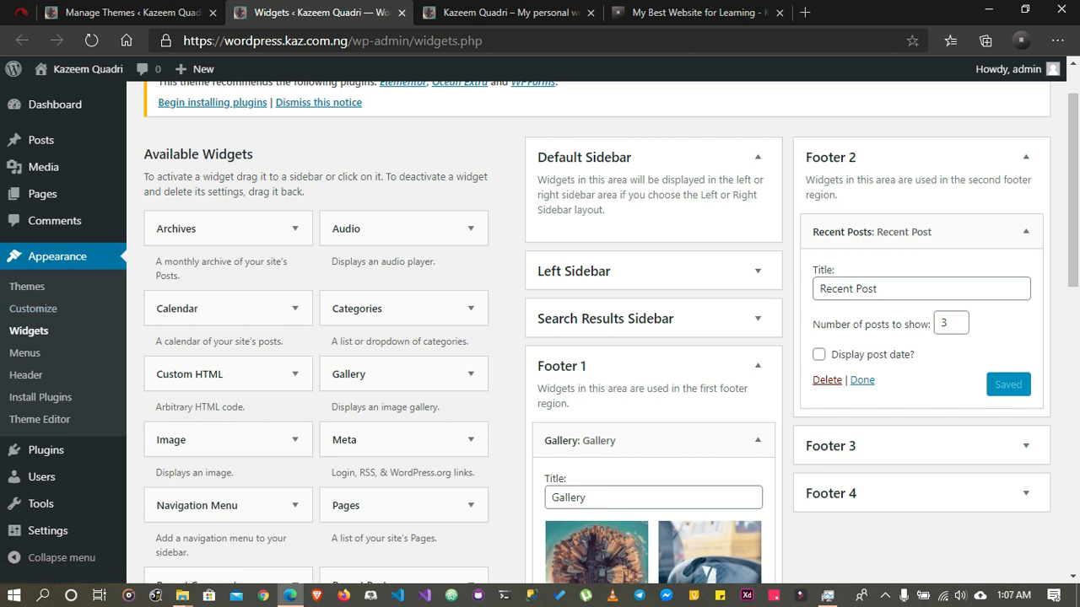
Open the Menus settings and check the header of the live home page for navigation links
{"action": "left_click", "coordinate": [24, 354]}
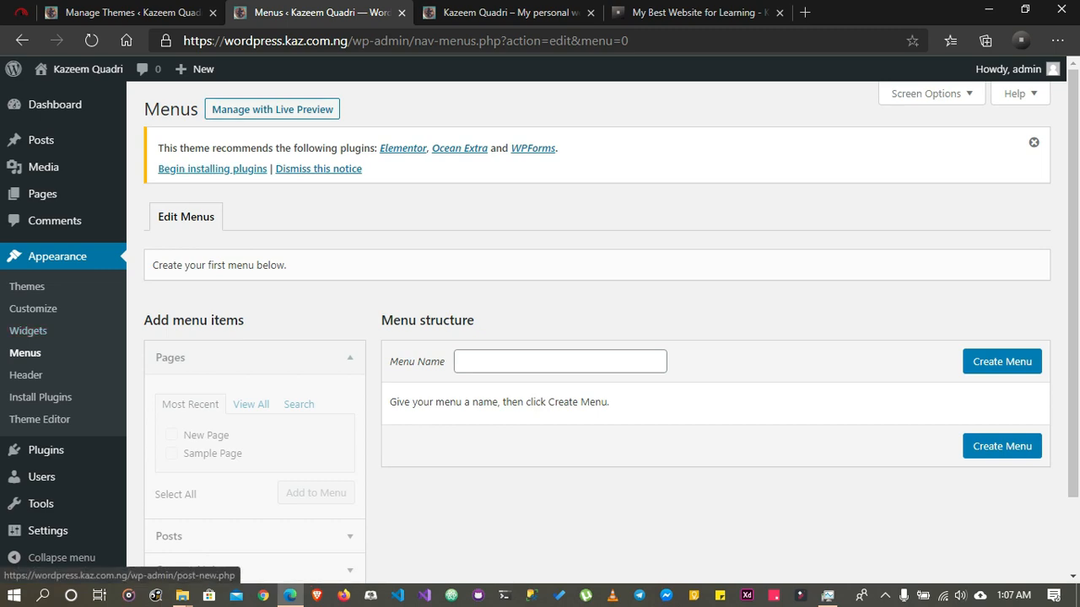
{"action": "left_click", "coordinate": [506, 12]}
{"action": "scroll", "coordinate": [506, 219], "scroll_direction": "up", "scroll_amount": 13}
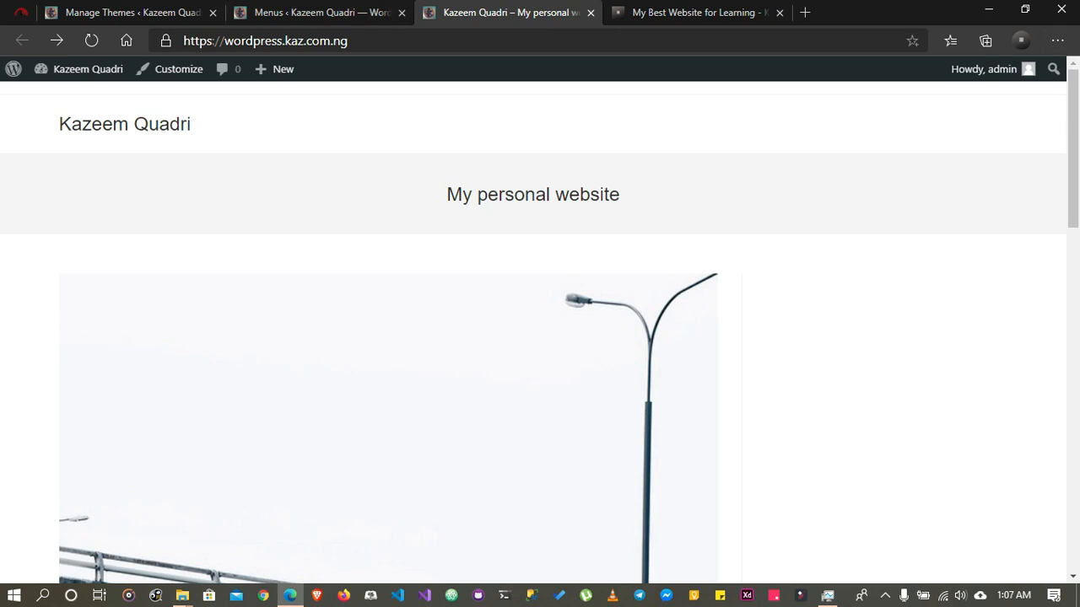
Create a new navigation menu named "menu"
{"action": "left_click", "coordinate": [321, 13]}
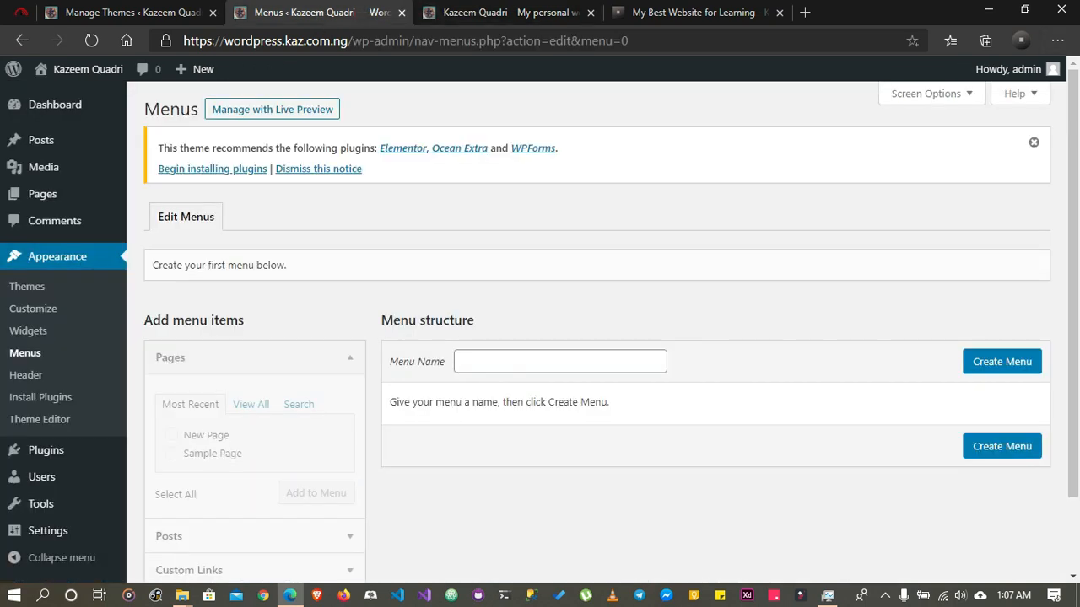
{"action": "left_click", "coordinate": [540, 362]}
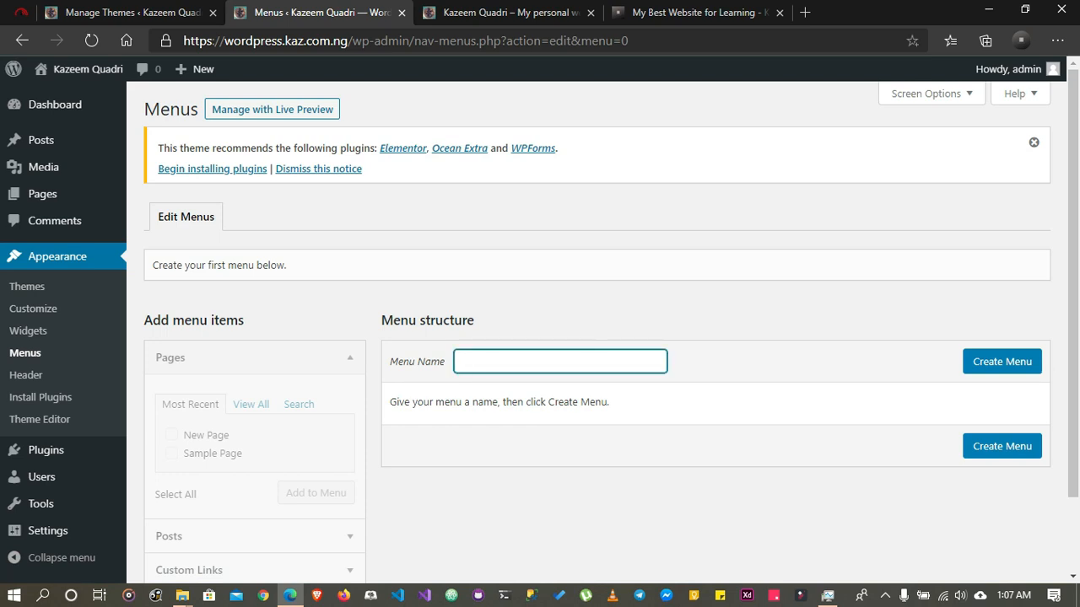
{"action": "type", "text": "menu"}
{"action": "key", "text": "Tab"}
{"action": "key", "text": "Return"}
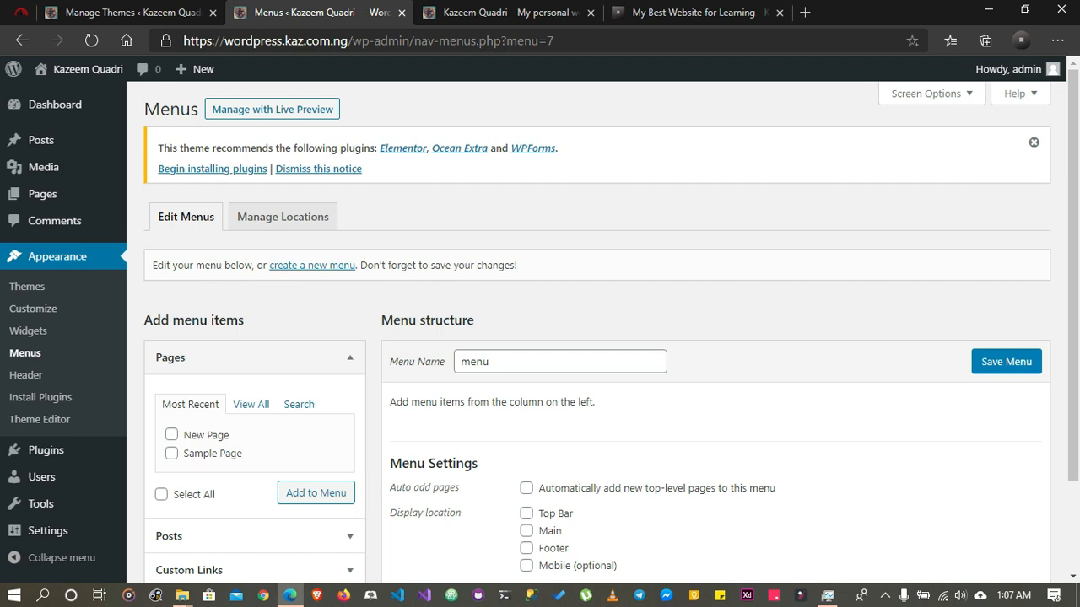
Add the Home and New Page pages from the full page list to the menu
{"action": "scroll", "coordinate": [591, 337], "scroll_direction": "down", "scroll_amount": 2}
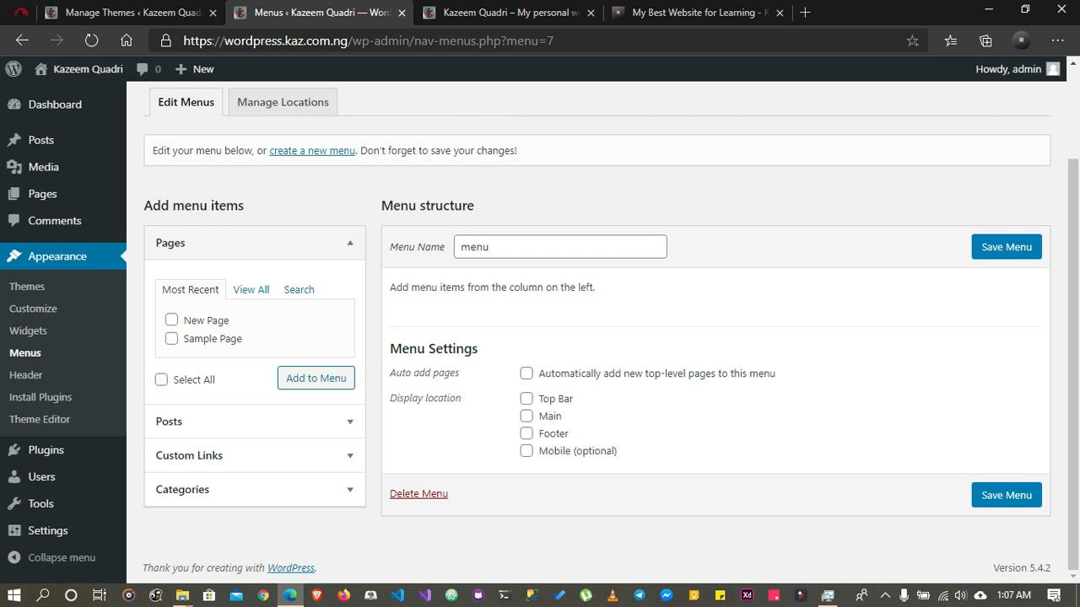
{"action": "left_click", "coordinate": [251, 289]}
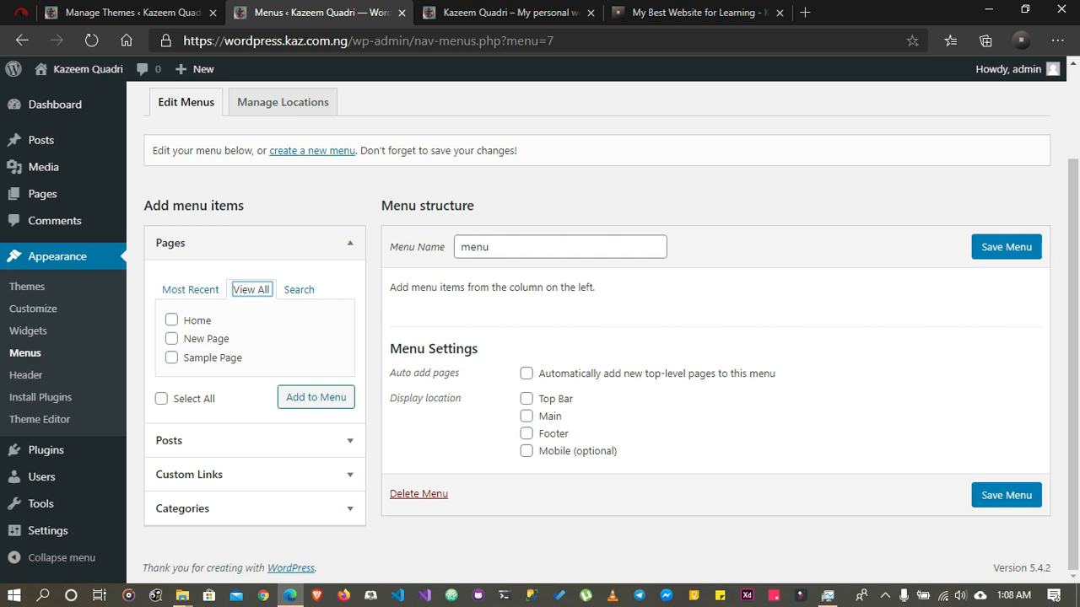
{"action": "left_click", "coordinate": [171, 338]}
{"action": "left_click", "coordinate": [171, 320]}
{"action": "left_click", "coordinate": [317, 397]}
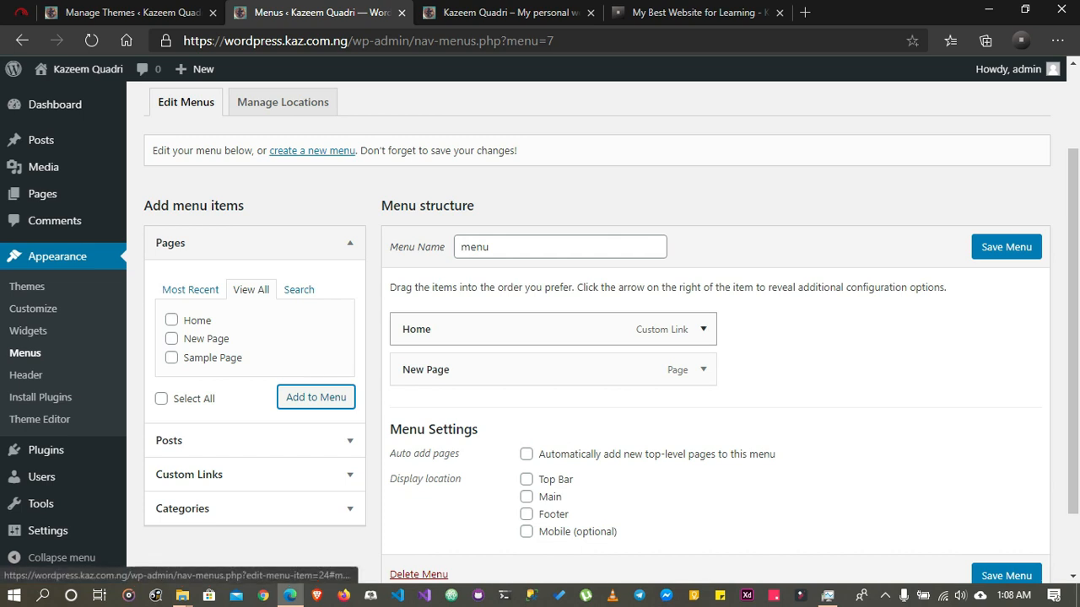
Examine the configuration options of the Home and New Page menu items, collapsing each one again
{"action": "left_click", "coordinate": [703, 329]}
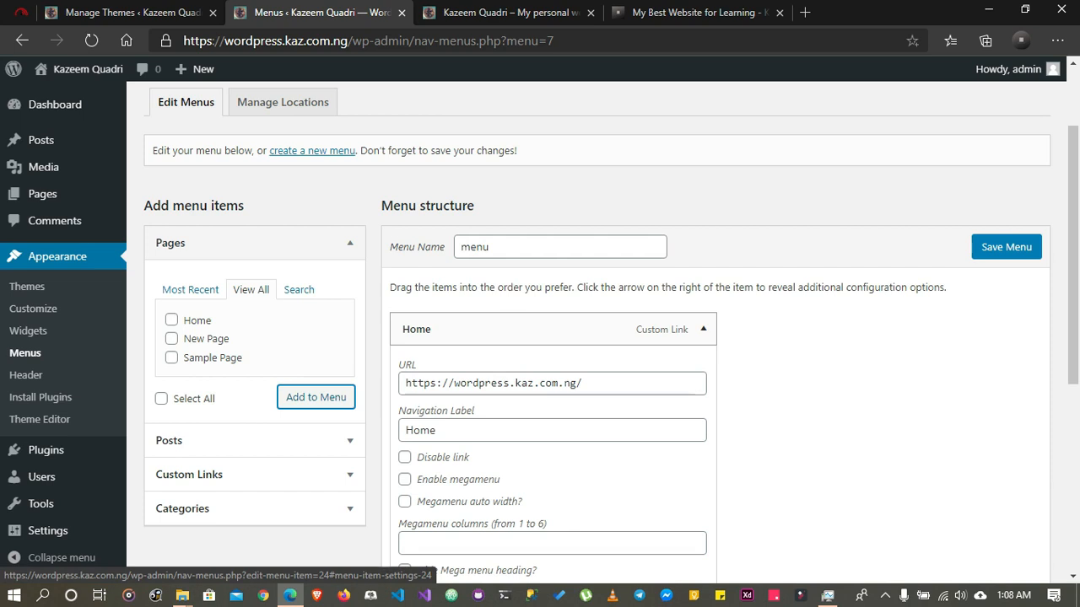
{"action": "left_click", "coordinate": [634, 384]}
{"action": "left_click", "coordinate": [703, 329]}
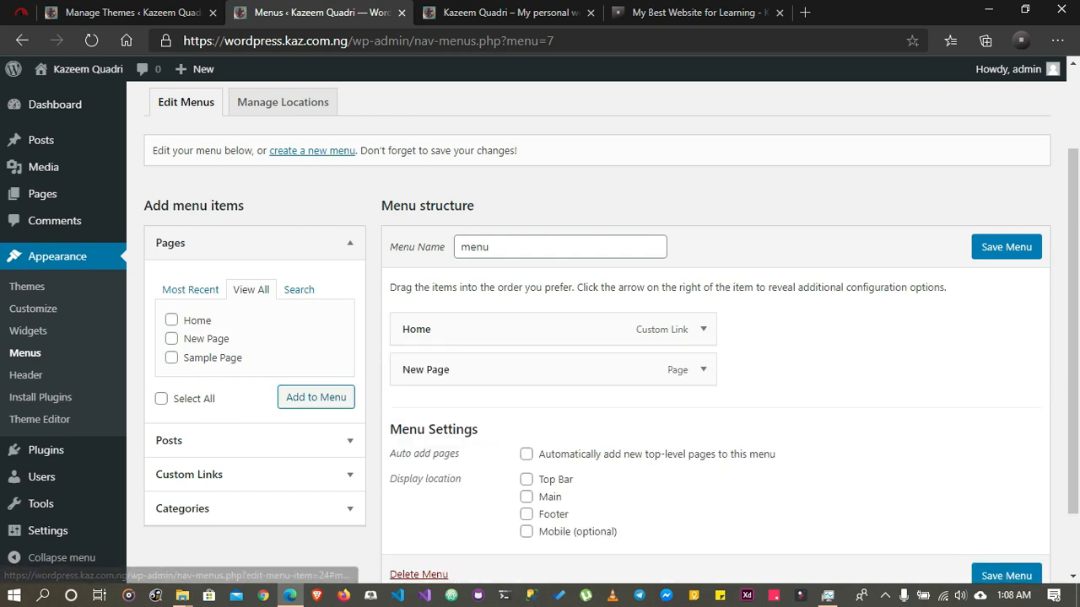
{"action": "left_click", "coordinate": [702, 369]}
{"action": "scroll", "coordinate": [702, 370], "scroll_direction": "down", "scroll_amount": 2}
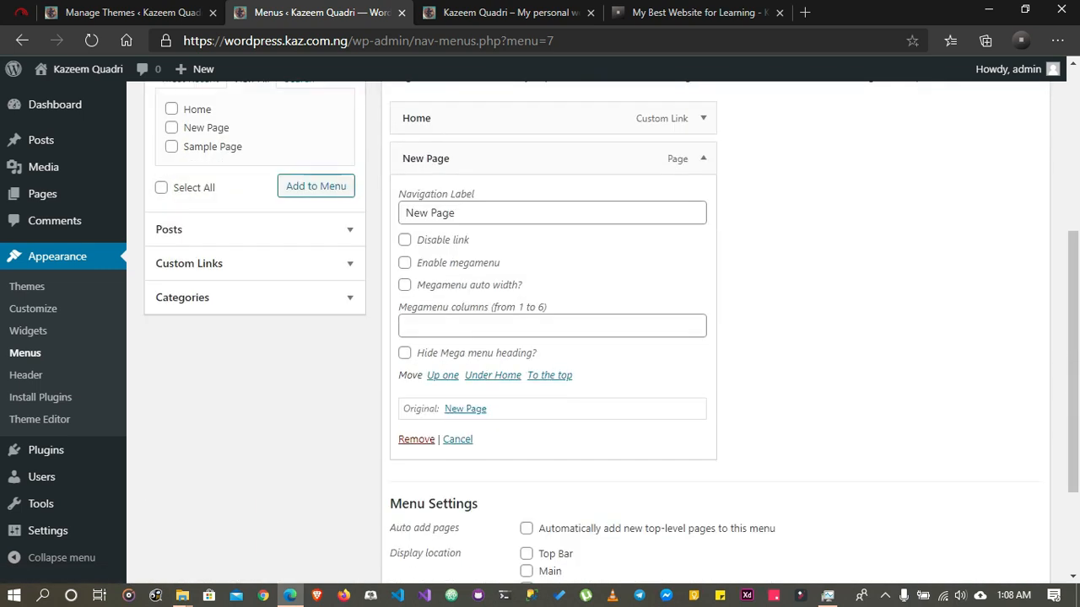
{"action": "scroll", "coordinate": [703, 354], "scroll_direction": "up", "scroll_amount": 1}
{"action": "left_click", "coordinate": [702, 264]}
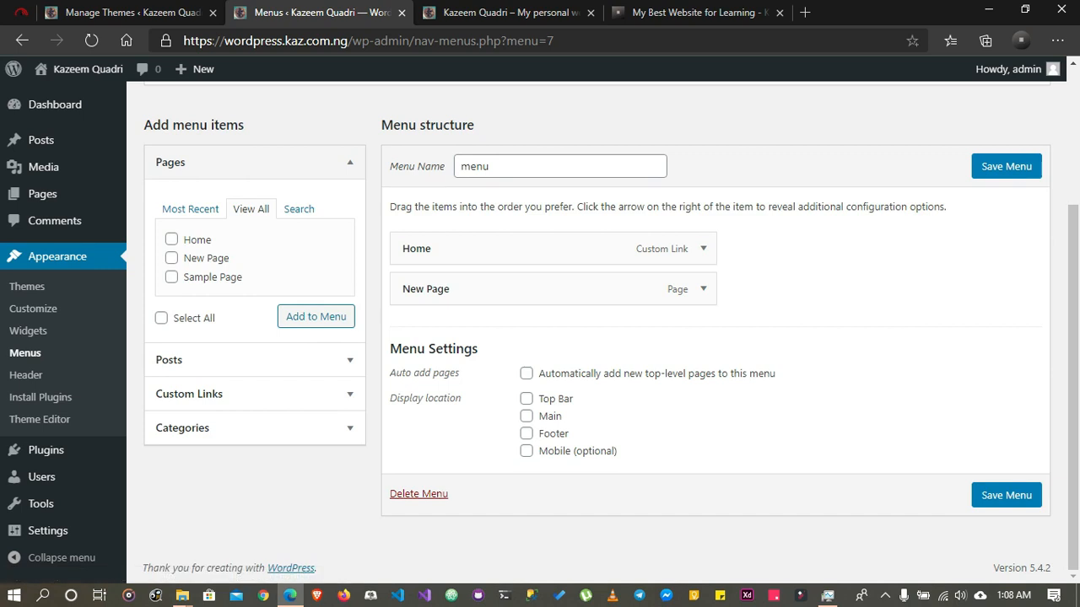
Assign the menu to the Main and Mobile (optional) display locations and save it
{"action": "left_click", "coordinate": [527, 416]}
{"action": "left_click", "coordinate": [527, 451]}
{"action": "left_click", "coordinate": [1006, 166]}
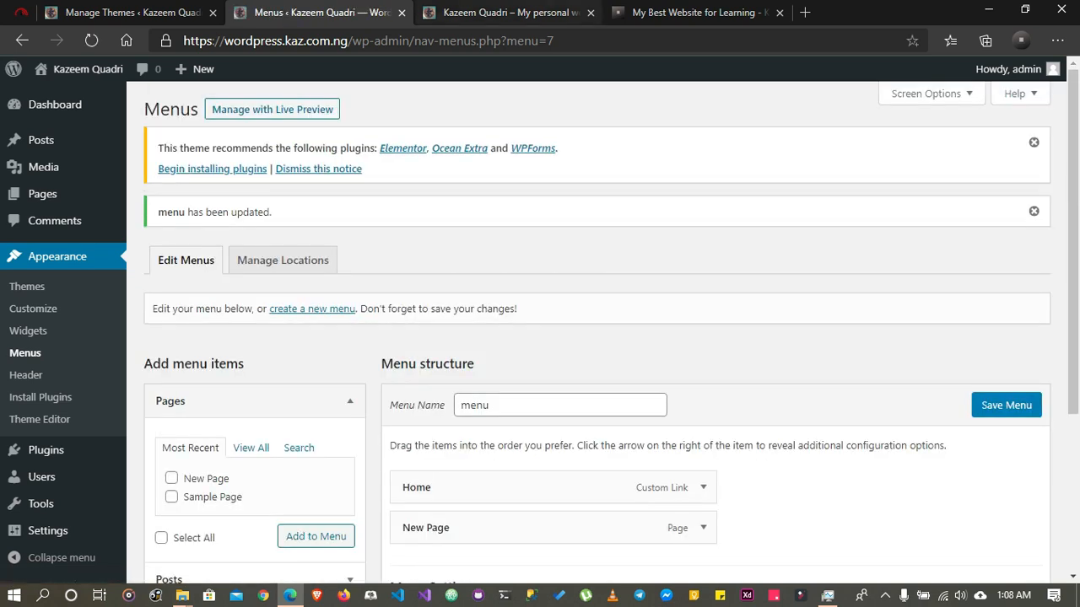
Reload the live site and test the New Page and Home links in the header navigation
{"action": "left_click", "coordinate": [511, 13]}
{"action": "left_click", "coordinate": [91, 41]}
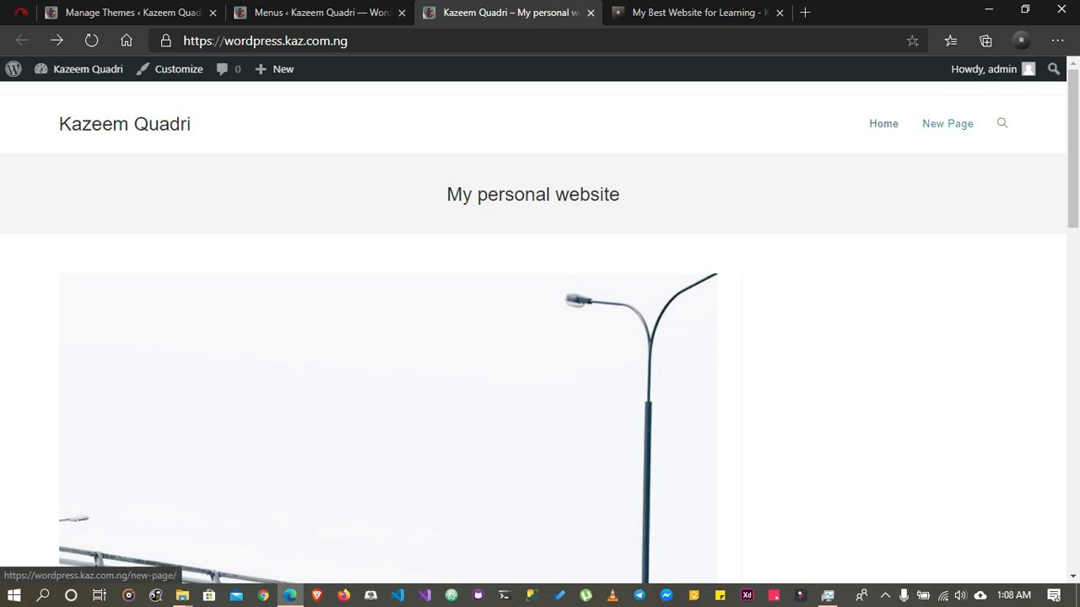
{"action": "left_click", "coordinate": [948, 123]}
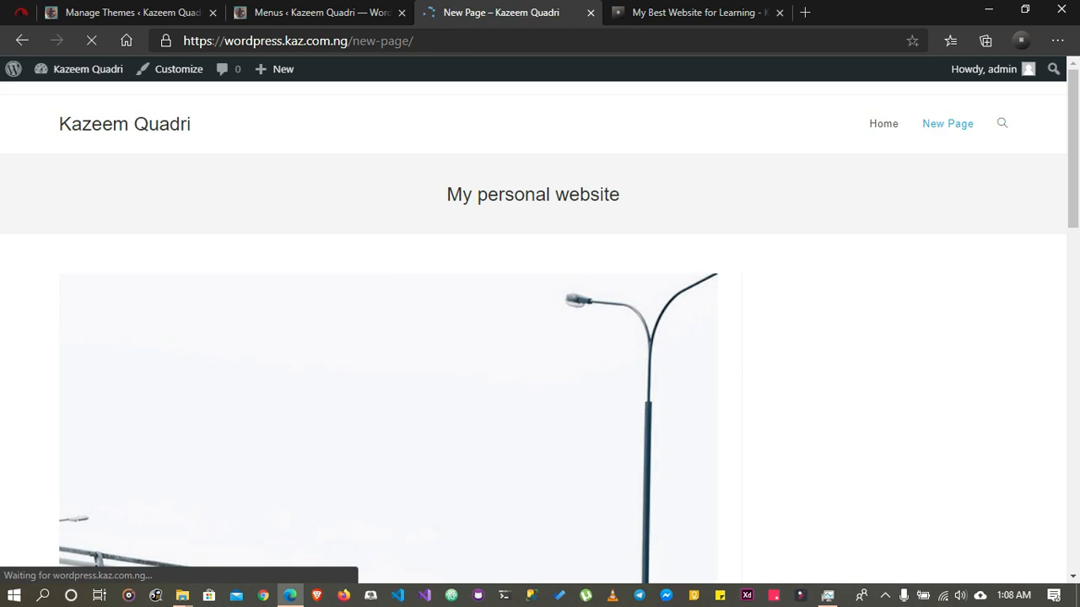
{"action": "scroll", "coordinate": [533, 329], "scroll_direction": "down", "scroll_amount": 6}
{"action": "scroll", "coordinate": [533, 329], "scroll_direction": "up", "scroll_amount": 6}
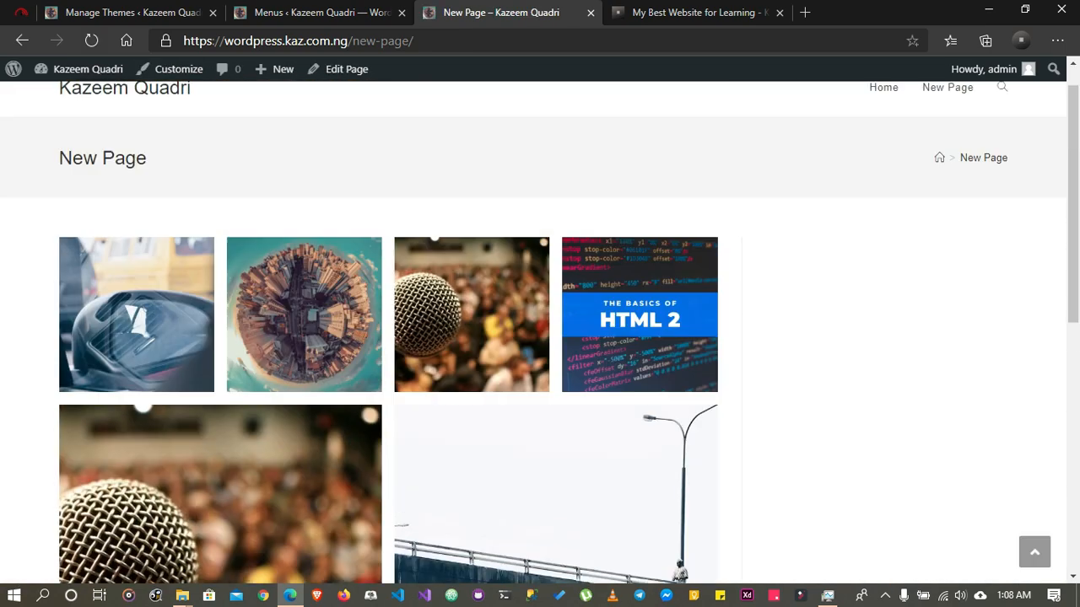
{"action": "left_click", "coordinate": [884, 123]}
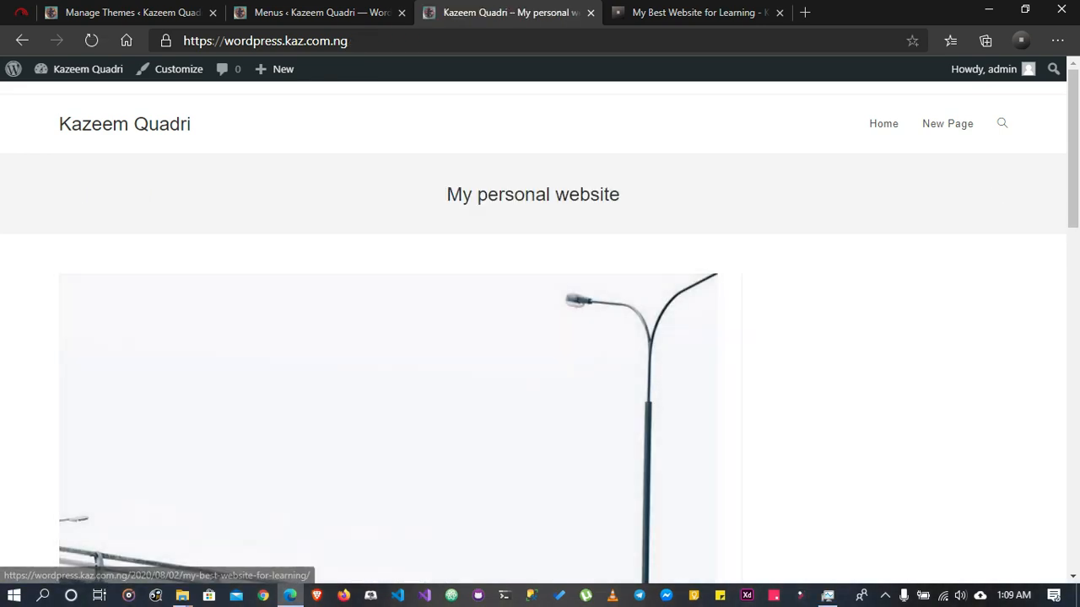
Return to the Menus page and add the post "My Best Website for Learning" to the menu
{"action": "key", "text": "ctrl+shift+Tab"}
{"action": "scroll", "coordinate": [603, 329], "scroll_direction": "down", "scroll_amount": 3}
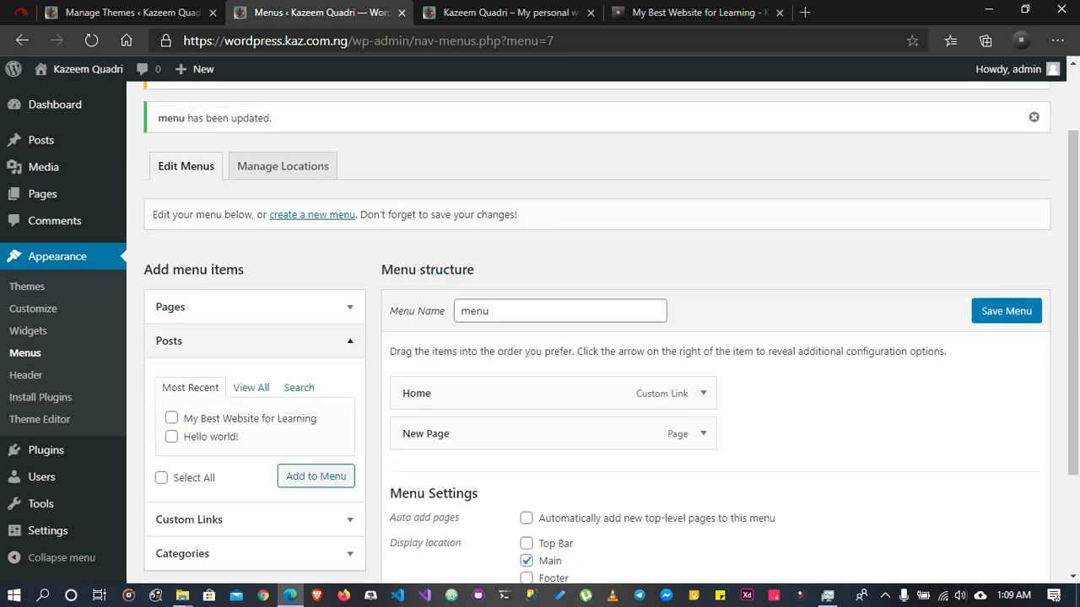
{"action": "scroll", "coordinate": [602, 337], "scroll_direction": "down", "scroll_amount": 2}
{"action": "left_click", "coordinate": [171, 313]}
{"action": "left_click", "coordinate": [315, 371]}
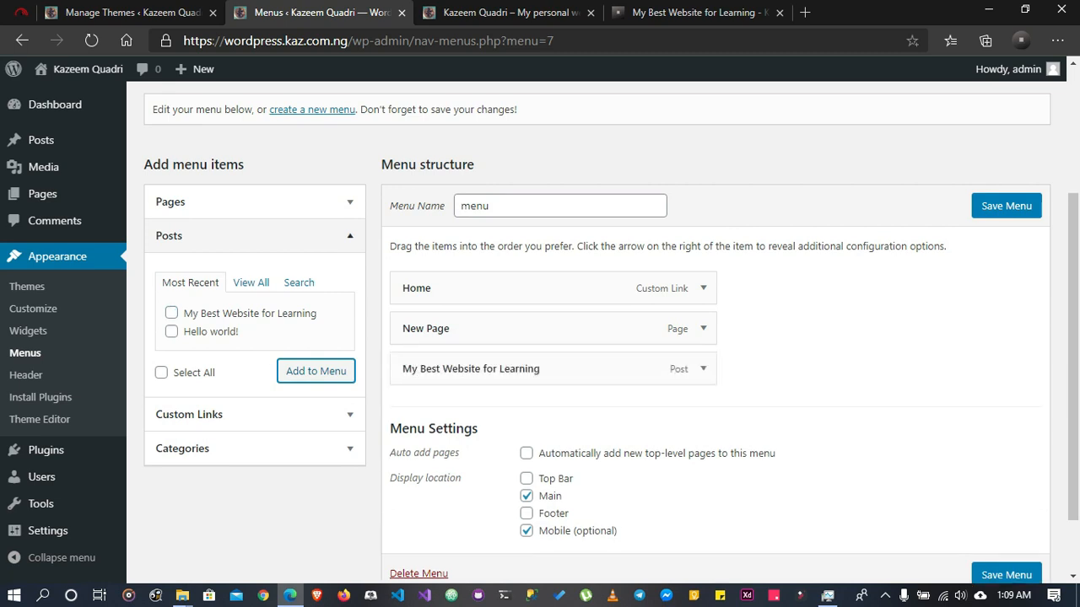
Add a custom link with URL # and link text "About Us" to the menu, and save the menu
{"action": "left_click", "coordinate": [255, 236]}
{"action": "left_click", "coordinate": [255, 270]}
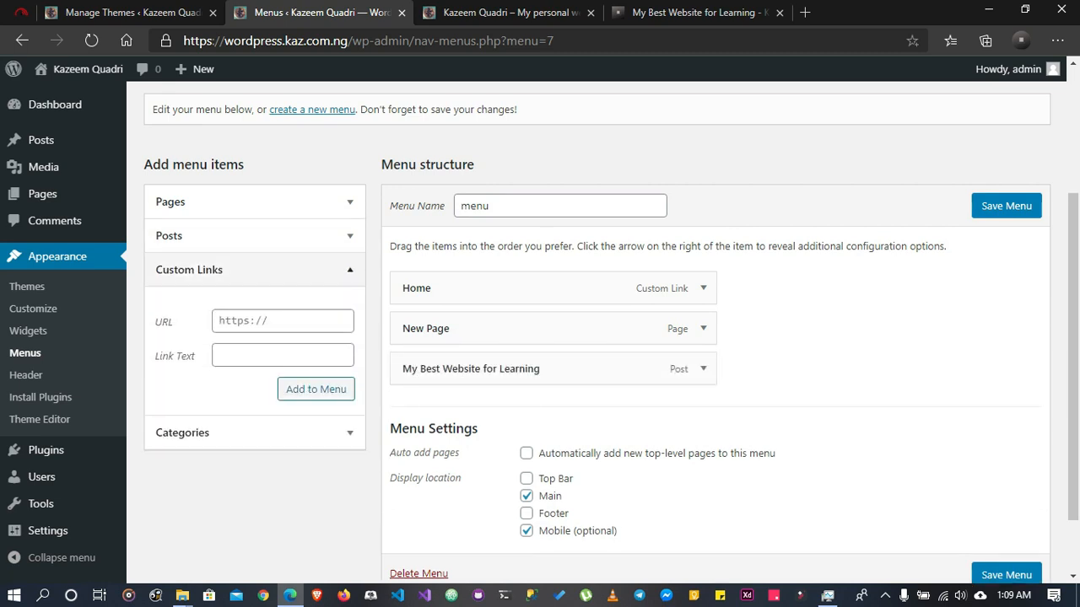
{"action": "left_click", "coordinate": [283, 321]}
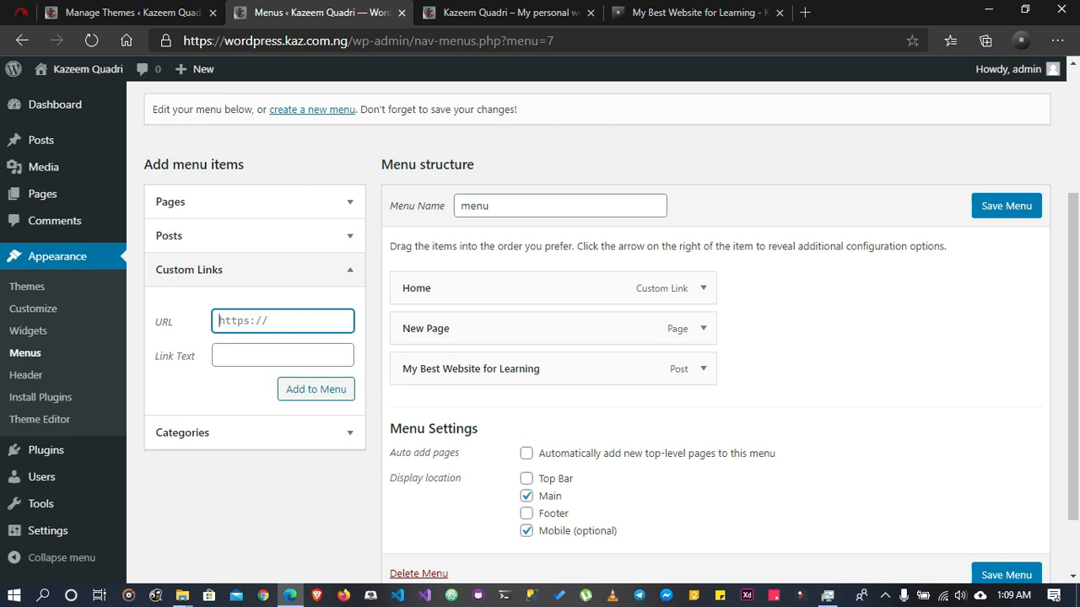
{"action": "type", "text": "#"}
{"action": "key", "text": "Tab"}
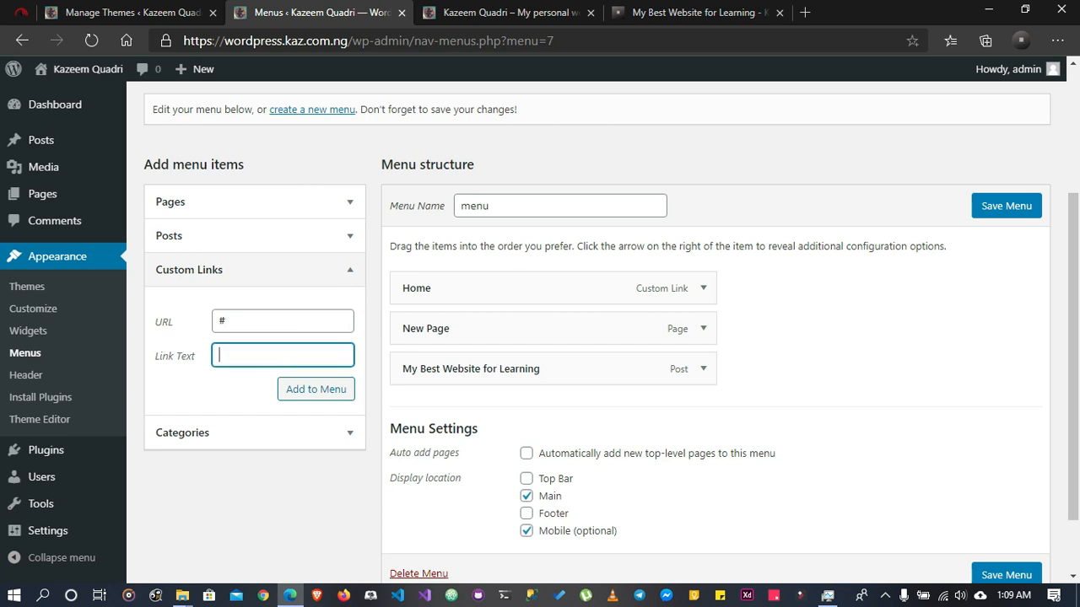
{"action": "type", "text": "About Us"}
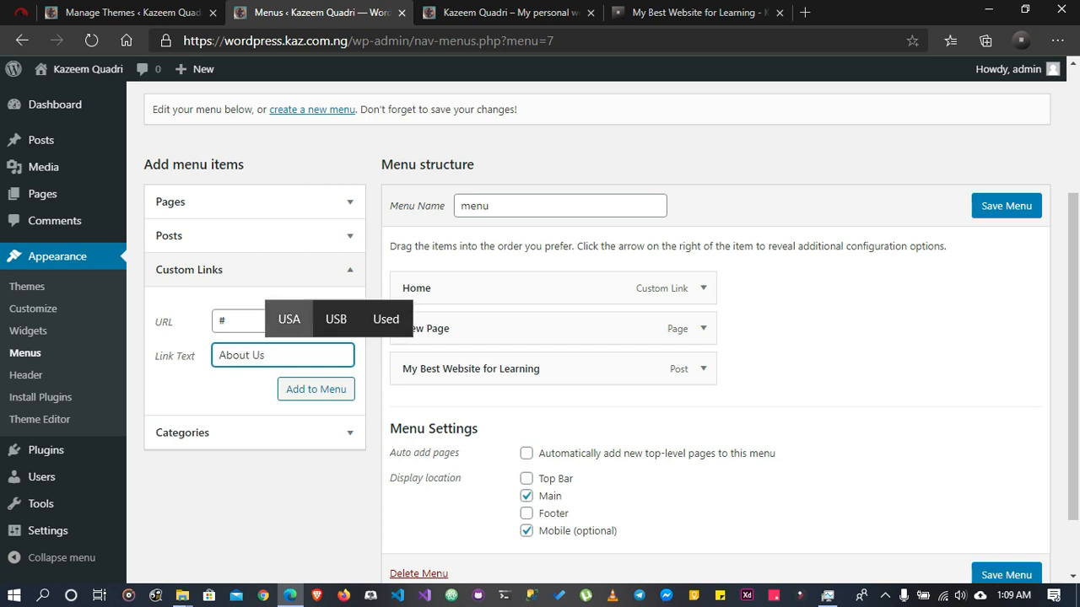
{"action": "key", "text": "Tab"}
{"action": "key", "text": "Return"}
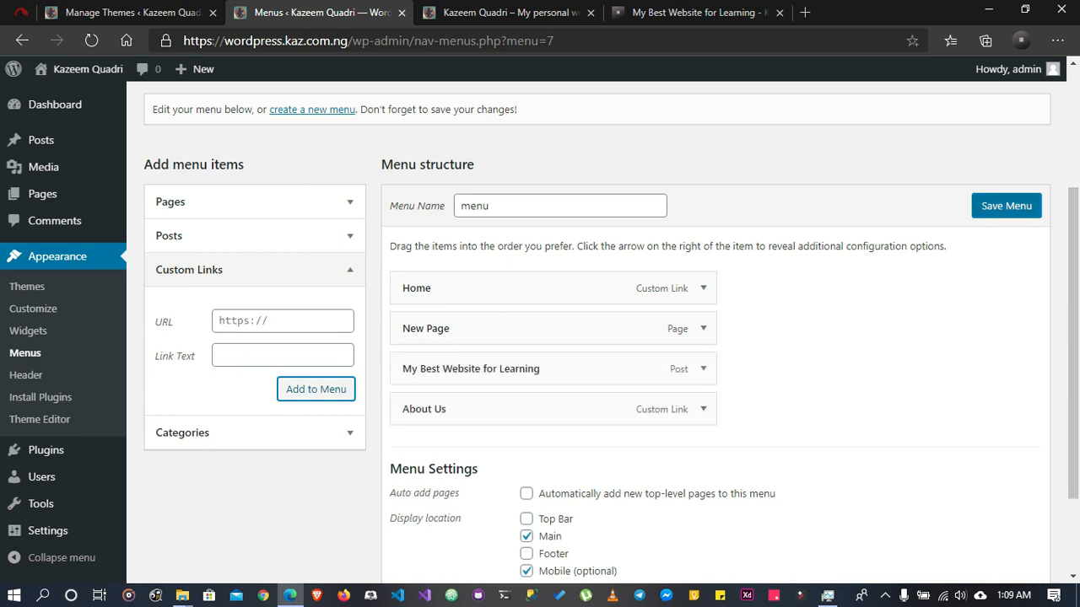
{"action": "left_click", "coordinate": [1006, 206]}
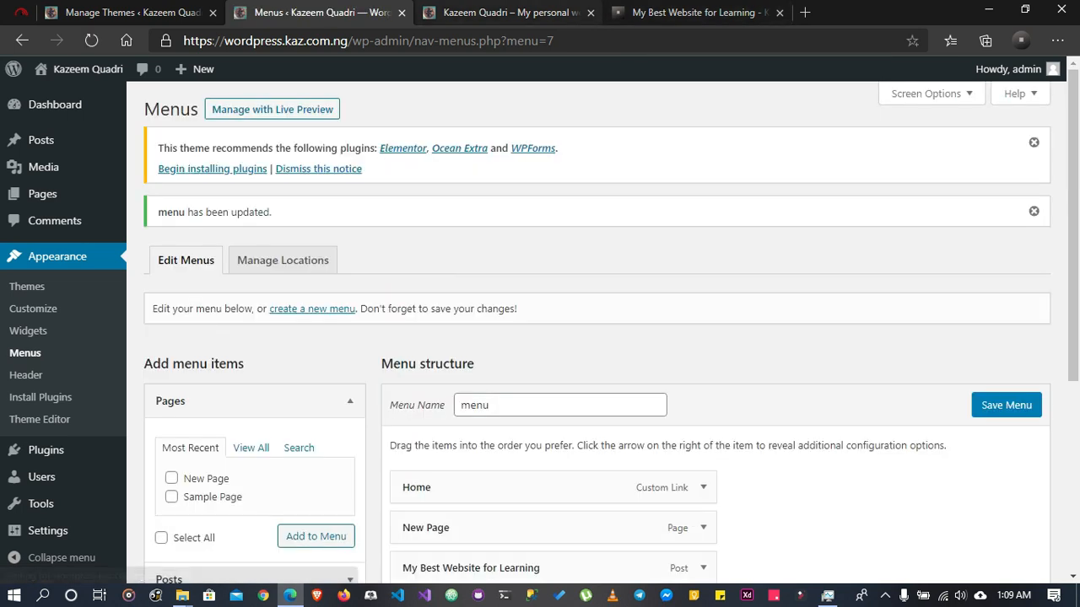
Reload the live site, open My Best Website for Learning from the header navigation and look through the post
{"action": "left_click", "coordinate": [510, 13]}
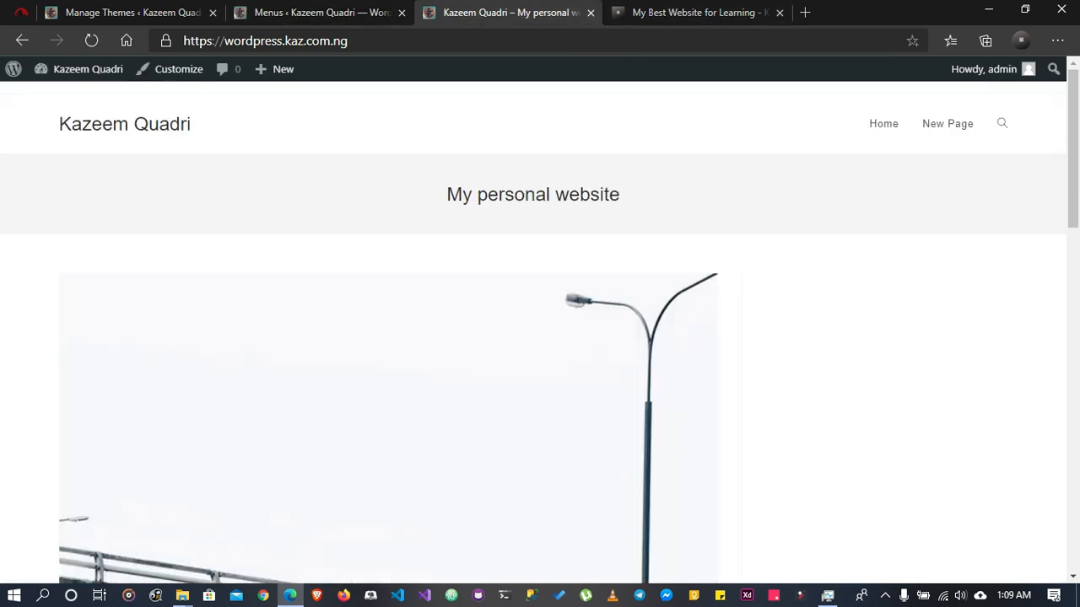
{"action": "left_click", "coordinate": [91, 41]}
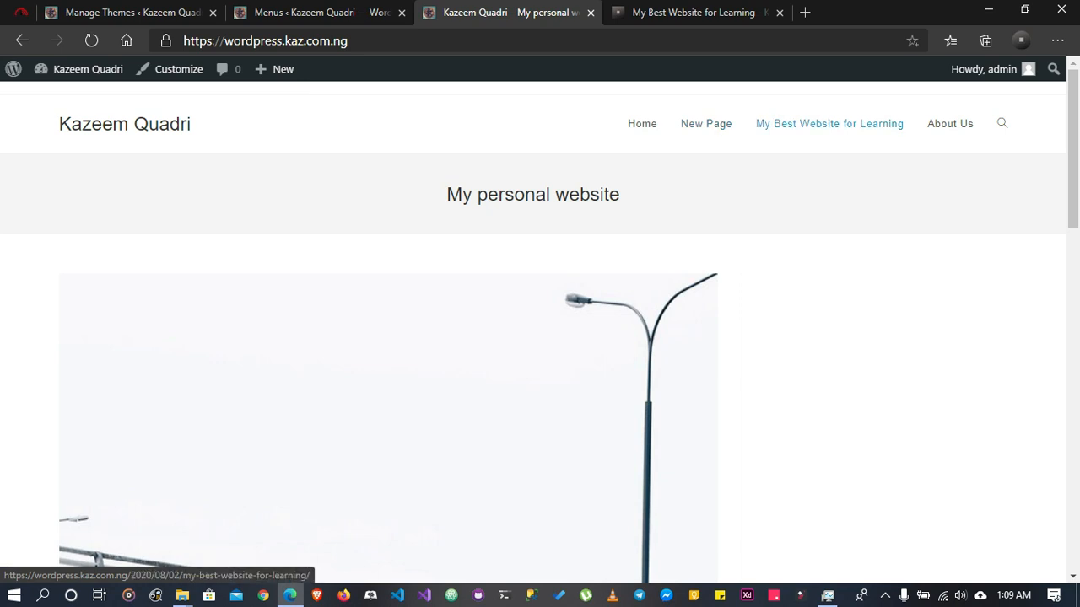
{"action": "left_click", "coordinate": [829, 123]}
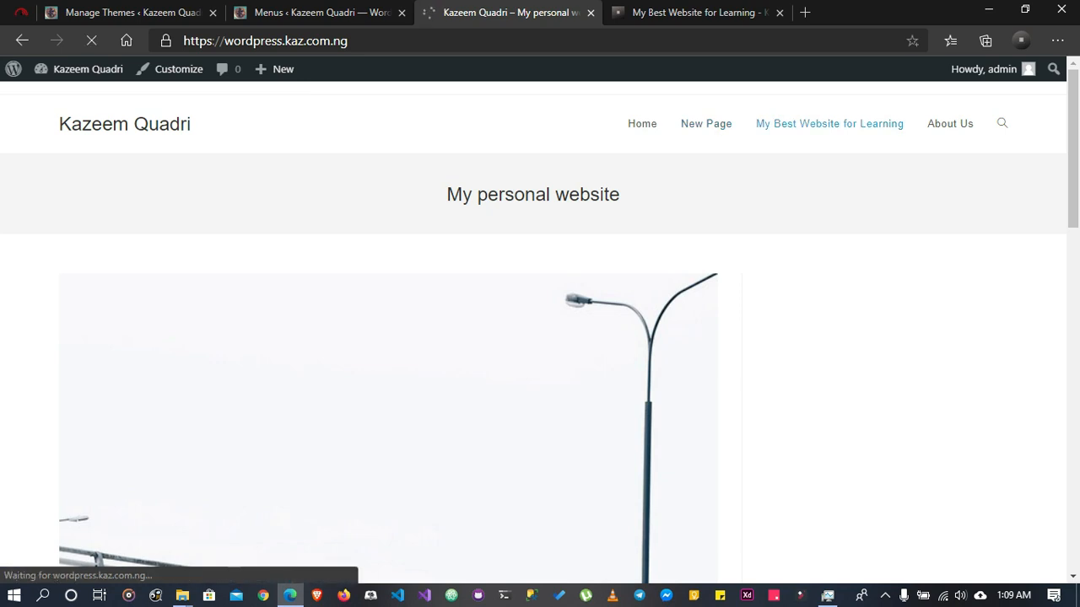
{"action": "left_click_drag", "start_coordinate": [604, 40], "coordinate": [183, 40]}
{"action": "left_click", "coordinate": [303, 186]}
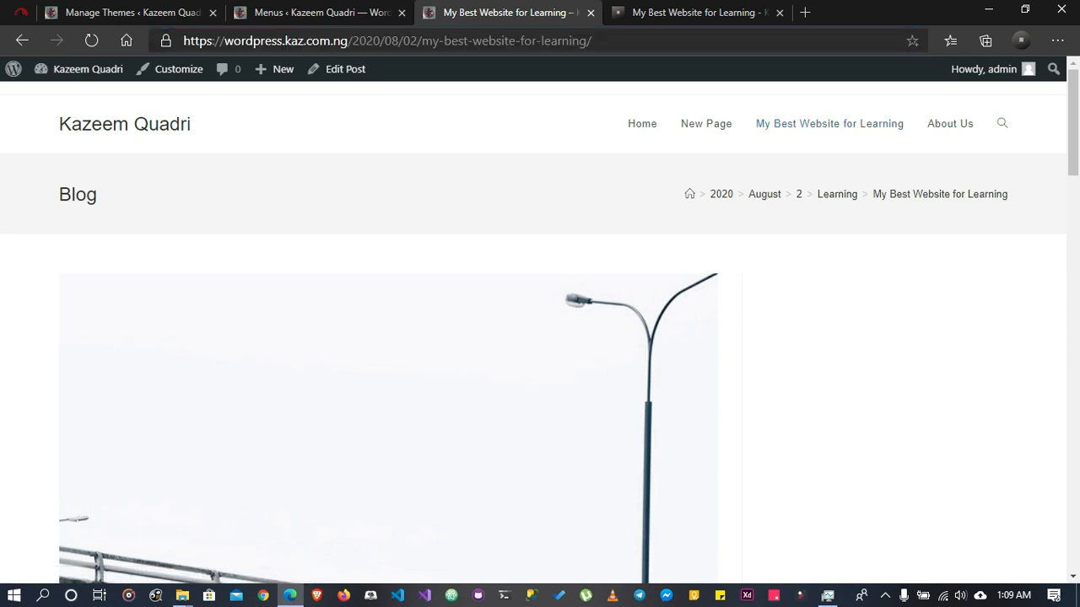
{"action": "scroll", "coordinate": [540, 338], "scroll_direction": "down", "scroll_amount": 15}
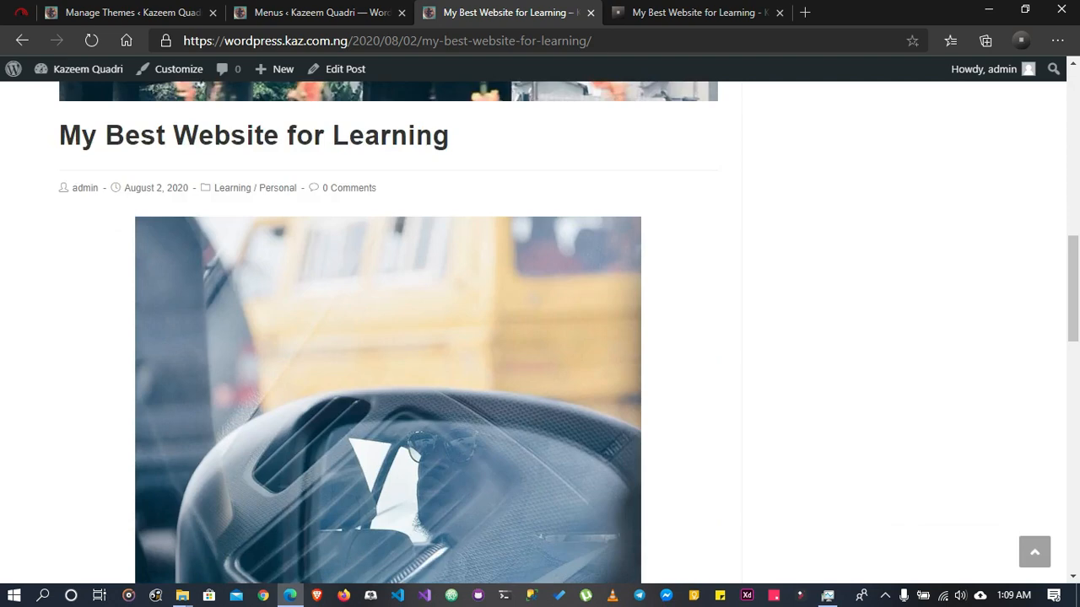
{"action": "scroll", "coordinate": [540, 337], "scroll_direction": "up", "scroll_amount": 20}
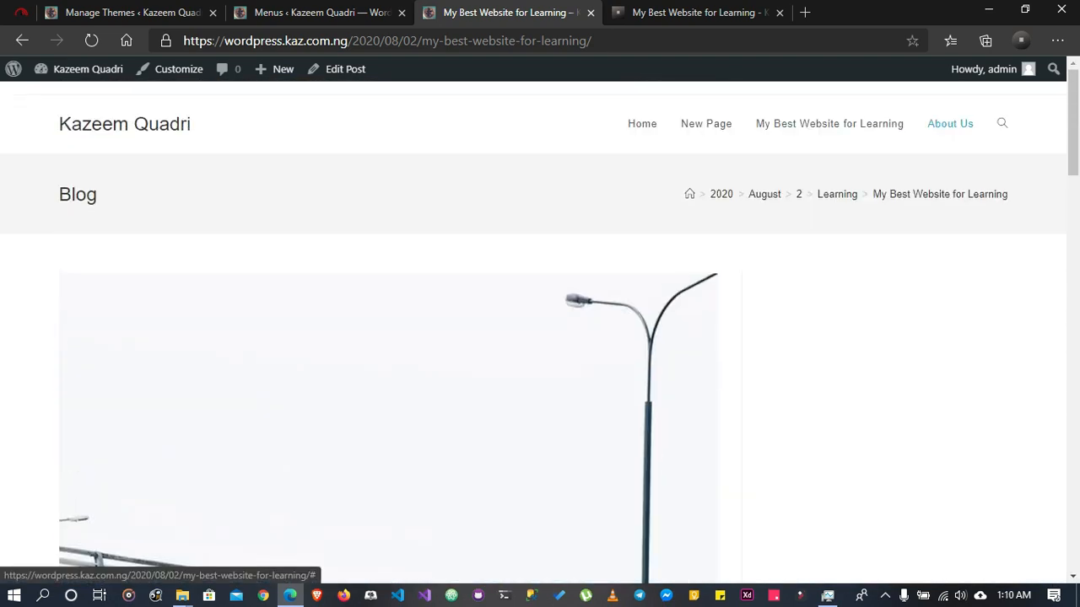
Test the About Us link in the header navigation and check the ending of the page address
{"action": "left_click", "coordinate": [950, 123]}
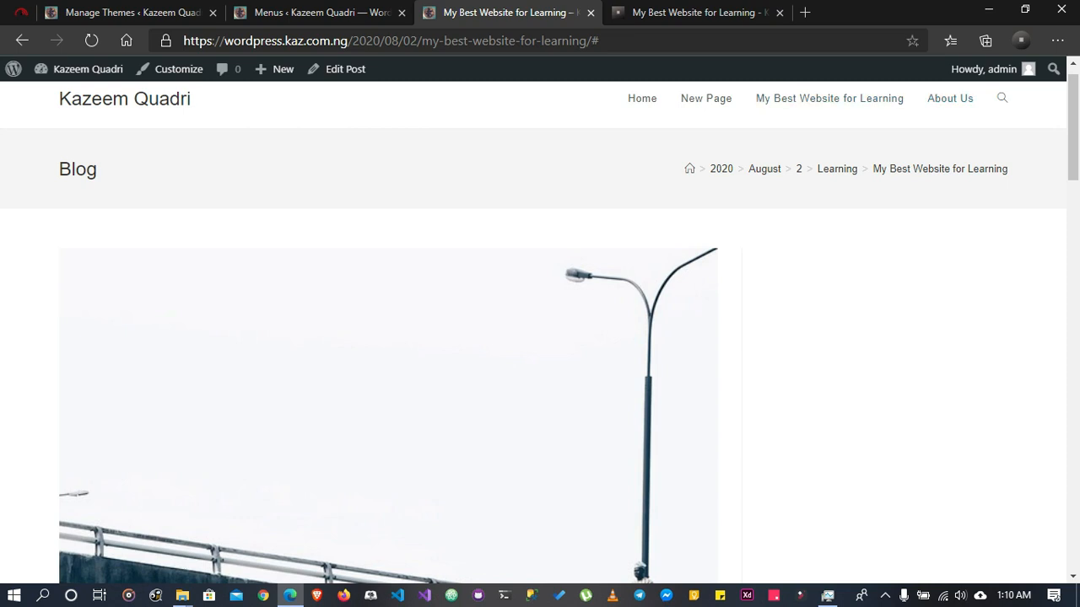
{"action": "left_click_drag", "start_coordinate": [604, 40], "coordinate": [588, 41]}
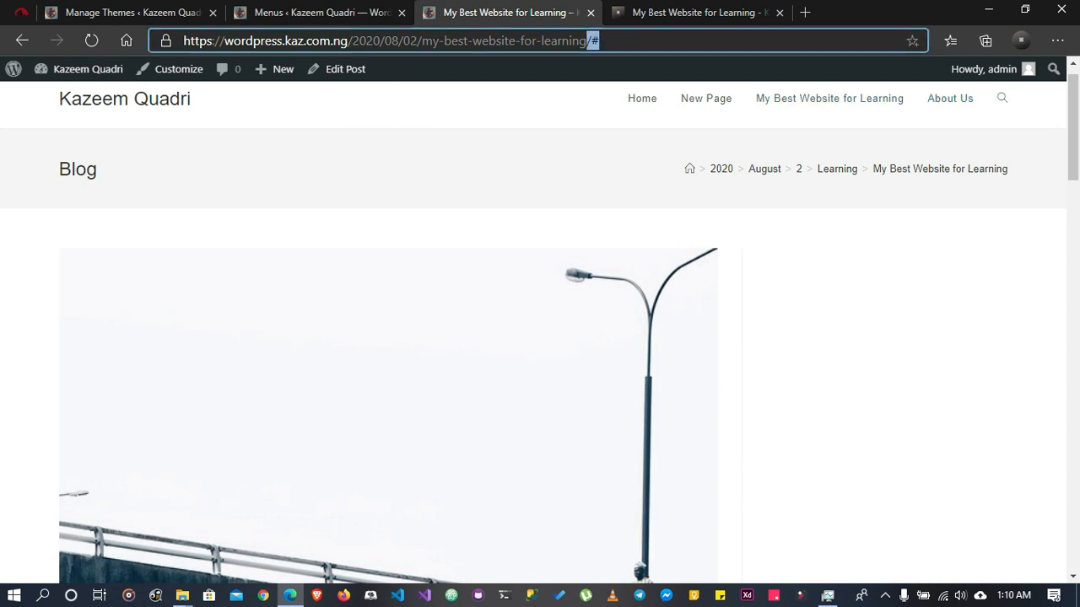
{"action": "scroll", "coordinate": [533, 329], "scroll_direction": "up", "scroll_amount": 1}
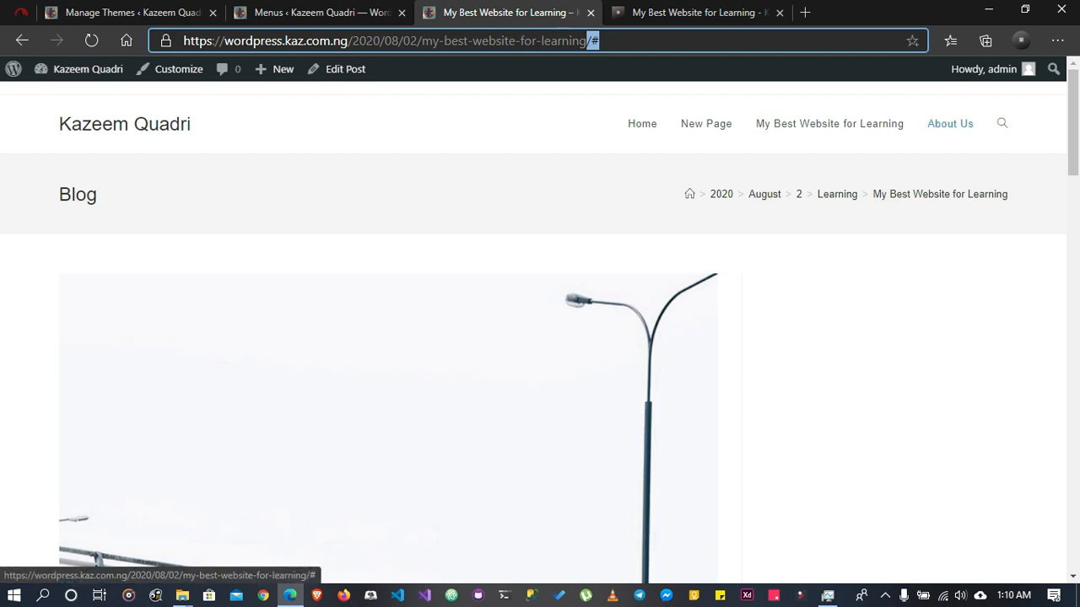
{"action": "left_click", "coordinate": [321, 12]}
{"action": "scroll", "coordinate": [549, 316], "scroll_direction": "down", "scroll_amount": 3}
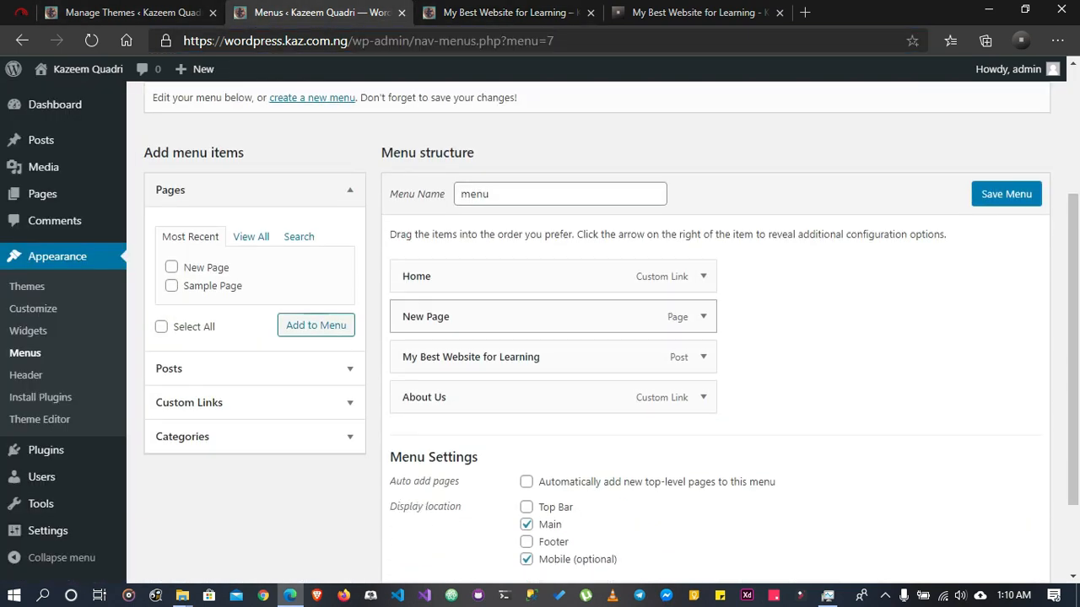
{"action": "left_click", "coordinate": [703, 397]}
{"action": "left_click", "coordinate": [582, 451]}
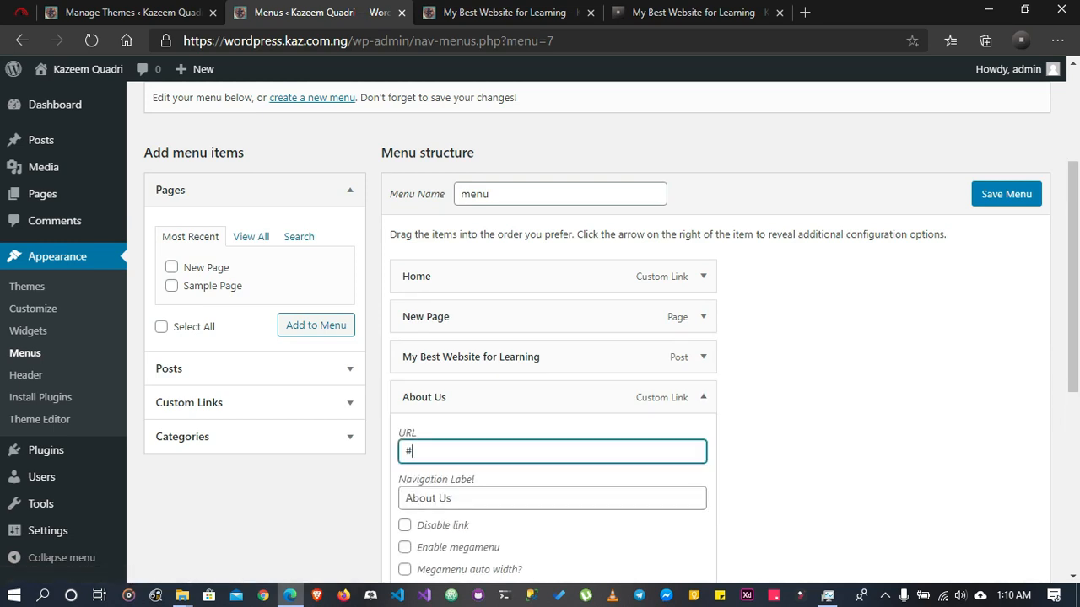
{"action": "key", "text": "ctrl+a"}
{"action": "type", "text": "www.google.com"}
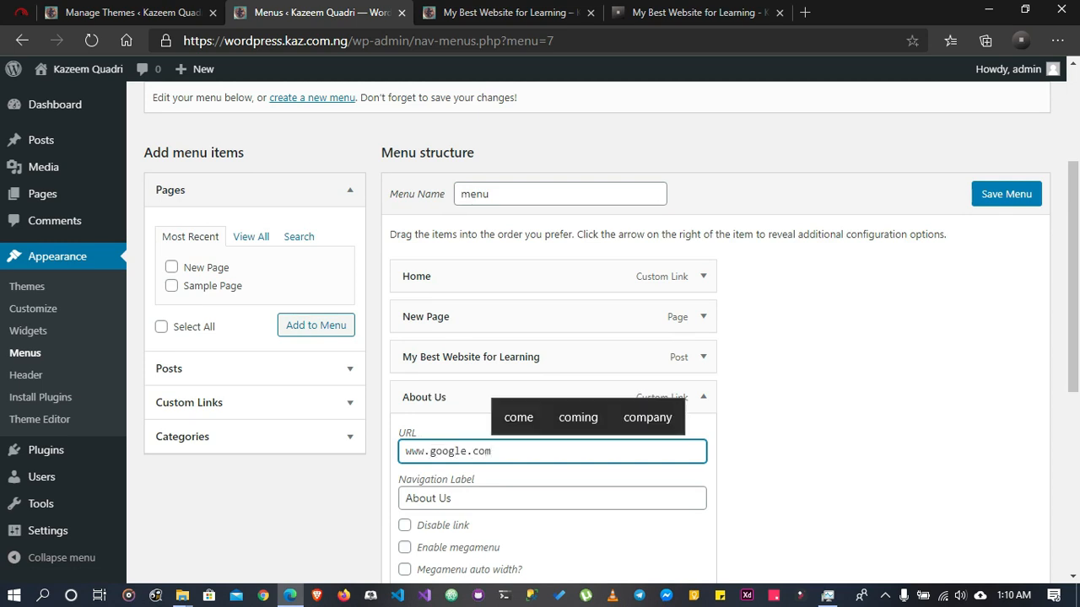
{"action": "scroll", "coordinate": [599, 338], "scroll_direction": "down", "scroll_amount": 5}
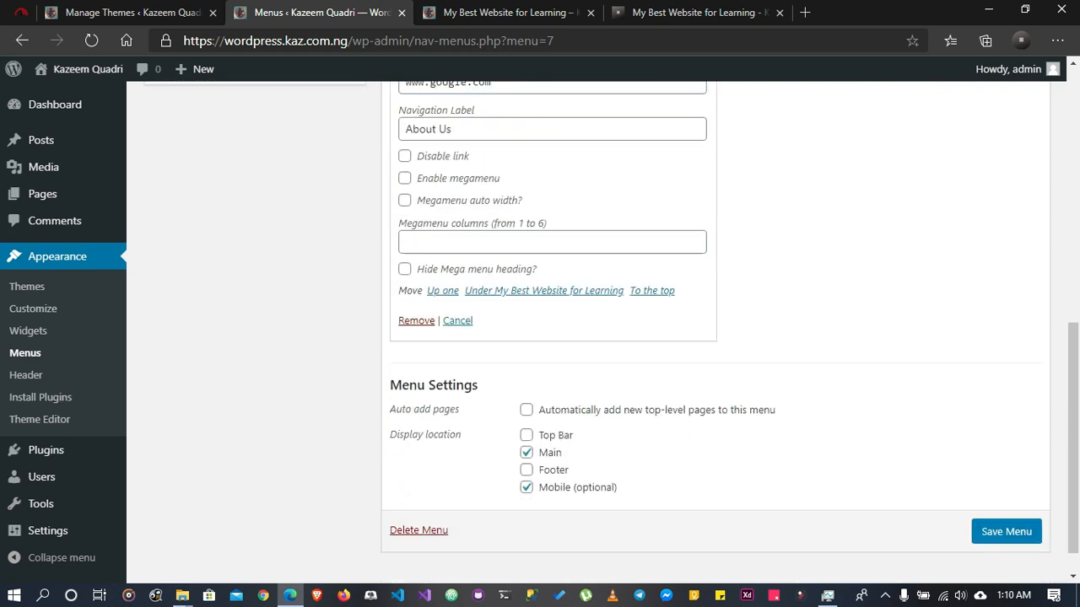
{"action": "left_click", "coordinate": [1005, 532]}
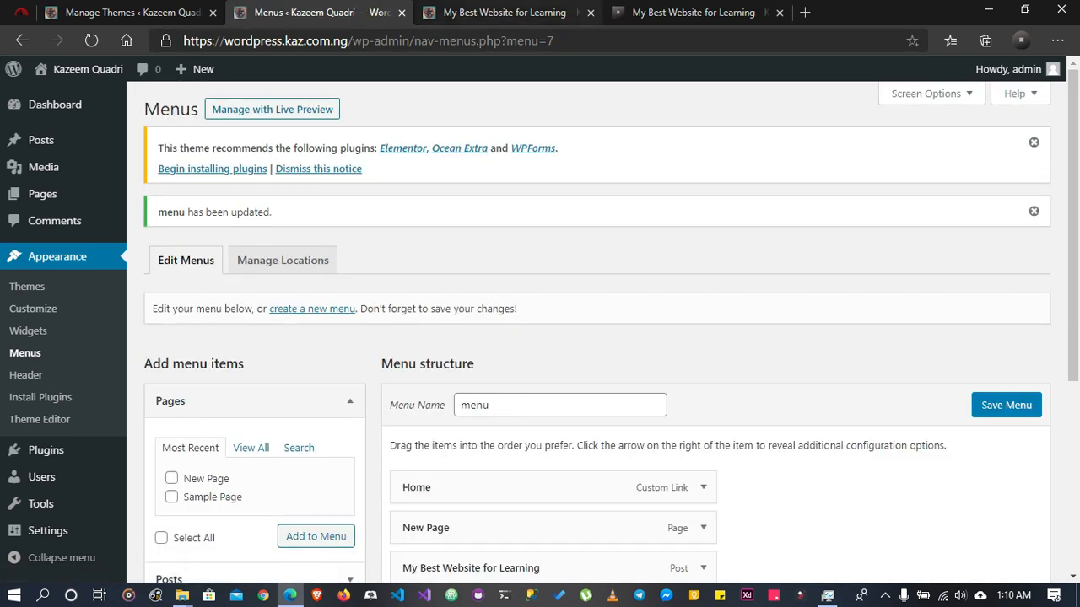
Reload the live site, test the About Us link, dismiss the Chrome offer on Google and return to the site
{"action": "left_click", "coordinate": [510, 12]}
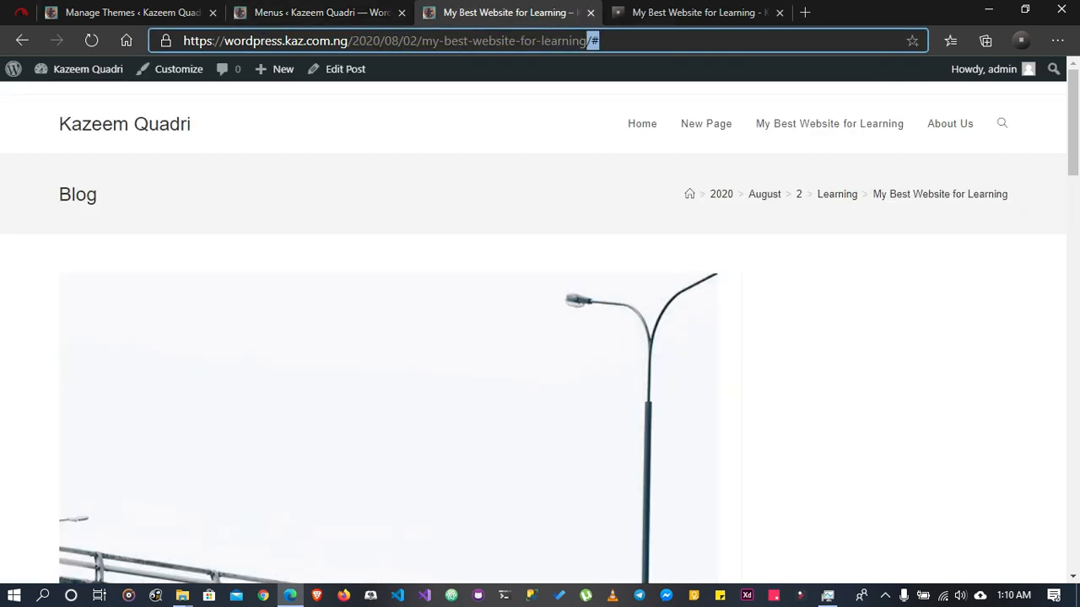
{"action": "left_click", "coordinate": [91, 40]}
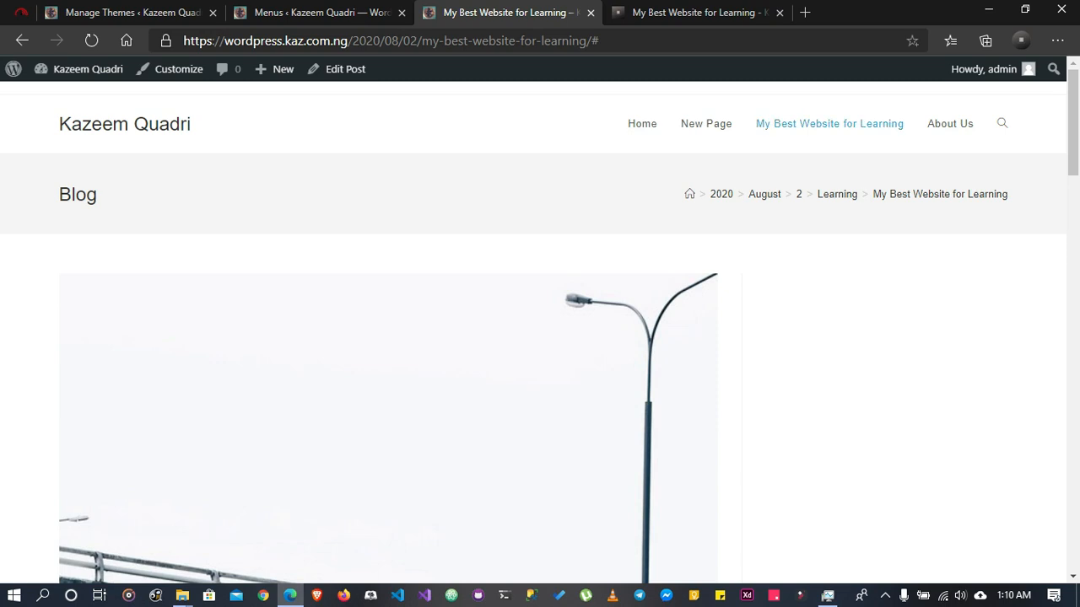
{"action": "left_click", "coordinate": [950, 123]}
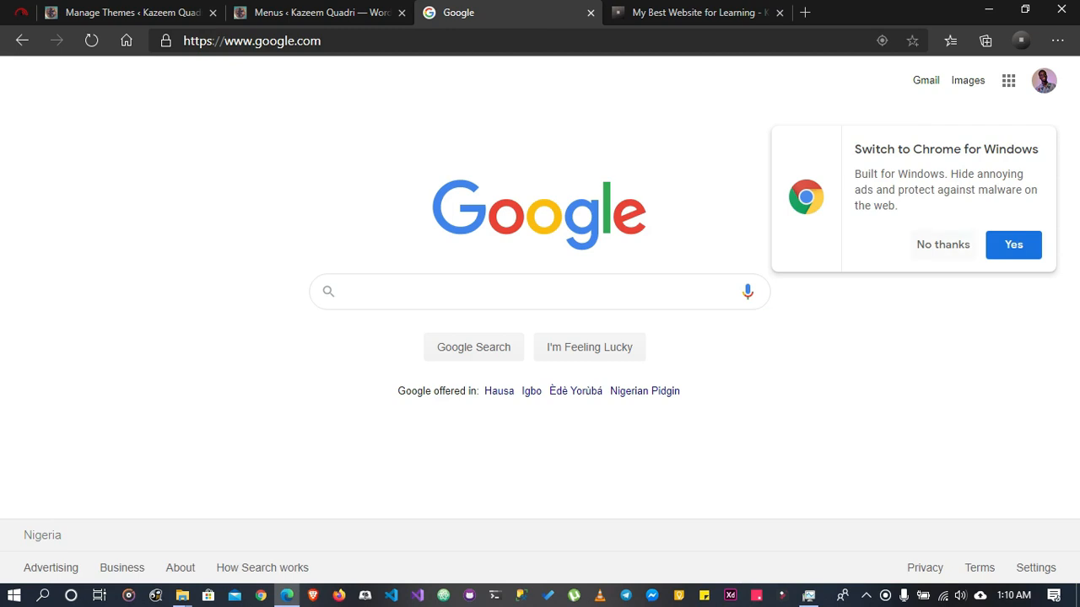
{"action": "left_click", "coordinate": [943, 244]}
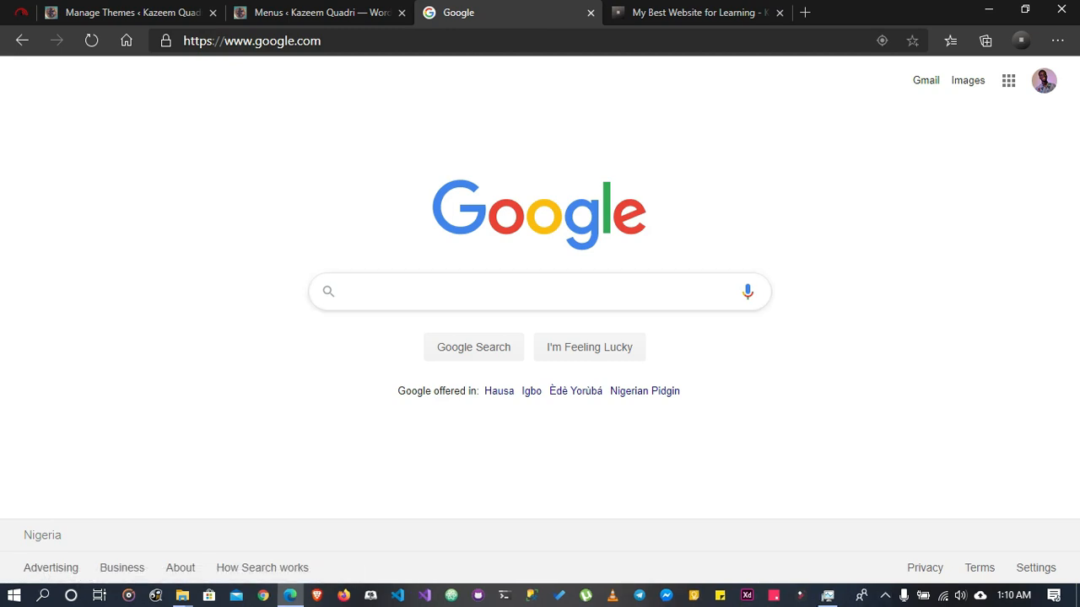
{"action": "left_click", "coordinate": [688, 285]}
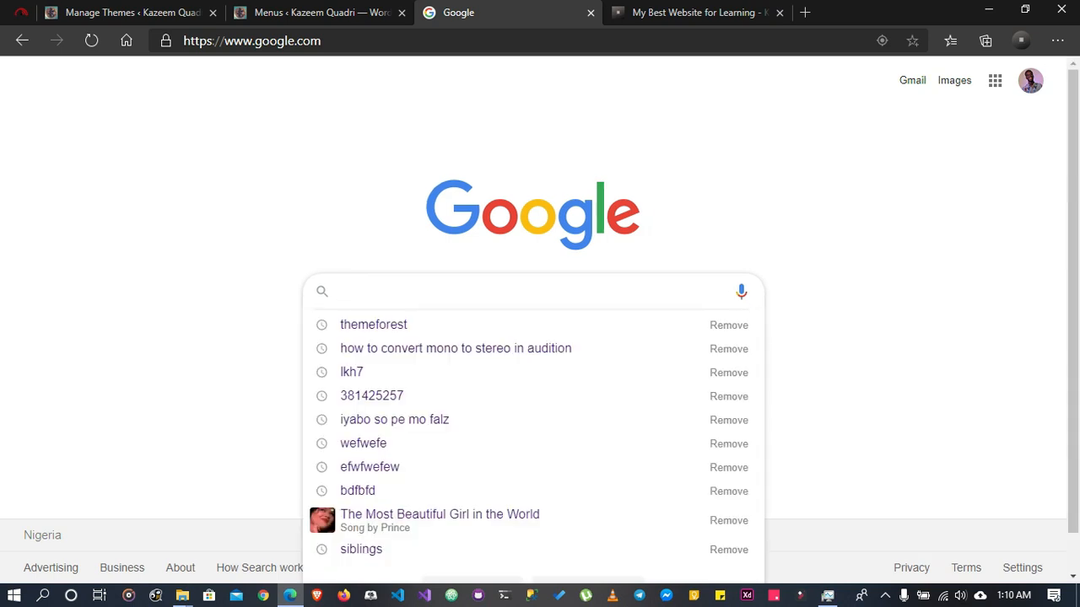
{"action": "key", "text": "Escape"}
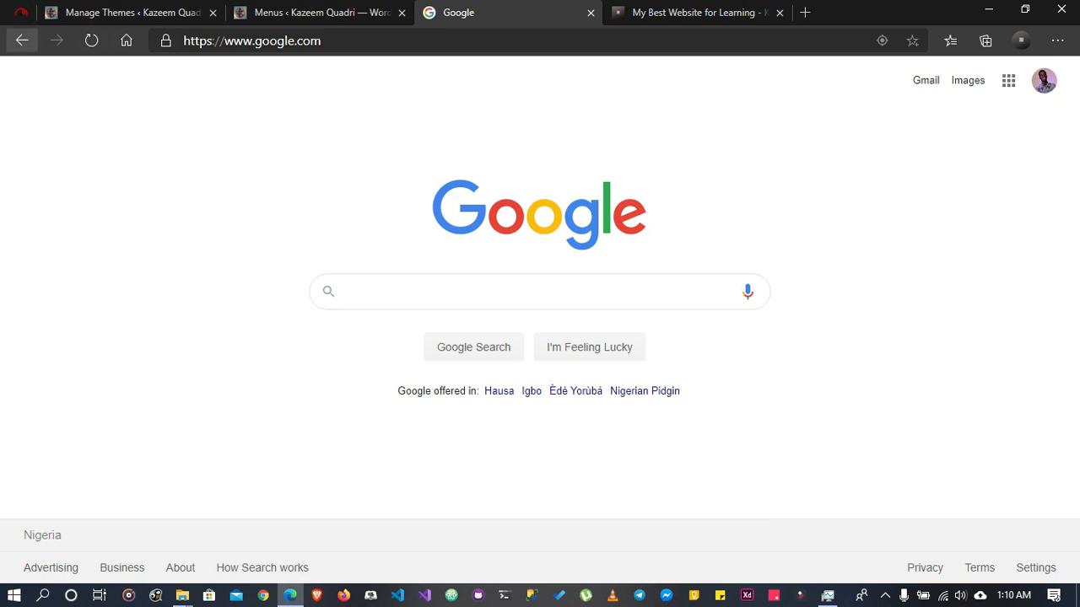
{"action": "left_click", "coordinate": [22, 39]}
Return to the Menus page and open the theme's Header Media settings from the Appearance section
{"action": "left_click", "coordinate": [322, 13]}
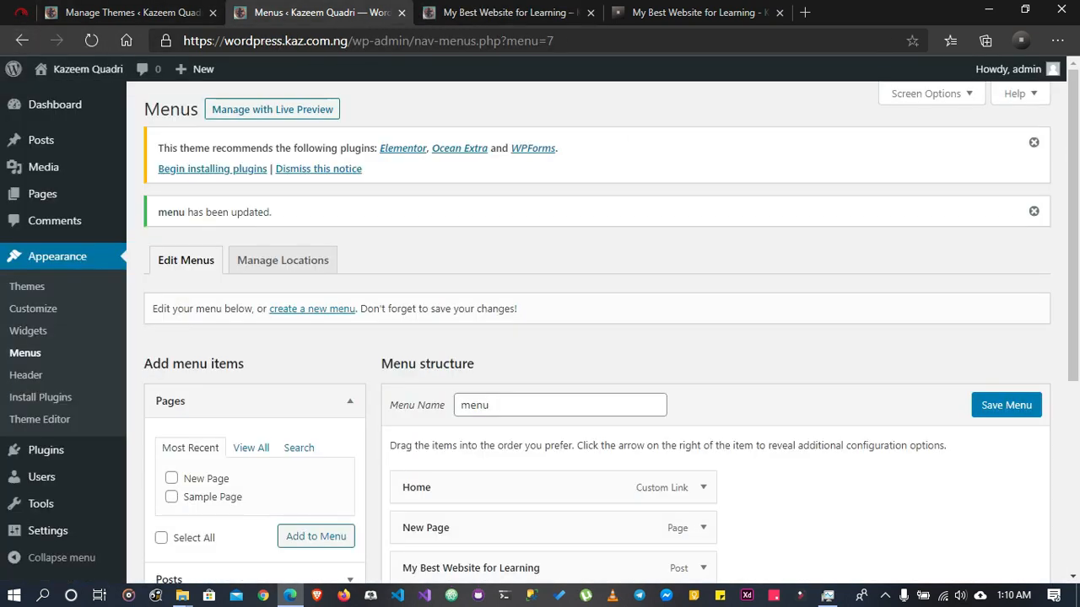
{"action": "scroll", "coordinate": [590, 338], "scroll_direction": "down", "scroll_amount": 4}
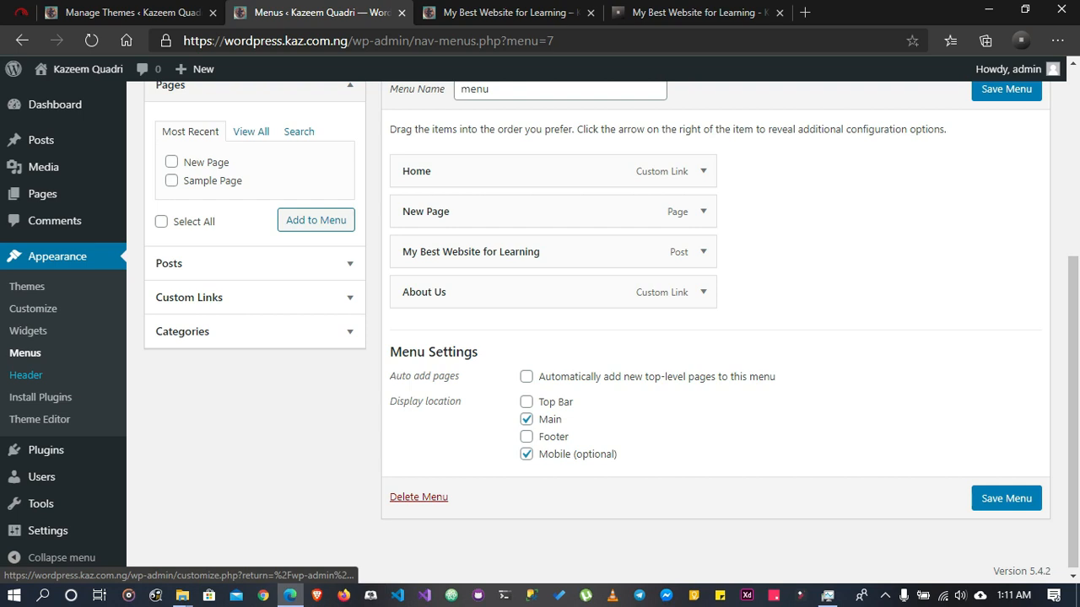
{"action": "left_click", "coordinate": [26, 376]}
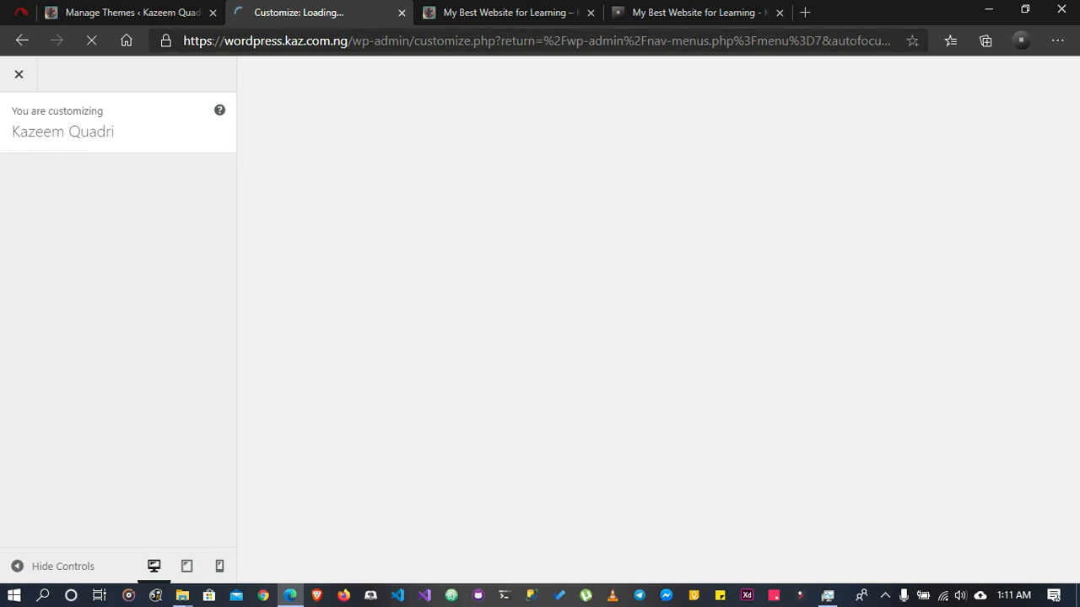
{"action": "right_click", "coordinate": [112, 329]}
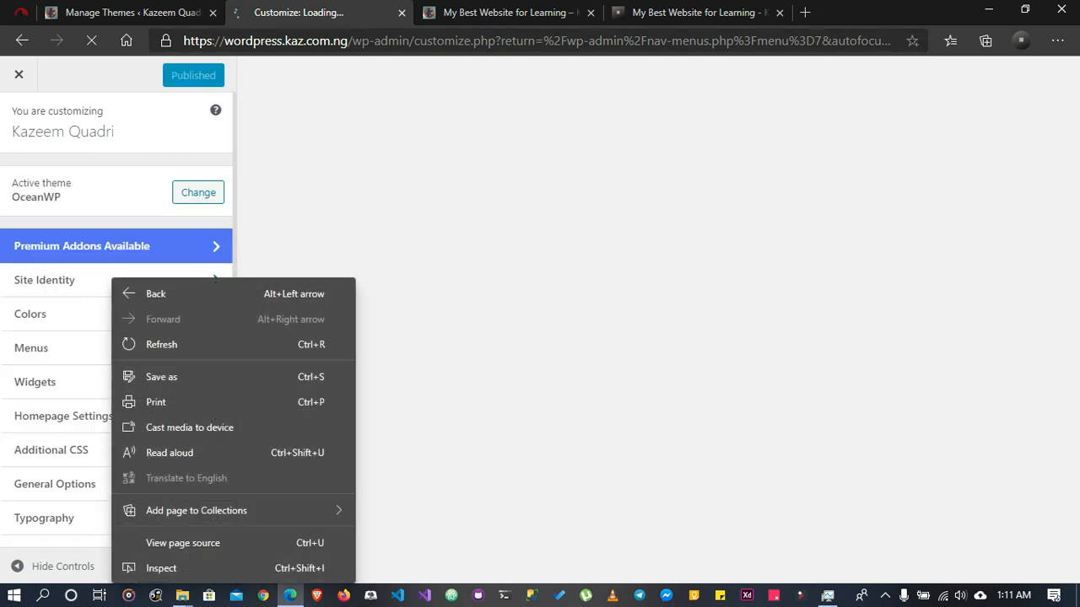
{"action": "key", "text": "Escape"}
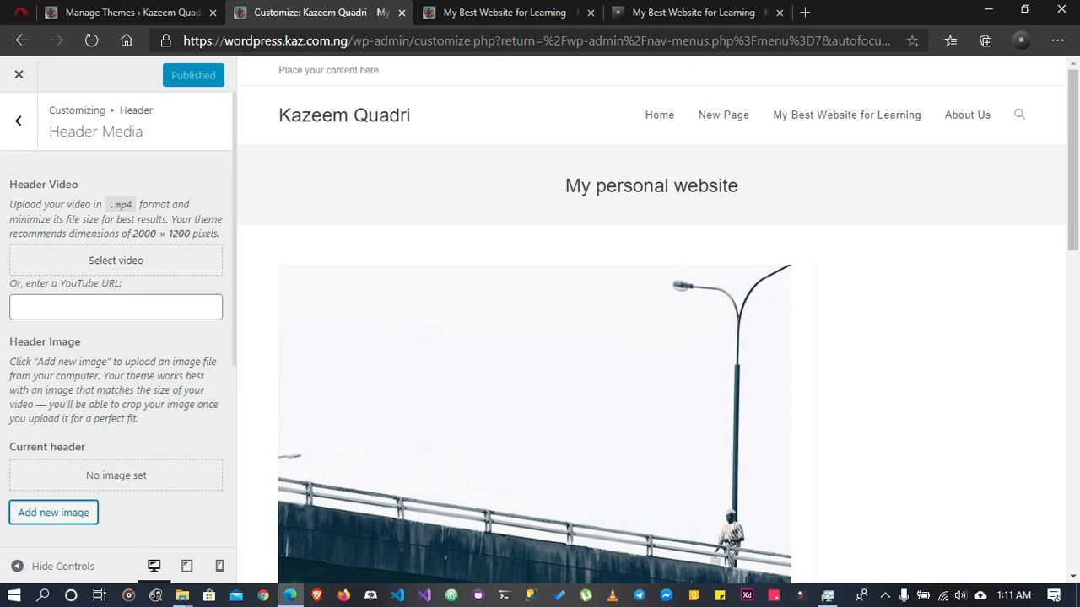
{"action": "right_click", "coordinate": [137, 140]}
{"action": "key", "text": "Escape"}
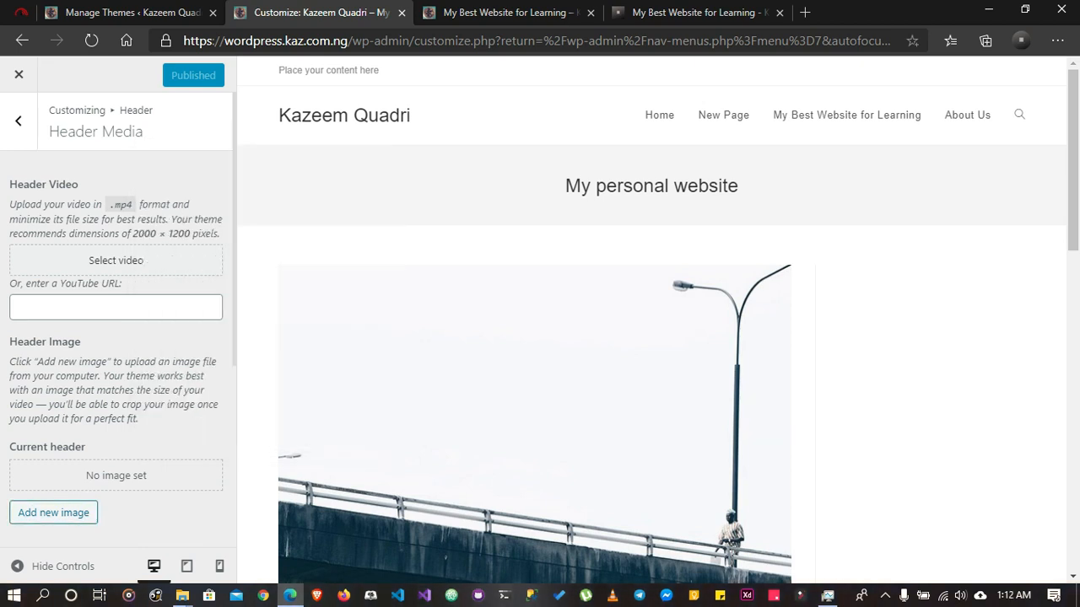
Set the oil rig sunset photo IMG_0400 from the media library as header image, with the crop area shifted down to include the boat
{"action": "left_click", "coordinate": [53, 512]}
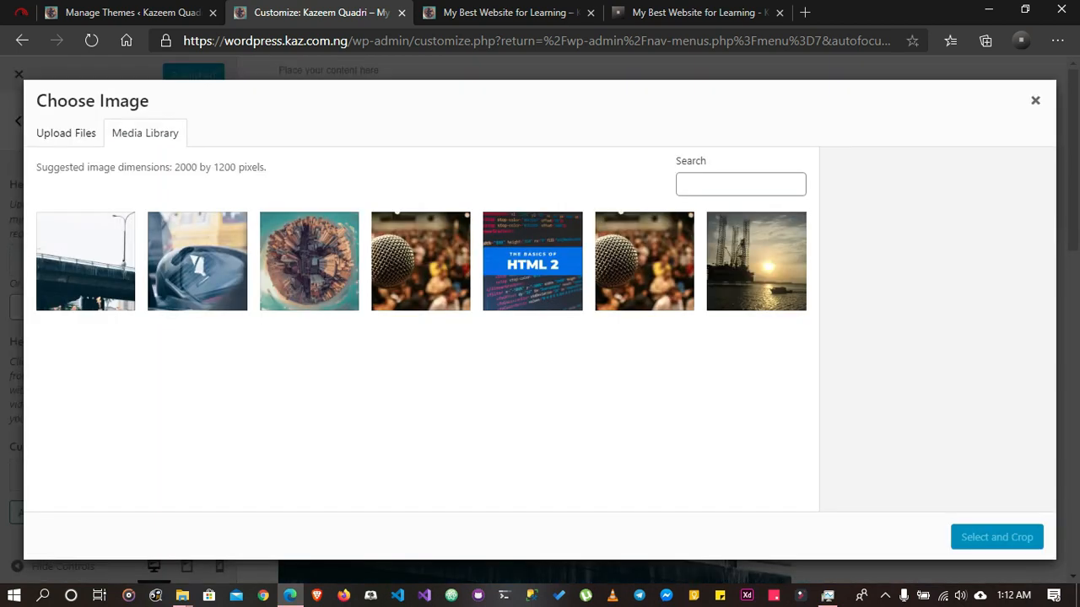
{"action": "left_click", "coordinate": [645, 262]}
{"action": "left_click", "coordinate": [756, 261]}
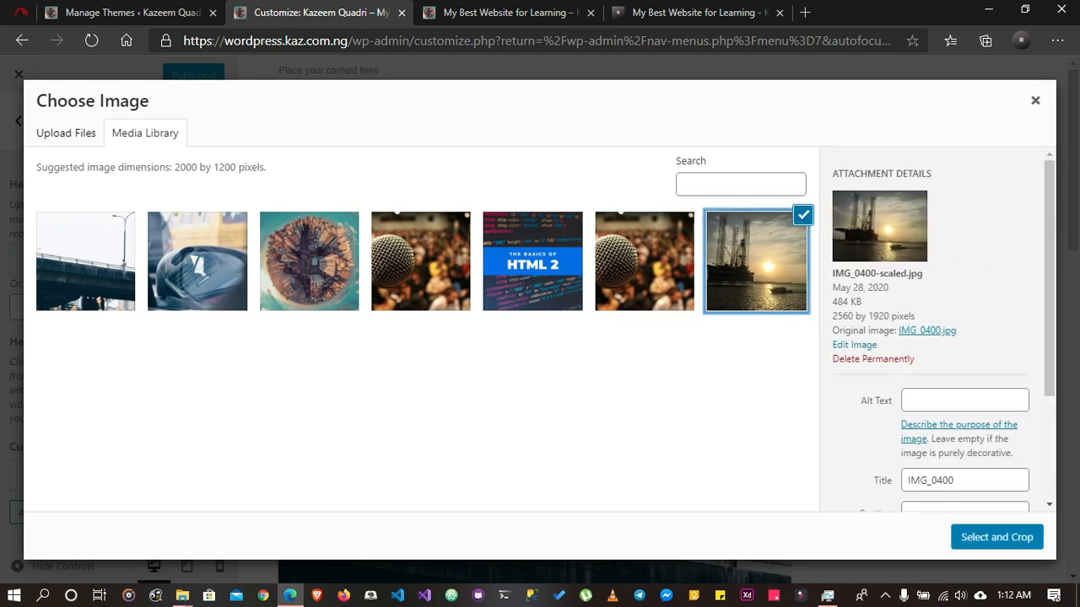
{"action": "left_click", "coordinate": [996, 537]}
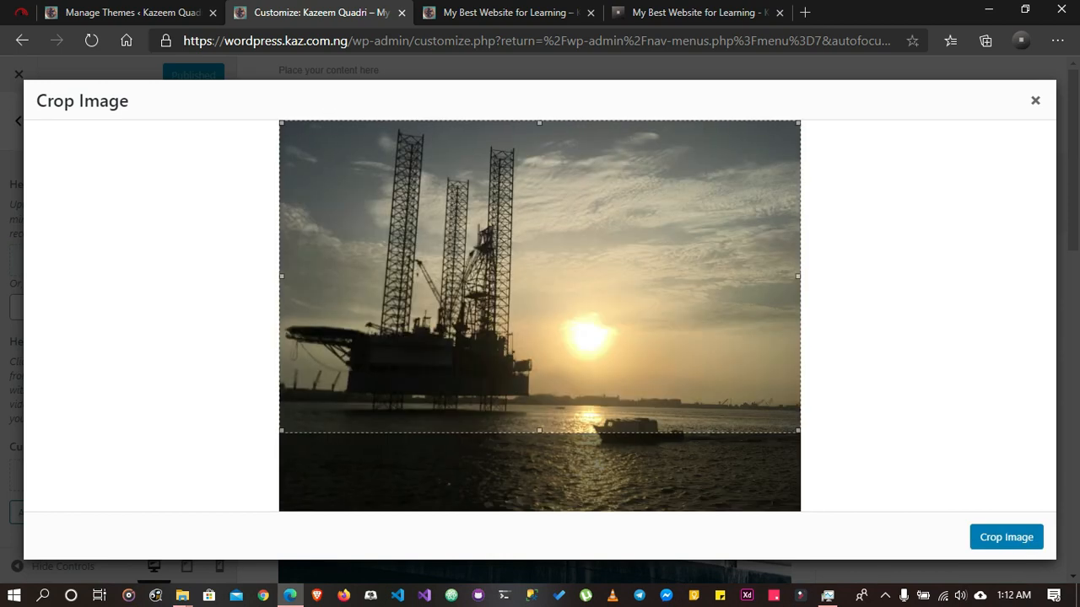
{"action": "left_click_drag", "start_coordinate": [540, 277], "coordinate": [540, 333]}
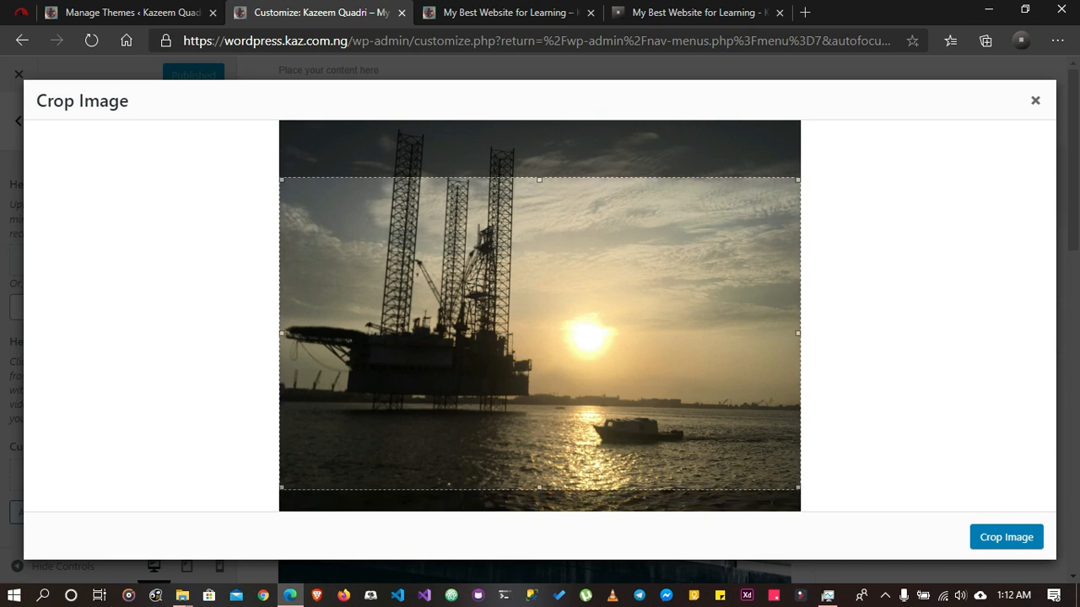
{"action": "left_click", "coordinate": [1007, 537]}
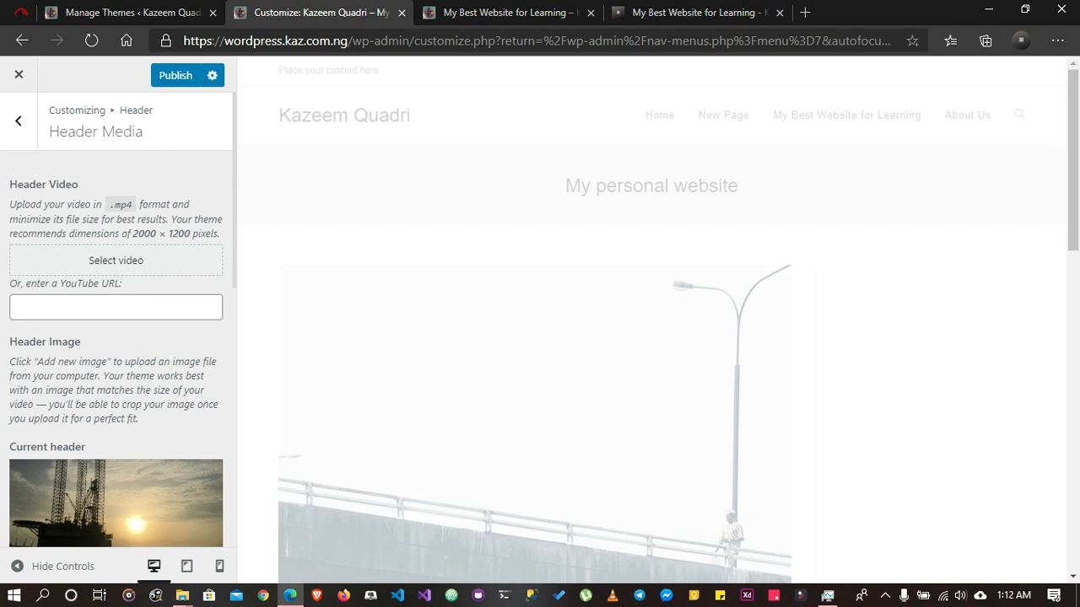
Publish the new header image and check it on the live site's Home page
{"action": "scroll", "coordinate": [651, 321], "scroll_direction": "down", "scroll_amount": 11}
{"action": "scroll", "coordinate": [652, 320], "scroll_direction": "up", "scroll_amount": 11}
{"action": "left_click", "coordinate": [176, 76]}
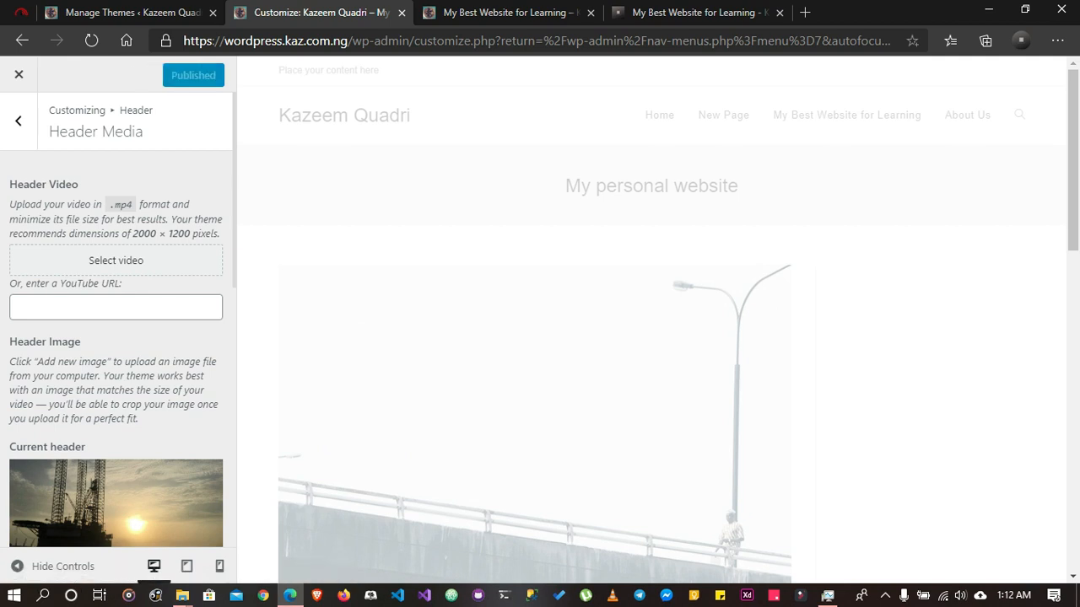
{"action": "left_click", "coordinate": [506, 12]}
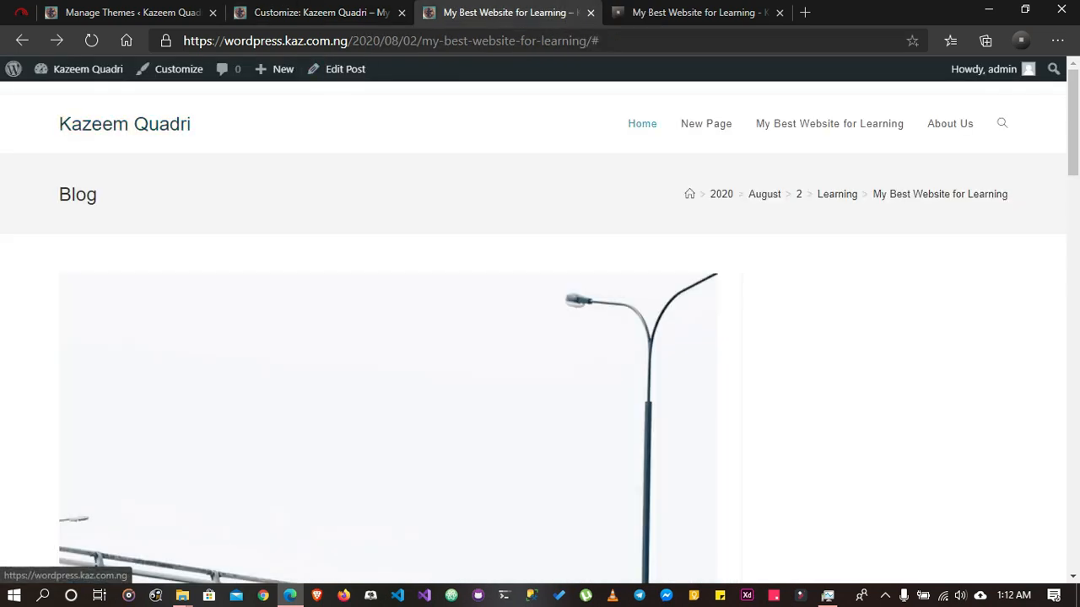
{"action": "left_click", "coordinate": [642, 123]}
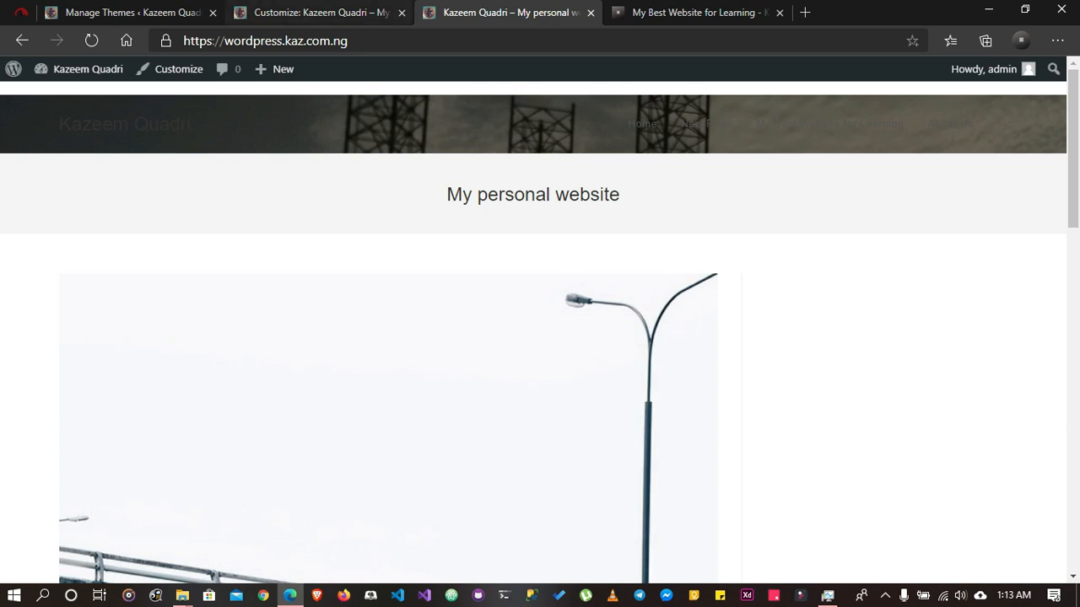
Back in the Header Media settings, hide the current header image and remove the rig photo from the previously uploaded images
{"action": "left_click", "coordinate": [317, 12]}
{"action": "scroll", "coordinate": [116, 473], "scroll_direction": "down", "scroll_amount": 3}
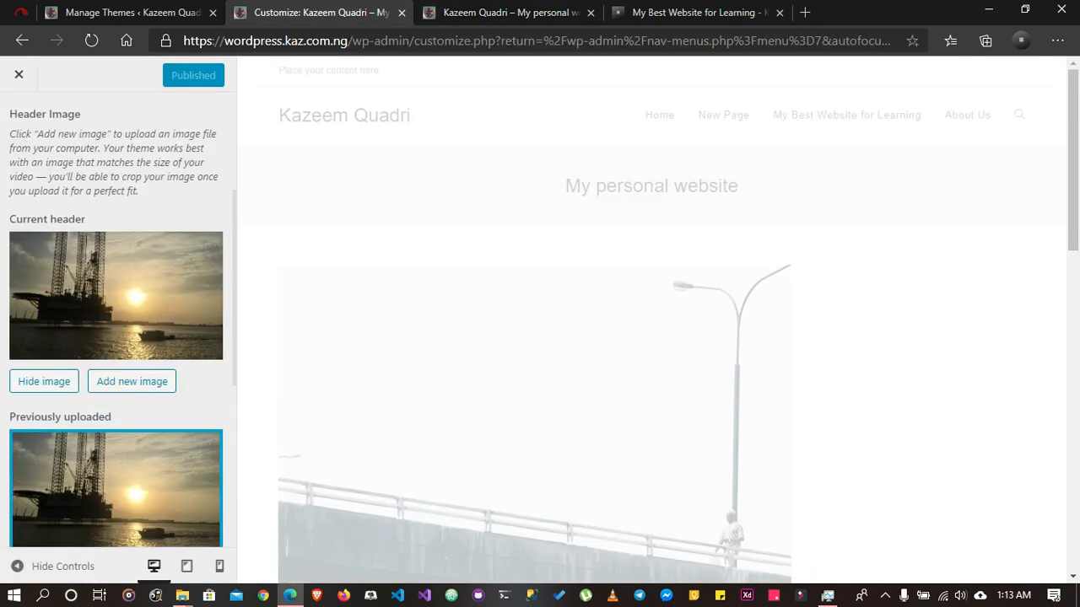
{"action": "scroll", "coordinate": [117, 321], "scroll_direction": "down", "scroll_amount": 3}
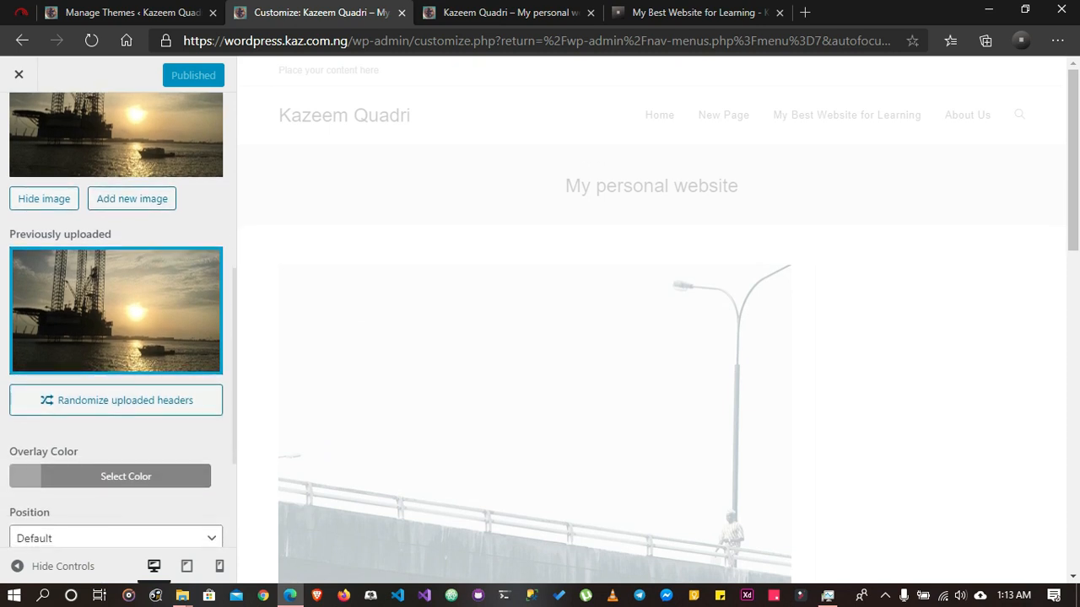
{"action": "left_click", "coordinate": [44, 199]}
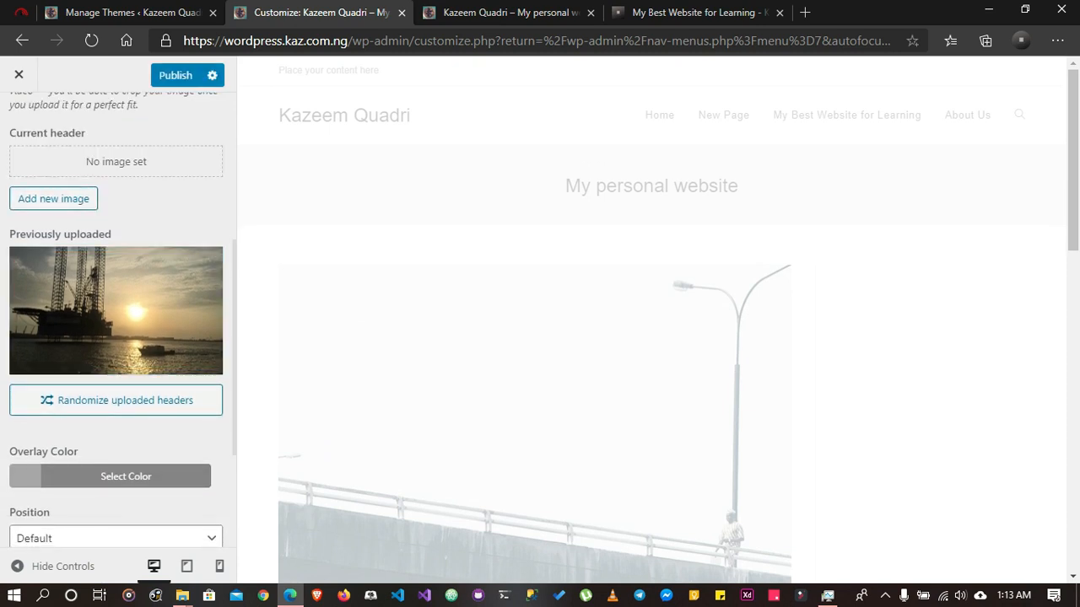
{"action": "scroll", "coordinate": [116, 321], "scroll_direction": "down", "scroll_amount": 3}
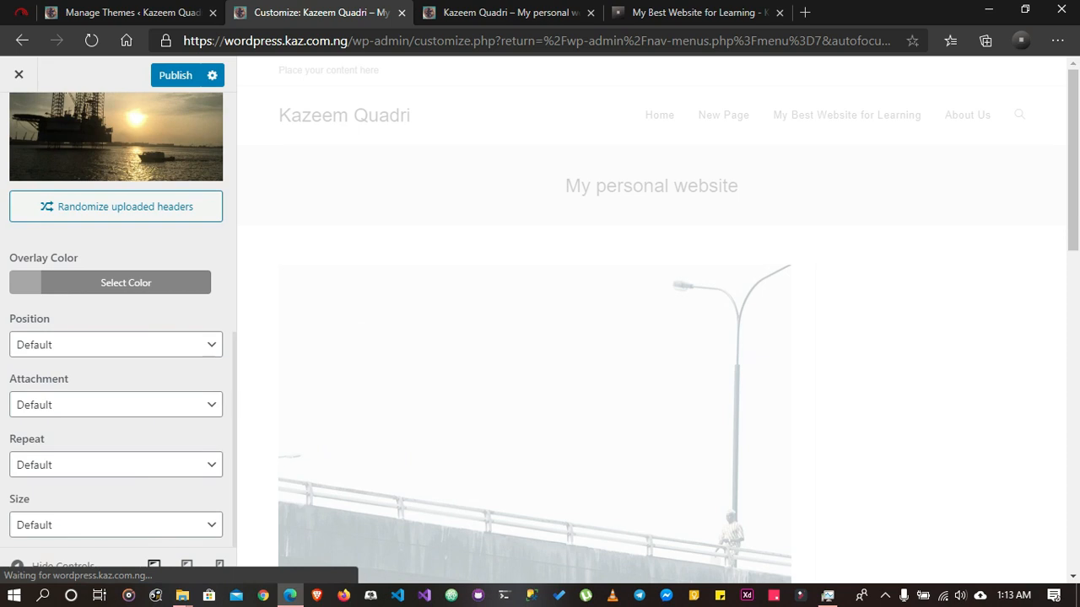
{"action": "scroll", "coordinate": [117, 338], "scroll_direction": "up", "scroll_amount": 5}
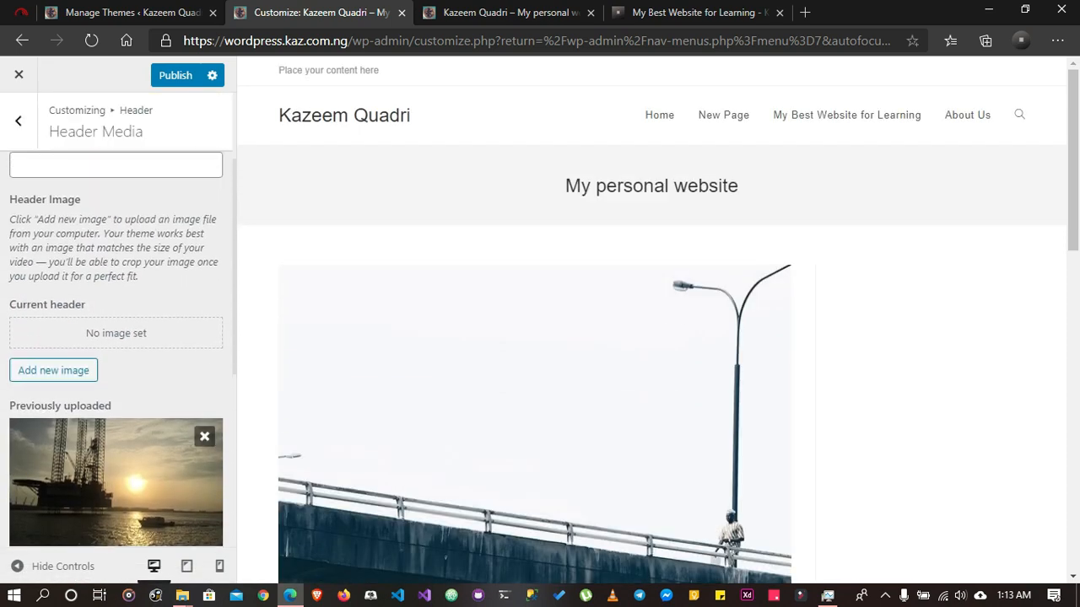
{"action": "left_click", "coordinate": [204, 436]}
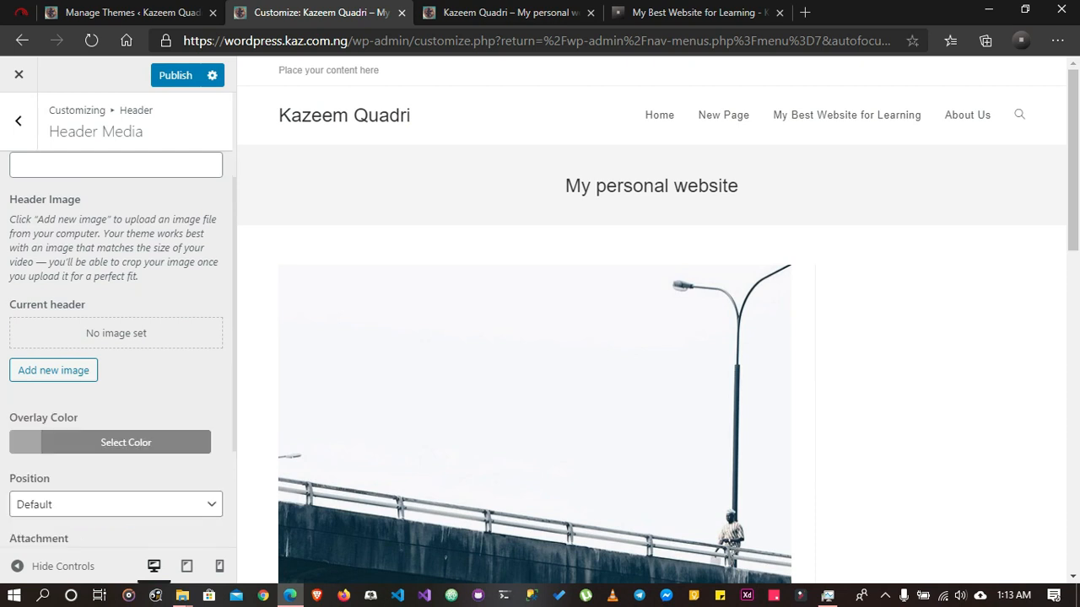
Publish the header image removal and reload the live site to check the header
{"action": "scroll", "coordinate": [116, 337], "scroll_direction": "up", "scroll_amount": 2}
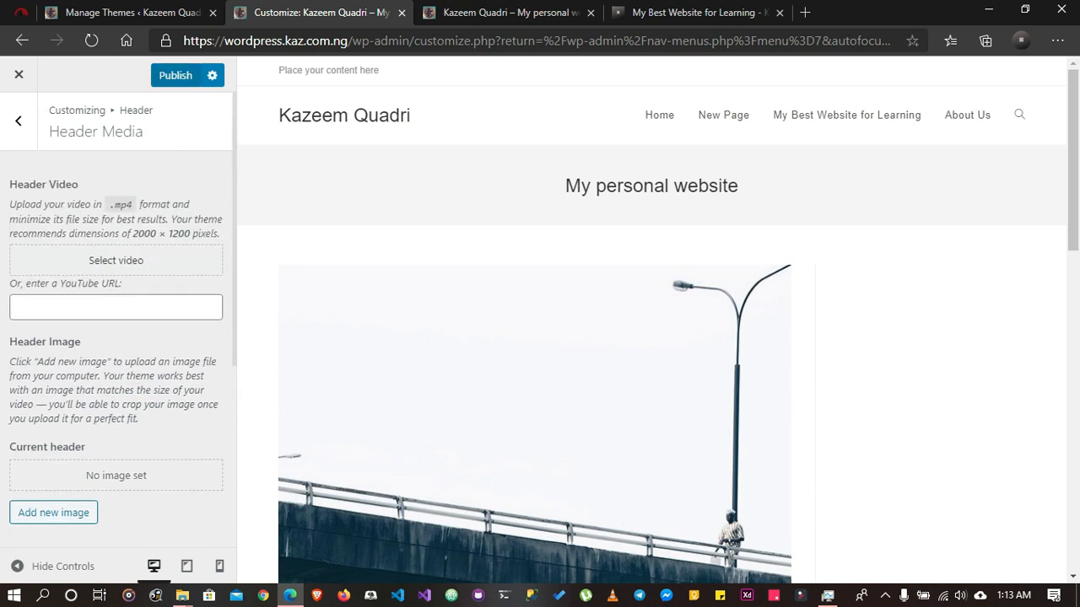
{"action": "left_click", "coordinate": [175, 75]}
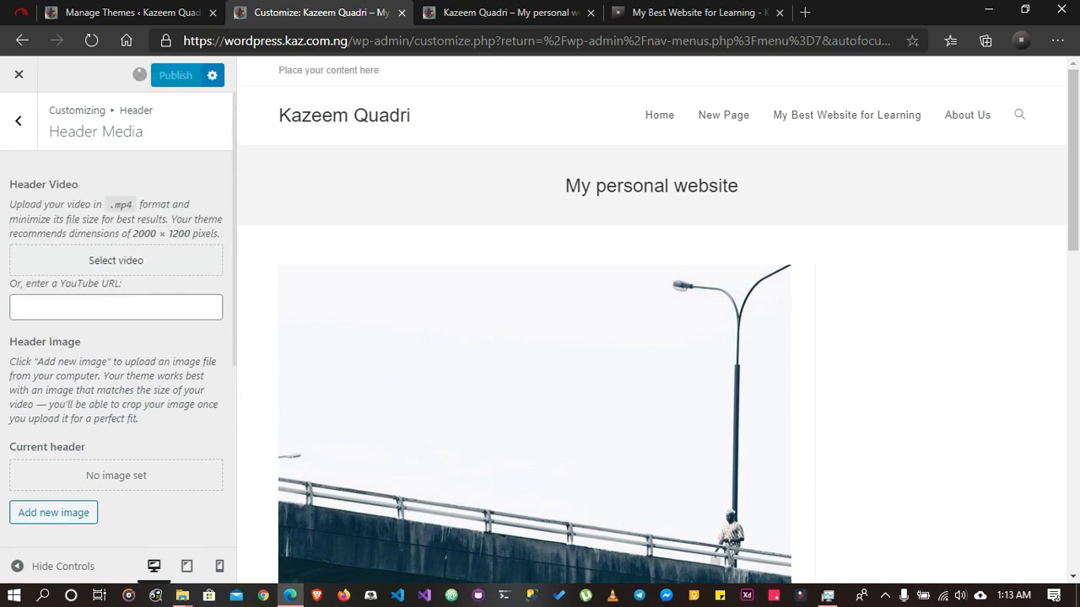
{"action": "left_click", "coordinate": [511, 12]}
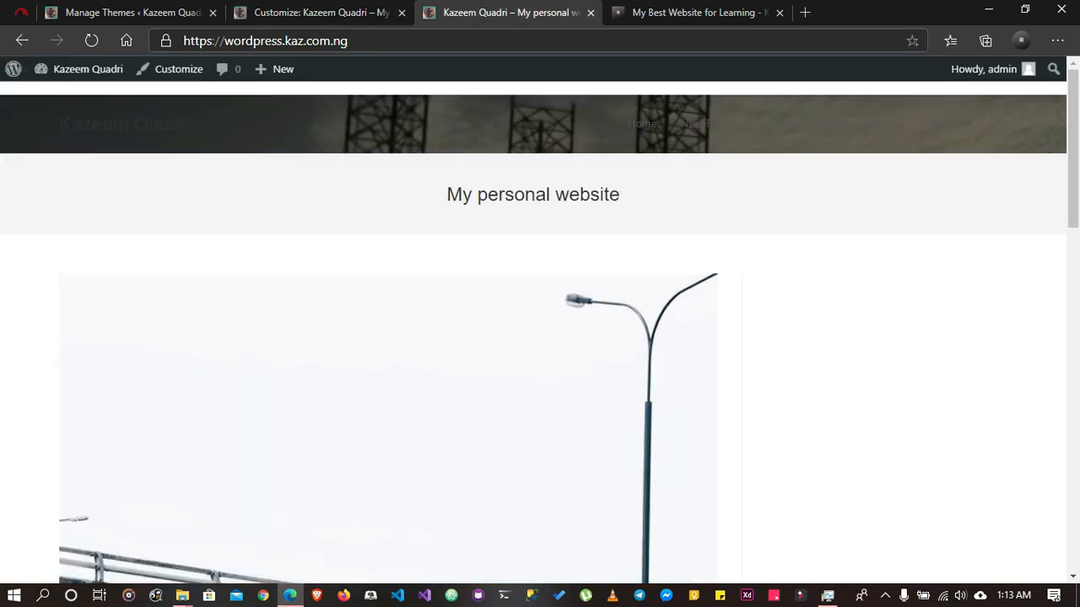
{"action": "left_click", "coordinate": [91, 40]}
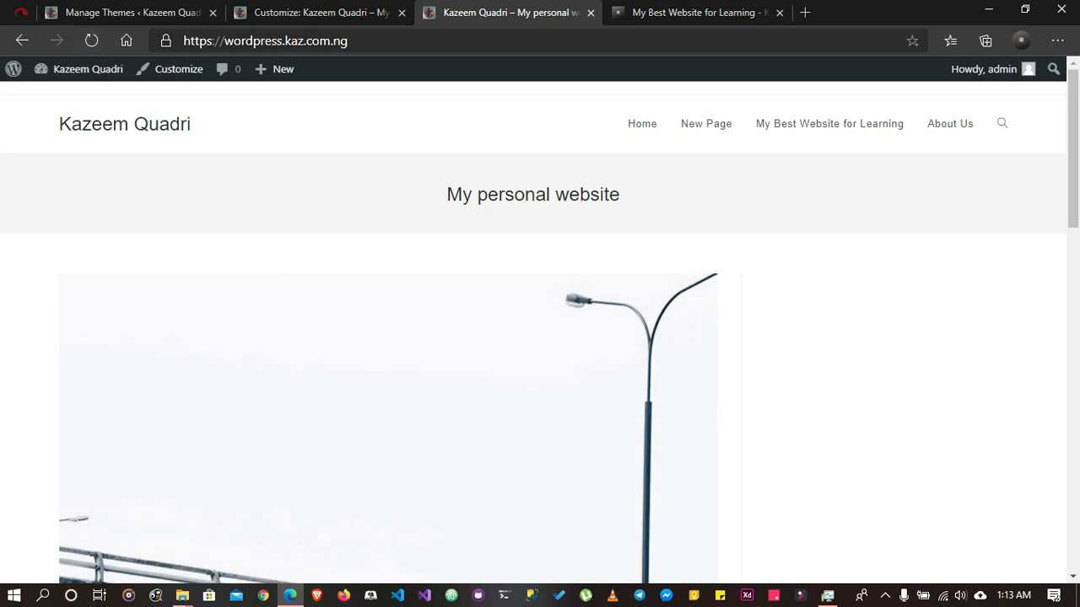
Return to the Themes admin page and open the Install Plugins page from the Appearance section in a new browser tab
{"action": "left_click", "coordinate": [321, 13]}
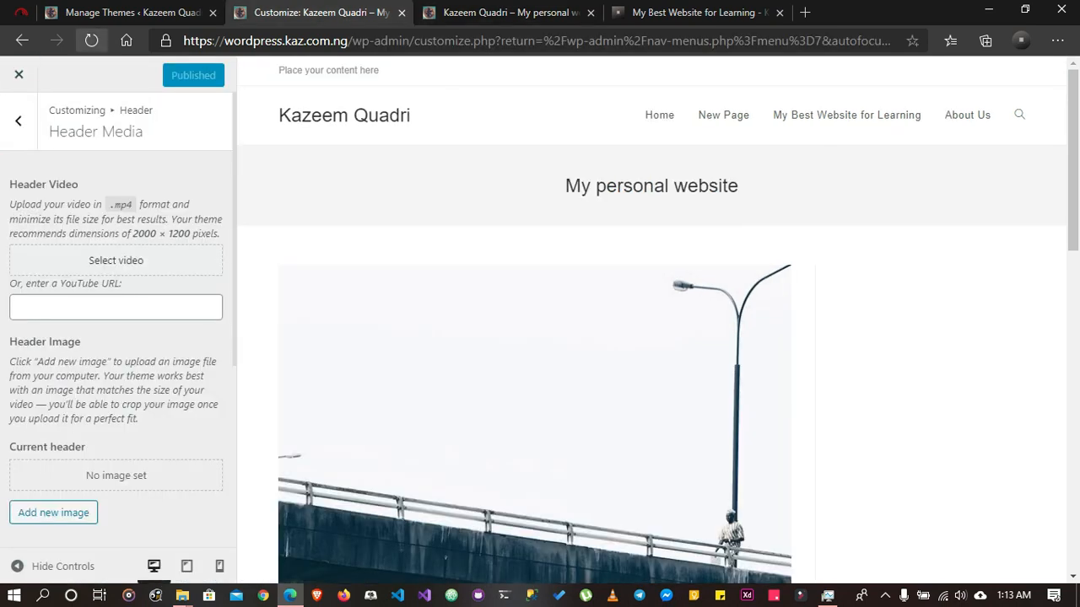
{"action": "left_click", "coordinate": [122, 13]}
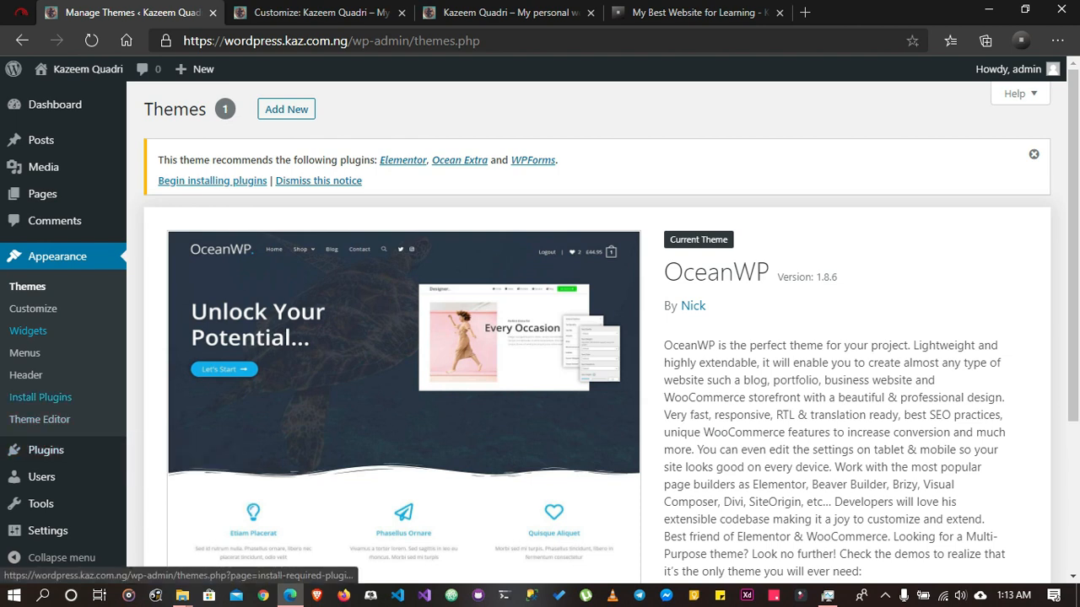
{"action": "right_click", "coordinate": [31, 399]}
{"action": "left_click", "coordinate": [106, 215]}
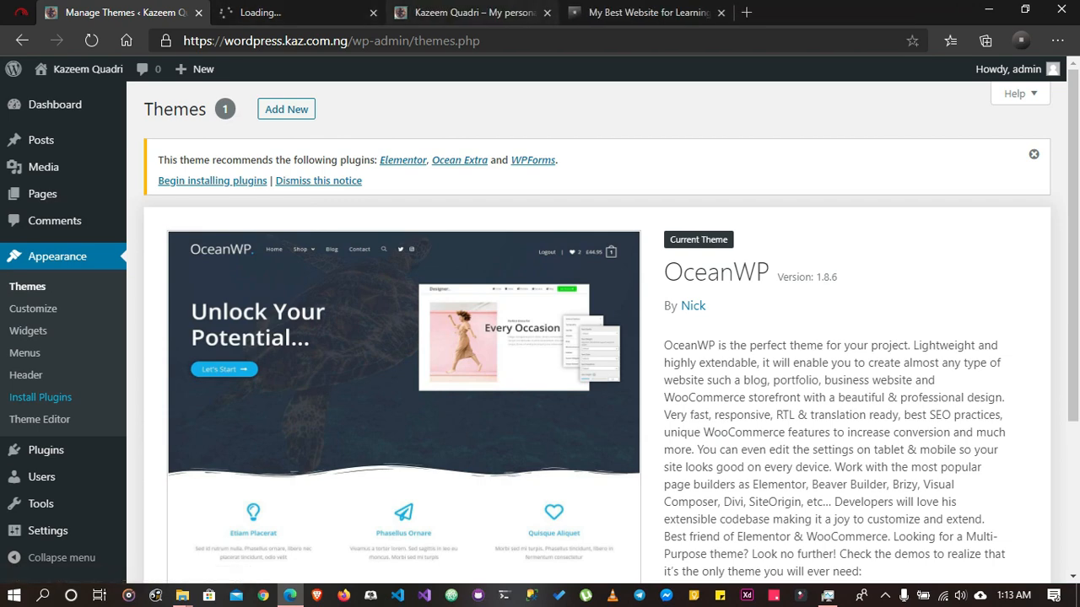
{"action": "left_click", "coordinate": [300, 13]}
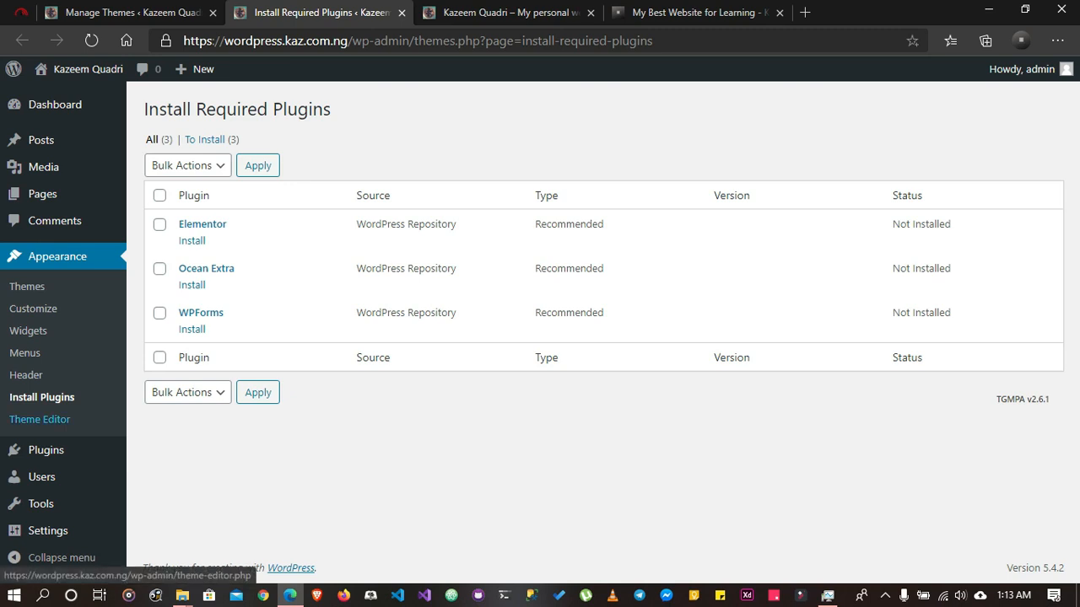
Open the Theme Editor, accept the direct-editing warning and look through OceanWP's style.css and the list of theme files
{"action": "left_click", "coordinate": [39, 419]}
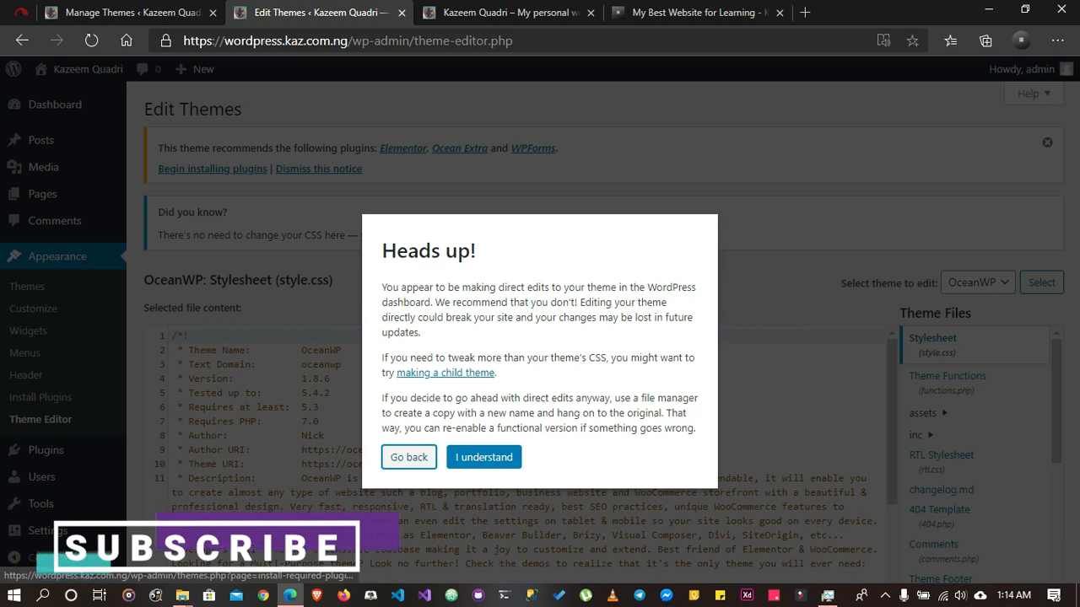
{"action": "left_click", "coordinate": [484, 456]}
{"action": "scroll", "coordinate": [483, 456], "scroll_direction": "down", "scroll_amount": 2}
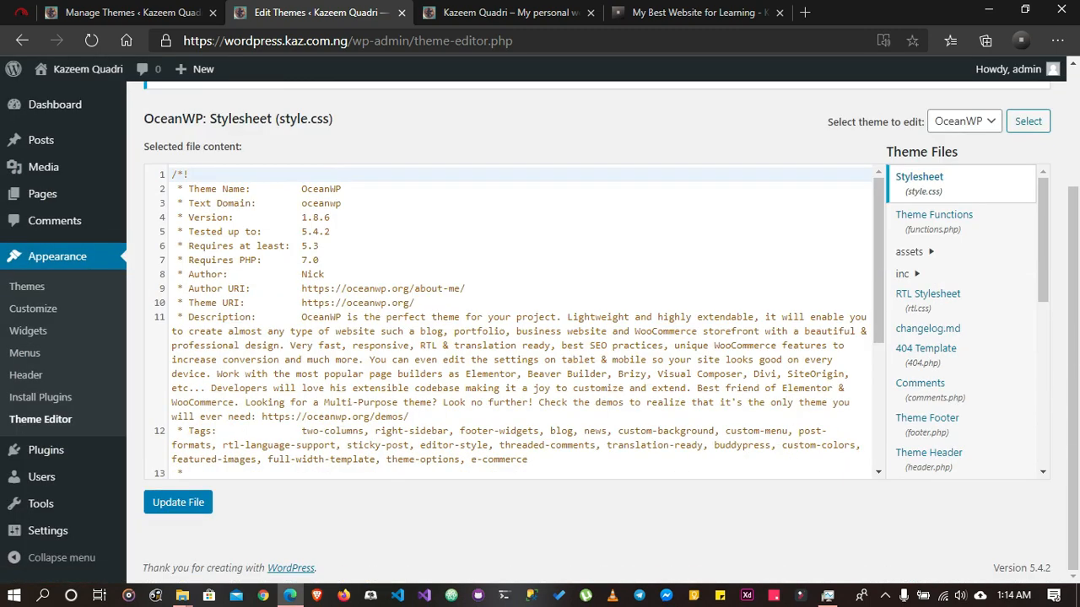
{"action": "scroll", "coordinate": [515, 321], "scroll_direction": "down", "scroll_amount": 5}
{"action": "scroll", "coordinate": [515, 321], "scroll_direction": "up", "scroll_amount": 4}
{"action": "scroll", "coordinate": [928, 262], "scroll_direction": "down", "scroll_amount": 5}
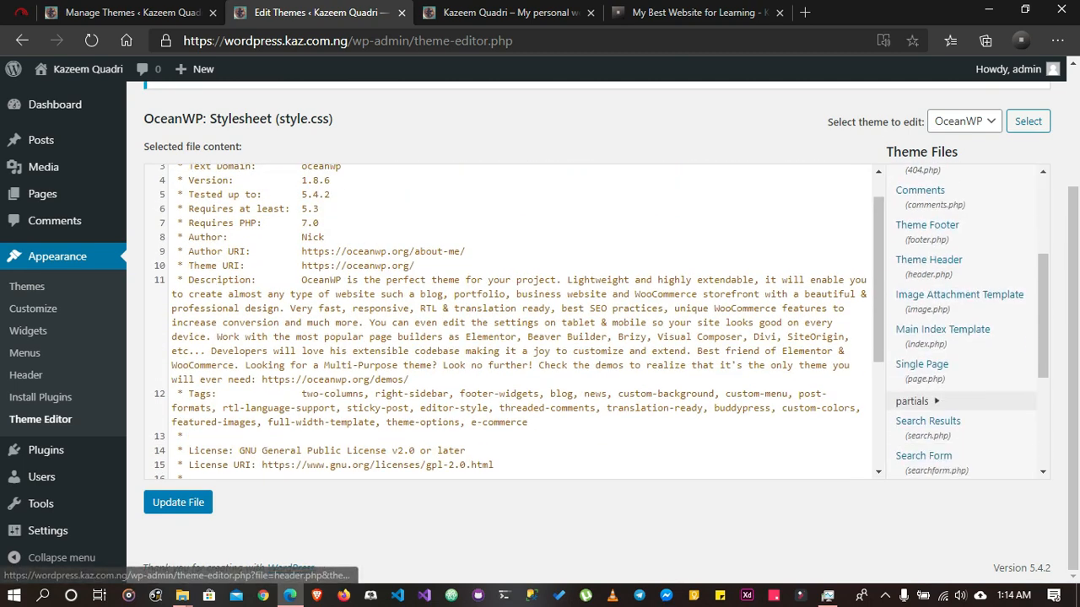
{"action": "scroll", "coordinate": [928, 261], "scroll_direction": "down", "scroll_amount": 2}
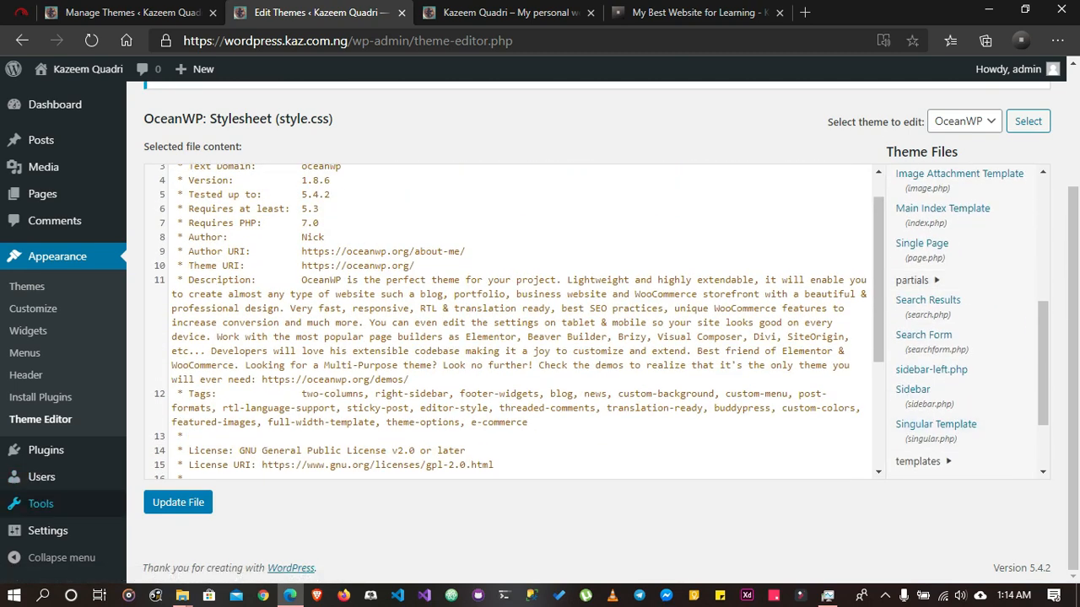
Open the Plugins page of the WordPress admin
{"action": "mouse_move", "coordinate": [47, 450]}
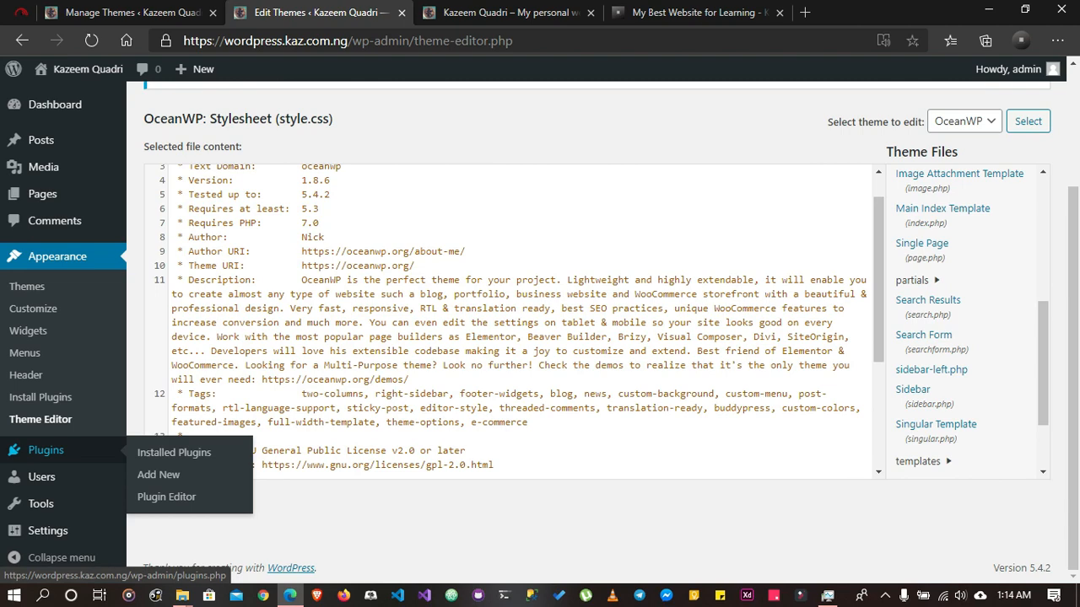
{"action": "left_click", "coordinate": [46, 450]}
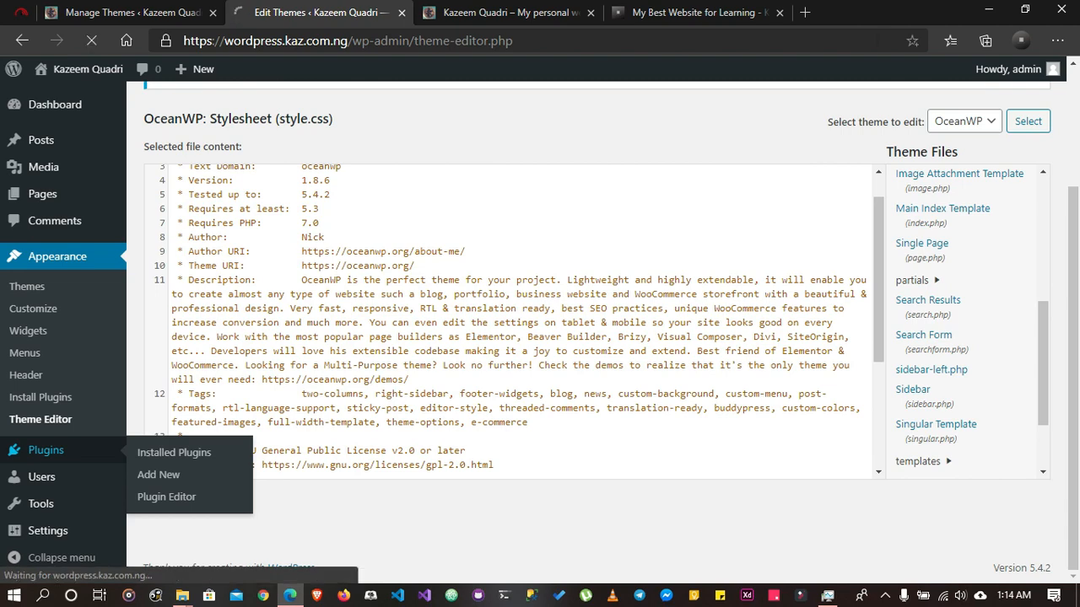
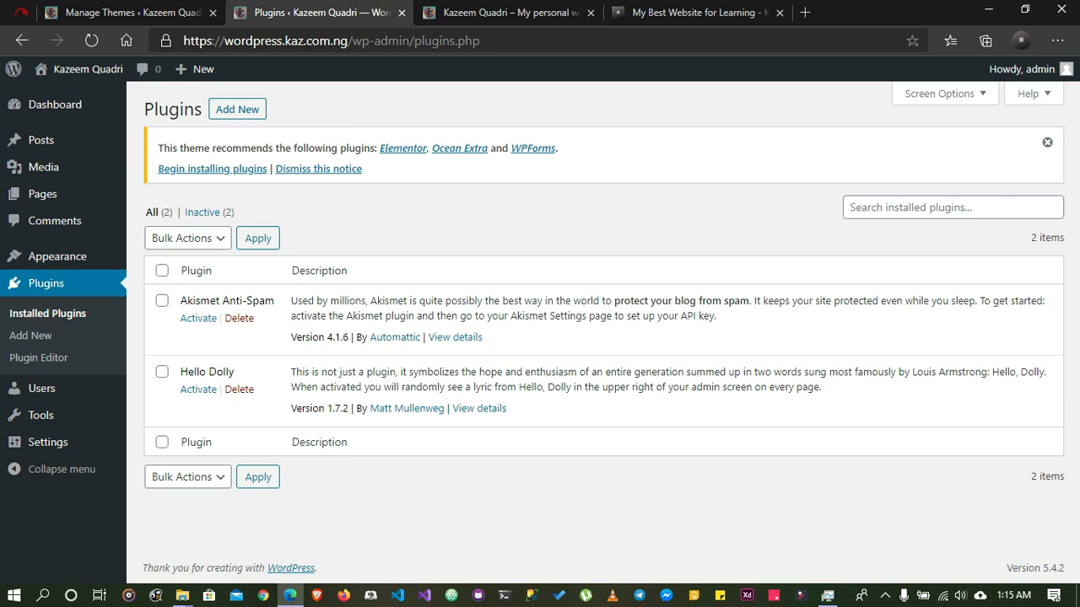
Delete both installed plugins, Akismet Anti-Spam and Hello Dolly, with the Delete bulk action and confirm the deletion
{"action": "left_click", "coordinate": [162, 270]}
{"action": "left_click", "coordinate": [188, 238]}
{"action": "key", "text": "Down"}
{"action": "key", "text": "Down"}
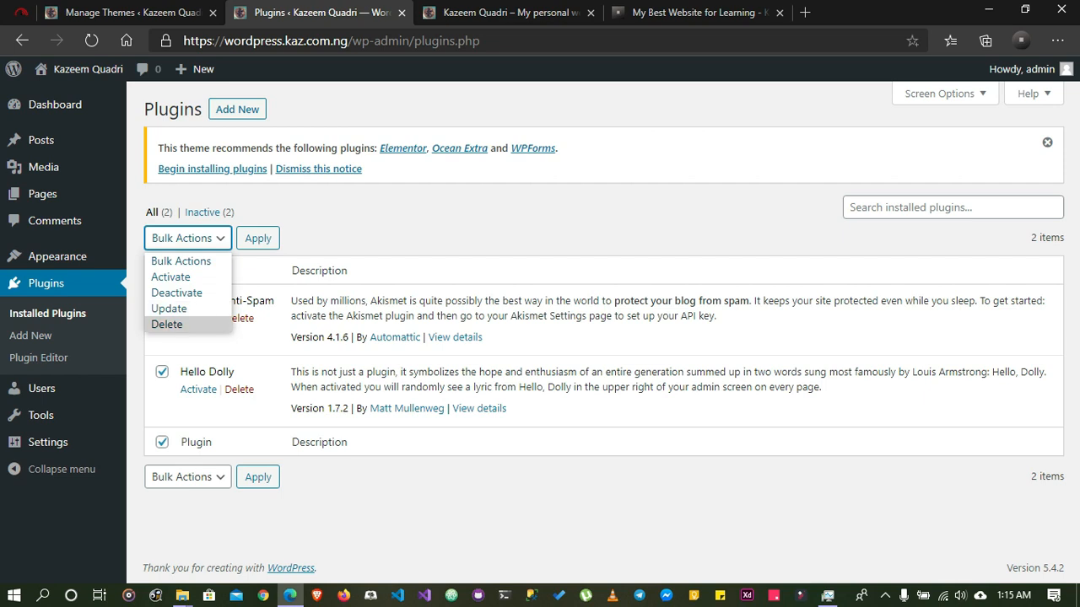
{"action": "key", "text": "Return"}
{"action": "left_click", "coordinate": [258, 239]}
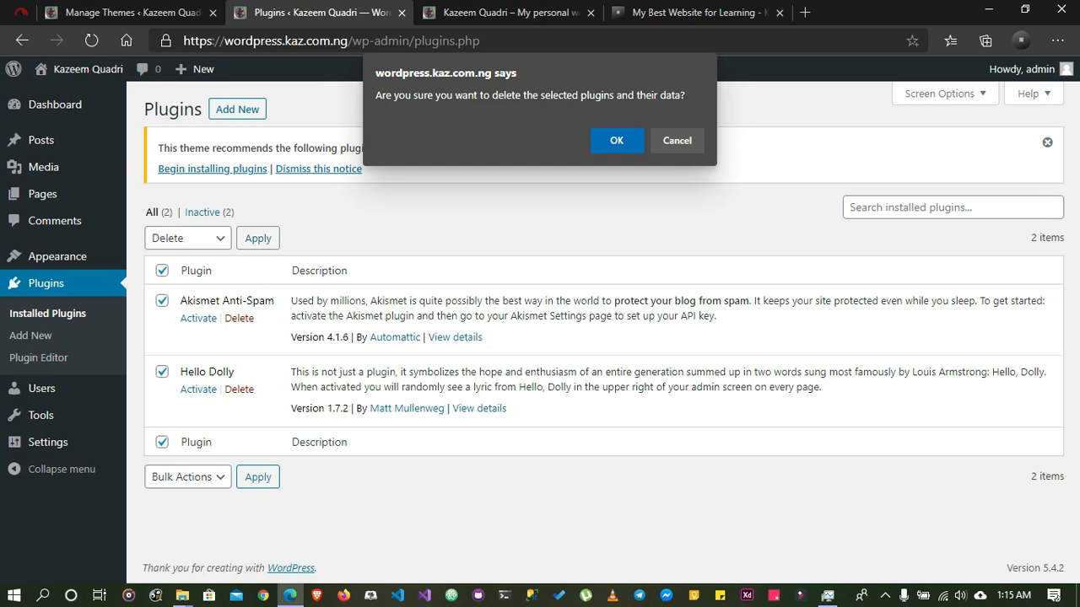
{"action": "key", "text": "Return"}
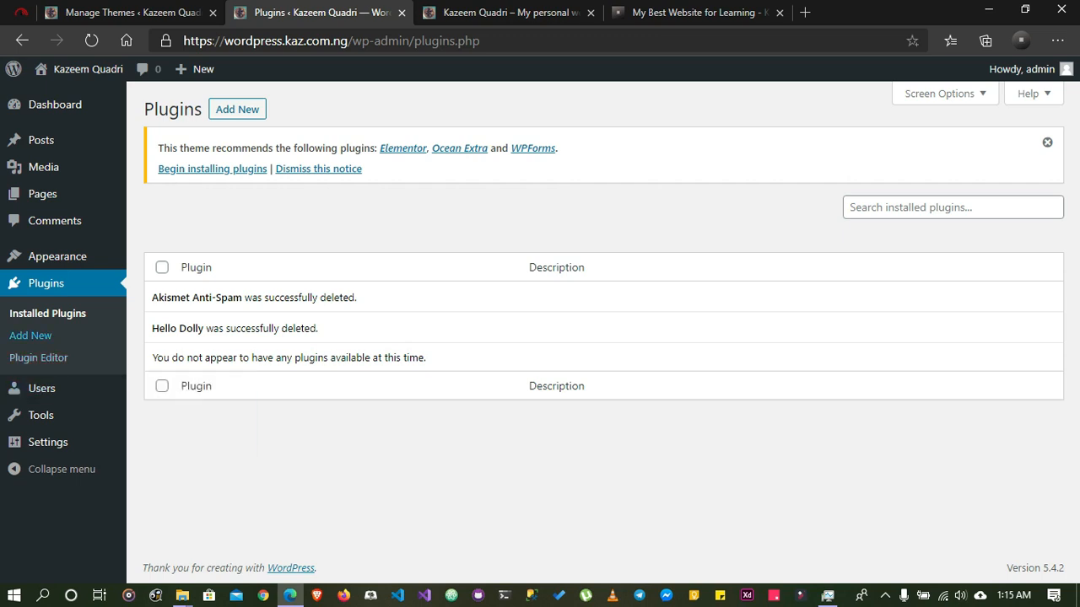
Open the page for adding new plugins and look through the featured plugins
{"action": "left_click", "coordinate": [30, 335]}
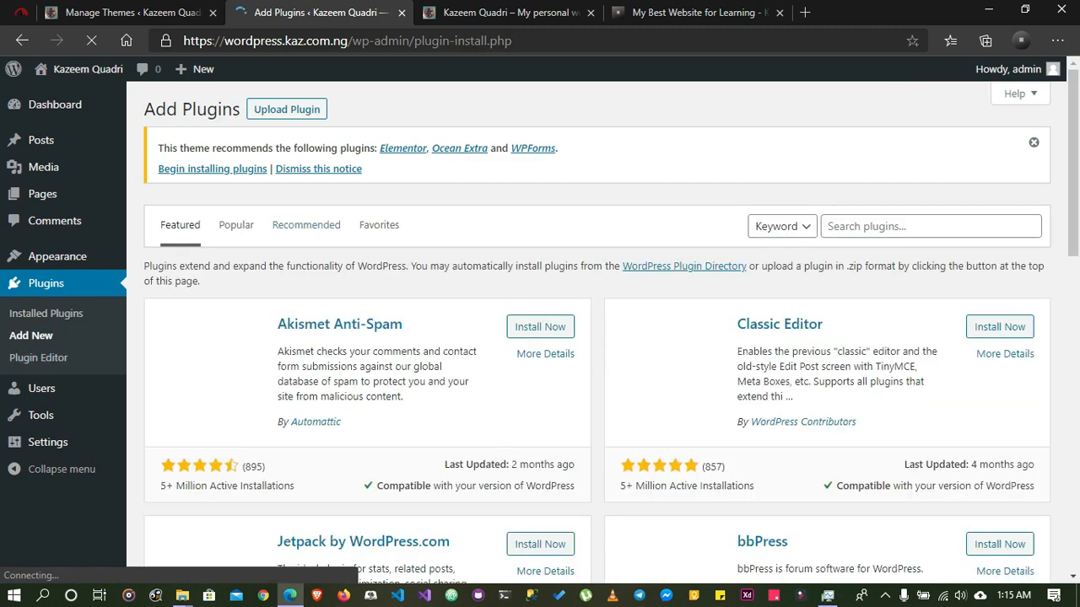
{"action": "scroll", "coordinate": [611, 333], "scroll_direction": "down", "scroll_amount": 5}
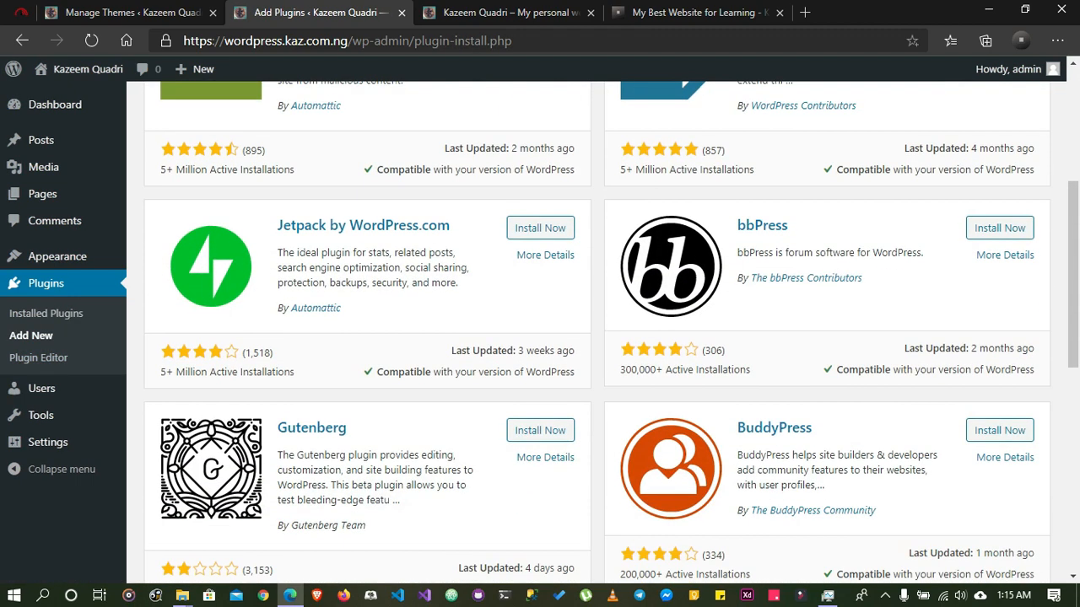
{"action": "scroll", "coordinate": [611, 333], "scroll_direction": "down", "scroll_amount": 1}
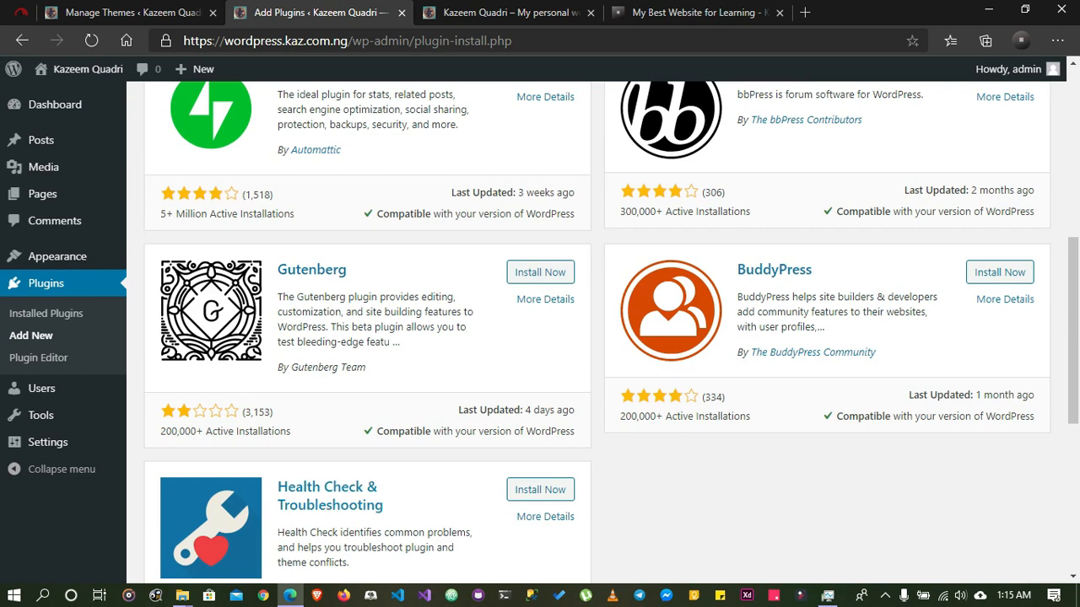
{"action": "scroll", "coordinate": [611, 332], "scroll_direction": "up", "scroll_amount": 6}
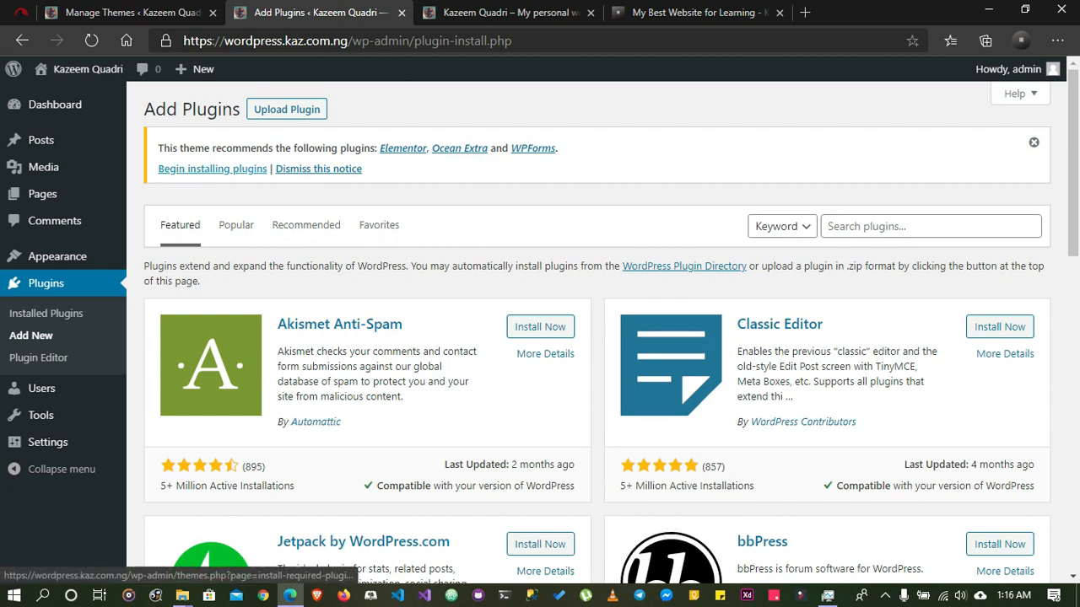
Bulk-install the theme's recommended plugins Elementor, Ocean Extra and WPForms
{"action": "left_click", "coordinate": [212, 168]}
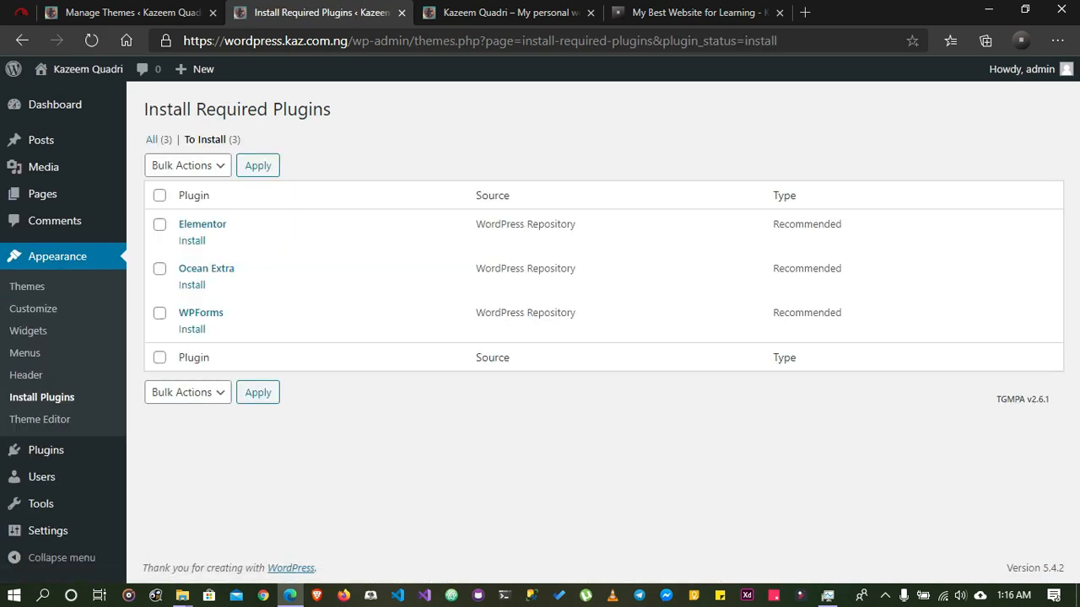
{"action": "left_click", "coordinate": [160, 196]}
{"action": "left_click", "coordinate": [188, 166]}
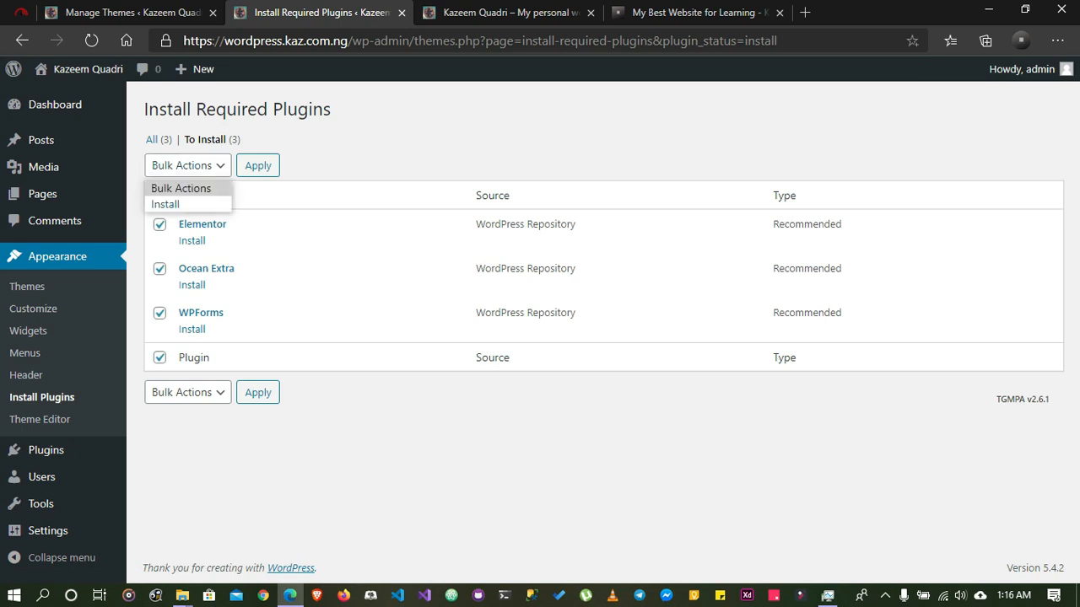
{"action": "left_click", "coordinate": [167, 205]}
{"action": "left_click", "coordinate": [258, 166]}
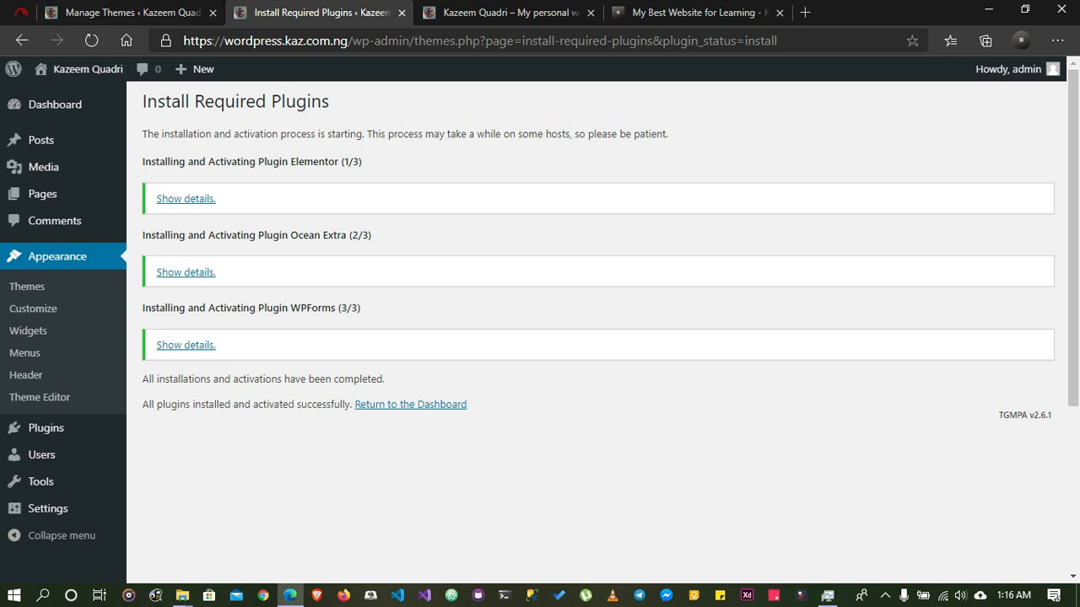
Reload the plugin installation page, then shorten its address to /wp-admin/ and load that
{"action": "left_click", "coordinate": [92, 41]}
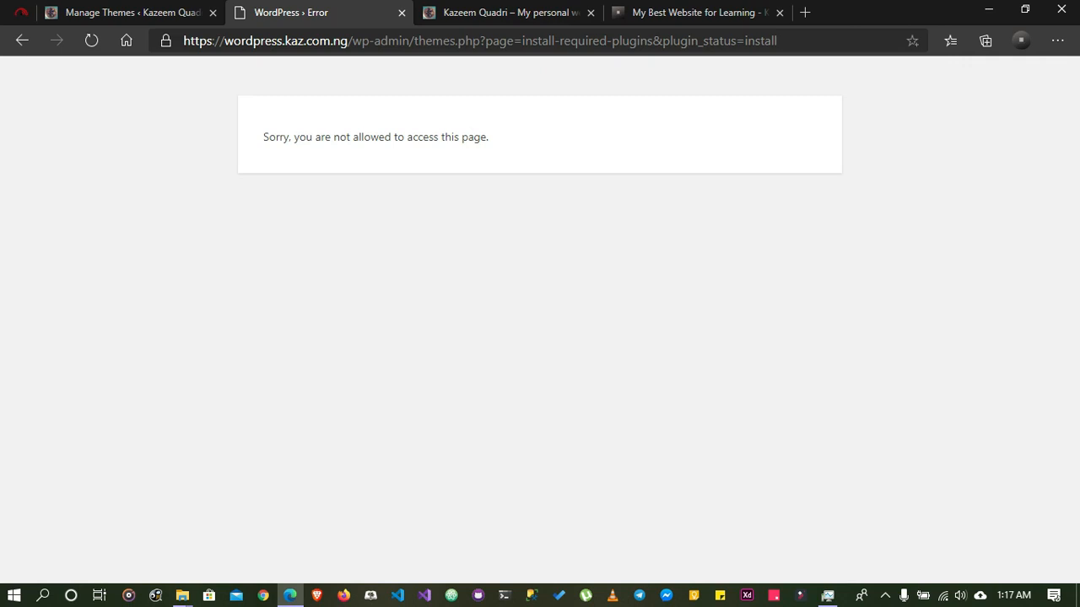
{"action": "left_click_drag", "start_coordinate": [783, 40], "coordinate": [414, 40]}
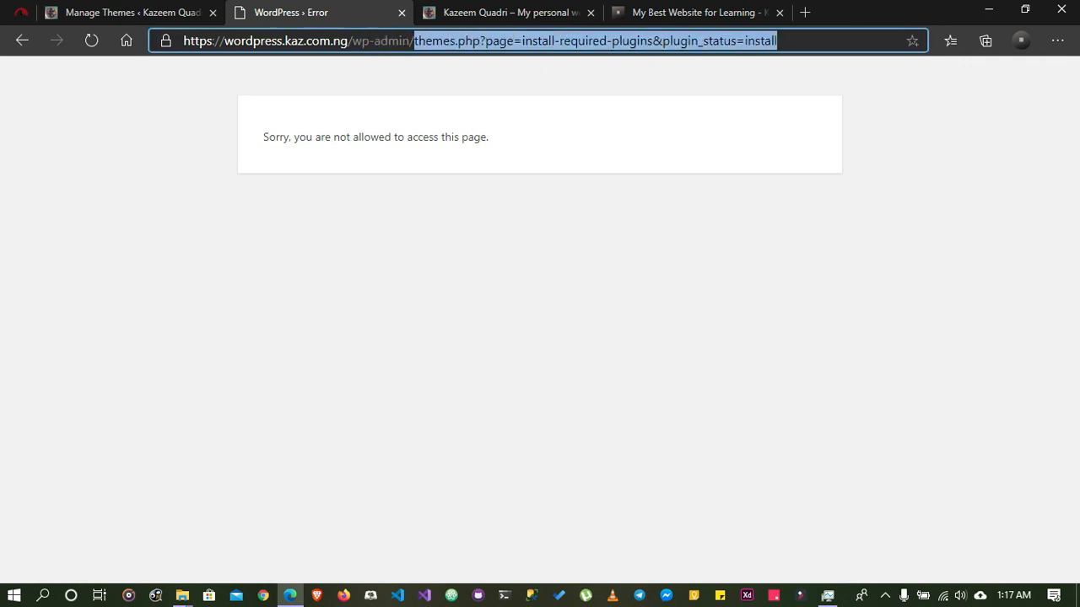
{"action": "key", "text": "BackSpace"}
{"action": "key", "text": "Return"}
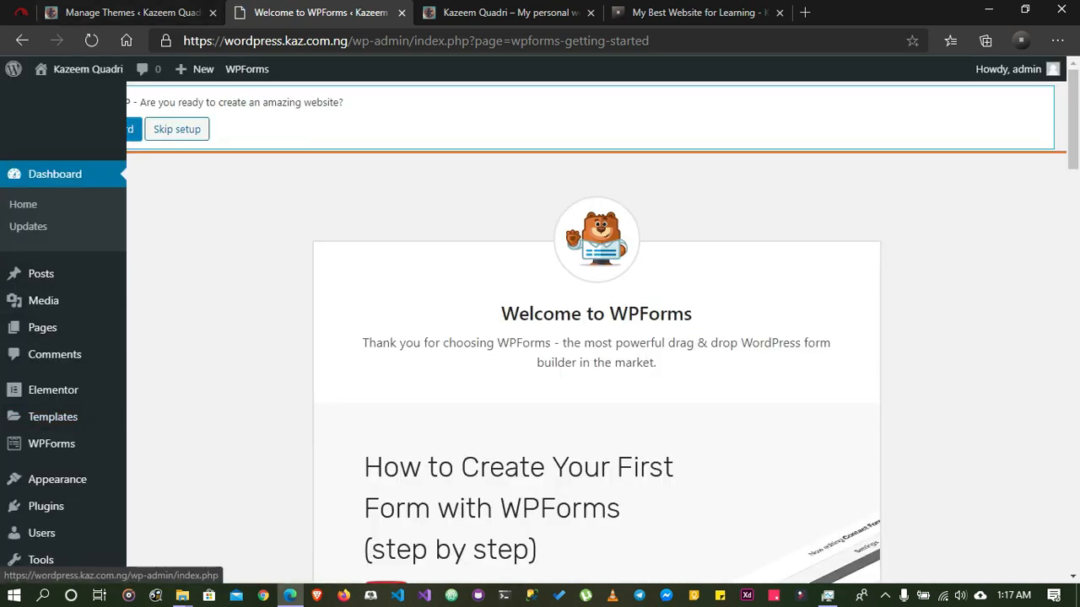
Skip the OceanWP setup wizard and look through the WPForms welcome page down to the testimonials
{"action": "scroll", "coordinate": [42, 489], "scroll_direction": "down", "scroll_amount": 1}
{"action": "scroll", "coordinate": [596, 337], "scroll_direction": "down", "scroll_amount": 3}
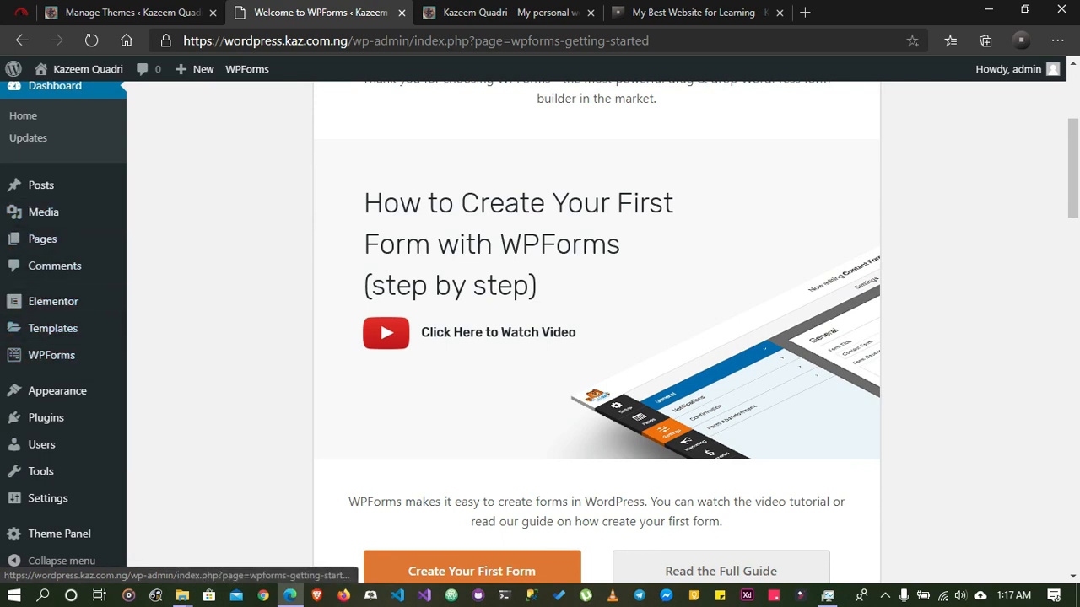
{"action": "scroll", "coordinate": [473, 181], "scroll_direction": "up", "scroll_amount": 3}
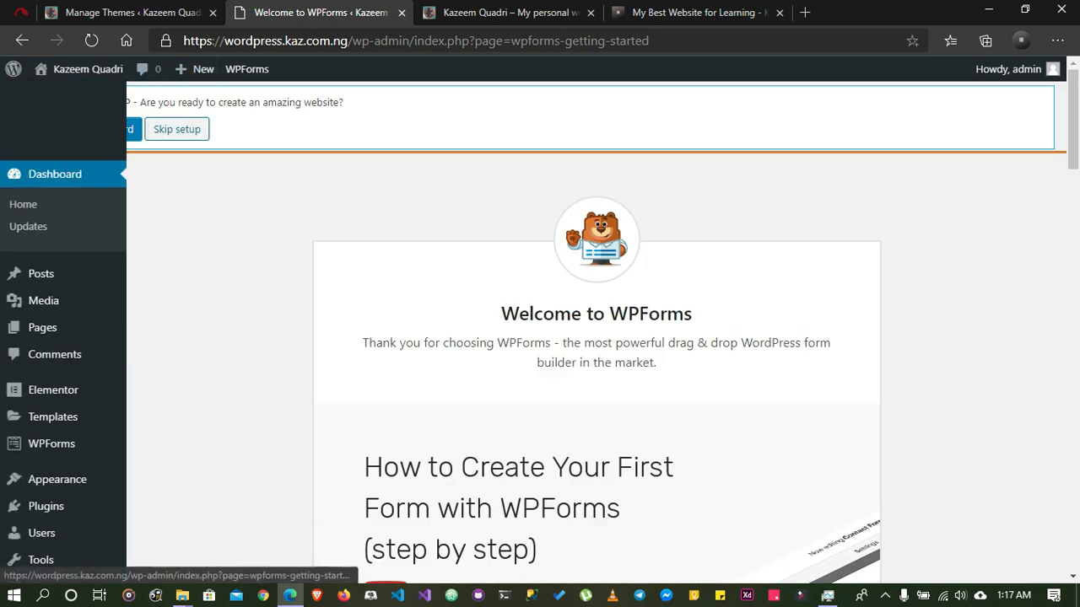
{"action": "left_click", "coordinate": [177, 129]}
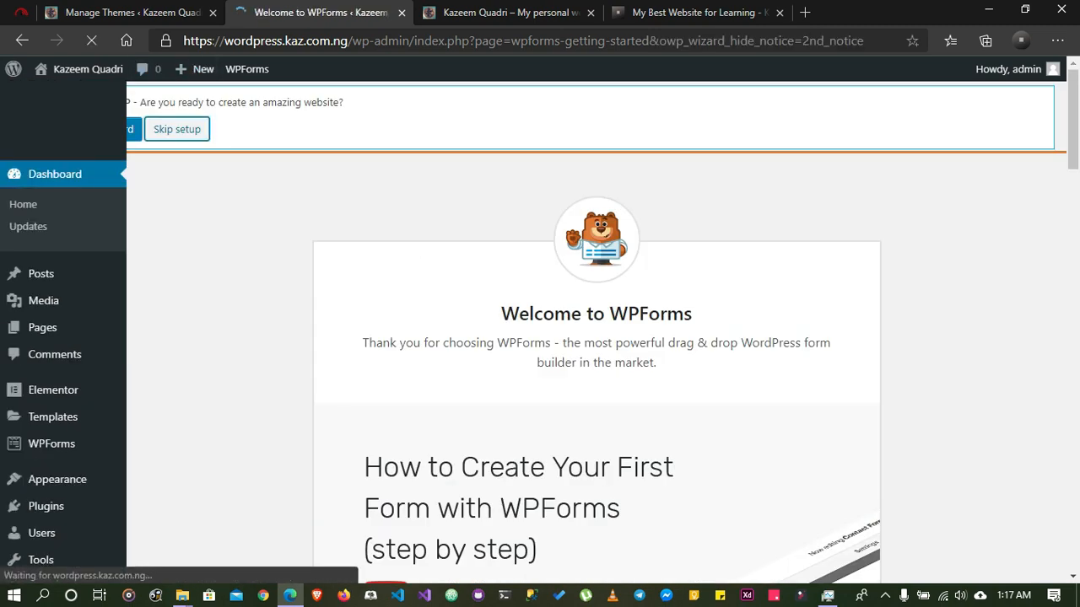
{"action": "scroll", "coordinate": [595, 337], "scroll_direction": "down", "scroll_amount": 15}
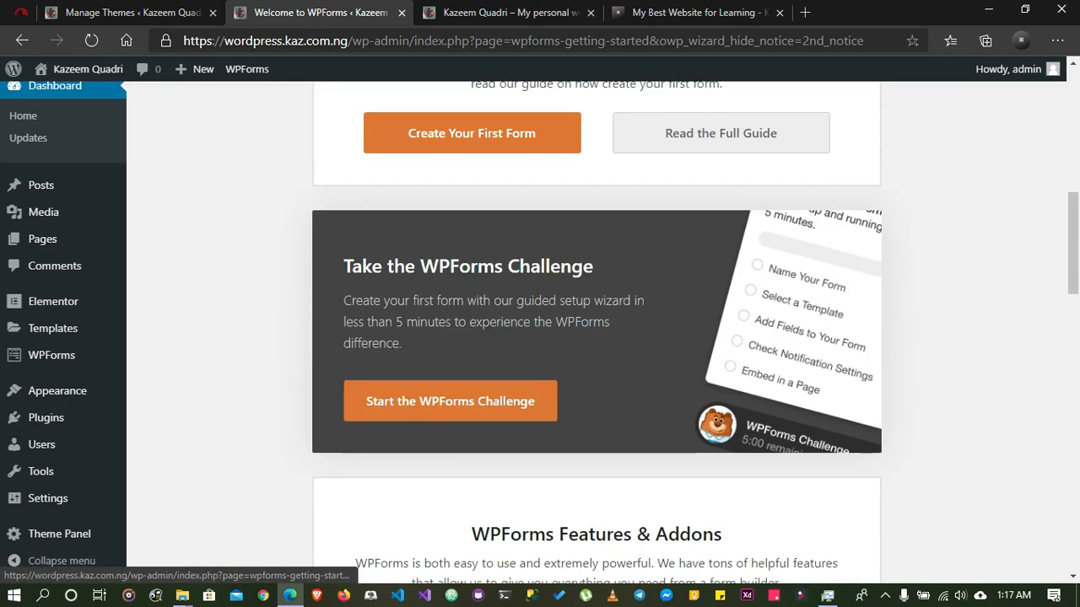
{"action": "scroll", "coordinate": [595, 337], "scroll_direction": "down", "scroll_amount": 3}
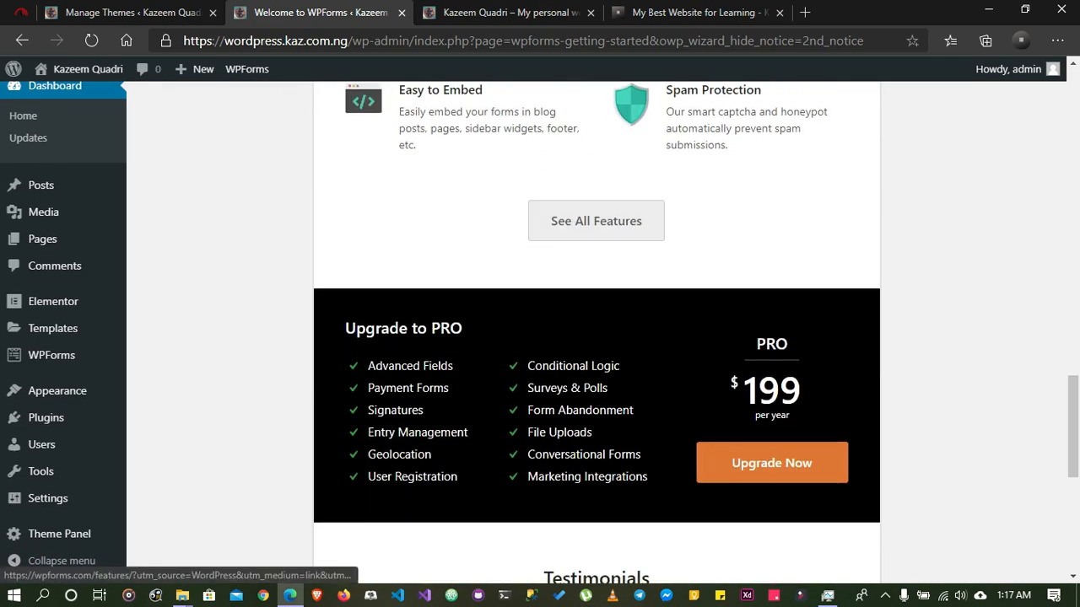
{"action": "scroll", "coordinate": [51, 278], "scroll_direction": "down", "scroll_amount": 4}
{"action": "mouse_move", "coordinate": [42, 241]}
{"action": "scroll", "coordinate": [43, 241], "scroll_direction": "down", "scroll_amount": 2}
Open the Plugin Editor and go back from its direct-editing warning to the dashboard
{"action": "mouse_move", "coordinate": [46, 417]}
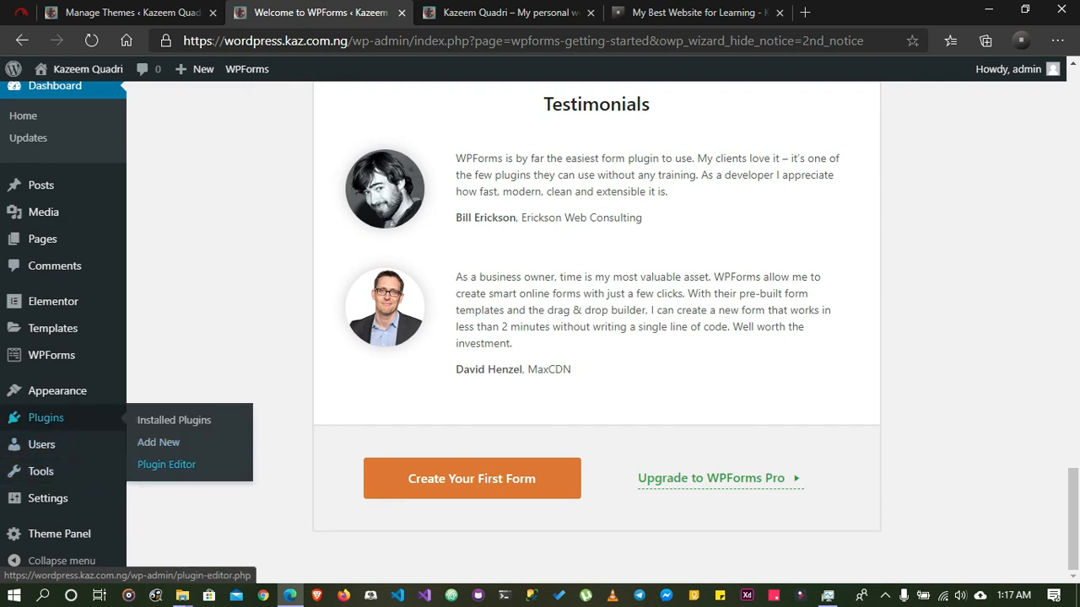
{"action": "left_click", "coordinate": [167, 464]}
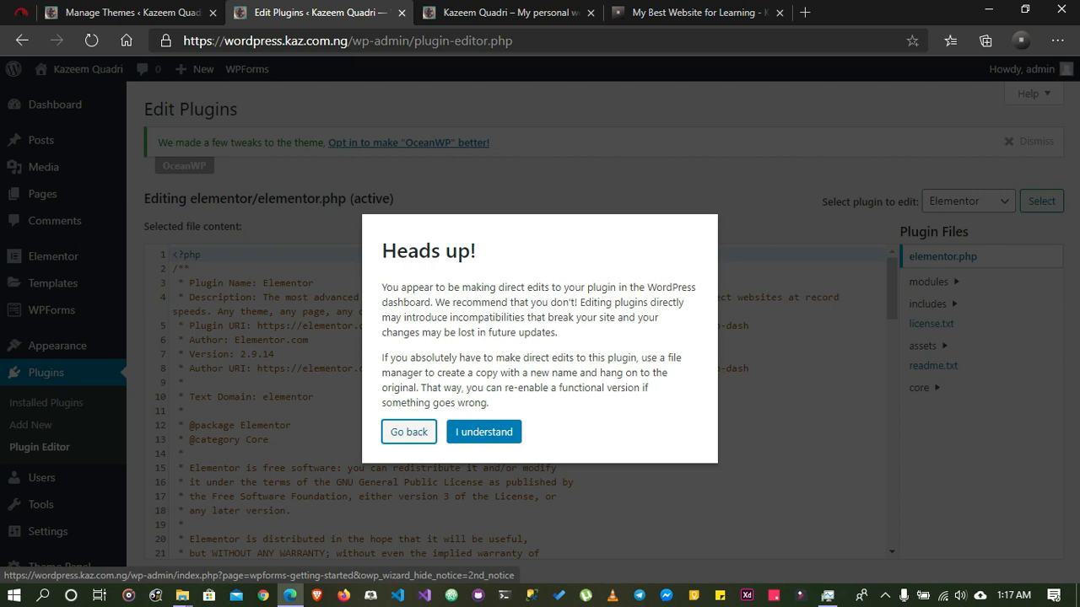
{"action": "left_click", "coordinate": [409, 432]}
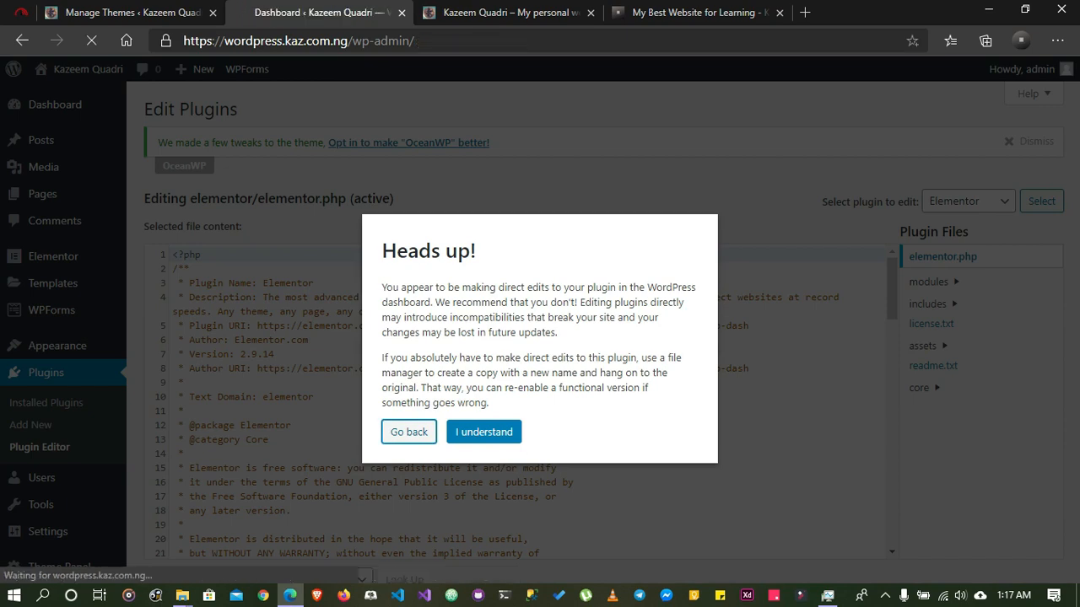
Look through the dashboard widgets, including WPForms, OceanWP Overview, Elementor Overview and Activity
{"action": "scroll", "coordinate": [540, 333], "scroll_direction": "down", "scroll_amount": 3}
{"action": "scroll", "coordinate": [326, 321], "scroll_direction": "down", "scroll_amount": 9}
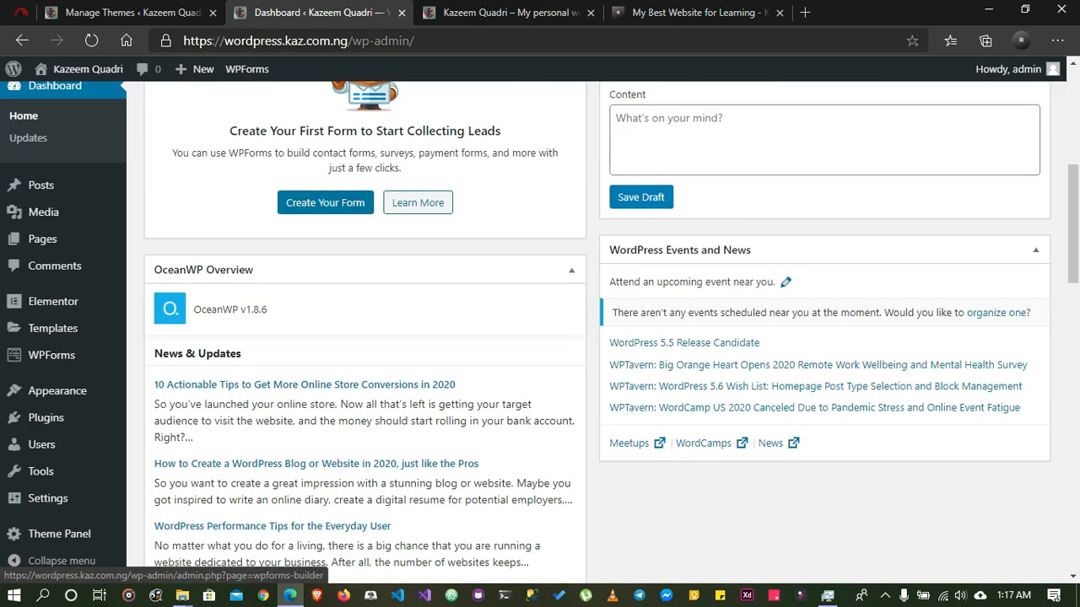
{"action": "scroll", "coordinate": [325, 321], "scroll_direction": "up", "scroll_amount": 8}
{"action": "scroll", "coordinate": [540, 332], "scroll_direction": "up", "scroll_amount": 4}
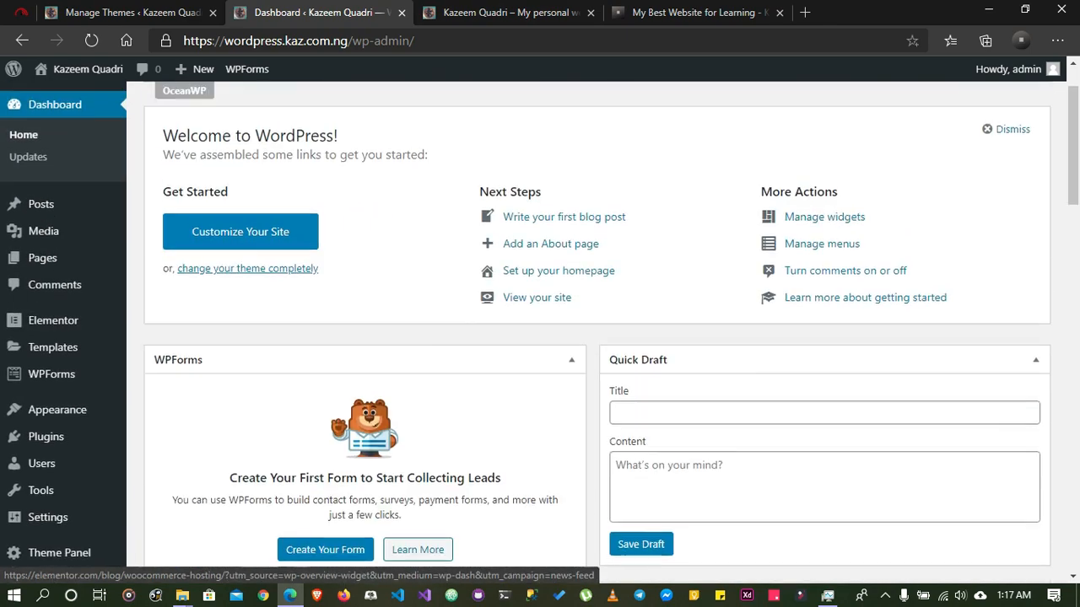
{"action": "scroll", "coordinate": [540, 332], "scroll_direction": "down", "scroll_amount": 4}
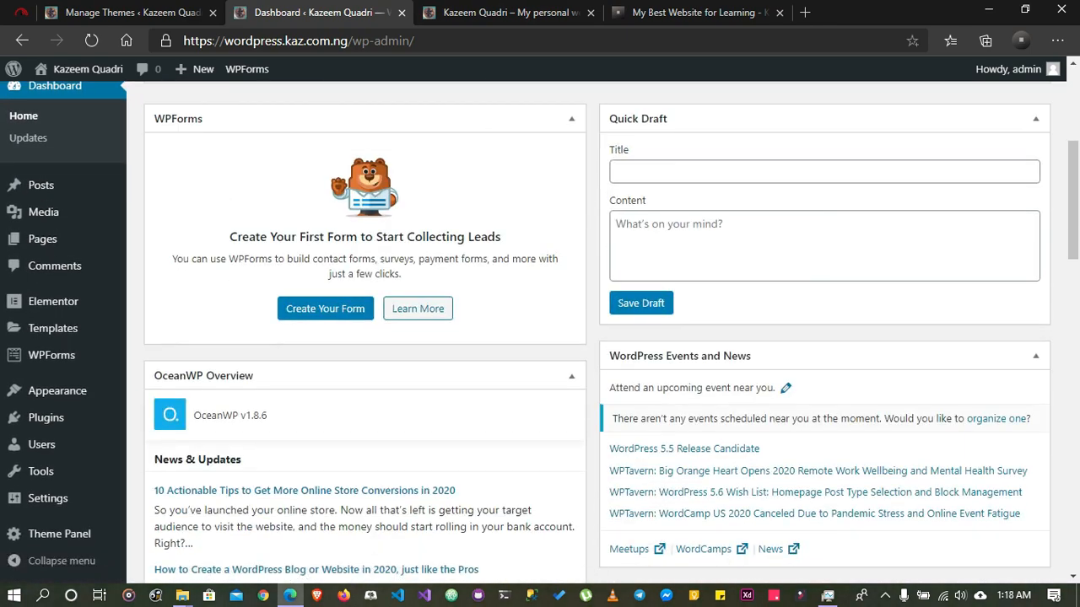
{"action": "scroll", "coordinate": [540, 332], "scroll_direction": "down", "scroll_amount": 5}
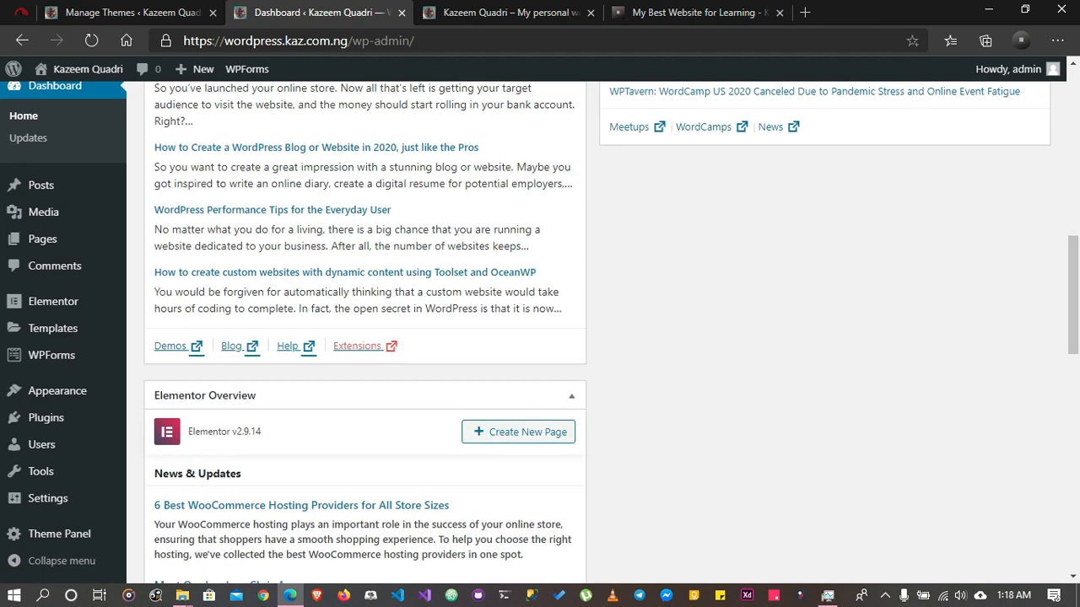
{"action": "scroll", "coordinate": [539, 333], "scroll_direction": "down", "scroll_amount": 12}
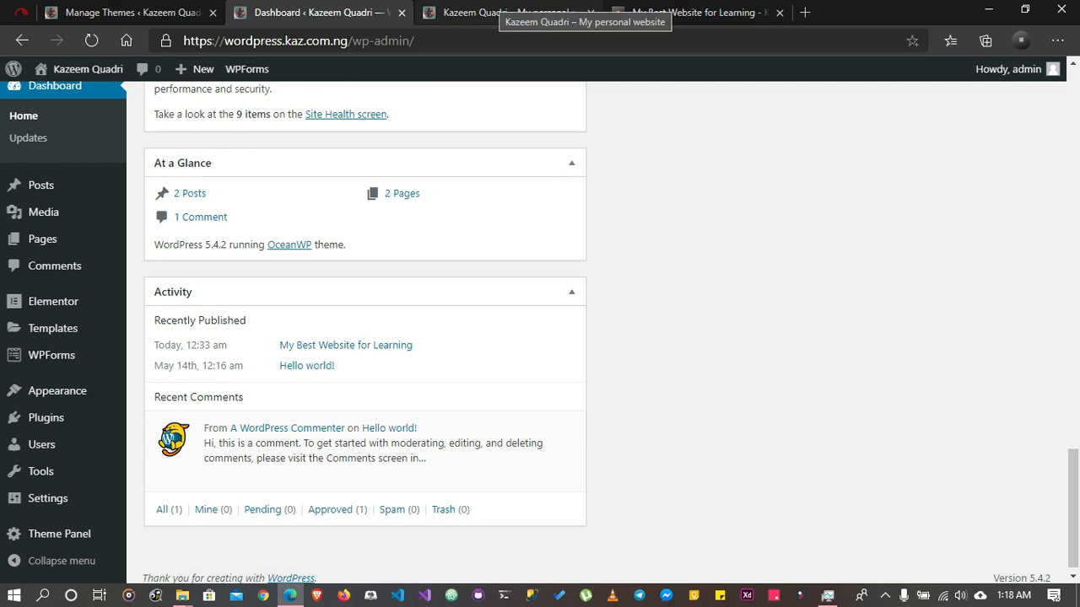
Reload the live site's home page and examine it from the header down to the footer widgets
{"action": "left_click", "coordinate": [503, 11]}
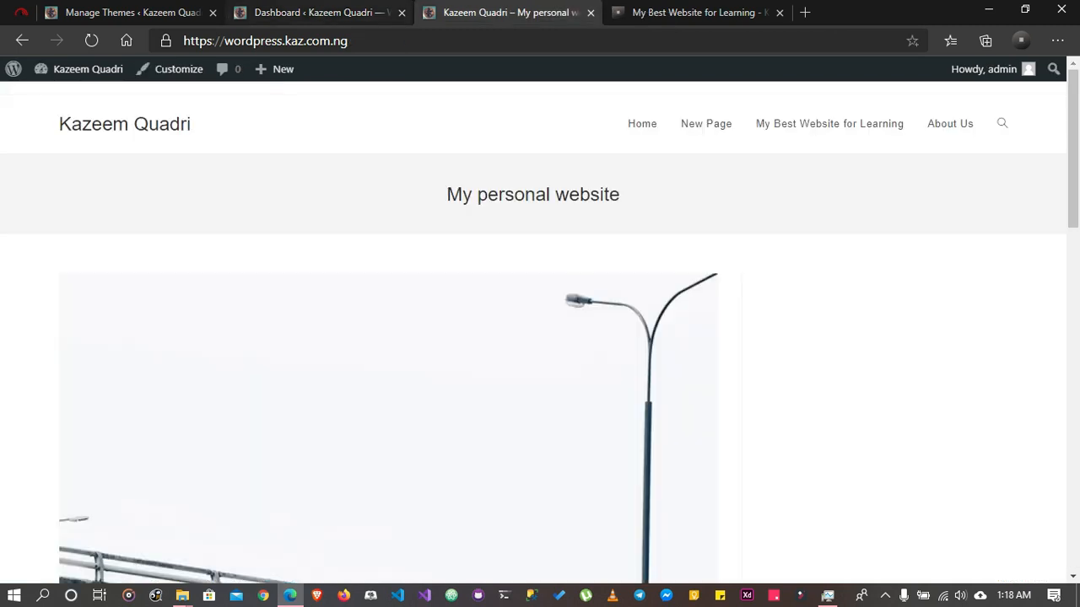
{"action": "left_click", "coordinate": [91, 40]}
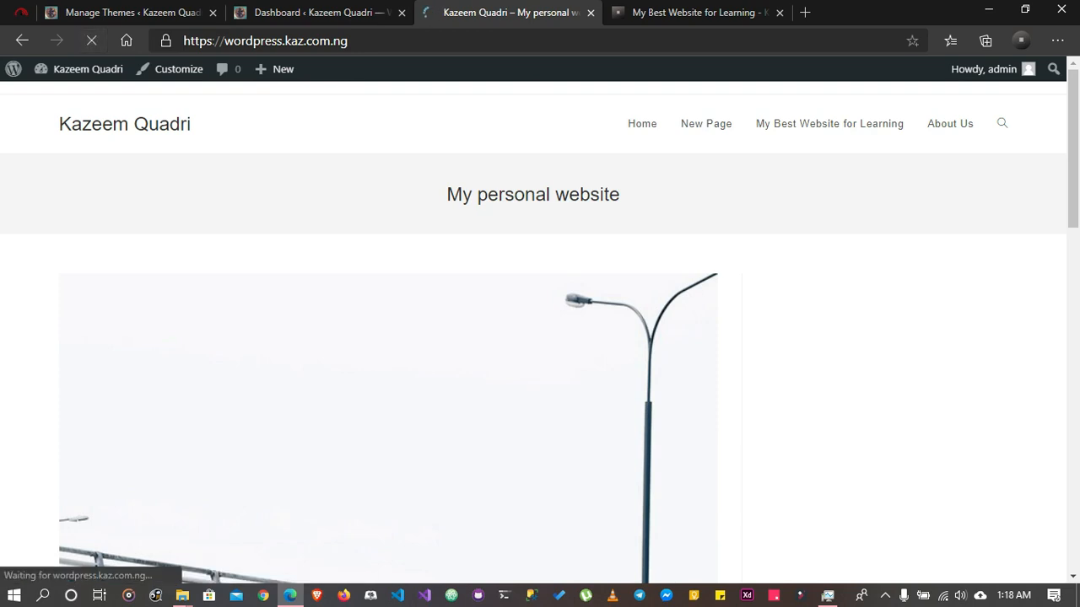
{"action": "scroll", "coordinate": [540, 337], "scroll_direction": "down", "scroll_amount": 15}
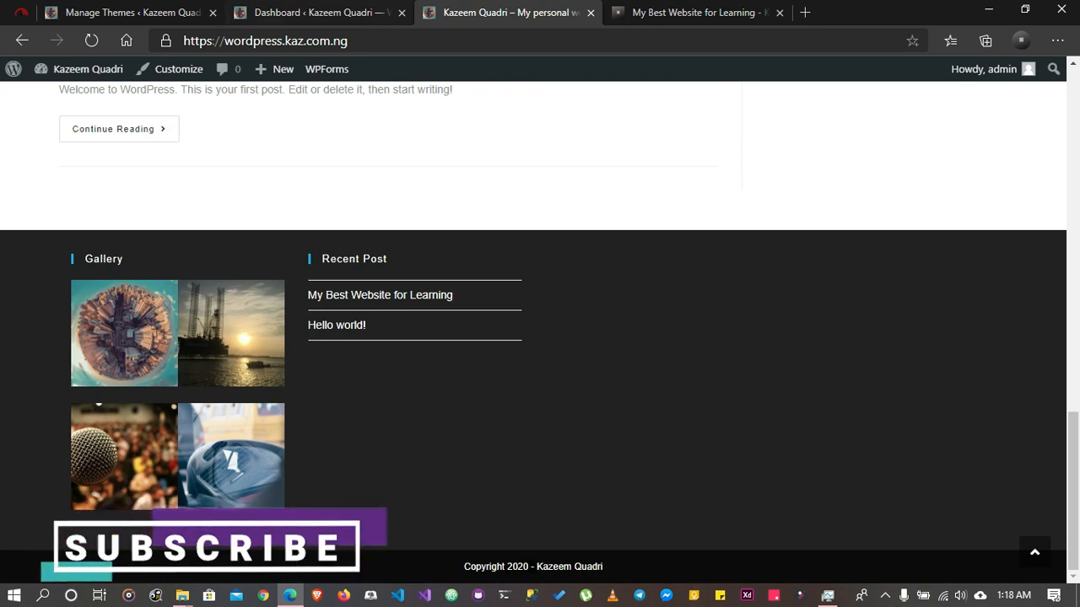
{"action": "key", "text": "ctrl+shift+Tab"}
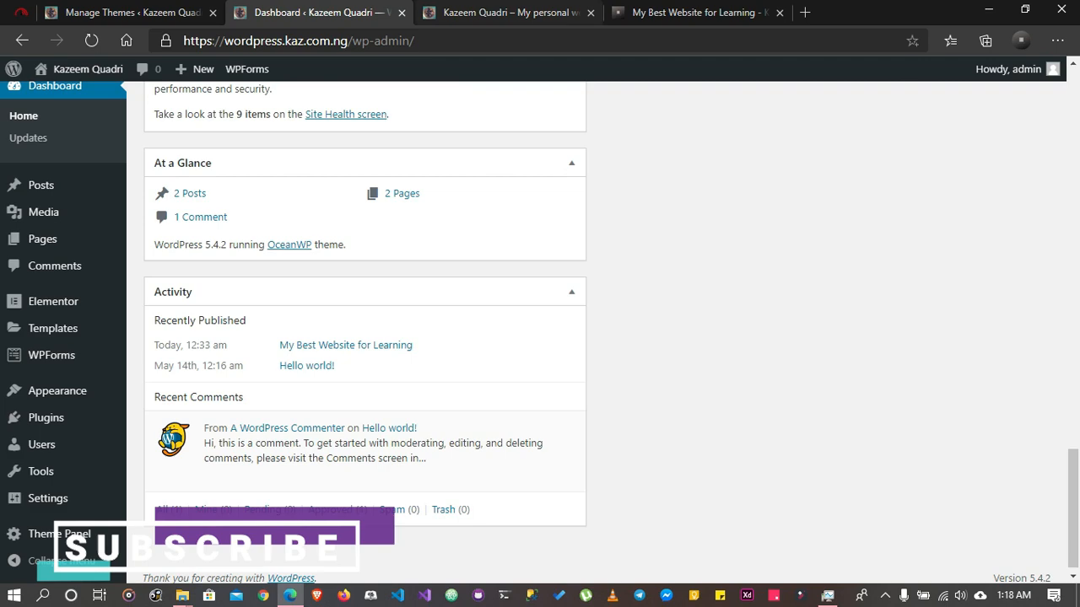
{"action": "left_click", "coordinate": [513, 13]}
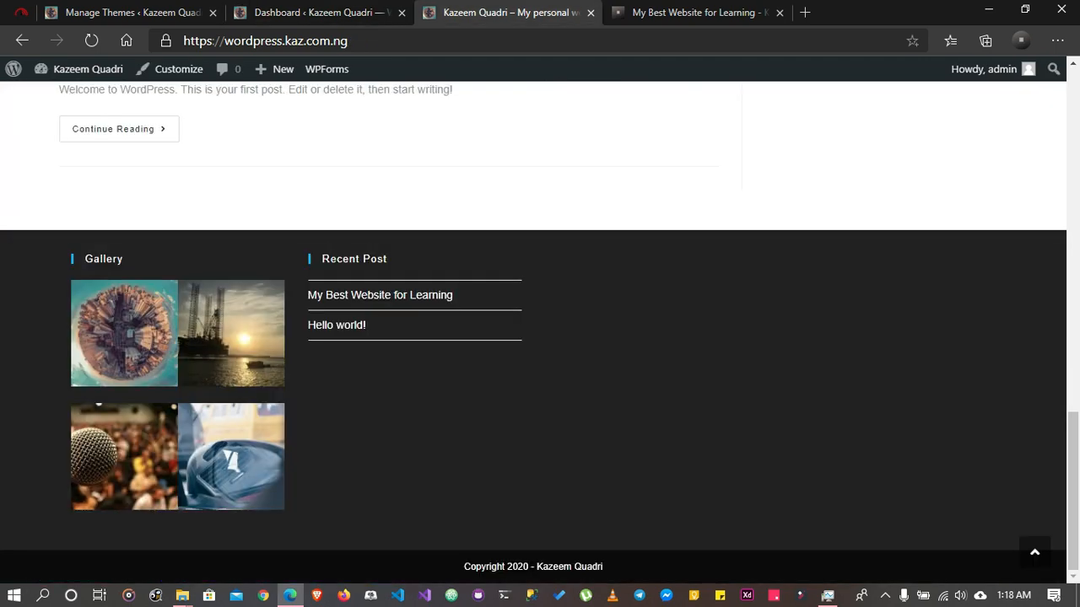
{"action": "scroll", "coordinate": [422, 371], "scroll_direction": "up", "scroll_amount": 14}
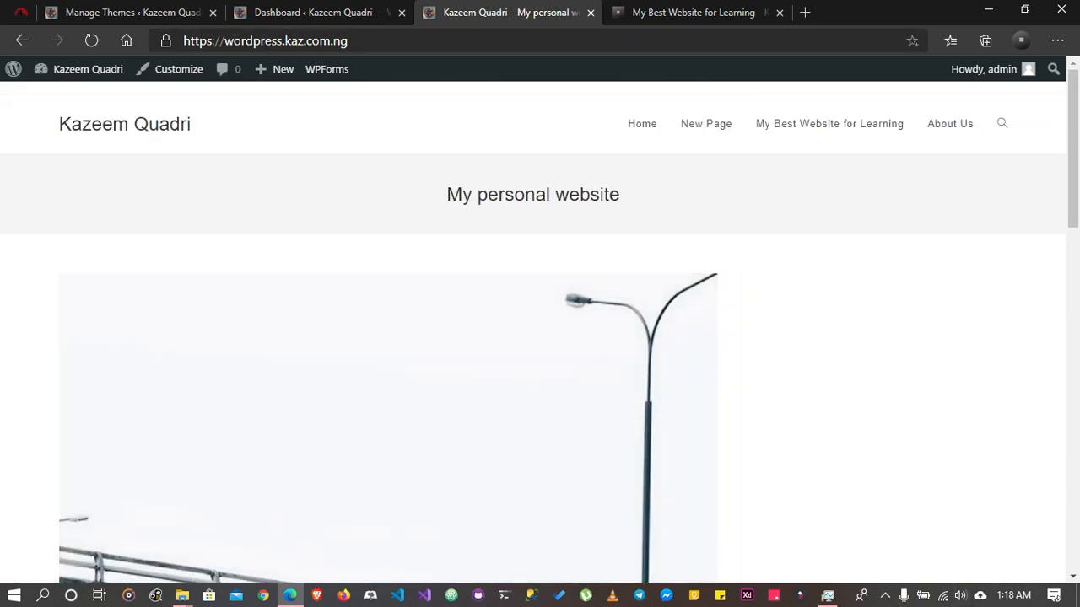
{"action": "scroll", "coordinate": [421, 371], "scroll_direction": "down", "scroll_amount": 14}
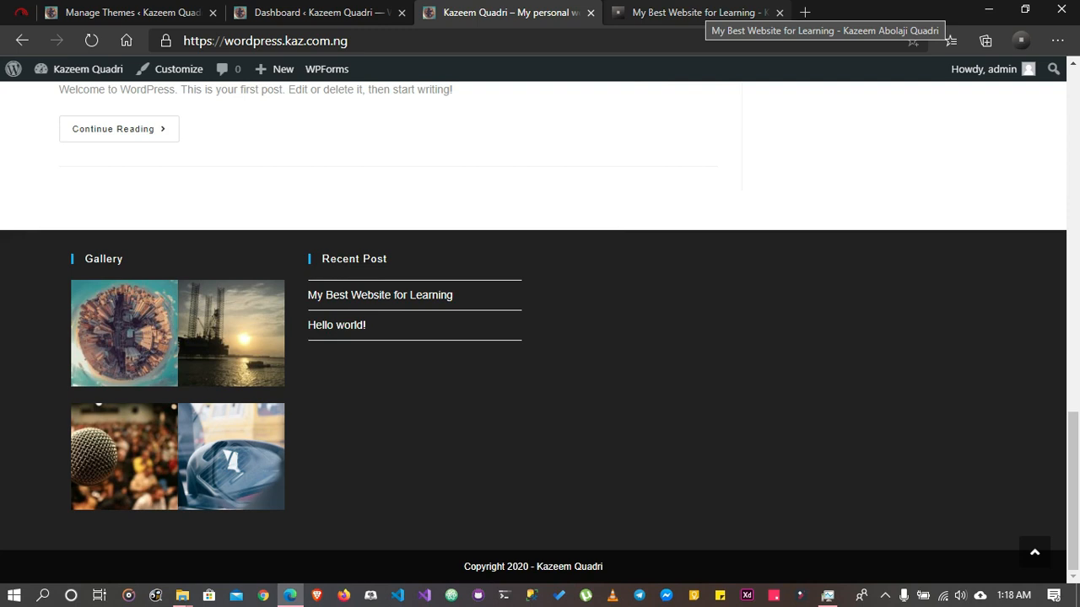
{"action": "left_click", "coordinate": [316, 13]}
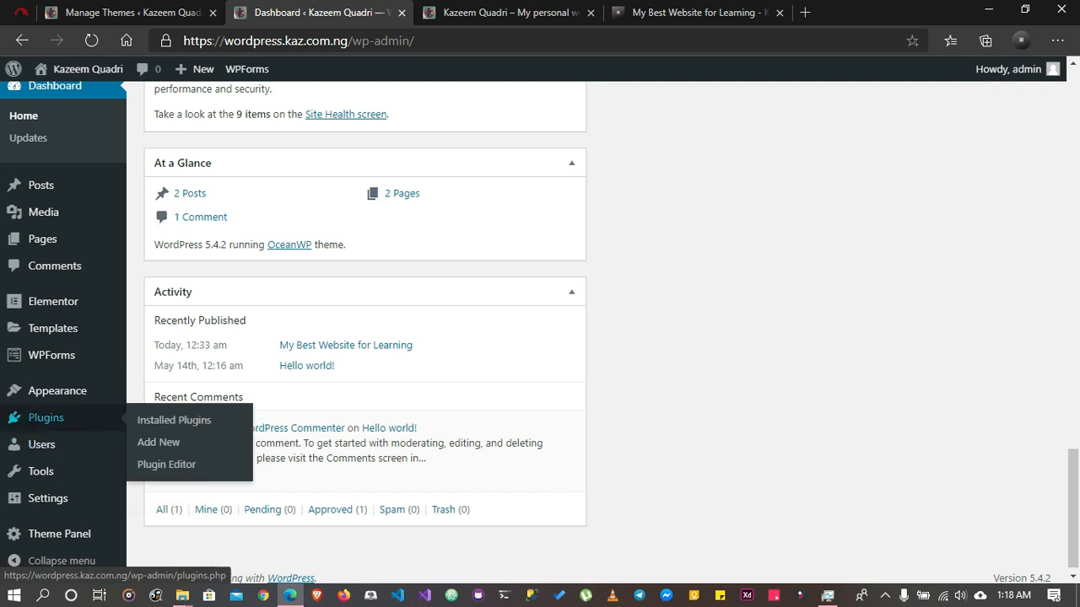
{"action": "mouse_move", "coordinate": [57, 391]}
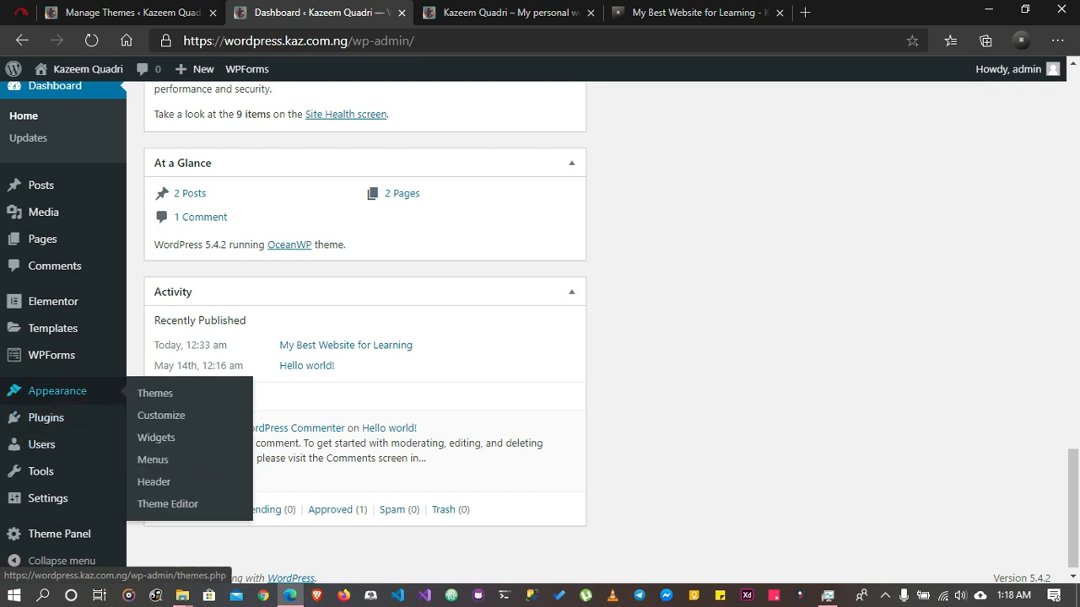
{"action": "mouse_move", "coordinate": [46, 418]}
{"action": "left_click", "coordinate": [506, 12]}
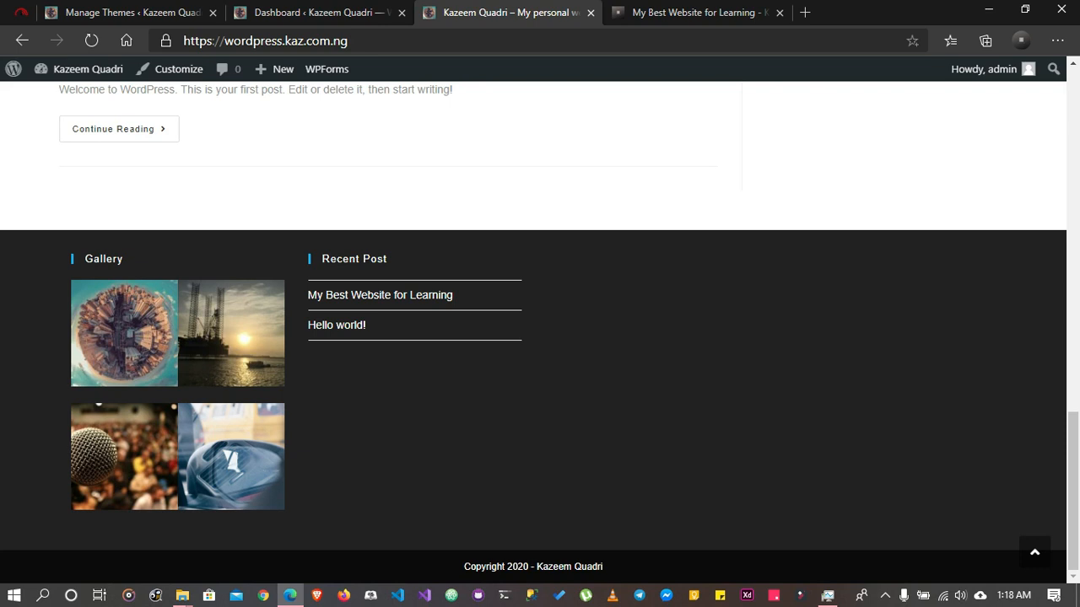
{"action": "left_click", "coordinate": [313, 13]}
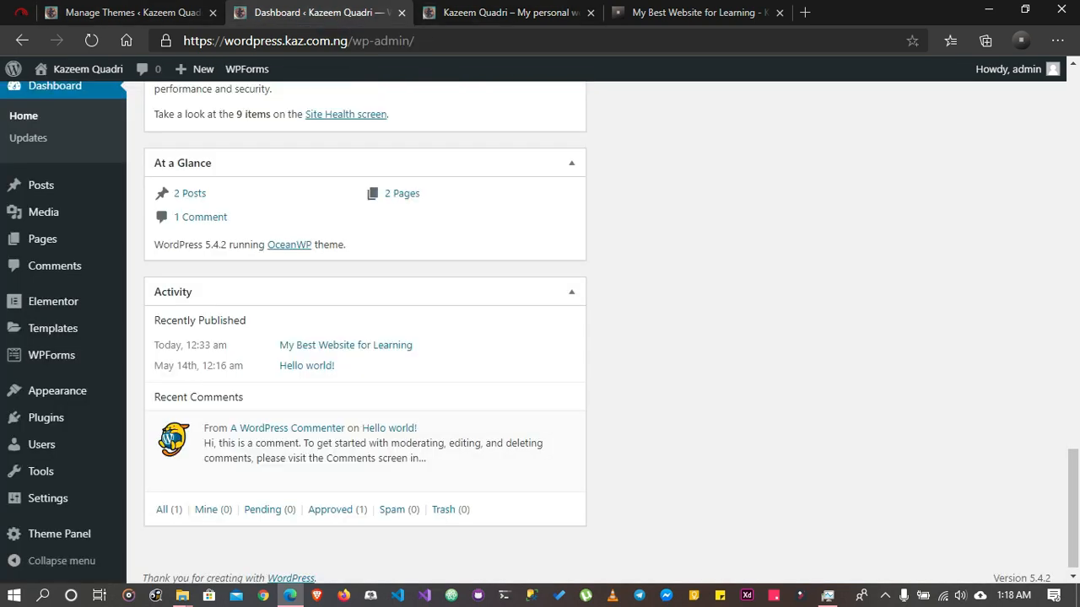
{"action": "mouse_move", "coordinate": [51, 301]}
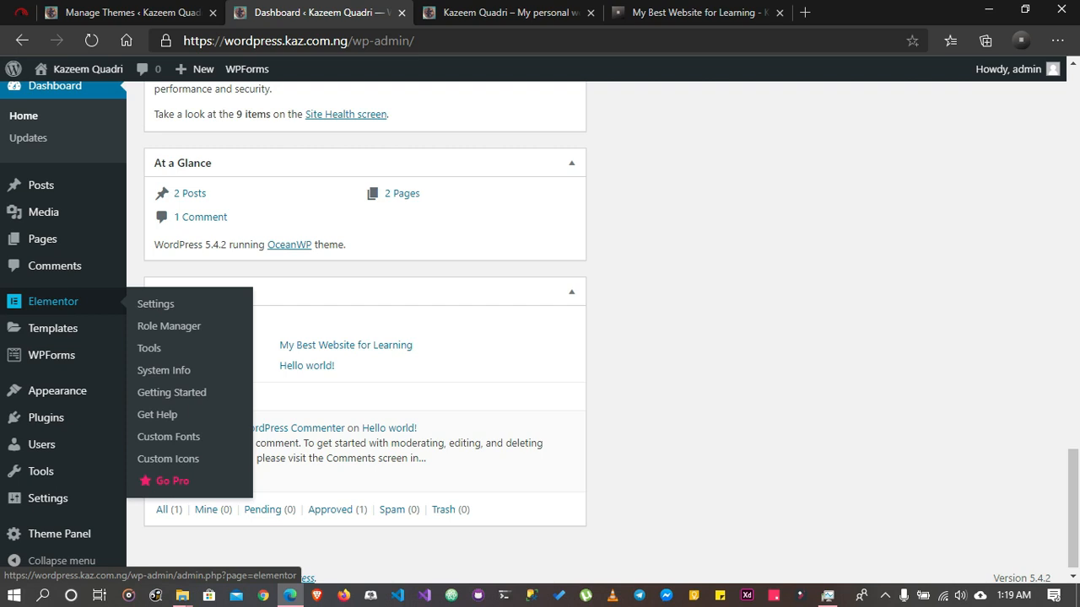
{"action": "mouse_move", "coordinate": [57, 390]}
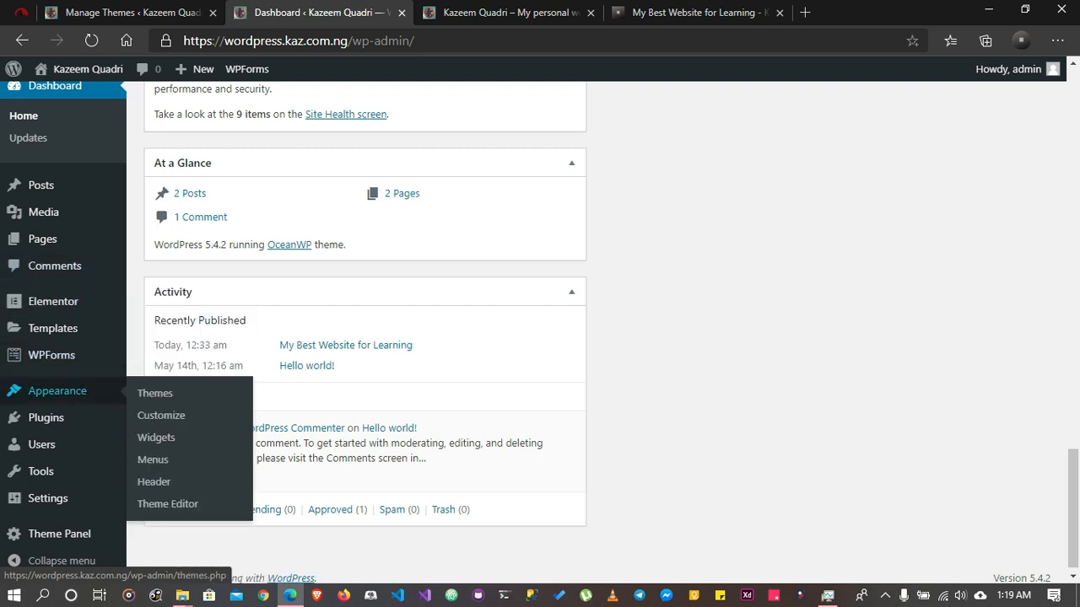
{"action": "mouse_move", "coordinate": [45, 418]}
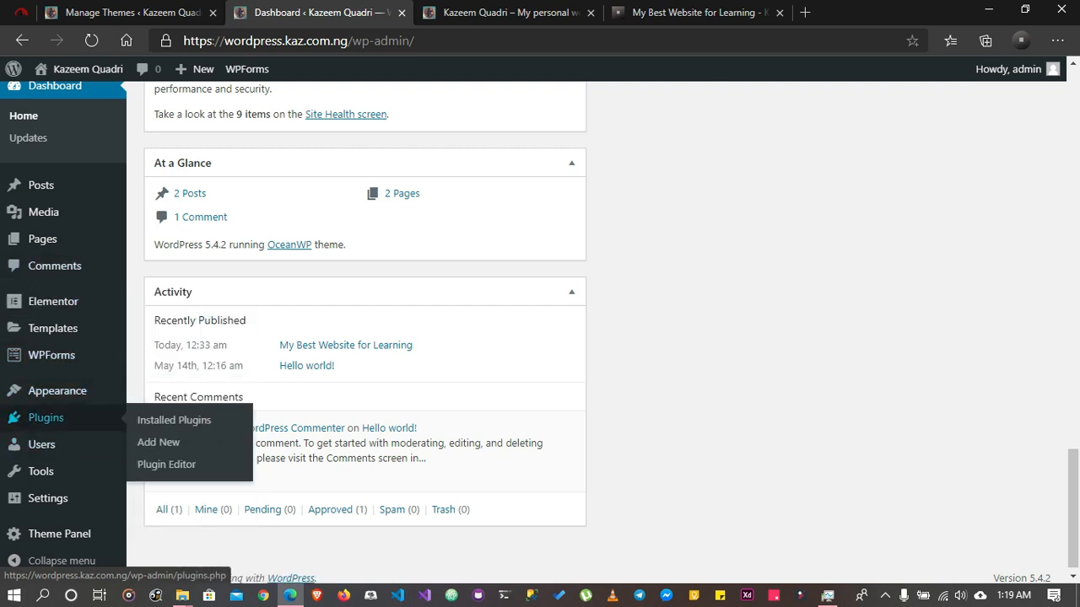
Open the Add New User form from the Users list and look through its fields and the available roles
{"action": "mouse_move", "coordinate": [41, 445]}
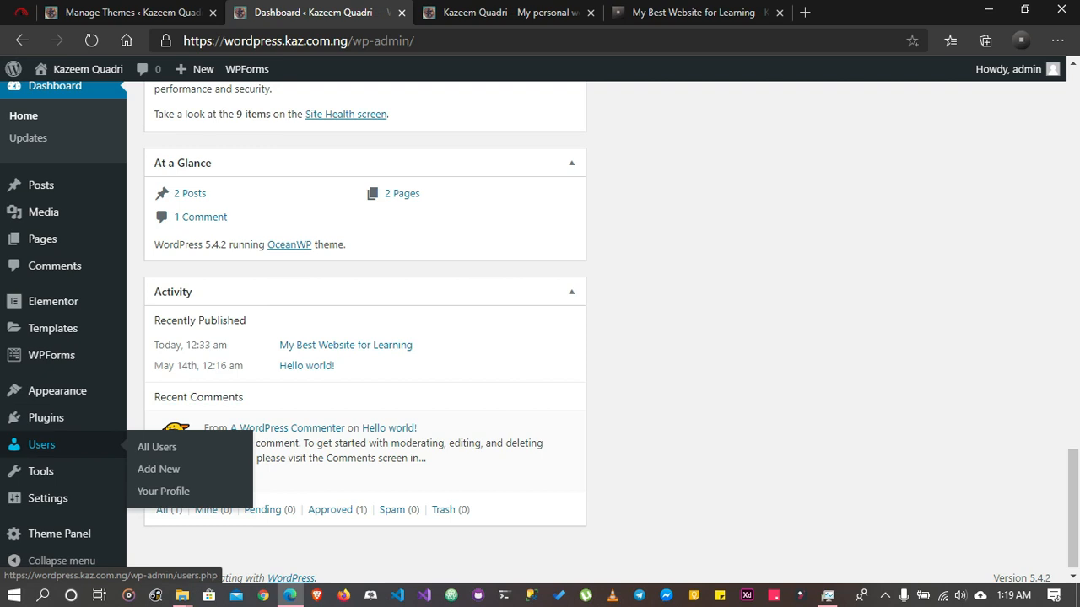
{"action": "left_click", "coordinate": [41, 445]}
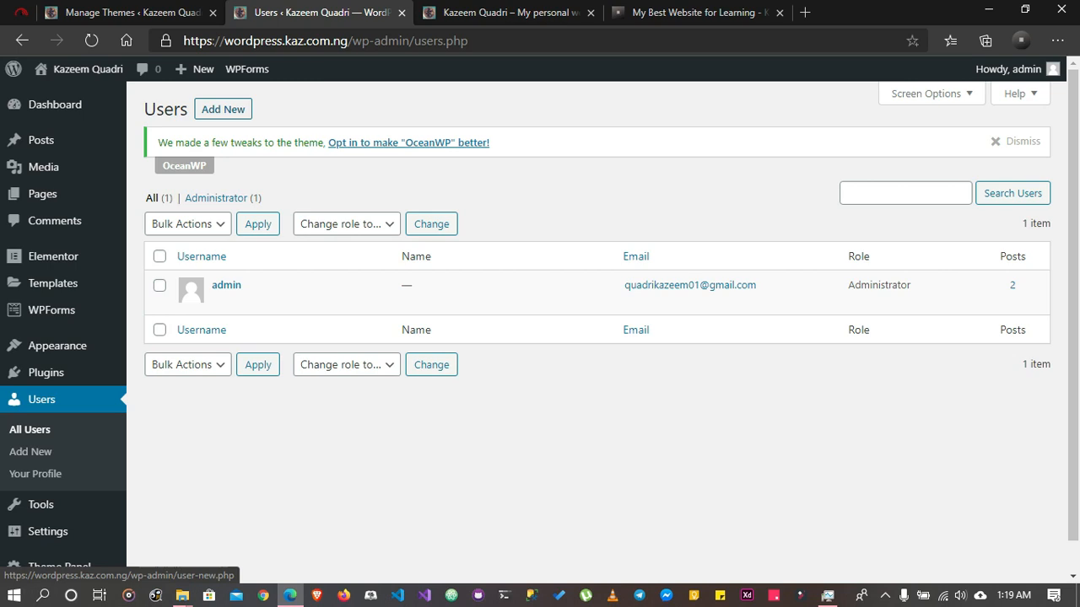
{"action": "left_click", "coordinate": [223, 109]}
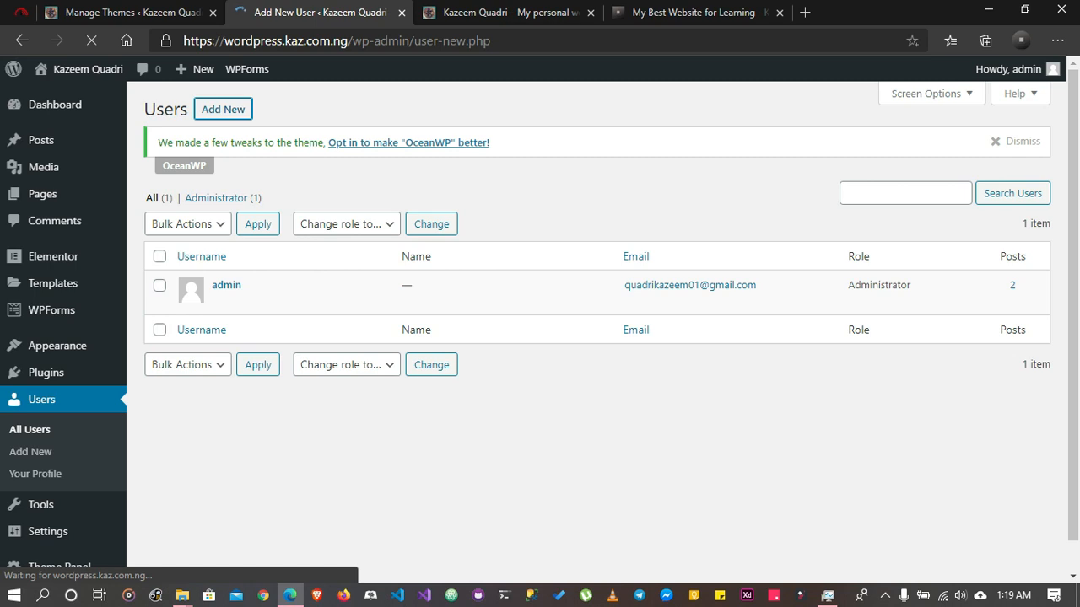
{"action": "left_click", "coordinate": [456, 231]}
{"action": "left_click", "coordinate": [456, 278]}
{"action": "scroll", "coordinate": [590, 337], "scroll_direction": "down", "scroll_amount": 2}
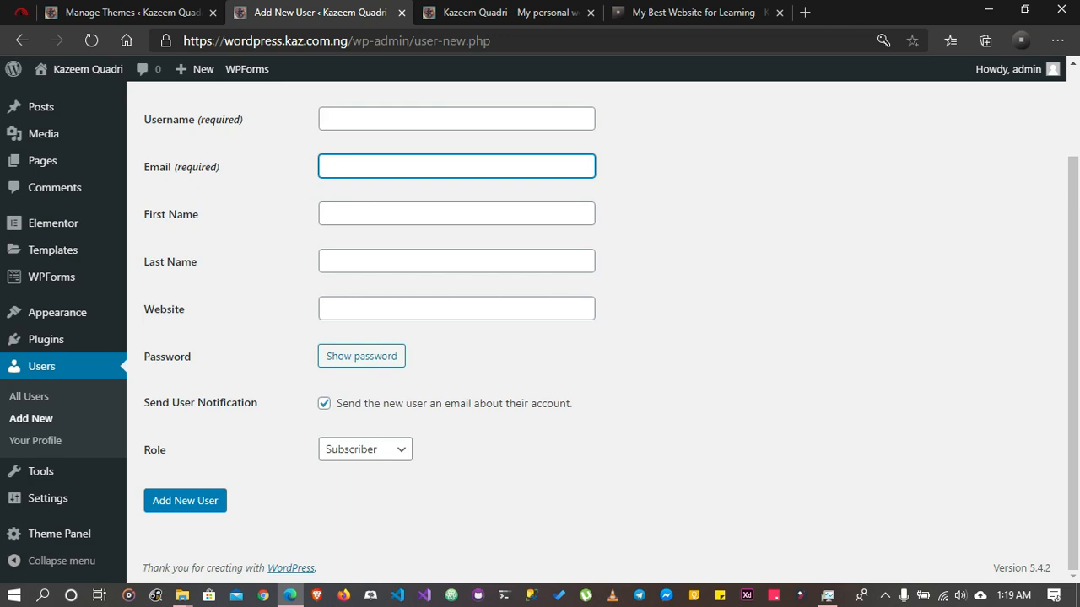
{"action": "left_click", "coordinate": [365, 449]}
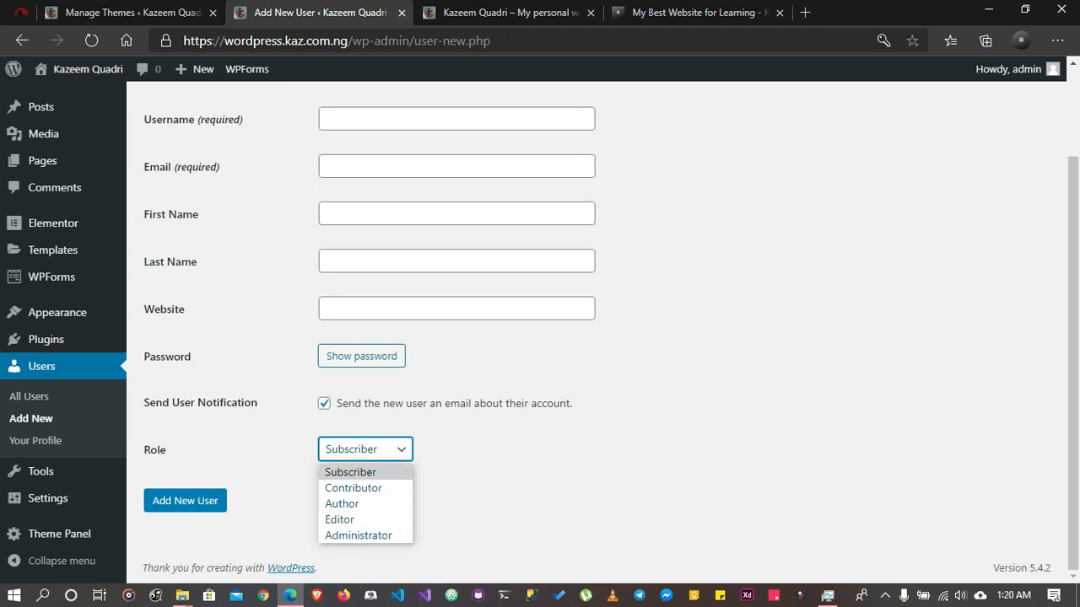
{"action": "left_click", "coordinate": [506, 479]}
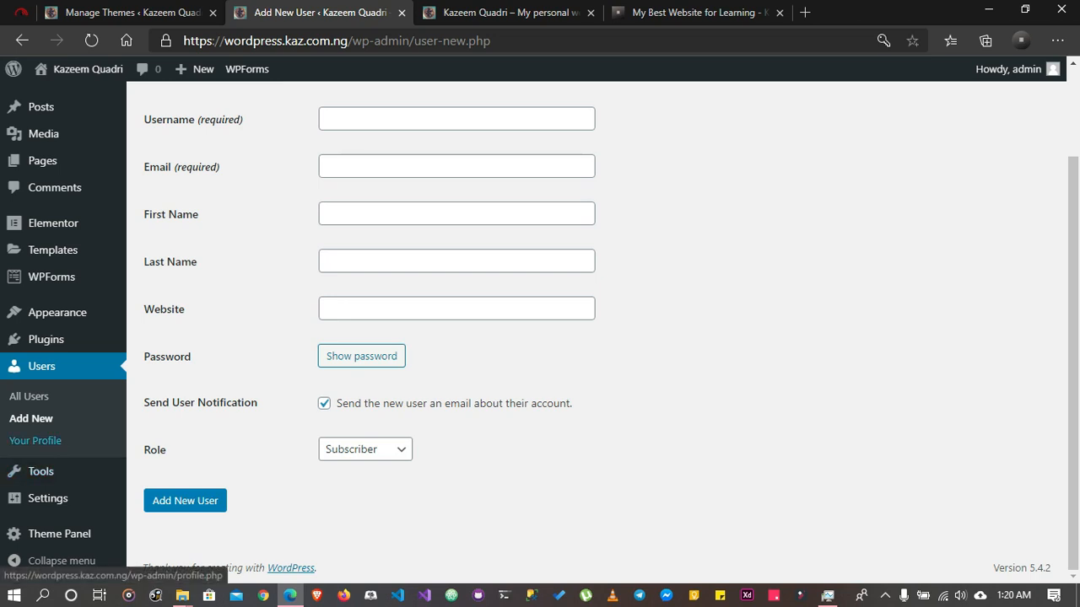
Open the admin's own profile and look through its personal options, name, contact info and account management sections
{"action": "left_click", "coordinate": [35, 440]}
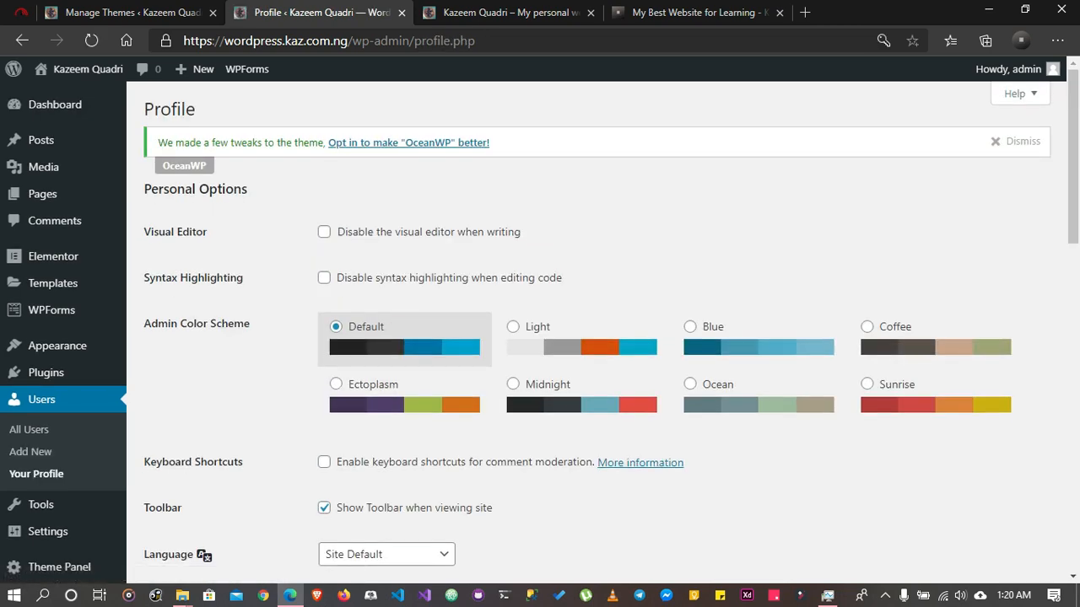
{"action": "scroll", "coordinate": [591, 338], "scroll_direction": "down", "scroll_amount": 6}
{"action": "scroll", "coordinate": [591, 337], "scroll_direction": "up", "scroll_amount": 2}
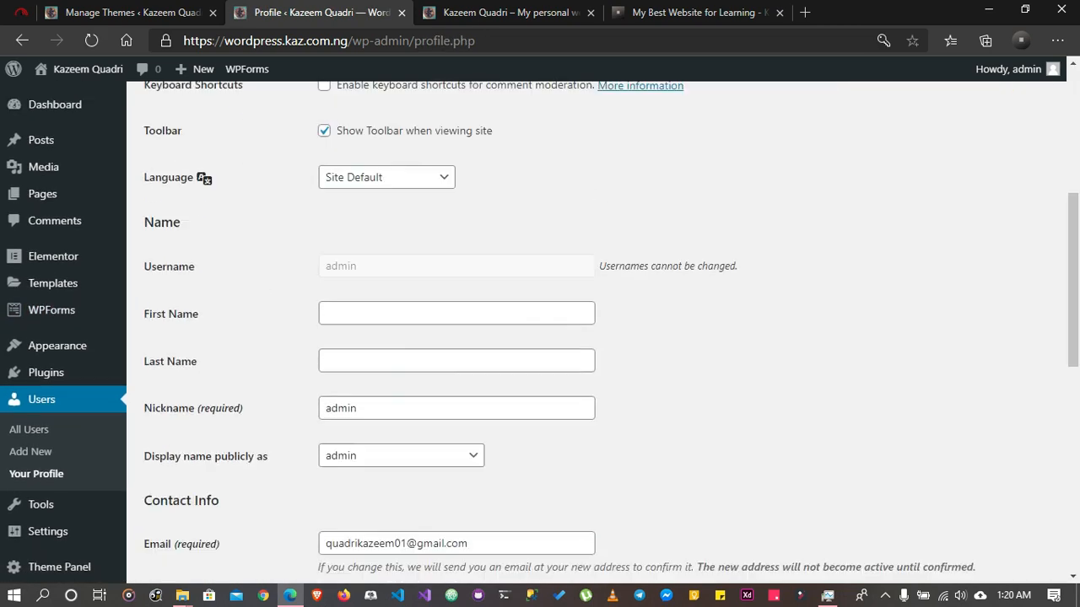
{"action": "scroll", "coordinate": [590, 337], "scroll_direction": "up", "scroll_amount": 5}
{"action": "scroll", "coordinate": [590, 337], "scroll_direction": "down", "scroll_amount": 3}
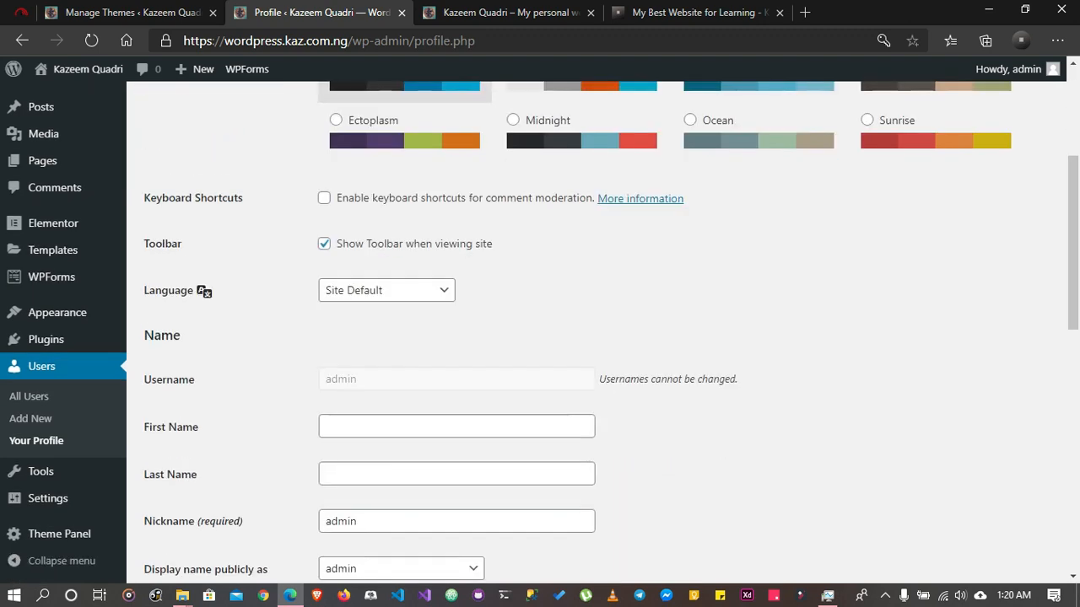
{"action": "scroll", "coordinate": [591, 338], "scroll_direction": "down", "scroll_amount": 3}
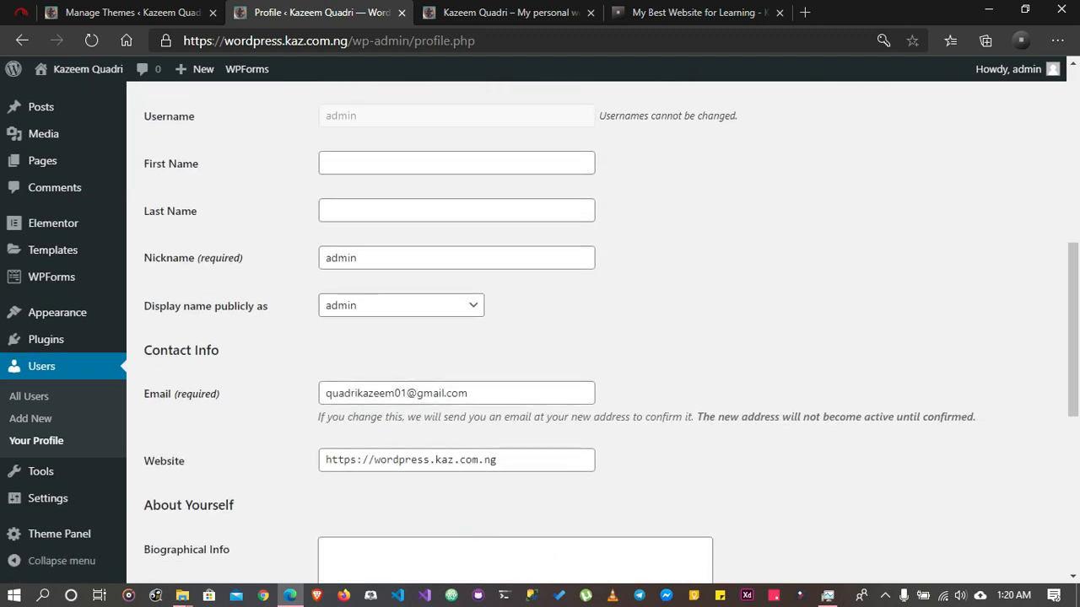
{"action": "left_click", "coordinate": [457, 163]}
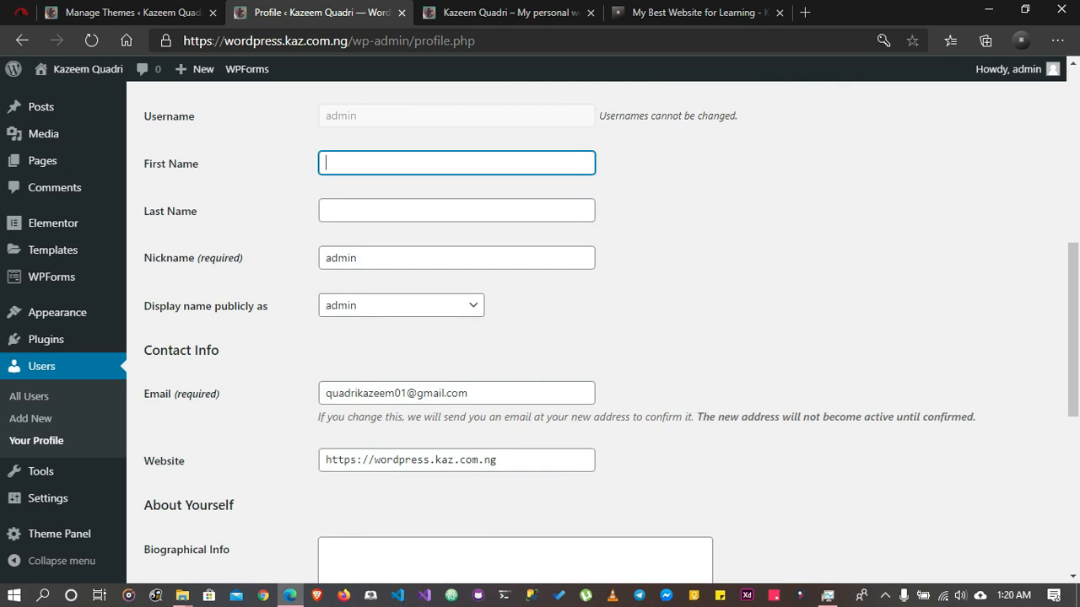
{"action": "key", "text": "Tab"}
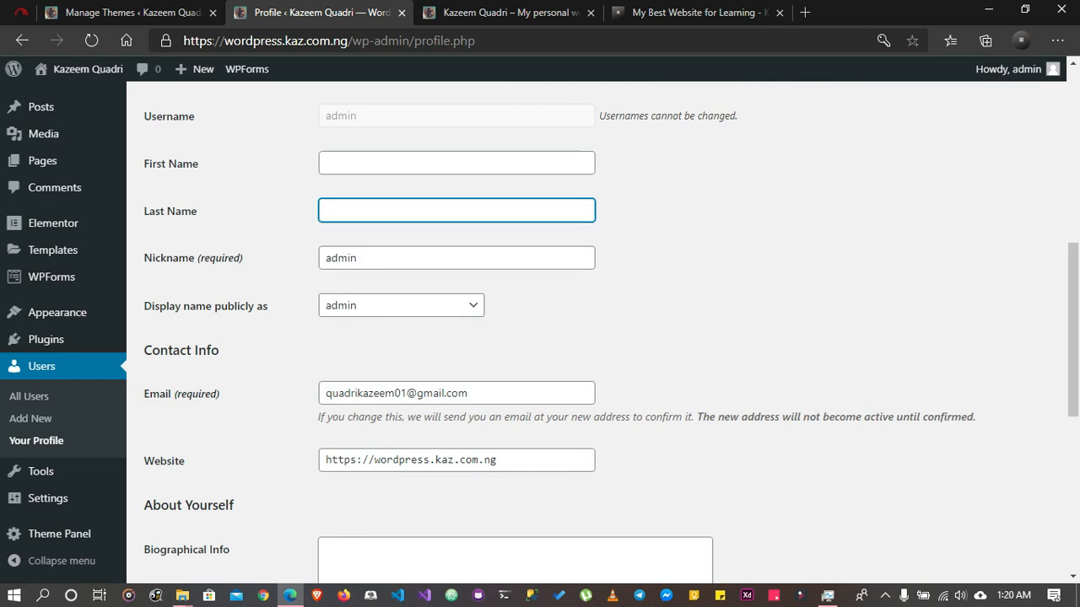
{"action": "scroll", "coordinate": [591, 338], "scroll_direction": "down", "scroll_amount": 3}
{"action": "scroll", "coordinate": [591, 337], "scroll_direction": "down", "scroll_amount": 2}
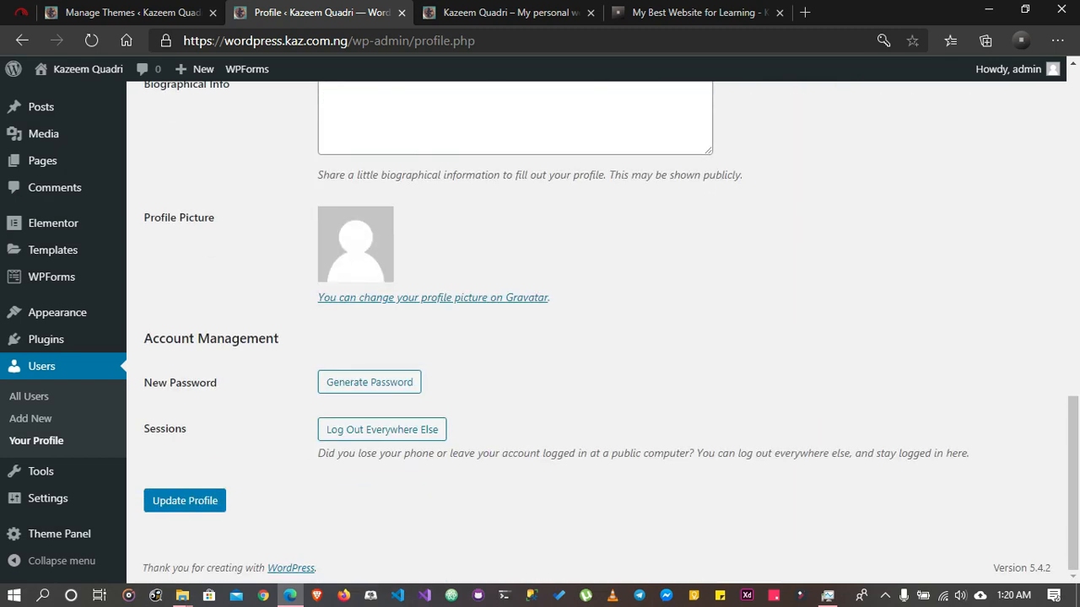
Try the Coffee admin color scheme on the profile page
{"action": "scroll", "coordinate": [591, 337], "scroll_direction": "up", "scroll_amount": 12}
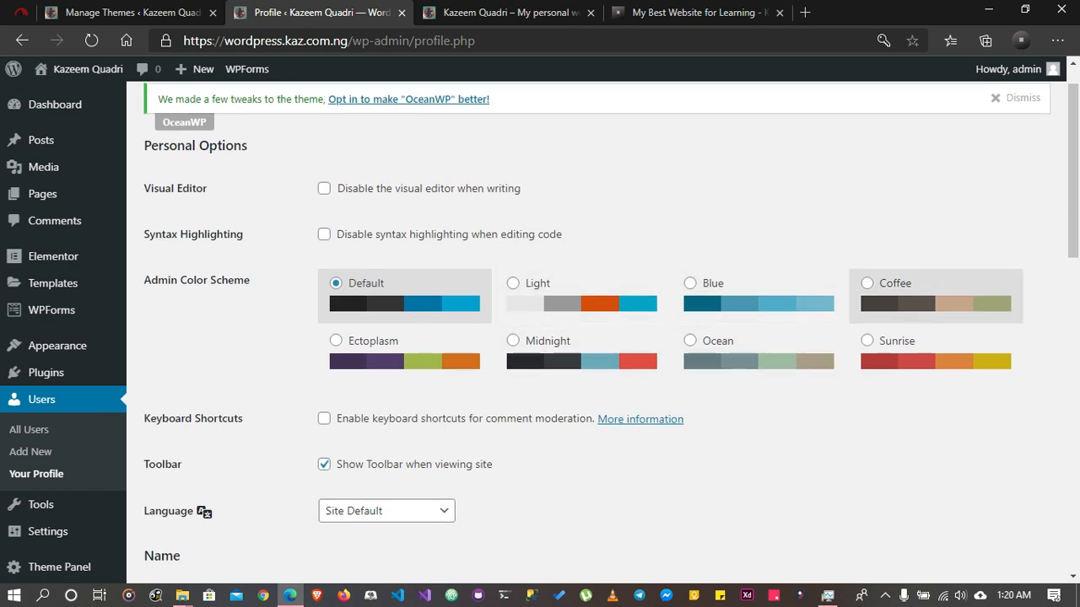
{"action": "left_click", "coordinate": [895, 284]}
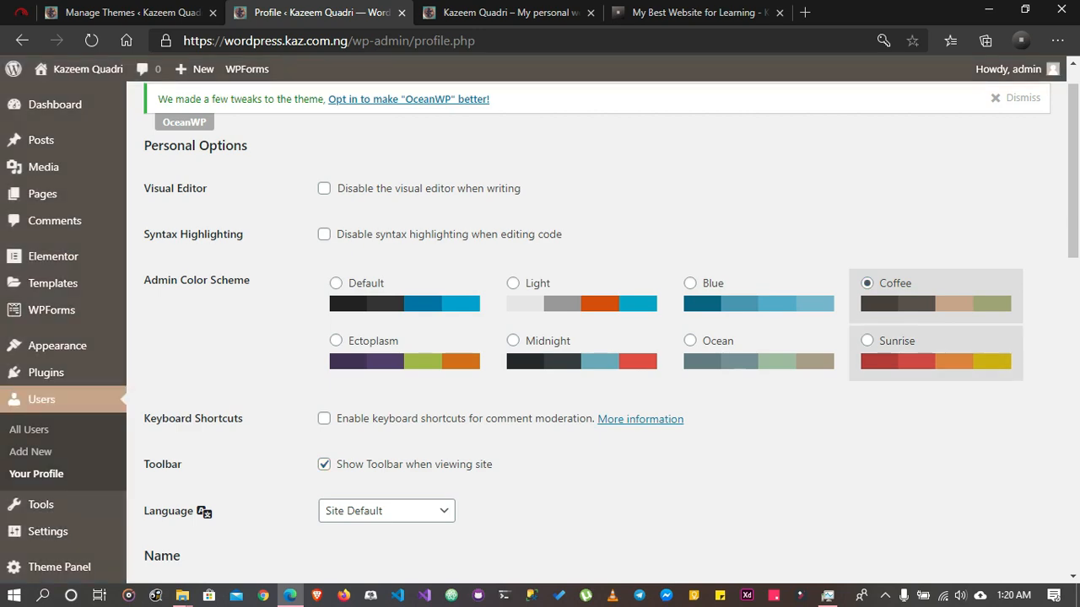
{"action": "scroll", "coordinate": [42, 169], "scroll_direction": "down", "scroll_amount": 6}
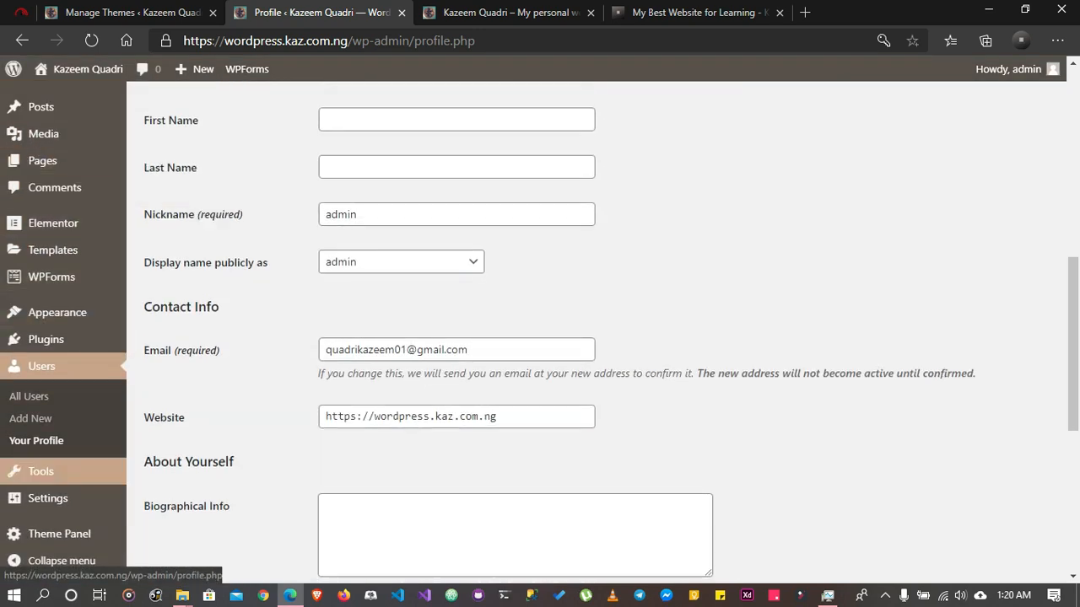
Set the admin color scheme to Midnight and update the profile
{"action": "scroll", "coordinate": [45, 339], "scroll_direction": "up", "scroll_amount": 3}
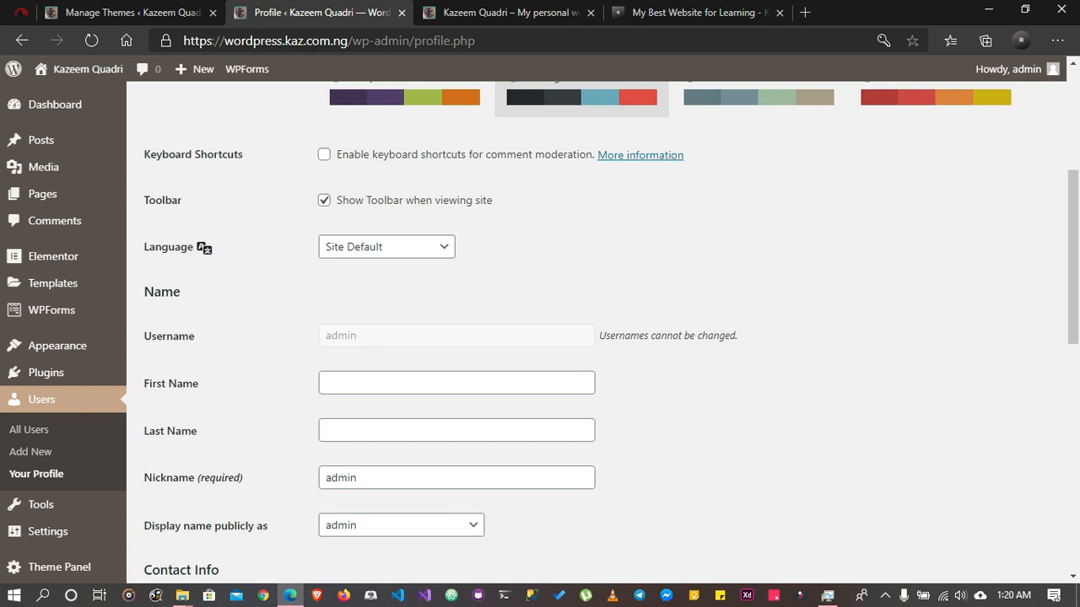
{"action": "scroll", "coordinate": [45, 354], "scroll_direction": "up", "scroll_amount": 1}
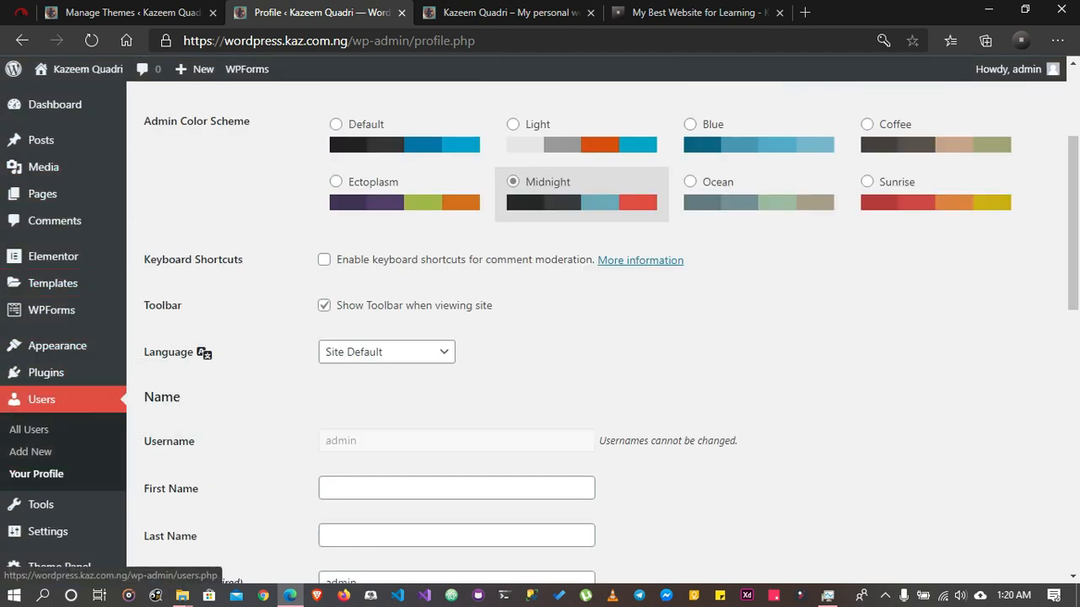
{"action": "mouse_move", "coordinate": [38, 505]}
{"action": "scroll", "coordinate": [59, 567], "scroll_direction": "down", "scroll_amount": 1}
{"action": "scroll", "coordinate": [540, 329], "scroll_direction": "down", "scroll_amount": 9}
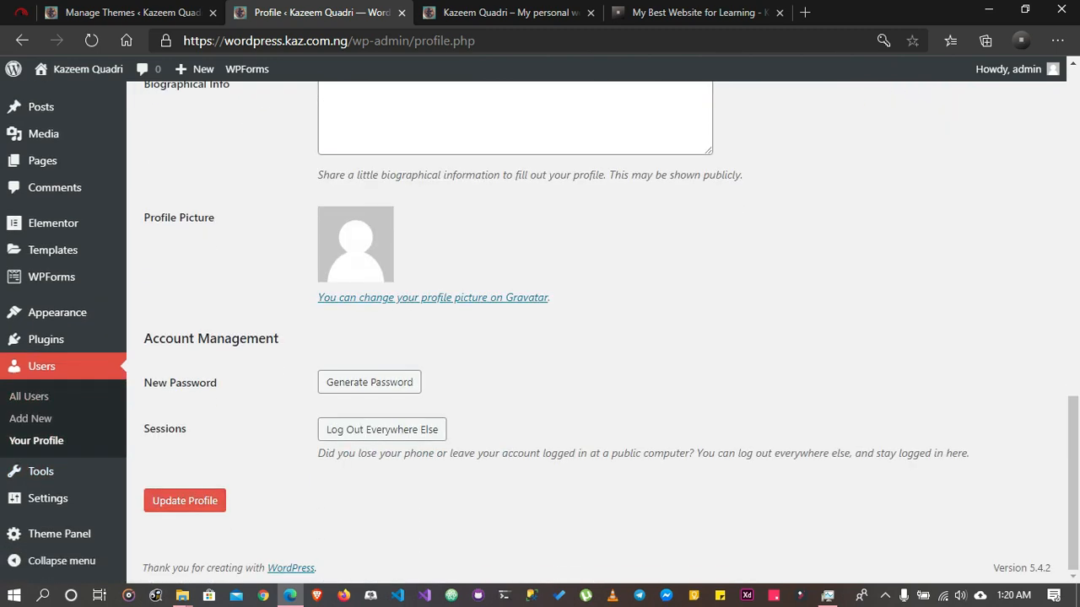
{"action": "left_click", "coordinate": [185, 501]}
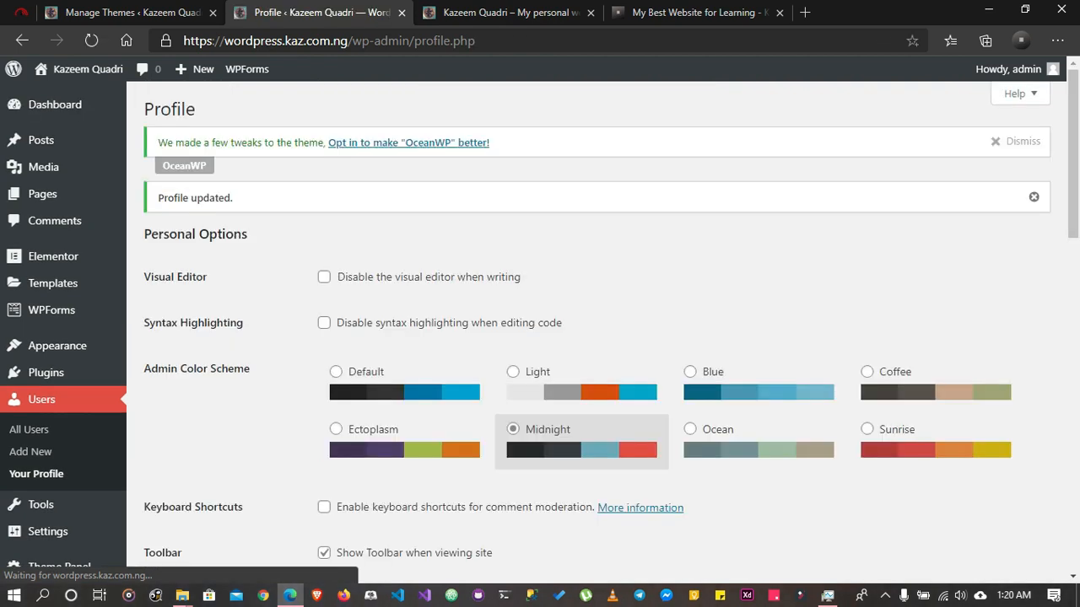
Open the Available Tools page and look over the Categories and Tags Converter and the other tool pages offered
{"action": "scroll", "coordinate": [40, 471], "scroll_direction": "down", "scroll_amount": 4}
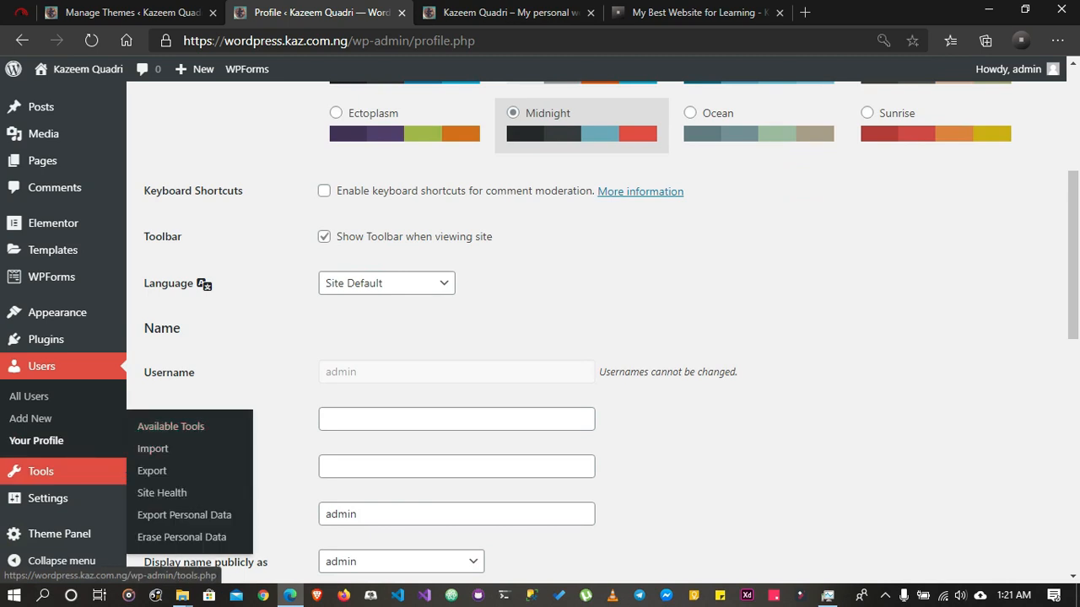
{"action": "left_click", "coordinate": [170, 426]}
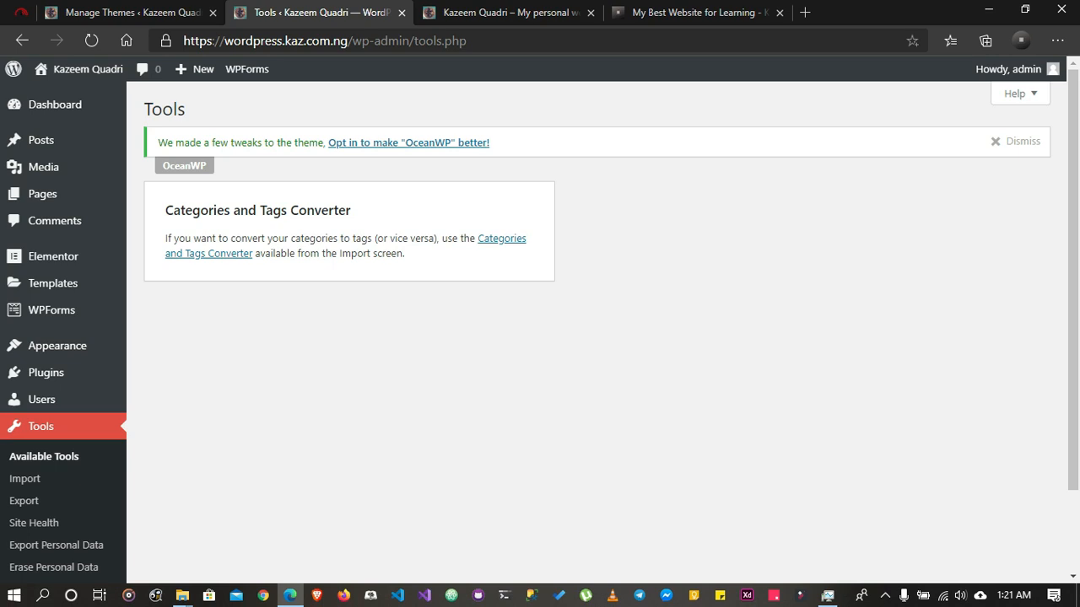
{"action": "scroll", "coordinate": [25, 480], "scroll_direction": "down", "scroll_amount": 2}
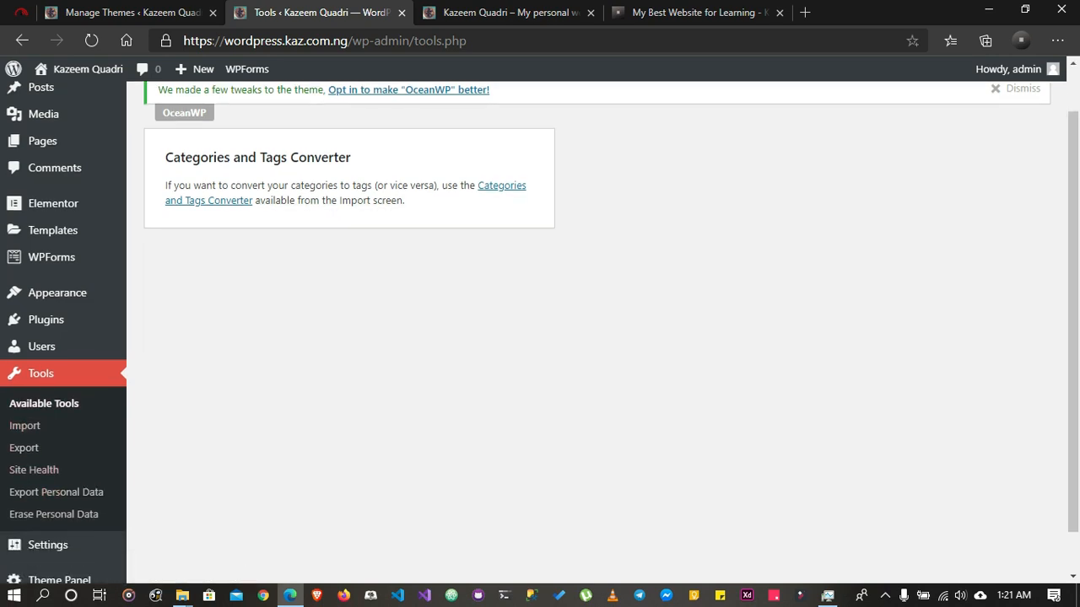
{"action": "scroll", "coordinate": [169, 405], "scroll_direction": "up", "scroll_amount": 2}
{"action": "scroll", "coordinate": [168, 405], "scroll_direction": "down", "scroll_amount": 2}
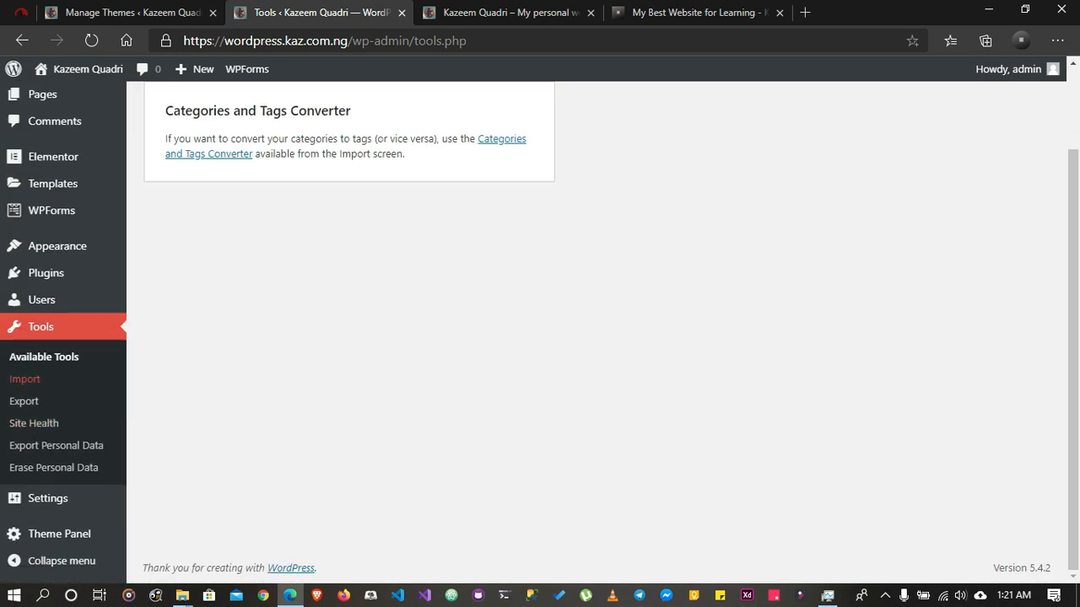
Open the Import page and look through the list of importers from Blogger to WordPress
{"action": "left_click", "coordinate": [25, 379]}
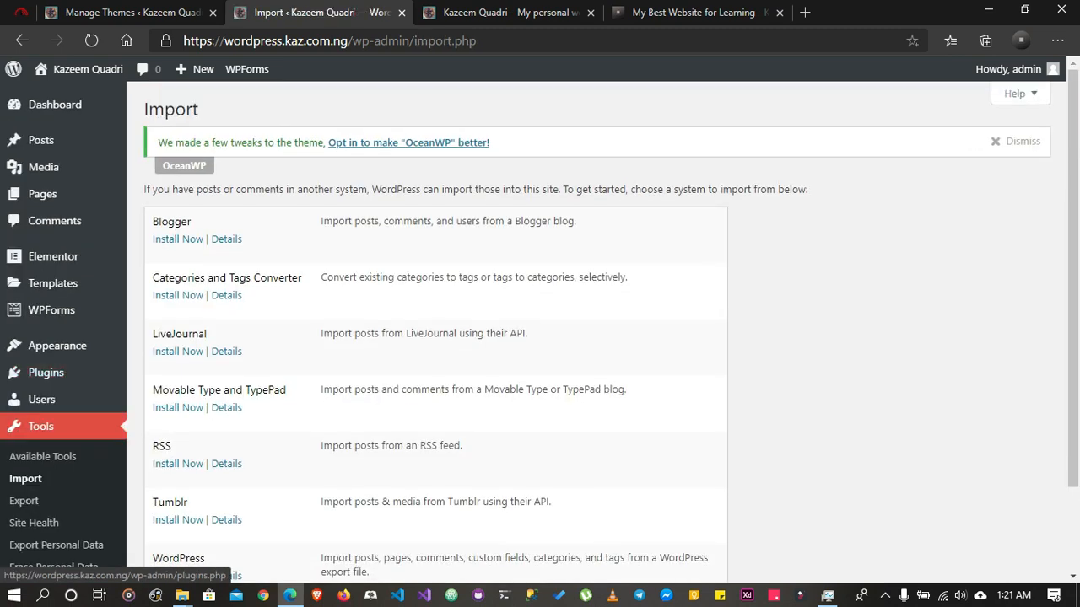
{"action": "scroll", "coordinate": [435, 338], "scroll_direction": "down", "scroll_amount": 1}
{"action": "scroll", "coordinate": [436, 338], "scroll_direction": "down", "scroll_amount": 1}
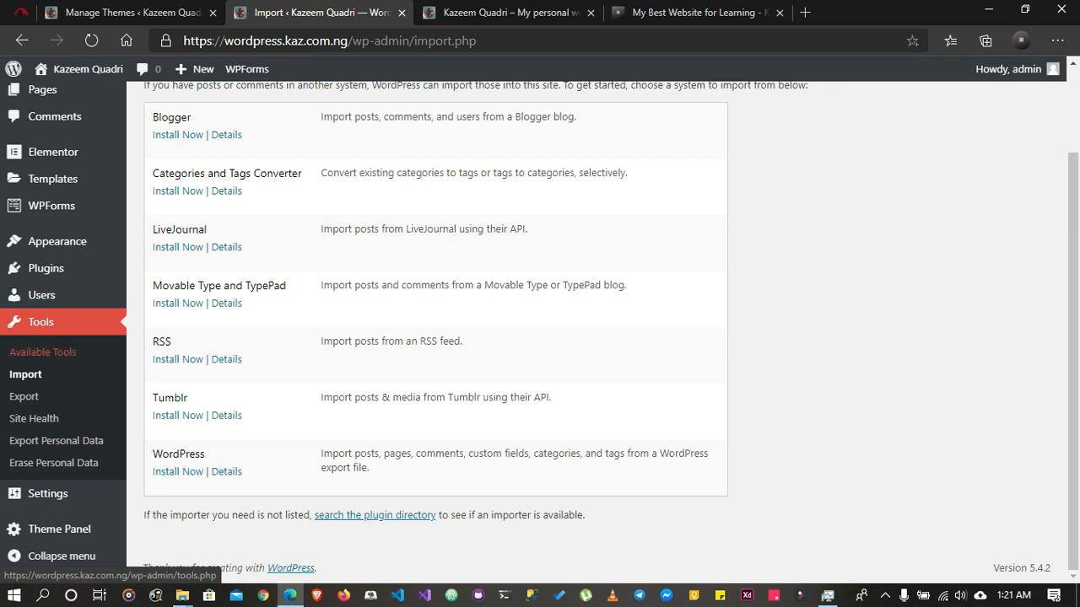
Open the site's General Settings page
{"action": "mouse_move", "coordinate": [48, 493]}
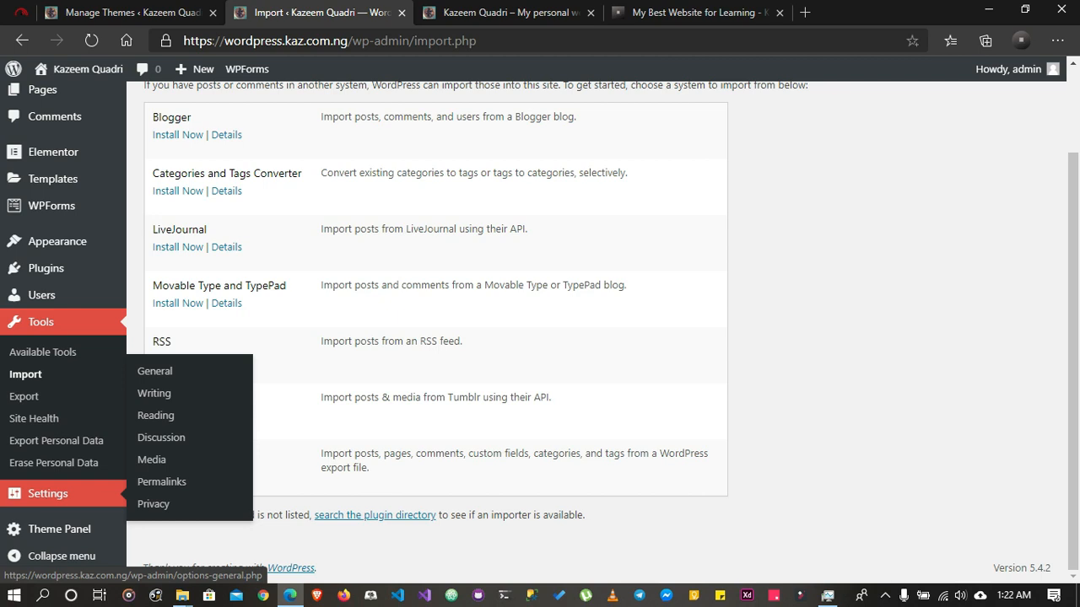
{"action": "left_click", "coordinate": [155, 371]}
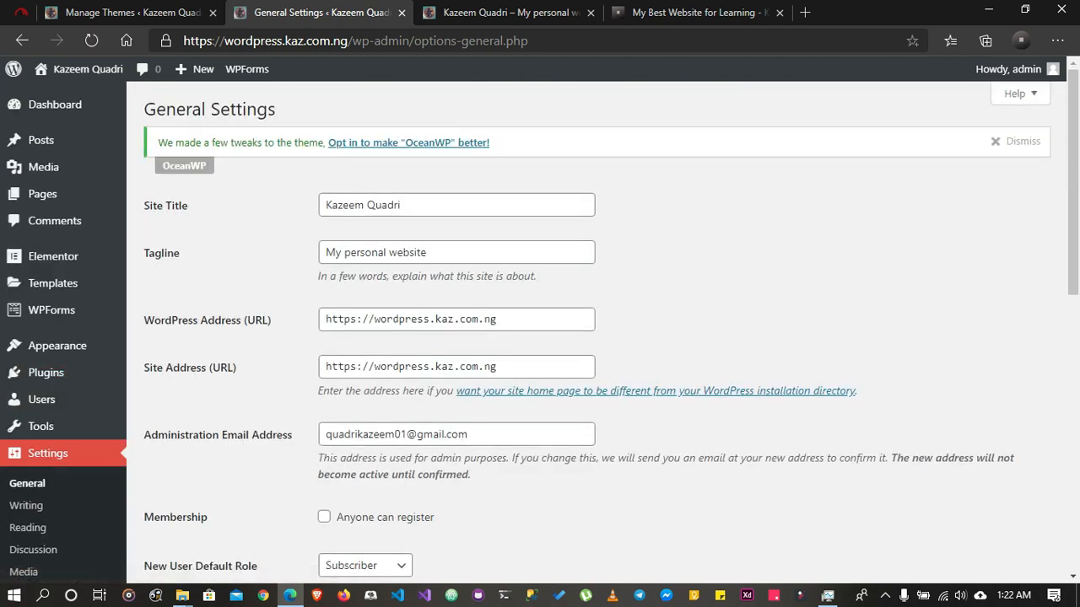
Look over the General Settings fields for site title, tagline, WordPress address and site address
{"action": "scroll", "coordinate": [34, 422], "scroll_direction": "down", "scroll_amount": 2}
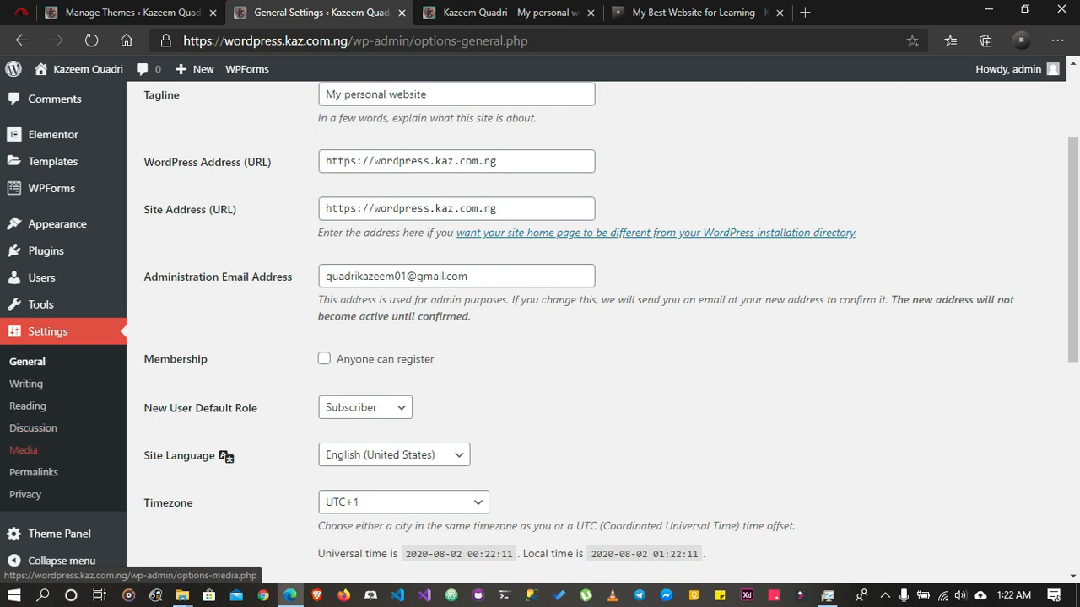
{"action": "scroll", "coordinate": [600, 234], "scroll_direction": "up", "scroll_amount": 1}
{"action": "scroll", "coordinate": [600, 332], "scroll_direction": "up", "scroll_amount": 1}
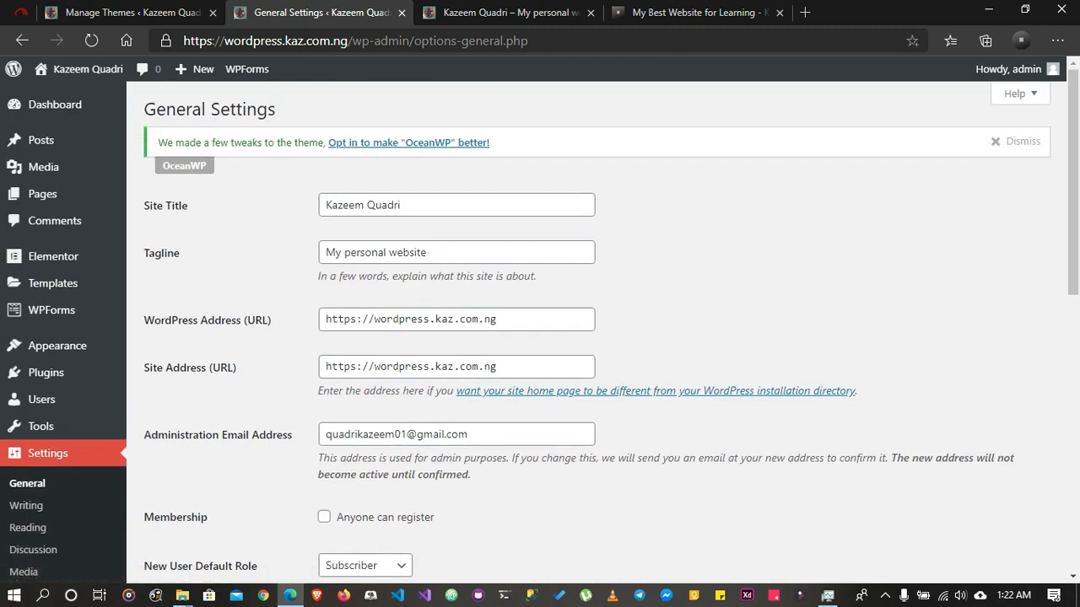
{"action": "scroll", "coordinate": [601, 331], "scroll_direction": "down", "scroll_amount": 3}
{"action": "scroll", "coordinate": [601, 332], "scroll_direction": "up", "scroll_amount": 3}
{"action": "left_click_drag", "start_coordinate": [405, 205], "coordinate": [317, 208]}
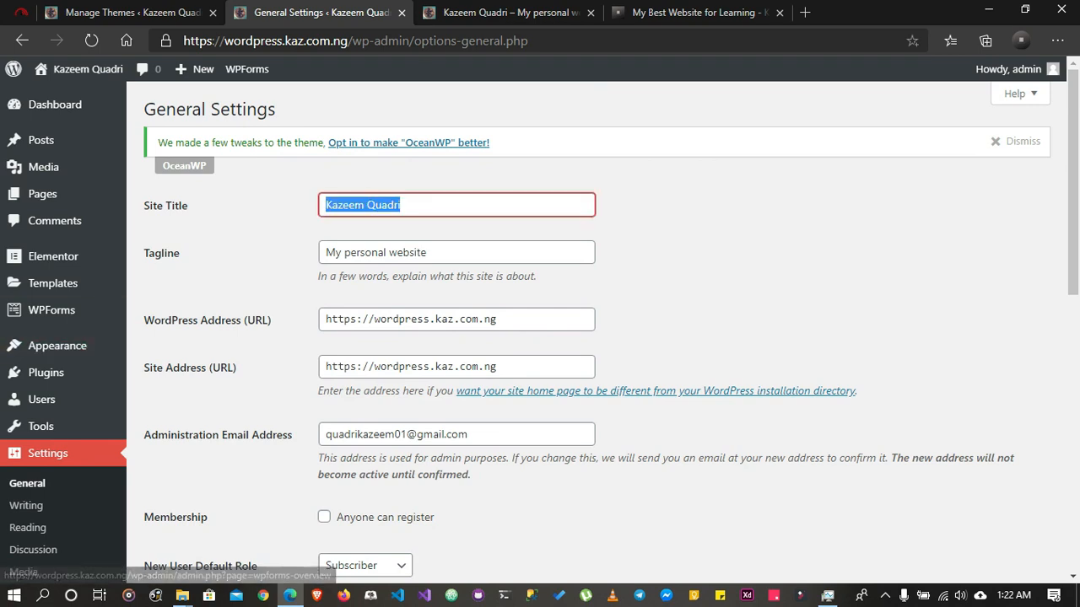
{"action": "left_click_drag", "start_coordinate": [326, 252], "coordinate": [427, 253]}
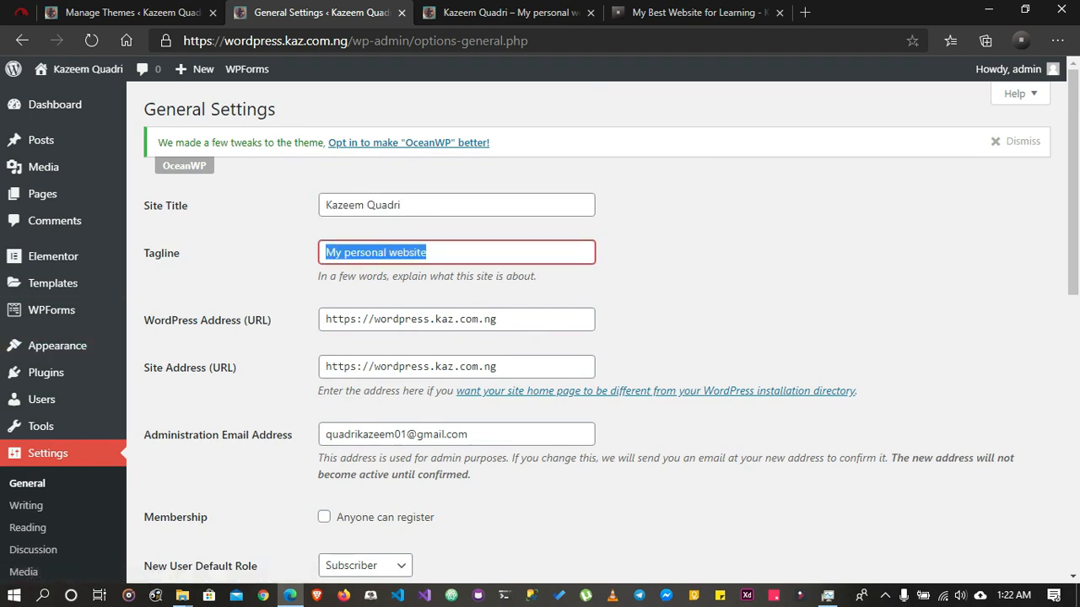
{"action": "left_click", "coordinate": [675, 257]}
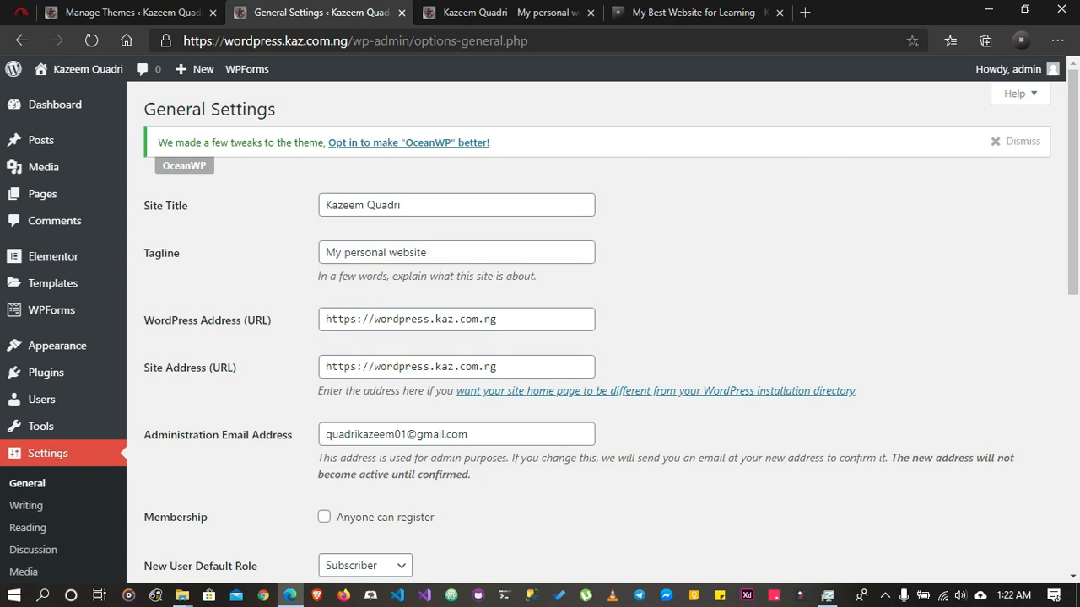
{"action": "left_click_drag", "start_coordinate": [325, 319], "coordinate": [498, 319]}
{"action": "left_click_drag", "start_coordinate": [500, 366], "coordinate": [306, 256]}
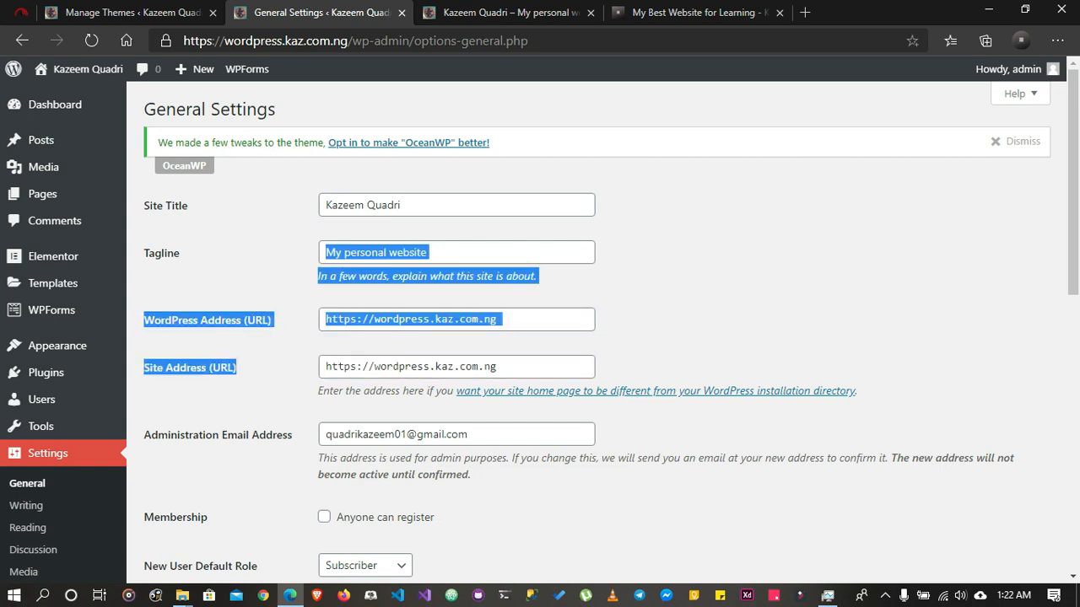
{"action": "left_click", "coordinate": [302, 279]}
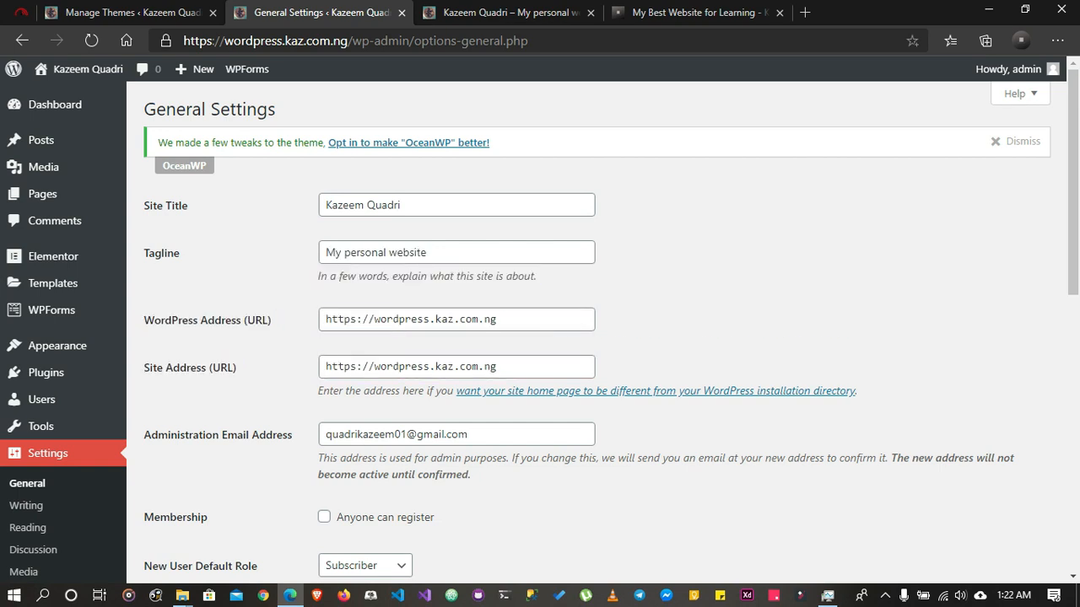
Try changing the site title to "Youtube" and undo the edit
{"action": "left_click", "coordinate": [403, 205]}
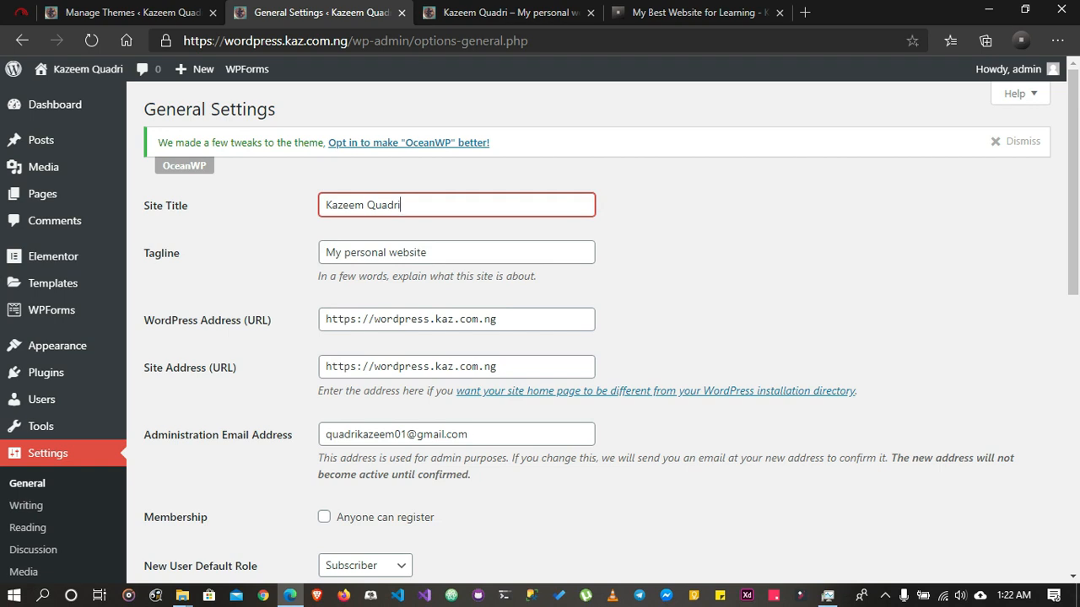
{"action": "key", "text": "ctrl+a"}
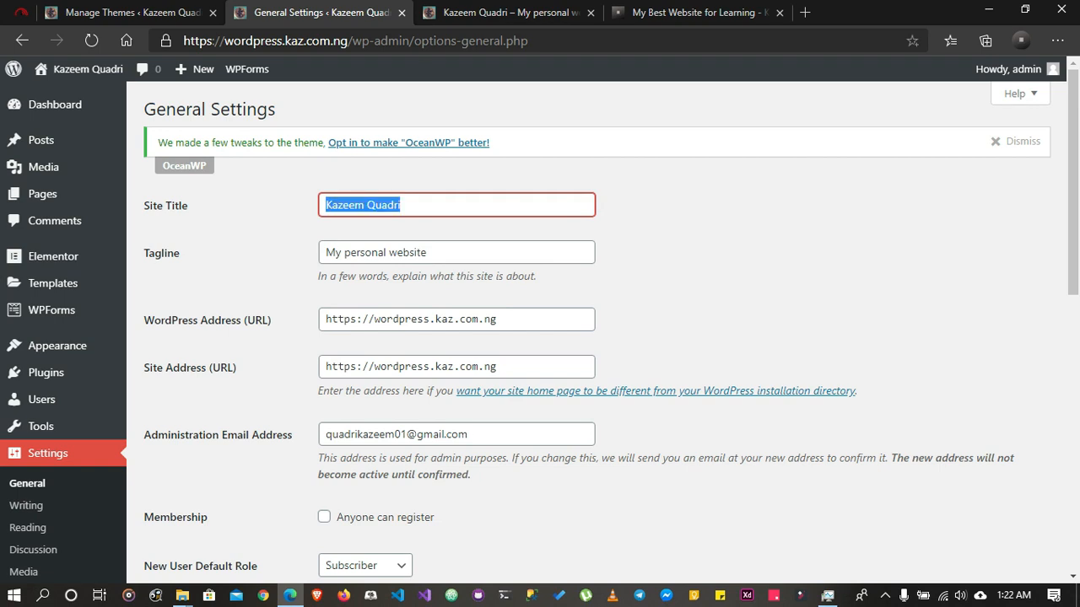
{"action": "type", "text": "Youtube"}
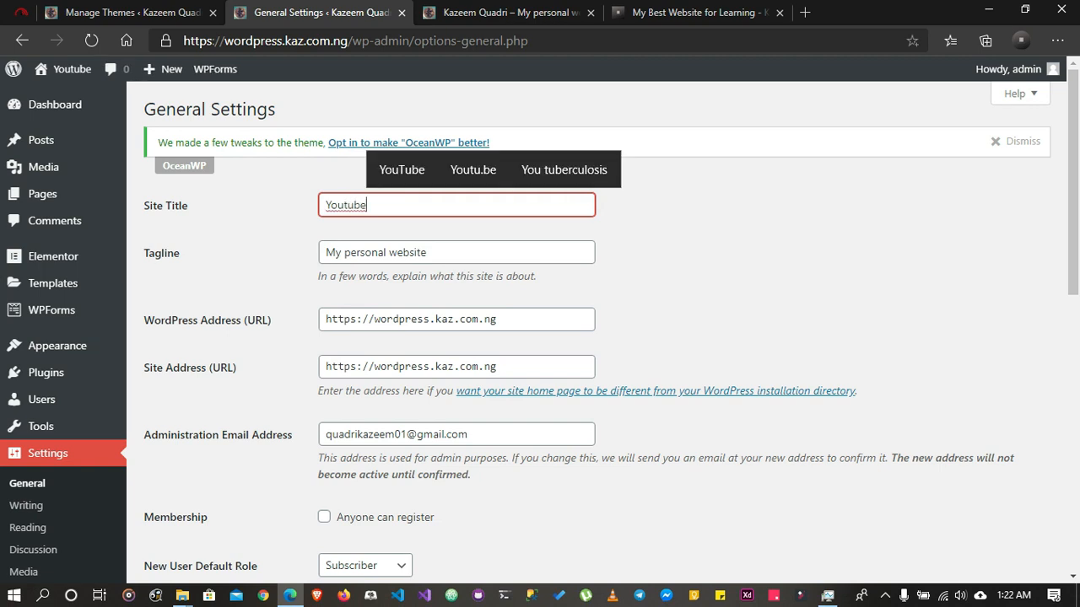
{"action": "key", "text": "BackSpace"}
{"action": "key", "text": "BackSpace"}
{"action": "key", "text": "BackSpace"}
{"action": "key", "text": "BackSpace"}
{"action": "key", "text": "BackSpace"}
{"action": "key", "text": "BackSpace"}
{"action": "key", "text": "ctrl+z"}
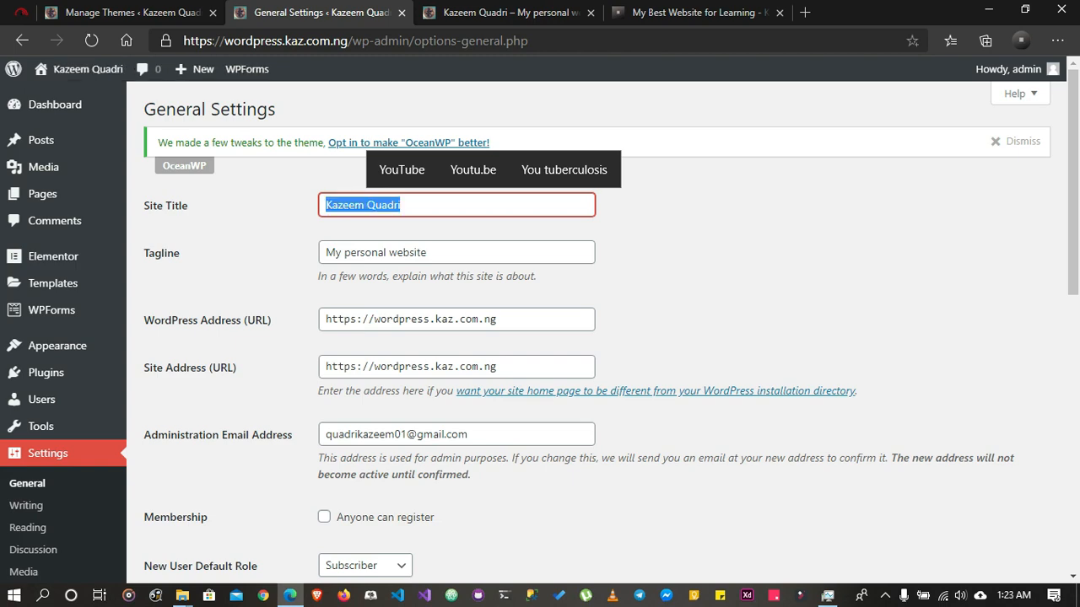
Enable the membership option that lets anyone register and view the available default roles for new users
{"action": "scroll", "coordinate": [540, 329], "scroll_direction": "down", "scroll_amount": 2}
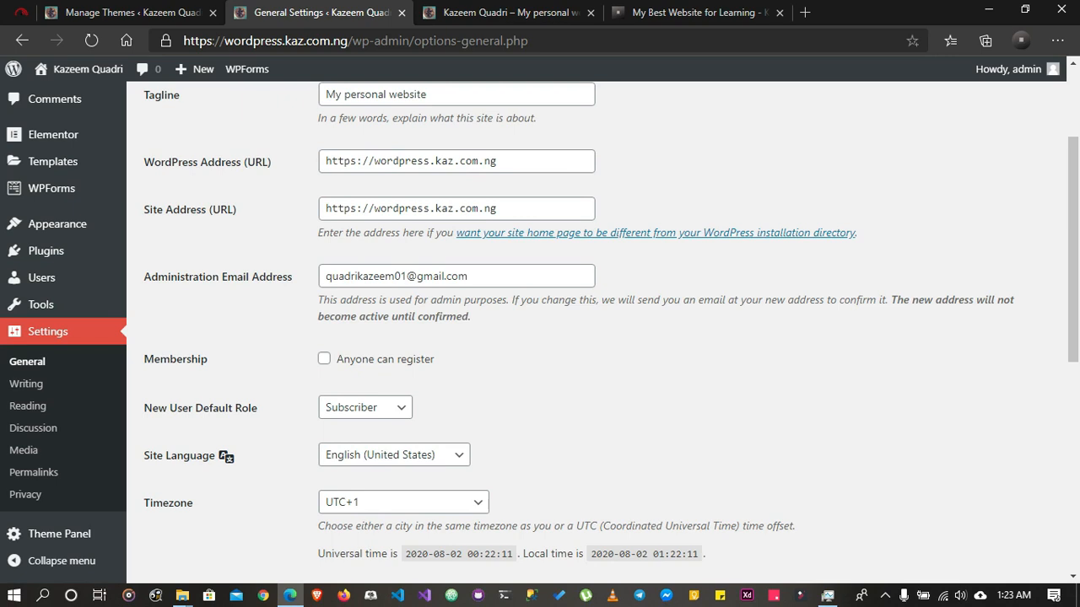
{"action": "triple_click", "coordinate": [404, 277]}
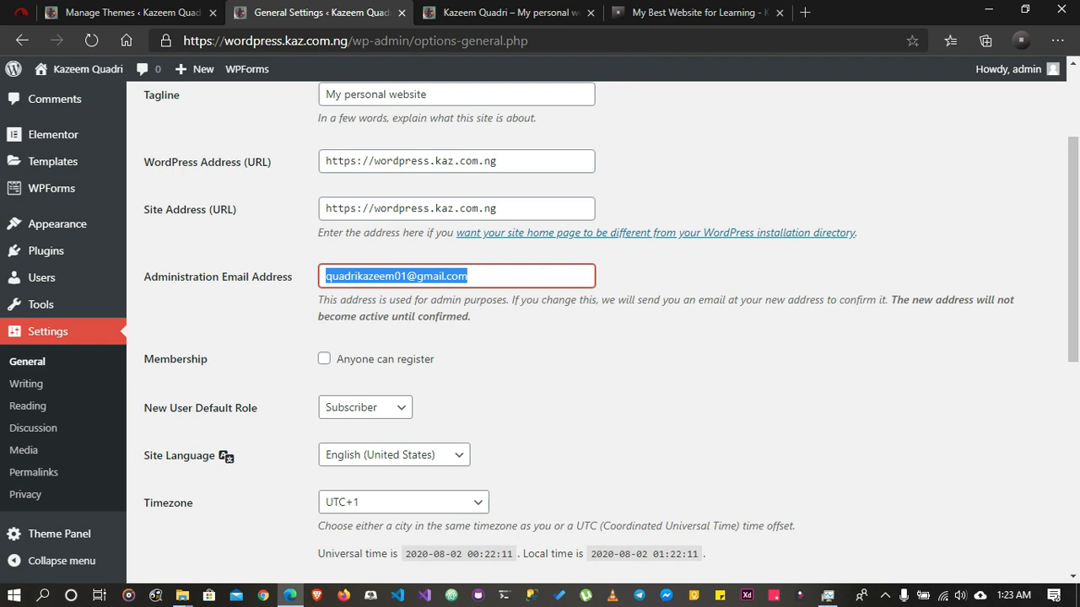
{"action": "key", "text": "Tab"}
{"action": "key", "text": "space"}
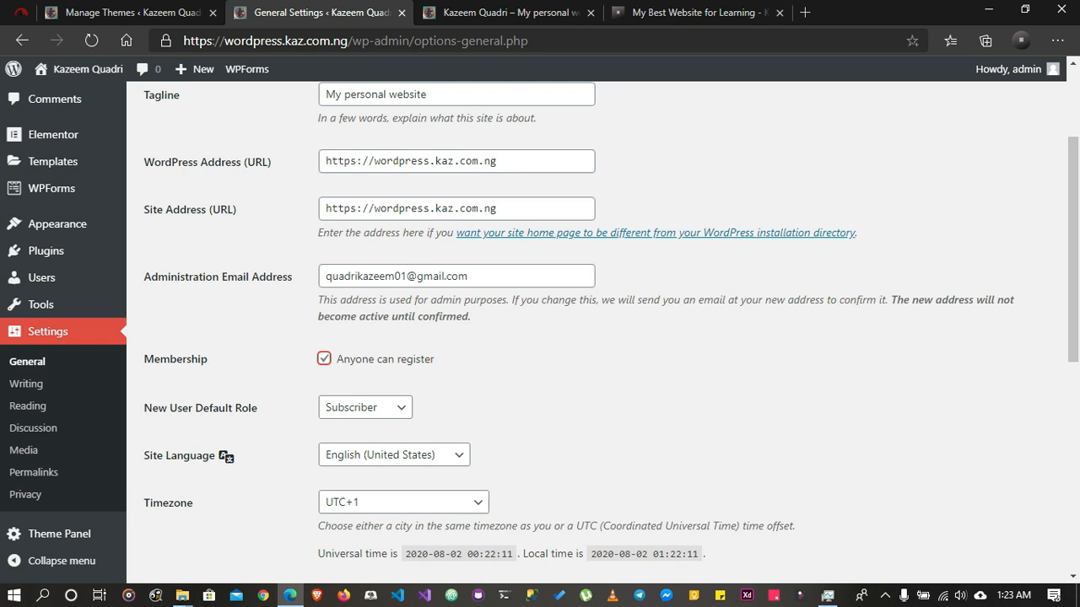
{"action": "left_click", "coordinate": [366, 407]}
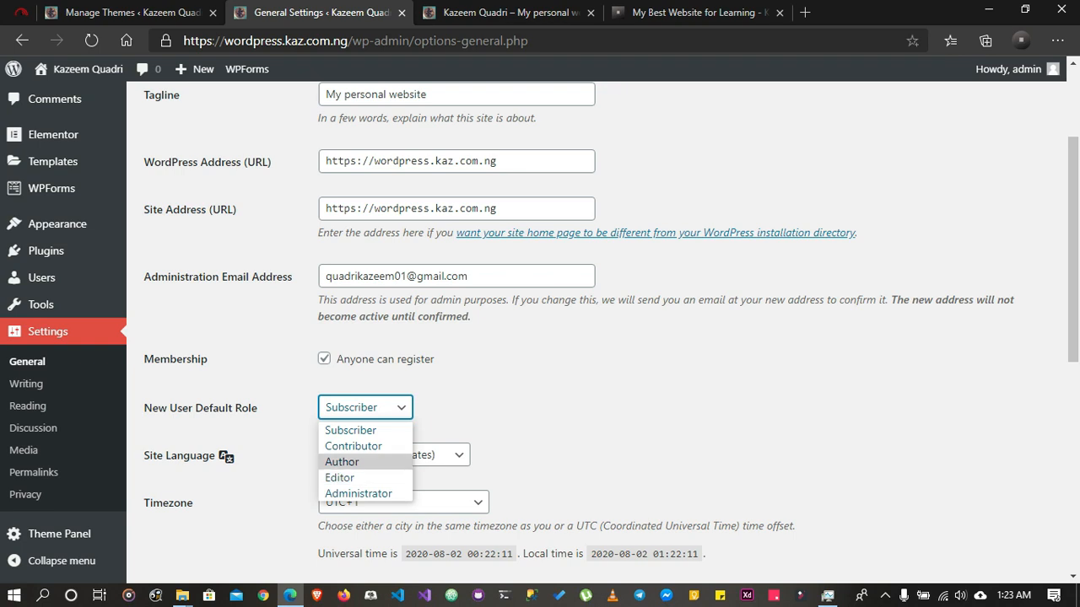
{"action": "key", "text": "Escape"}
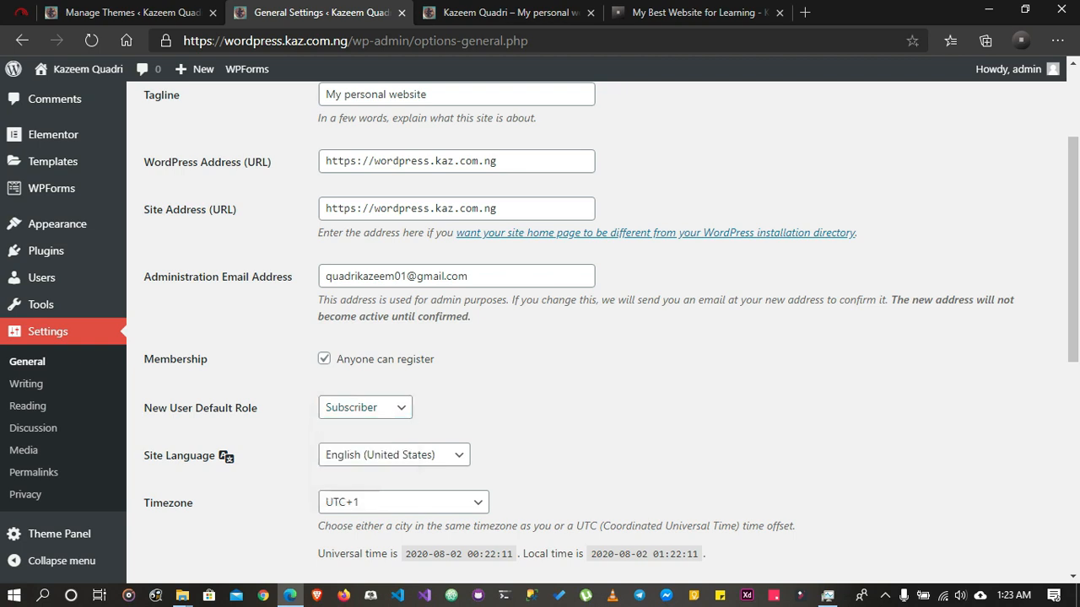
Look through the available site languages and the UTC offsets offered for the timezone
{"action": "scroll", "coordinate": [590, 337], "scroll_direction": "down", "scroll_amount": 2}
{"action": "left_click", "coordinate": [394, 296]}
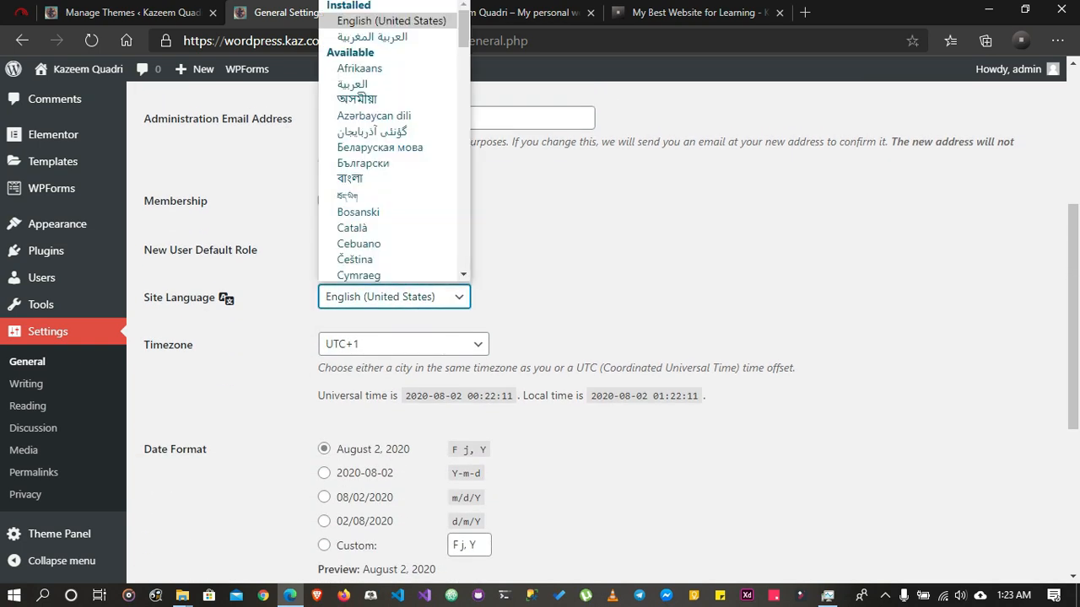
{"action": "scroll", "coordinate": [388, 143], "scroll_direction": "down", "scroll_amount": 3}
{"action": "scroll", "coordinate": [388, 143], "scroll_direction": "down", "scroll_amount": 5}
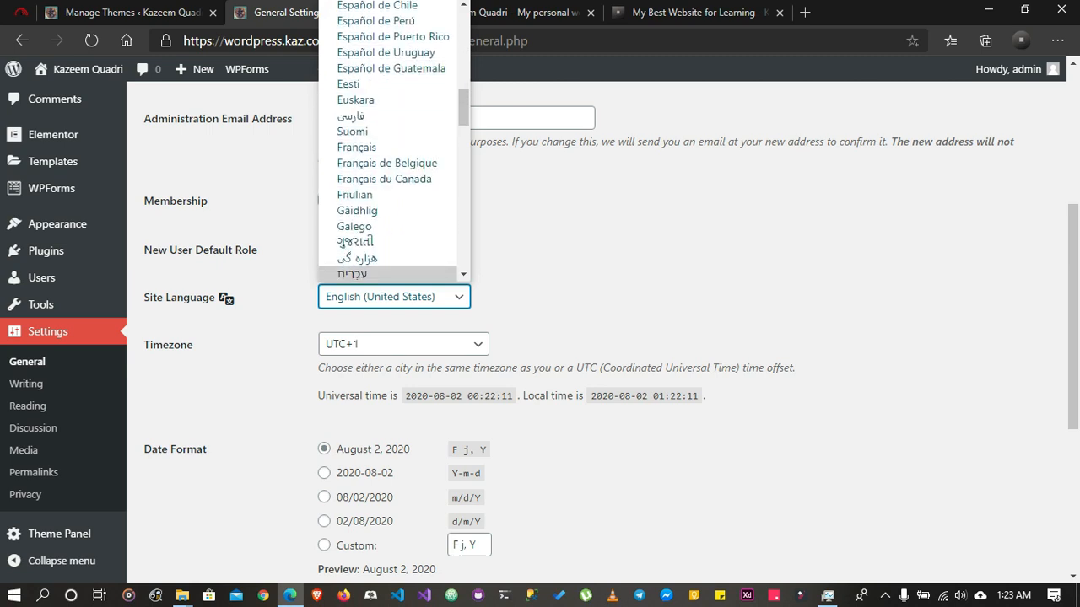
{"action": "left_click", "coordinate": [394, 296]}
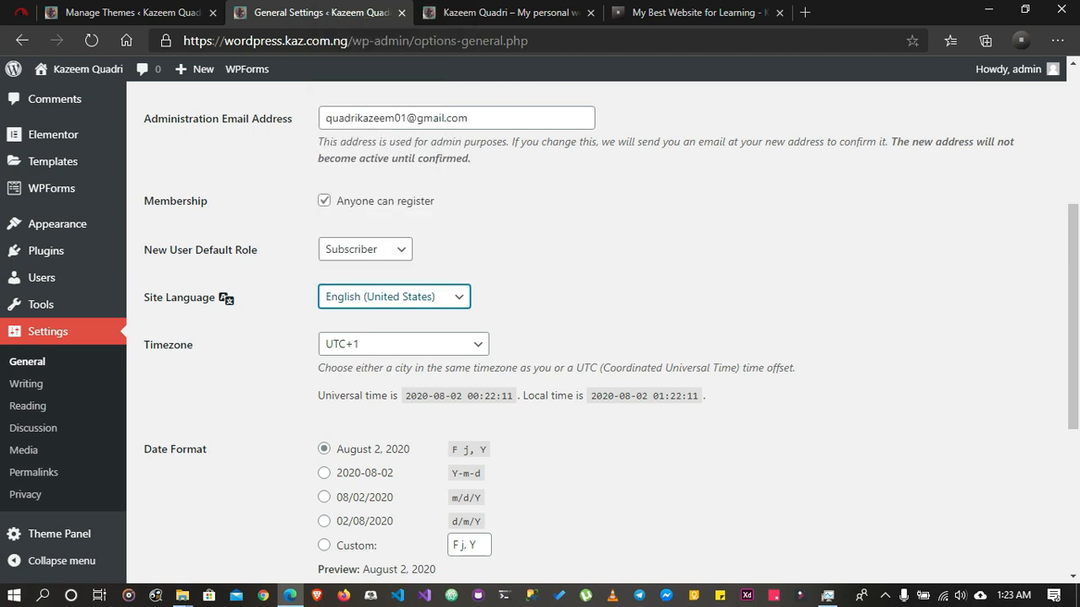
{"action": "left_click", "coordinate": [404, 345]}
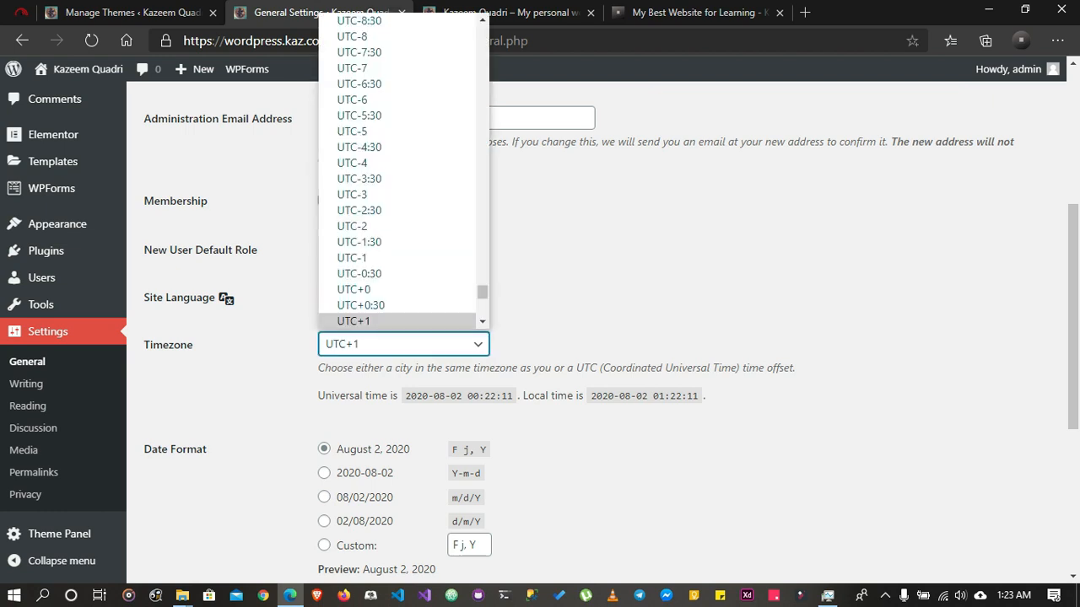
{"action": "scroll", "coordinate": [397, 253], "scroll_direction": "down", "scroll_amount": 3}
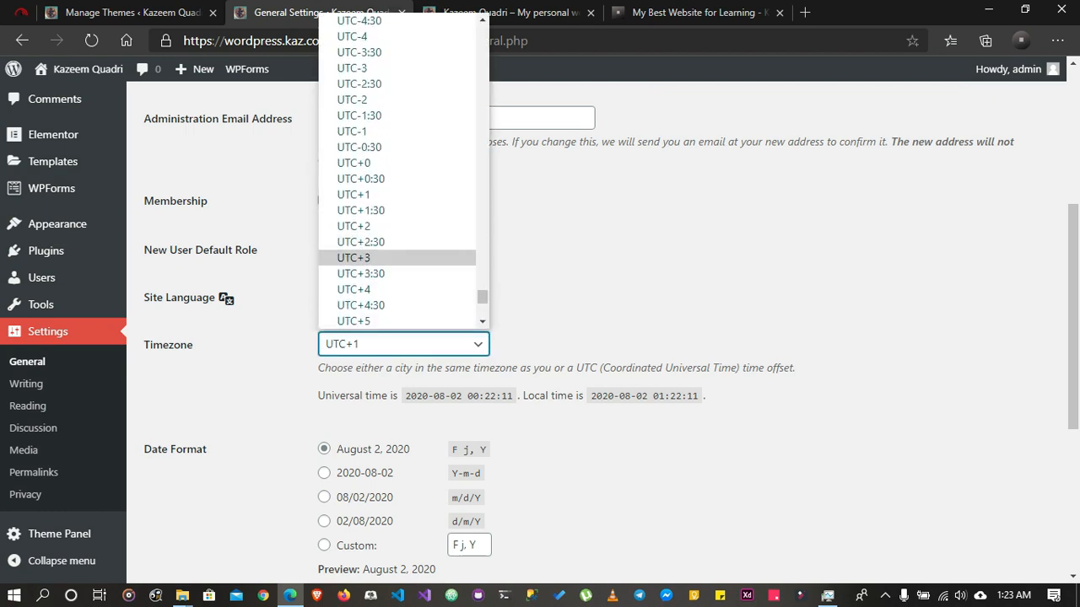
{"action": "left_click", "coordinate": [590, 278]}
Review the date and time format options and the day choices for the start of the week
{"action": "scroll", "coordinate": [590, 295], "scroll_direction": "down", "scroll_amount": 3}
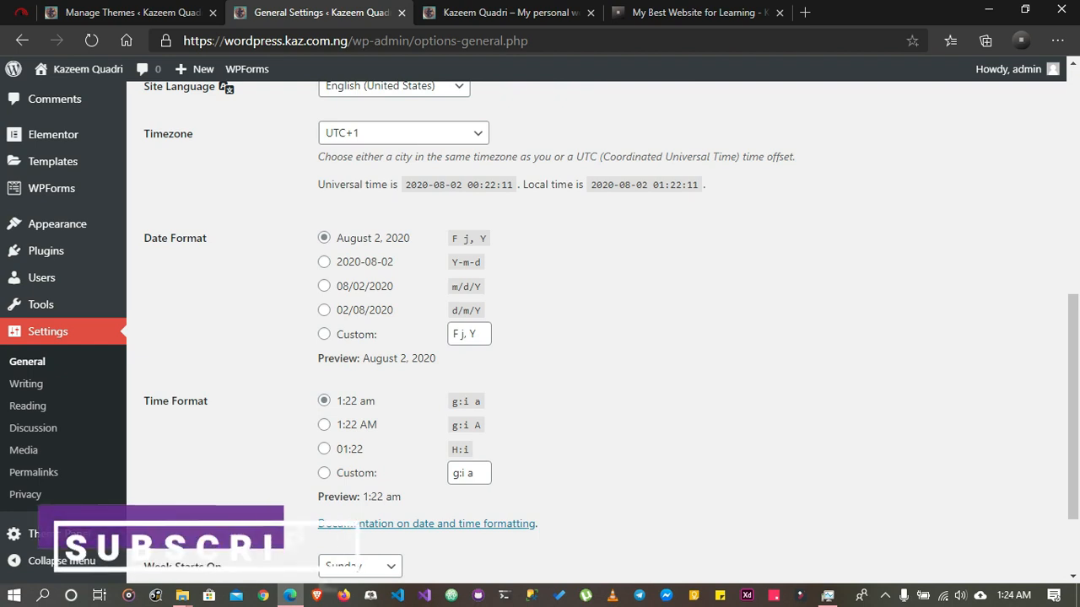
{"action": "scroll", "coordinate": [591, 338], "scroll_direction": "down", "scroll_amount": 2}
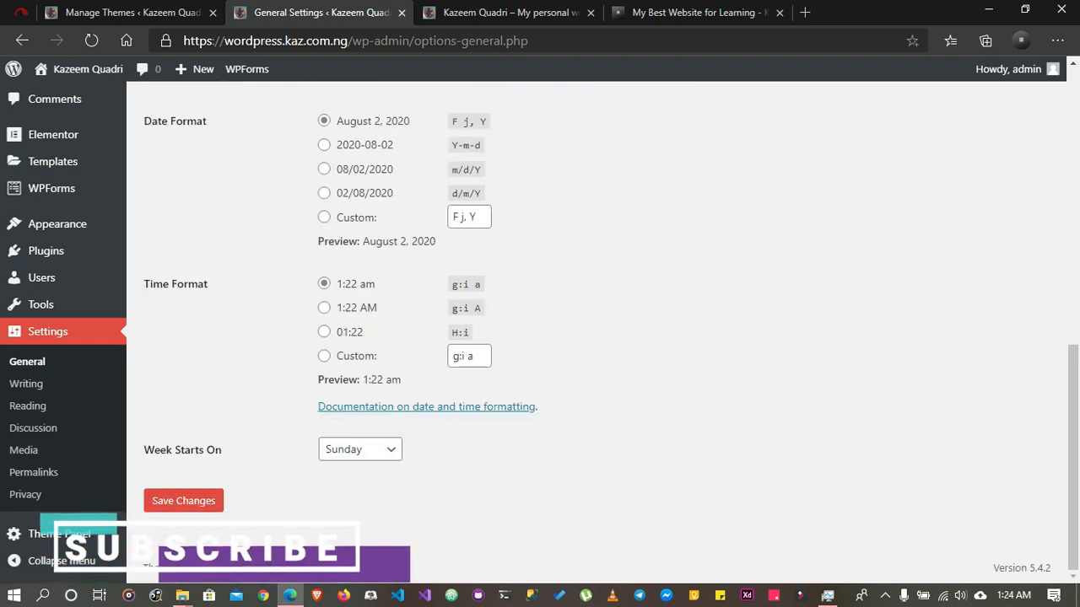
{"action": "left_click", "coordinate": [361, 450]}
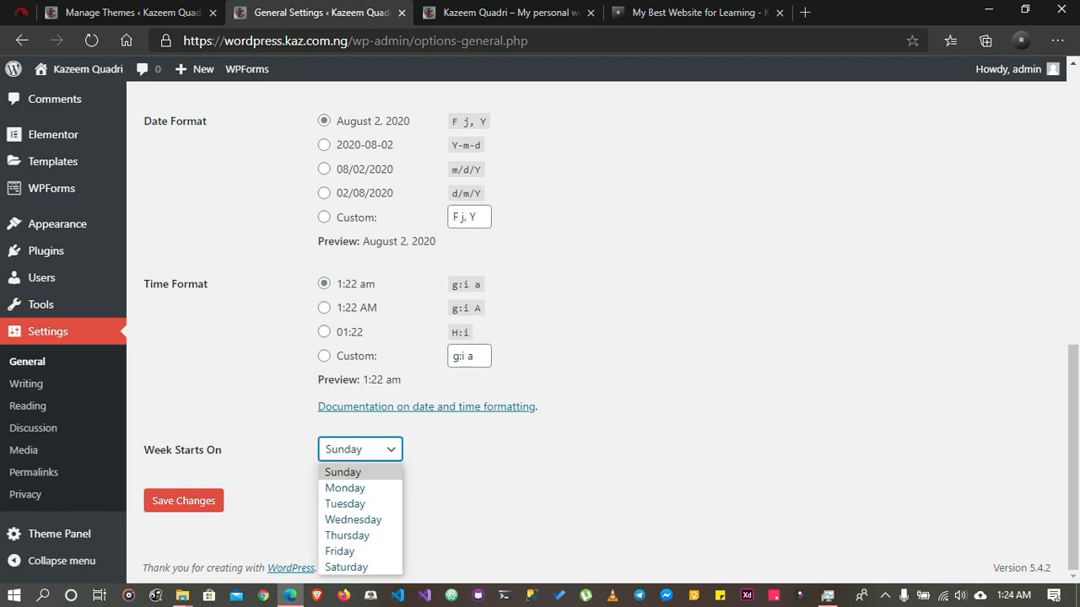
{"action": "left_click", "coordinate": [360, 449]}
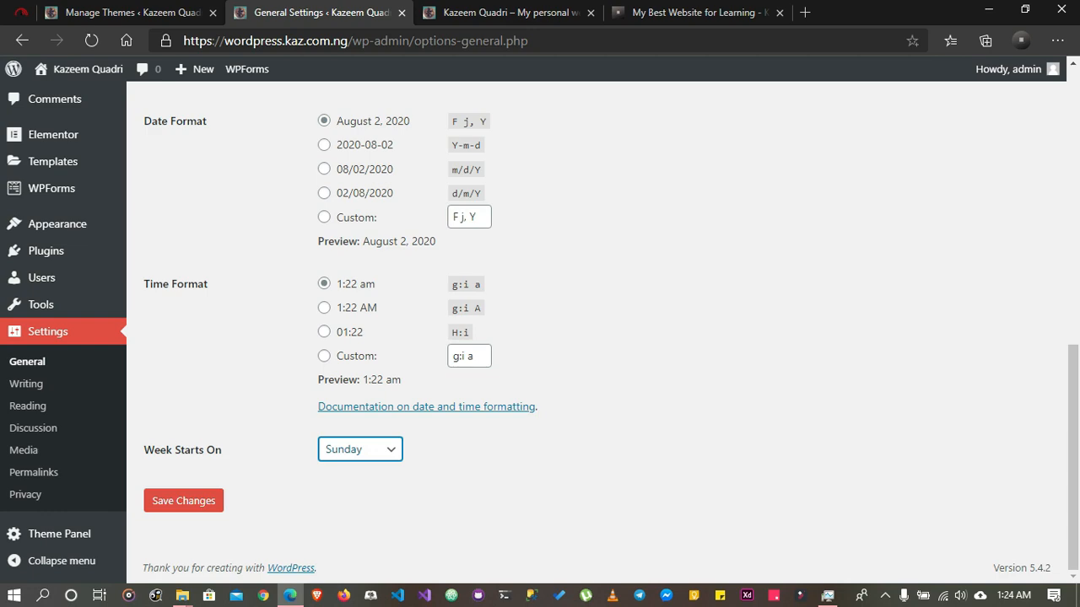
{"action": "scroll", "coordinate": [540, 333], "scroll_direction": "up", "scroll_amount": 8}
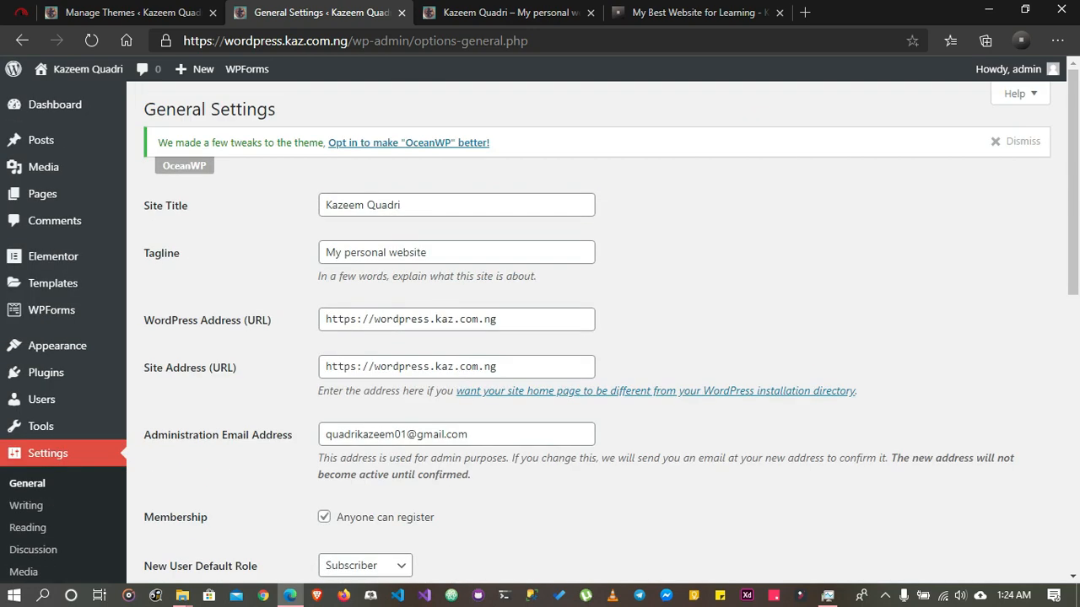
{"action": "scroll", "coordinate": [540, 333], "scroll_direction": "down", "scroll_amount": 8}
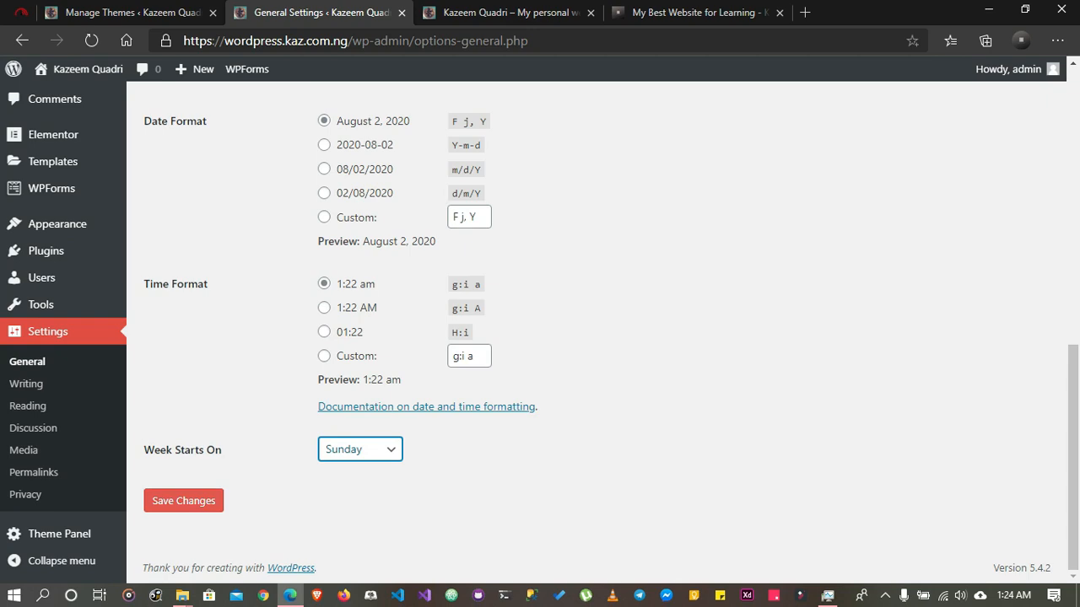
{"action": "scroll", "coordinate": [540, 332], "scroll_direction": "up", "scroll_amount": 8}
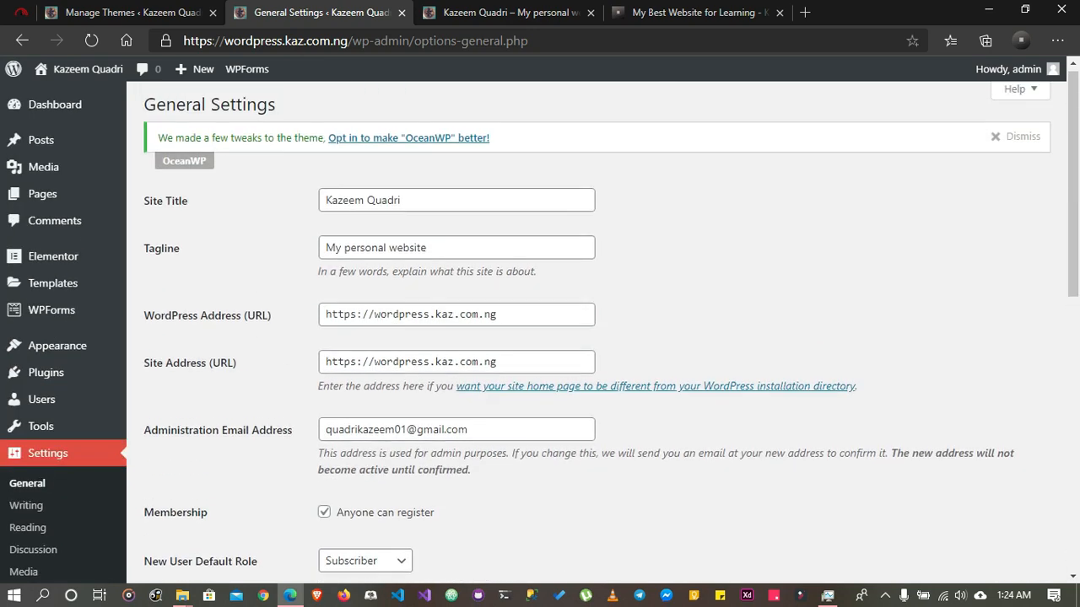
Open the Writing Settings page and look over its post, email and update service options
{"action": "scroll", "coordinate": [540, 333], "scroll_direction": "down", "scroll_amount": 3}
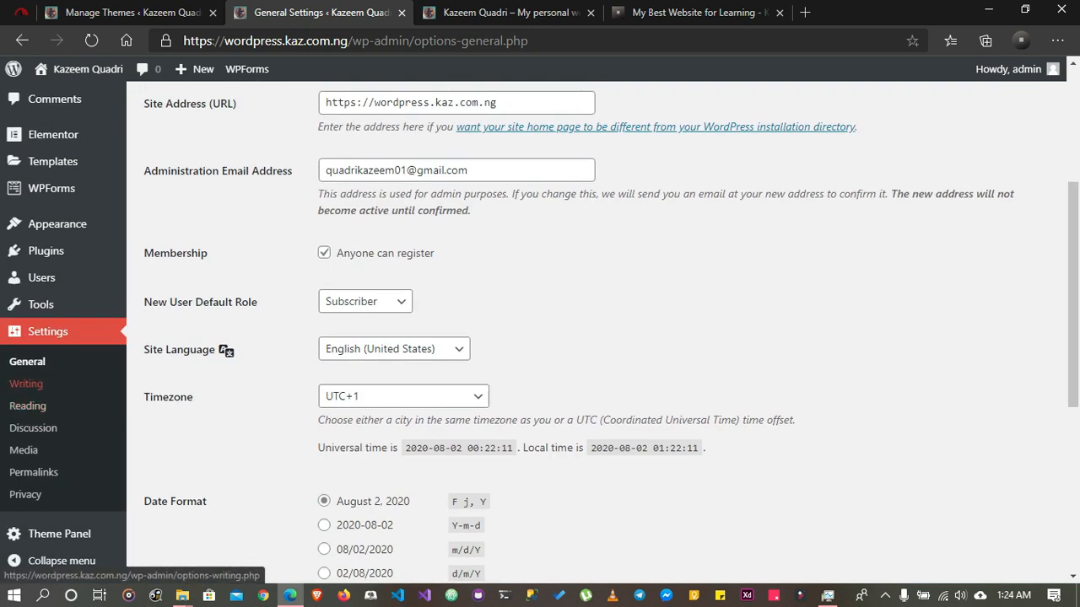
{"action": "left_click", "coordinate": [27, 384]}
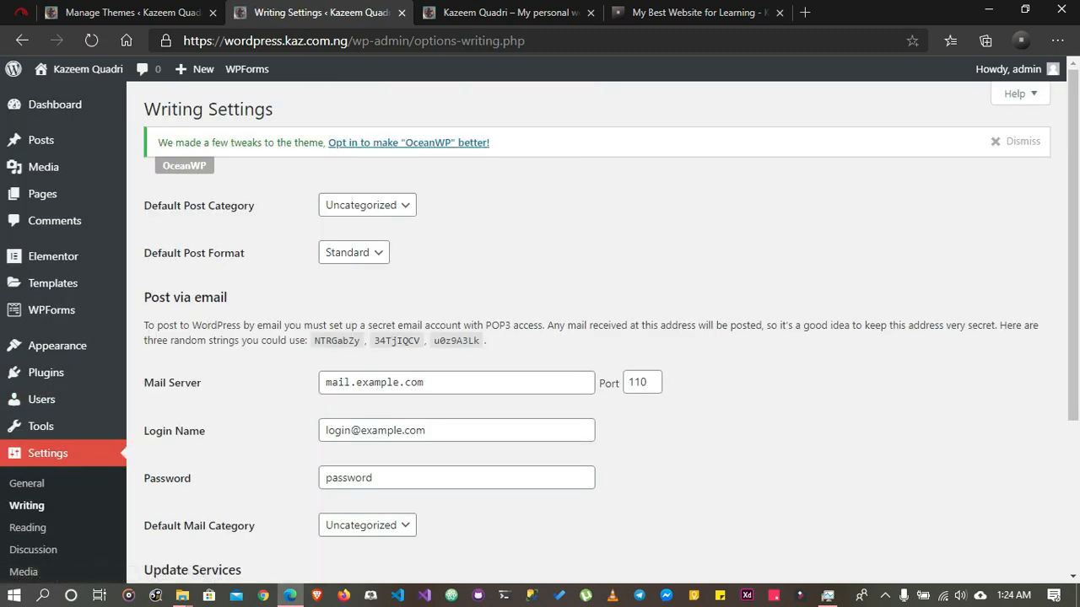
{"action": "scroll", "coordinate": [590, 329], "scroll_direction": "down", "scroll_amount": 2}
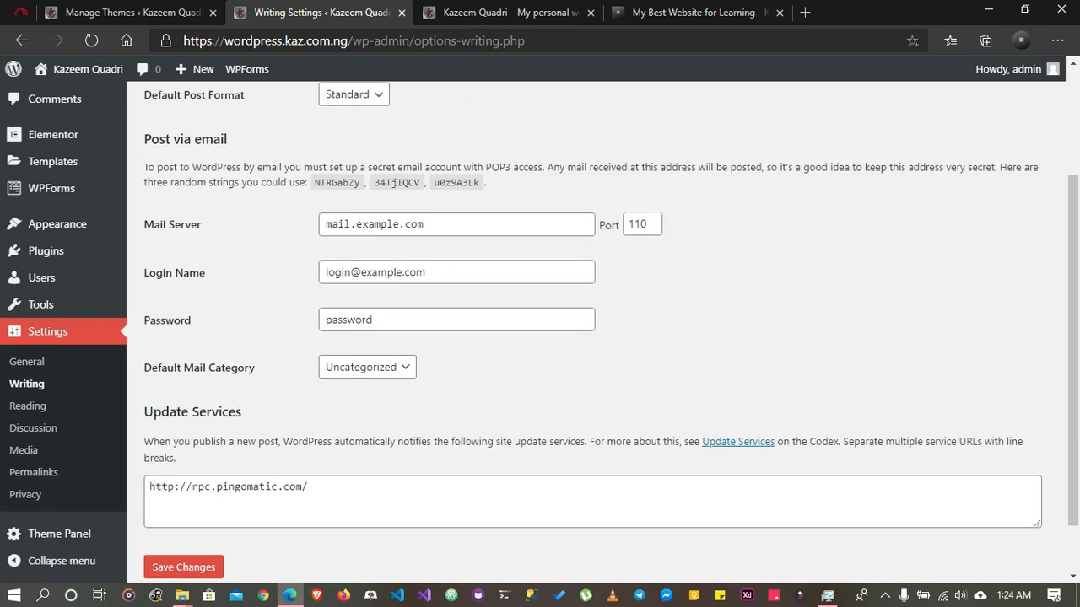
{"action": "scroll", "coordinate": [591, 329], "scroll_direction": "up", "scroll_amount": 2}
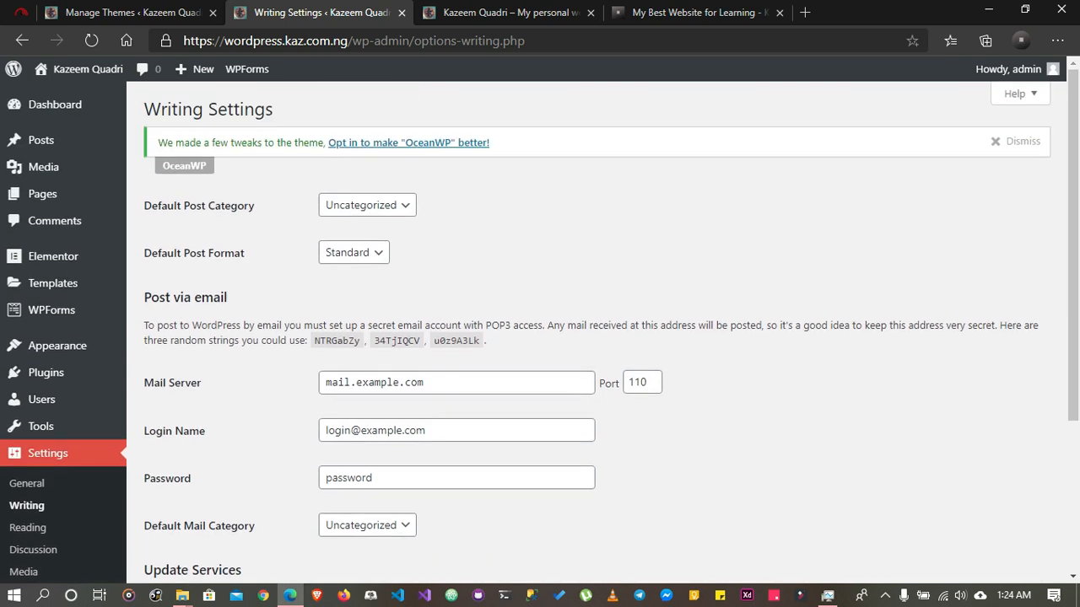
View the choices for the default post category and the default post format
{"action": "left_click", "coordinate": [367, 205]}
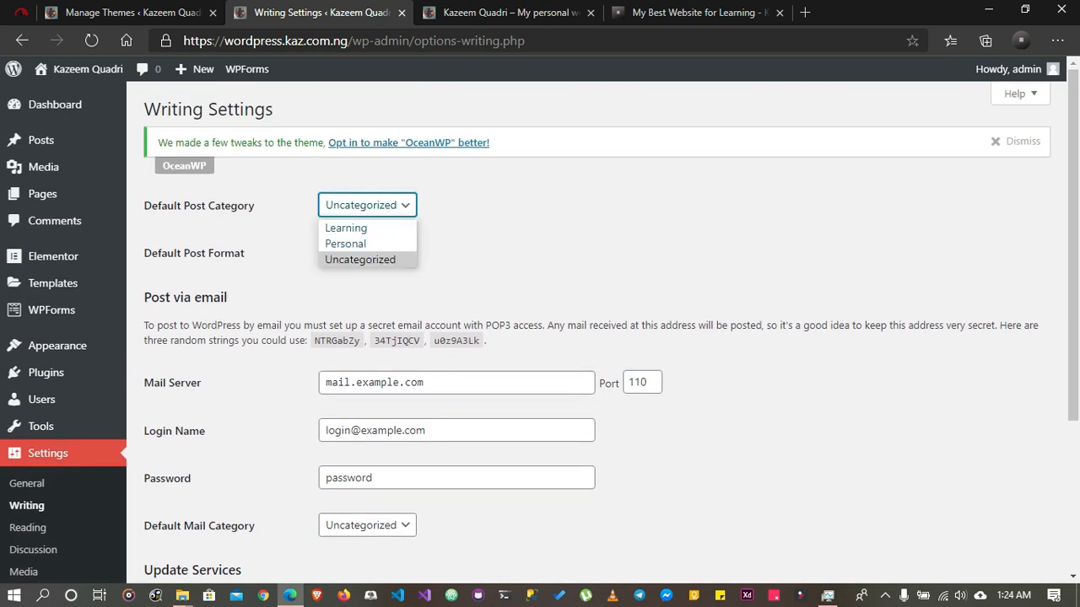
{"action": "key", "text": "Escape"}
{"action": "left_click", "coordinate": [354, 252]}
{"action": "left_click", "coordinate": [506, 256]}
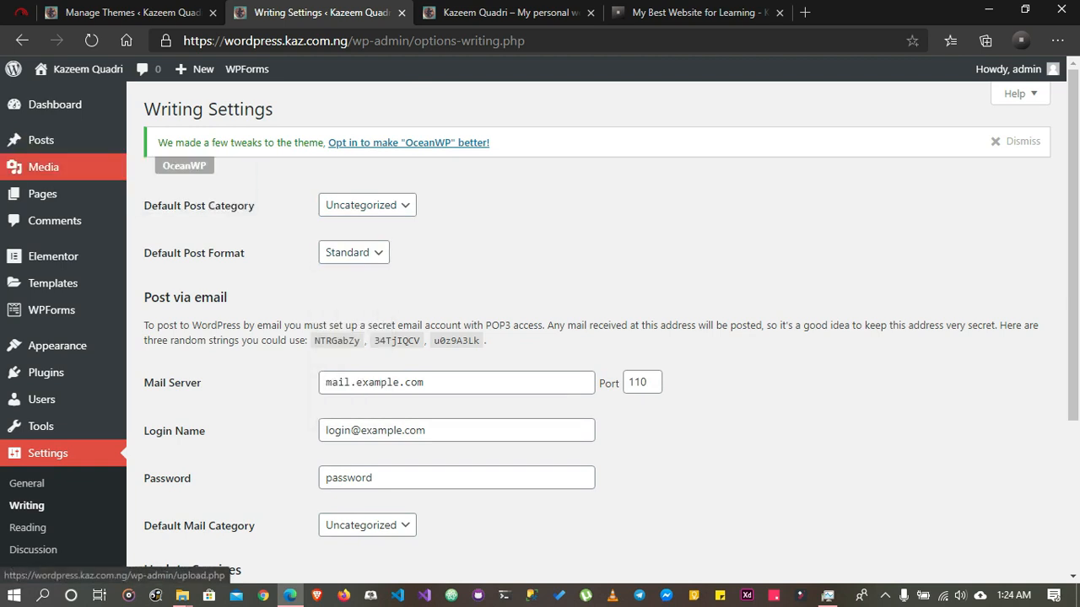
{"action": "mouse_move", "coordinate": [41, 140]}
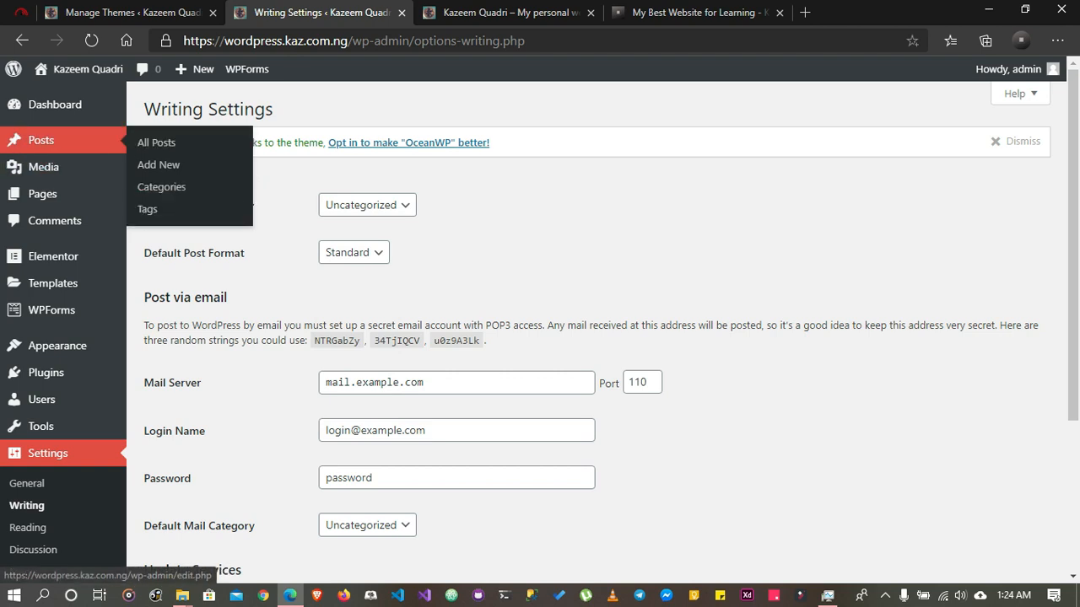
Open the new post editor in a separate browser tab and view the categories available for a post
{"action": "right_click", "coordinate": [174, 162]}
{"action": "left_click", "coordinate": [253, 173]}
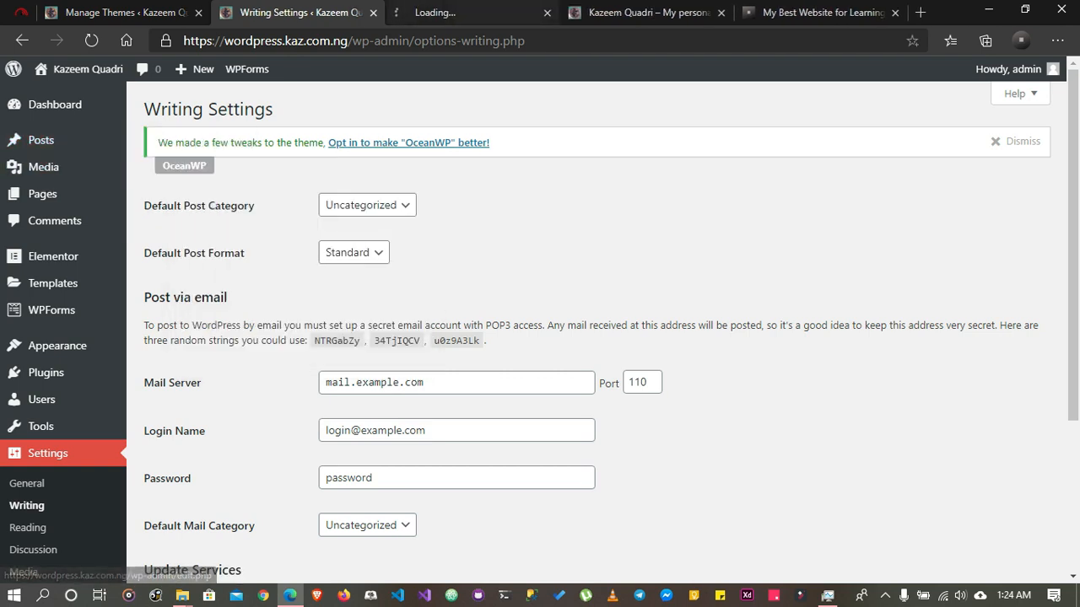
{"action": "left_click", "coordinate": [455, 13]}
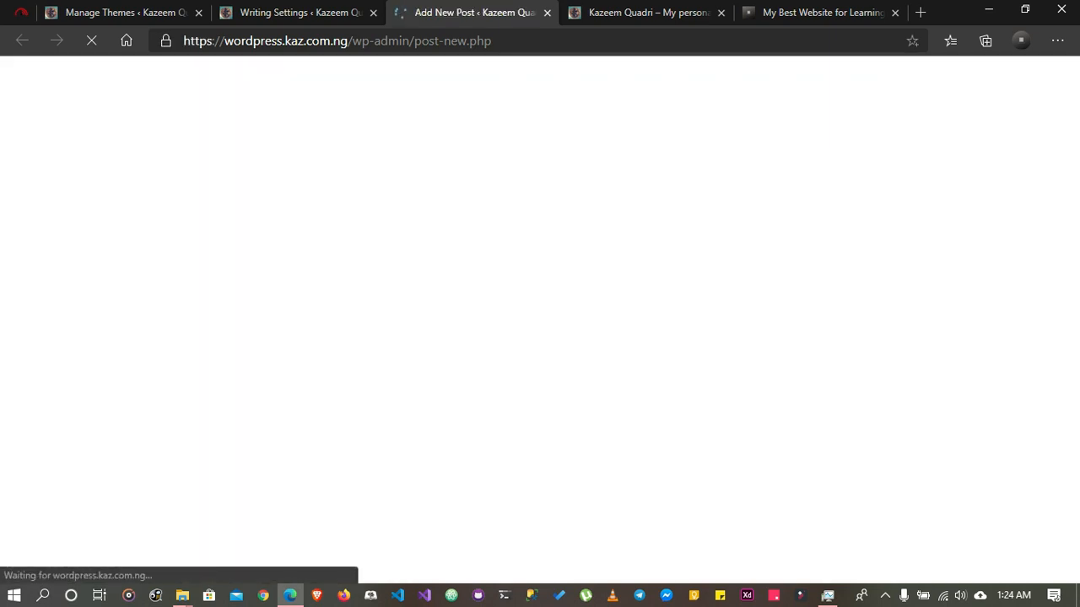
{"action": "scroll", "coordinate": [422, 331], "scroll_direction": "down", "scroll_amount": 4}
{"action": "scroll", "coordinate": [422, 330], "scroll_direction": "up", "scroll_amount": 4}
{"action": "scroll", "coordinate": [422, 331], "scroll_direction": "down", "scroll_amount": 3}
{"action": "scroll", "coordinate": [422, 330], "scroll_direction": "up", "scroll_amount": 3}
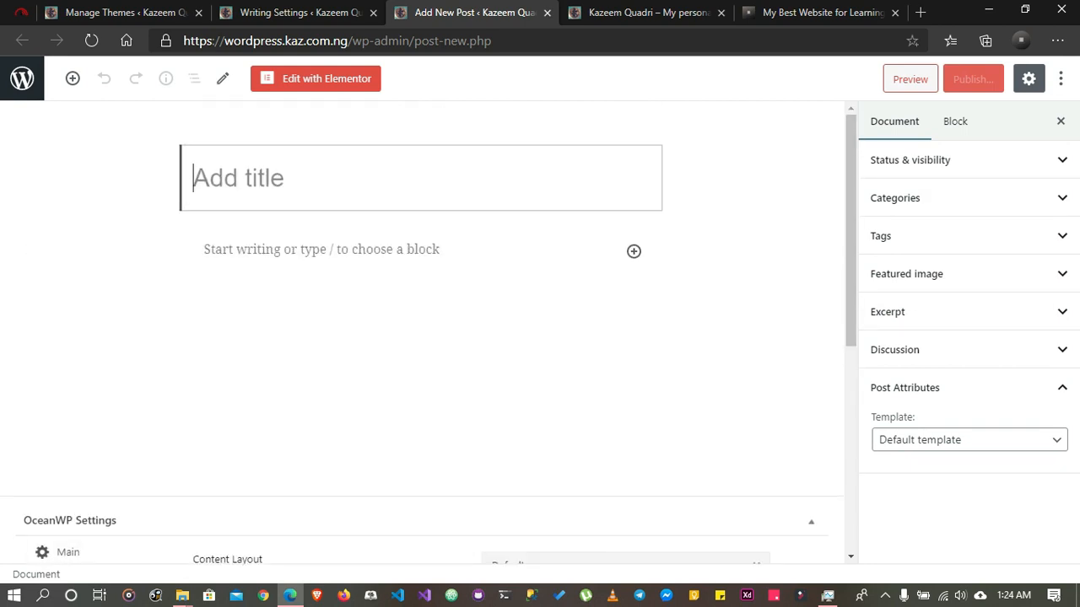
{"action": "left_click", "coordinate": [969, 198]}
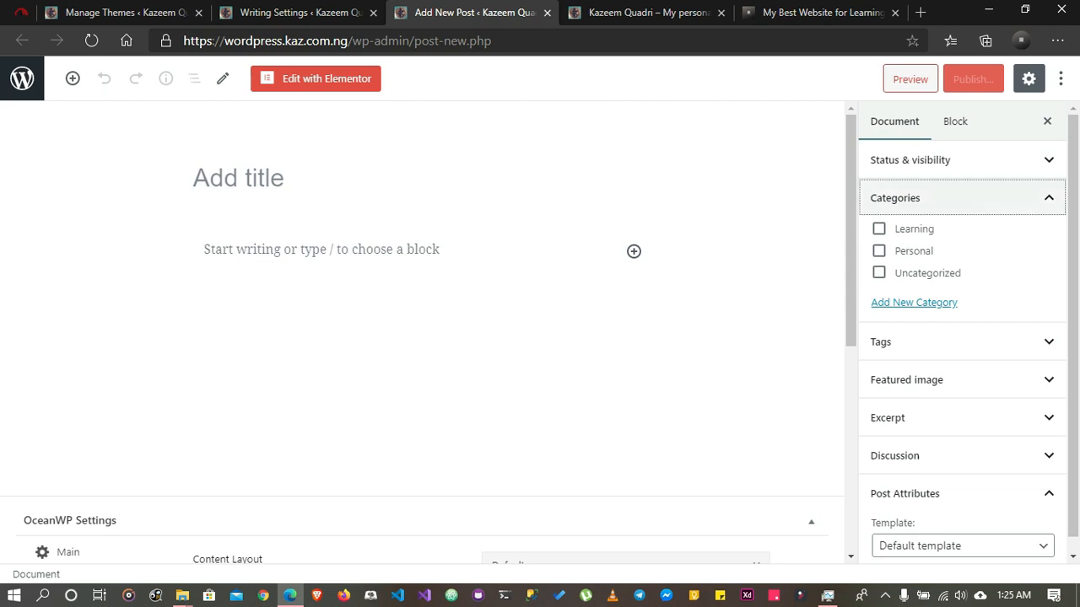
{"action": "left_click", "coordinate": [961, 197]}
Back in Writing Settings, choose Personal as the default post category and Standard as the default post format
{"action": "left_click", "coordinate": [299, 13]}
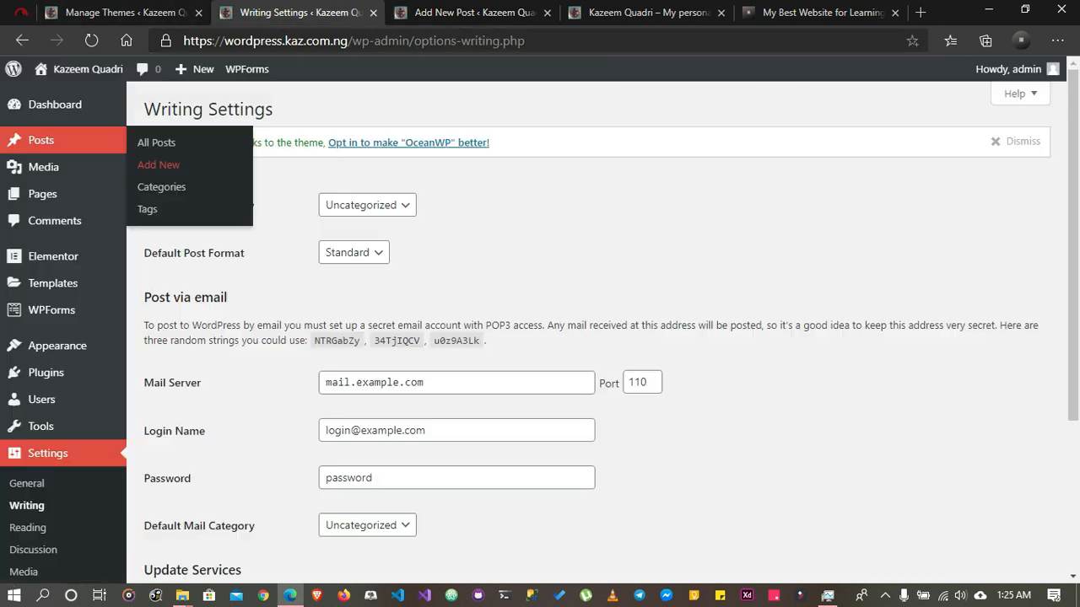
{"action": "left_click", "coordinate": [367, 205]}
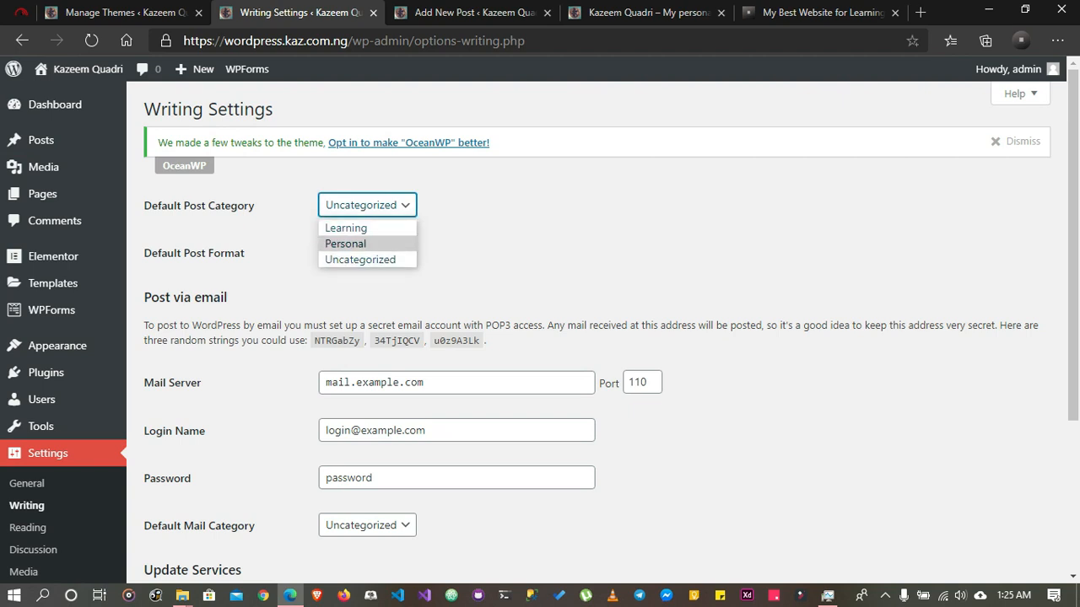
{"action": "left_click", "coordinate": [346, 243]}
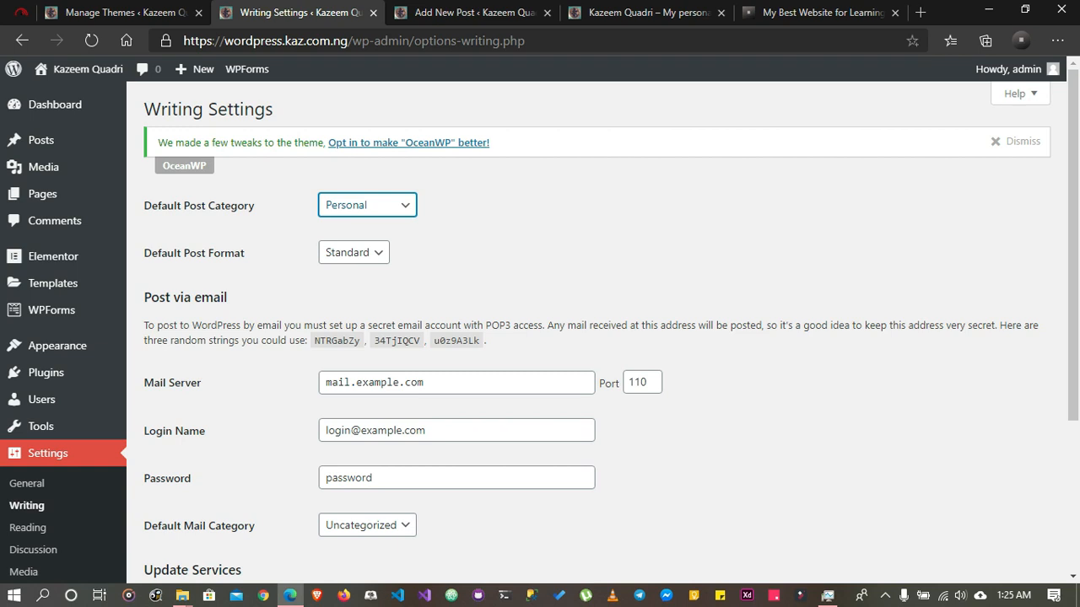
{"action": "left_click", "coordinate": [353, 253]}
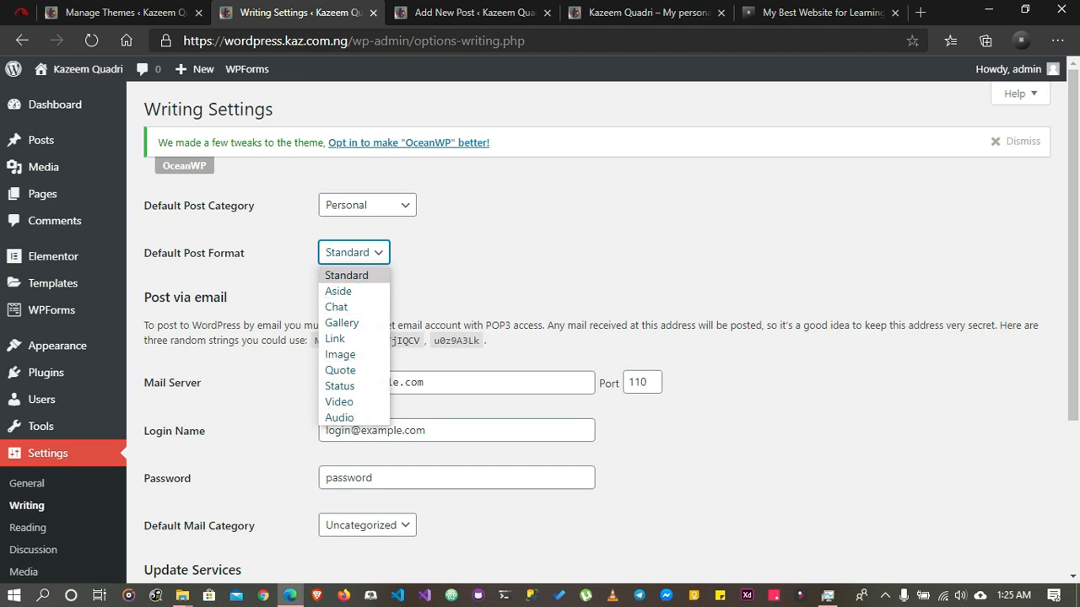
{"action": "left_click", "coordinate": [347, 276]}
Look over the Post via email fields for mail server, login name and password, and the Update Services section
{"action": "scroll", "coordinate": [539, 333], "scroll_direction": "down", "scroll_amount": 2}
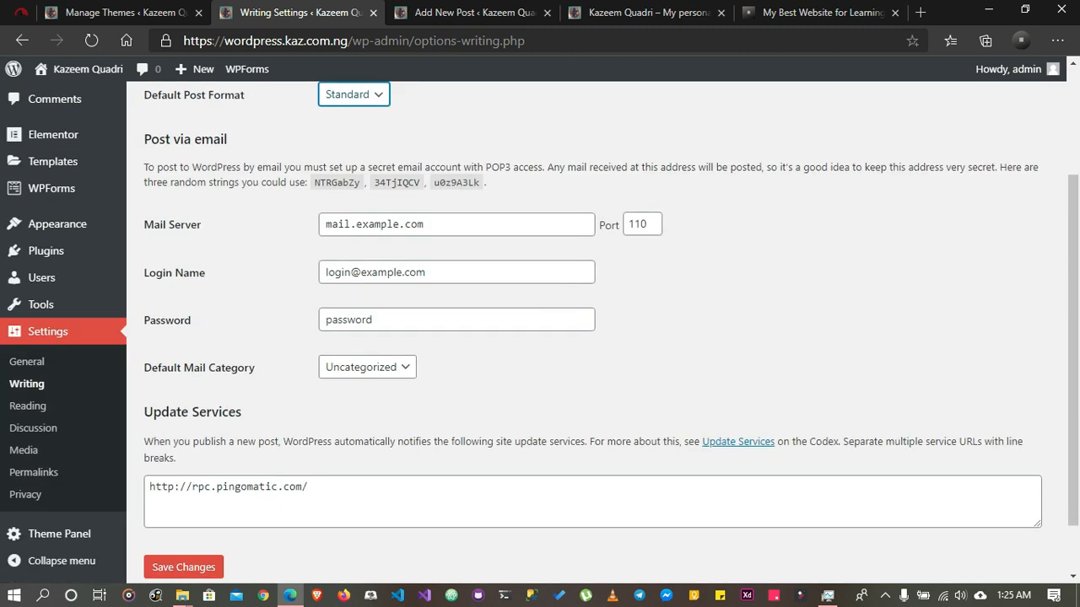
{"action": "double_click", "coordinate": [339, 224]}
{"action": "left_click", "coordinate": [344, 272]}
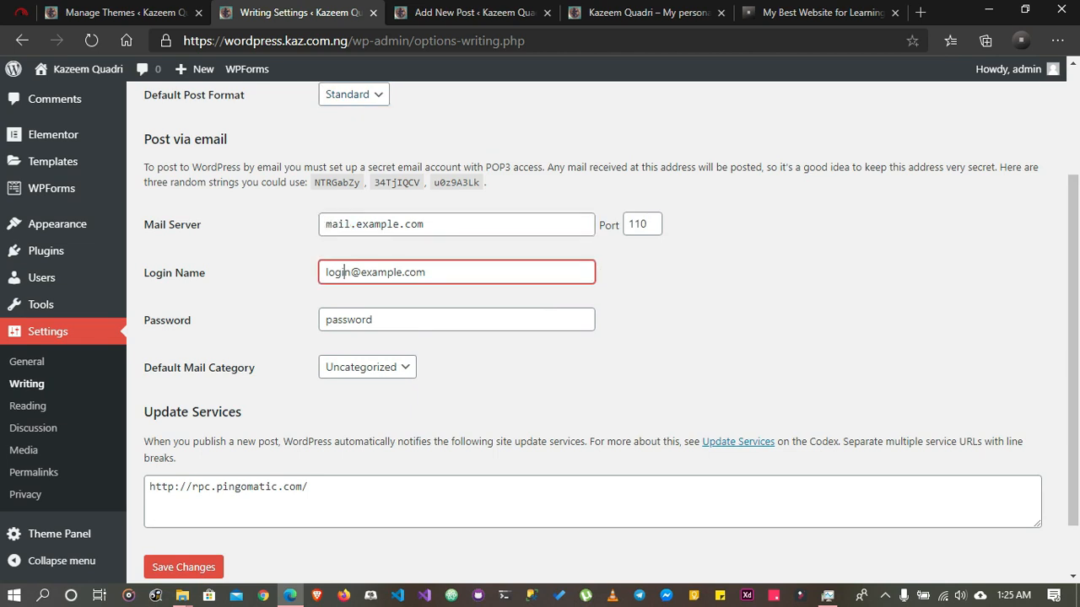
{"action": "left_click", "coordinate": [342, 320]}
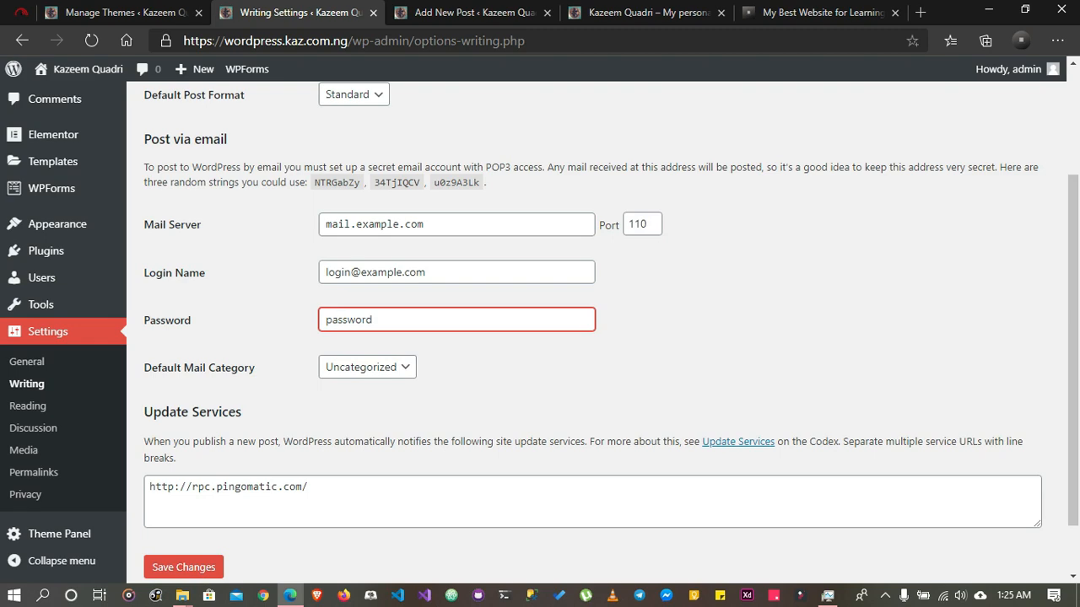
{"action": "scroll", "coordinate": [602, 331], "scroll_direction": "up", "scroll_amount": 2}
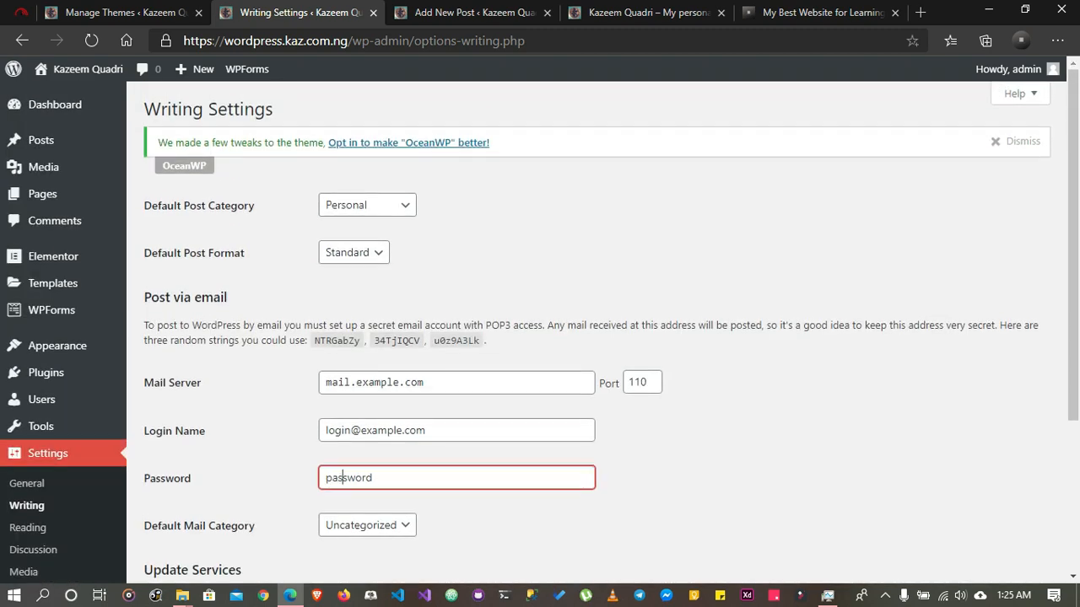
{"action": "scroll", "coordinate": [591, 338], "scroll_direction": "down", "scroll_amount": 3}
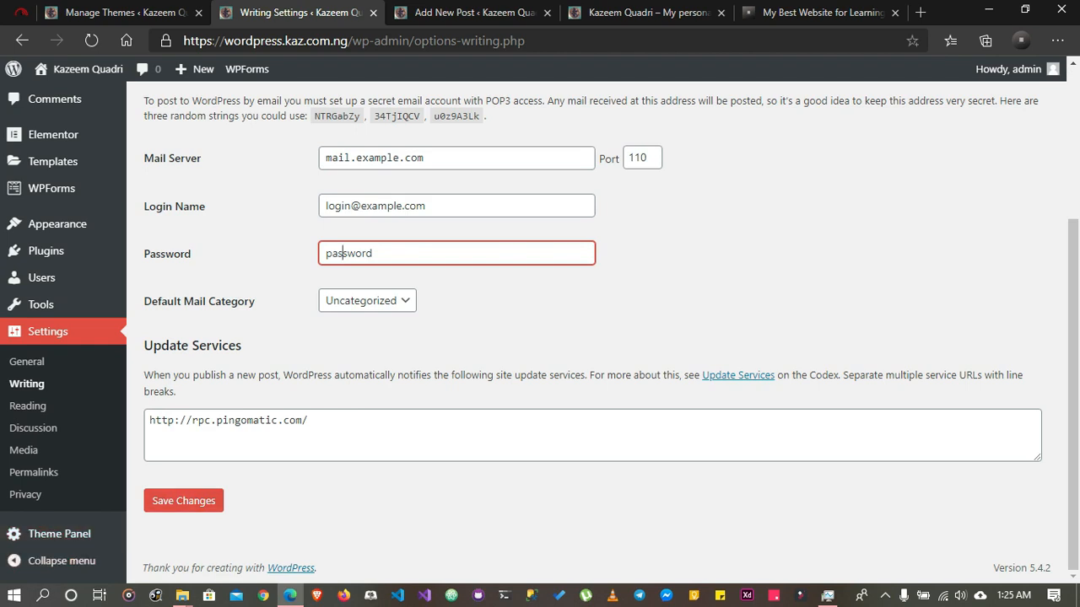
Open the Reading Settings page and look over the latest posts and footer on the live site's homepage
{"action": "left_click", "coordinate": [28, 406]}
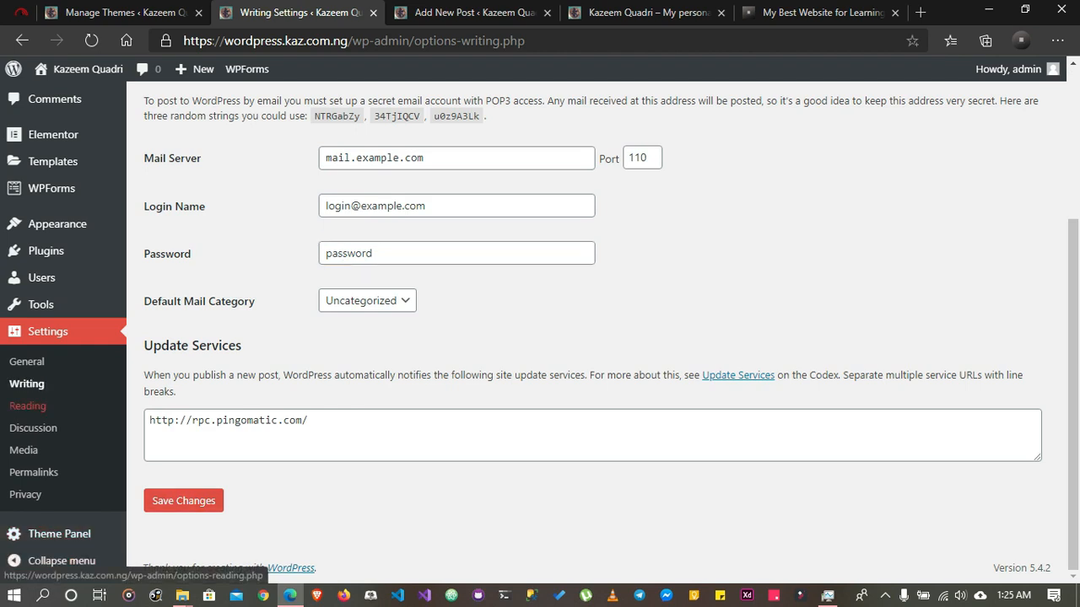
{"action": "left_click", "coordinate": [28, 406]}
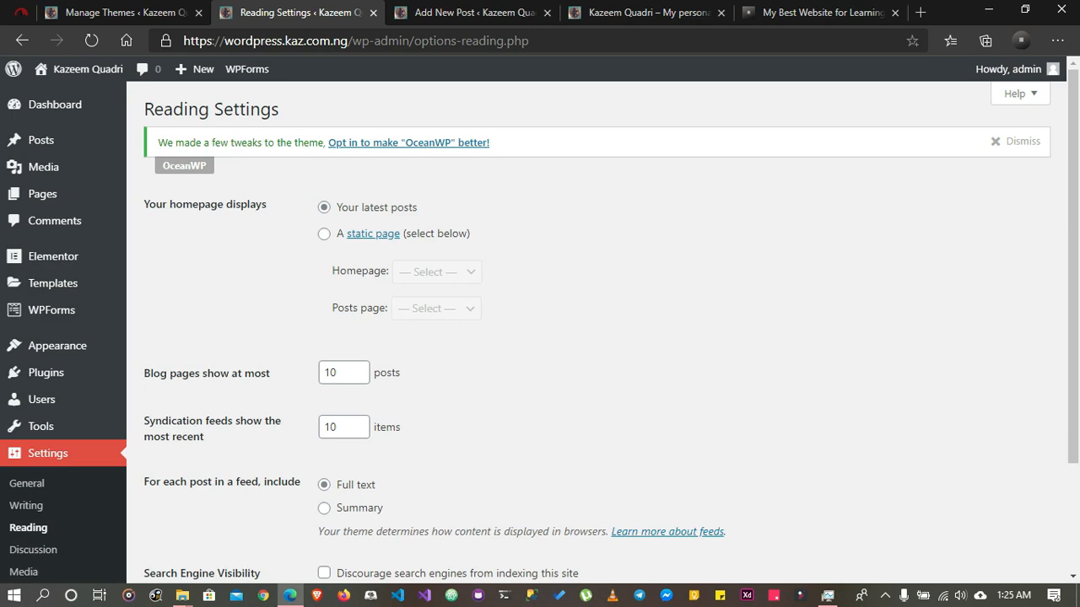
{"action": "left_click", "coordinate": [649, 12]}
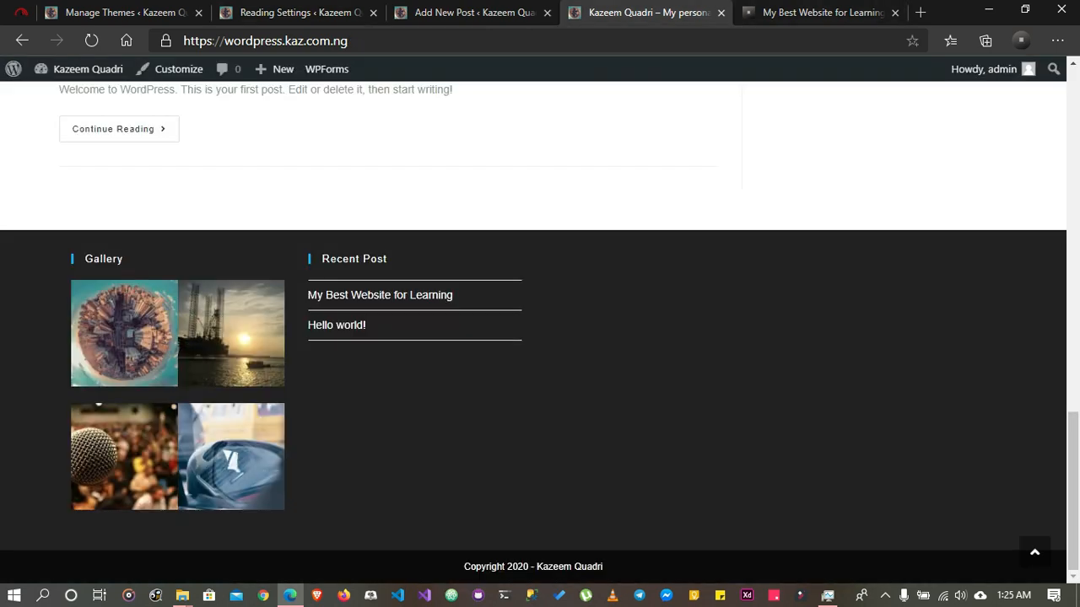
{"action": "scroll", "coordinate": [540, 338], "scroll_direction": "up", "scroll_amount": 14}
{"action": "scroll", "coordinate": [540, 338], "scroll_direction": "down", "scroll_amount": 11}
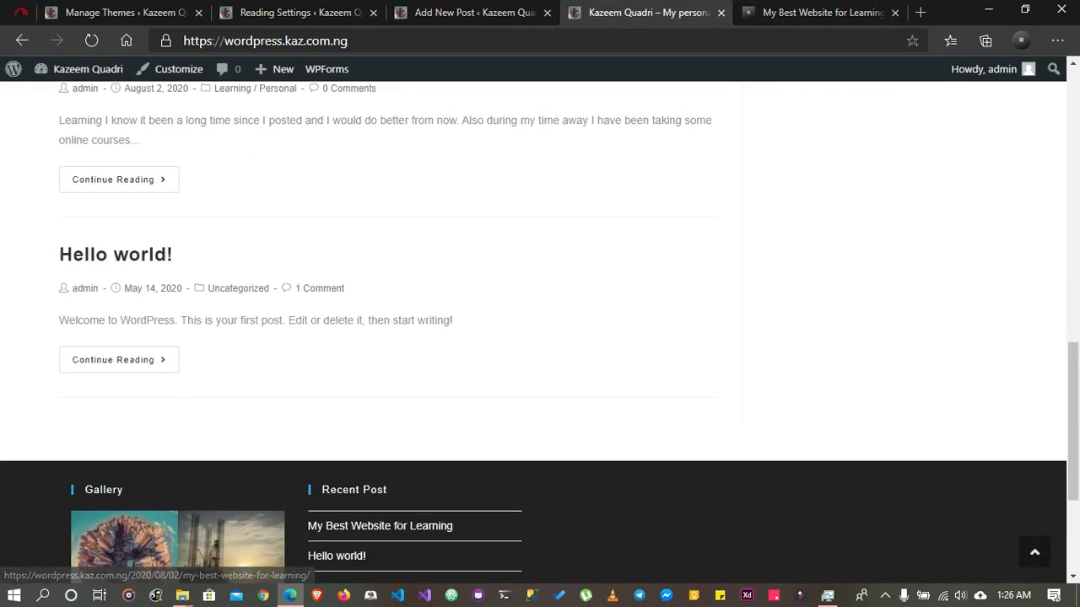
{"action": "scroll", "coordinate": [540, 338], "scroll_direction": "down", "scroll_amount": 3}
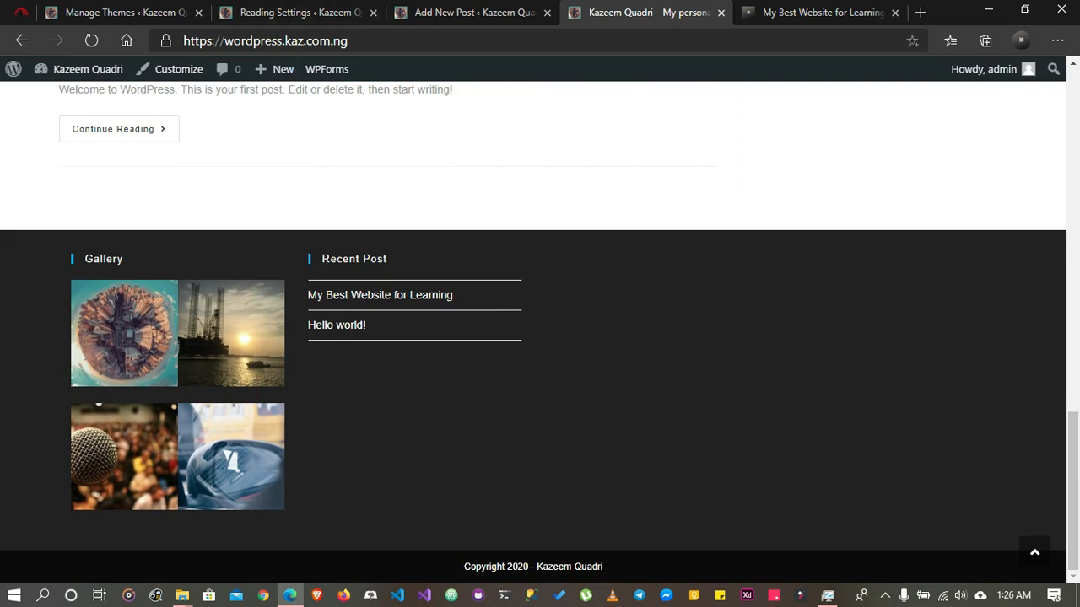
{"action": "scroll", "coordinate": [540, 337], "scroll_direction": "up", "scroll_amount": 6}
Open the homepage of the kaz.com.ng site from its blog post and look through its static page sections
{"action": "left_click", "coordinate": [823, 12]}
{"action": "scroll", "coordinate": [540, 337], "scroll_direction": "up", "scroll_amount": 20}
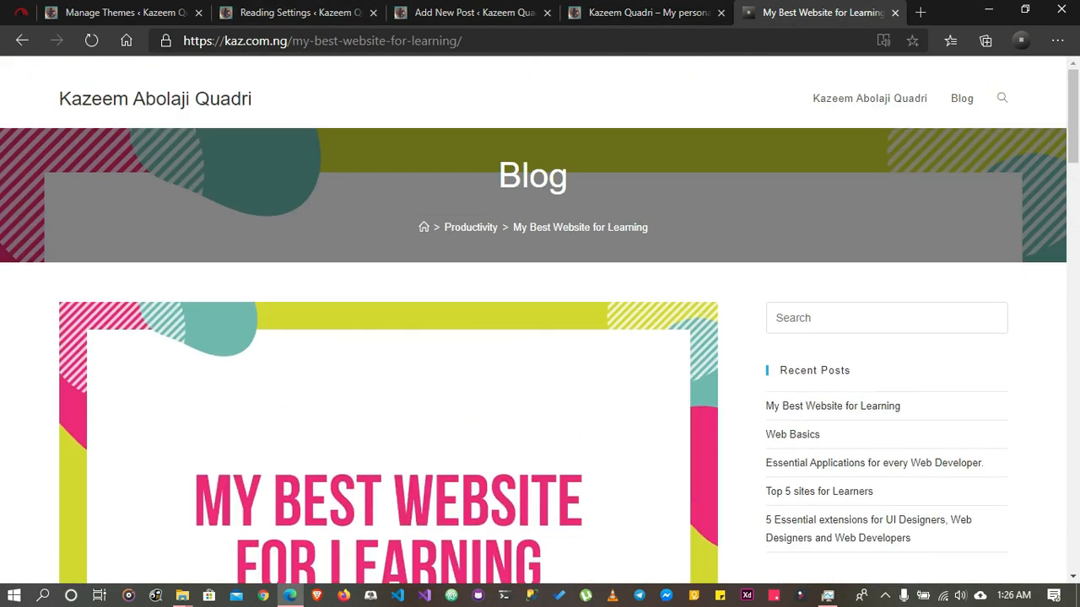
{"action": "left_click", "coordinate": [156, 99]}
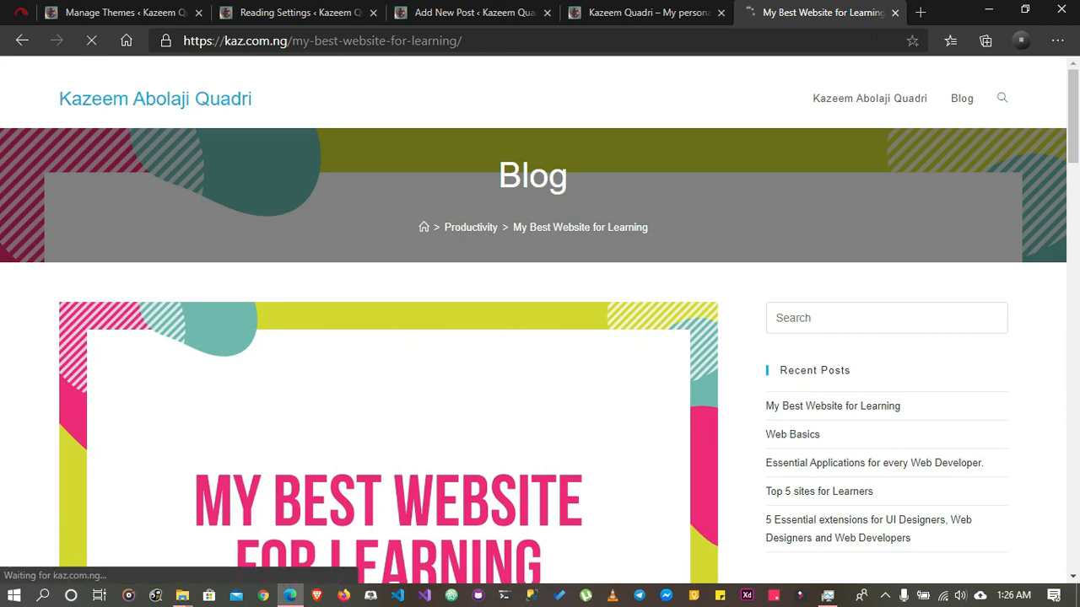
{"action": "scroll", "coordinate": [540, 337], "scroll_direction": "down", "scroll_amount": 5}
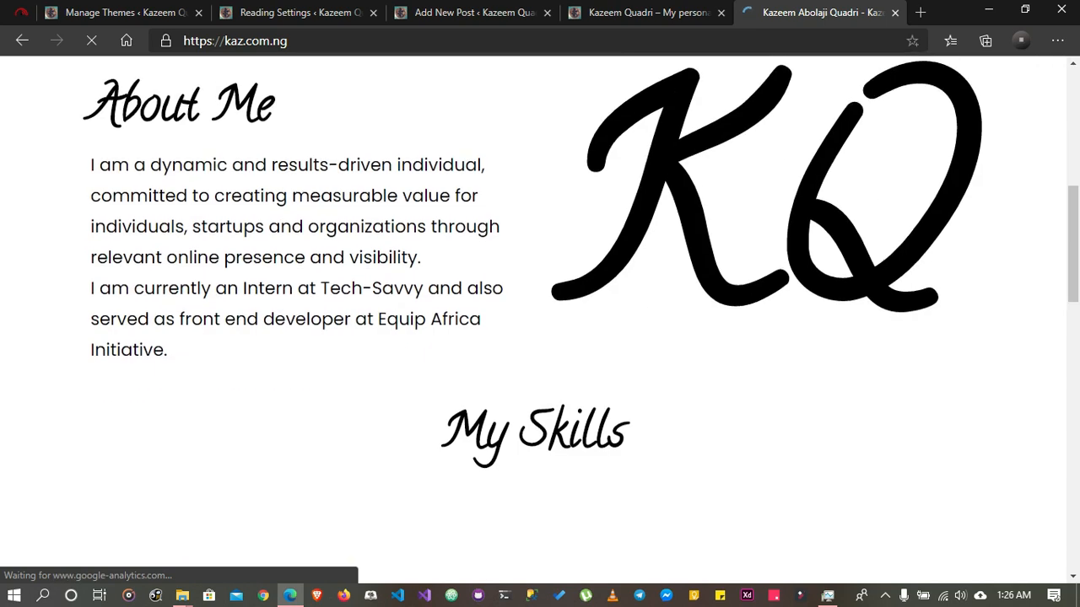
{"action": "scroll", "coordinate": [539, 337], "scroll_direction": "down", "scroll_amount": 12}
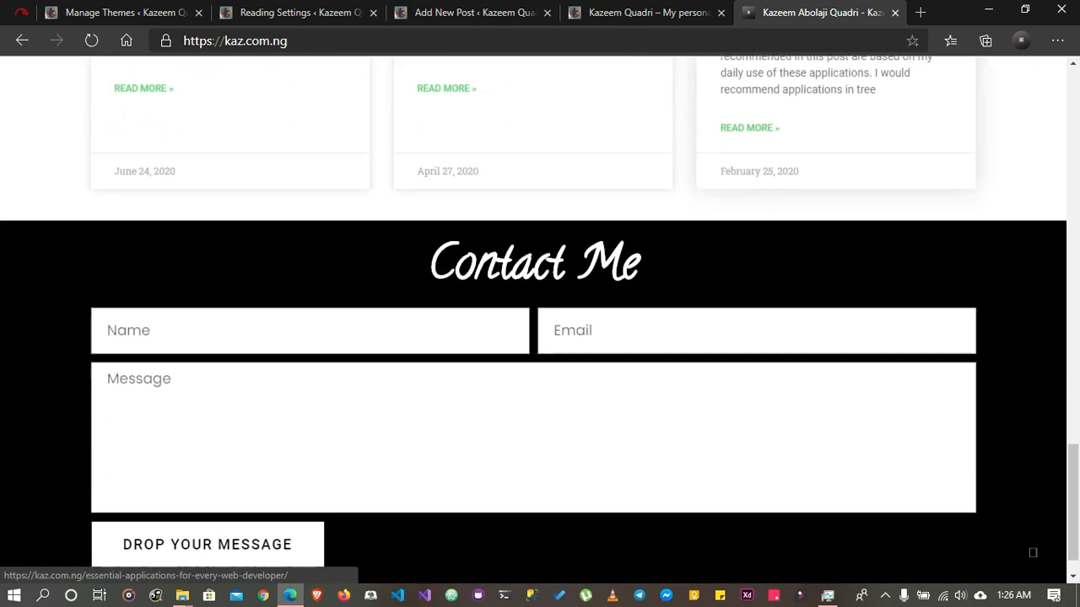
{"action": "scroll", "coordinate": [540, 321], "scroll_direction": "down", "scroll_amount": 1}
Compare the live blog homepage with the Reading Settings and review the homepage, feed and search engine visibility options
{"action": "left_click", "coordinate": [293, 12]}
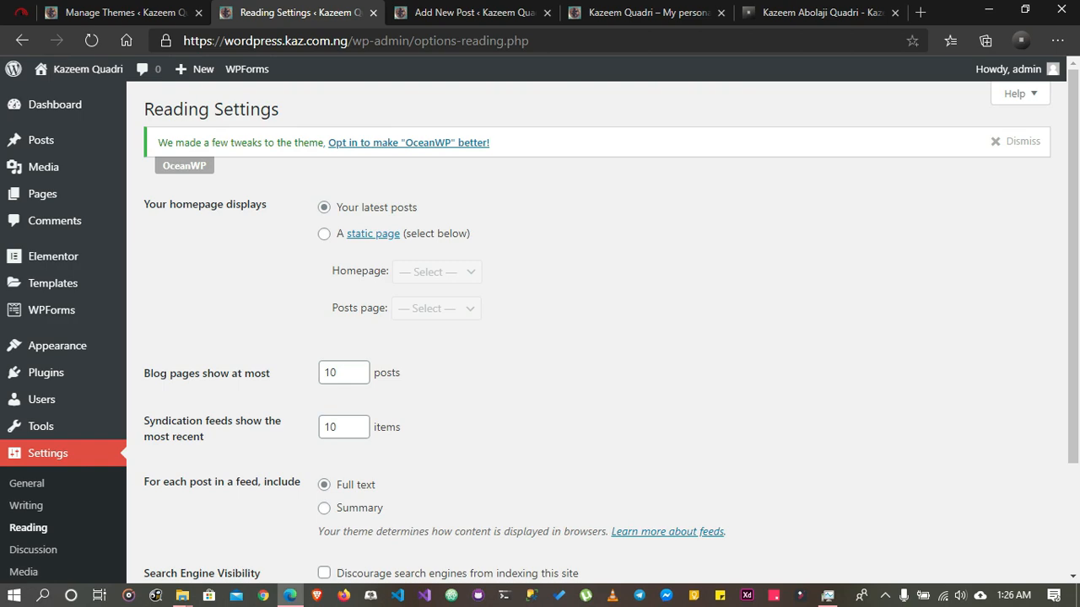
{"action": "left_click", "coordinate": [641, 12]}
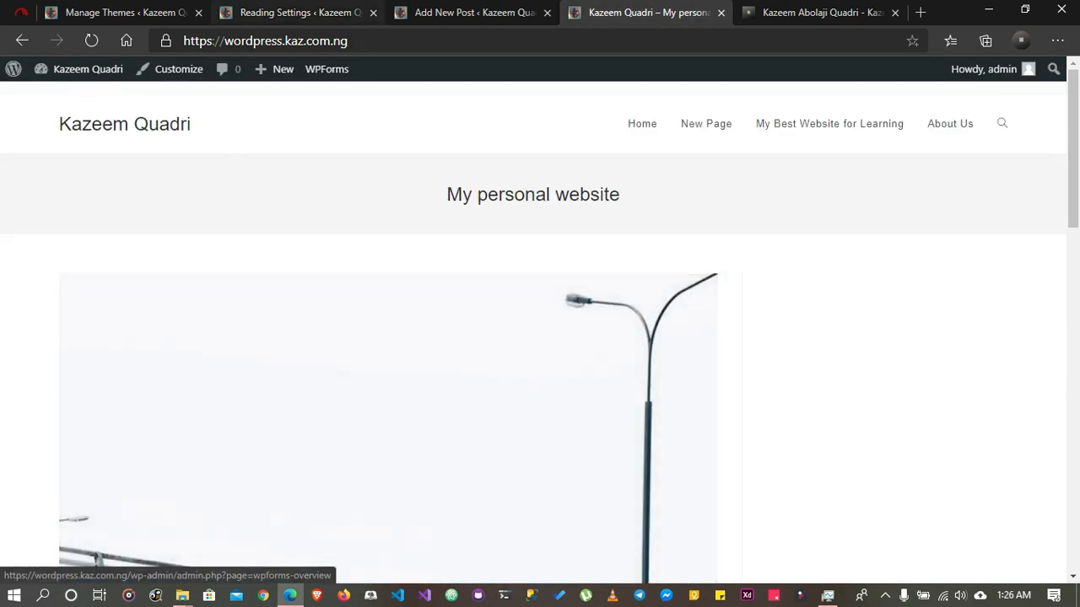
{"action": "left_click", "coordinate": [294, 13]}
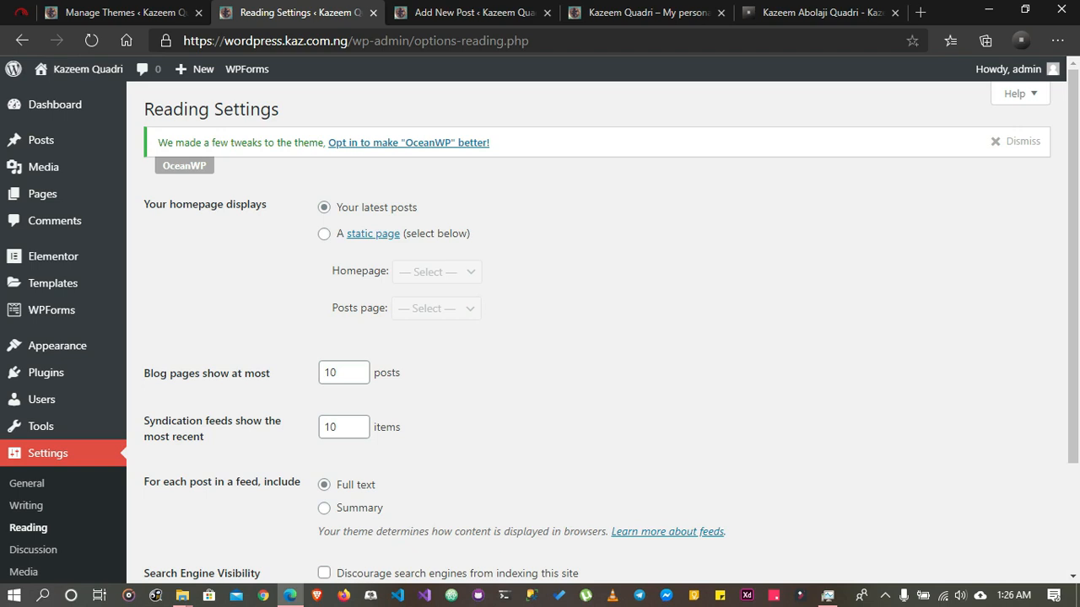
{"action": "scroll", "coordinate": [363, 371], "scroll_direction": "down", "scroll_amount": 2}
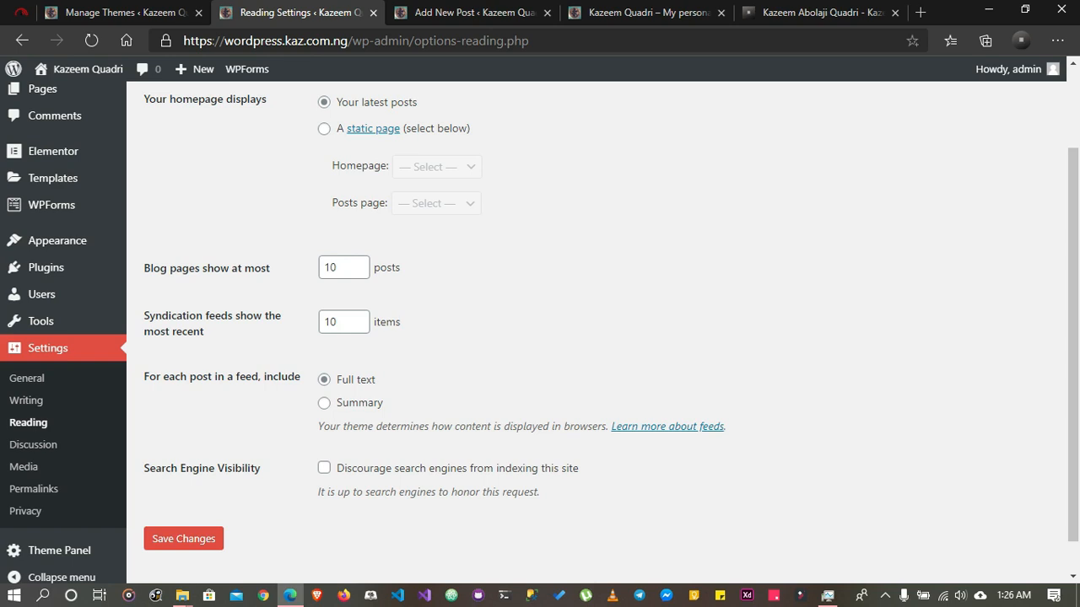
{"action": "left_click_drag", "start_coordinate": [232, 376], "coordinate": [233, 468]}
{"action": "left_click", "coordinate": [234, 470]}
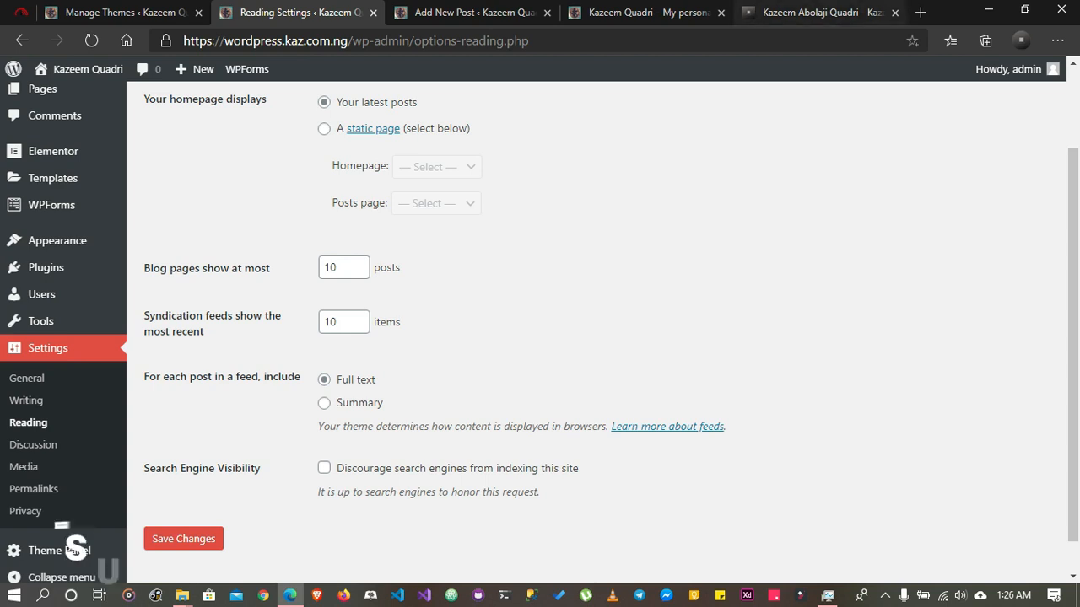
Search Google for "seo" in a new browser tab, look over the results and close that tab
{"action": "left_click", "coordinate": [920, 12]}
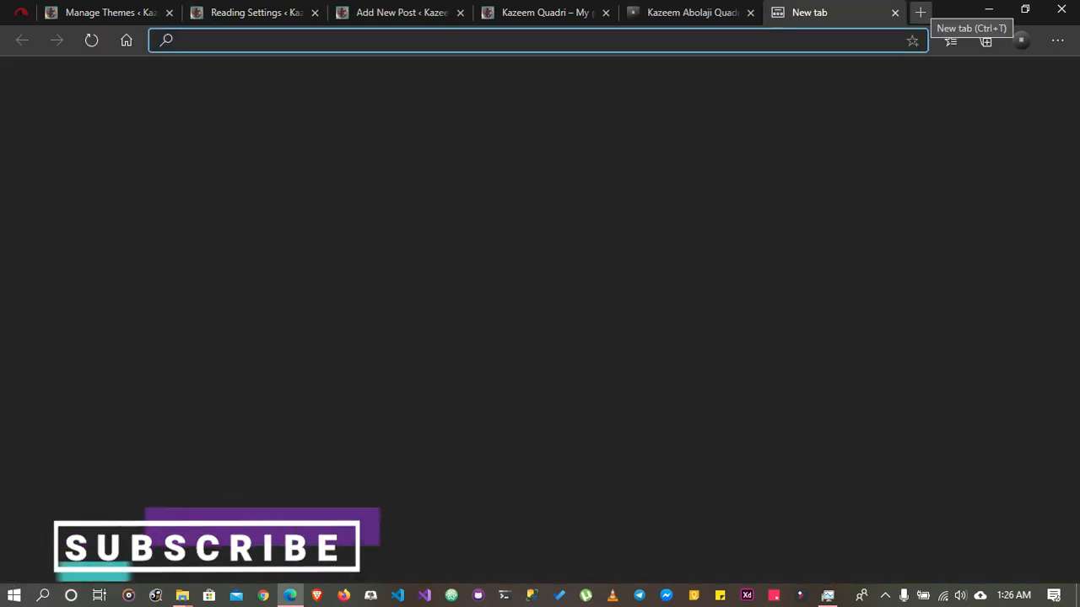
{"action": "type", "text": "swo"}
{"action": "key", "text": "Return"}
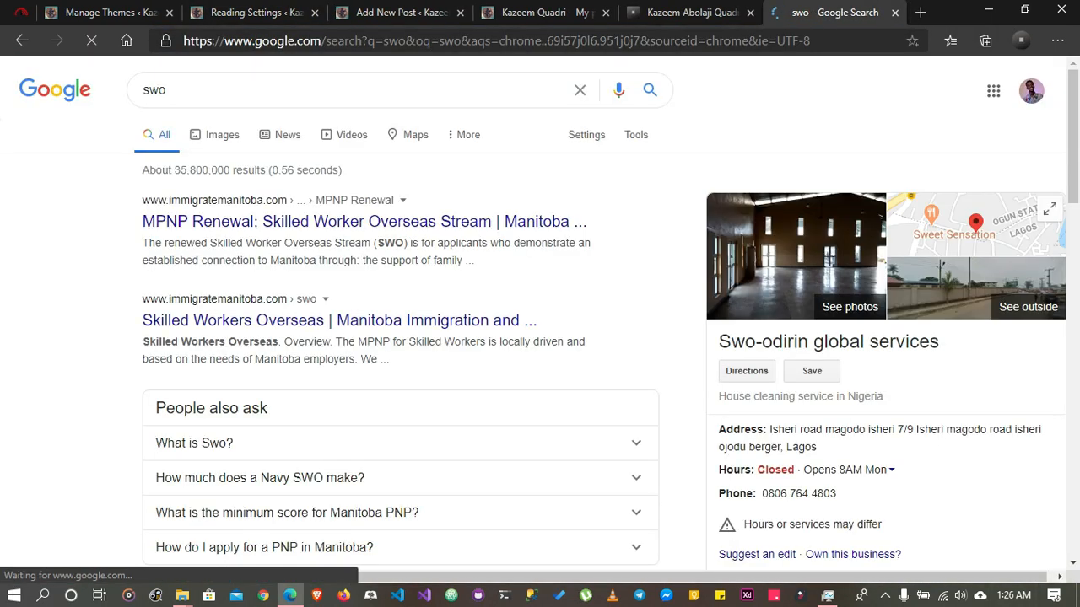
{"action": "left_click", "coordinate": [166, 90]}
{"action": "key", "text": "ctrl+a"}
{"action": "type", "text": "seo"}
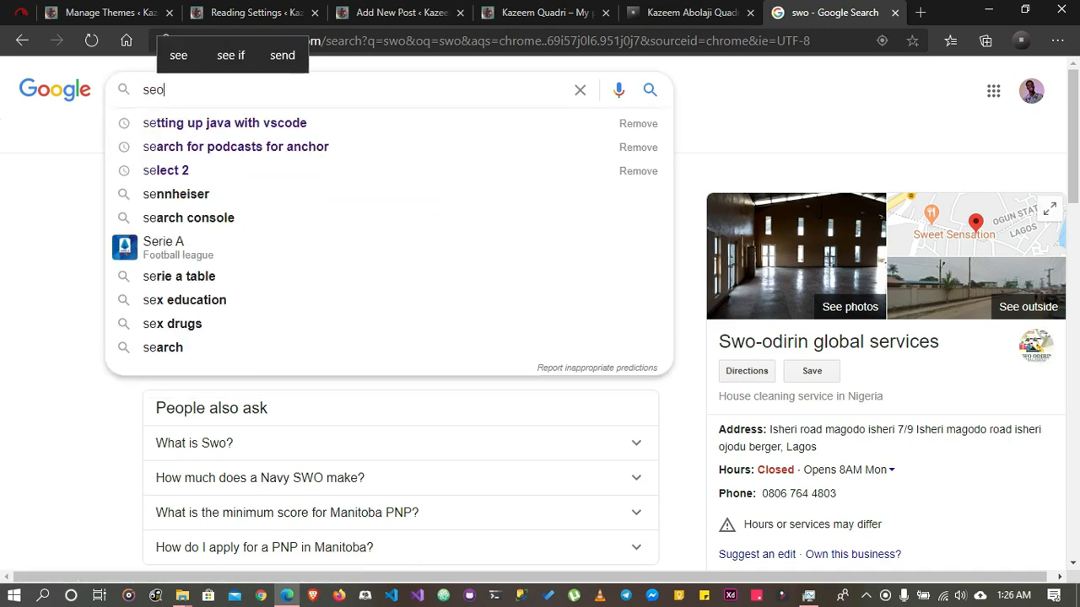
{"action": "key", "text": "Return"}
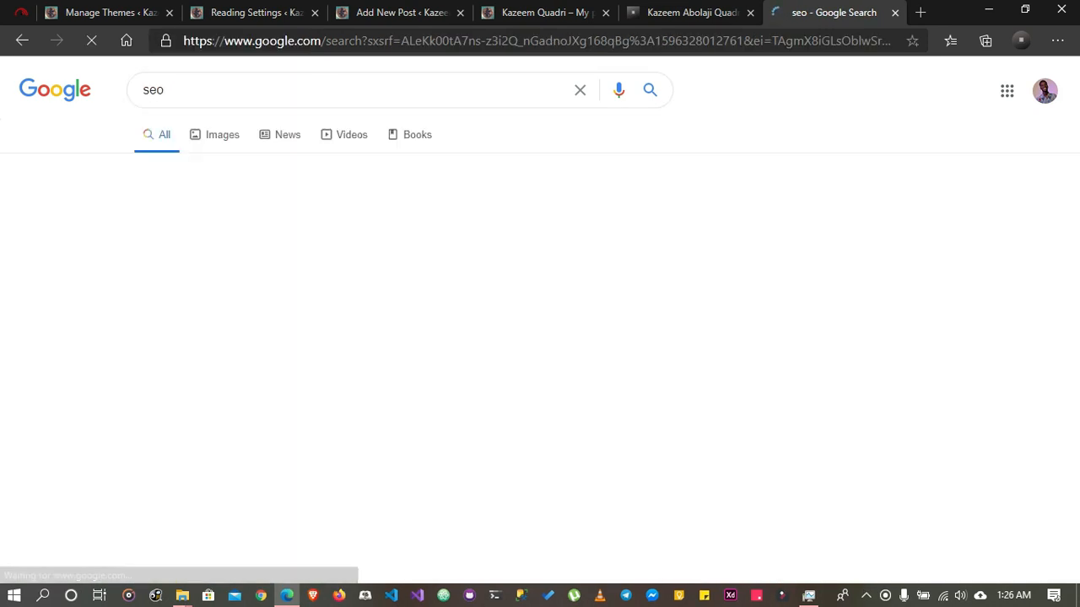
{"action": "scroll", "coordinate": [540, 319], "scroll_direction": "down", "scroll_amount": 1}
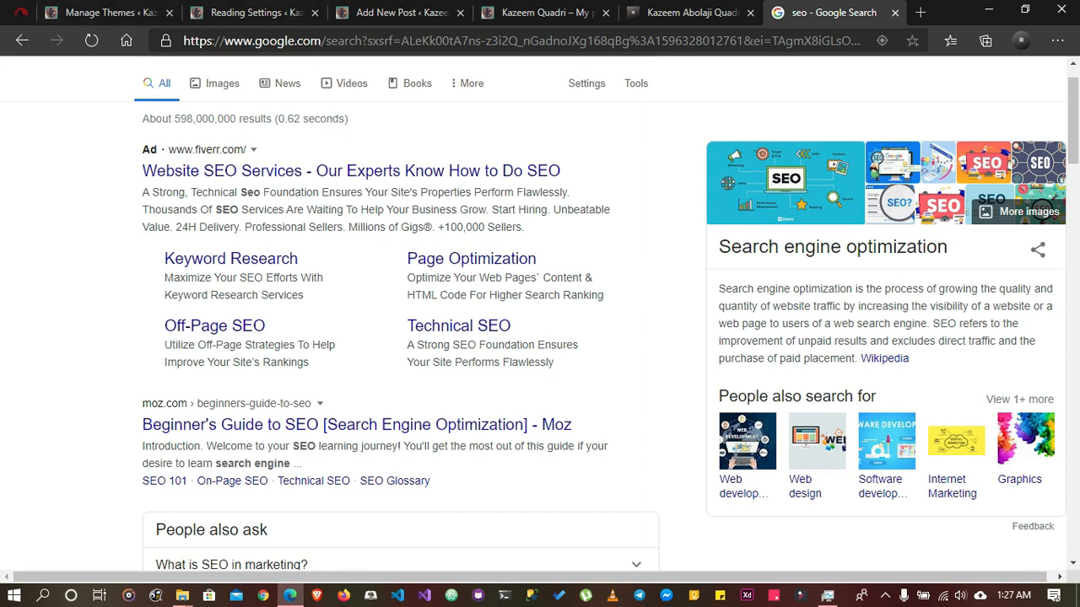
{"action": "scroll", "coordinate": [540, 321], "scroll_direction": "down", "scroll_amount": 5}
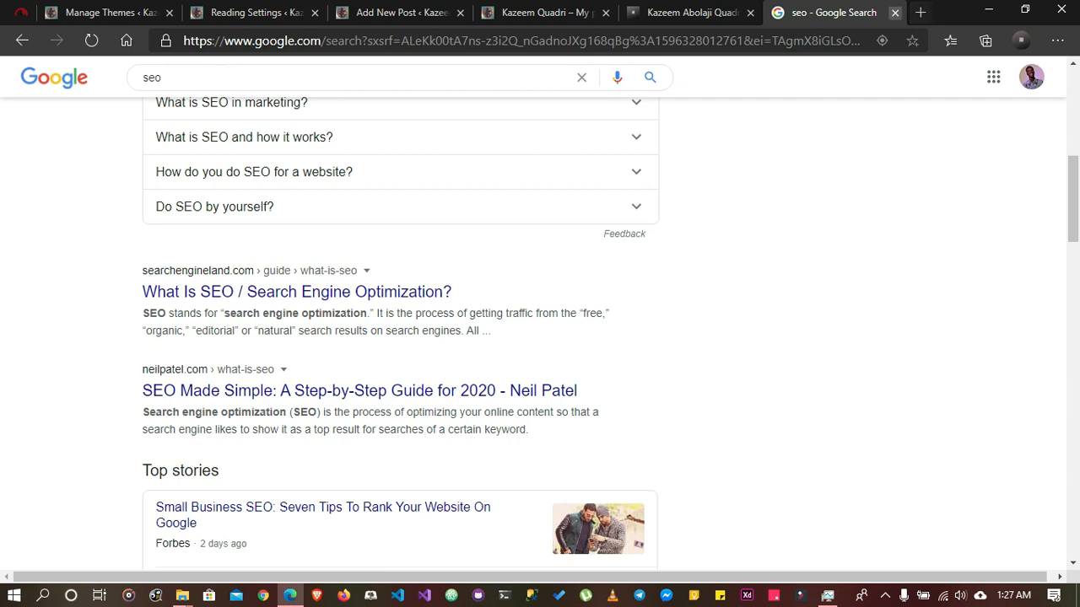
{"action": "left_click", "coordinate": [895, 12]}
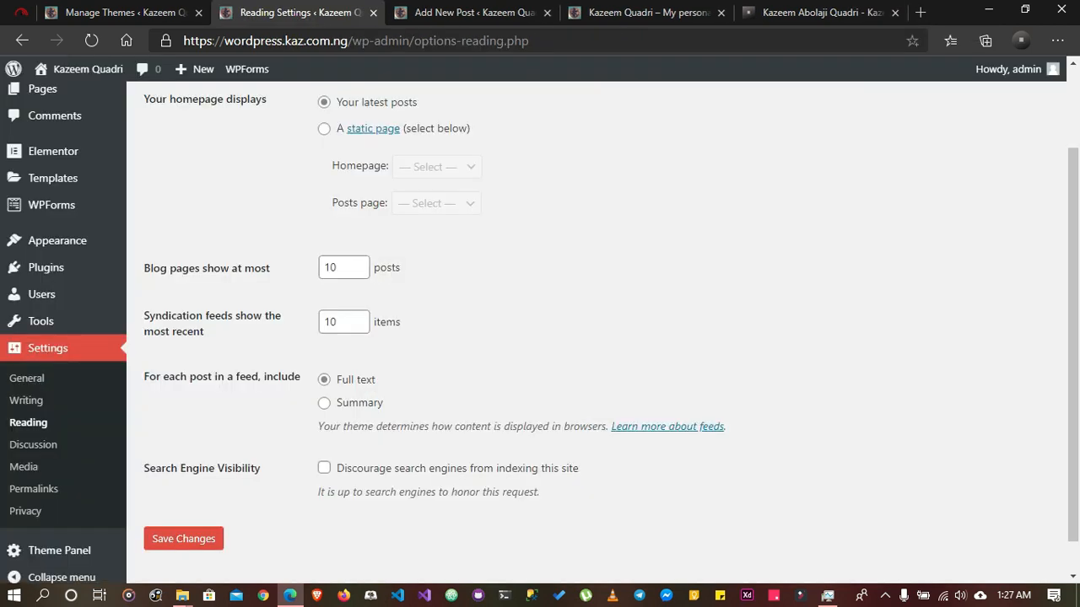
Recheck the Reading Settings and open the Discussion Settings page
{"action": "scroll", "coordinate": [597, 333], "scroll_direction": "up", "scroll_amount": 2}
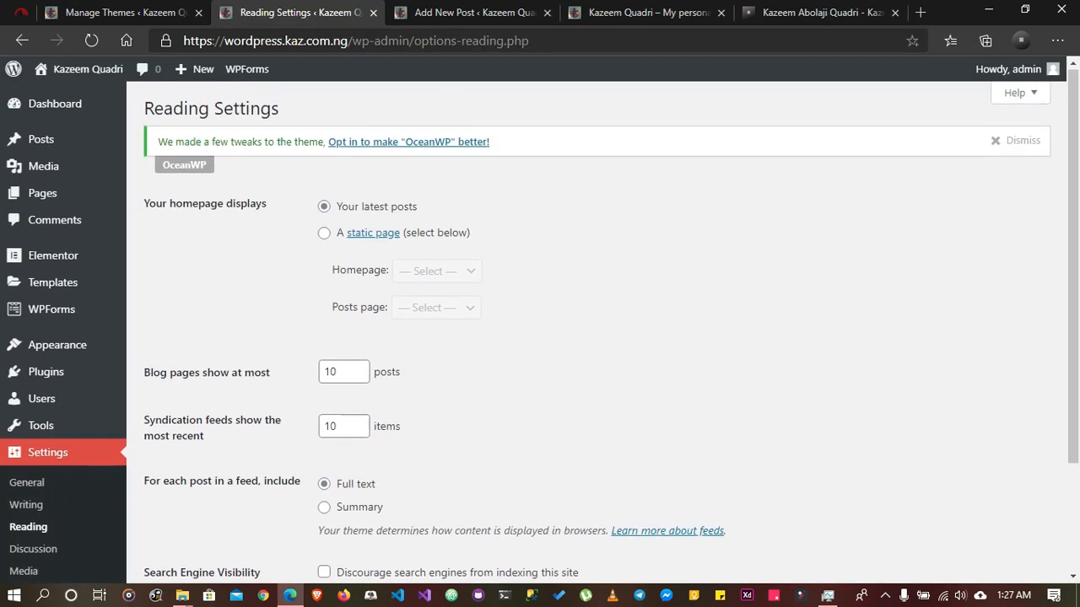
{"action": "scroll", "coordinate": [596, 332], "scroll_direction": "down", "scroll_amount": 2}
{"action": "left_click", "coordinate": [33, 407]}
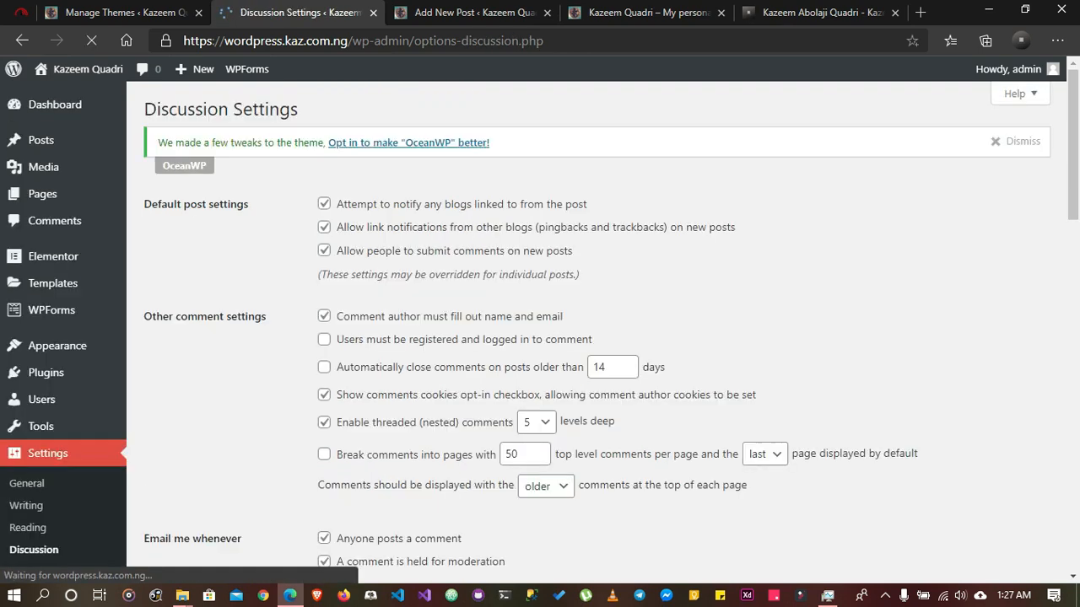
Look through the Discussion Settings, set the default avatar to Retro (Generated), save the changes and check the admin avatar
{"action": "scroll", "coordinate": [591, 337], "scroll_direction": "down", "scroll_amount": 3}
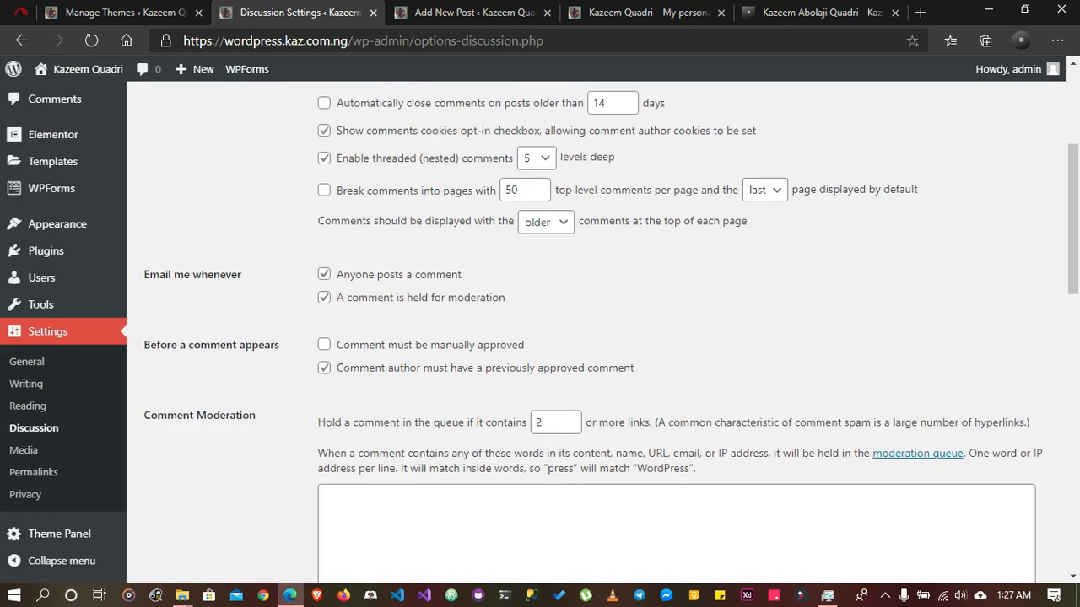
{"action": "scroll", "coordinate": [540, 334], "scroll_direction": "up", "scroll_amount": 3}
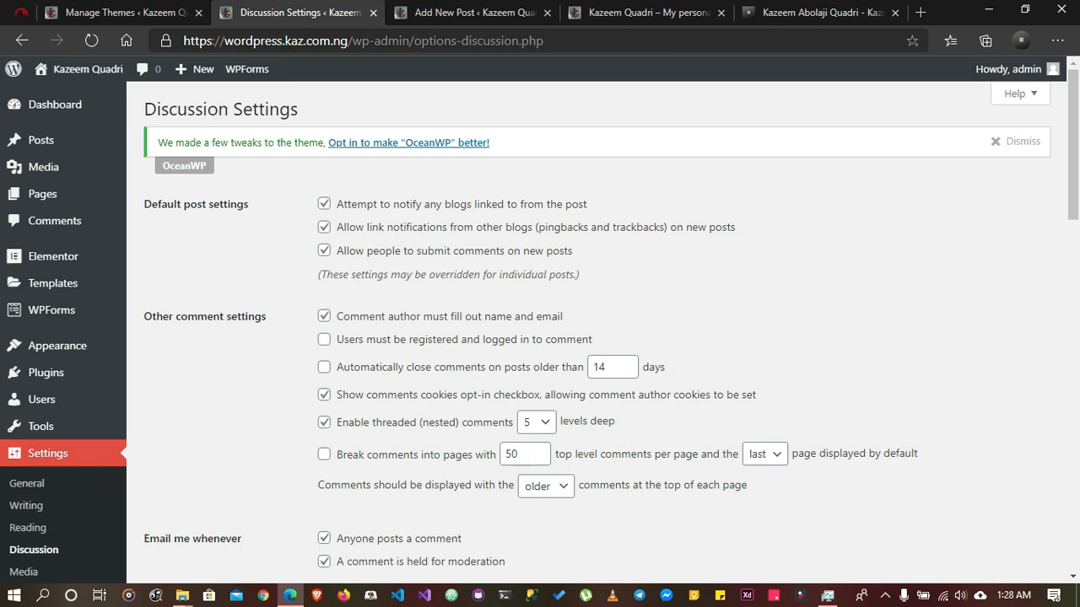
{"action": "scroll", "coordinate": [675, 337], "scroll_direction": "down", "scroll_amount": 8}
{"action": "scroll", "coordinate": [591, 337], "scroll_direction": "down", "scroll_amount": 8}
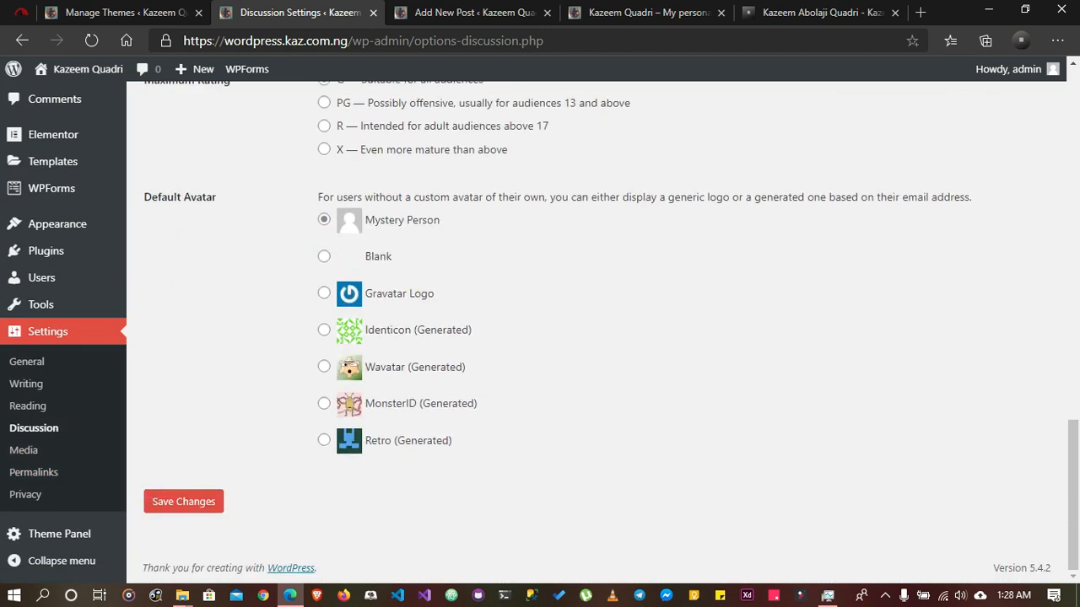
{"action": "scroll", "coordinate": [591, 337], "scroll_direction": "up", "scroll_amount": 4}
{"action": "scroll", "coordinate": [591, 338], "scroll_direction": "down", "scroll_amount": 3}
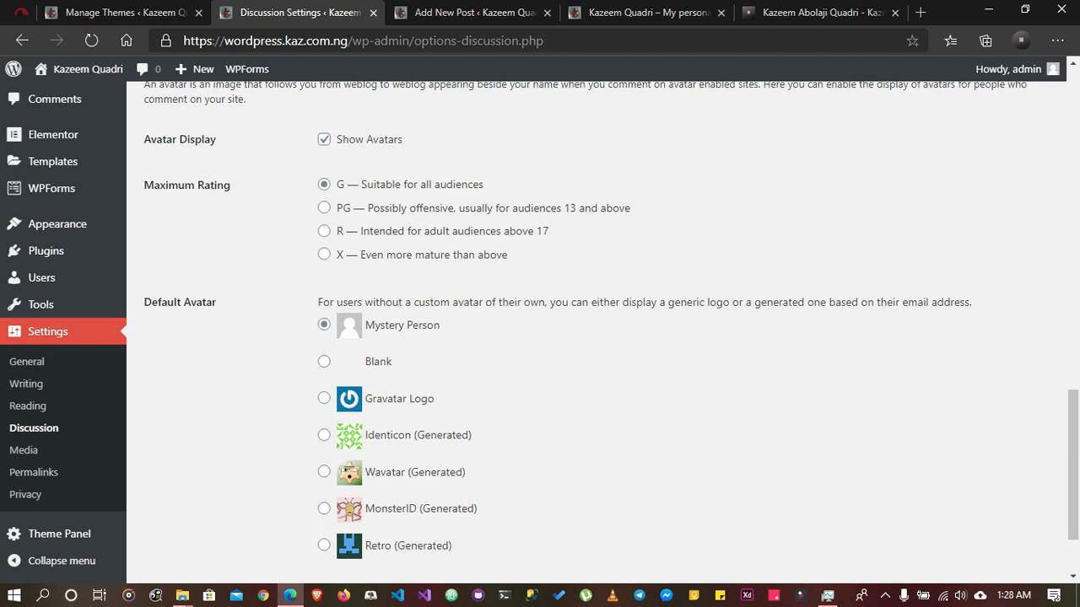
{"action": "left_click", "coordinate": [323, 545]}
{"action": "scroll", "coordinate": [324, 545], "scroll_direction": "down", "scroll_amount": 2}
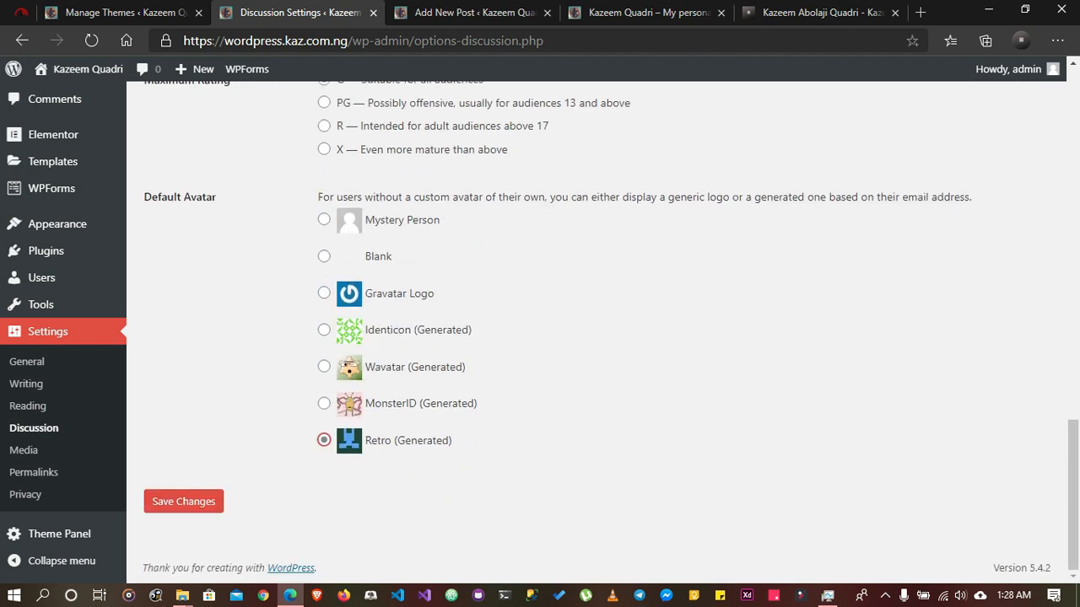
{"action": "left_click", "coordinate": [183, 501]}
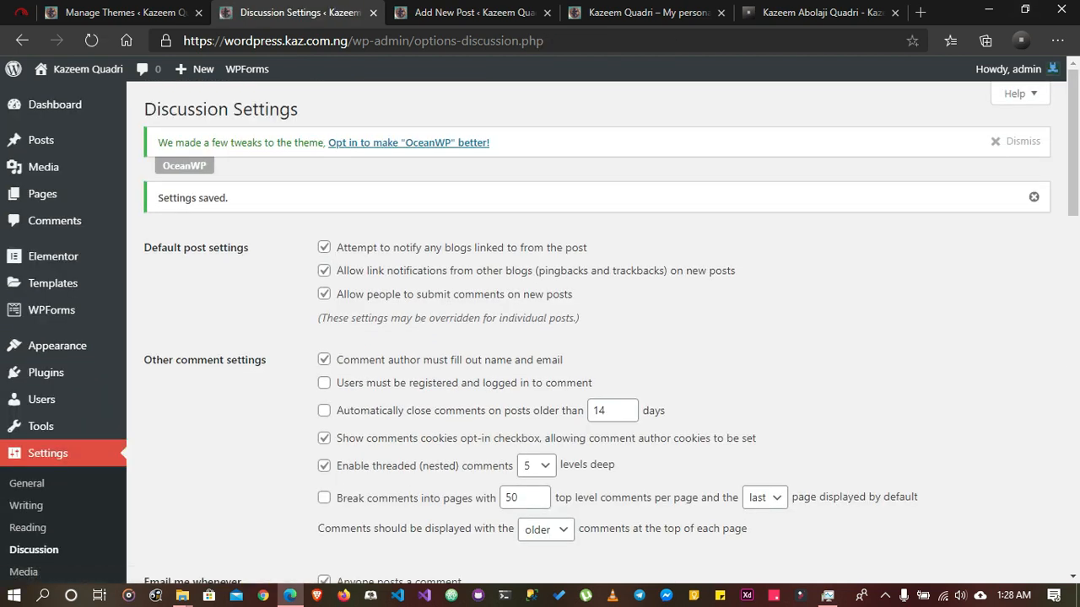
Open the Media Settings and review the image size and file upload options
{"action": "mouse_move", "coordinate": [1008, 69]}
{"action": "scroll", "coordinate": [51, 278], "scroll_direction": "down", "scroll_amount": 2}
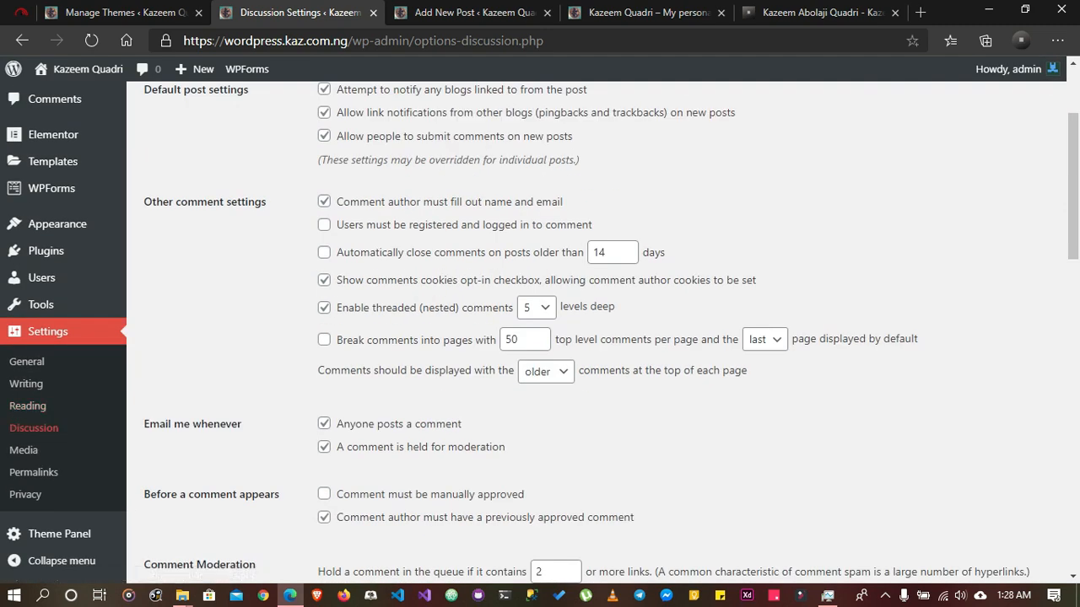
{"action": "left_click", "coordinate": [23, 450]}
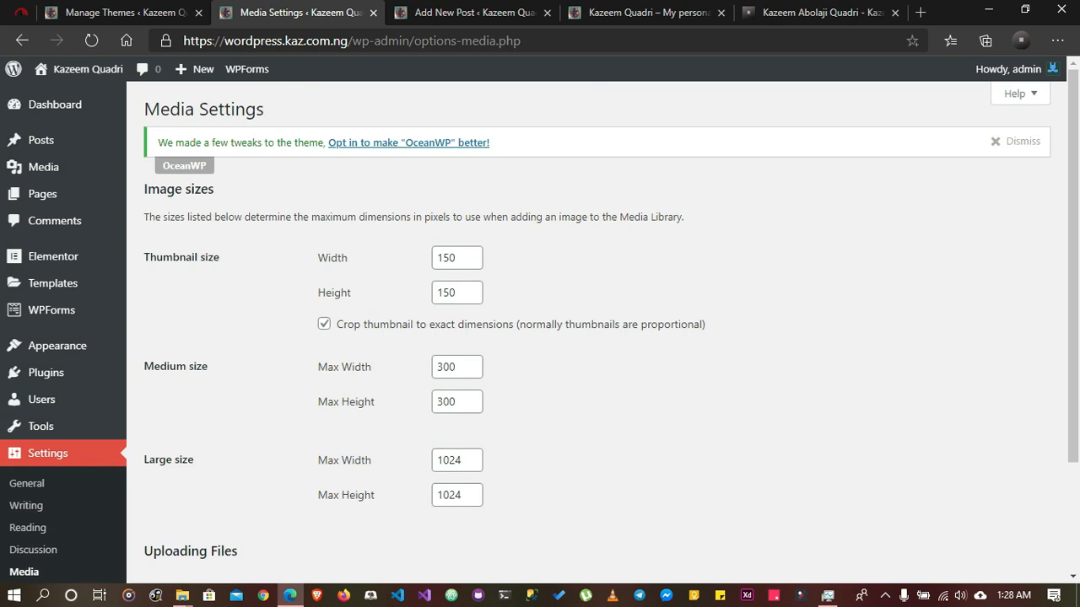
{"action": "scroll", "coordinate": [540, 329], "scroll_direction": "down", "scroll_amount": 1}
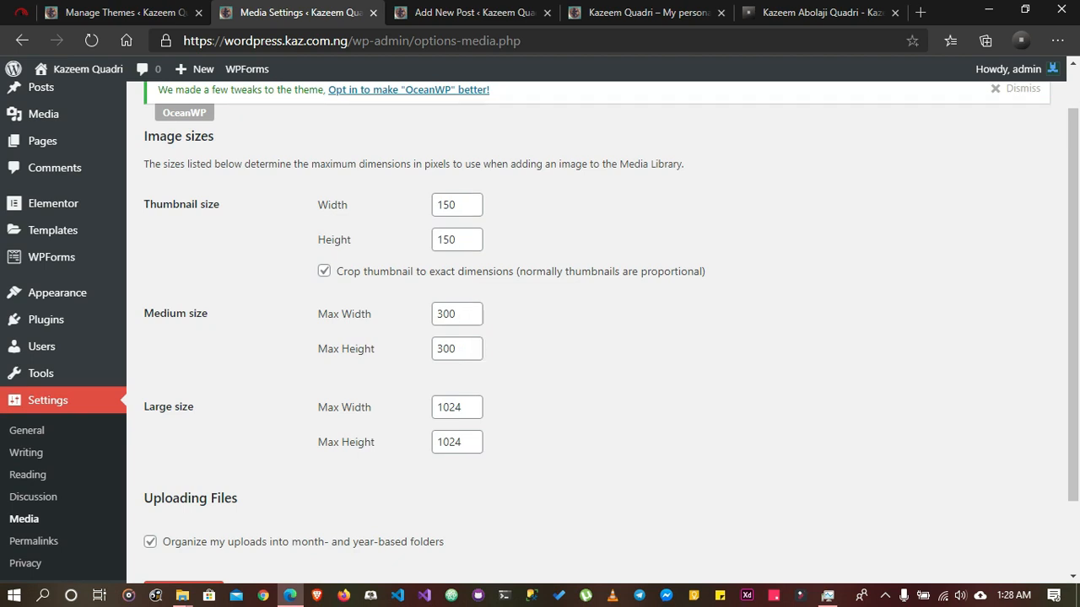
{"action": "scroll", "coordinate": [457, 267], "scroll_direction": "down", "scroll_amount": 2}
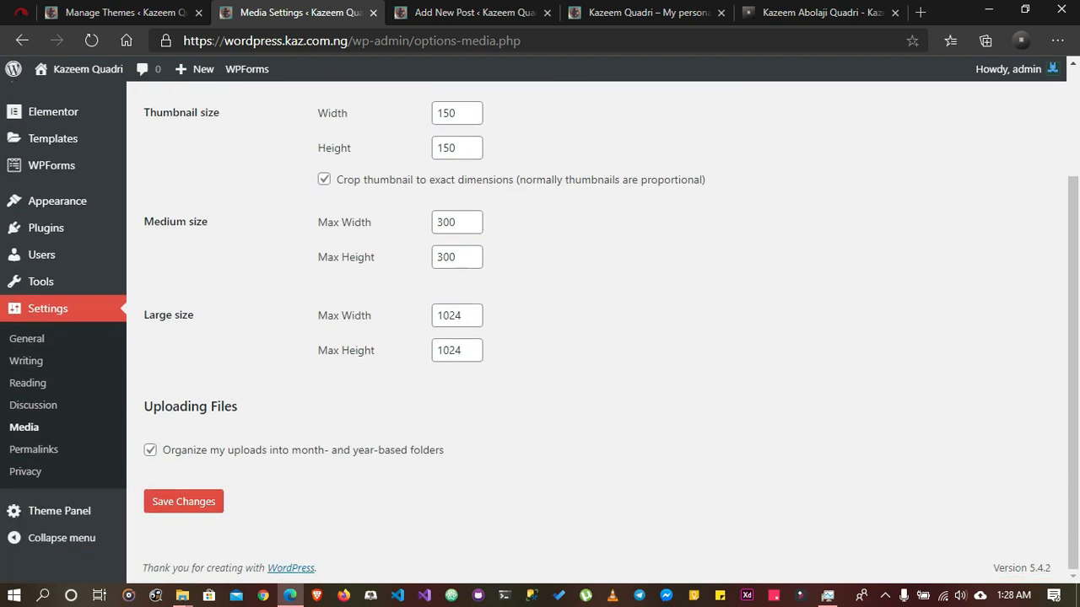
Open the Permalink Settings, close the Add New Post browser tab and look through the URL structure options
{"action": "left_click", "coordinate": [34, 450]}
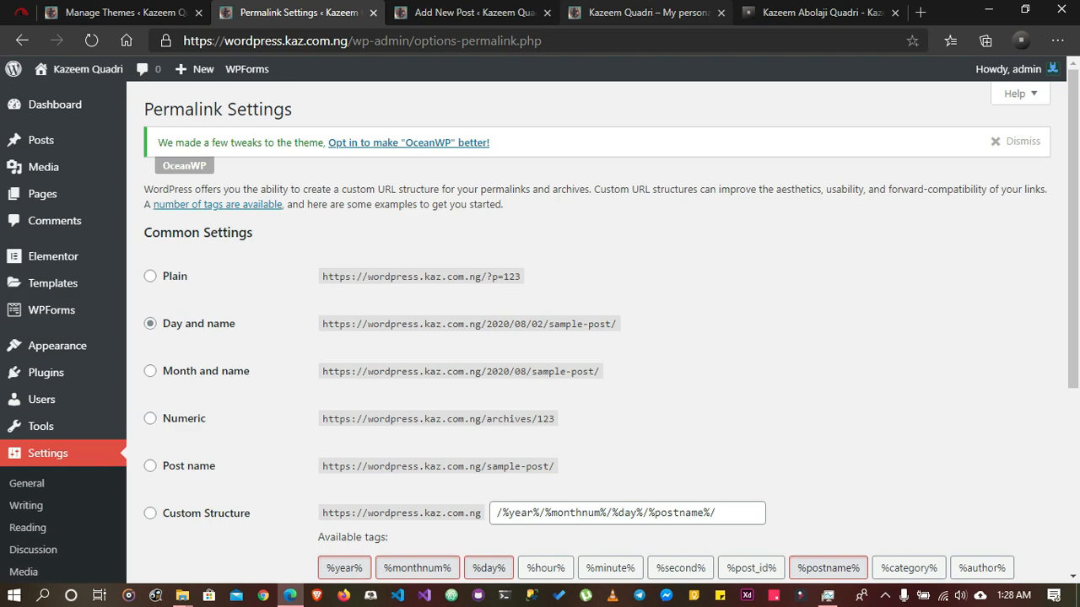
{"action": "left_click", "coordinate": [547, 12]}
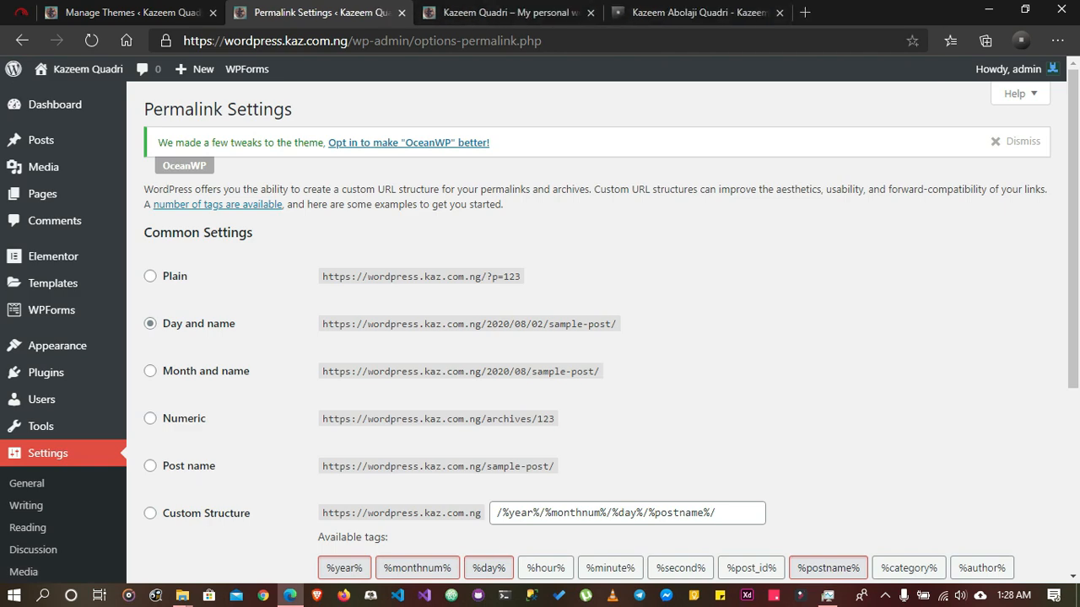
{"action": "scroll", "coordinate": [590, 337], "scroll_direction": "down", "scroll_amount": 3}
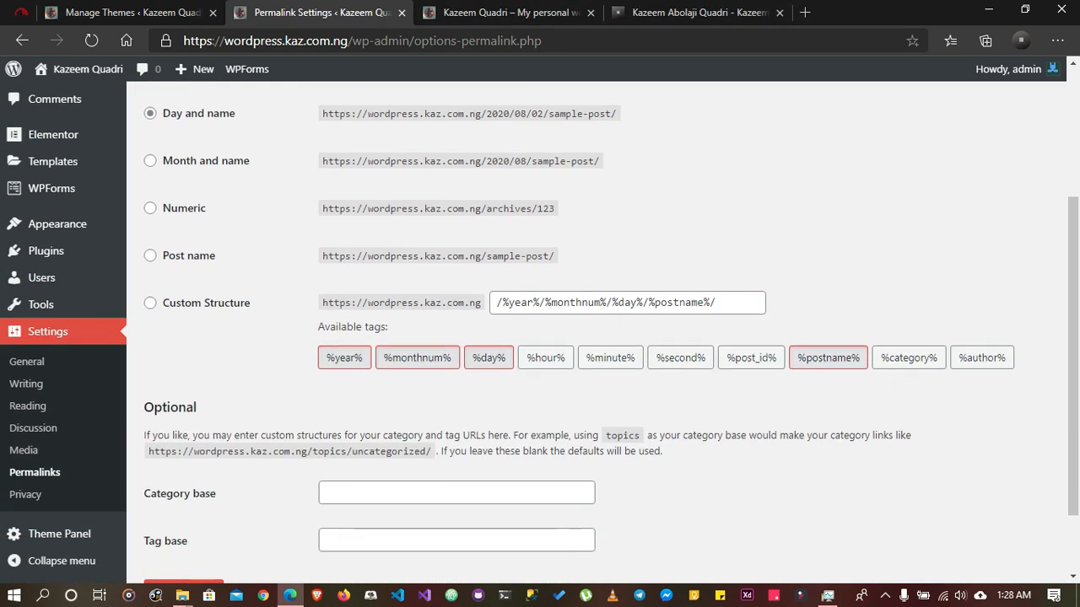
From the live blog homepage, open the "My Best Website for Learning" post in a new tab and highlight the date-and-name part of its address
{"action": "left_click", "coordinate": [540, 13]}
{"action": "scroll", "coordinate": [388, 337], "scroll_direction": "down", "scroll_amount": 10}
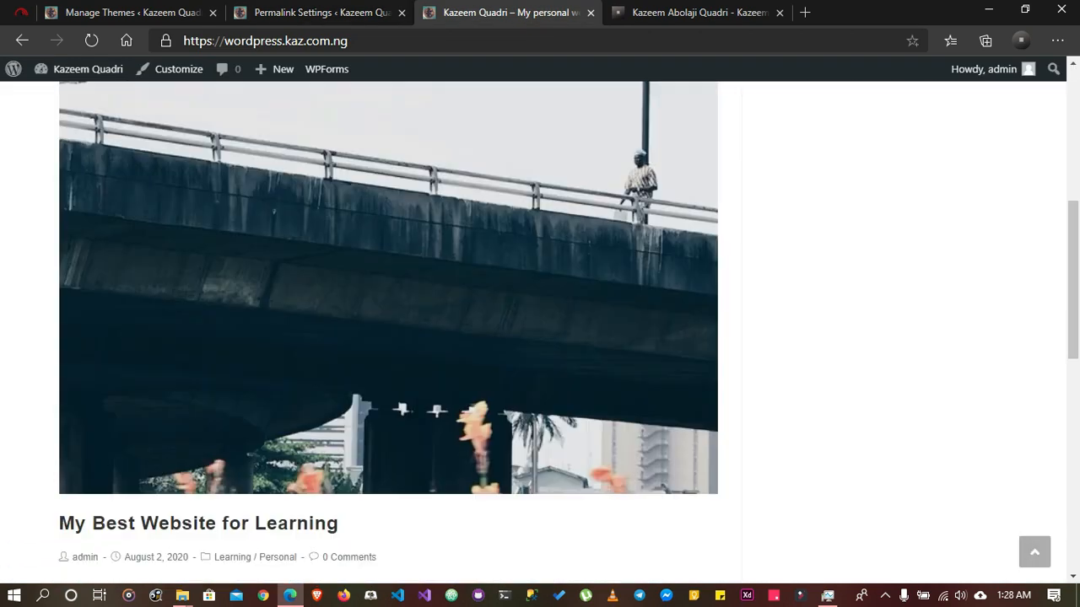
{"action": "scroll", "coordinate": [388, 338], "scroll_direction": "up", "scroll_amount": 1}
{"action": "right_click", "coordinate": [271, 162]}
{"action": "left_click", "coordinate": [308, 177]}
{"action": "left_click", "coordinate": [632, 13]}
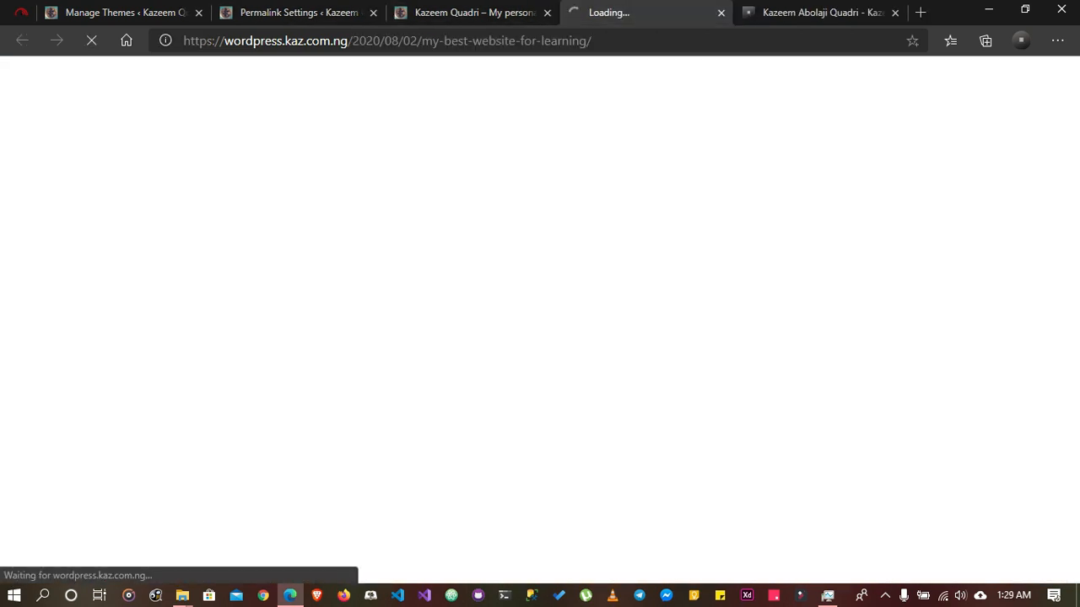
{"action": "left_click_drag", "start_coordinate": [592, 40], "coordinate": [359, 40]}
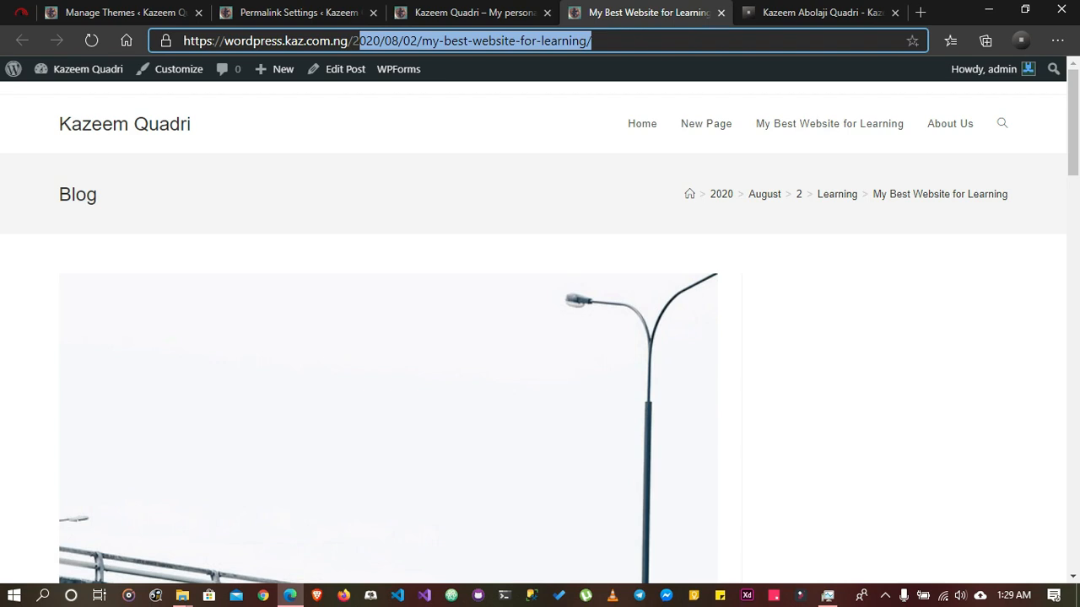
Compare the post's address with the Day and name example, set the permalink structure to Post name and save the changes
{"action": "left_click", "coordinate": [474, 13]}
{"action": "left_click", "coordinate": [298, 13]}
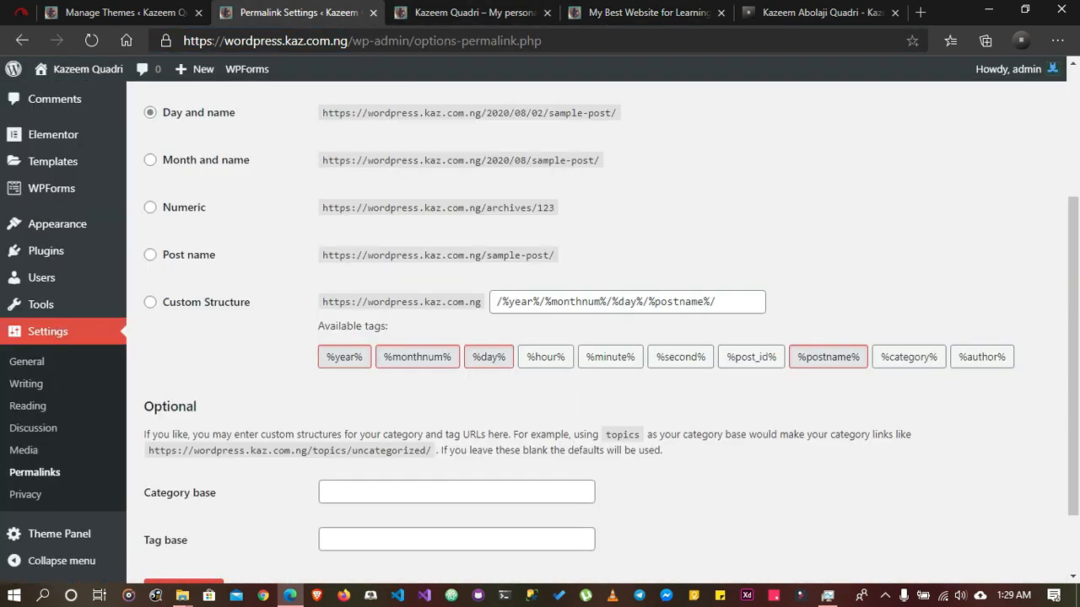
{"action": "scroll", "coordinate": [591, 338], "scroll_direction": "up", "scroll_amount": 1}
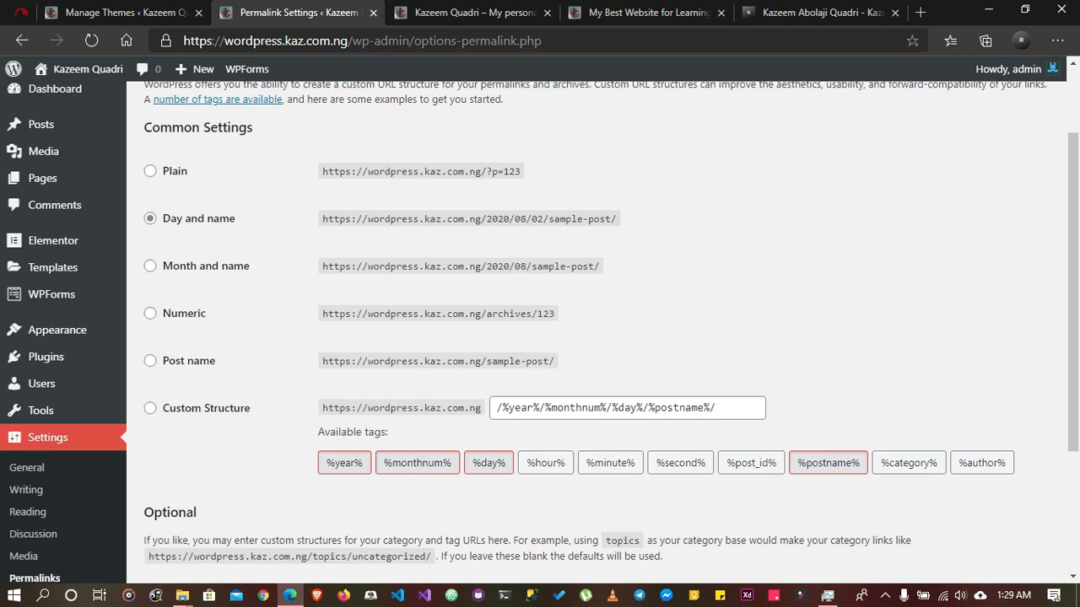
{"action": "left_click_drag", "start_coordinate": [491, 219], "coordinate": [544, 219]}
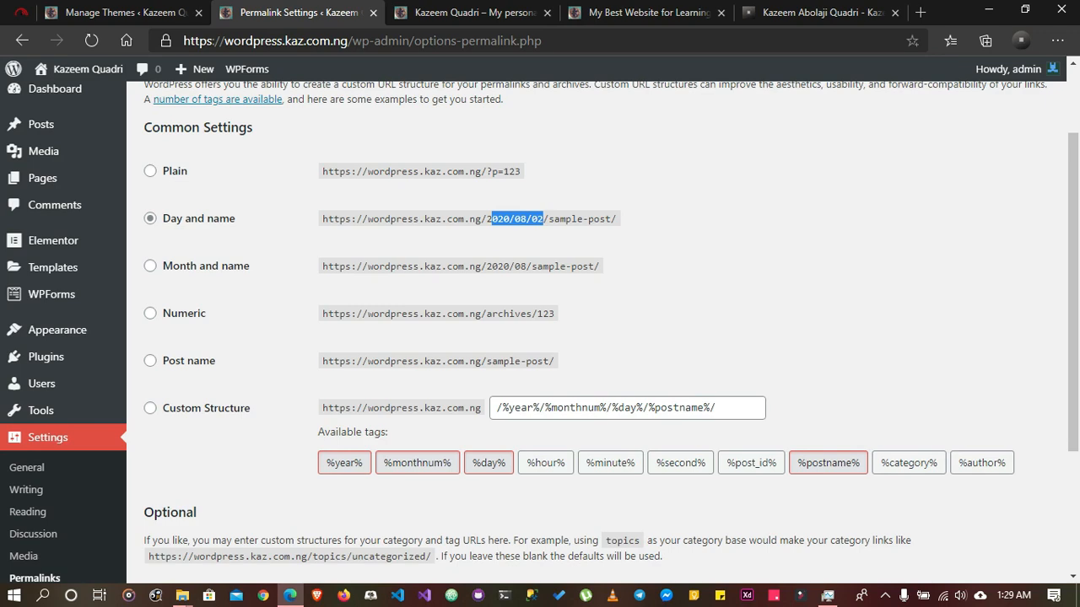
{"action": "left_click", "coordinate": [544, 219]}
{"action": "left_click", "coordinate": [150, 362]}
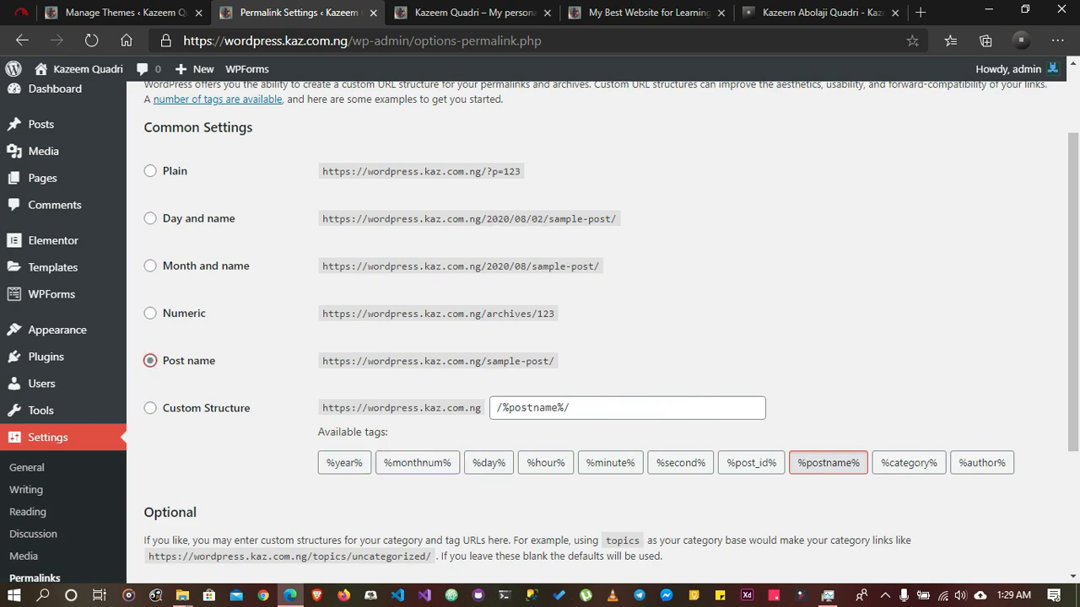
{"action": "scroll", "coordinate": [591, 338], "scroll_direction": "down", "scroll_amount": 3}
{"action": "left_click", "coordinate": [183, 502]}
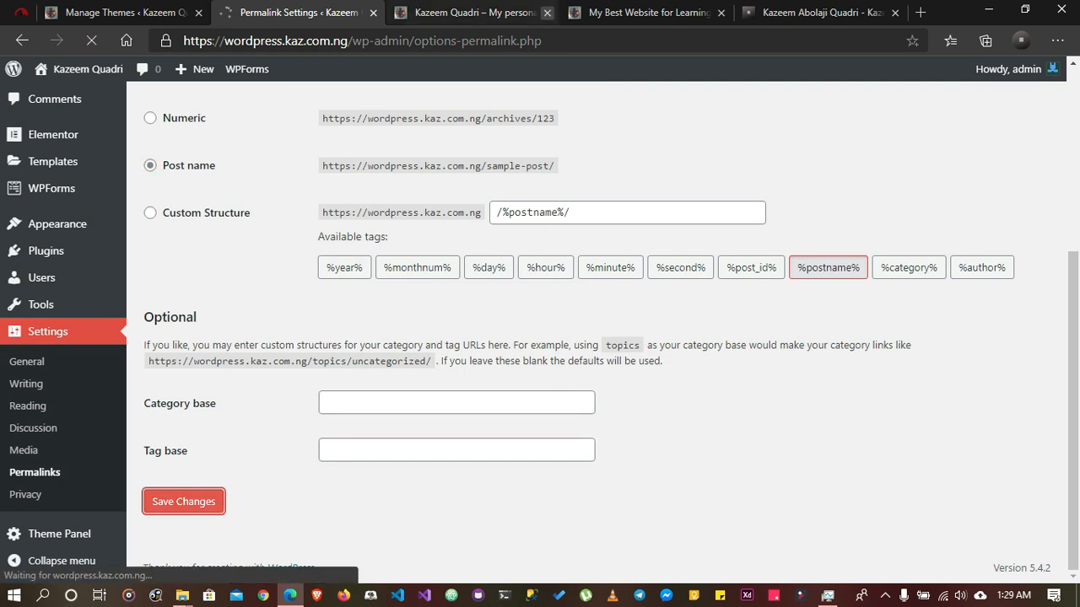
Reload the post at its old dated address to test the permalink change and close its tab
{"action": "left_click", "coordinate": [648, 13]}
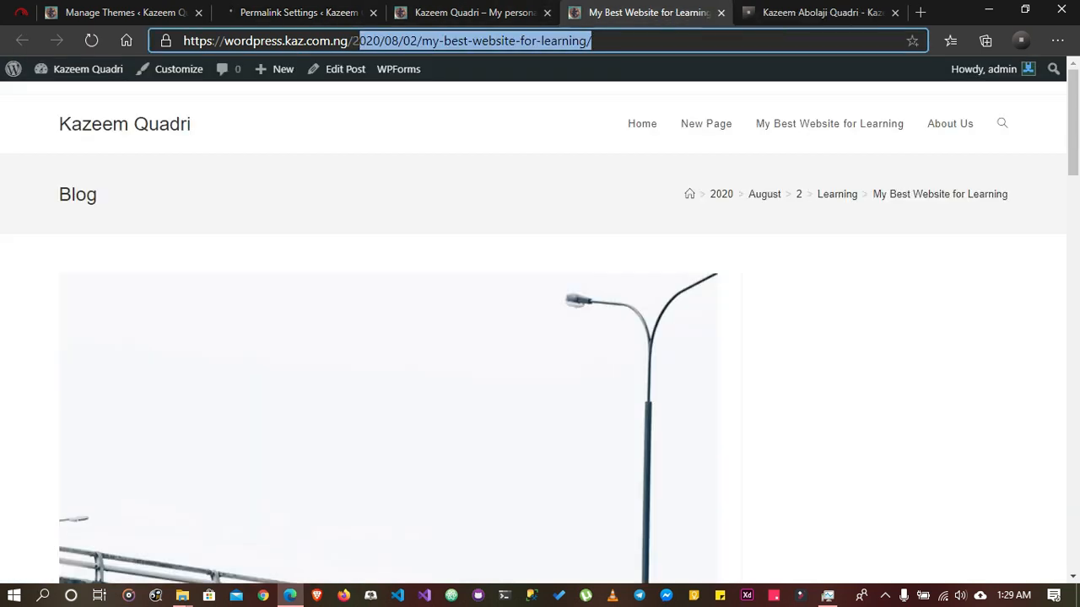
{"action": "left_click", "coordinate": [564, 40]}
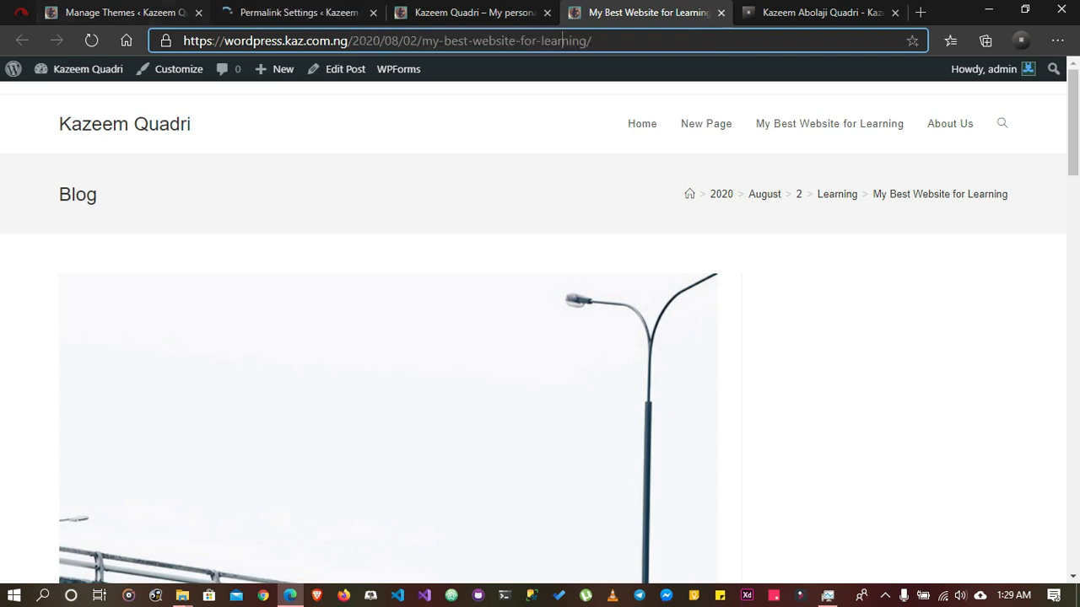
{"action": "left_click", "coordinate": [91, 41]}
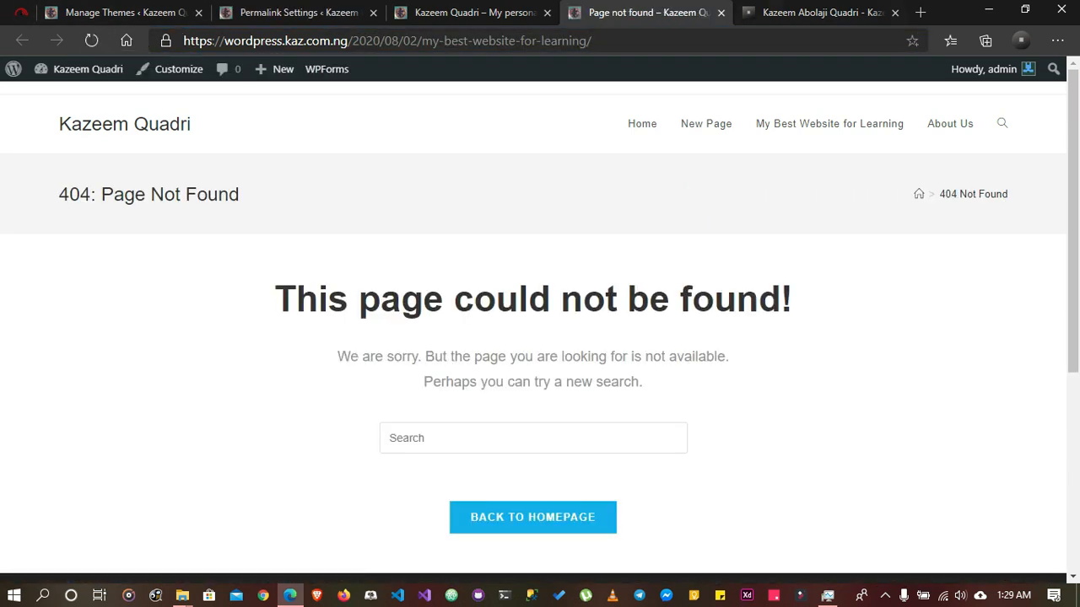
{"action": "left_click", "coordinate": [721, 12]}
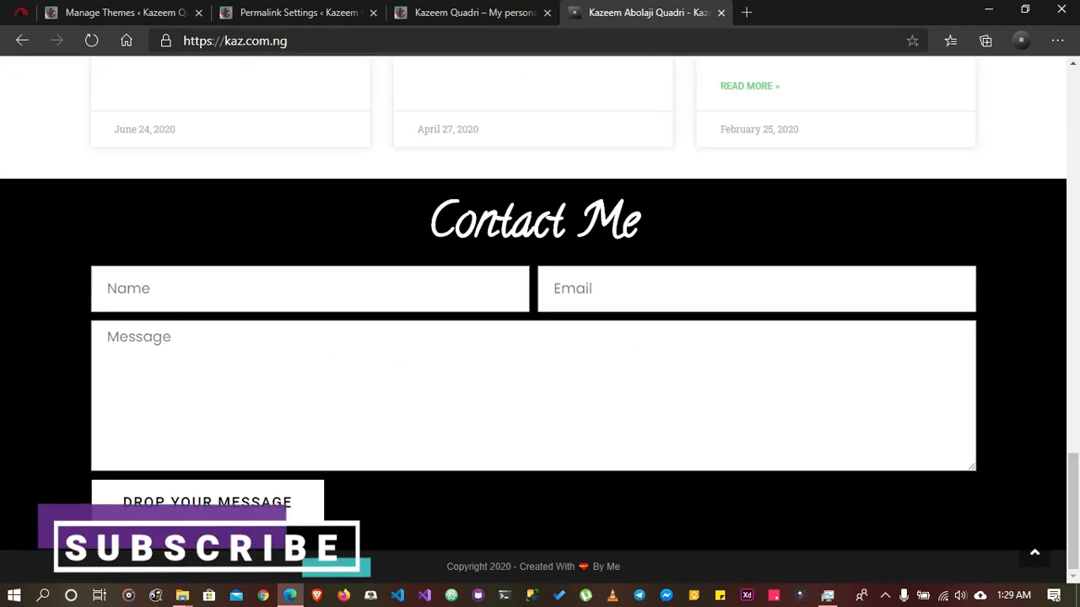
Reload the live blog homepage, reopen "My Best Website for Learning" in a new tab and check its address
{"action": "left_click", "coordinate": [474, 12]}
{"action": "left_click", "coordinate": [91, 41]}
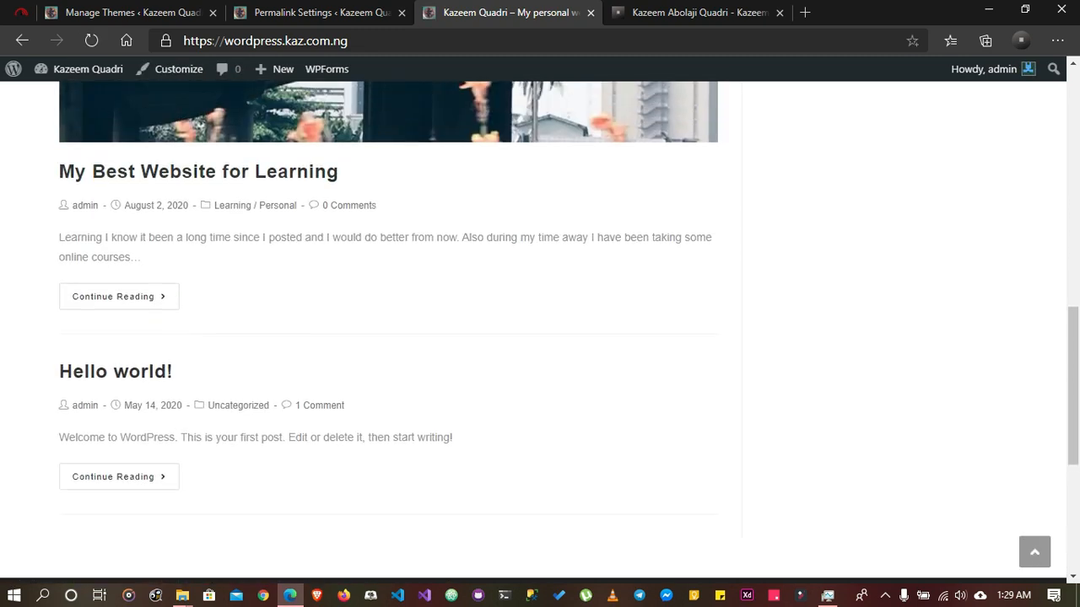
{"action": "right_click", "coordinate": [213, 165]}
{"action": "left_click", "coordinate": [253, 176]}
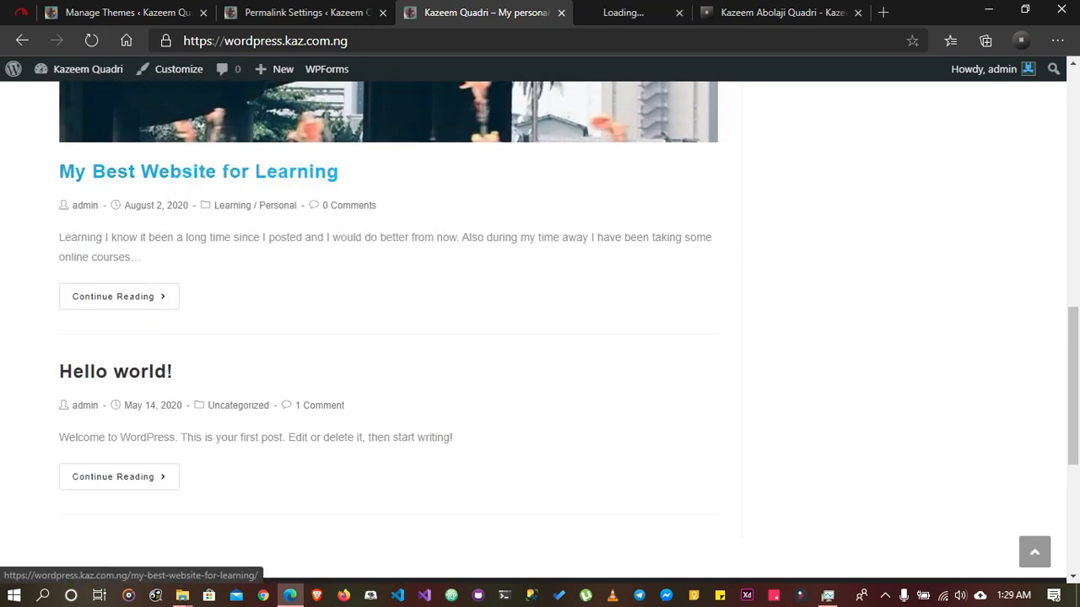
{"action": "left_click", "coordinate": [625, 13]}
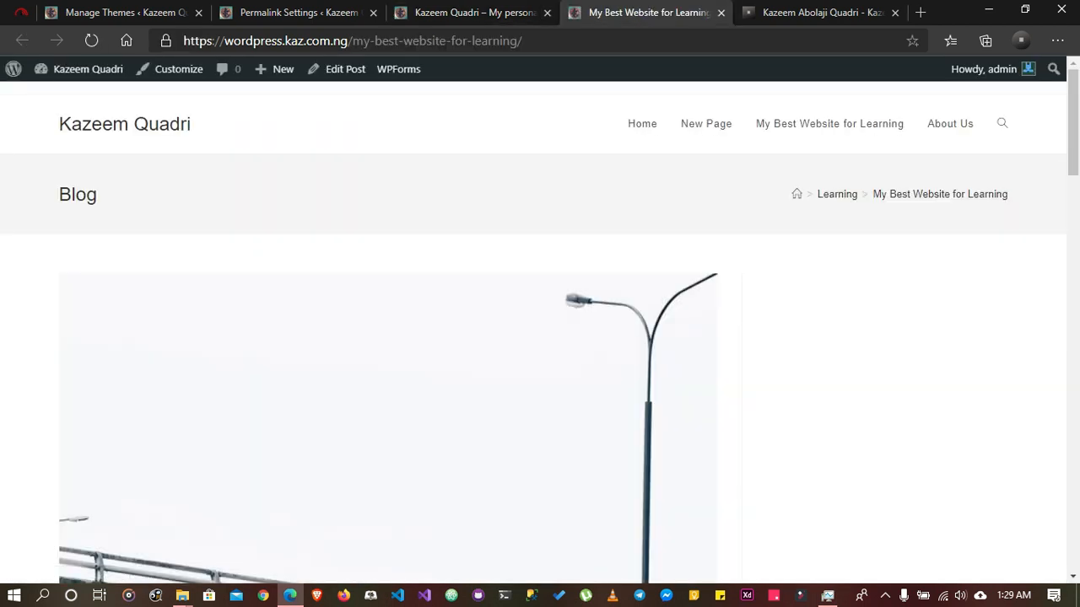
{"action": "left_click", "coordinate": [405, 41]}
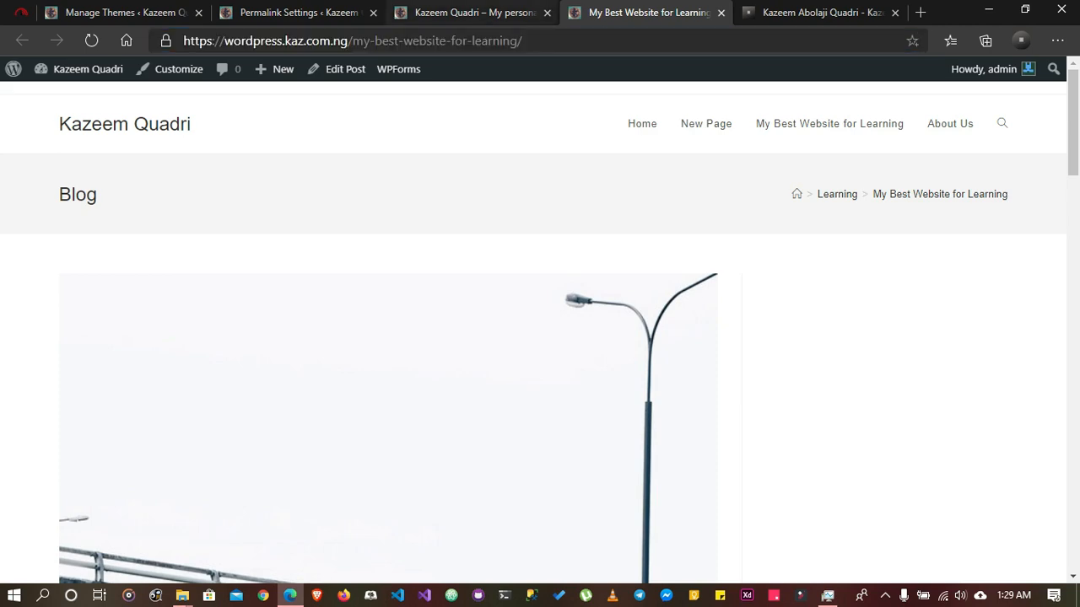
Open the Privacy Settings and view the pages available as the Privacy Policy page without changing the choice
{"action": "left_click", "coordinate": [299, 12]}
{"action": "scroll", "coordinate": [591, 337], "scroll_direction": "down", "scroll_amount": 5}
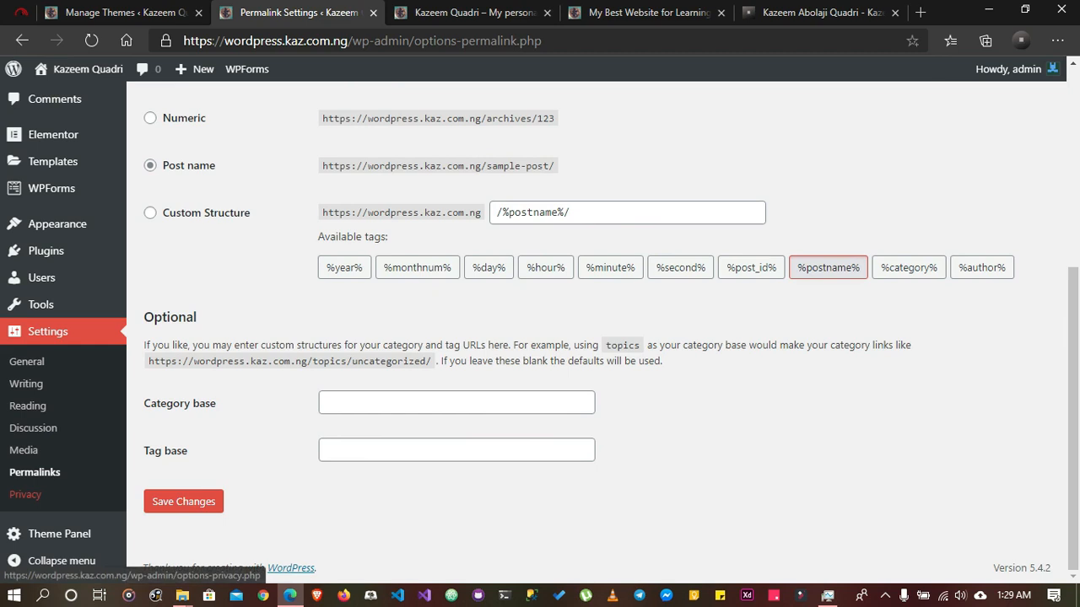
{"action": "left_click", "coordinate": [26, 495]}
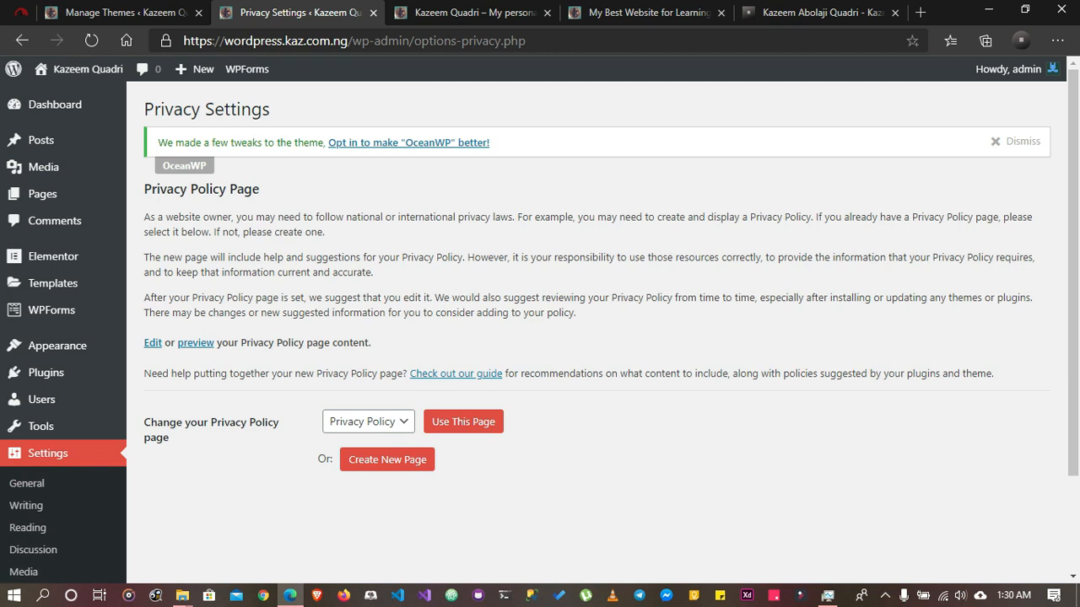
{"action": "left_click", "coordinate": [369, 422]}
{"action": "left_click", "coordinate": [557, 489]}
{"action": "left_click", "coordinate": [369, 422]}
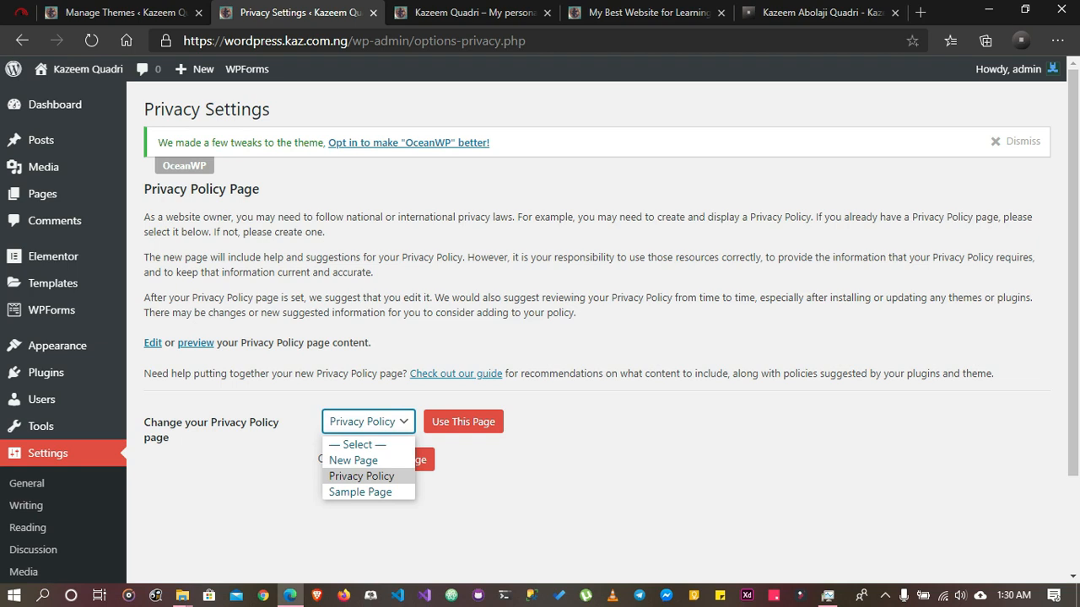
{"action": "key", "text": "Escape"}
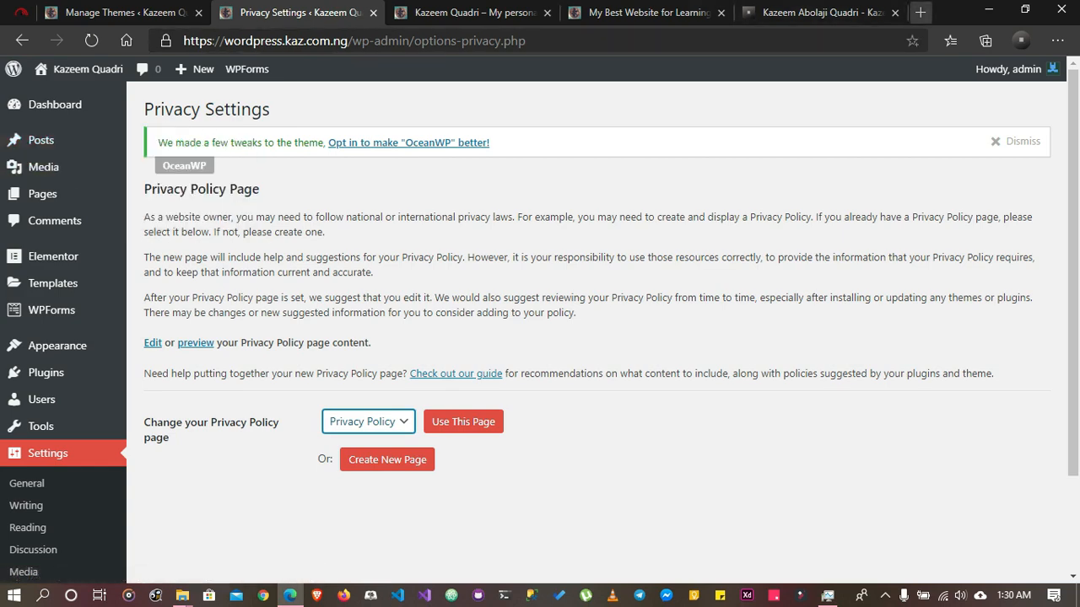
Search Google for "elementor" in a new browser tab
{"action": "left_click", "coordinate": [921, 12]}
{"action": "type", "text": "elem"}
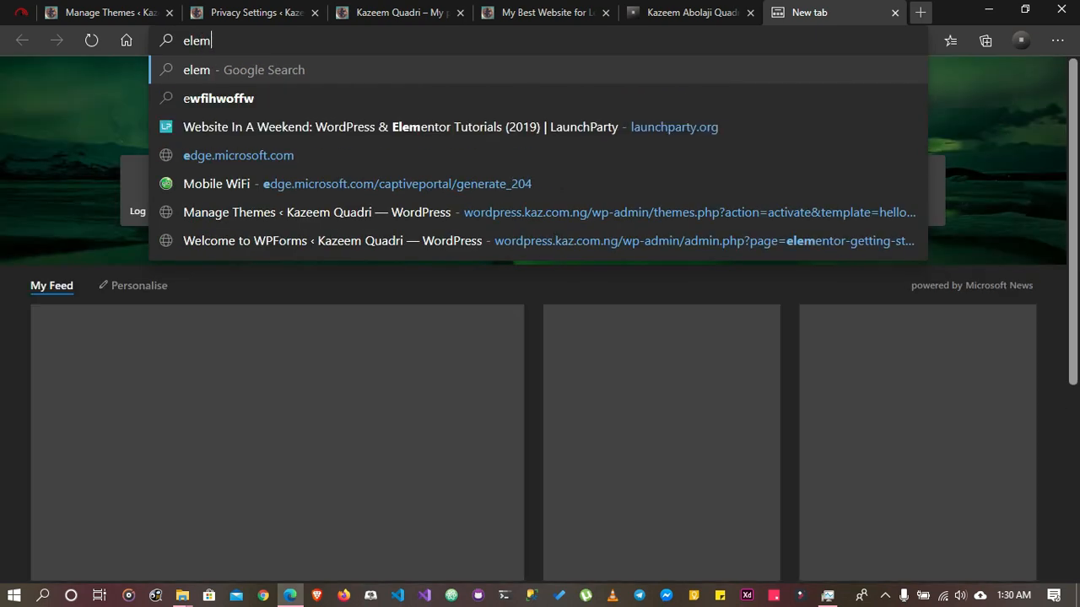
{"action": "type", "text": "entor"}
{"action": "key", "text": "Return"}
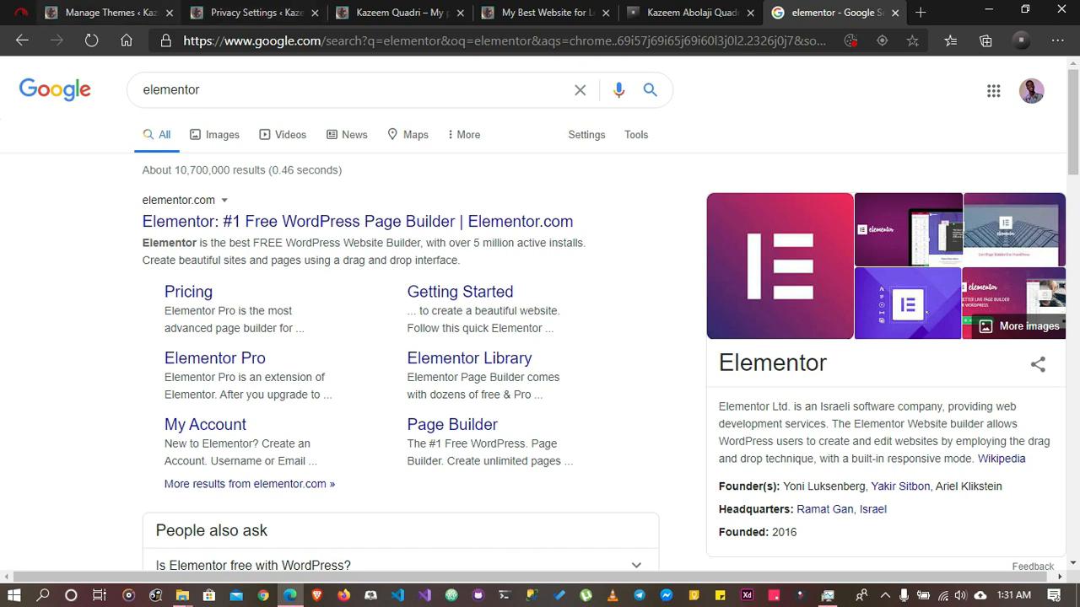
Open the list of all pages in the WordPress admin and close the leftover search, blog post and blog homepage tabs
{"action": "left_click", "coordinate": [109, 13]}
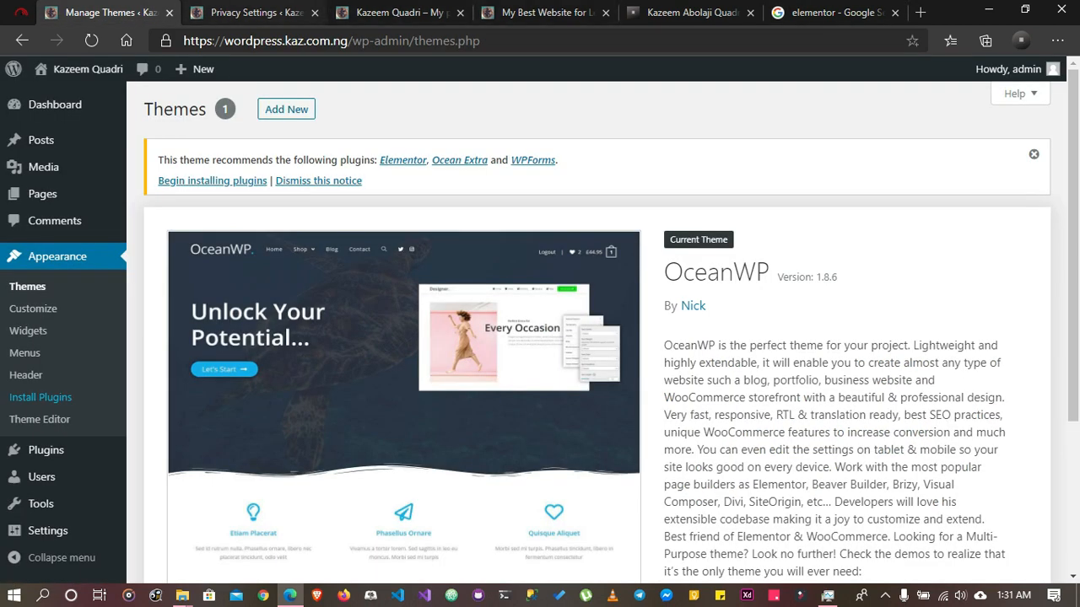
{"action": "left_click", "coordinate": [253, 12]}
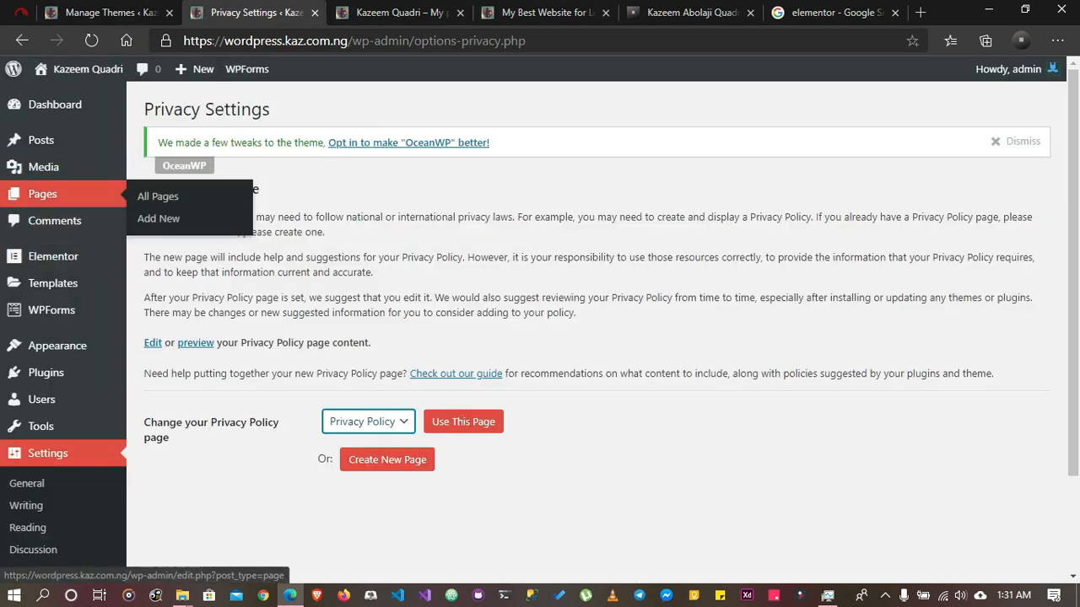
{"action": "left_click", "coordinate": [42, 195]}
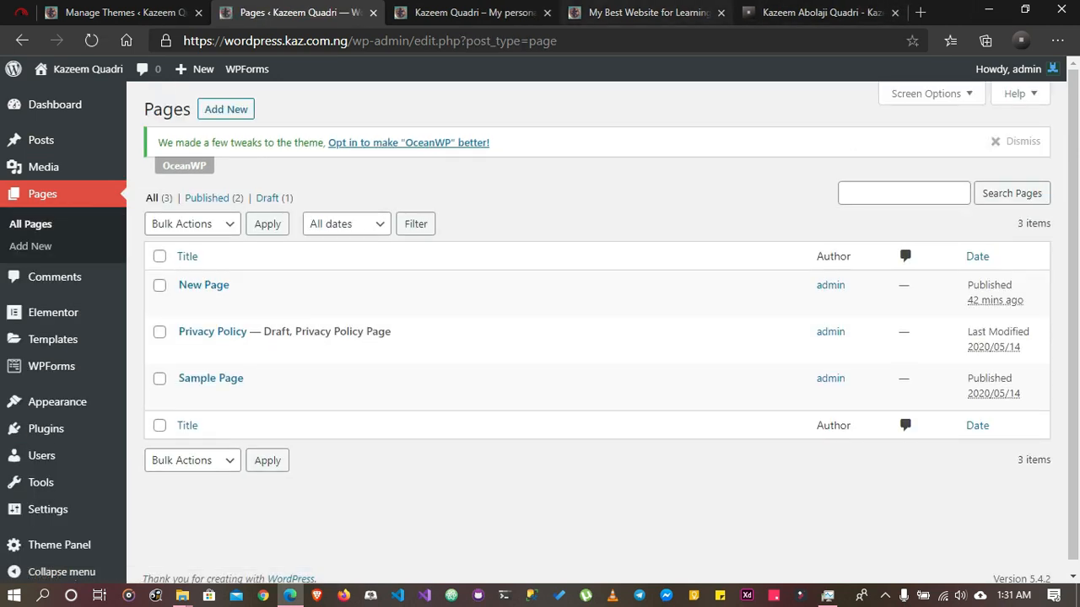
{"action": "left_click", "coordinate": [721, 13]}
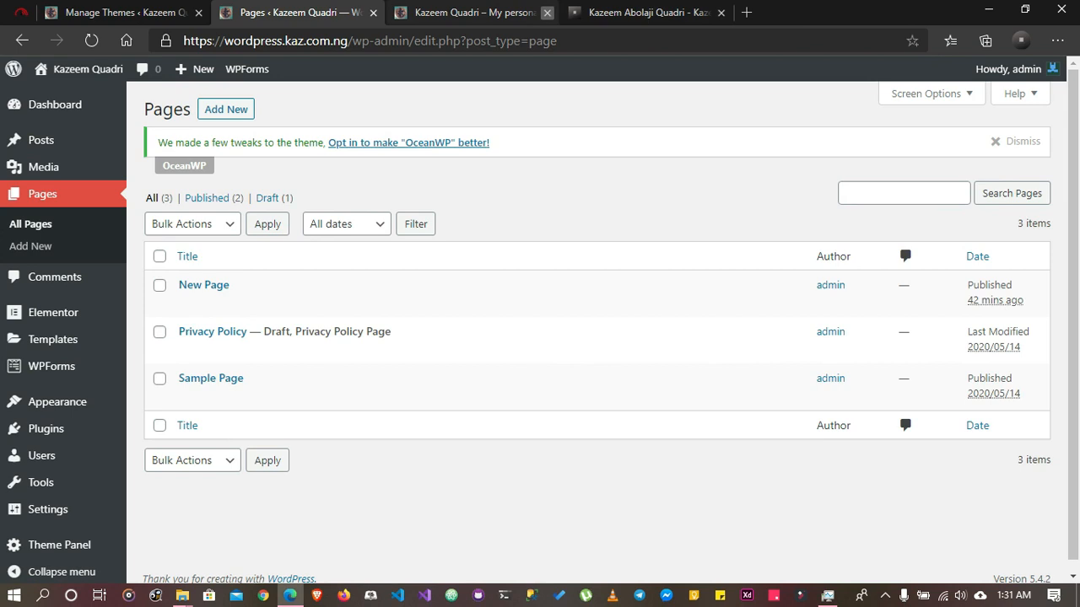
{"action": "left_click", "coordinate": [546, 12]}
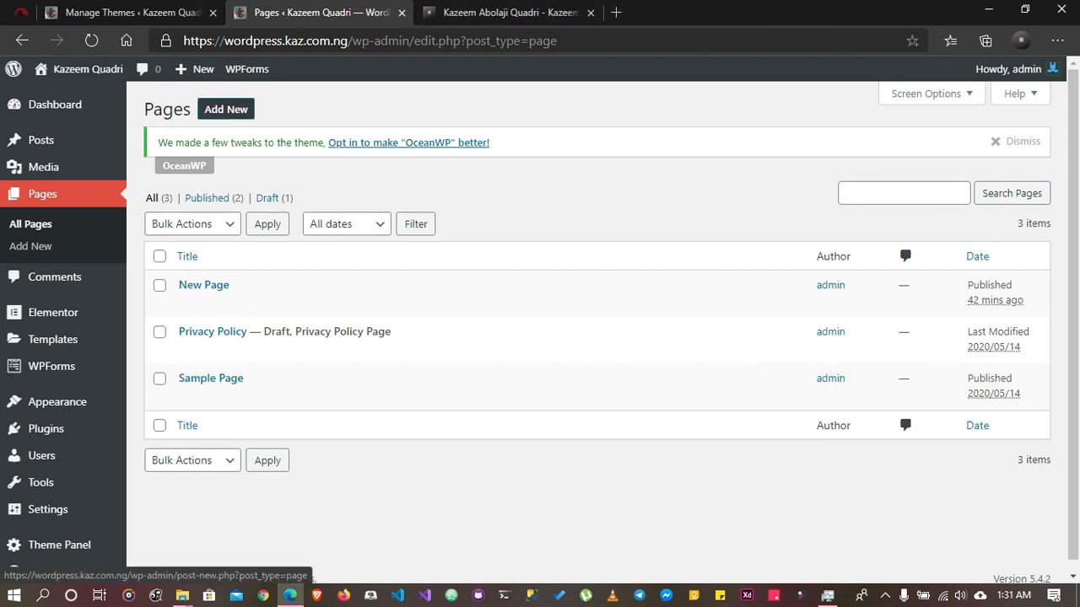
Create a new page titled "Home" with no body content and publish it immediately
{"action": "left_click", "coordinate": [226, 109]}
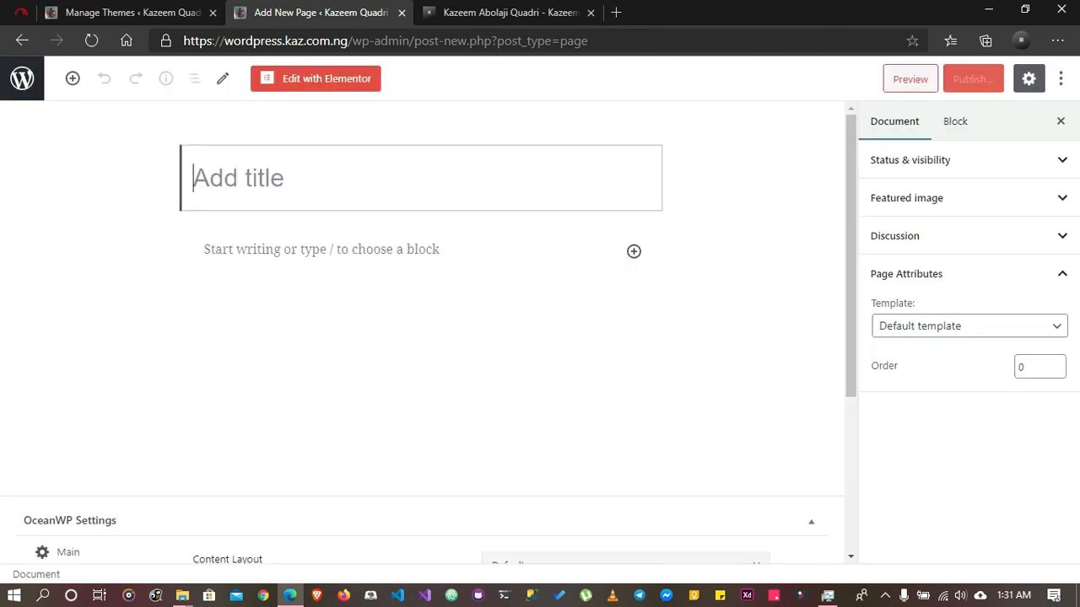
{"action": "type", "text": "Home"}
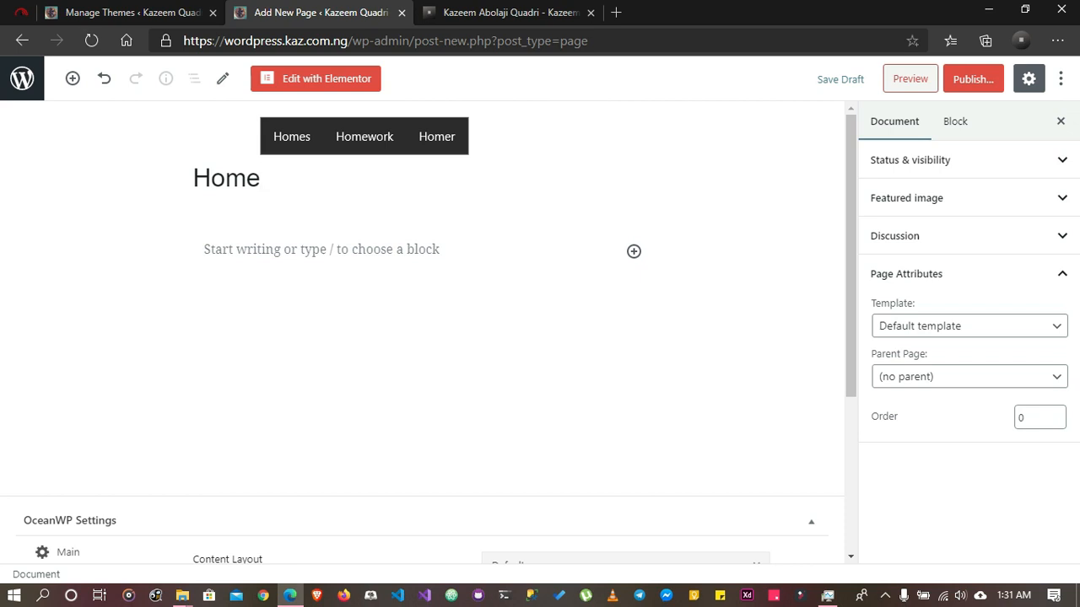
{"action": "key", "text": "Return"}
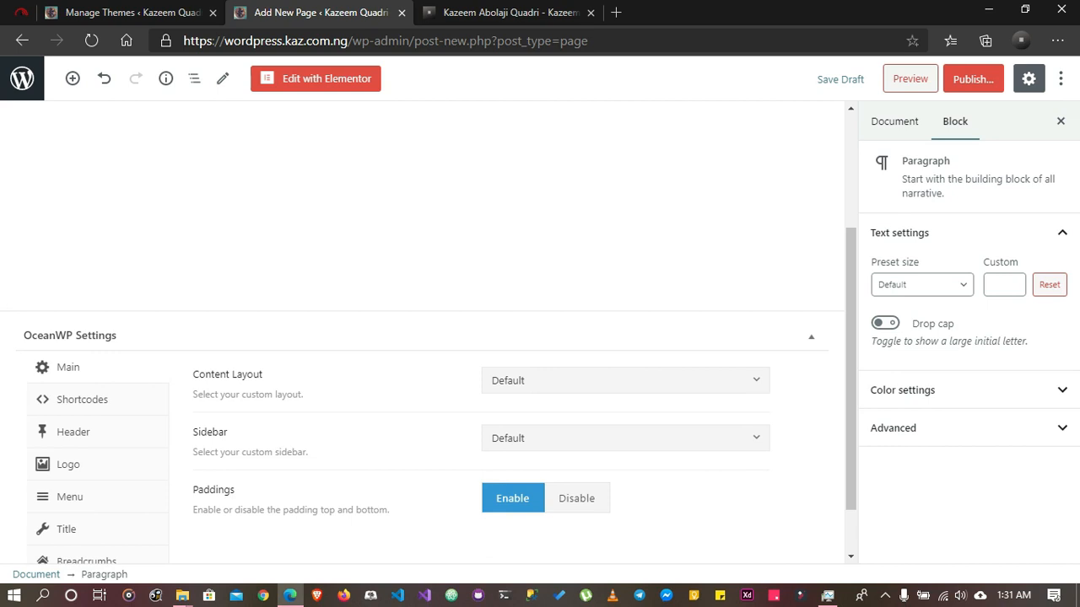
{"action": "scroll", "coordinate": [422, 396], "scroll_direction": "down", "scroll_amount": 2}
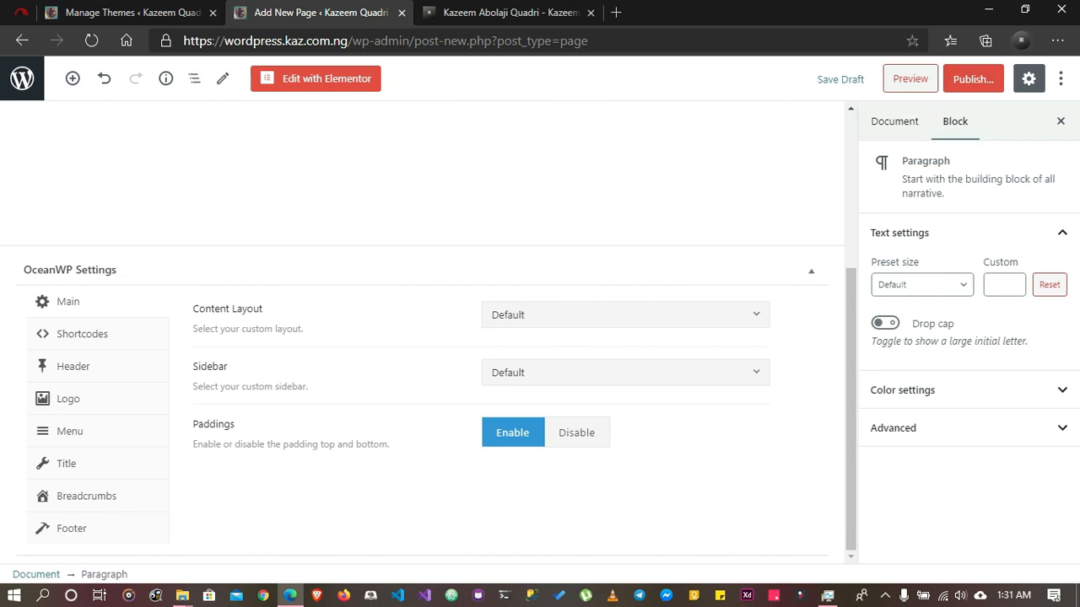
{"action": "left_click", "coordinate": [973, 79]}
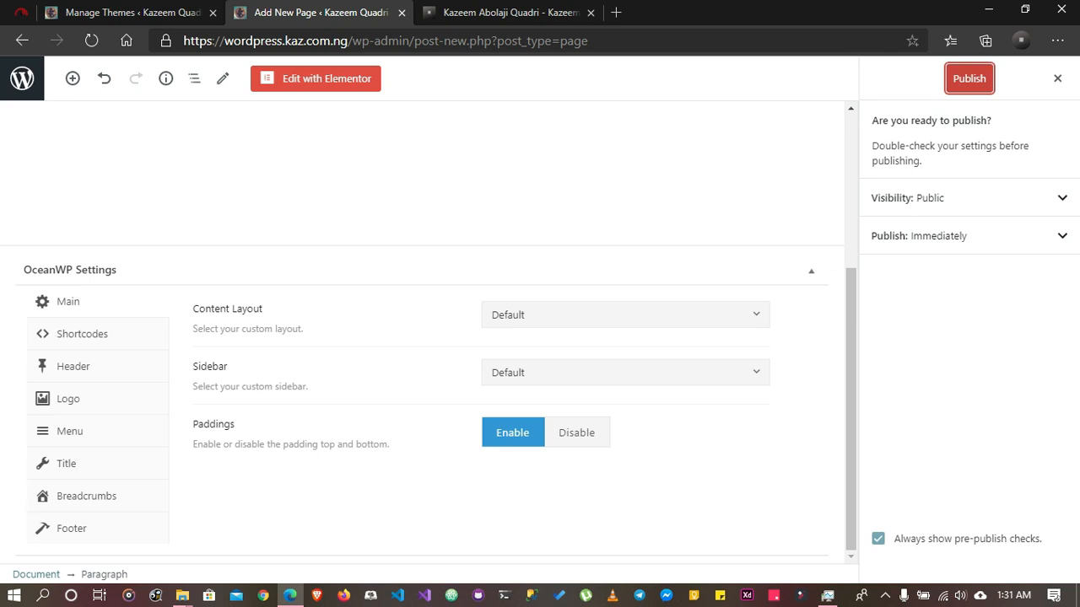
{"action": "left_click", "coordinate": [968, 79]}
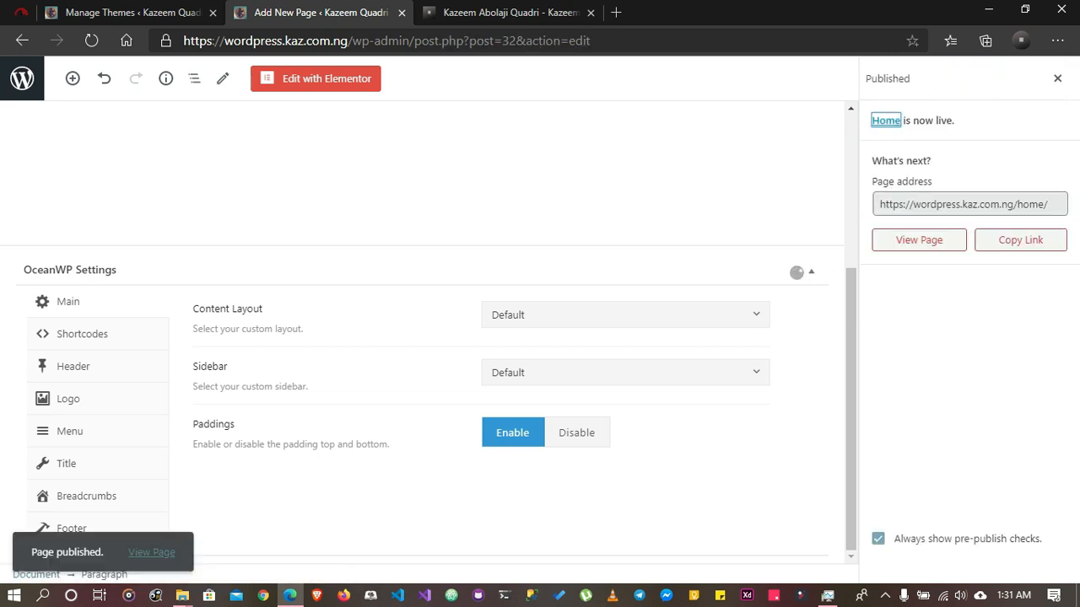
View the published Home page on the live site and return to its editor
{"action": "left_click", "coordinate": [918, 241]}
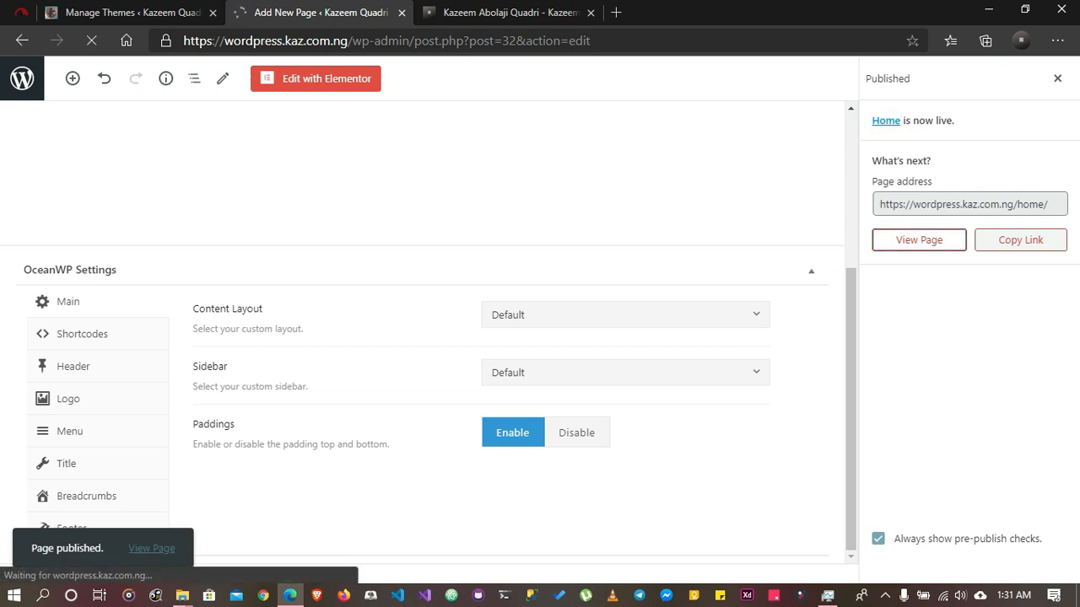
{"action": "scroll", "coordinate": [533, 321], "scroll_direction": "down", "scroll_amount": 2}
{"action": "scroll", "coordinate": [533, 321], "scroll_direction": "up", "scroll_amount": 2}
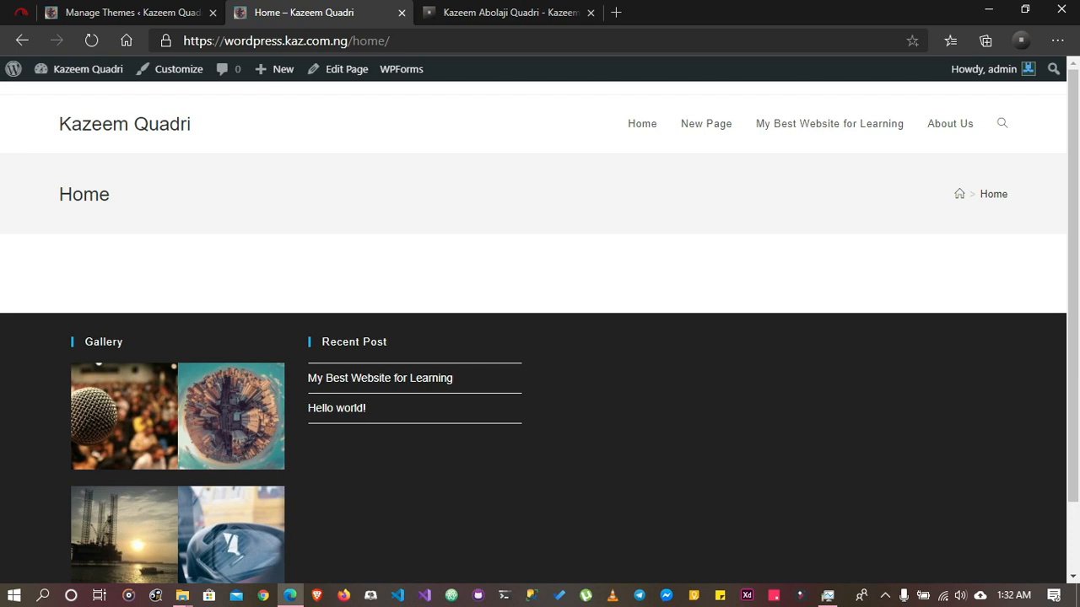
{"action": "left_click", "coordinate": [22, 41]}
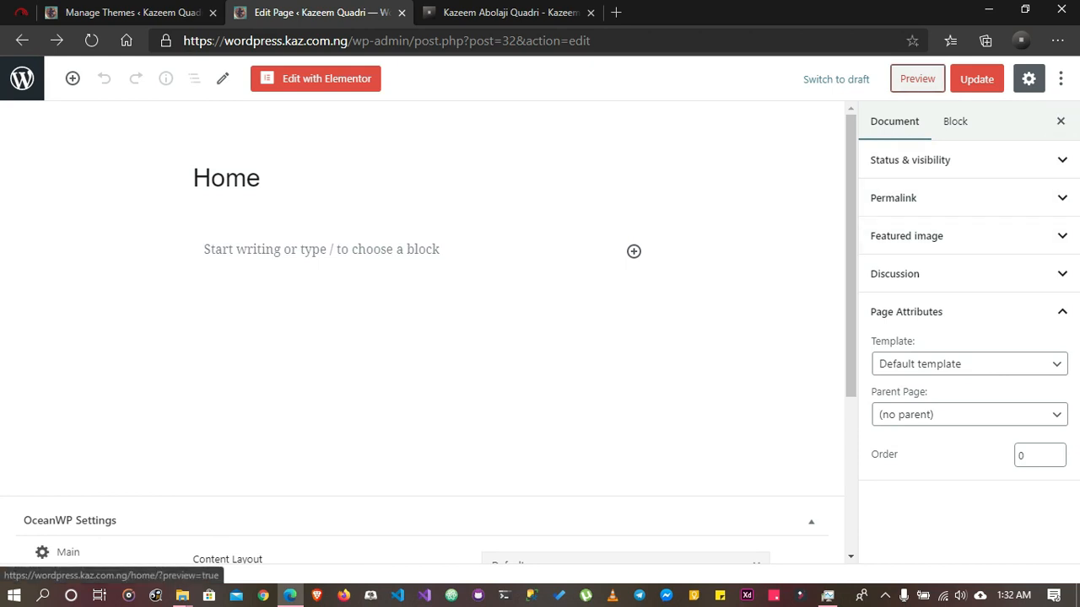
Open the preview of the Home page in a separate browser tab
{"action": "right_click", "coordinate": [917, 78]}
{"action": "left_click", "coordinate": [911, 92]}
{"action": "left_click", "coordinate": [506, 12]}
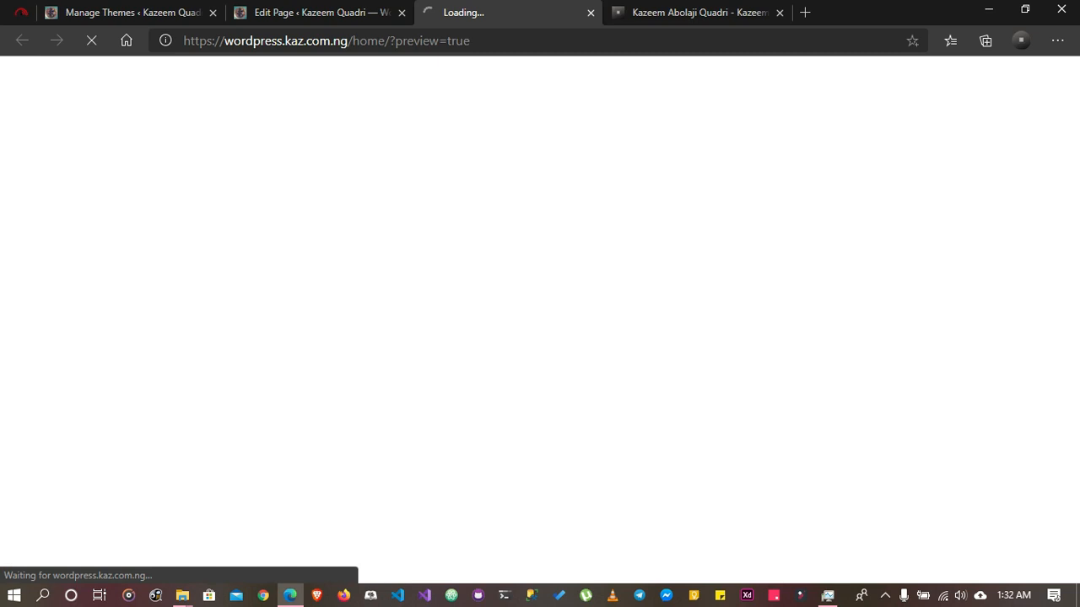
{"action": "left_click_drag", "start_coordinate": [482, 40], "coordinate": [420, 41]}
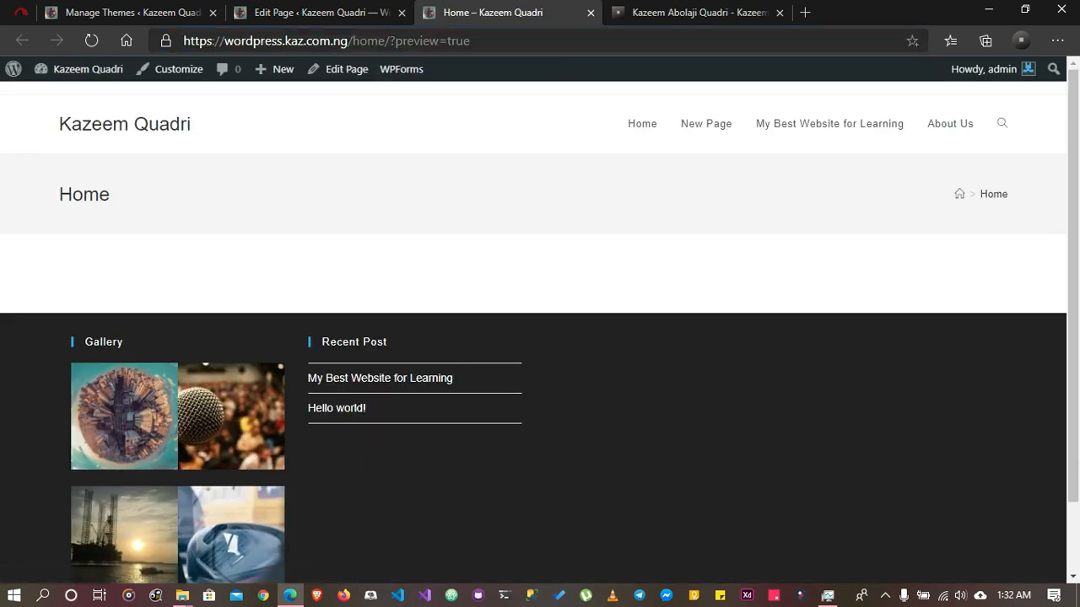
Set the Home page's OceanWP content layout to Full Width, update the page and reload its preview
{"action": "left_click", "coordinate": [321, 12]}
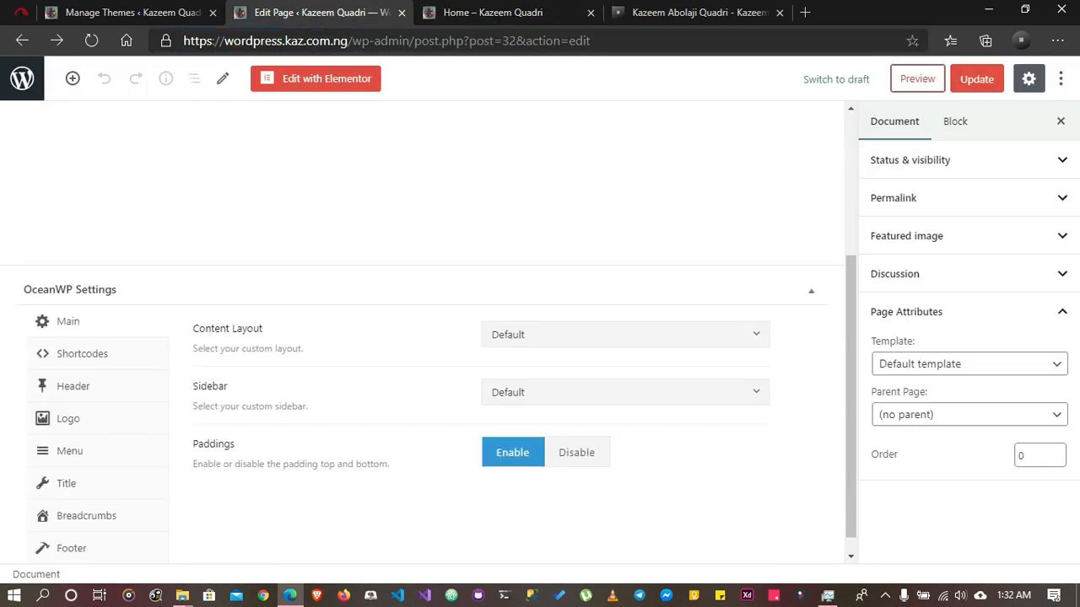
{"action": "left_click", "coordinate": [624, 334]}
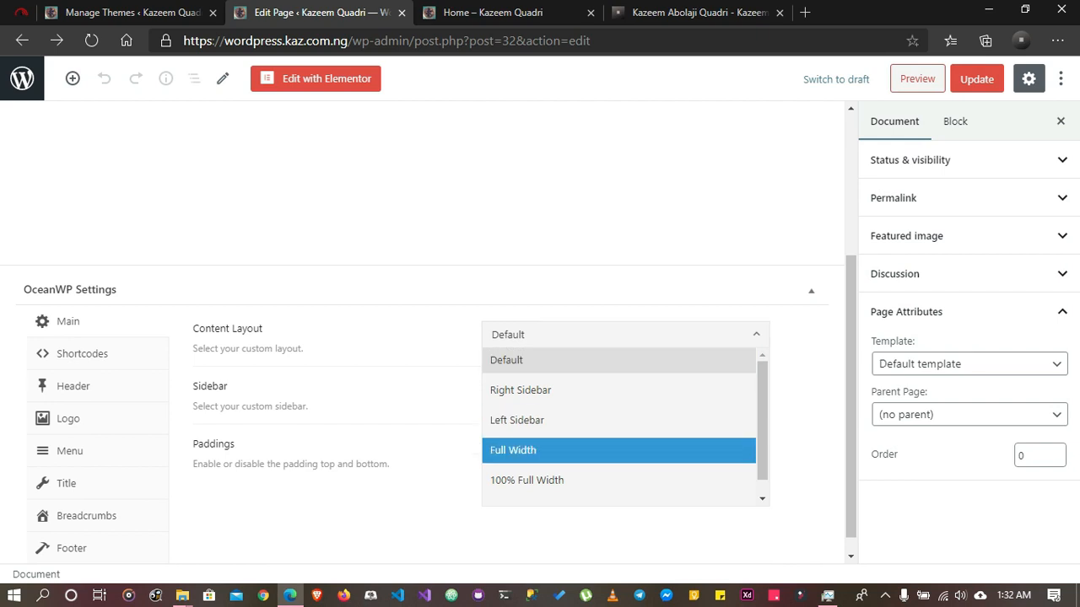
{"action": "left_click", "coordinate": [540, 450]}
{"action": "left_click", "coordinate": [976, 78]}
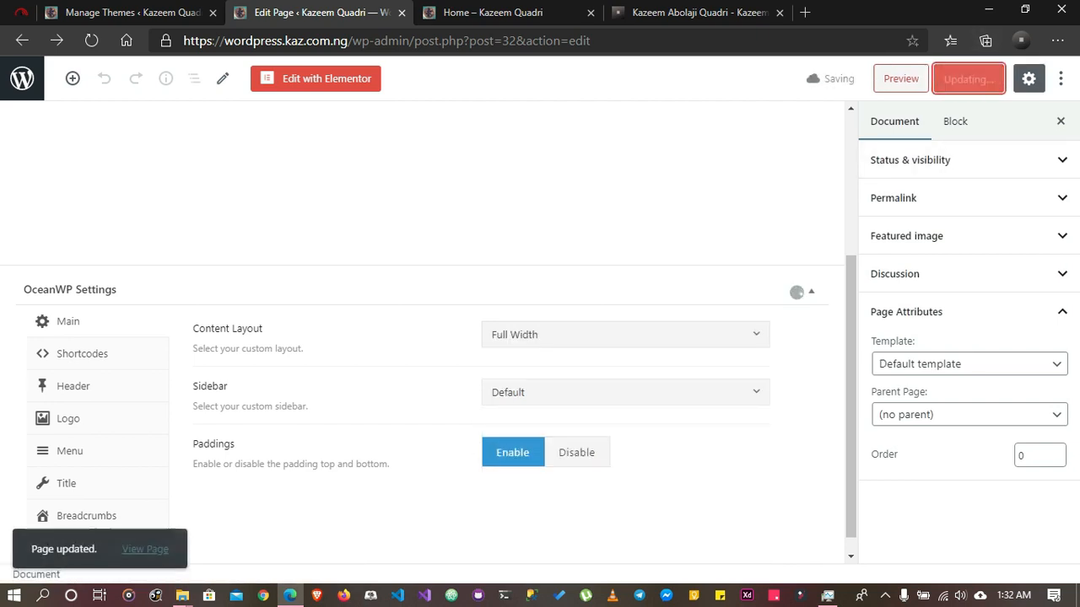
{"action": "left_click", "coordinate": [493, 13]}
{"action": "left_click", "coordinate": [91, 41]}
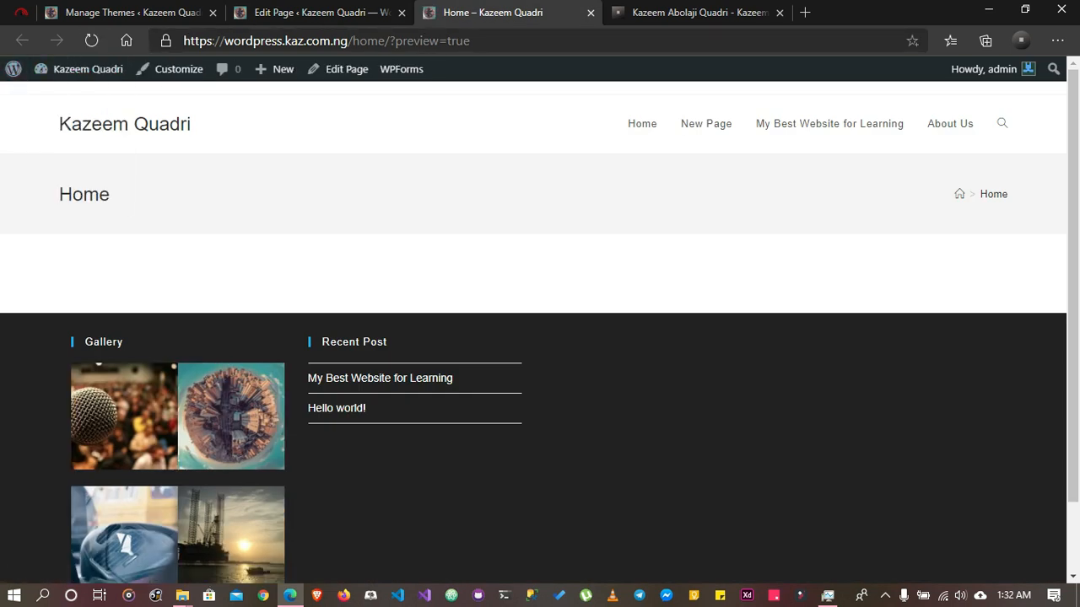
Disable Display Top Bar in the Home page's OceanWP header settings, comparing the header options with the preview
{"action": "left_click", "coordinate": [319, 13]}
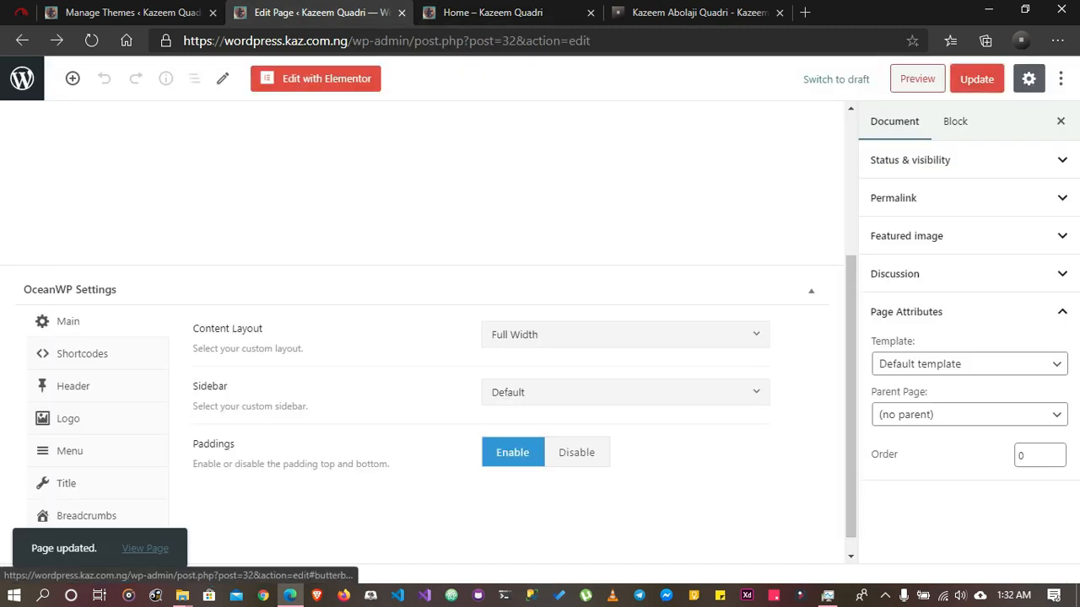
{"action": "left_click", "coordinate": [73, 386]}
{"action": "left_click", "coordinate": [493, 13]}
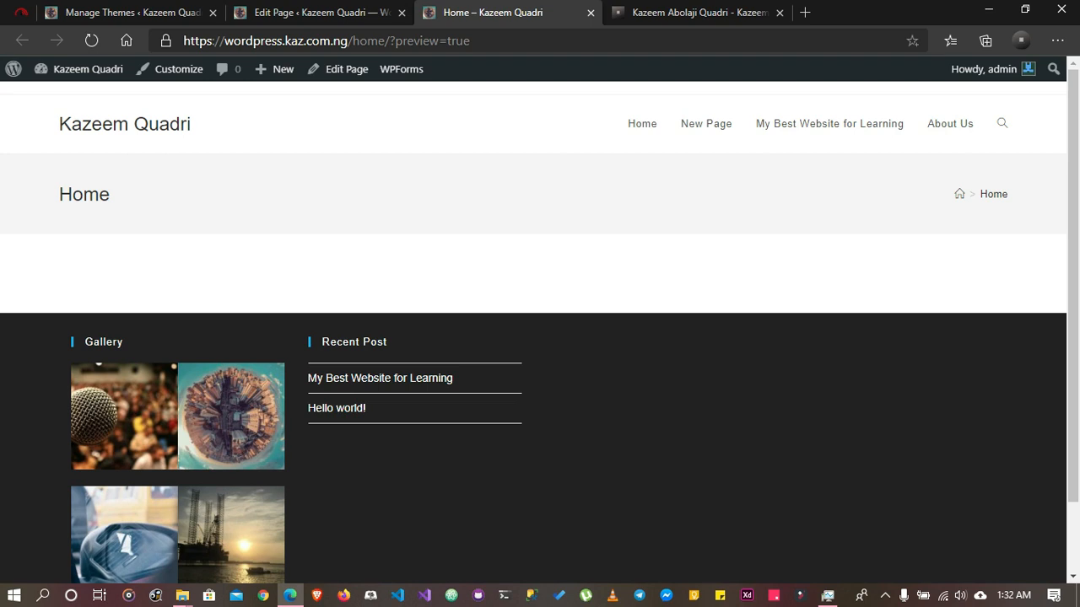
{"action": "left_click", "coordinate": [320, 13]}
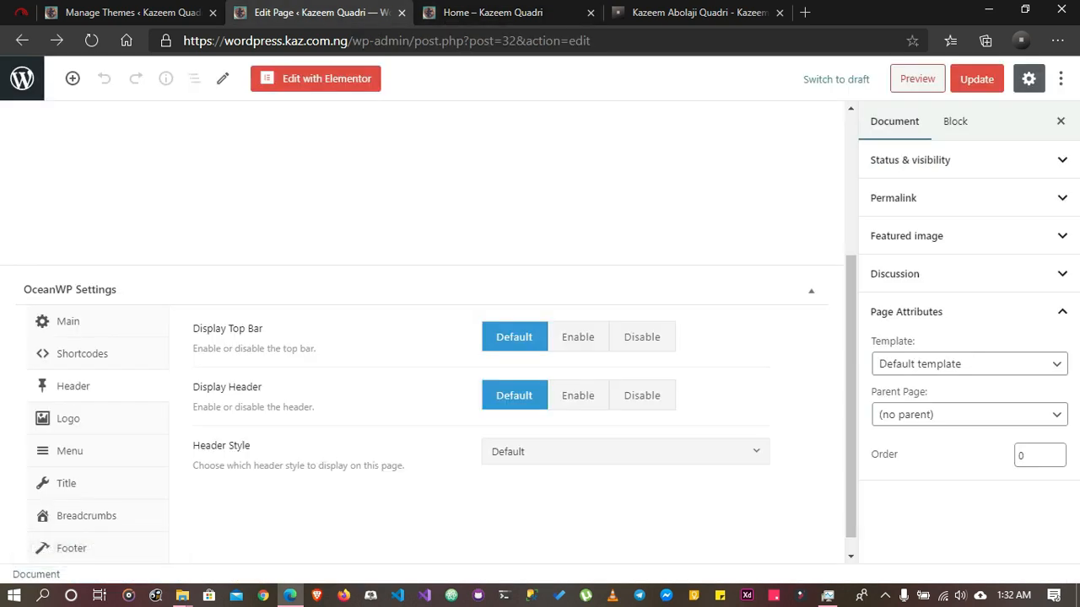
{"action": "left_click", "coordinate": [642, 338]}
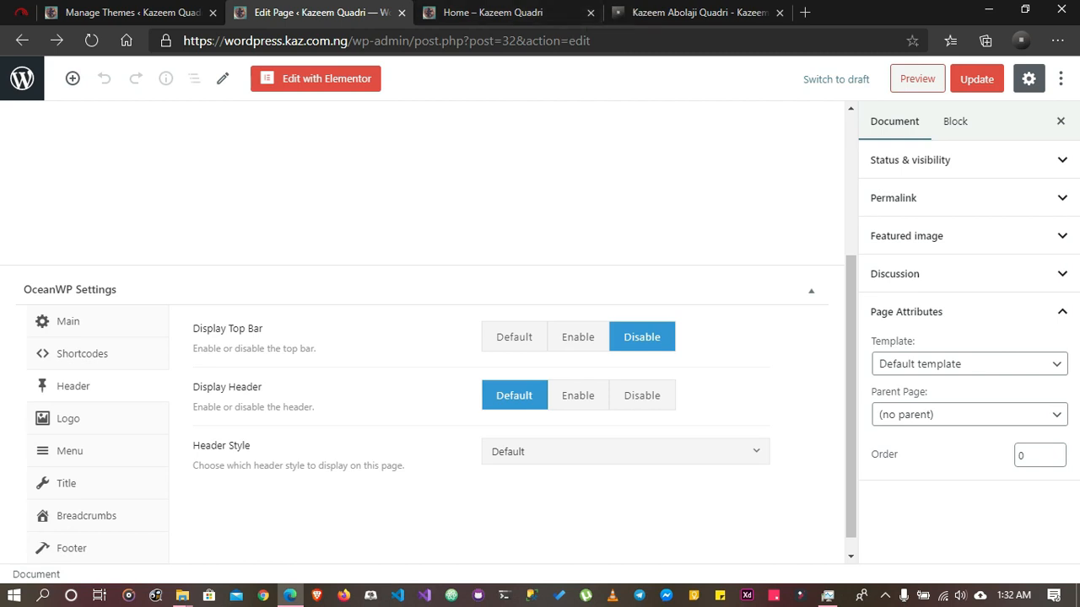
{"action": "left_click", "coordinate": [544, 13]}
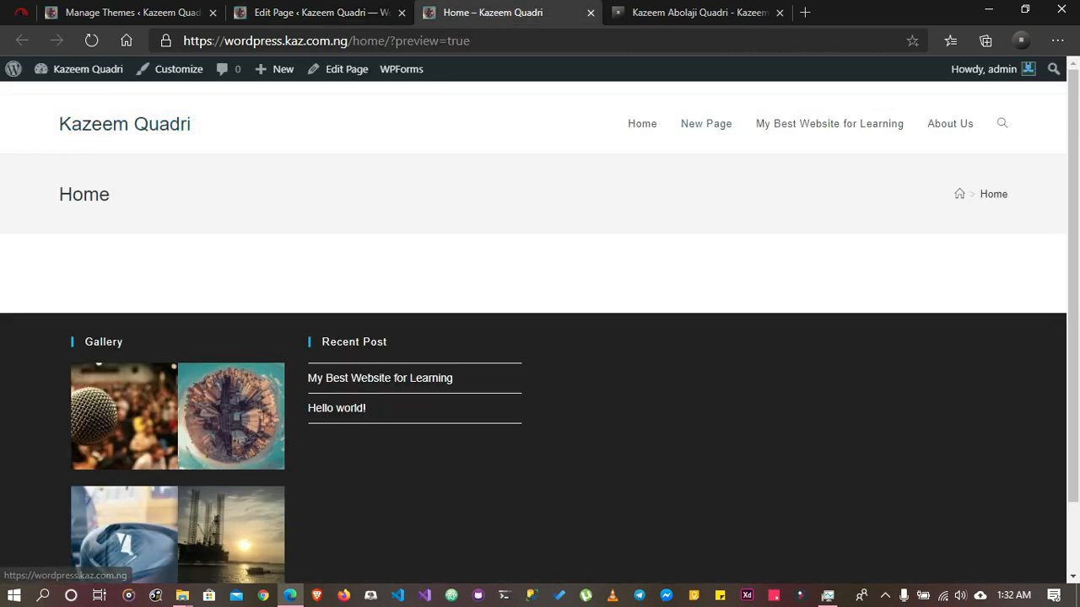
{"action": "left_click", "coordinate": [312, 13]}
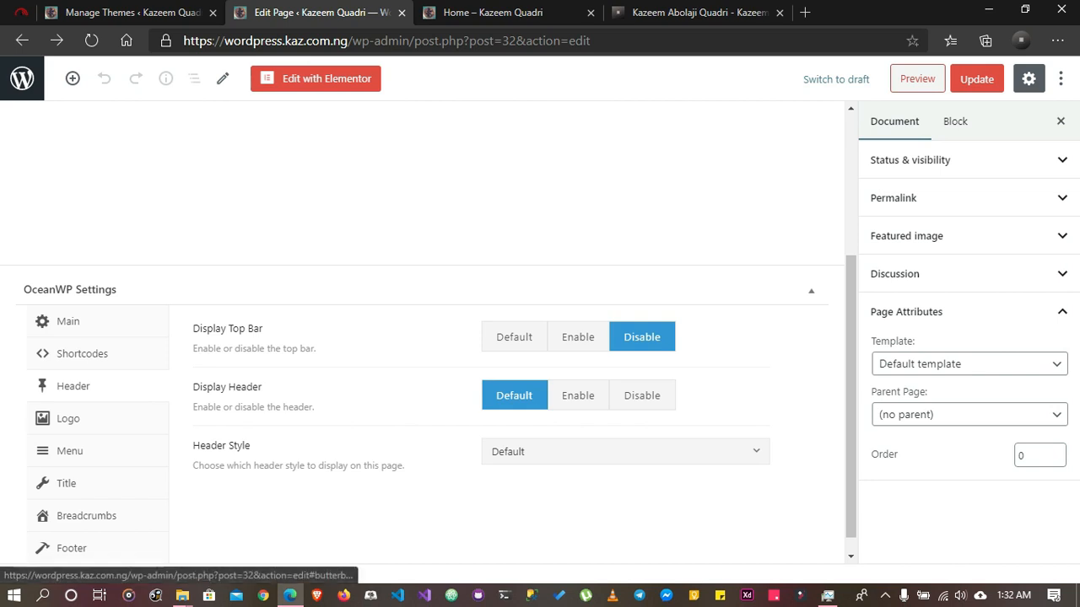
Disable Display Page Title in the Home page's OceanWP title settings, update the page and reload its preview
{"action": "left_click", "coordinate": [66, 483]}
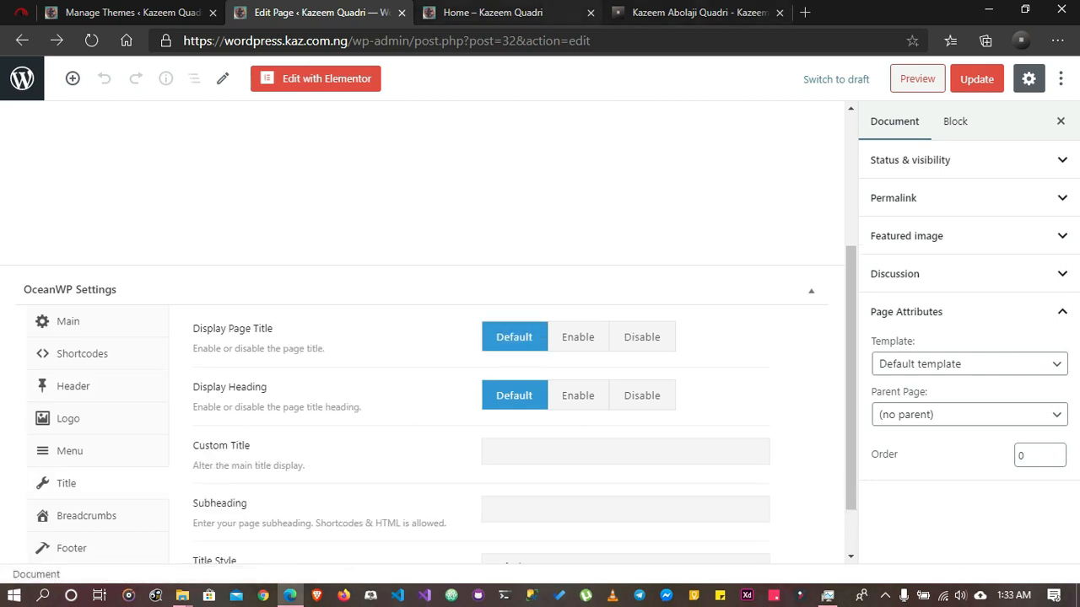
{"action": "left_click", "coordinate": [506, 13]}
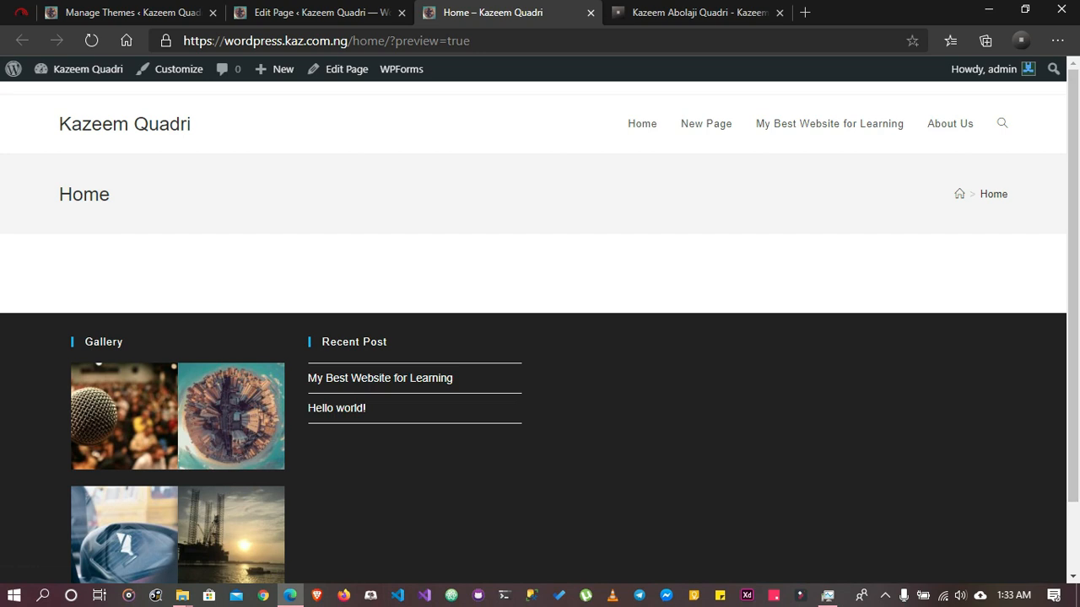
{"action": "left_click", "coordinate": [371, 12]}
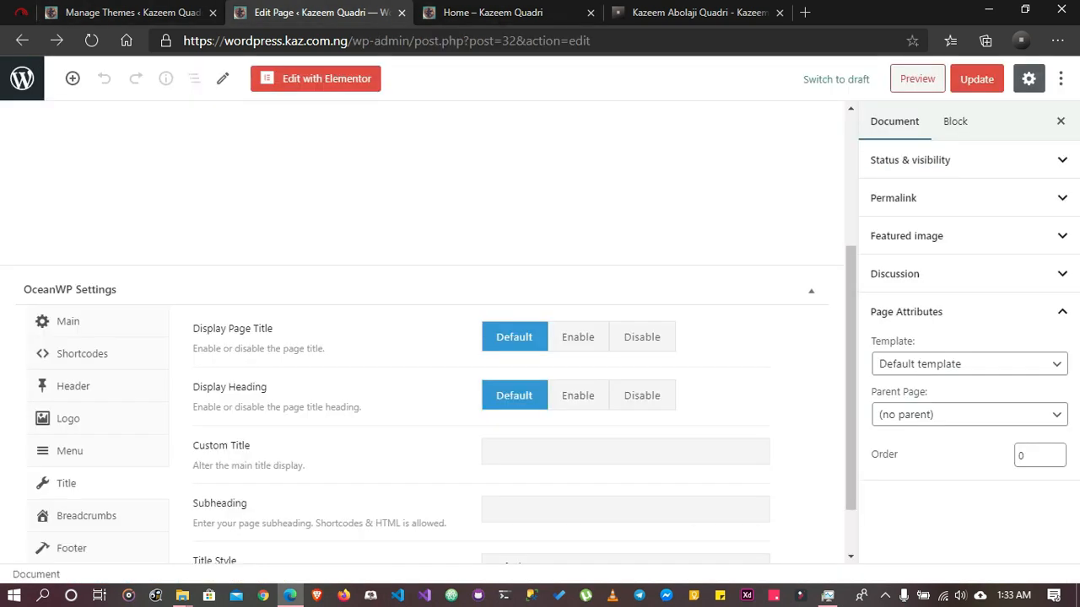
{"action": "left_click", "coordinate": [642, 337]}
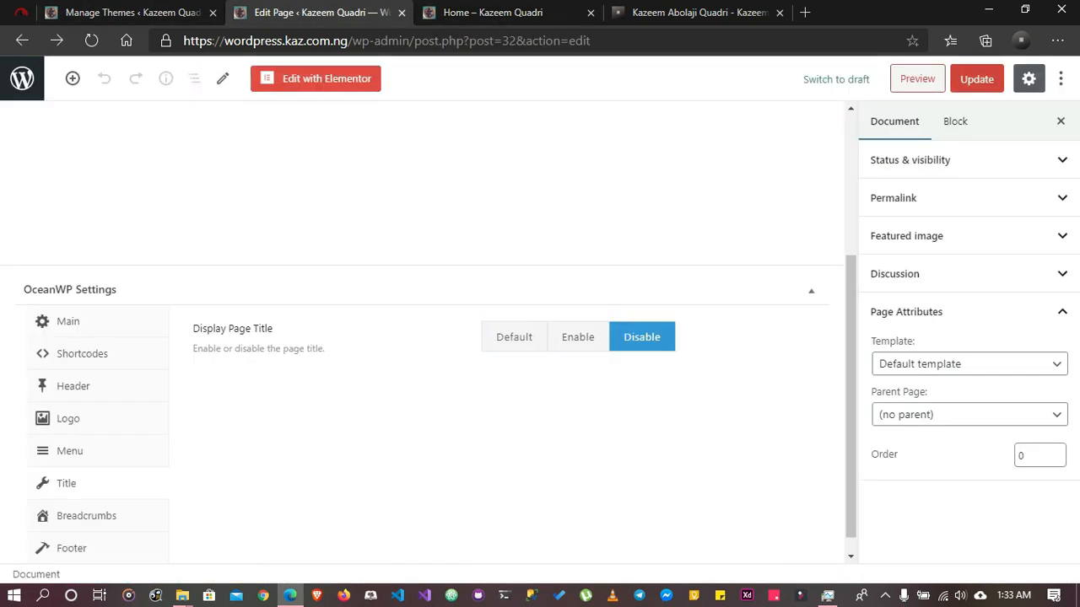
{"action": "left_click", "coordinate": [977, 79]}
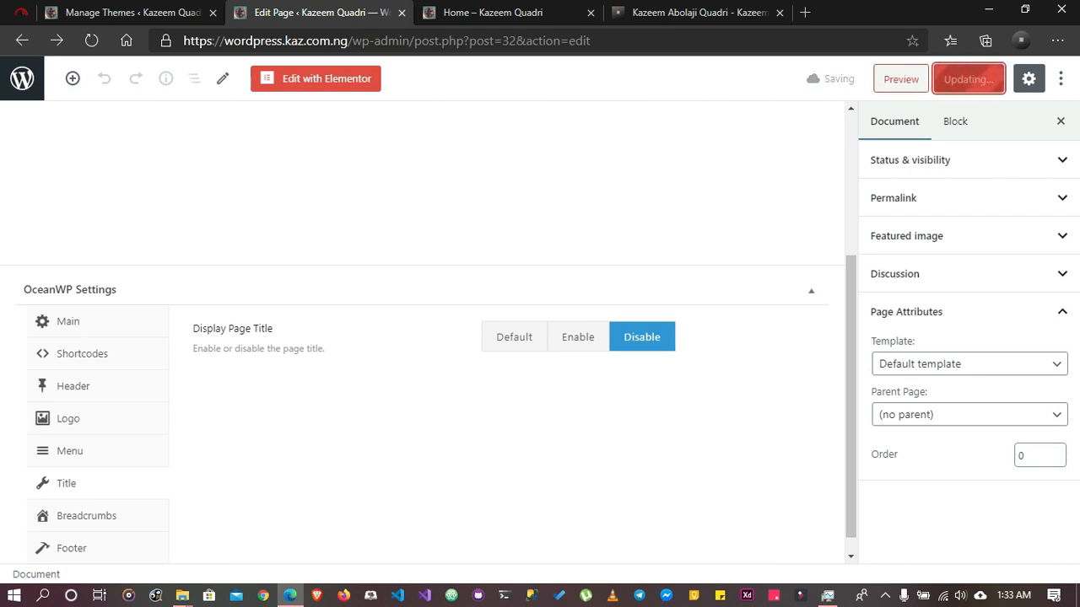
{"action": "left_click", "coordinate": [493, 12]}
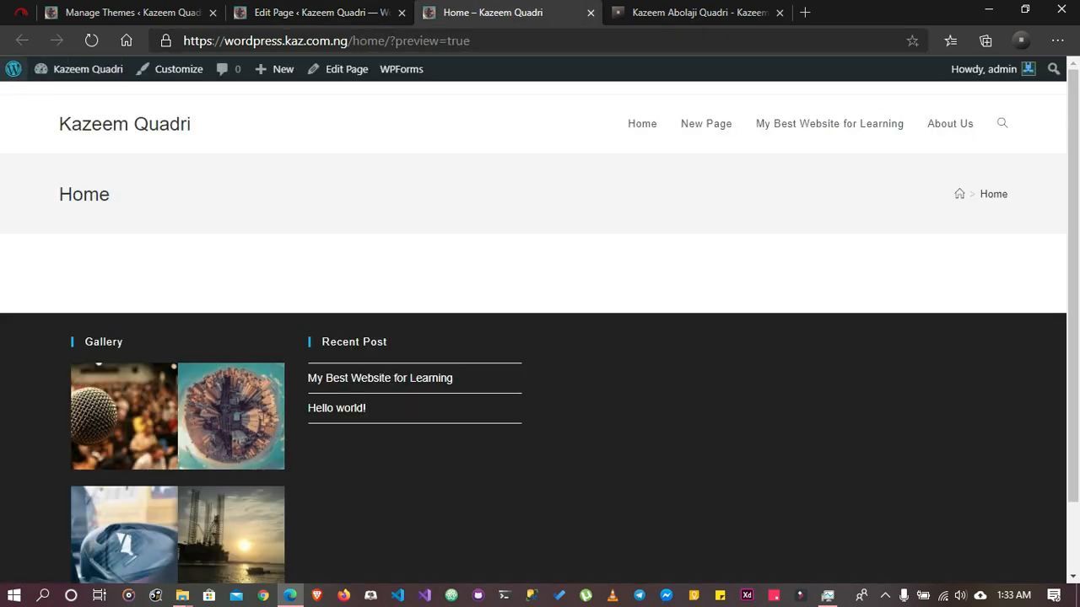
{"action": "left_click", "coordinate": [92, 41]}
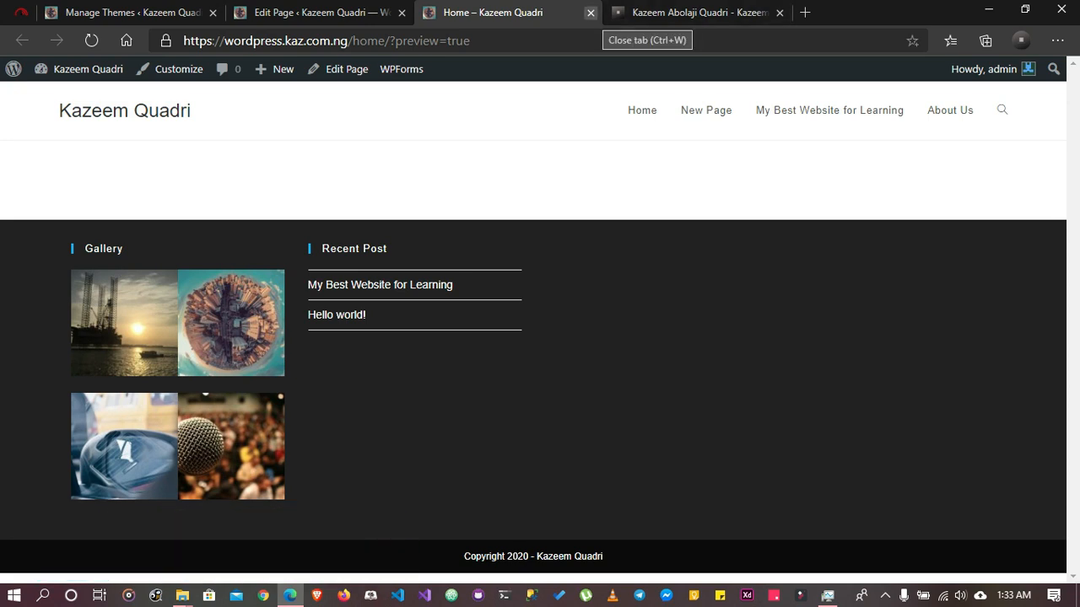
Close the preview tab and open the Home page for editing with Elementor
{"action": "left_click", "coordinate": [591, 13]}
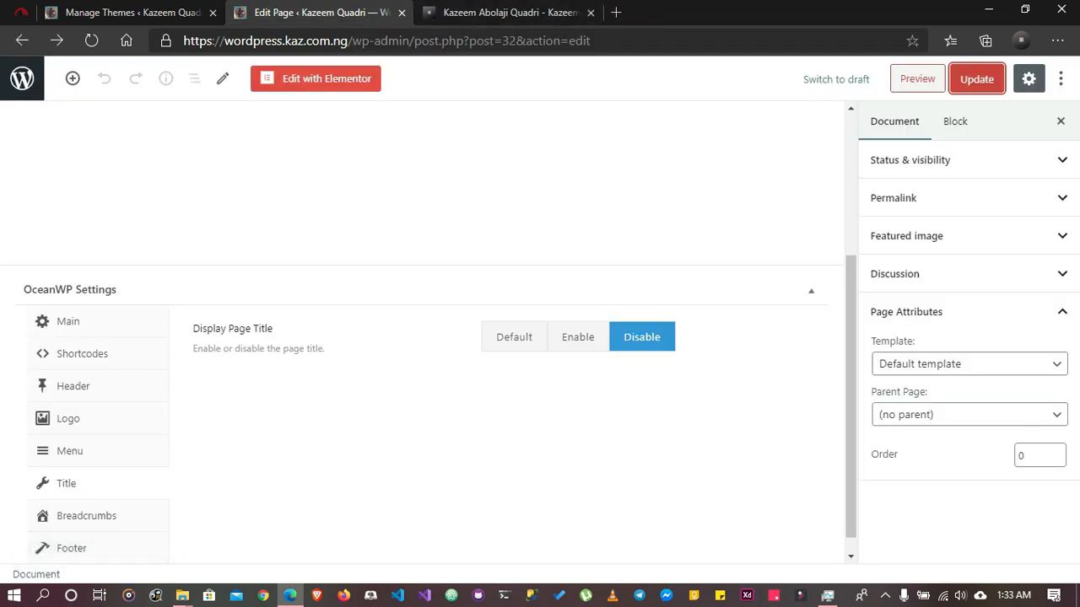
{"action": "left_click", "coordinate": [291, 81]}
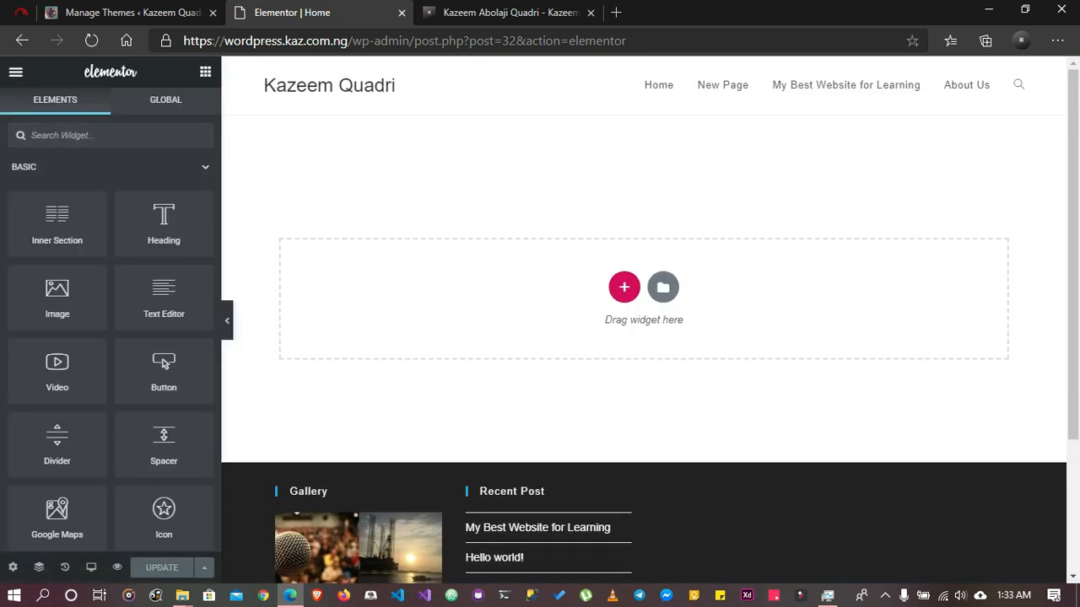
Add a single-column section to the Home page, enable Stretch Section for it and update the page
{"action": "scroll", "coordinate": [164, 363], "scroll_direction": "down", "scroll_amount": 20}
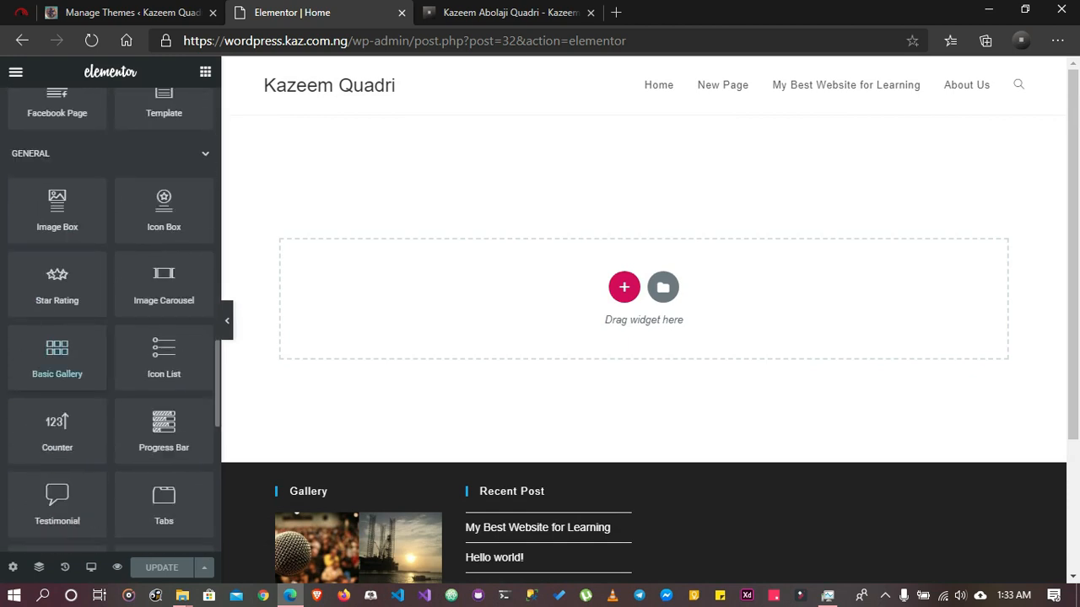
{"action": "scroll", "coordinate": [58, 371], "scroll_direction": "up", "scroll_amount": 20}
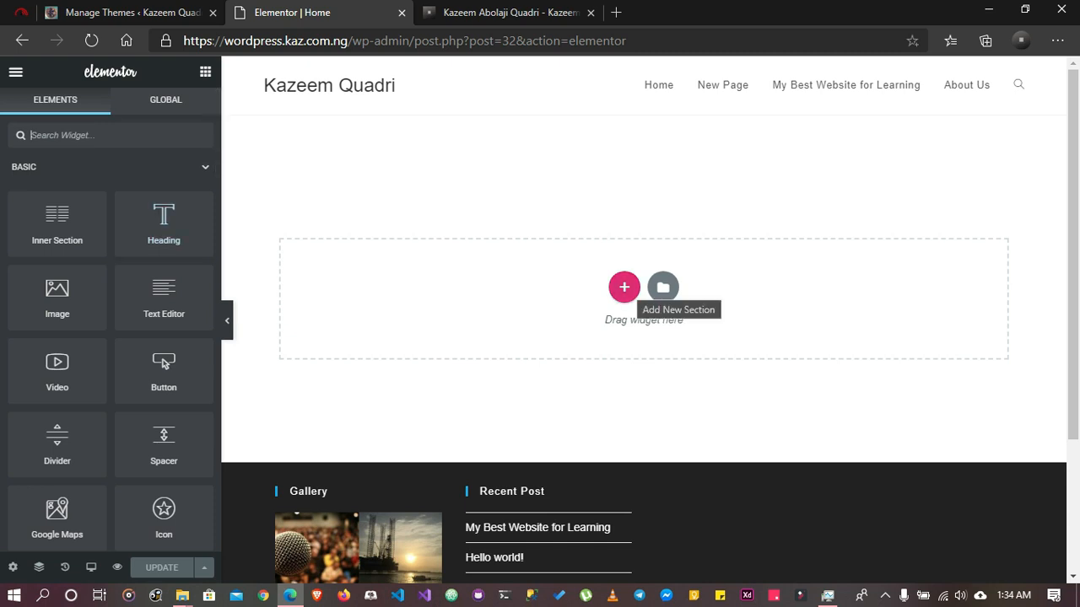
{"action": "left_click", "coordinate": [625, 287]}
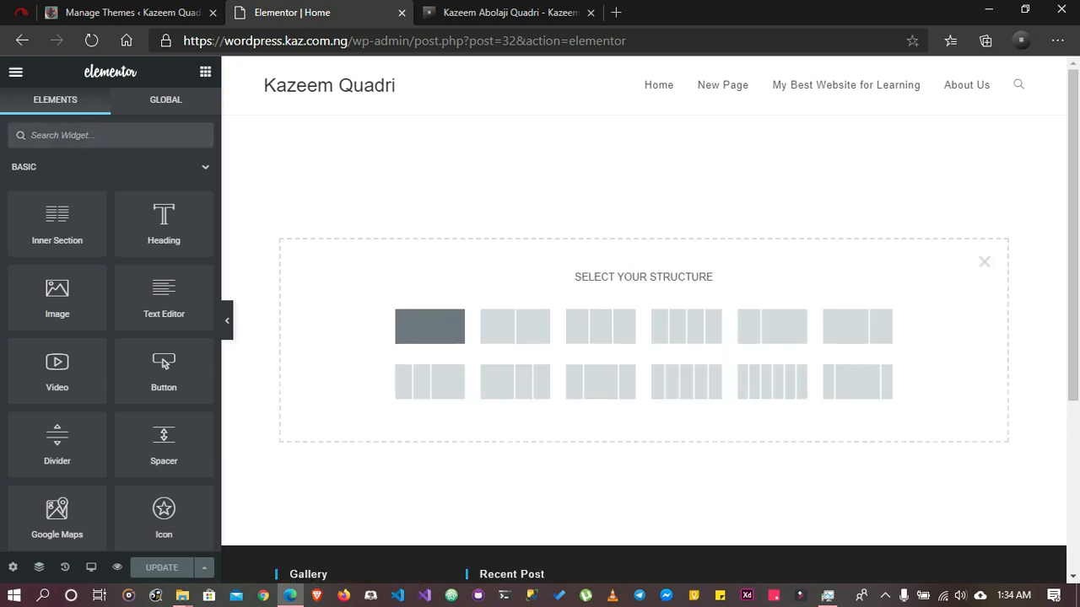
{"action": "left_click", "coordinate": [429, 326]}
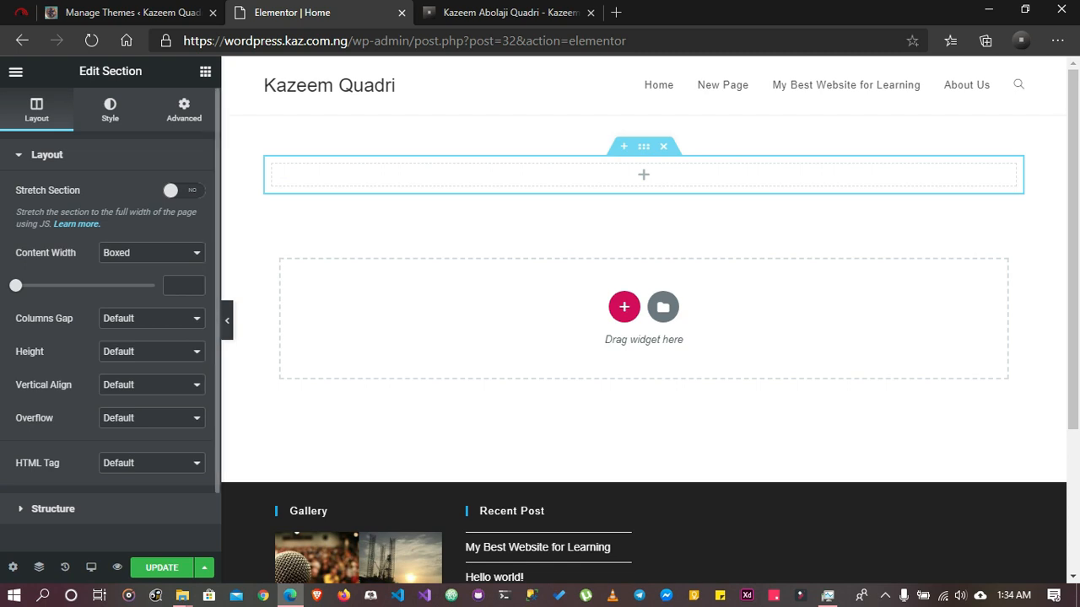
{"action": "left_click", "coordinate": [183, 190]}
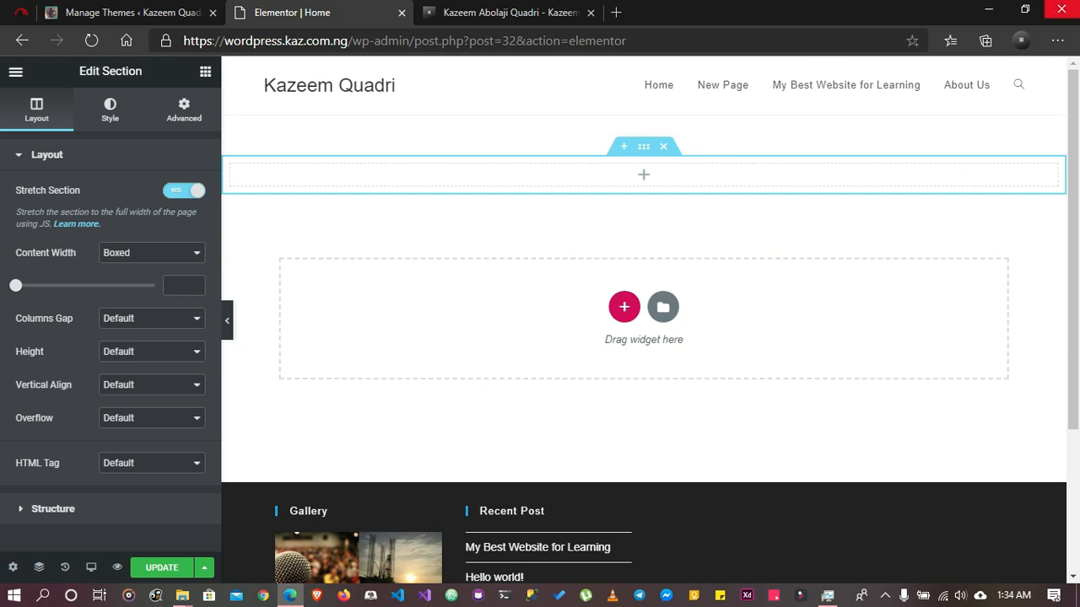
{"action": "left_click", "coordinate": [162, 567]}
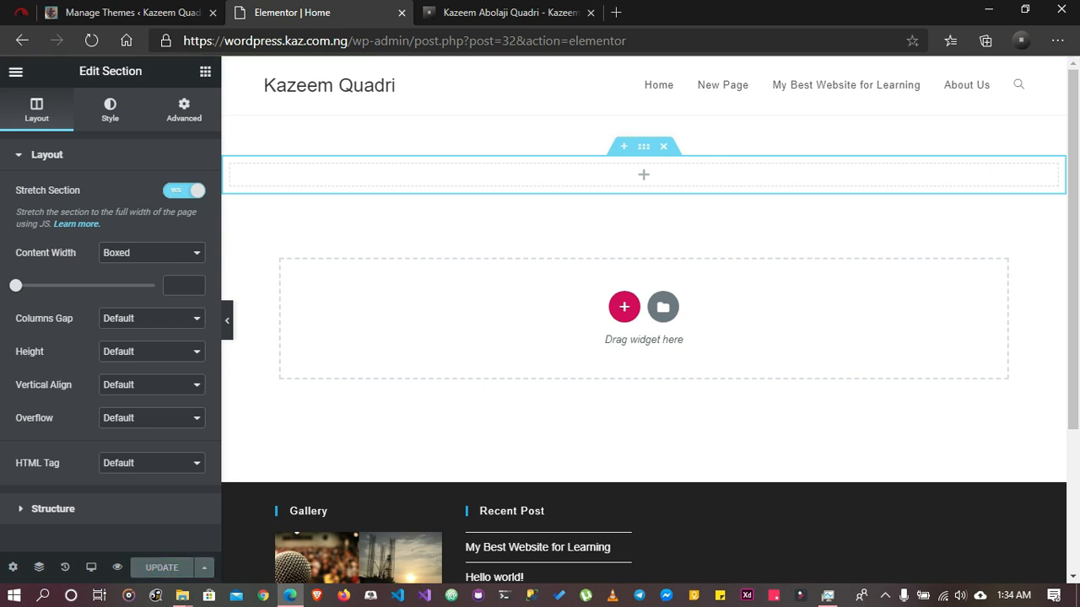
Add a Heading widget to the stretched section, set its title to "Heading" and align it to the center
{"action": "left_click", "coordinate": [205, 71]}
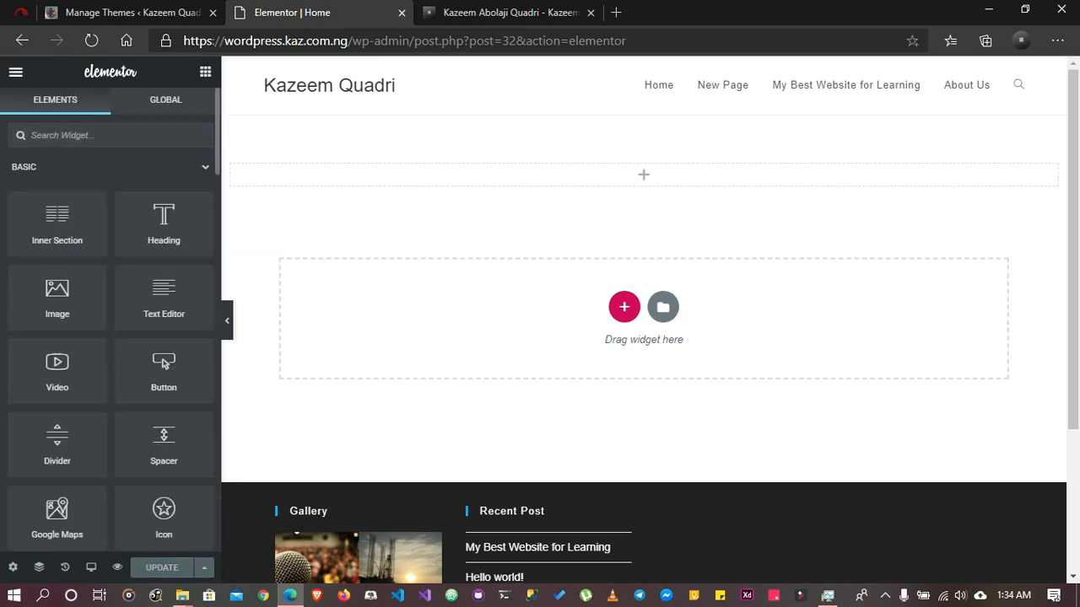
{"action": "left_click_drag", "start_coordinate": [164, 221], "coordinate": [506, 171]}
{"action": "left_click", "coordinate": [79, 212]}
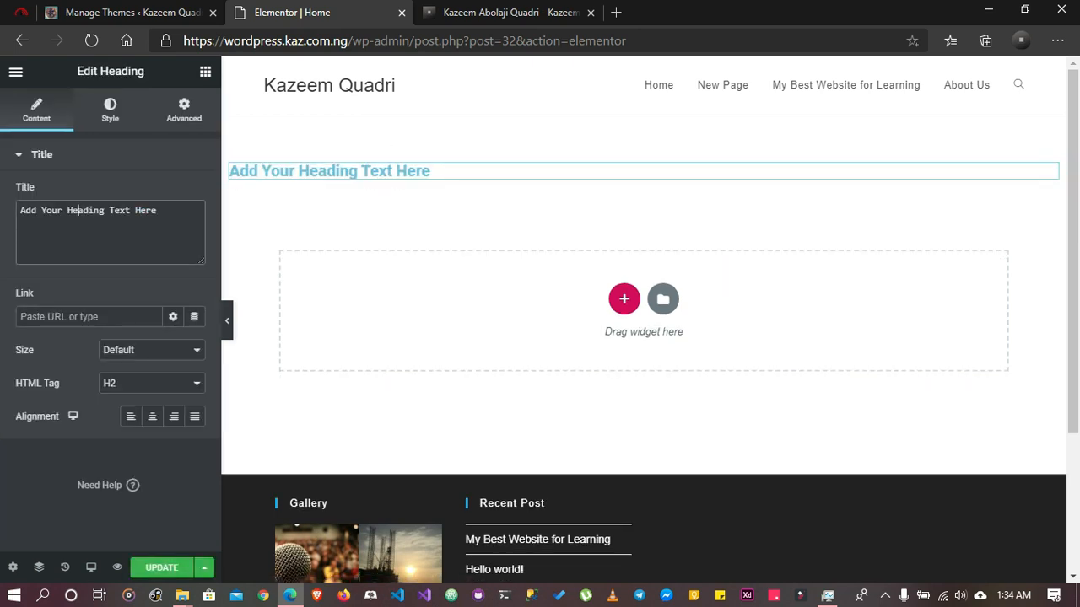
{"action": "key", "text": "ctrl+a"}
{"action": "type", "text": "Heading"}
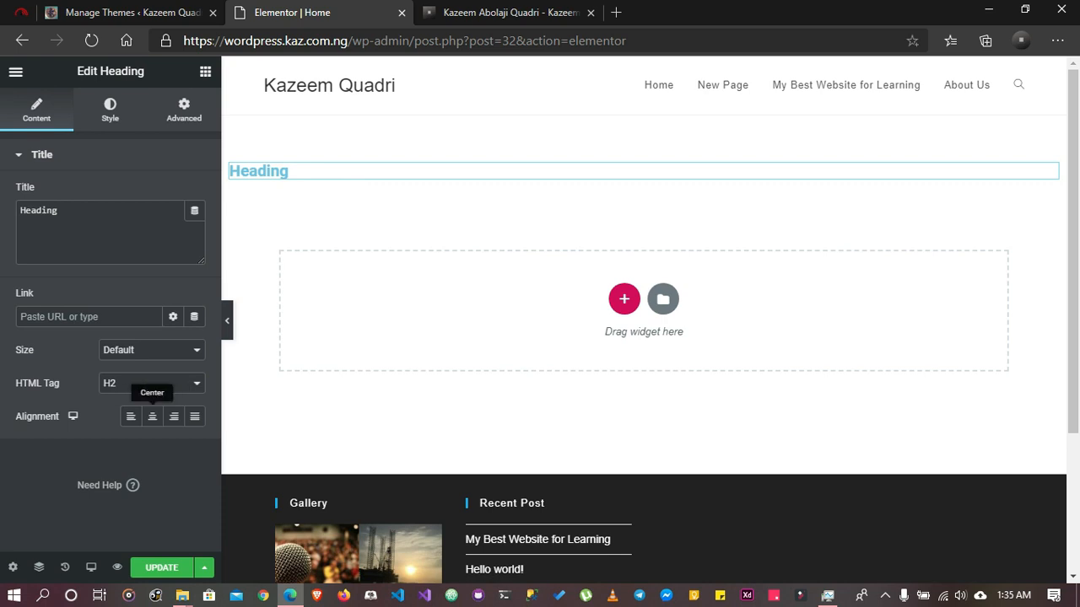
{"action": "left_click", "coordinate": [152, 416]}
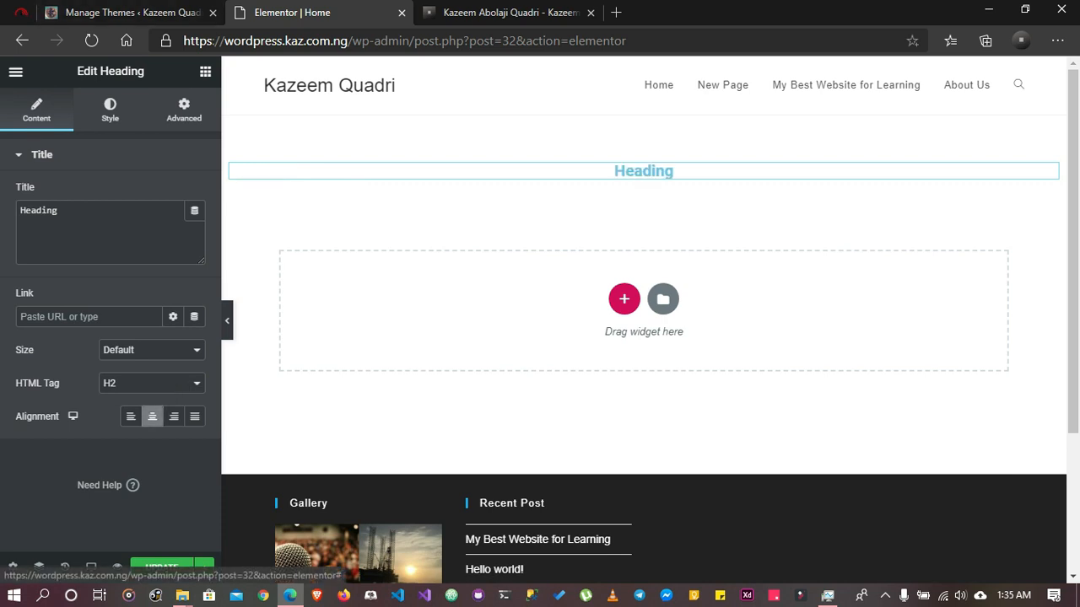
Set the heading's typography font family to Muli
{"action": "left_click", "coordinate": [110, 110]}
{"action": "left_click", "coordinate": [173, 194]}
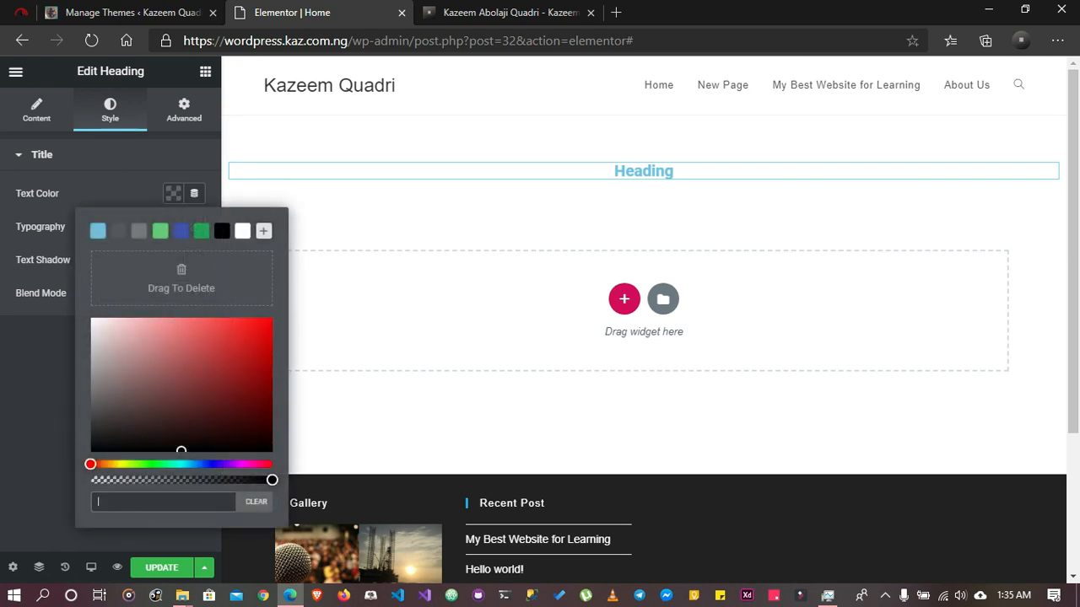
{"action": "left_click", "coordinate": [173, 194]}
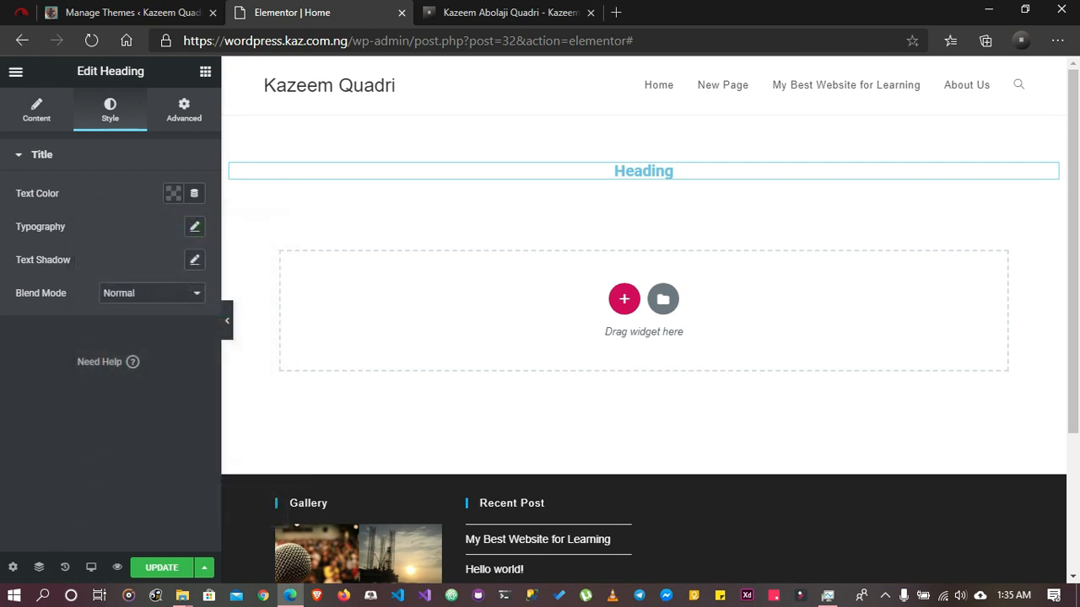
{"action": "left_click", "coordinate": [194, 226]}
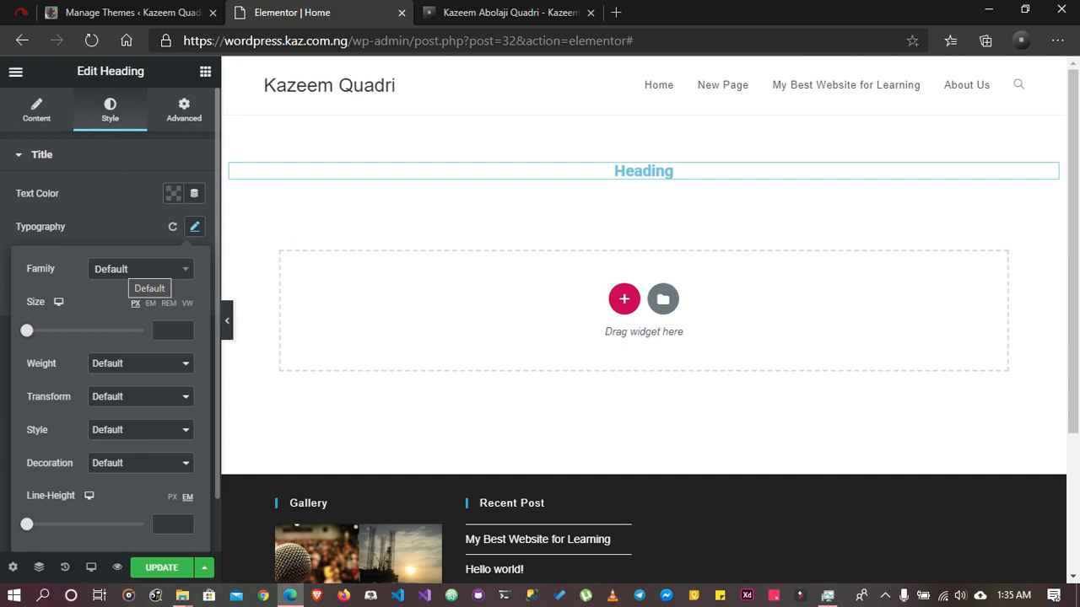
{"action": "left_click", "coordinate": [139, 269]}
{"action": "type", "text": "muli"}
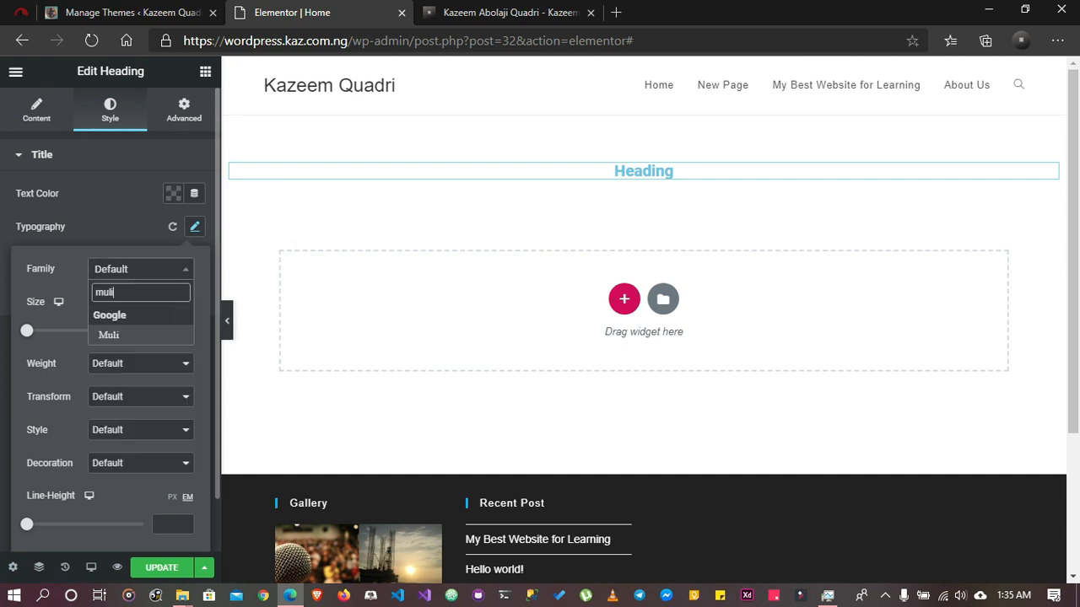
{"action": "key", "text": "Return"}
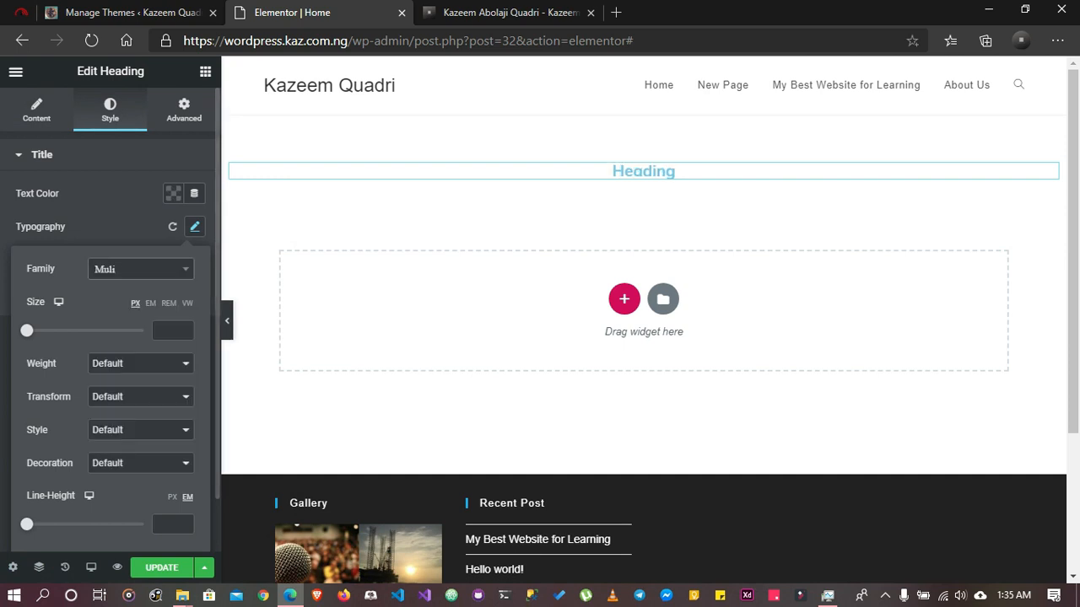
Set the heading's font size to 4.8 REM and its weight to 700, and update the page
{"action": "left_click", "coordinate": [169, 304]}
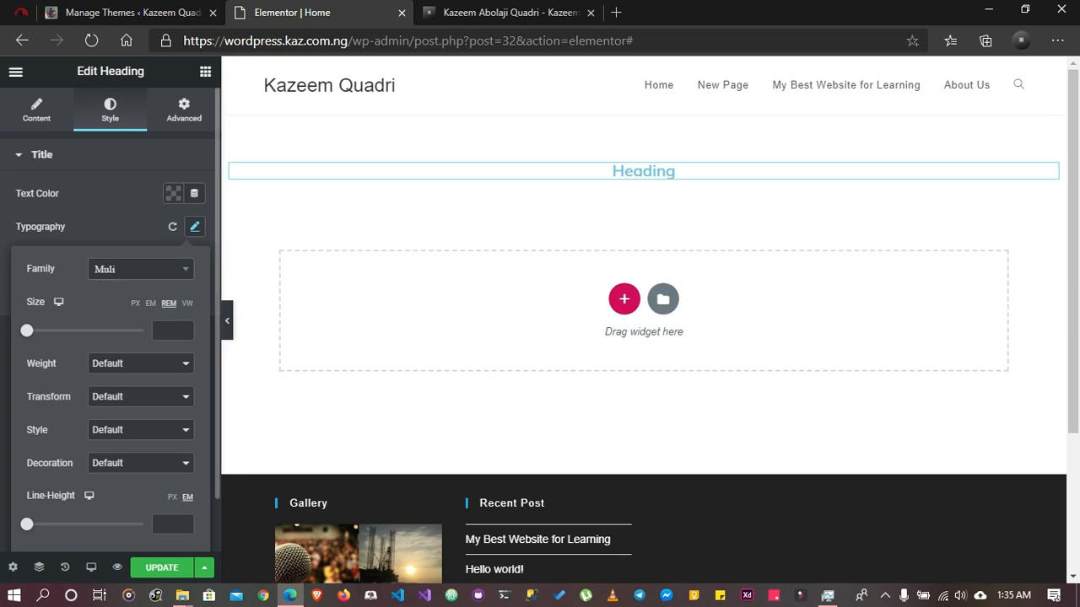
{"action": "left_click_drag", "start_coordinate": [26, 331], "coordinate": [82, 330]}
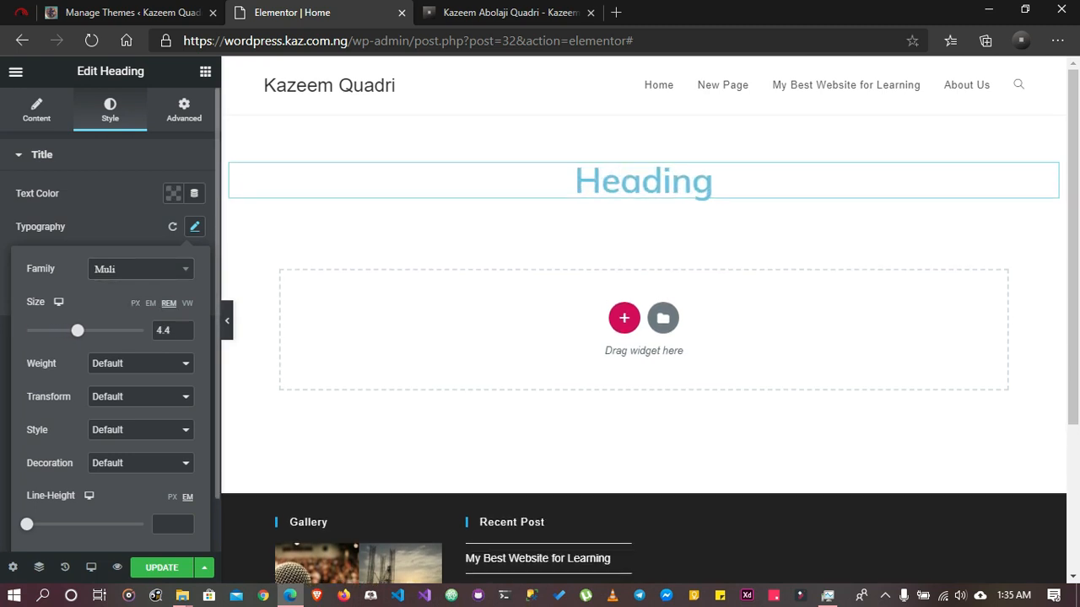
{"action": "left_click", "coordinate": [140, 363]}
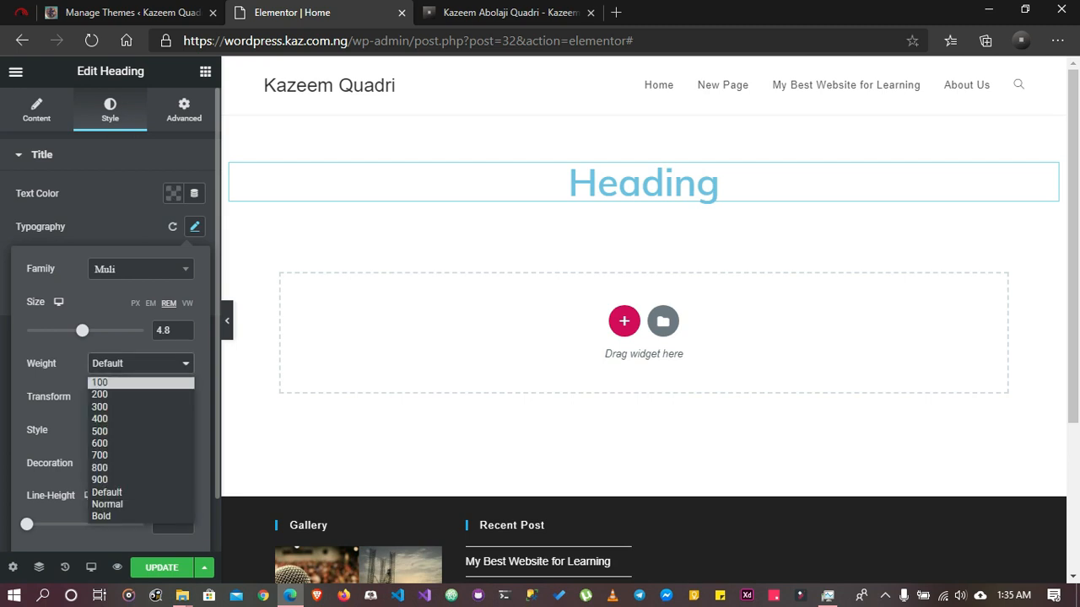
{"action": "left_click", "coordinate": [141, 455]}
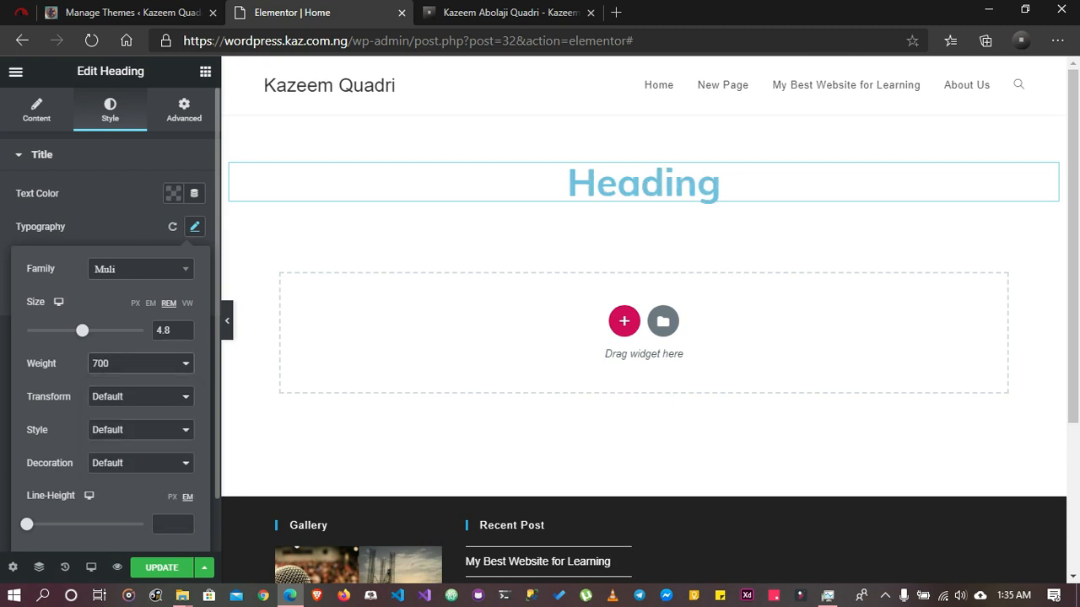
{"action": "scroll", "coordinate": [140, 456], "scroll_direction": "down", "scroll_amount": 2}
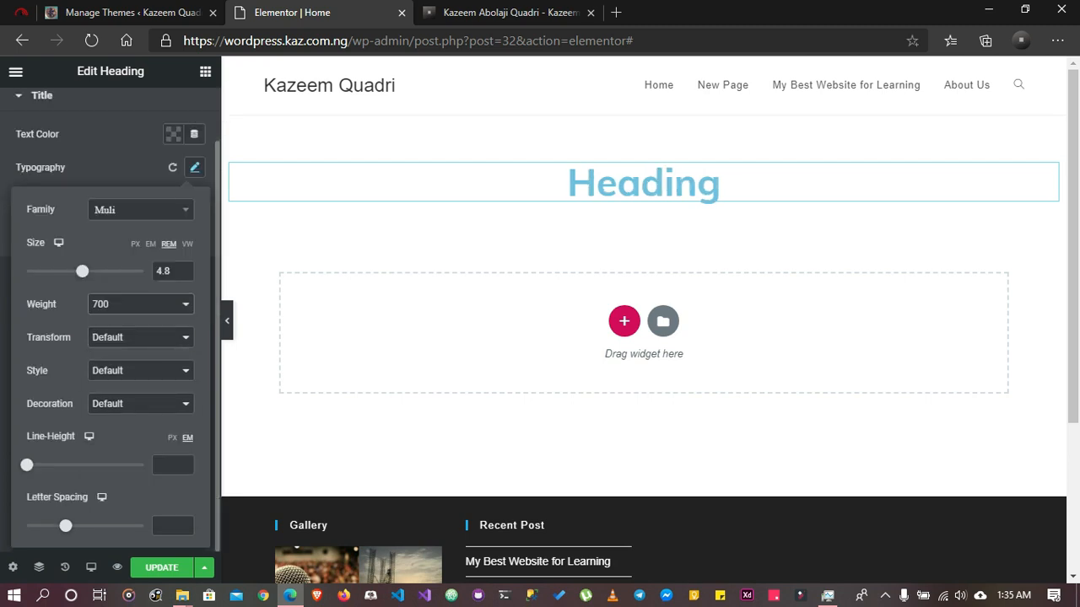
{"action": "left_click", "coordinate": [195, 167]}
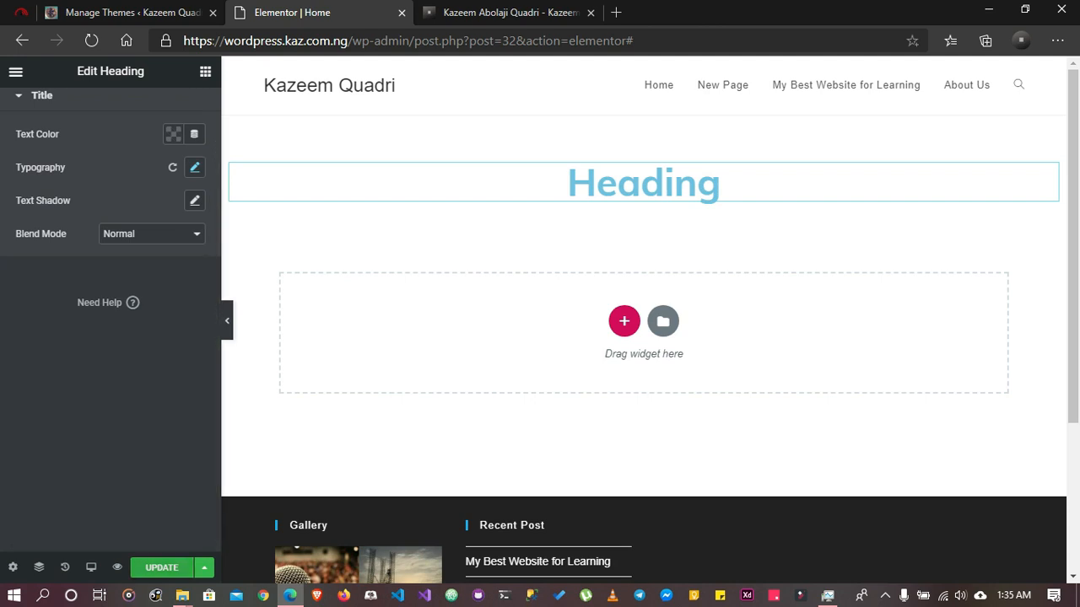
{"action": "left_click", "coordinate": [162, 568]}
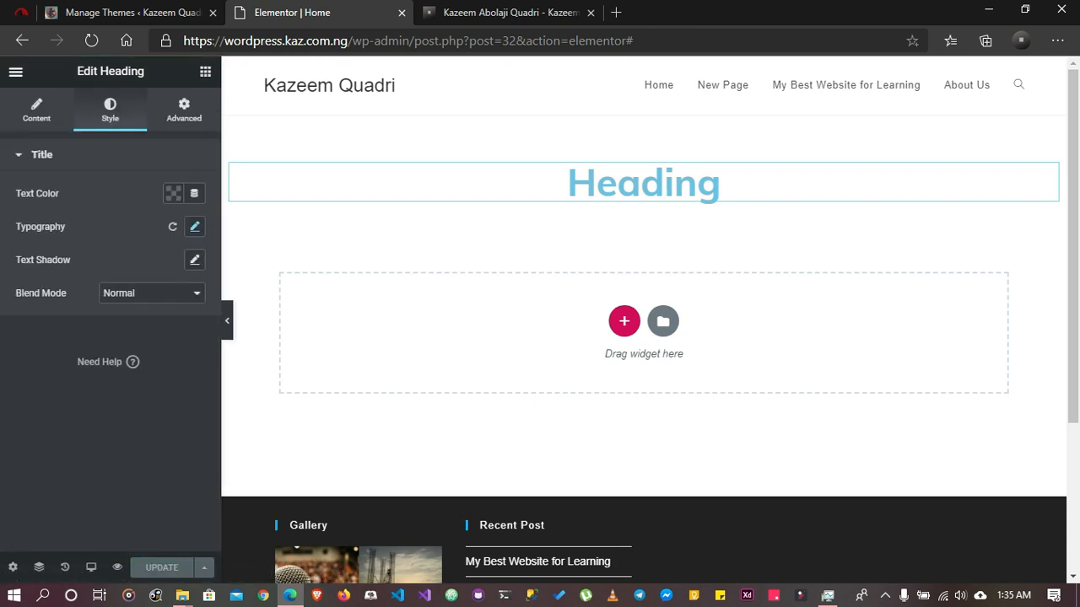
Give the heading's column a classic background using the microphone crowd image from the media library
{"action": "left_click", "coordinate": [205, 71]}
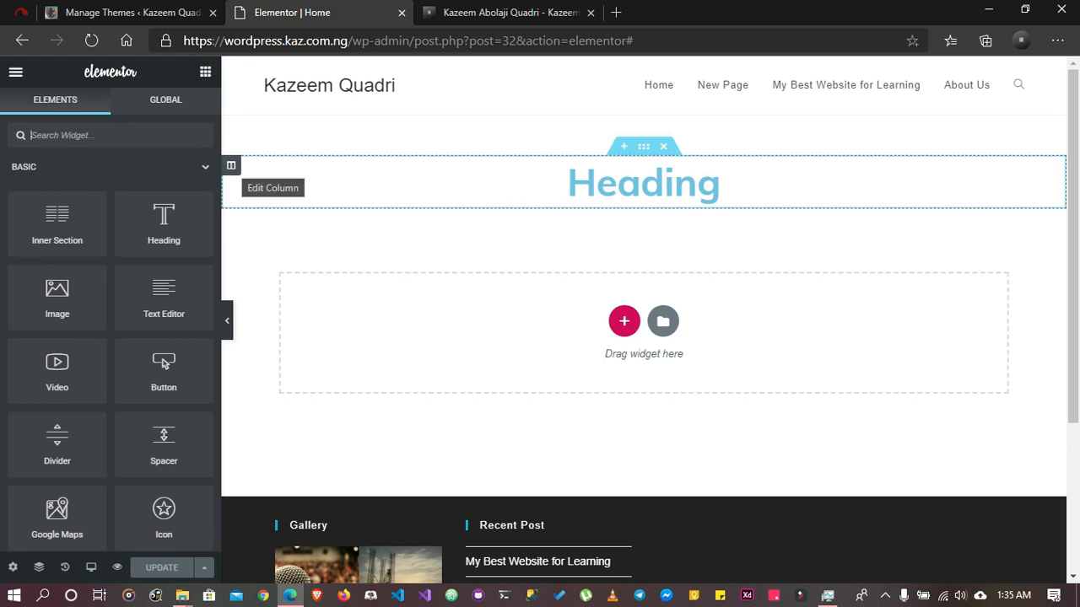
{"action": "left_click", "coordinate": [231, 166]}
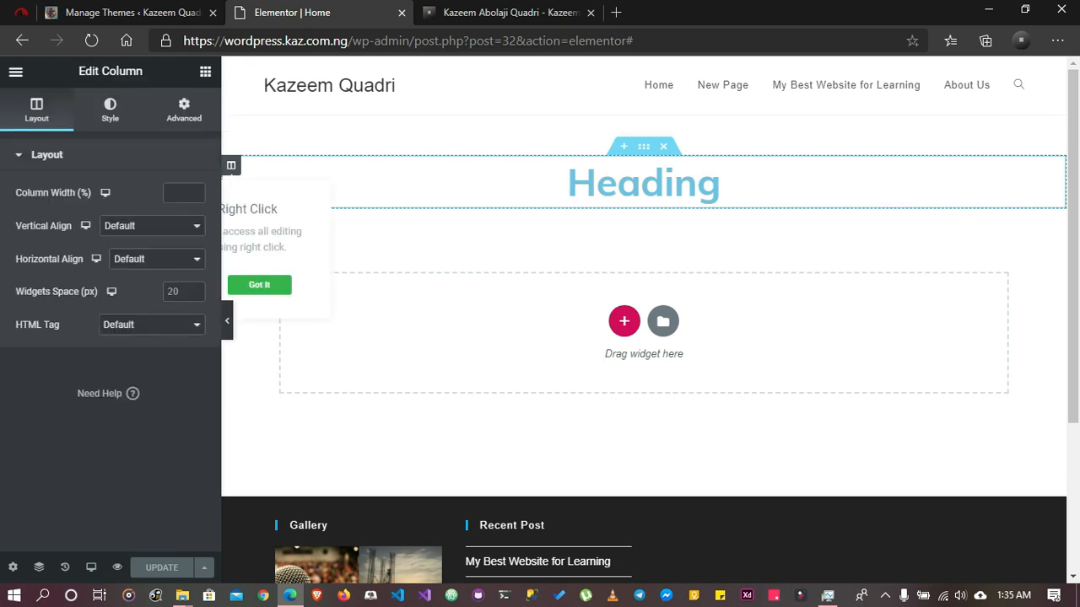
{"action": "left_click", "coordinate": [109, 109]}
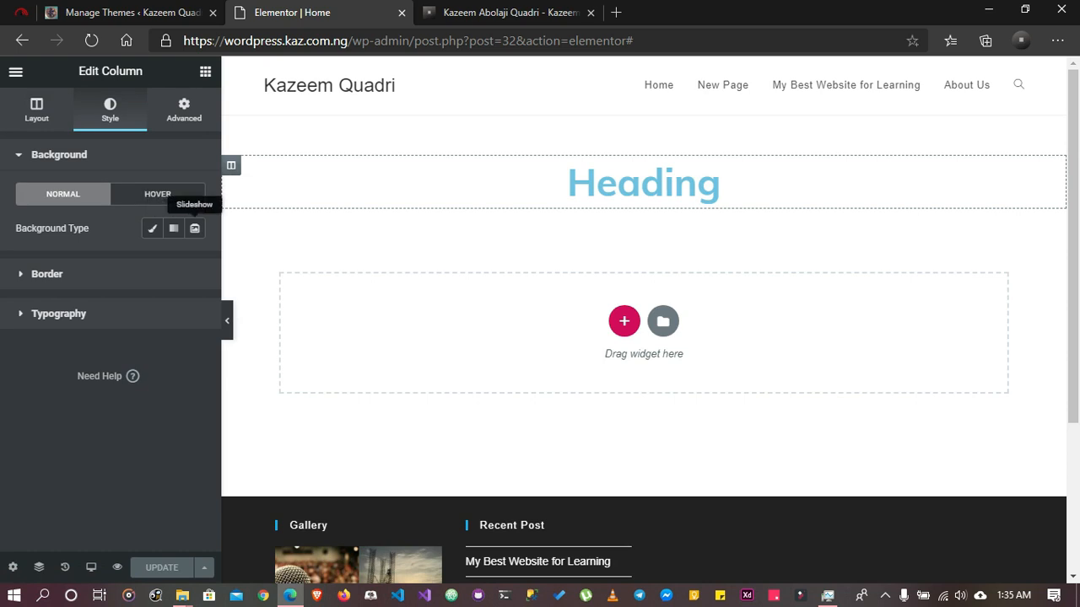
{"action": "left_click", "coordinate": [152, 228]}
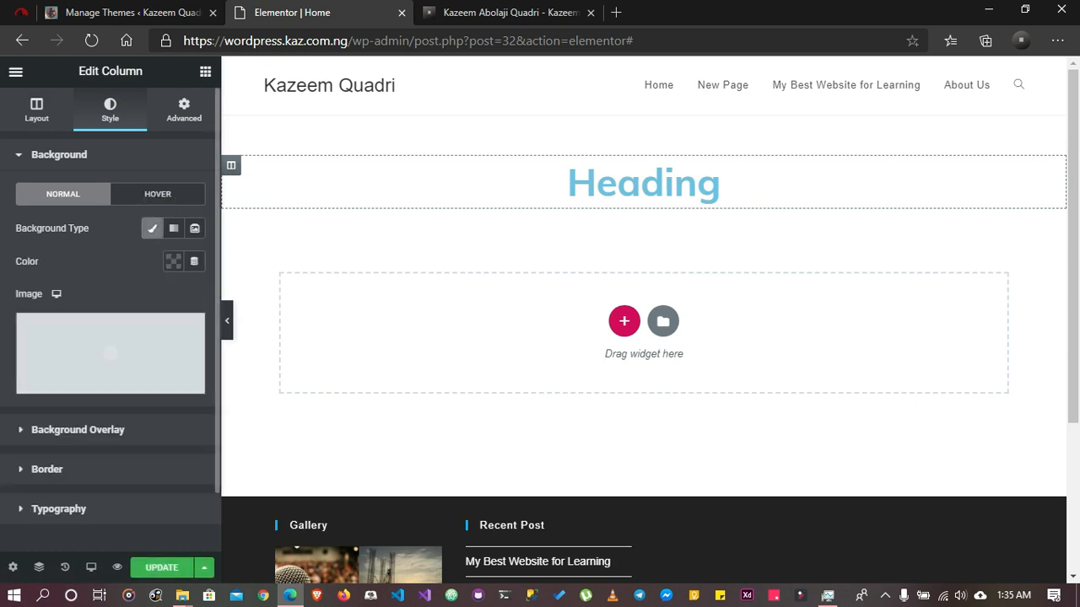
{"action": "left_click", "coordinate": [109, 350]}
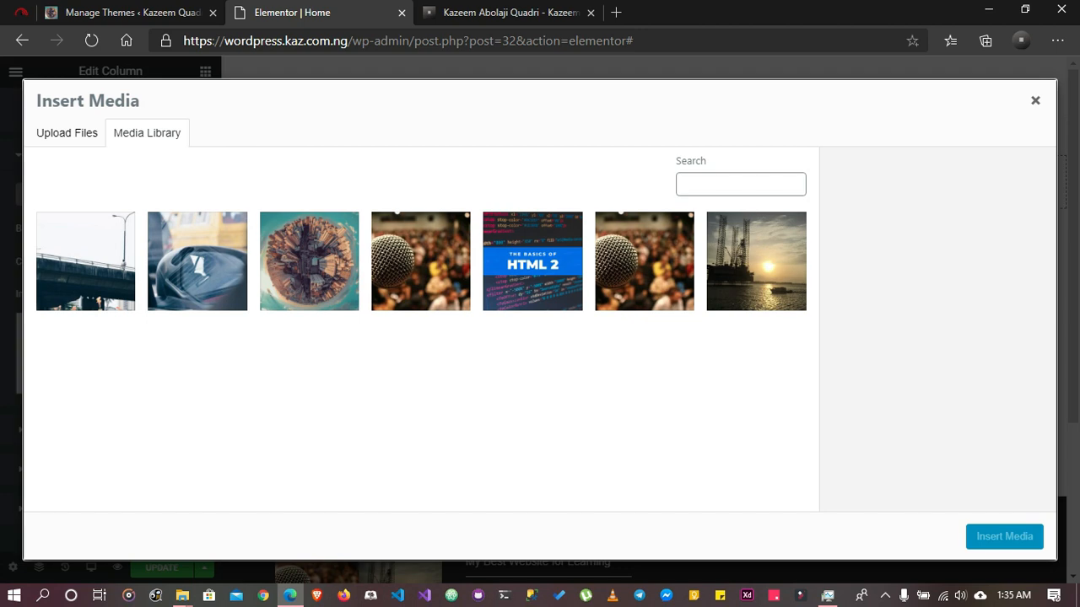
{"action": "left_click", "coordinate": [420, 261]}
{"action": "left_click", "coordinate": [1004, 537]}
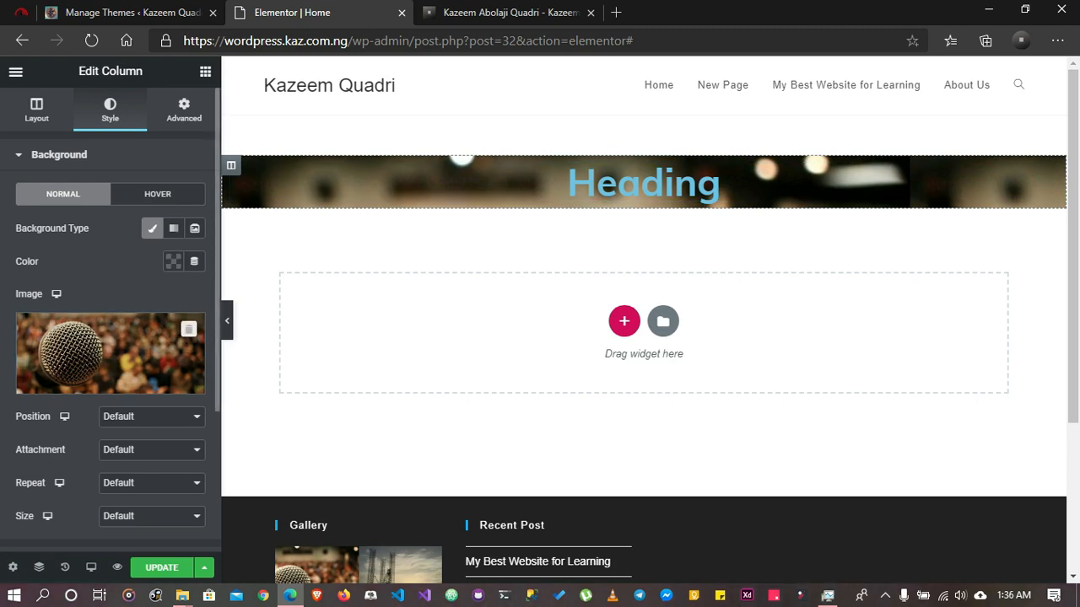
Set the column background image to position Center Center, No-repeat and size Cover, and update the page
{"action": "scroll", "coordinate": [110, 337], "scroll_direction": "down", "scroll_amount": 2}
{"action": "left_click", "coordinate": [152, 259]}
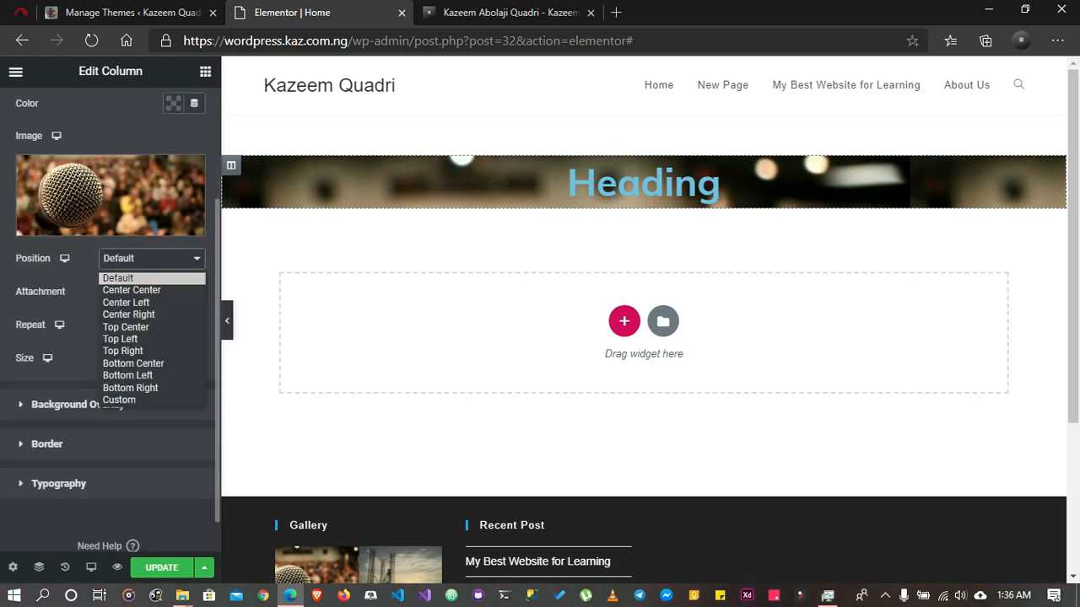
{"action": "left_click", "coordinate": [135, 290]}
{"action": "left_click", "coordinate": [152, 292]}
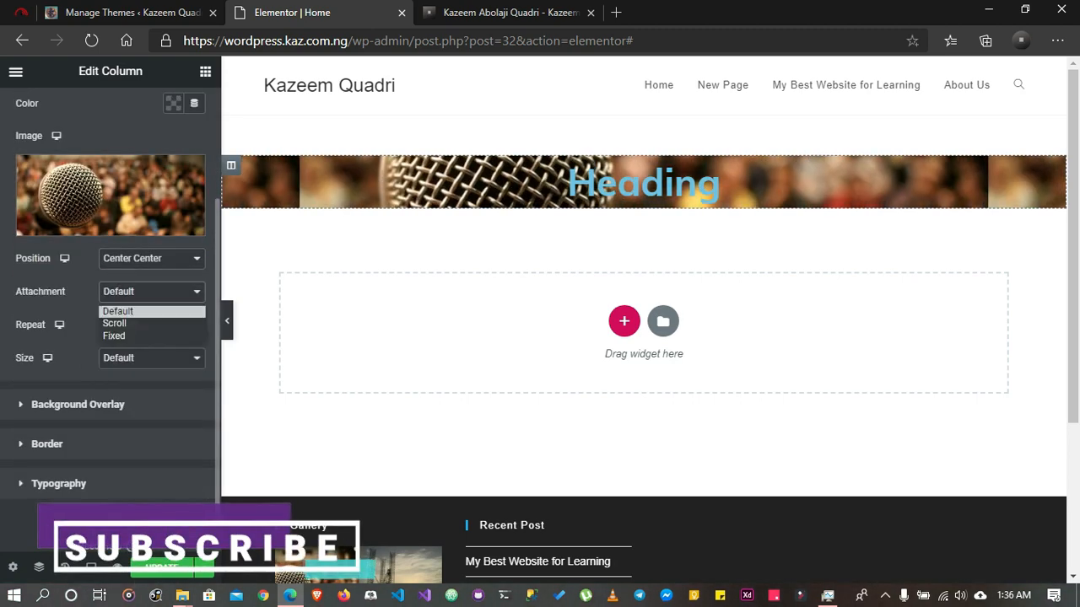
{"action": "left_click", "coordinate": [135, 311]}
{"action": "left_click", "coordinate": [152, 325]}
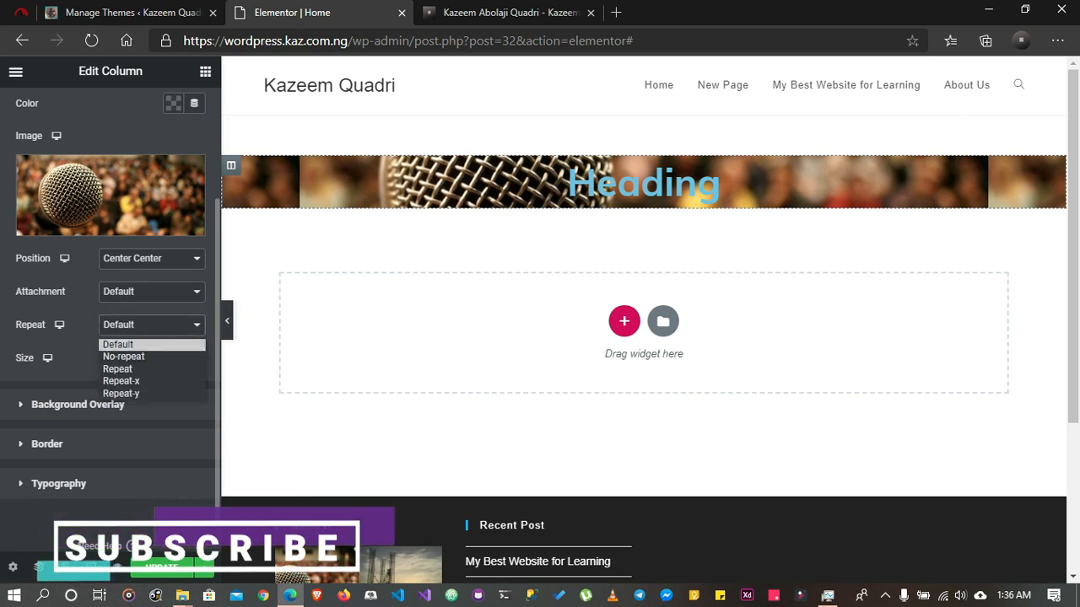
{"action": "left_click", "coordinate": [135, 355]}
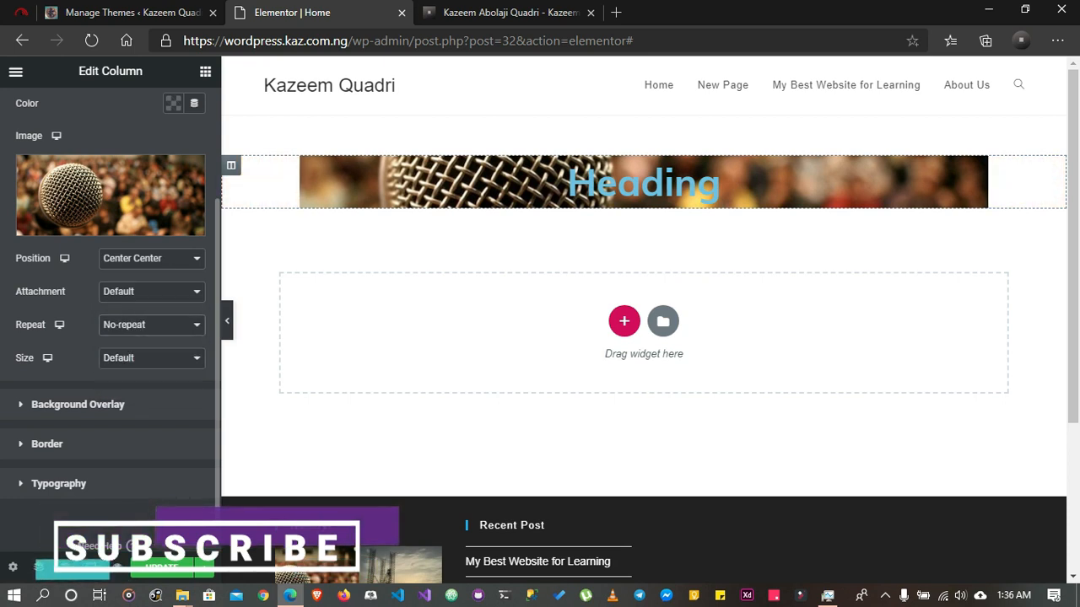
{"action": "left_click", "coordinate": [152, 358]}
{"action": "left_click", "coordinate": [135, 402]}
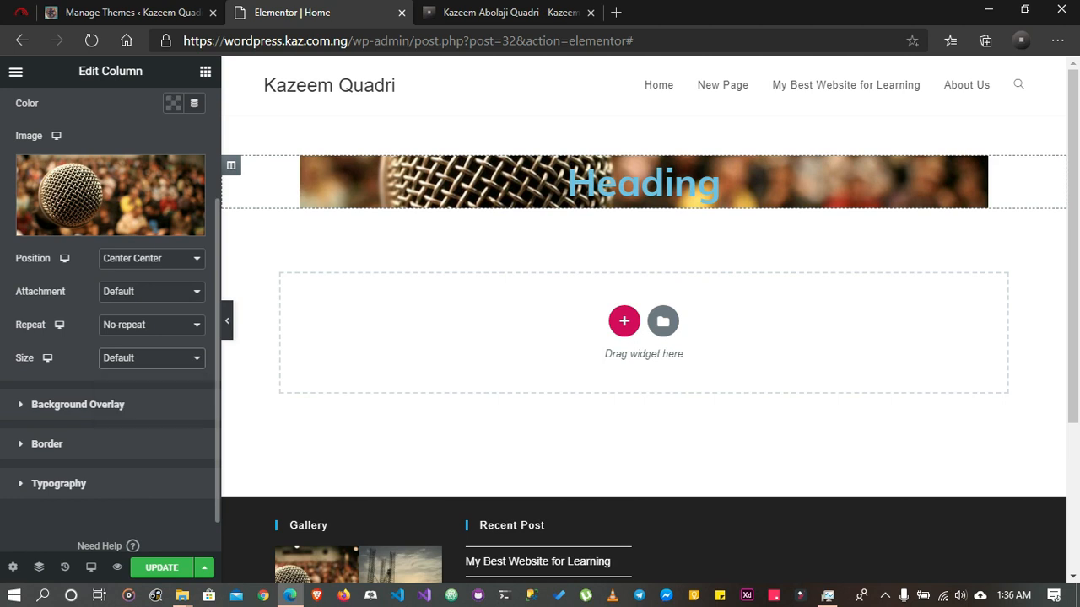
{"action": "left_click", "coordinate": [162, 568]}
{"action": "scroll", "coordinate": [110, 359], "scroll_direction": "up", "scroll_amount": 2}
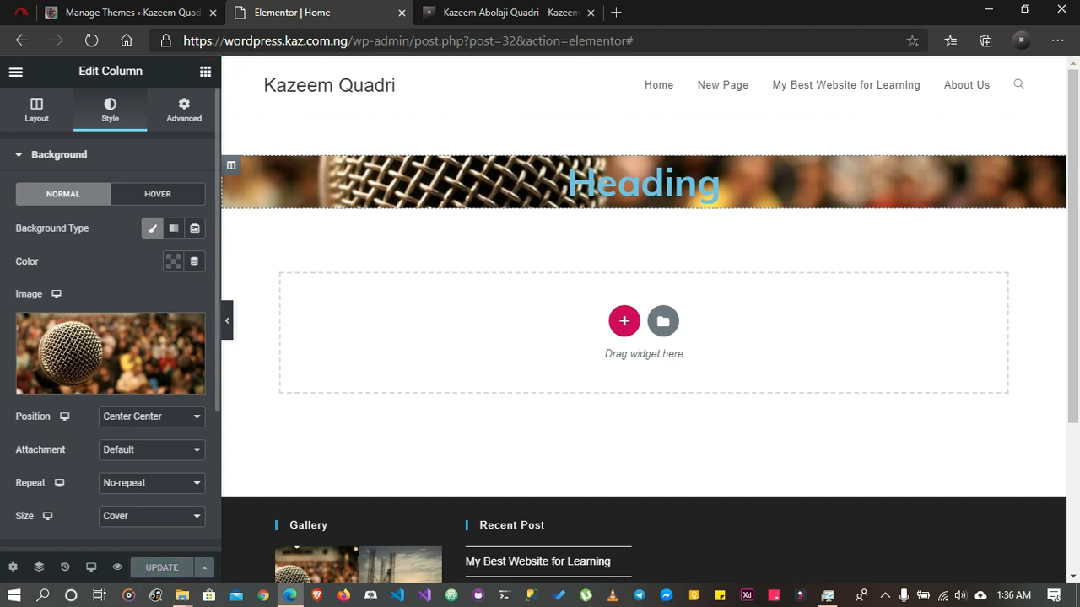
Switch the column's padding to unlinked percentage values and set the top and bottom padding to 10%
{"action": "left_click", "coordinate": [184, 110]}
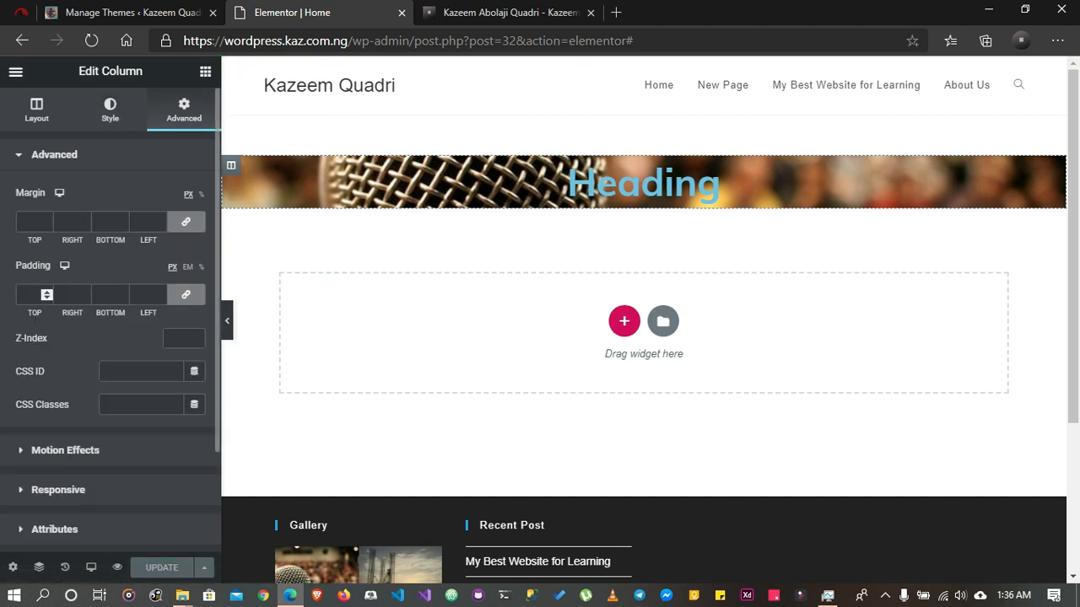
{"action": "left_click", "coordinate": [200, 268]}
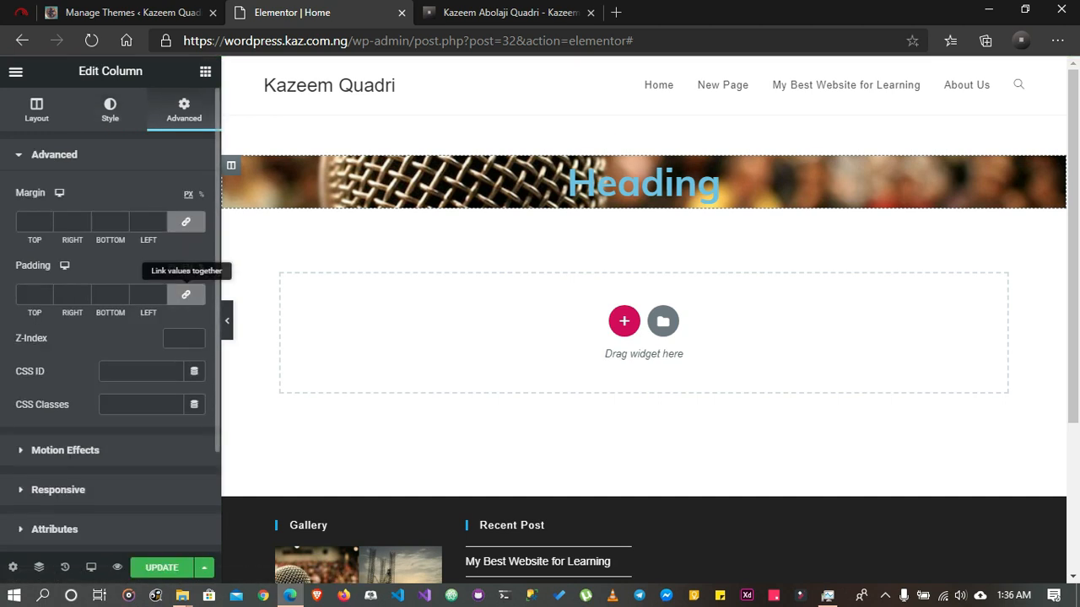
{"action": "left_click", "coordinate": [186, 295]}
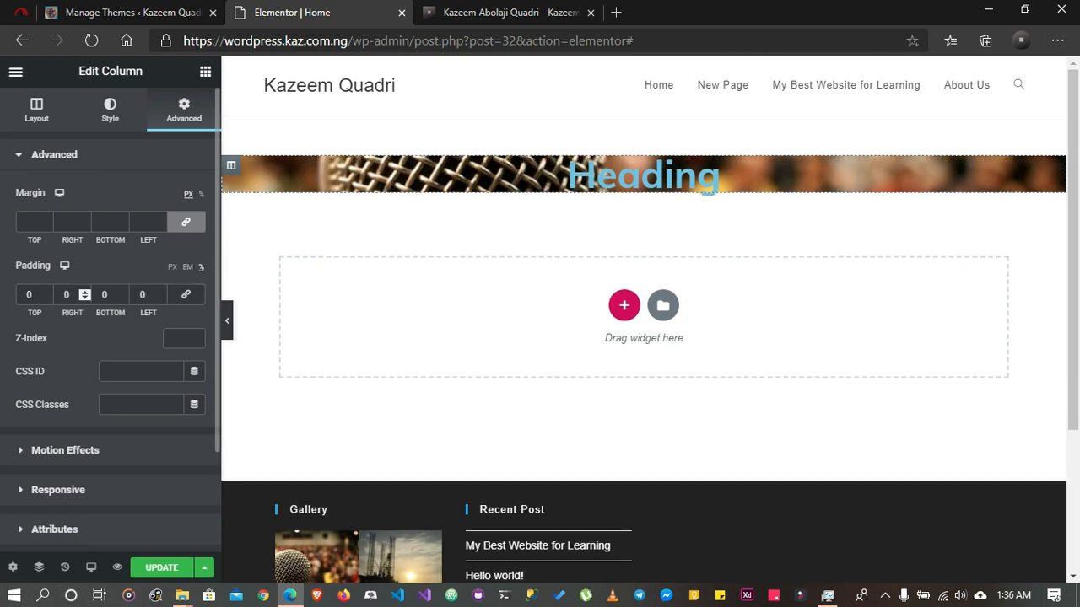
{"action": "left_click", "coordinate": [28, 295]}
{"action": "type", "text": "1"}
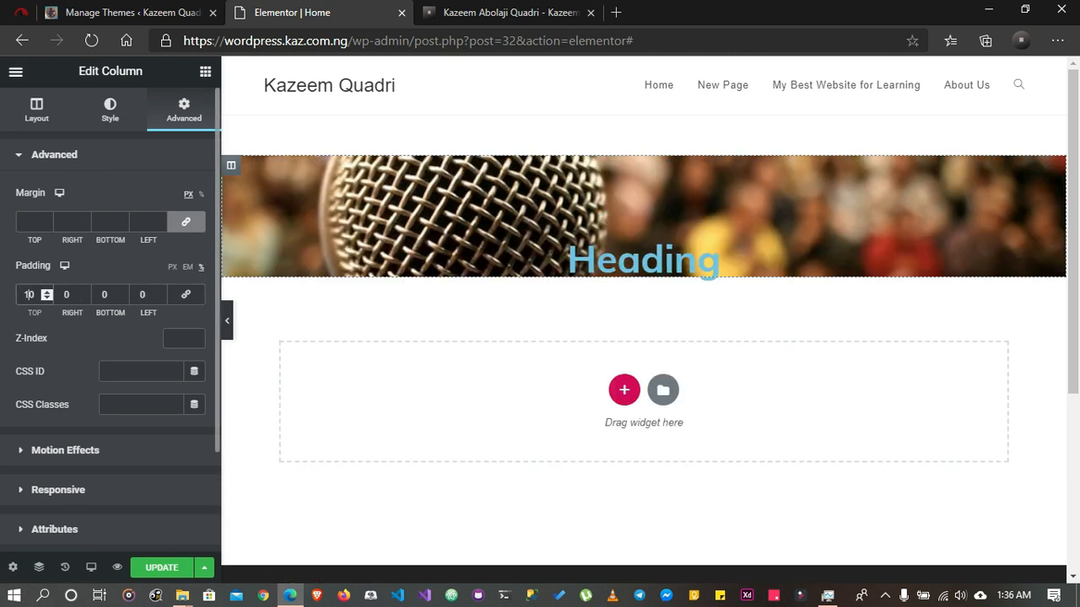
{"action": "left_click", "coordinate": [104, 295]}
{"action": "type", "text": "1"}
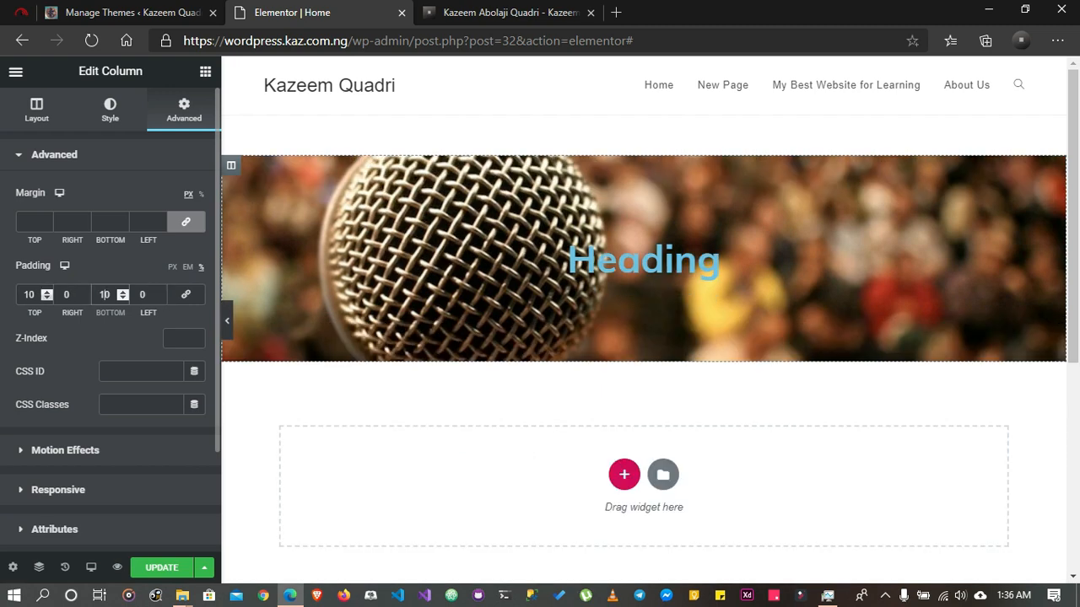
Set the column's top and bottom padding to 20% each and update the page
{"action": "left_click", "coordinate": [28, 294]}
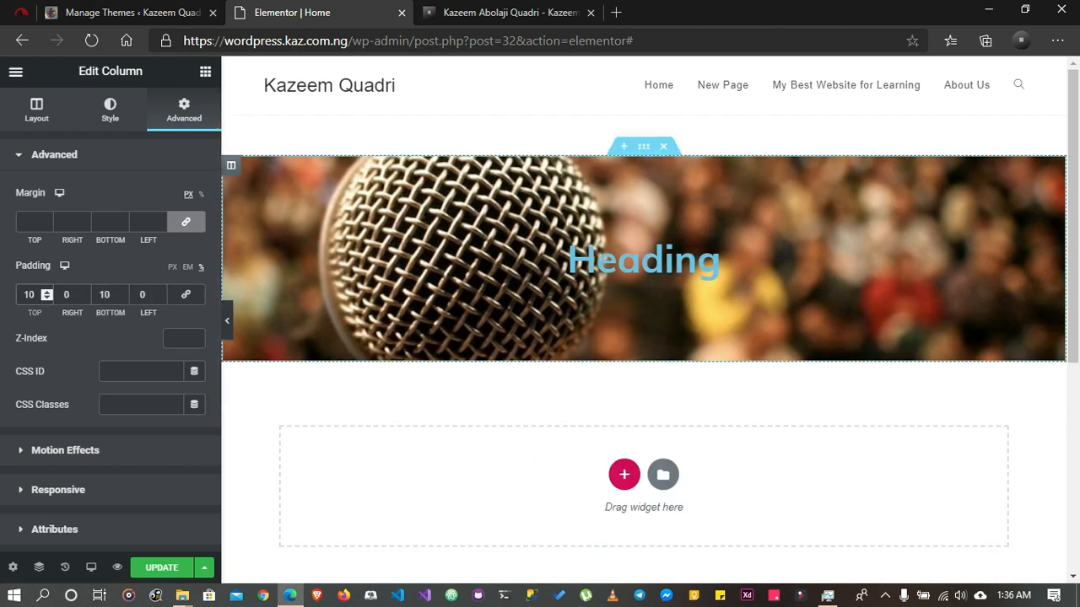
{"action": "key", "text": "BackSpace"}
{"action": "type", "text": "2"}
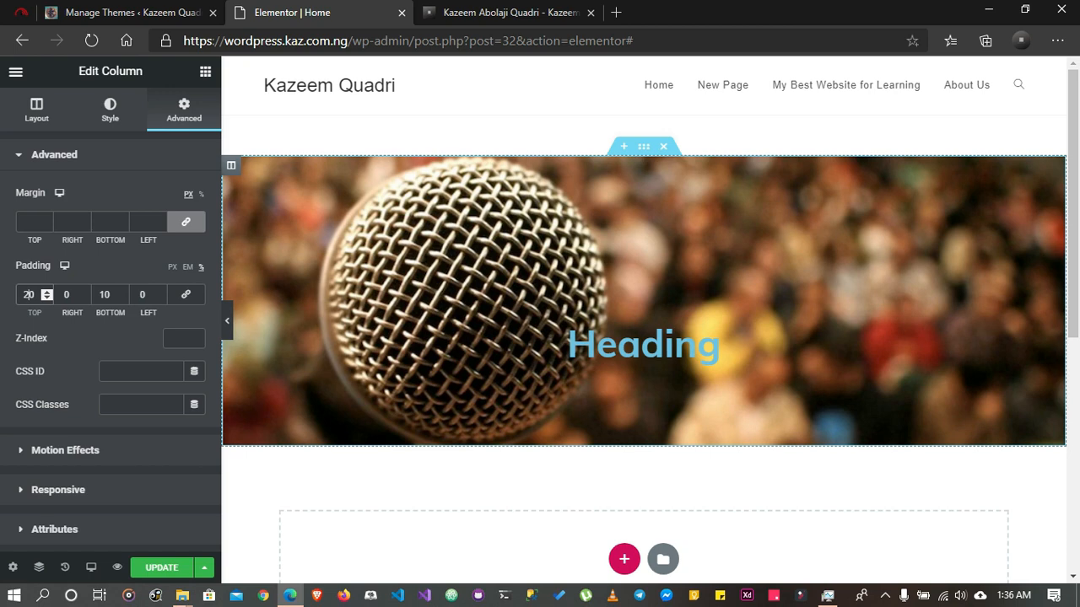
{"action": "left_click", "coordinate": [105, 294]}
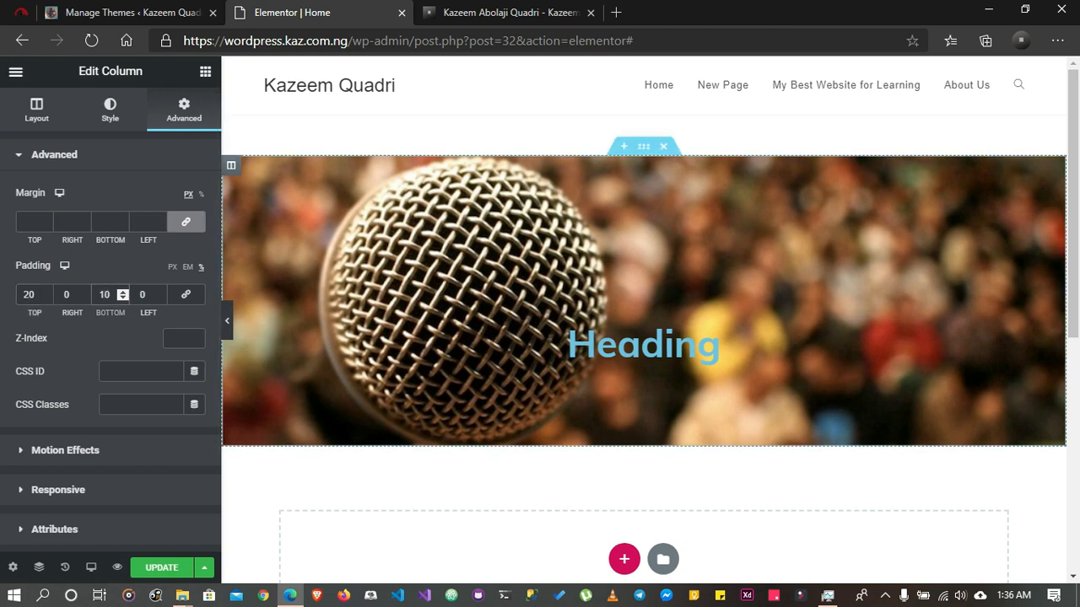
{"action": "key", "text": "BackSpace"}
{"action": "type", "text": "2"}
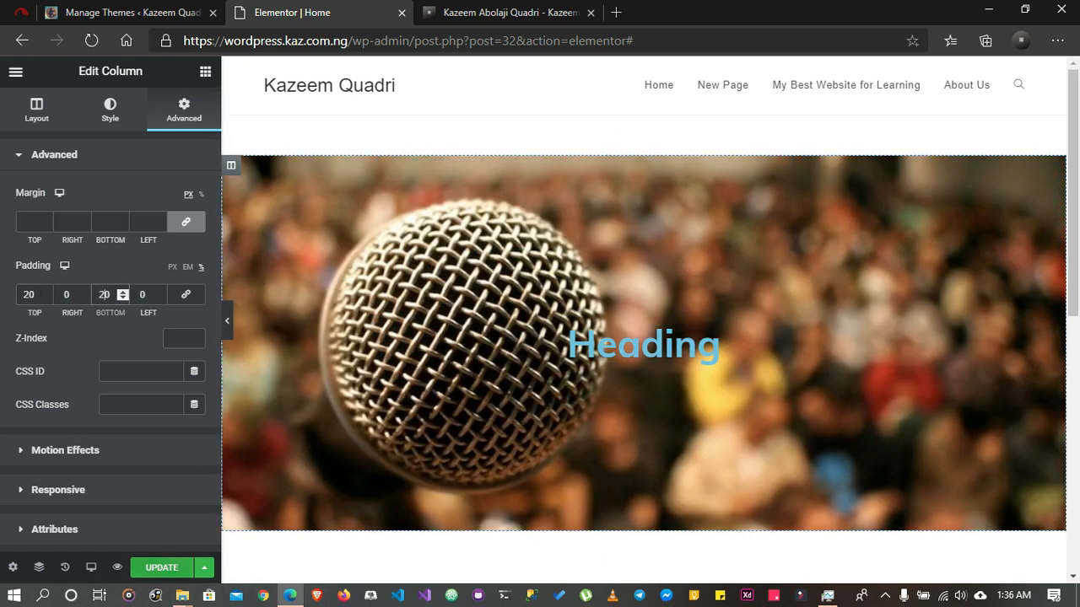
{"action": "left_click", "coordinate": [162, 568]}
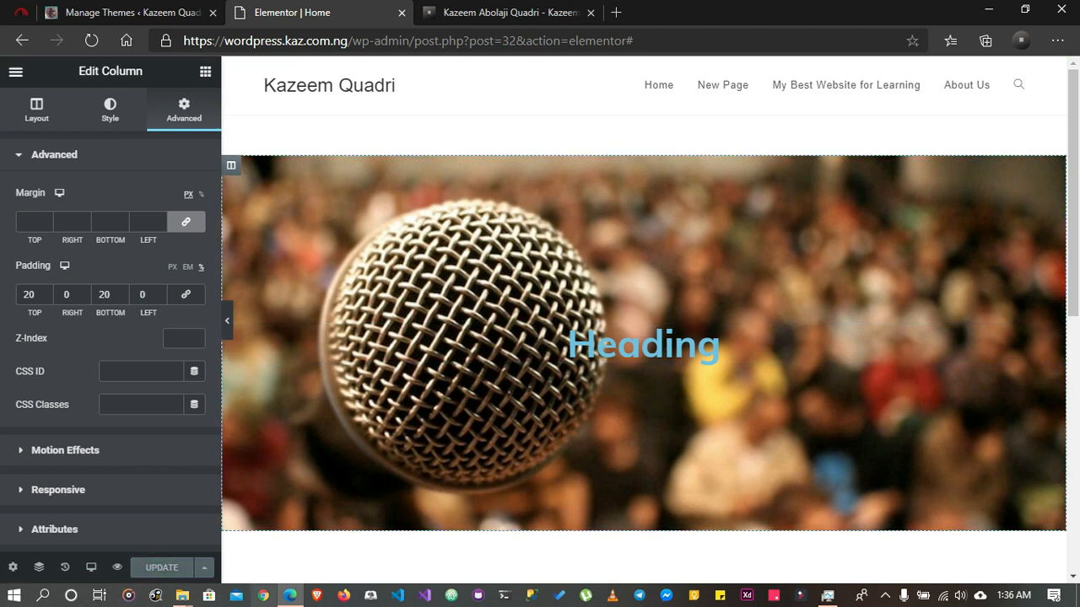
Preview the page changes and look over the hero section on the Home page
{"action": "left_click", "coordinate": [117, 567]}
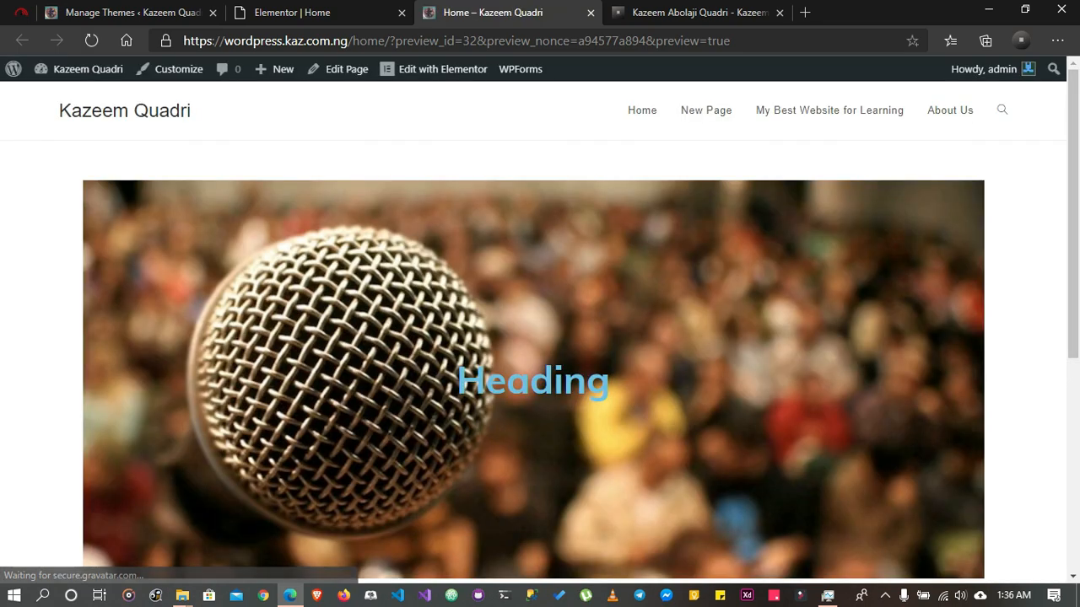
{"action": "scroll", "coordinate": [540, 321], "scroll_direction": "down", "scroll_amount": 3}
{"action": "scroll", "coordinate": [540, 320], "scroll_direction": "up", "scroll_amount": 2}
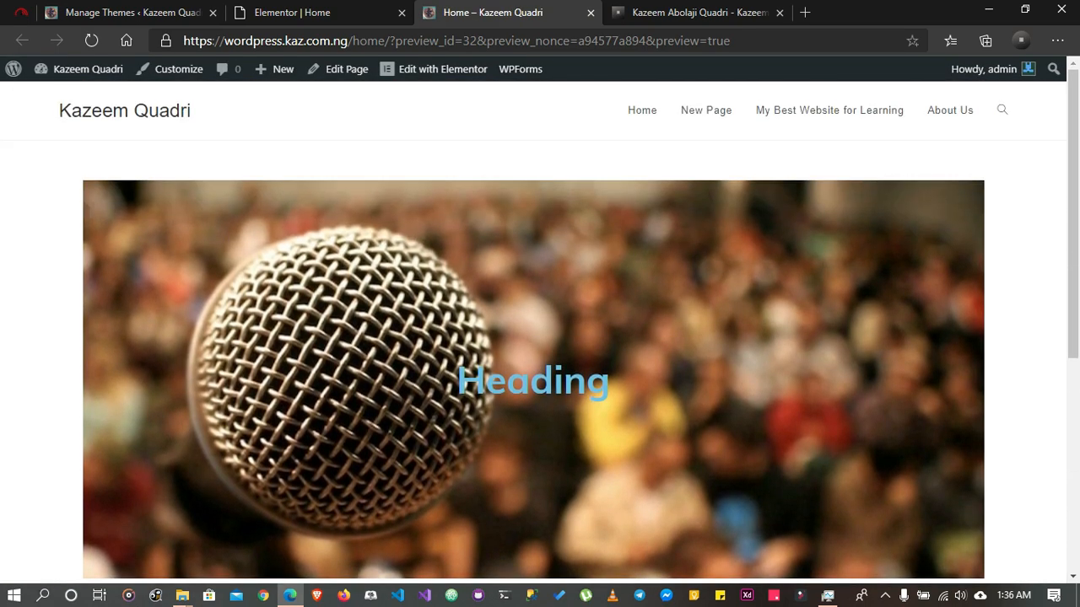
{"action": "scroll", "coordinate": [540, 321], "scroll_direction": "down", "scroll_amount": 5}
{"action": "scroll", "coordinate": [540, 320], "scroll_direction": "up", "scroll_amount": 5}
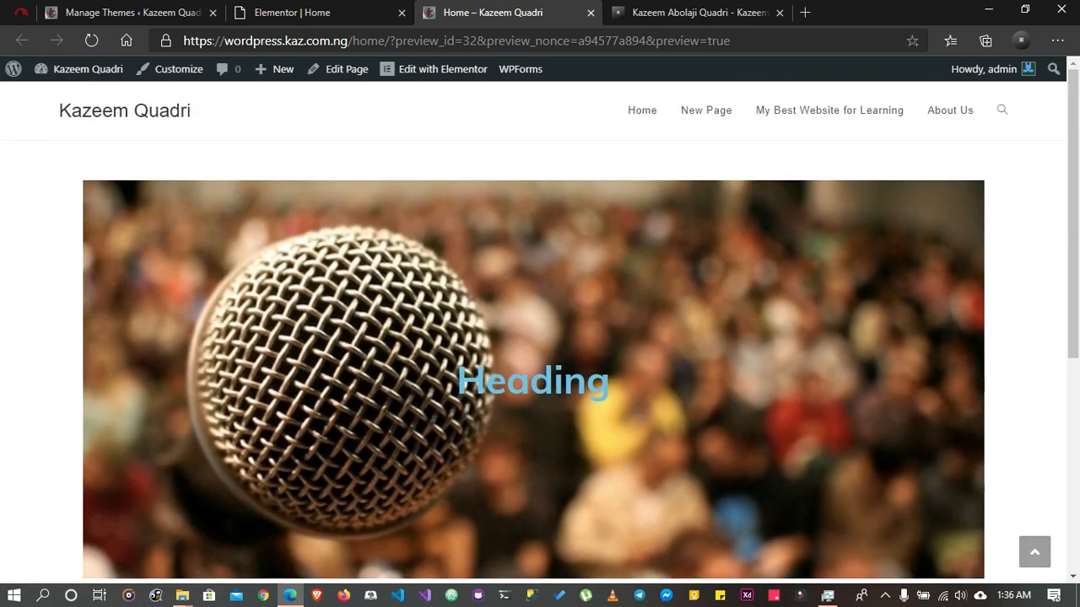
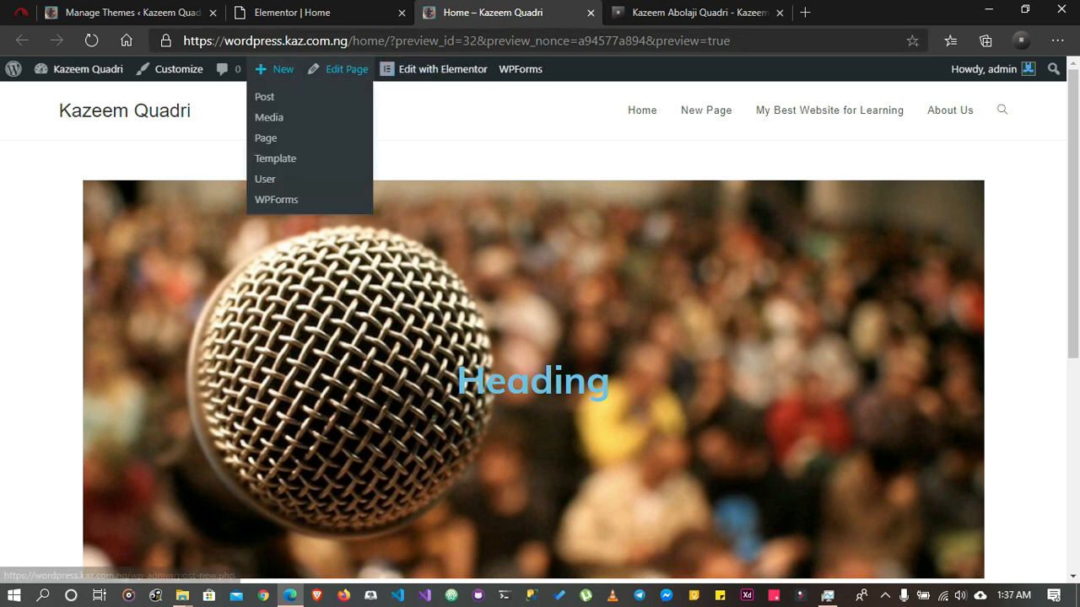
Open the Home page for editing in a new tab, set its OceanWP content layout to 100% Full Width, and update it
{"action": "right_click", "coordinate": [327, 69]}
{"action": "left_click", "coordinate": [410, 87]}
{"action": "key", "text": "ctrl+Tab"}
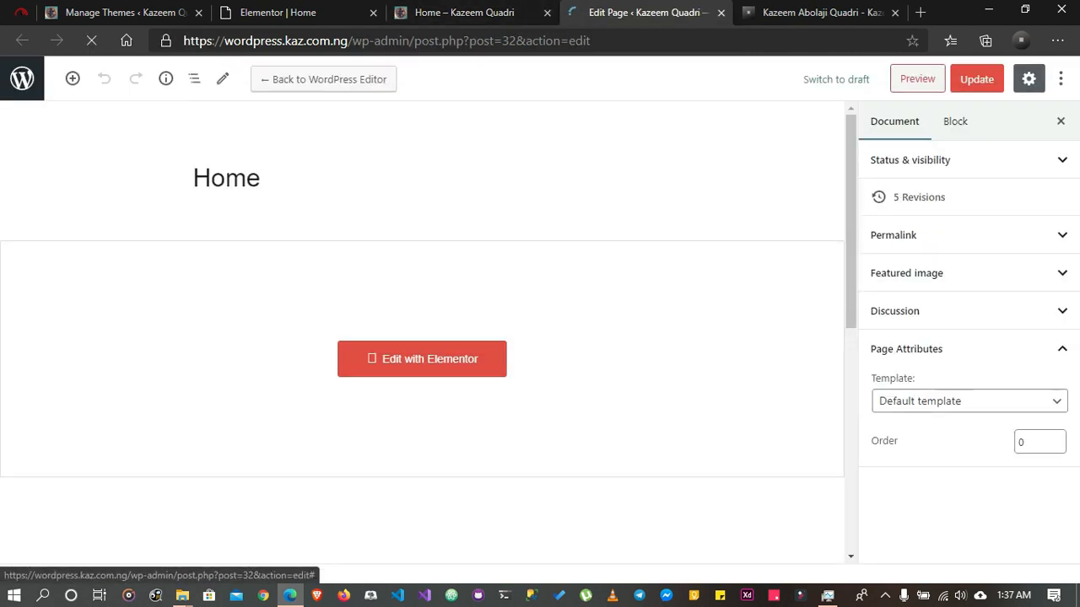
{"action": "scroll", "coordinate": [422, 337], "scroll_direction": "down", "scroll_amount": 3}
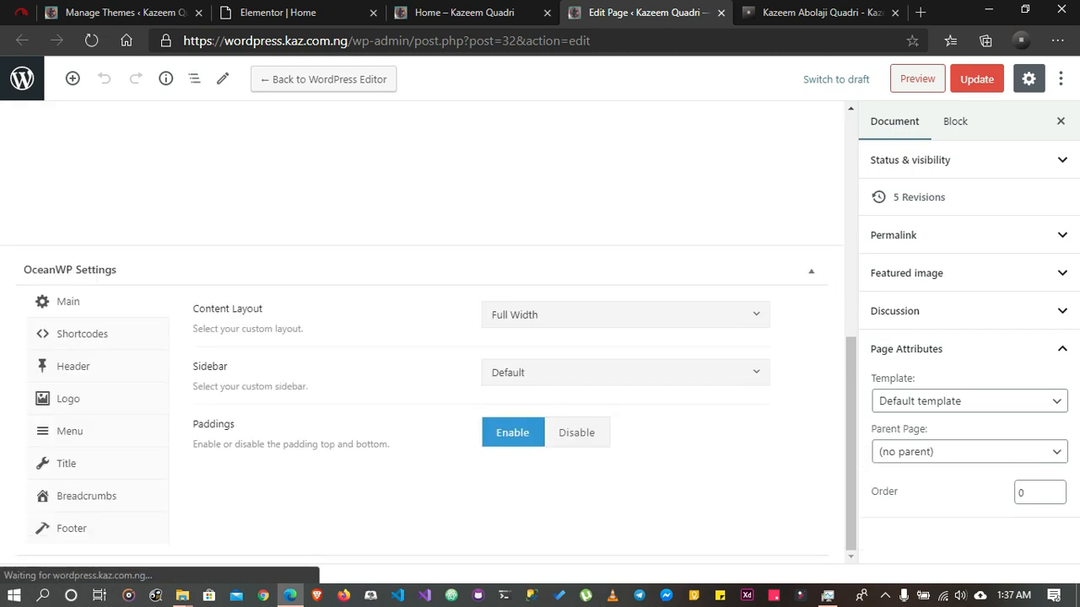
{"action": "left_click", "coordinate": [626, 315]}
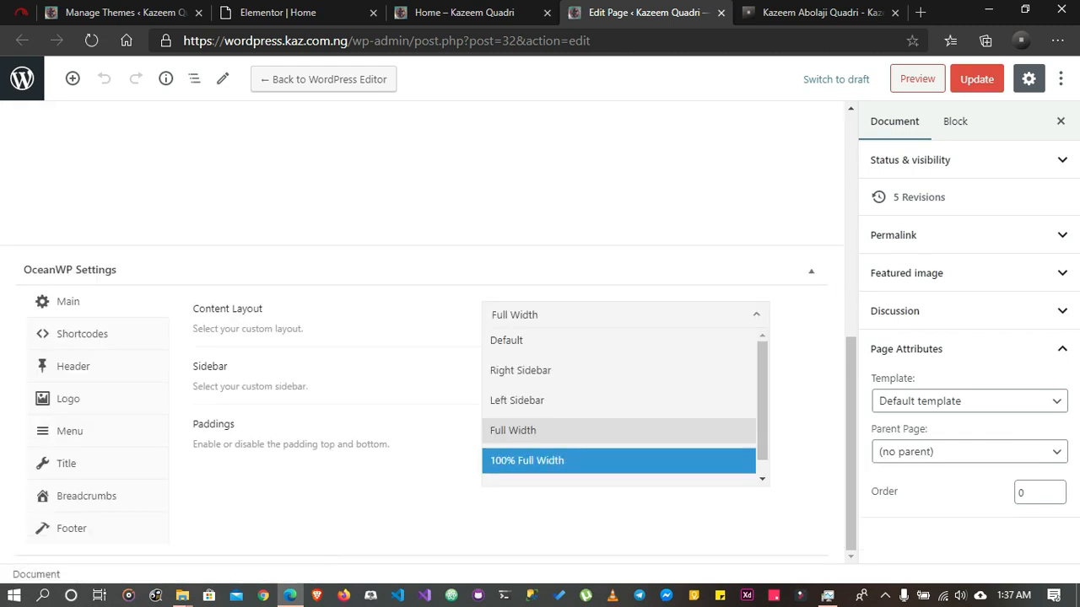
{"action": "left_click", "coordinate": [527, 460]}
{"action": "left_click", "coordinate": [976, 79]}
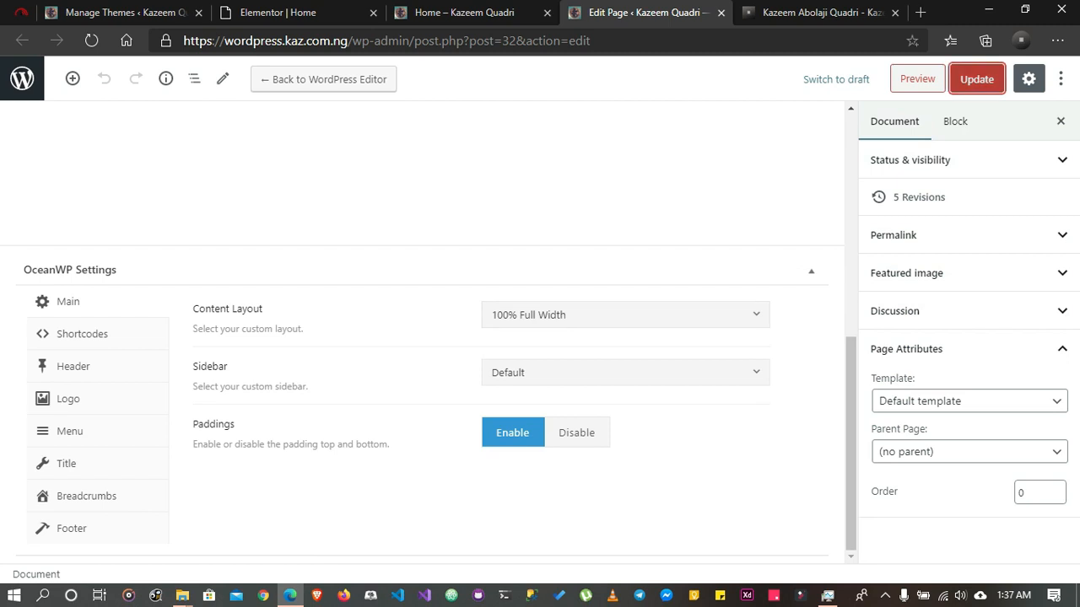
Reload the Home page preview to check the new content layout
{"action": "left_click", "coordinate": [479, 13]}
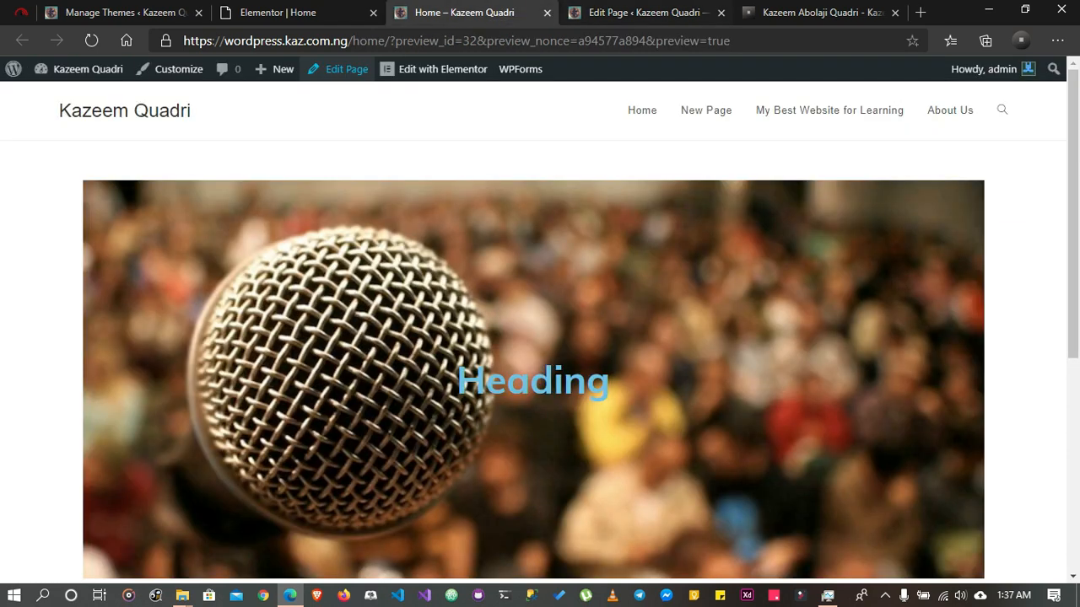
{"action": "left_click", "coordinate": [643, 12]}
{"action": "left_click", "coordinate": [489, 13]}
{"action": "left_click", "coordinate": [91, 40]}
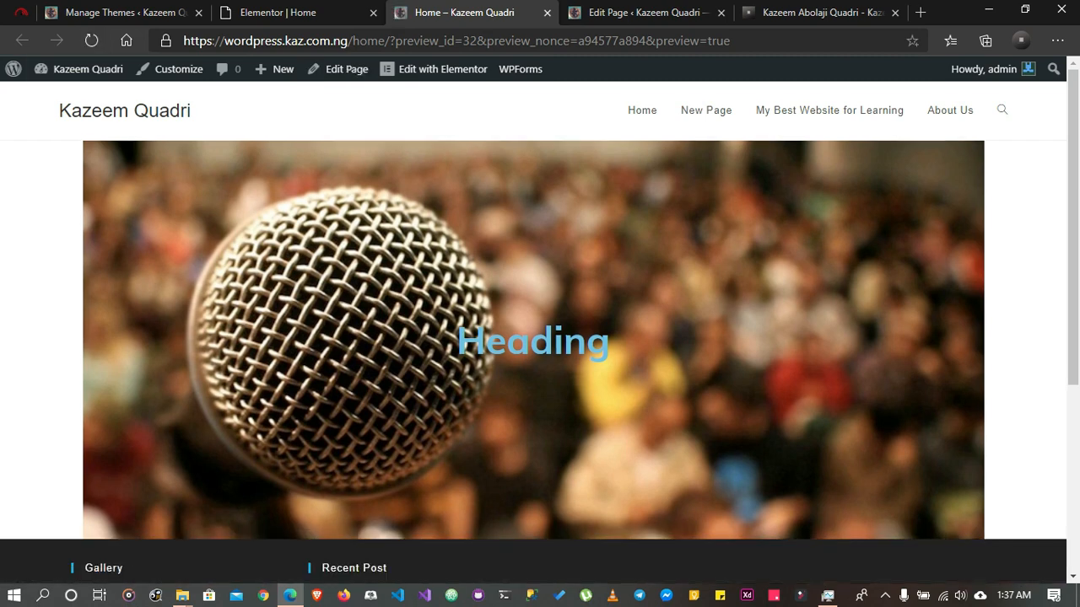
In the Elementor editor, set the hero section's content width to Full Width and update the page
{"action": "left_click", "coordinate": [297, 13]}
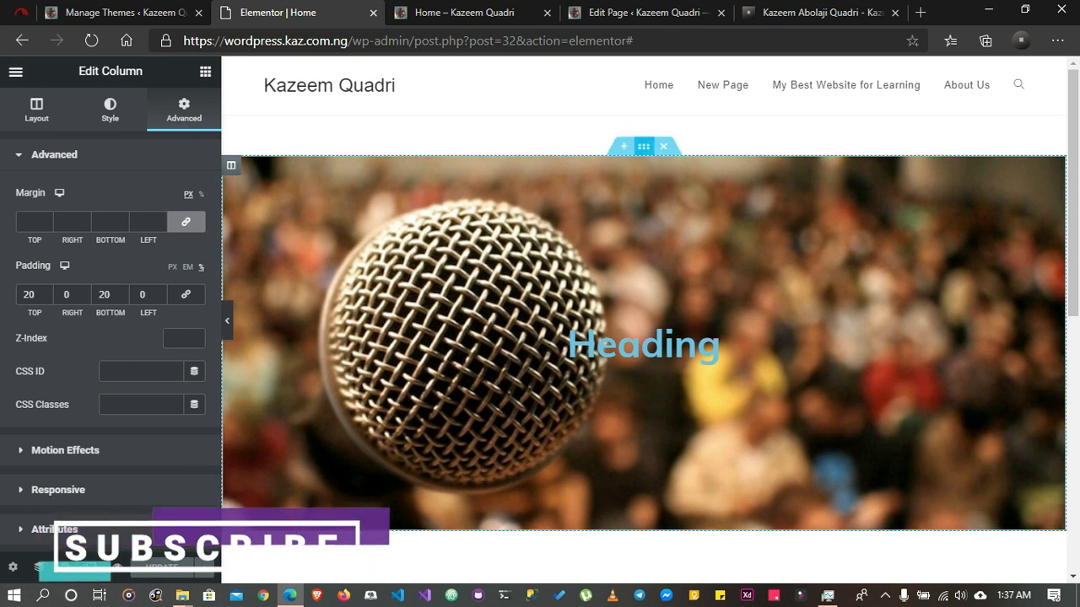
{"action": "left_click", "coordinate": [643, 146]}
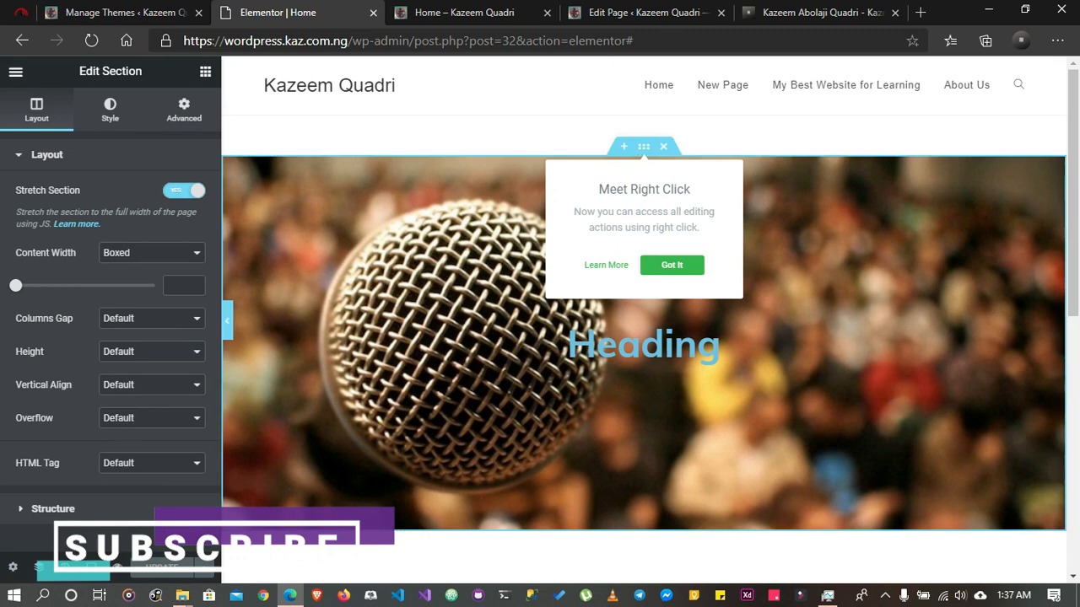
{"action": "left_click", "coordinate": [226, 321]}
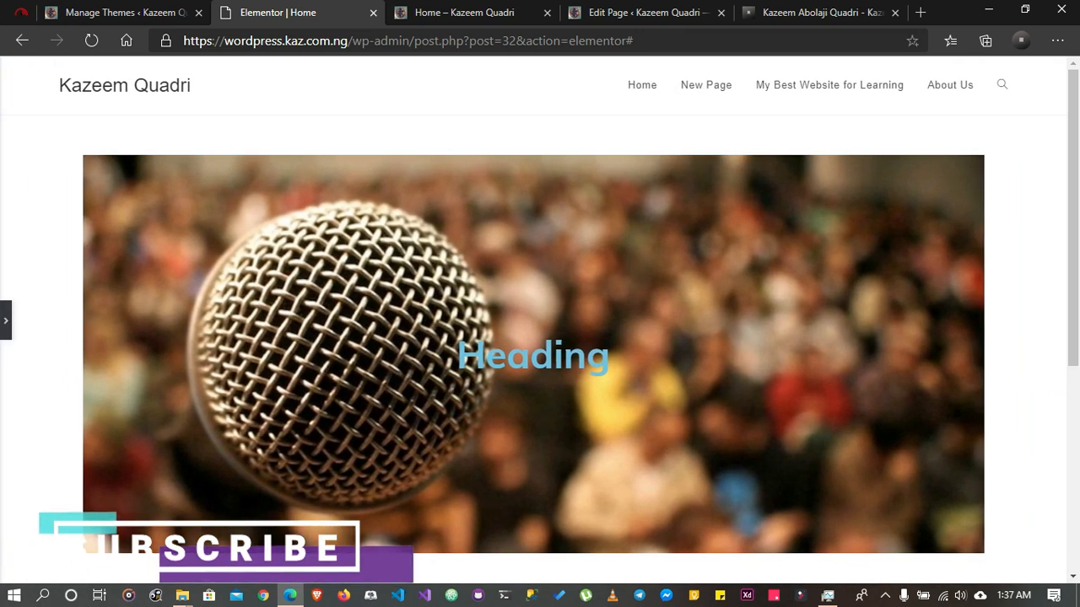
{"action": "left_click", "coordinate": [6, 321]}
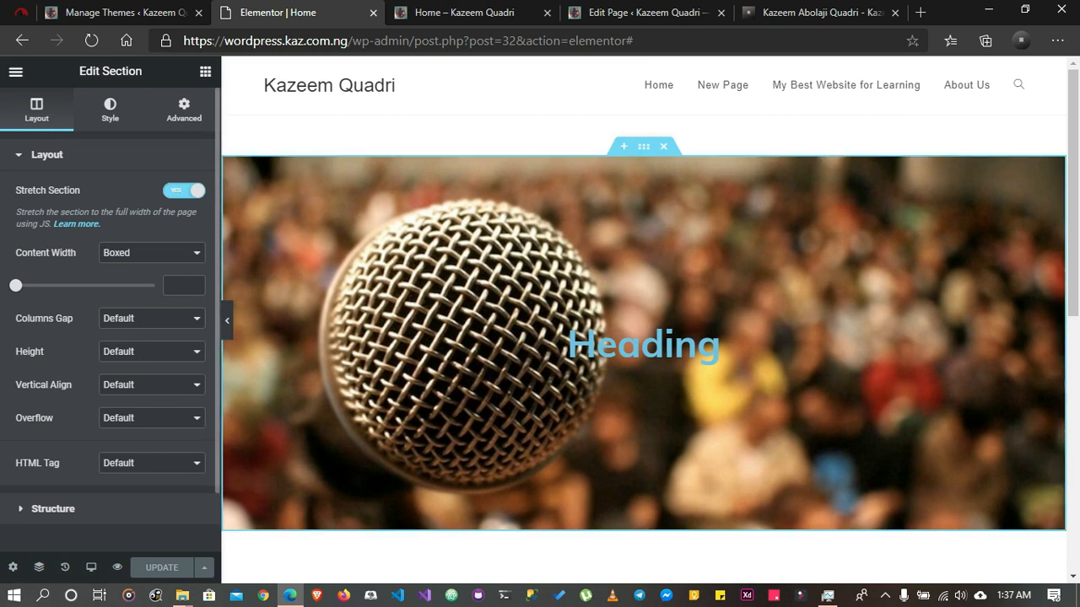
{"action": "left_click", "coordinate": [151, 253]}
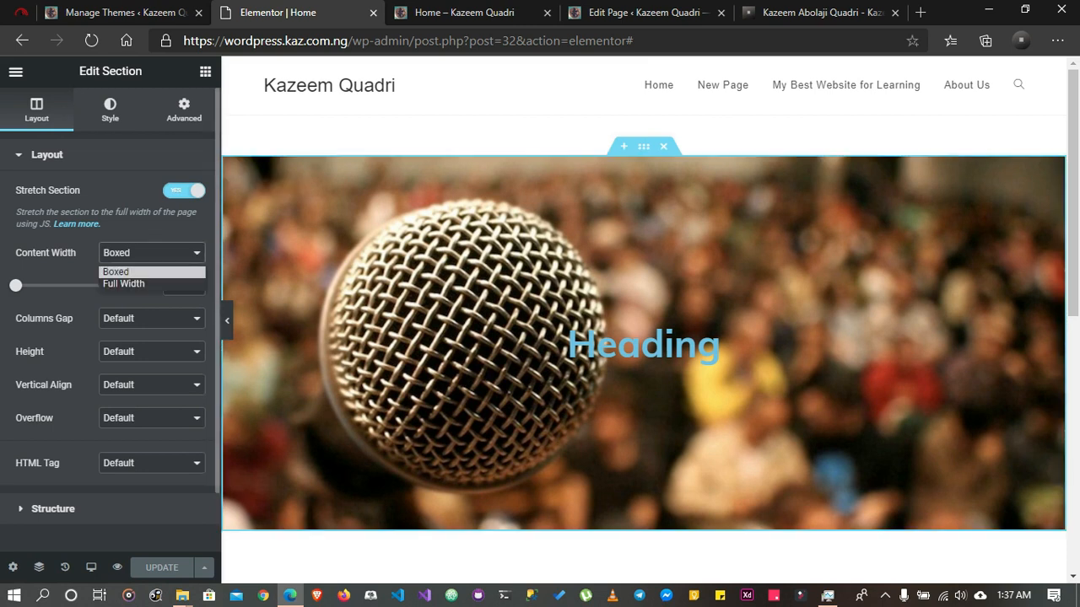
{"action": "left_click", "coordinate": [151, 285]}
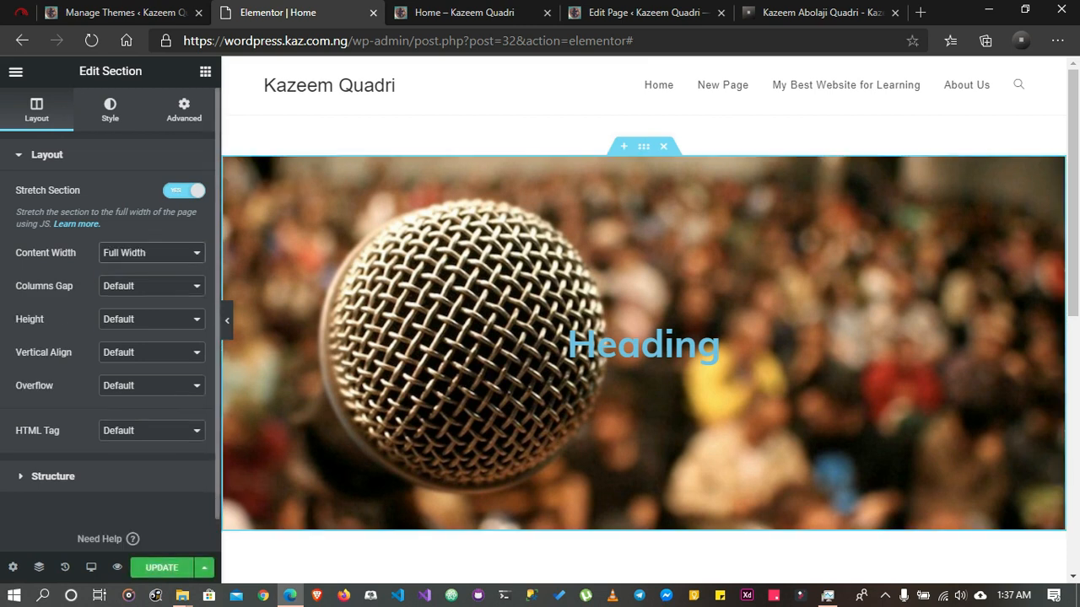
{"action": "left_click", "coordinate": [161, 568]}
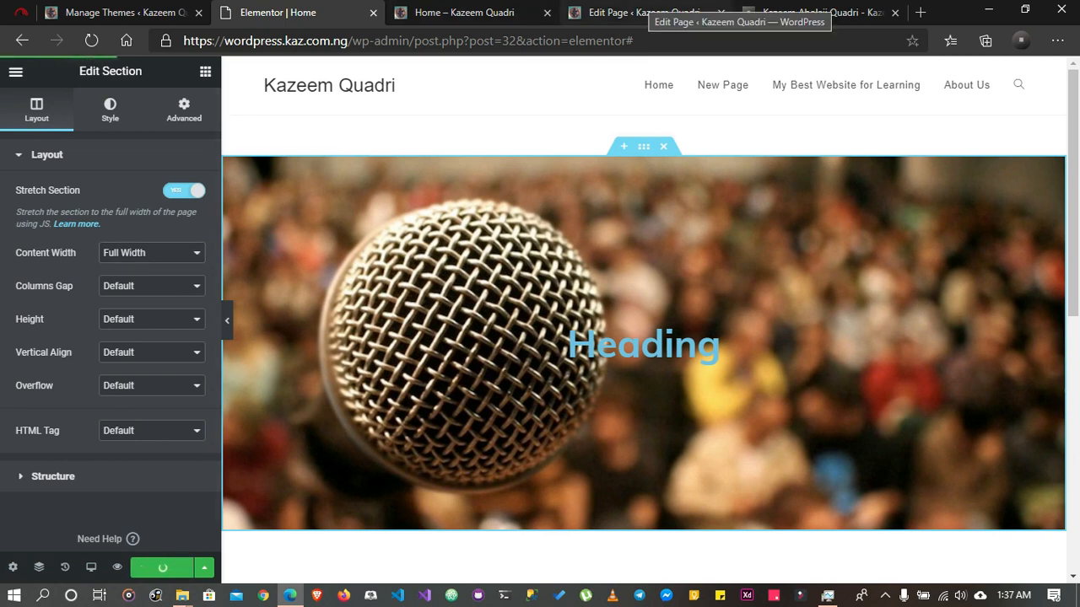
Examine the hero section's width in the Home page preview and compare it with the Elementor editor
{"action": "left_click", "coordinate": [469, 13]}
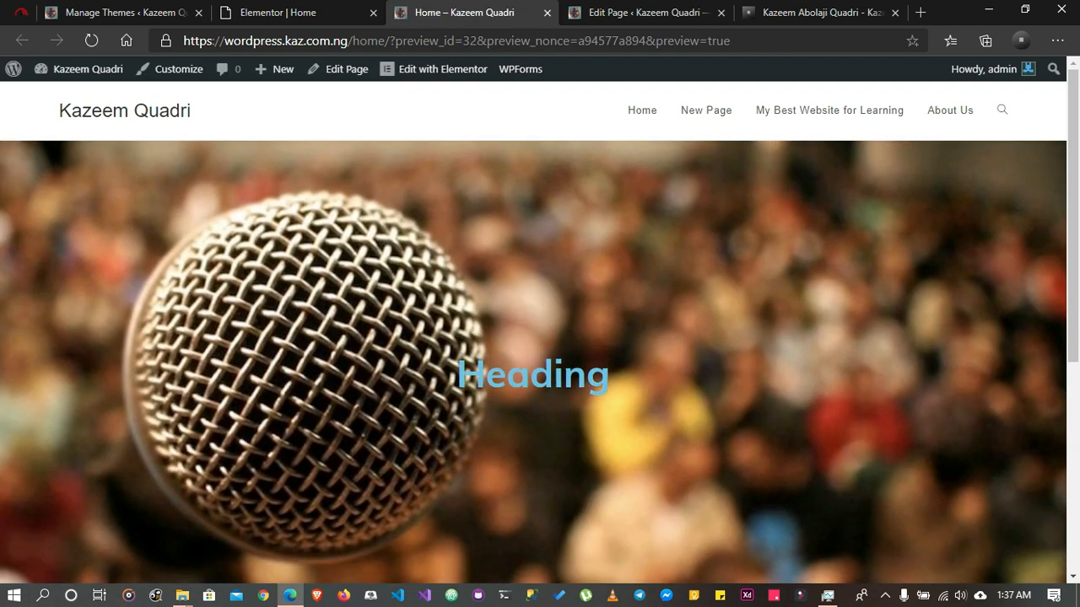
{"action": "scroll", "coordinate": [533, 321], "scroll_direction": "down", "scroll_amount": 4}
{"action": "scroll", "coordinate": [533, 321], "scroll_direction": "up", "scroll_amount": 4}
{"action": "left_click", "coordinate": [337, 12]}
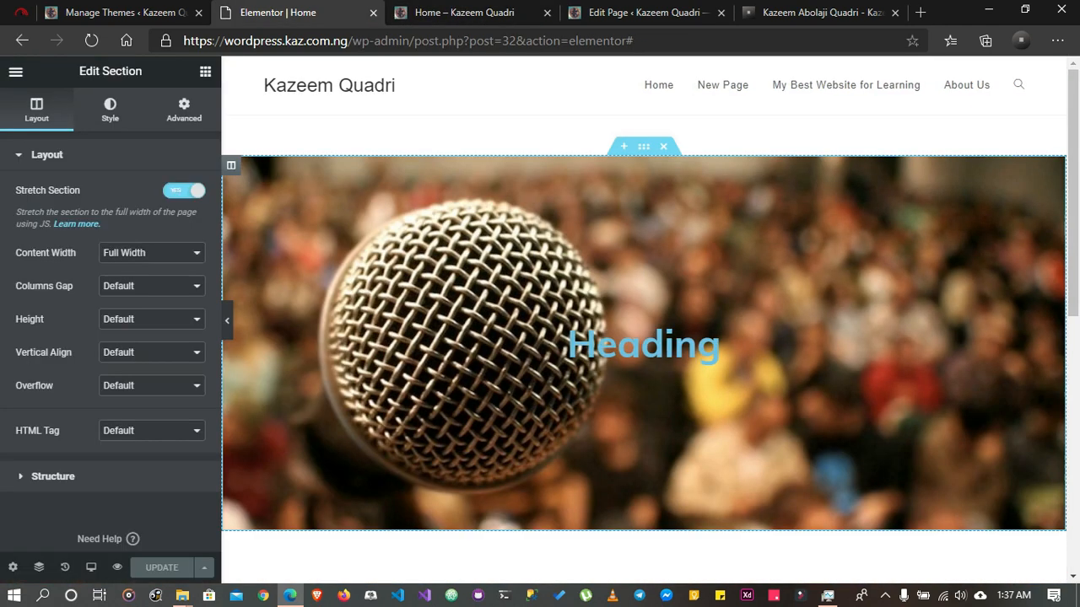
{"action": "left_click", "coordinate": [118, 567]}
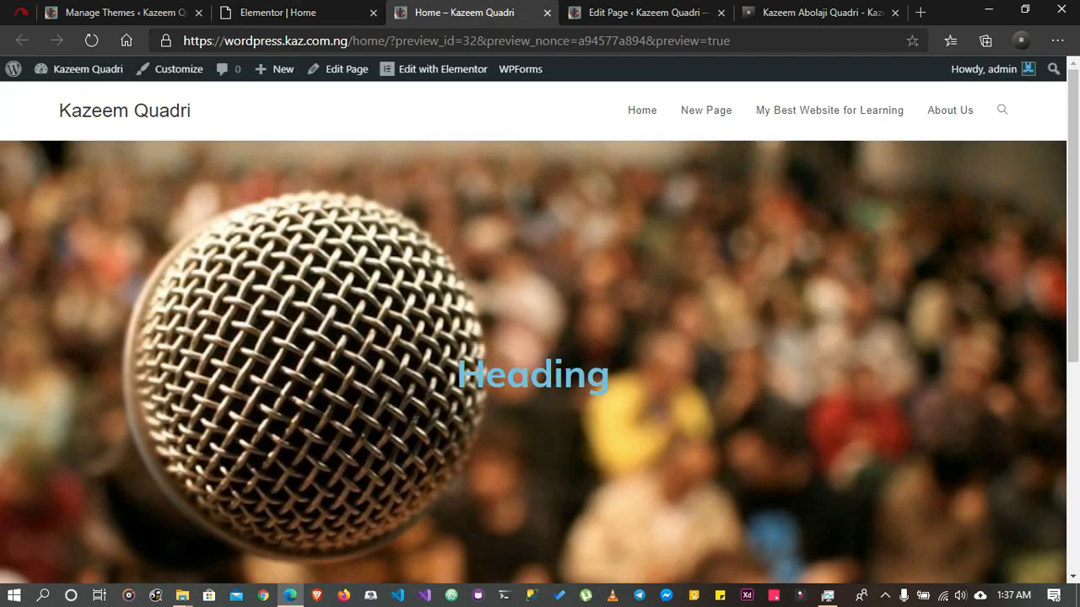
{"action": "scroll", "coordinate": [533, 320], "scroll_direction": "down", "scroll_amount": 5}
{"action": "scroll", "coordinate": [533, 321], "scroll_direction": "up", "scroll_amount": 5}
{"action": "left_click", "coordinate": [337, 12]}
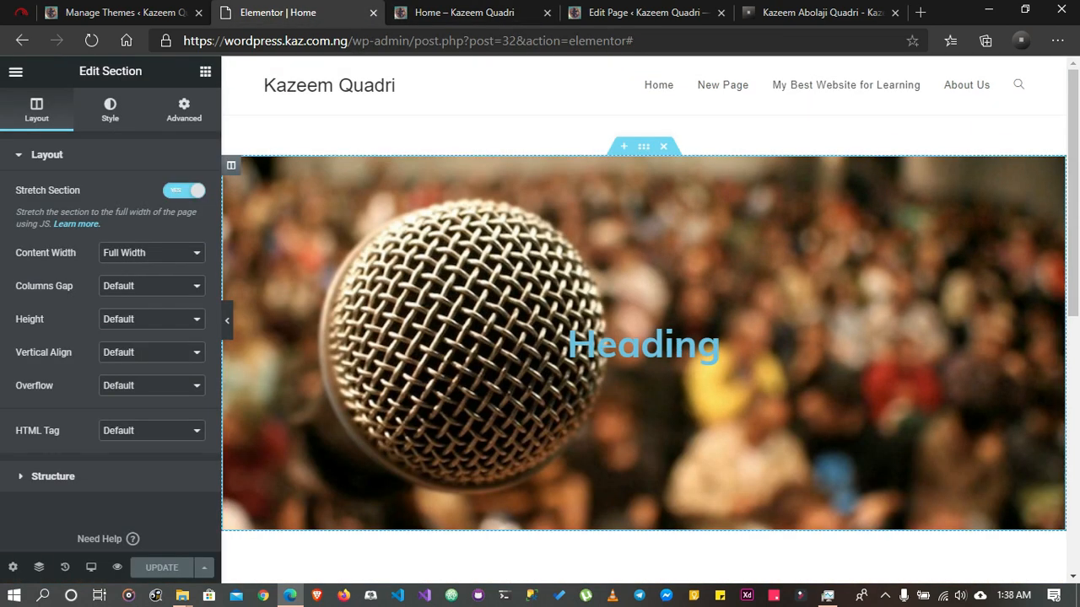
{"action": "left_click", "coordinate": [464, 12]}
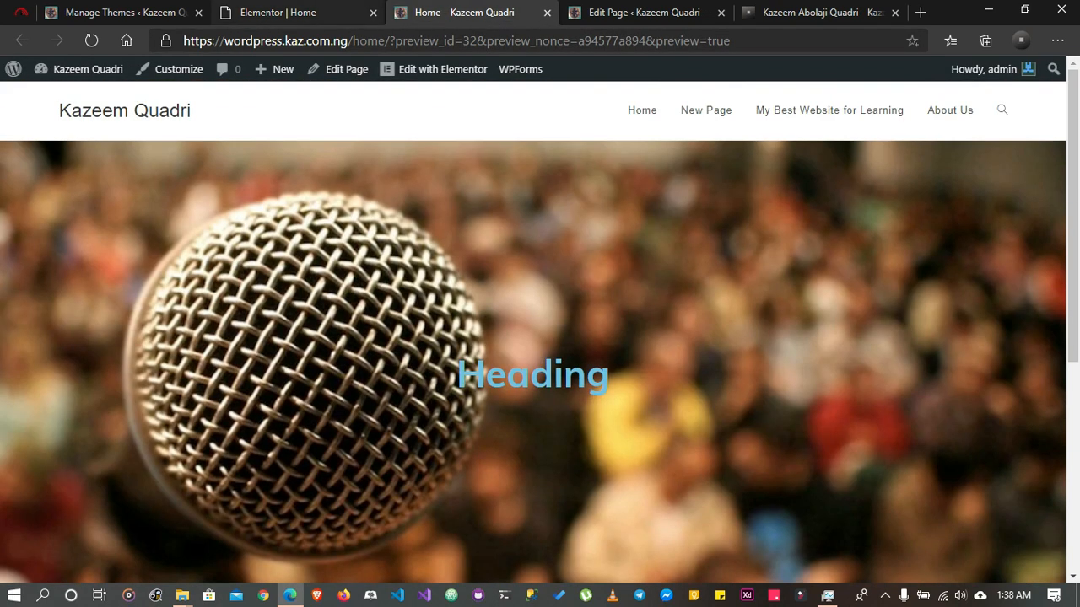
Set the text color of the hero section's heading to white (#FFFFFF)
{"action": "left_click", "coordinate": [278, 12]}
{"action": "left_click", "coordinate": [644, 344]}
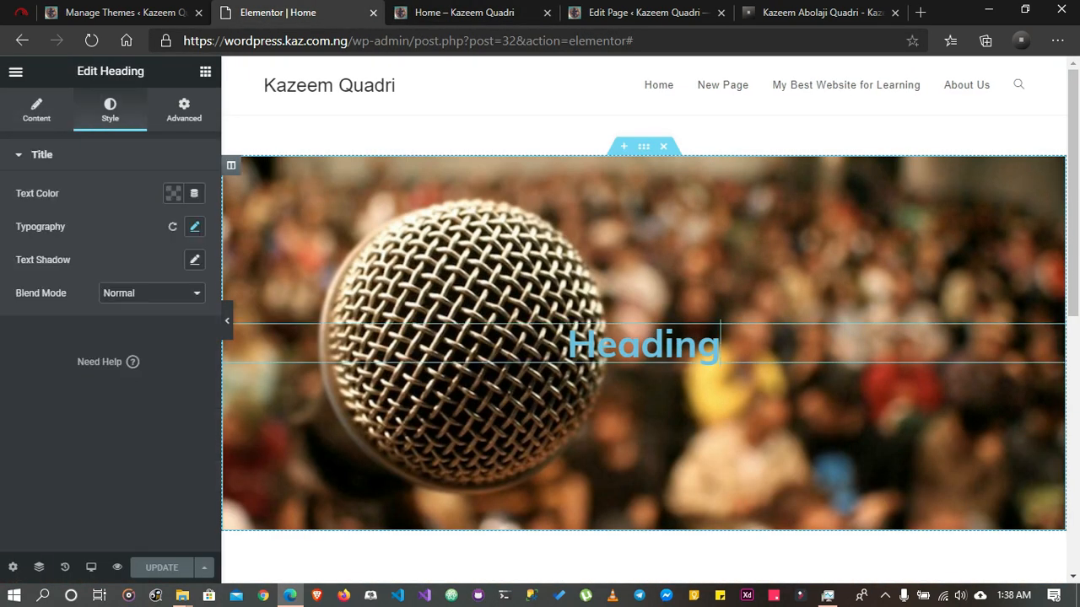
{"action": "left_click", "coordinate": [173, 194]}
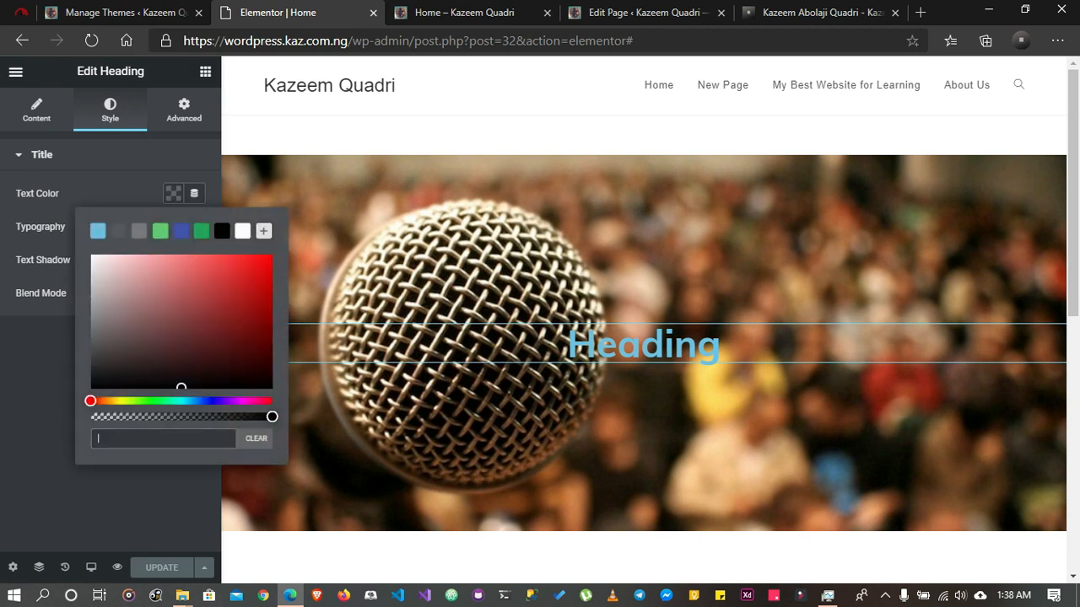
{"action": "left_click", "coordinate": [243, 231]}
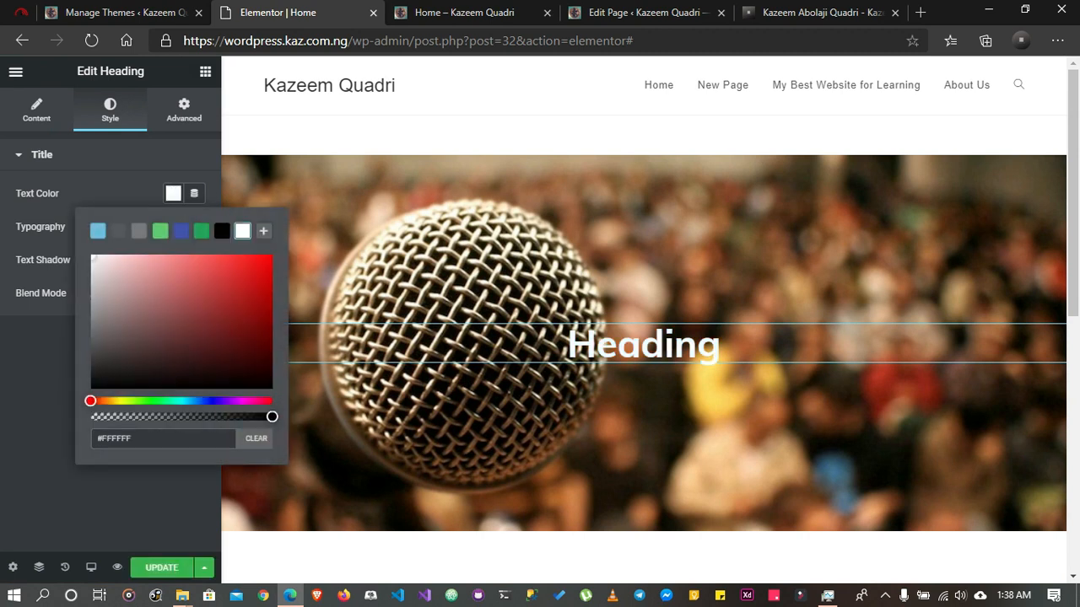
{"action": "left_click", "coordinate": [111, 504]}
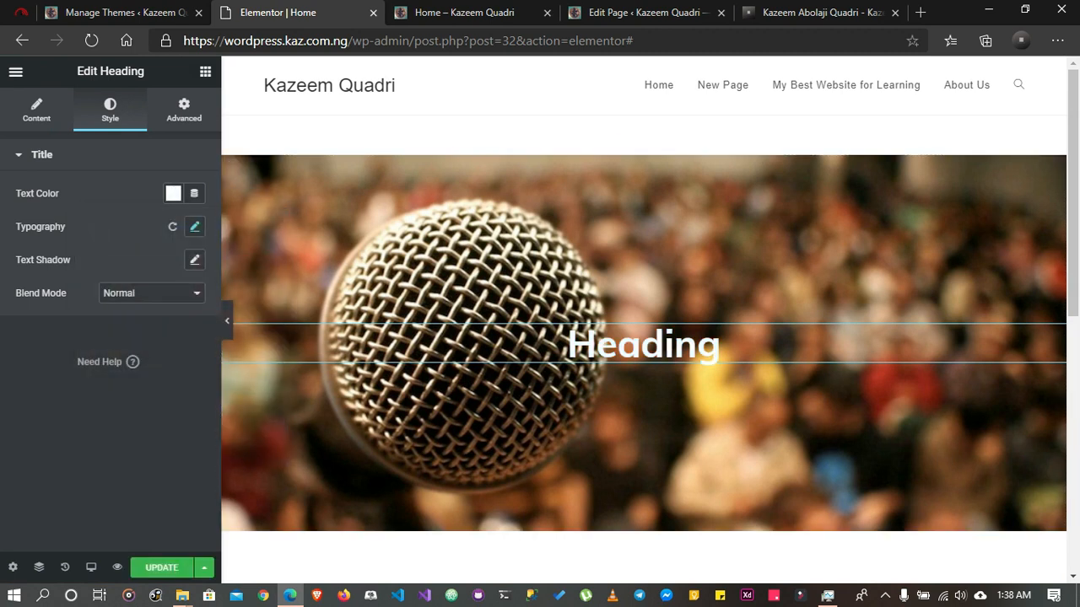
Set the hero heading's font size to 6.5 REM, update the page, and reload the preview
{"action": "left_click", "coordinate": [194, 226]}
{"action": "left_click_drag", "start_coordinate": [81, 330], "coordinate": [102, 330]}
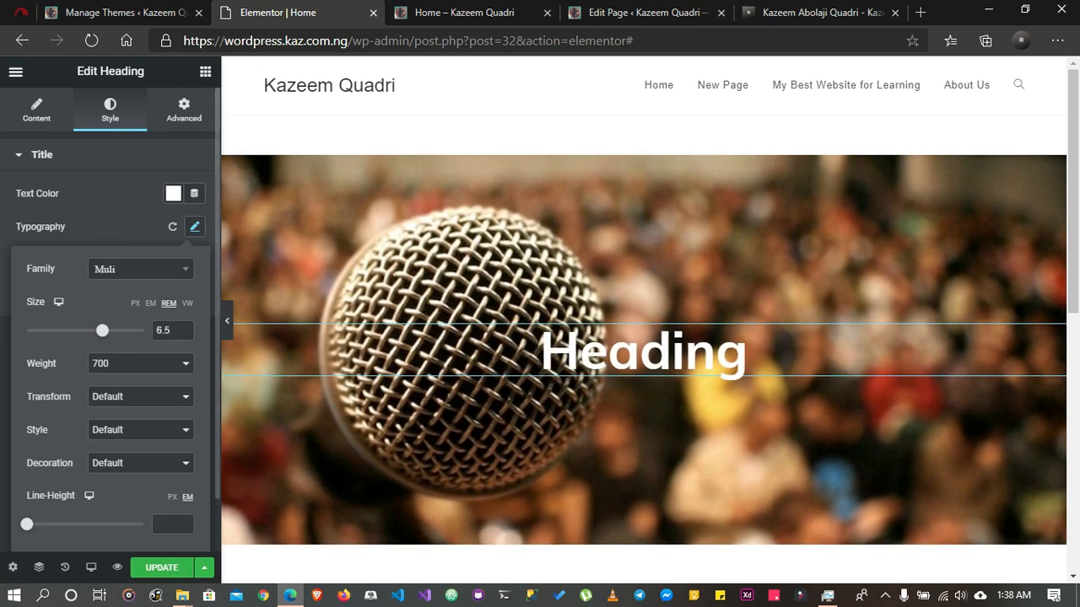
{"action": "left_click", "coordinate": [162, 568]}
{"action": "left_click", "coordinate": [464, 12]}
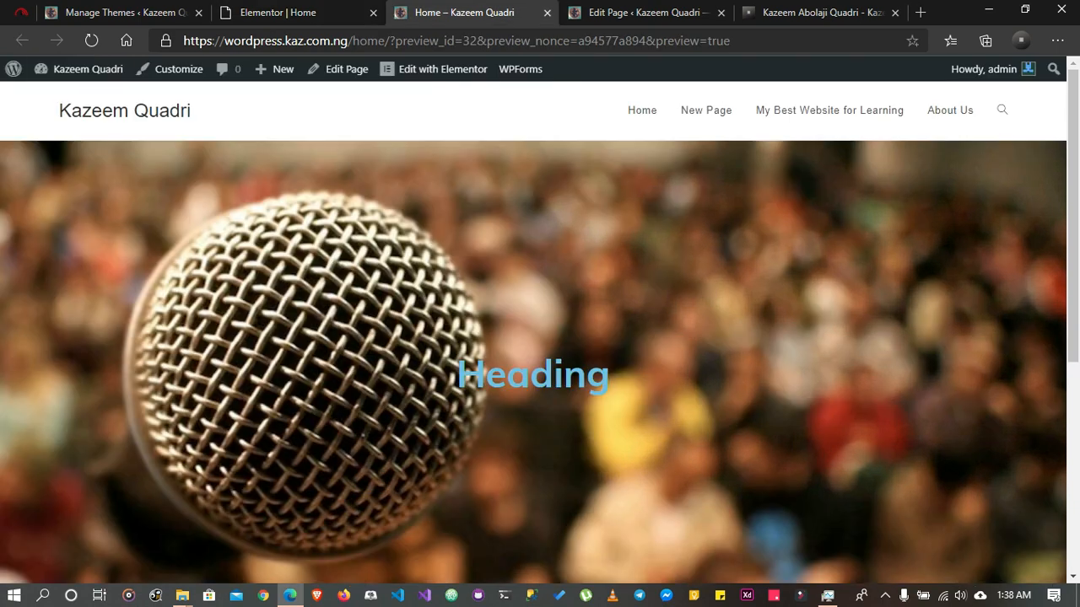
{"action": "left_click", "coordinate": [91, 40]}
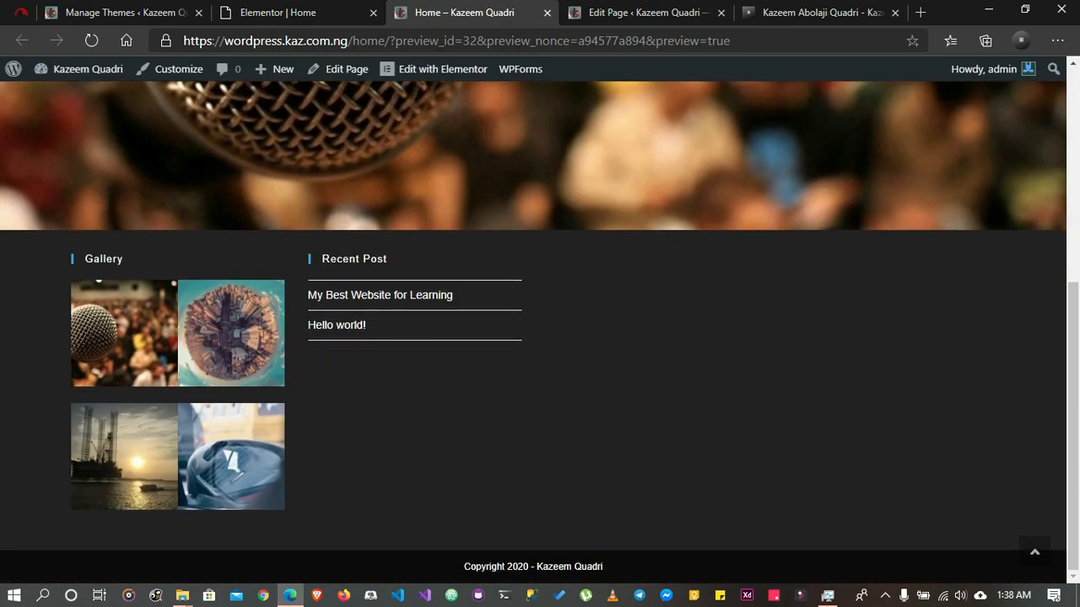
{"action": "scroll", "coordinate": [540, 332], "scroll_direction": "up", "scroll_amount": 5}
{"action": "scroll", "coordinate": [540, 333], "scroll_direction": "down", "scroll_amount": 5}
Add a two-column section below the hero and widen its left column so it is larger than the right one
{"action": "left_click", "coordinate": [279, 13]}
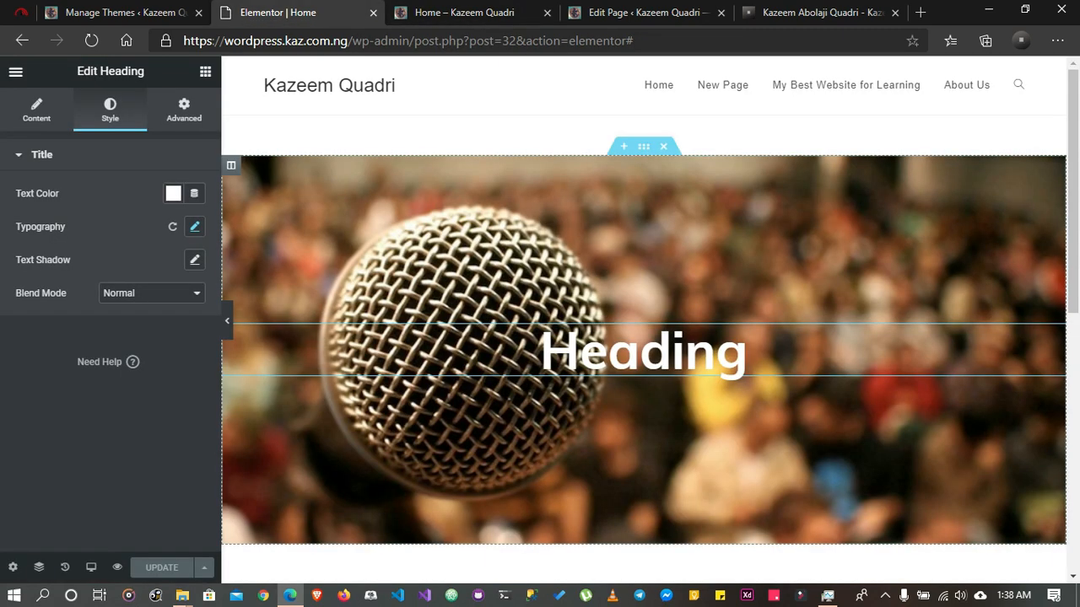
{"action": "left_click", "coordinate": [205, 72]}
{"action": "scroll", "coordinate": [644, 321], "scroll_direction": "down", "scroll_amount": 5}
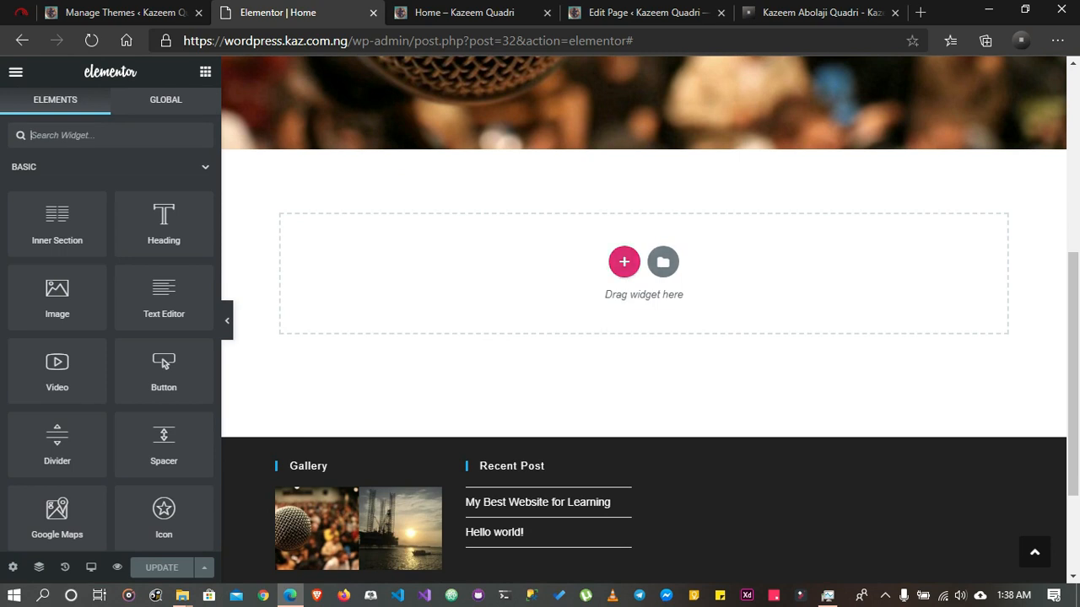
{"action": "left_click", "coordinate": [624, 263]}
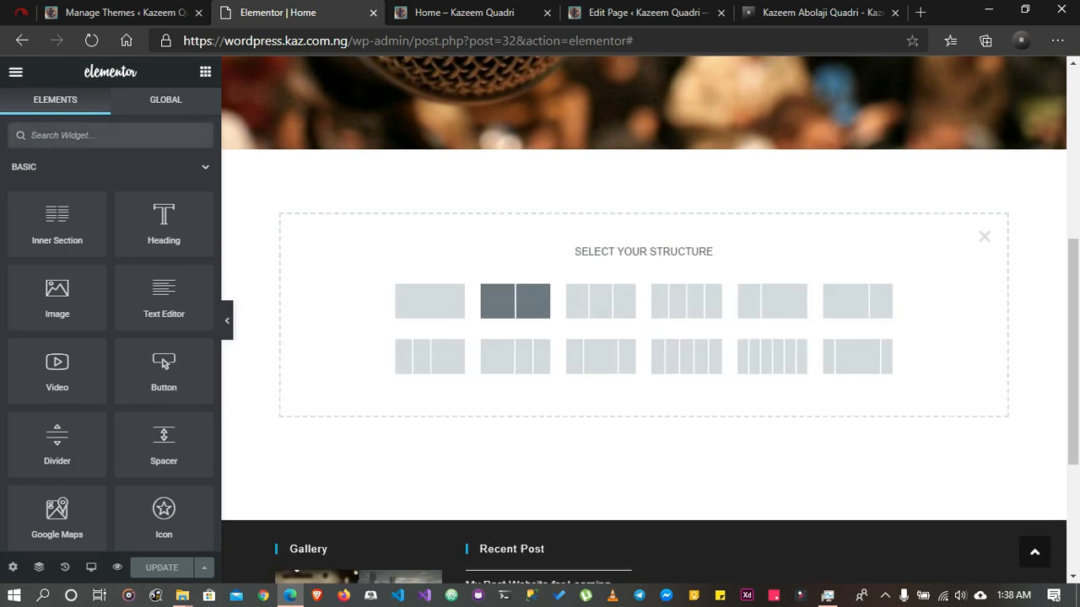
{"action": "left_click", "coordinate": [515, 301]}
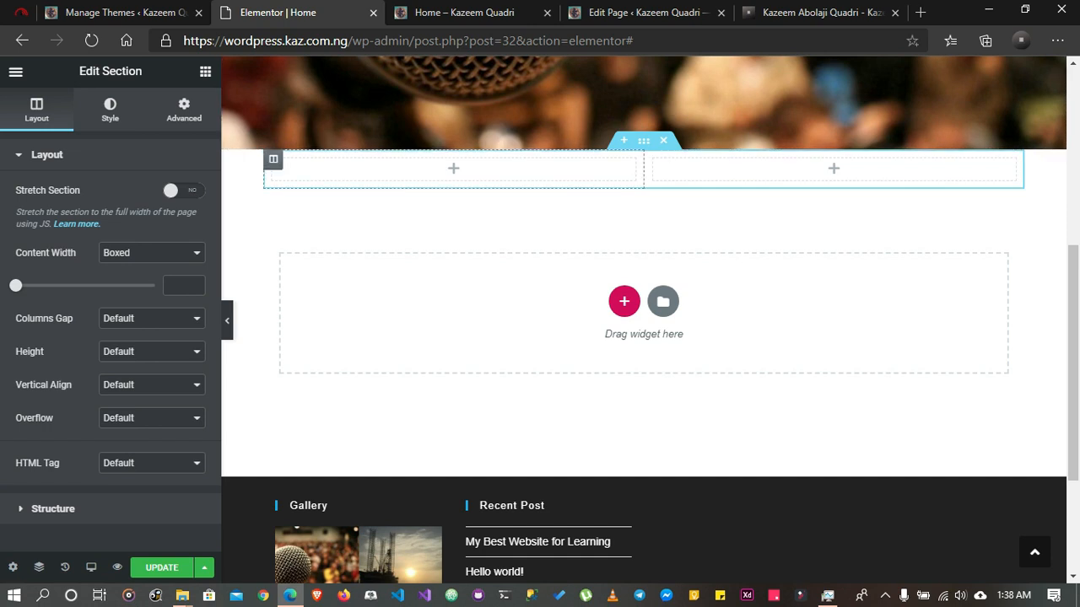
{"action": "left_click_drag", "start_coordinate": [644, 168], "coordinate": [731, 169]}
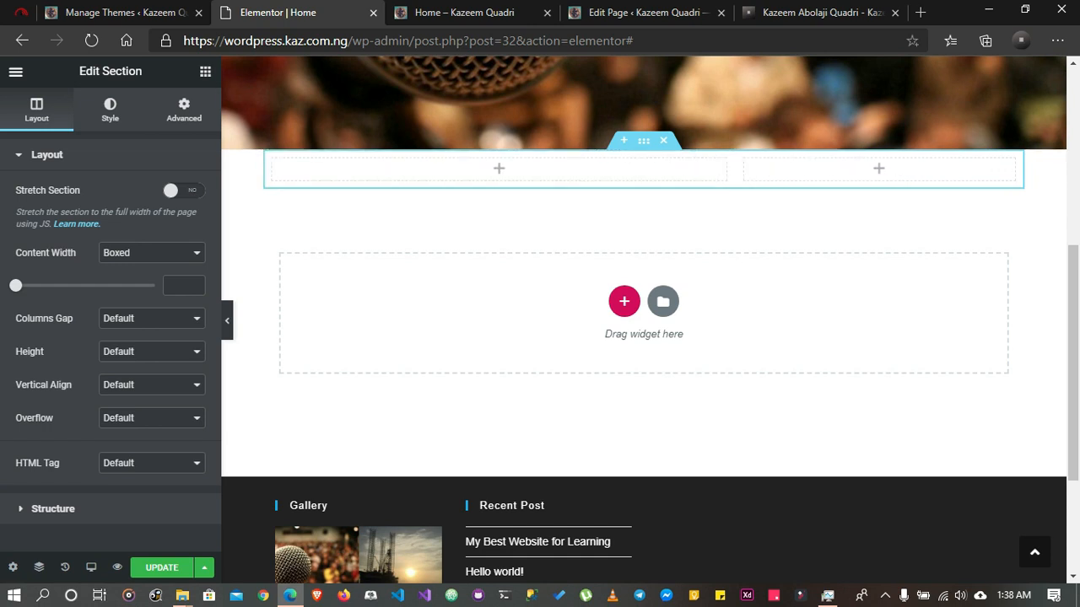
Add an Image widget to the wider left column and insert the oil rig sunset picture from the media library
{"action": "left_click", "coordinate": [205, 71]}
{"action": "left_click_drag", "start_coordinate": [56, 295], "coordinate": [521, 165]}
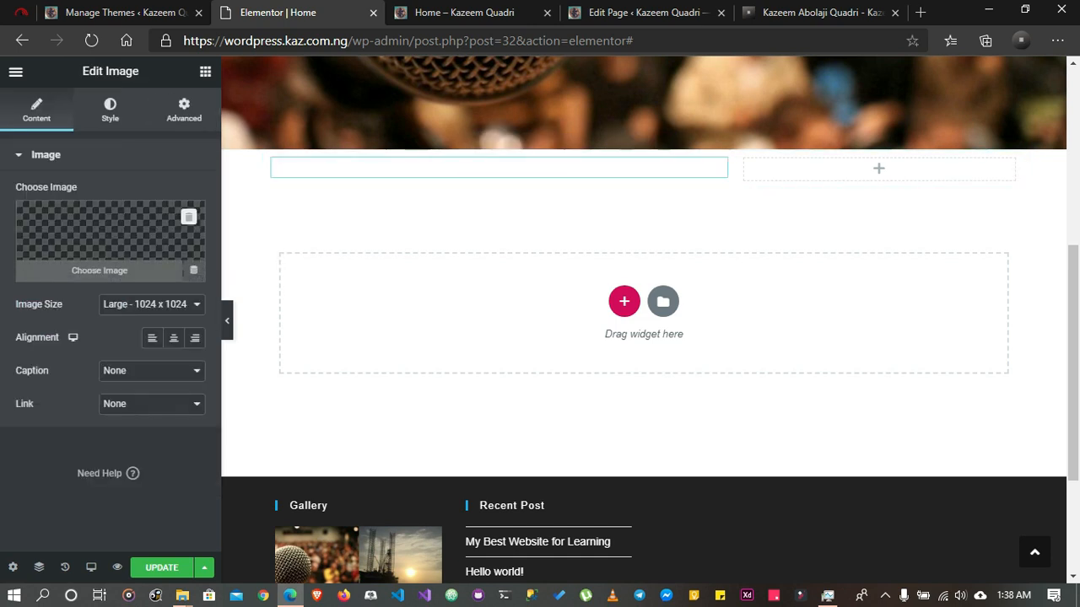
{"action": "left_click", "coordinate": [109, 244]}
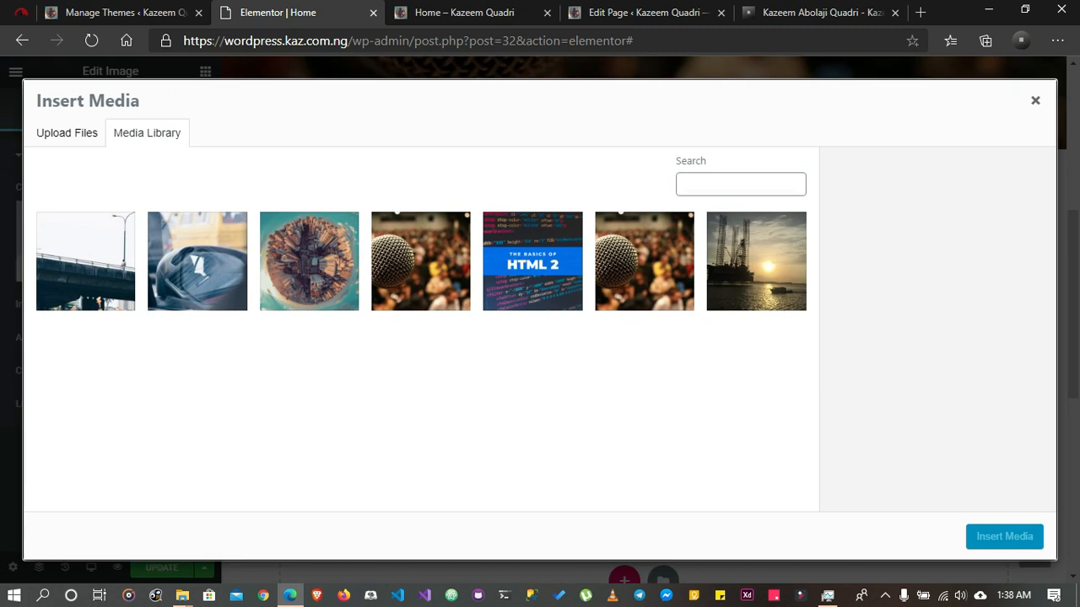
{"action": "left_click", "coordinate": [756, 261]}
{"action": "left_click", "coordinate": [1004, 536]}
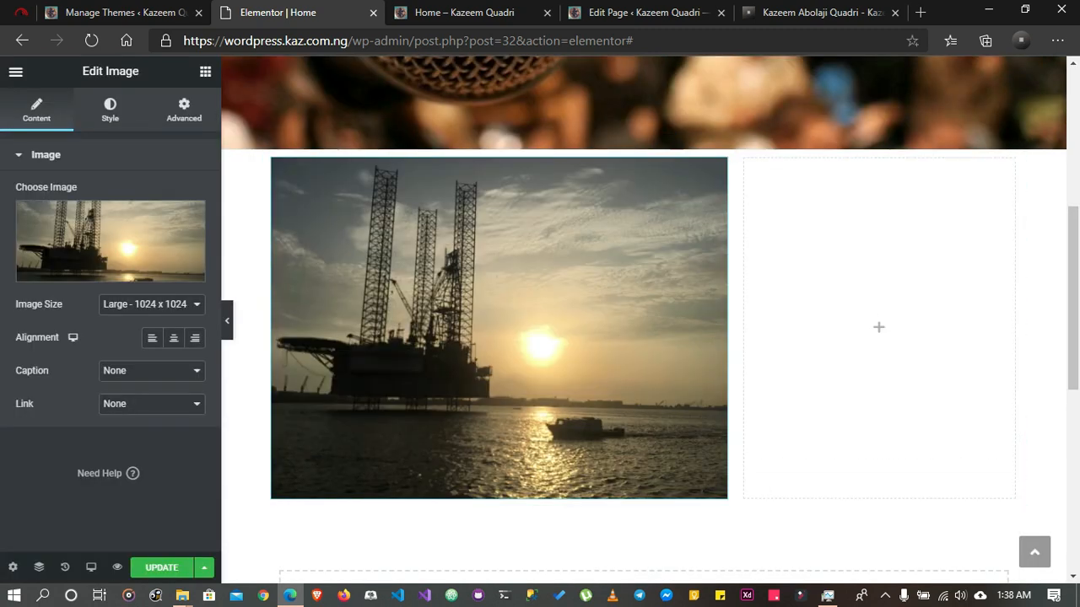
Add a Heading widget to the right column and place a Text Editor widget beneath it
{"action": "left_click", "coordinate": [205, 72]}
{"action": "left_click_drag", "start_coordinate": [164, 219], "coordinate": [877, 326]}
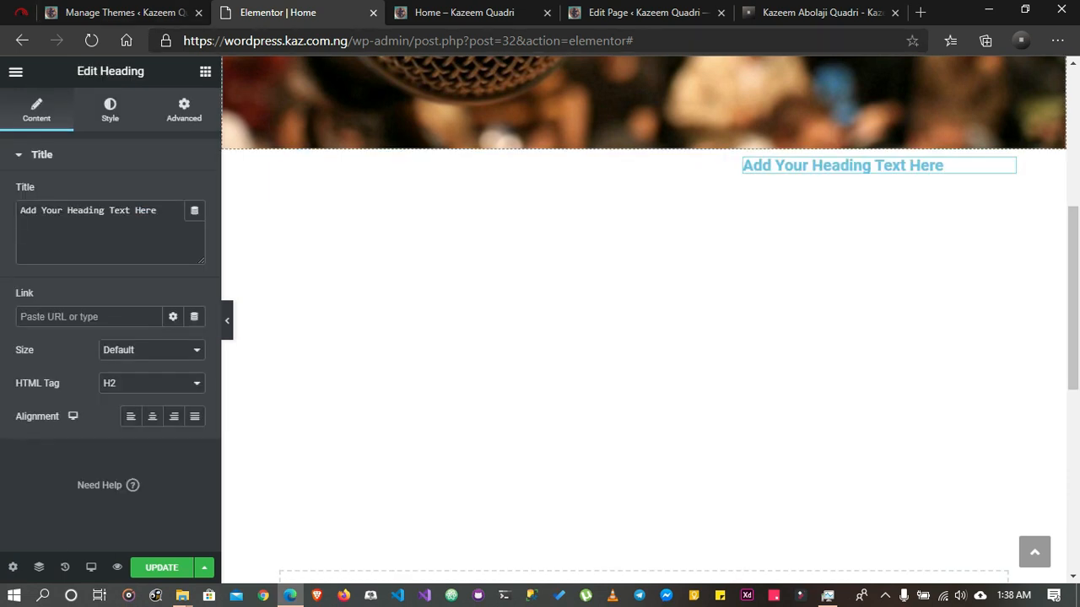
{"action": "left_click", "coordinate": [205, 72]}
{"action": "left_click_drag", "start_coordinate": [164, 296], "coordinate": [863, 188]}
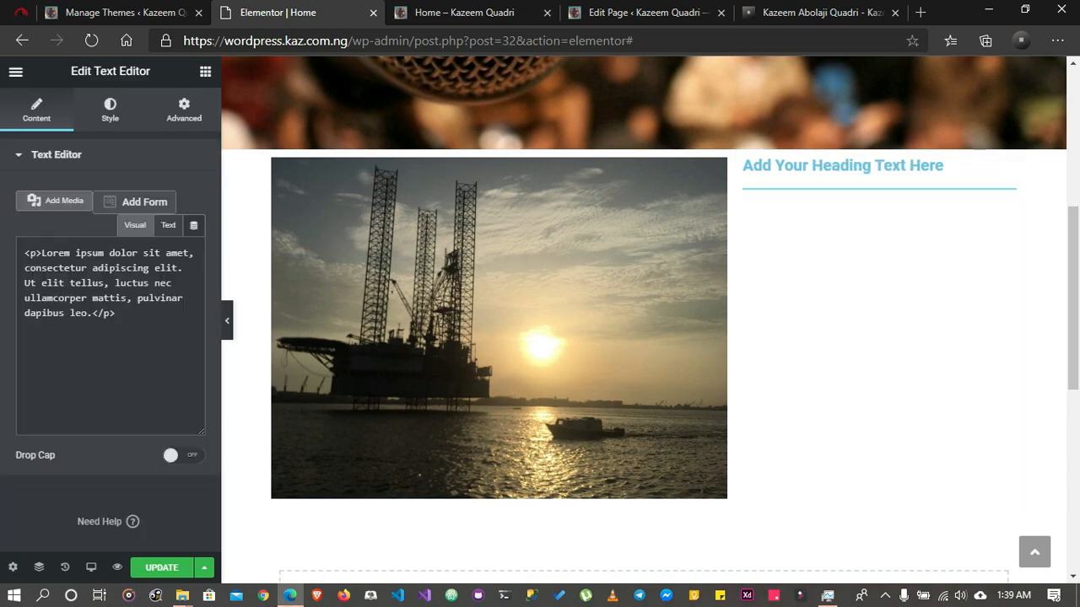
Change the title of the heading beside the oil rig image to "Heading" and centre it
{"action": "left_click", "coordinate": [916, 166]}
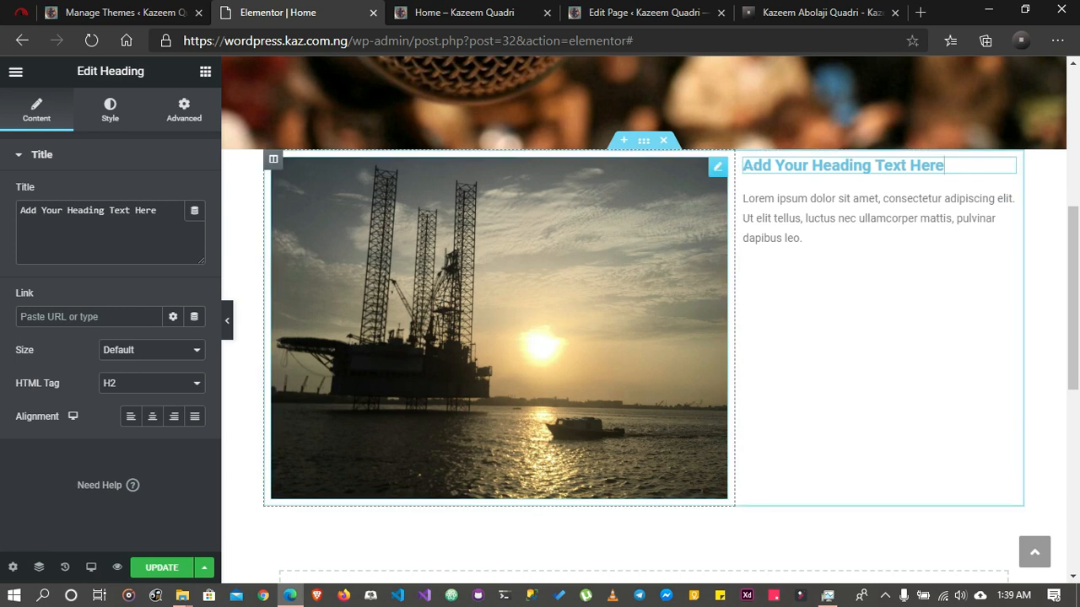
{"action": "key", "text": "ctrl+a"}
{"action": "left_click", "coordinate": [58, 211]}
{"action": "key", "text": "ctrl+a"}
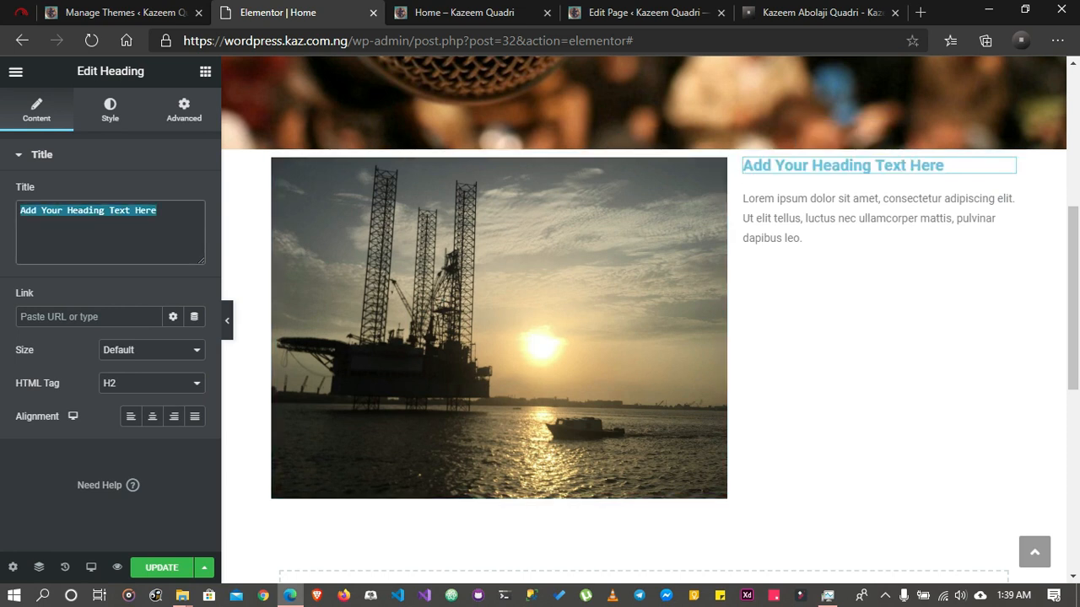
{"action": "type", "text": "Heading"}
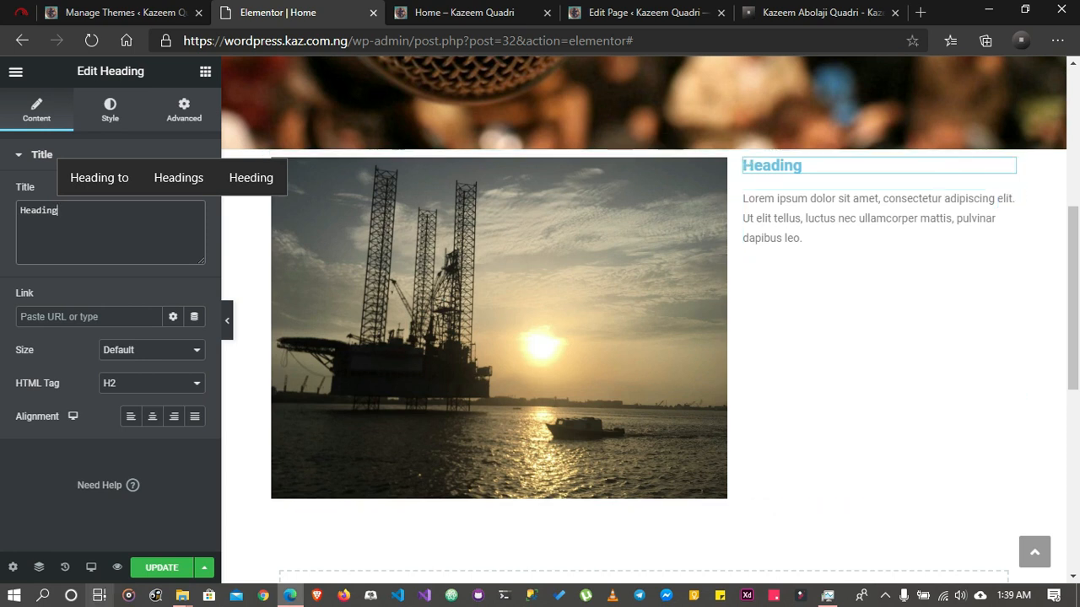
{"action": "left_click", "coordinate": [151, 416]}
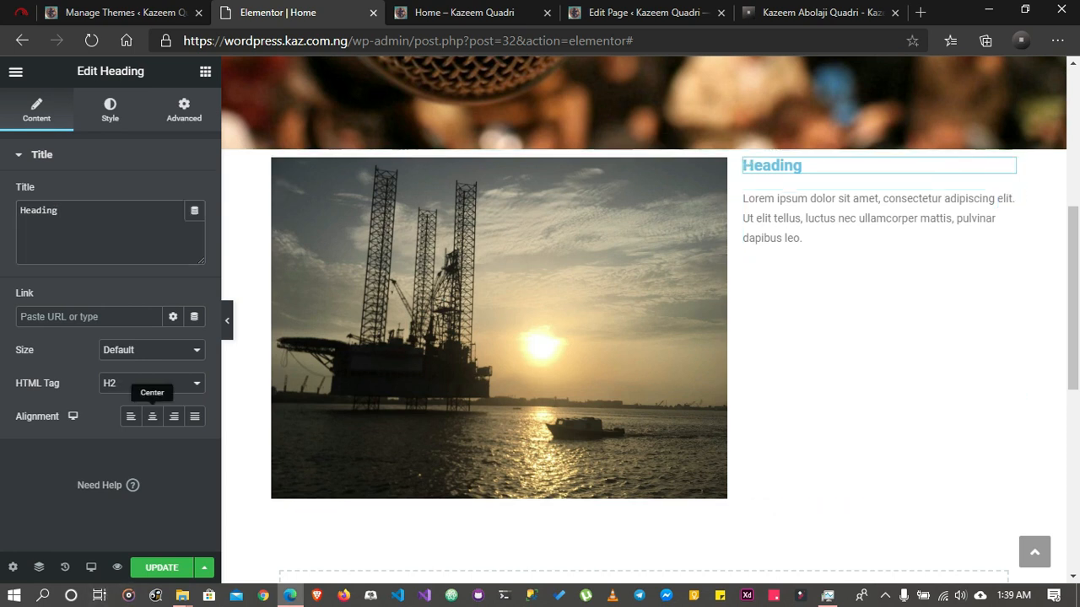
Set the text colour of the heading beside the image to black
{"action": "left_click", "coordinate": [110, 109]}
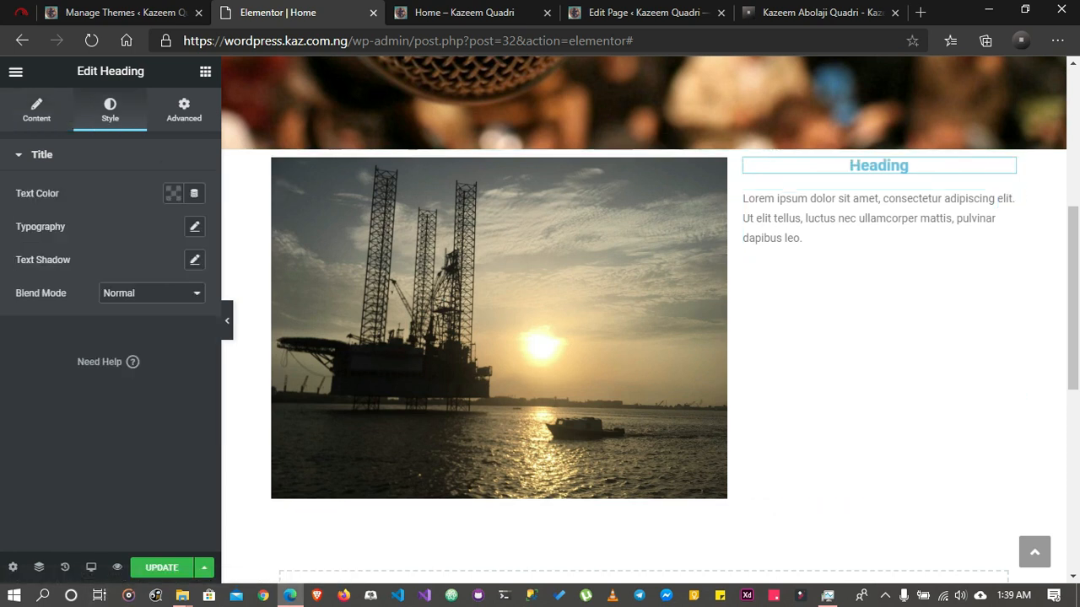
{"action": "left_click", "coordinate": [173, 193]}
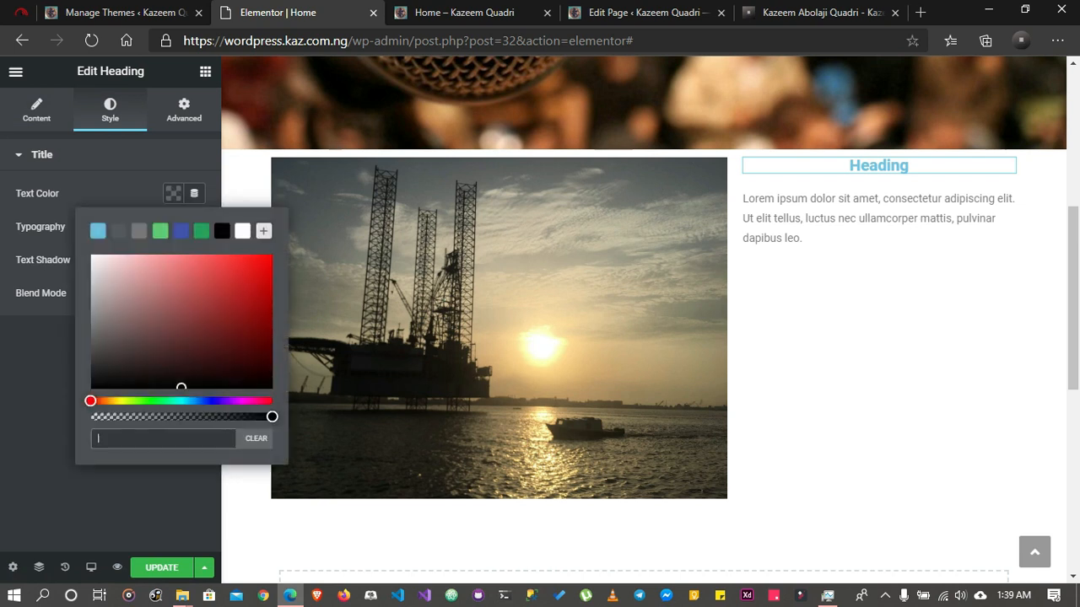
{"action": "left_click", "coordinate": [221, 231]}
{"action": "left_click", "coordinate": [173, 193]}
Set the typography of the heading beside the image to the Muli font family at 2.8 REM
{"action": "left_click", "coordinate": [194, 227]}
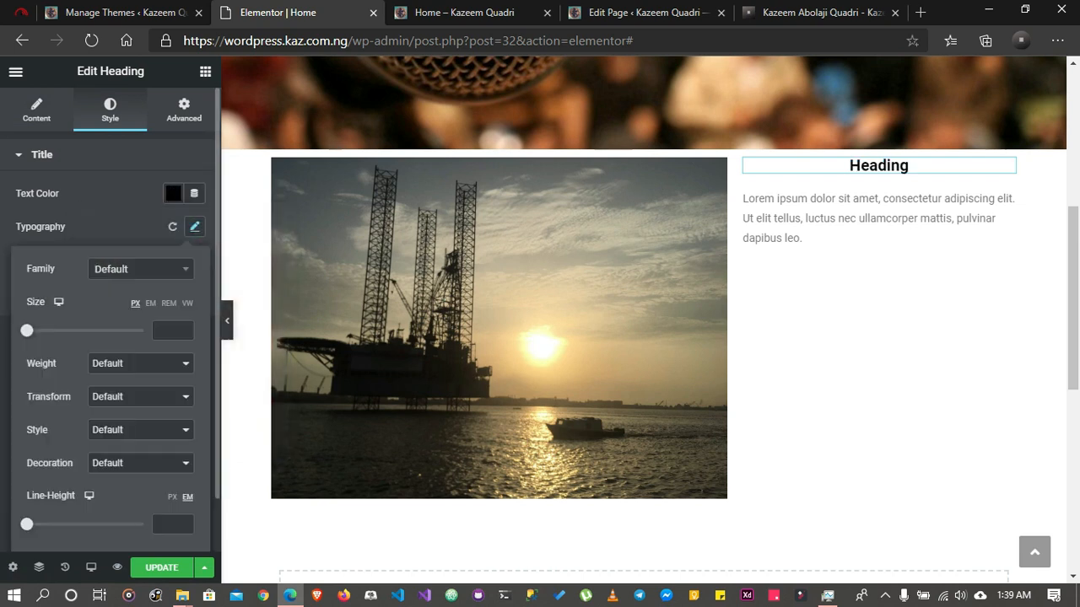
{"action": "left_click", "coordinate": [140, 269]}
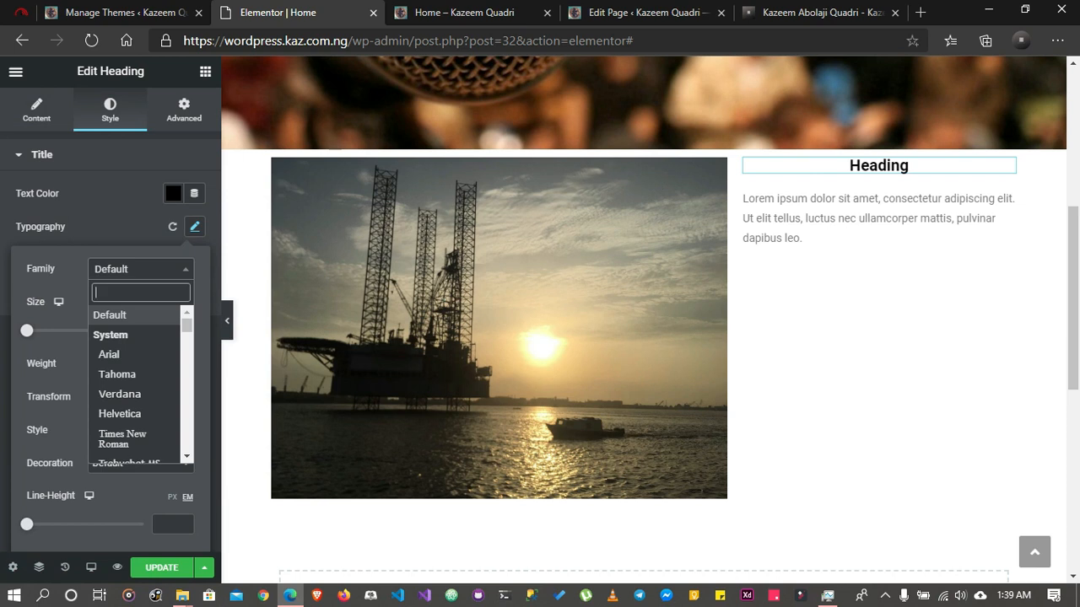
{"action": "type", "text": "muli"}
{"action": "key", "text": "Return"}
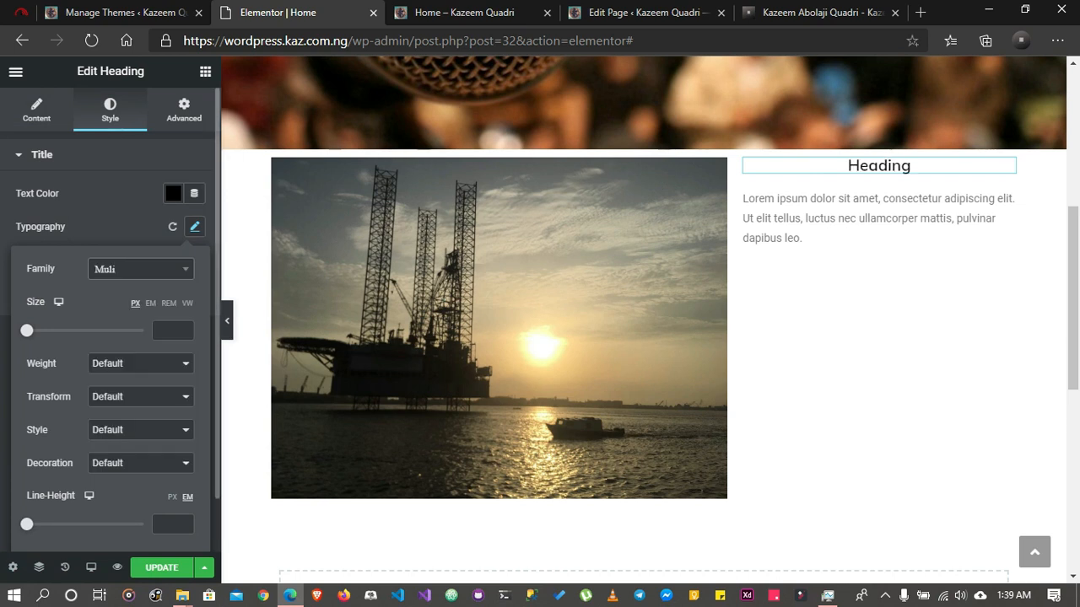
{"action": "left_click_drag", "start_coordinate": [27, 331], "coordinate": [59, 331]}
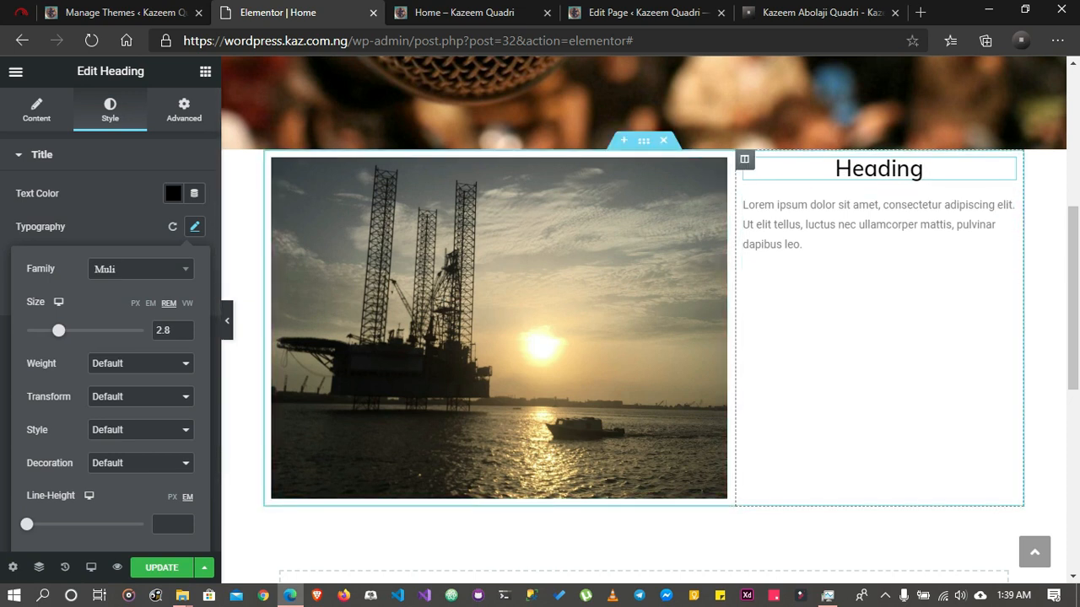
{"action": "left_click", "coordinate": [1044, 321]}
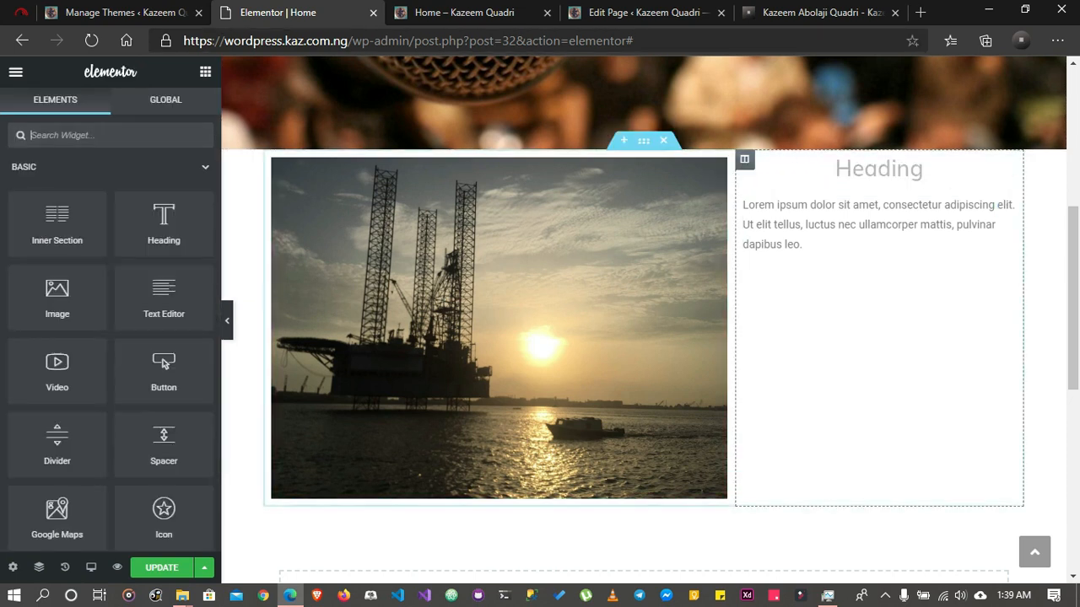
Update the page and review the two-column section in the Home preview before returning to the Elementor editor
{"action": "left_click", "coordinate": [161, 568]}
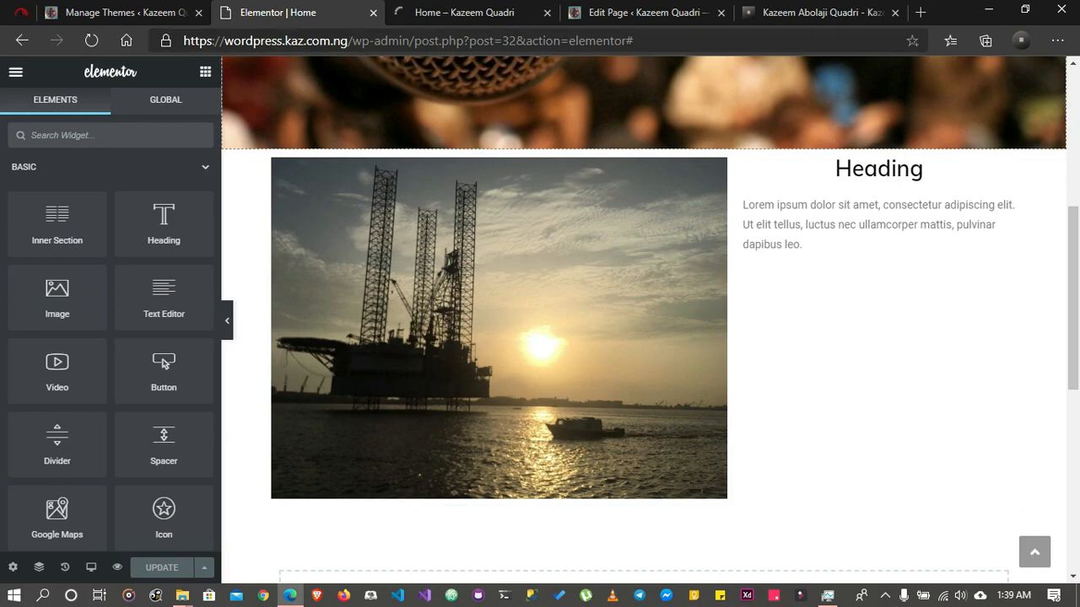
{"action": "left_click", "coordinate": [464, 12]}
{"action": "scroll", "coordinate": [540, 338], "scroll_direction": "down", "scroll_amount": 10}
{"action": "scroll", "coordinate": [540, 337], "scroll_direction": "up", "scroll_amount": 4}
{"action": "scroll", "coordinate": [540, 338], "scroll_direction": "down", "scroll_amount": 5}
{"action": "scroll", "coordinate": [540, 338], "scroll_direction": "up", "scroll_amount": 9}
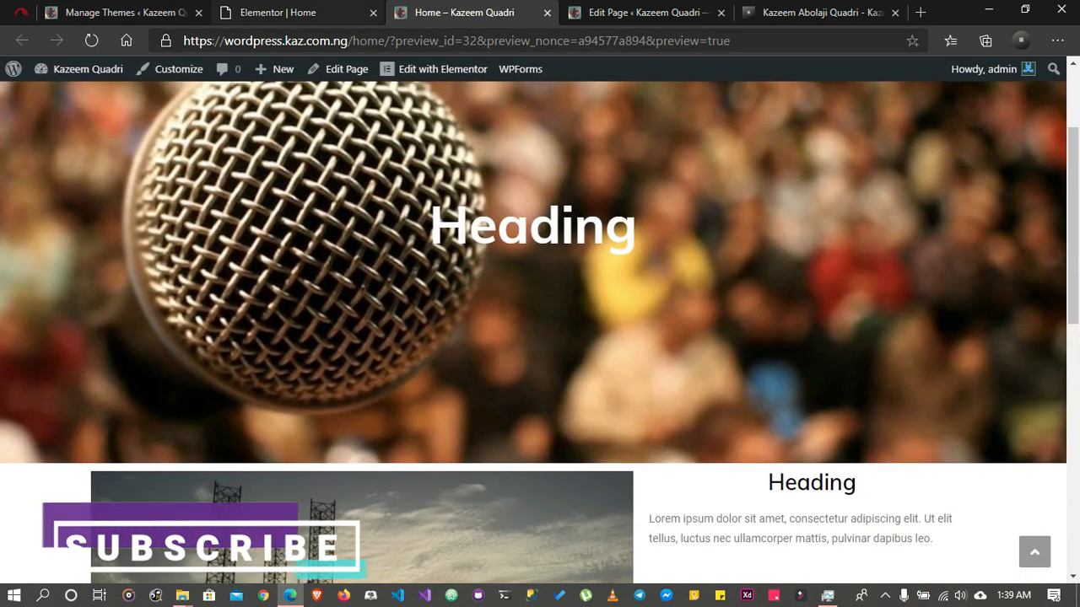
{"action": "key", "text": "ctrl+shift+Tab"}
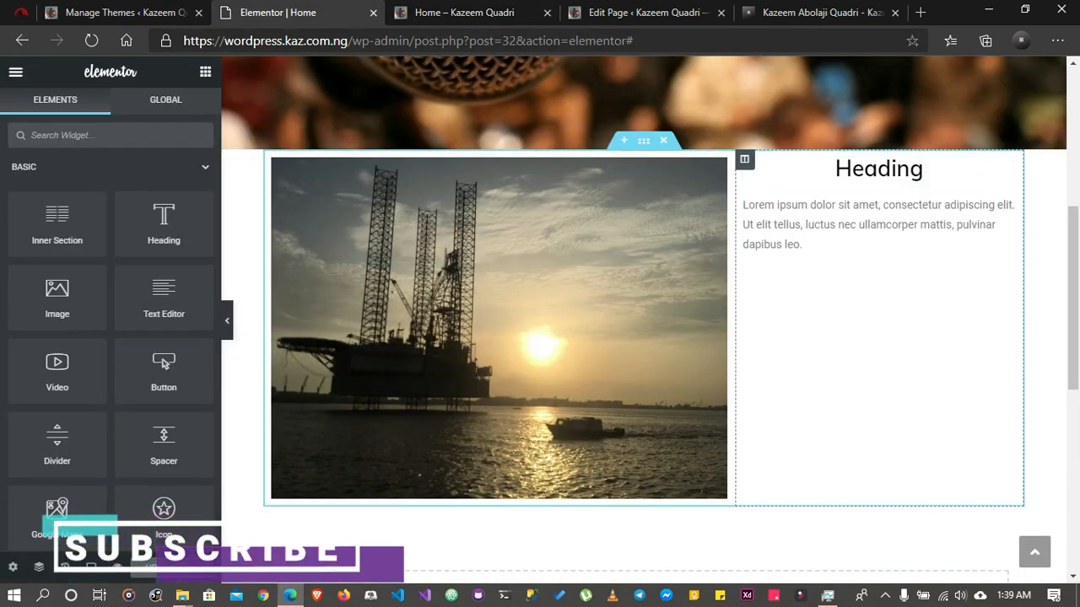
Set the vertical alignment of the column holding the heading and text to Middle, and update the page
{"action": "left_click", "coordinate": [744, 159]}
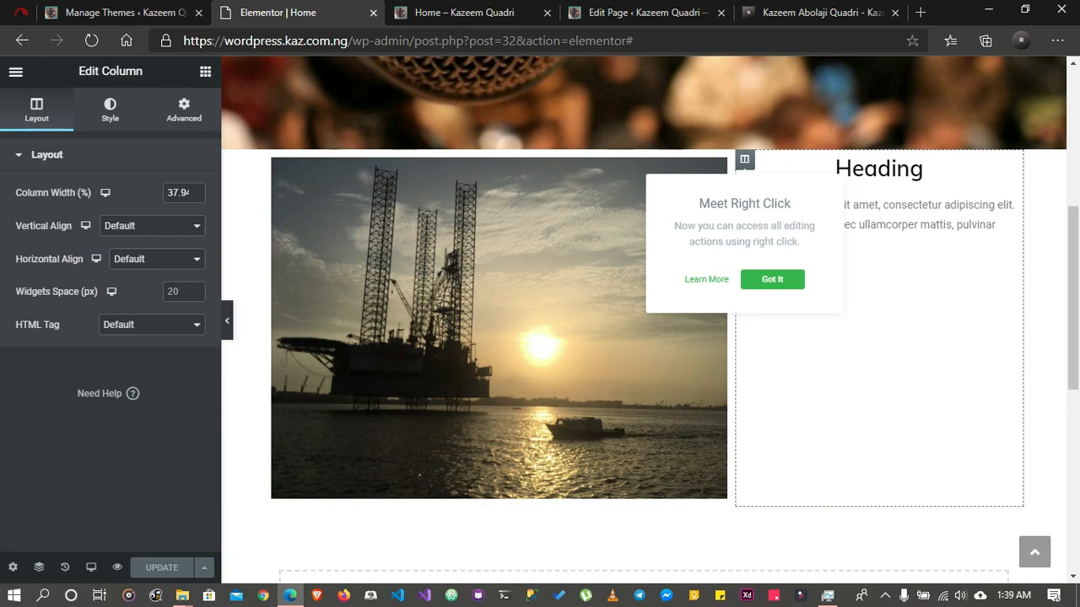
{"action": "left_click", "coordinate": [152, 225]}
{"action": "left_click", "coordinate": [127, 270]}
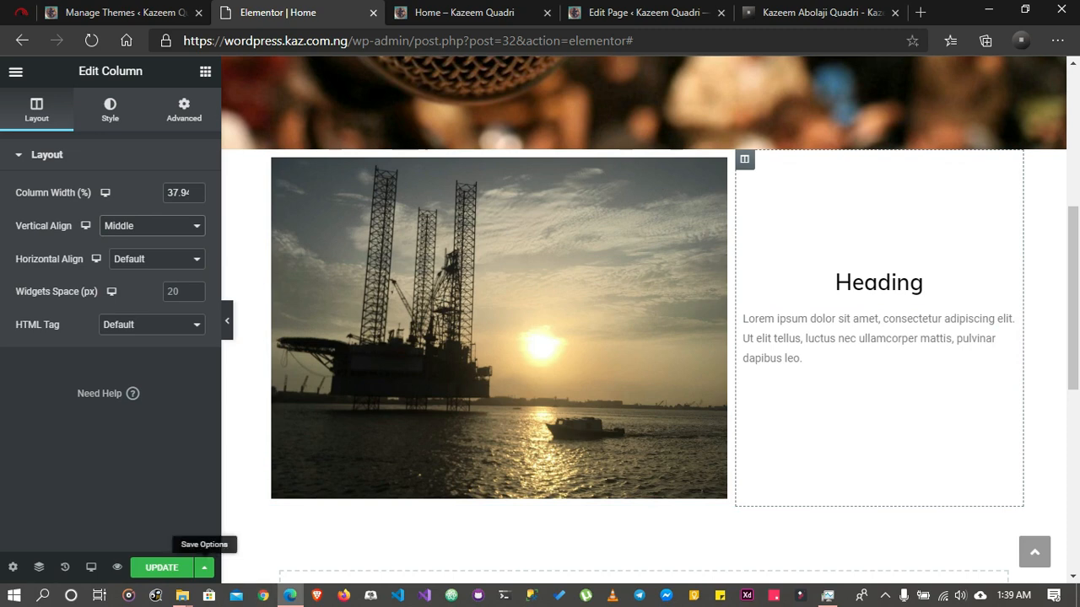
{"action": "left_click", "coordinate": [162, 567]}
Reload the Home preview and check the vertical position of the heading and text beside the image
{"action": "left_click", "coordinate": [466, 13]}
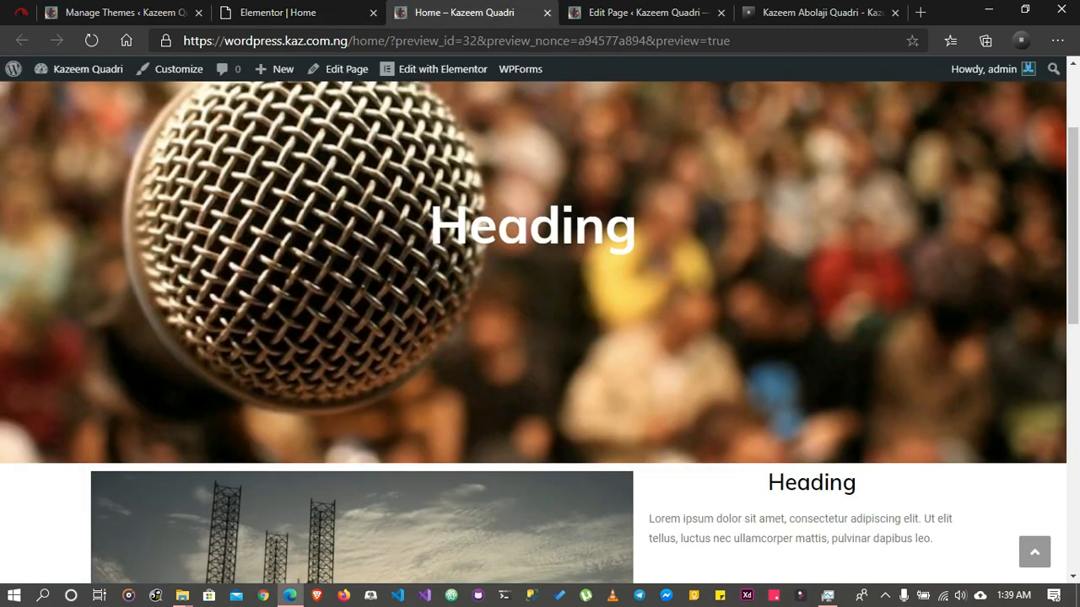
{"action": "scroll", "coordinate": [533, 320], "scroll_direction": "down", "scroll_amount": 1}
{"action": "scroll", "coordinate": [533, 332], "scroll_direction": "down", "scroll_amount": 1}
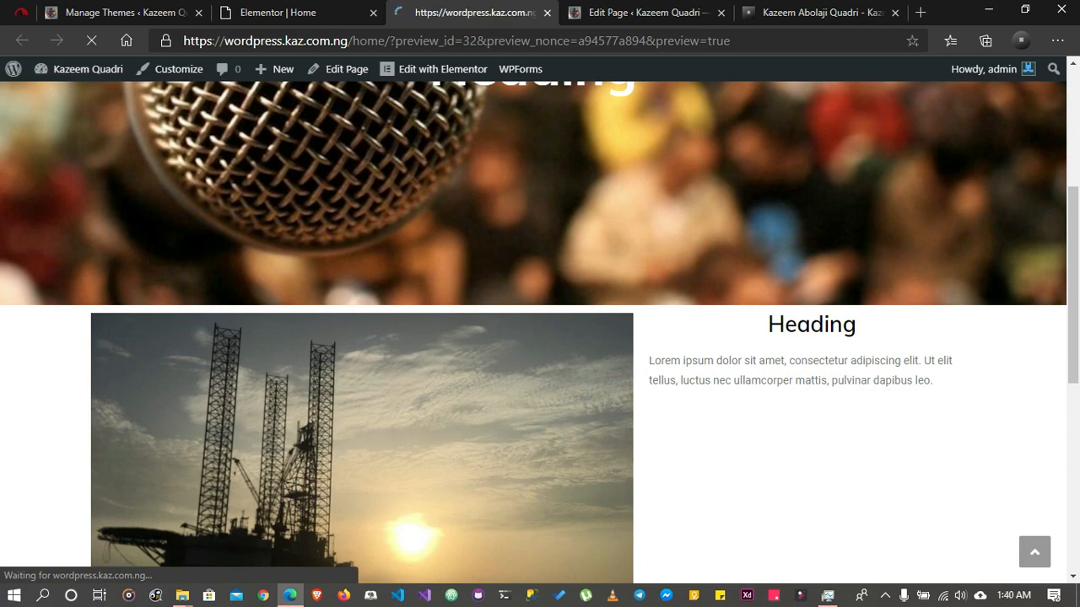
{"action": "scroll", "coordinate": [534, 320], "scroll_direction": "down", "scroll_amount": 3}
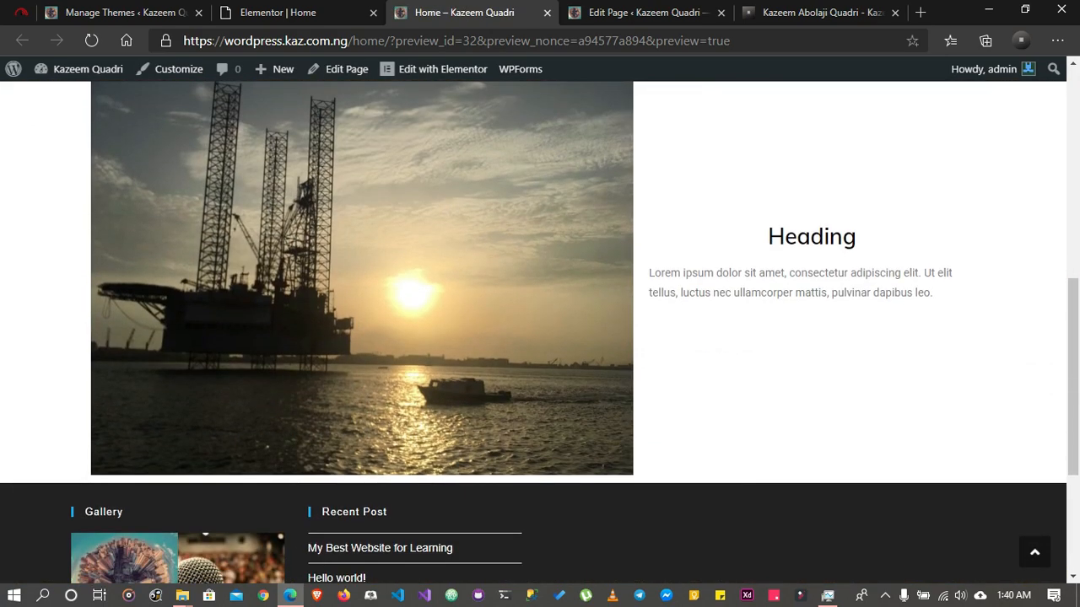
{"action": "left_click", "coordinate": [1035, 553]}
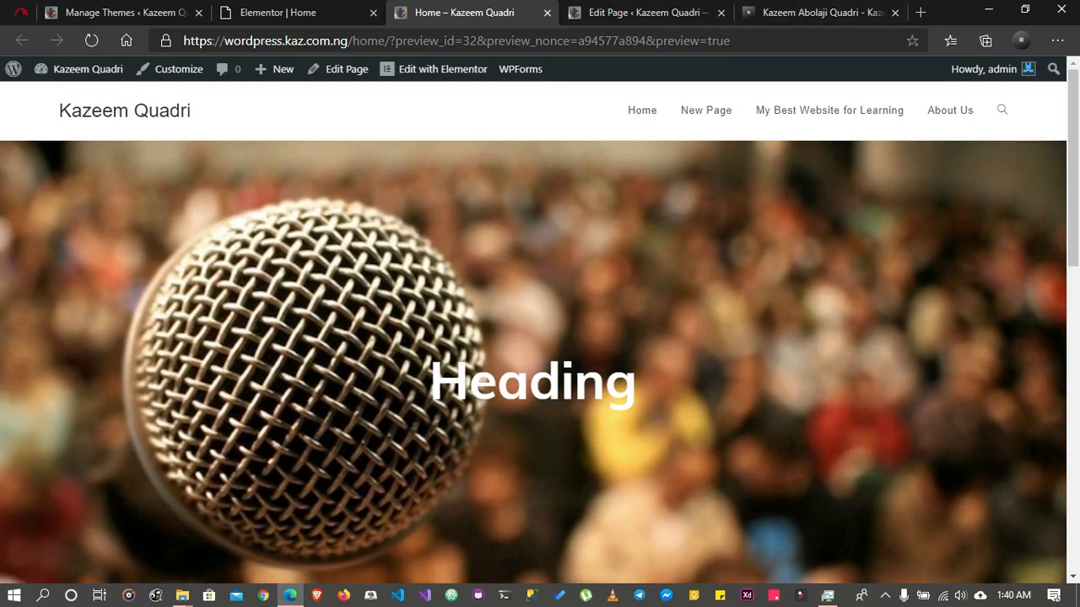
Open the WordPress dashboard in a new browser tab and visit the site from there to examine its current front page
{"action": "right_click", "coordinate": [106, 70]}
{"action": "left_click", "coordinate": [184, 83]}
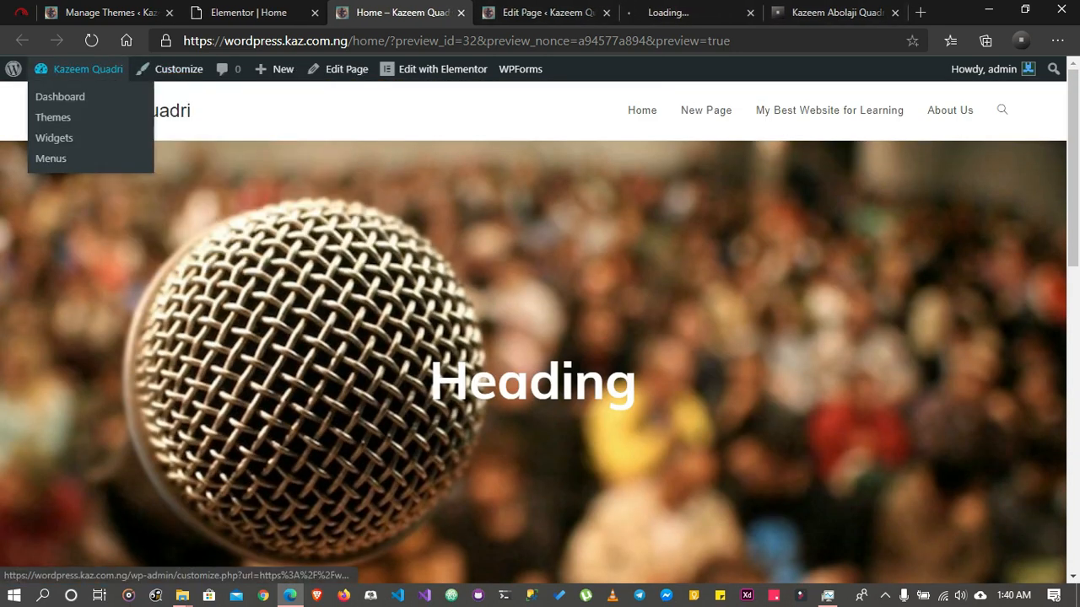
{"action": "left_click", "coordinate": [688, 12]}
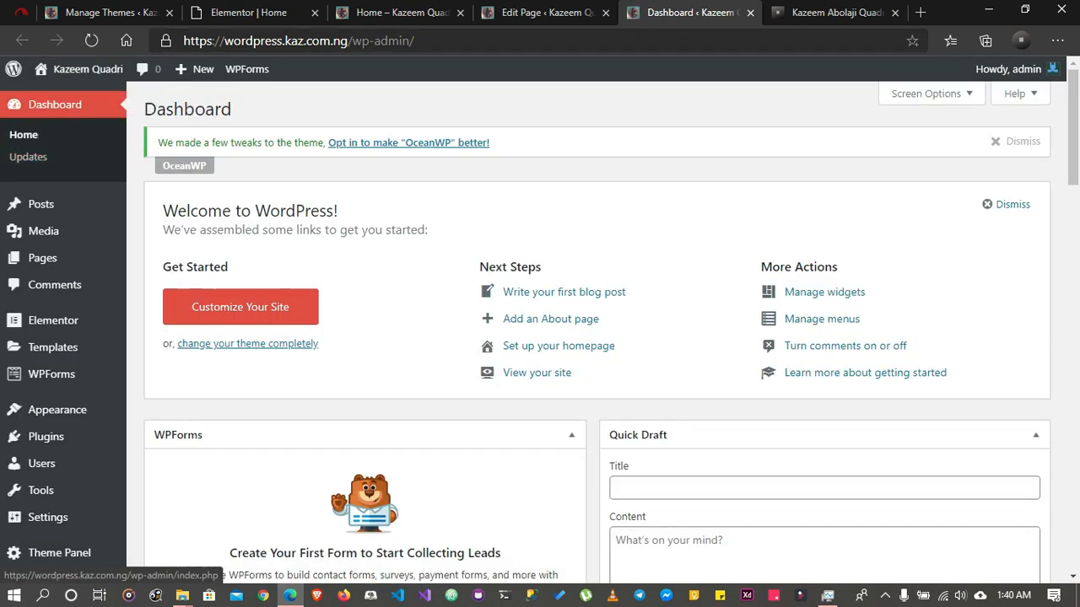
{"action": "mouse_move", "coordinate": [84, 69]}
{"action": "left_click", "coordinate": [55, 96]}
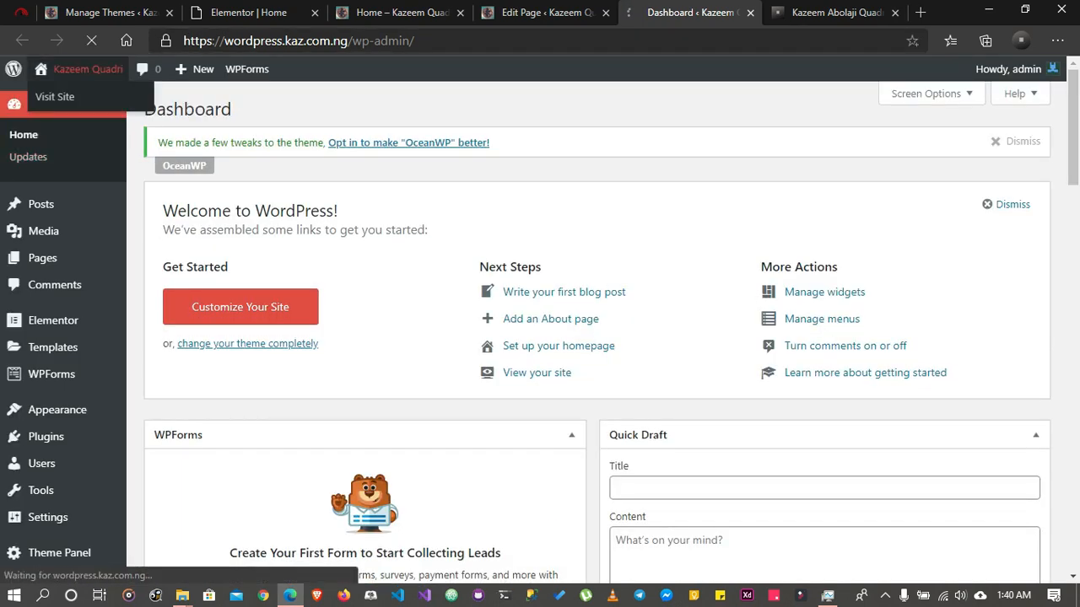
{"action": "scroll", "coordinate": [388, 337], "scroll_direction": "down", "scroll_amount": 14}
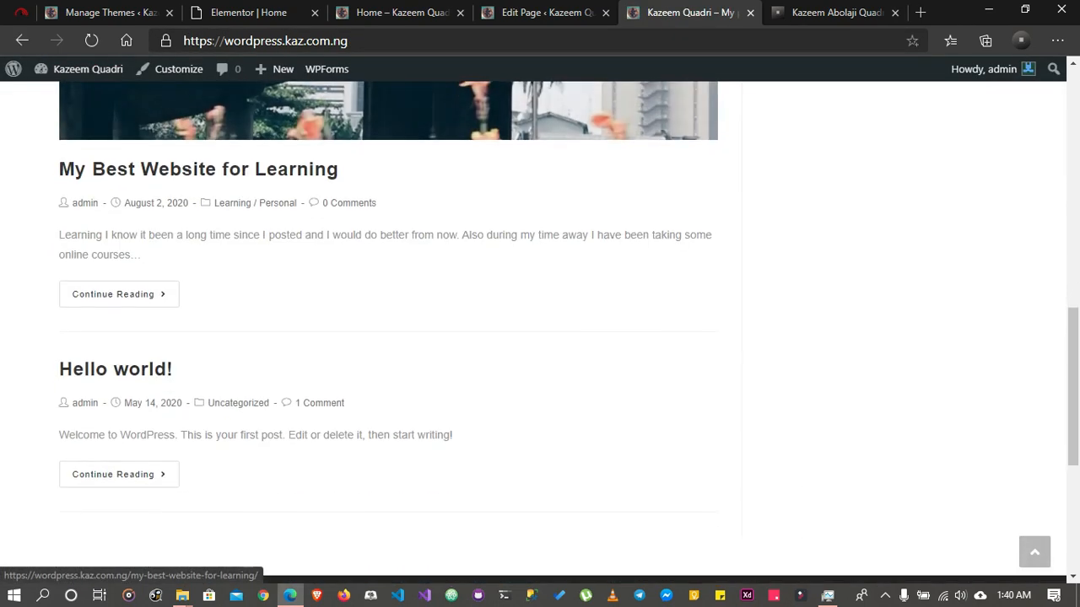
{"action": "scroll", "coordinate": [389, 337], "scroll_direction": "up", "scroll_amount": 14}
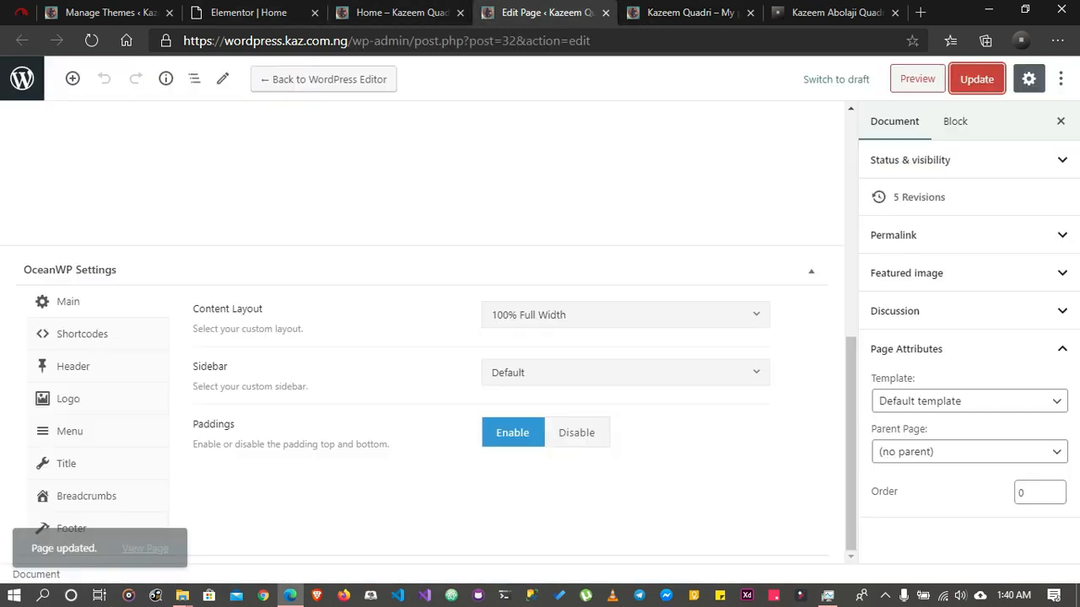
Close the Edit Page browser tab and open the Reading settings from the WordPress admin's Manage Themes page
{"action": "left_click", "coordinate": [544, 13]}
{"action": "left_click", "coordinate": [605, 12]}
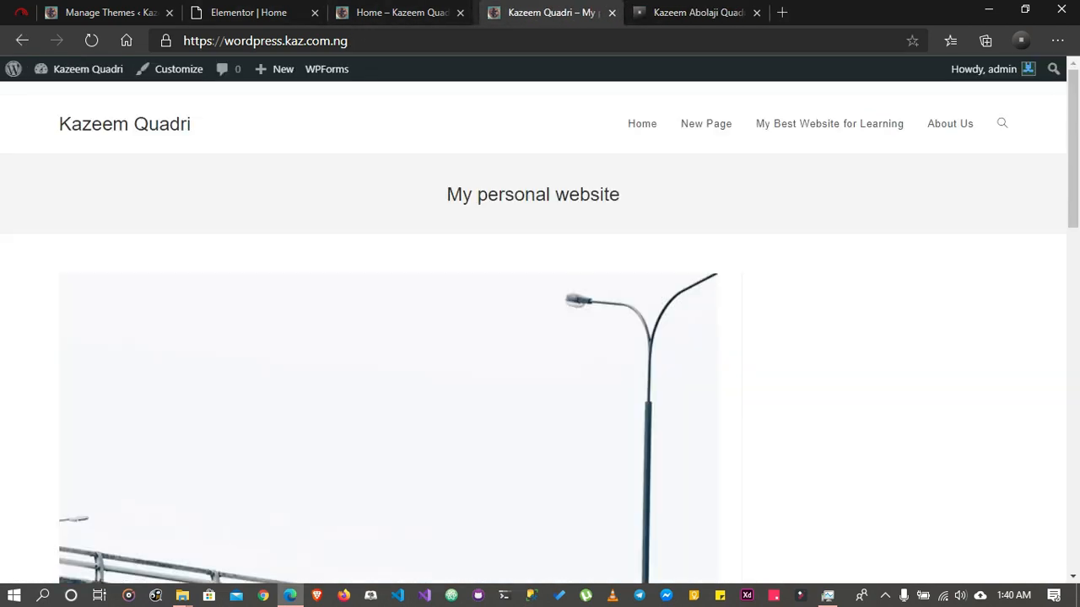
{"action": "left_click", "coordinate": [398, 13]}
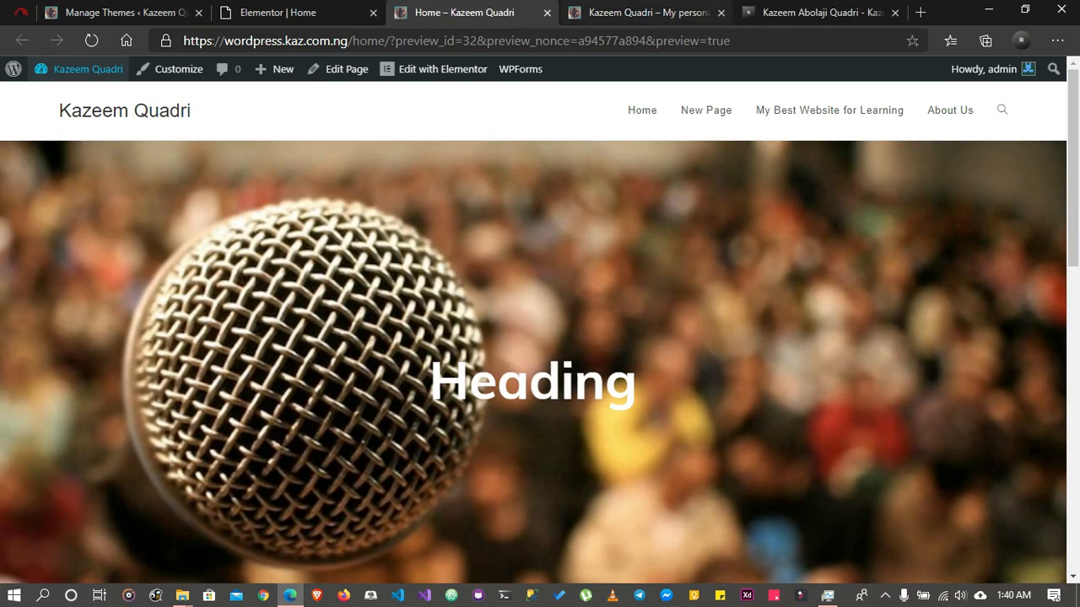
{"action": "left_click", "coordinate": [653, 13]}
{"action": "left_click", "coordinate": [118, 13]}
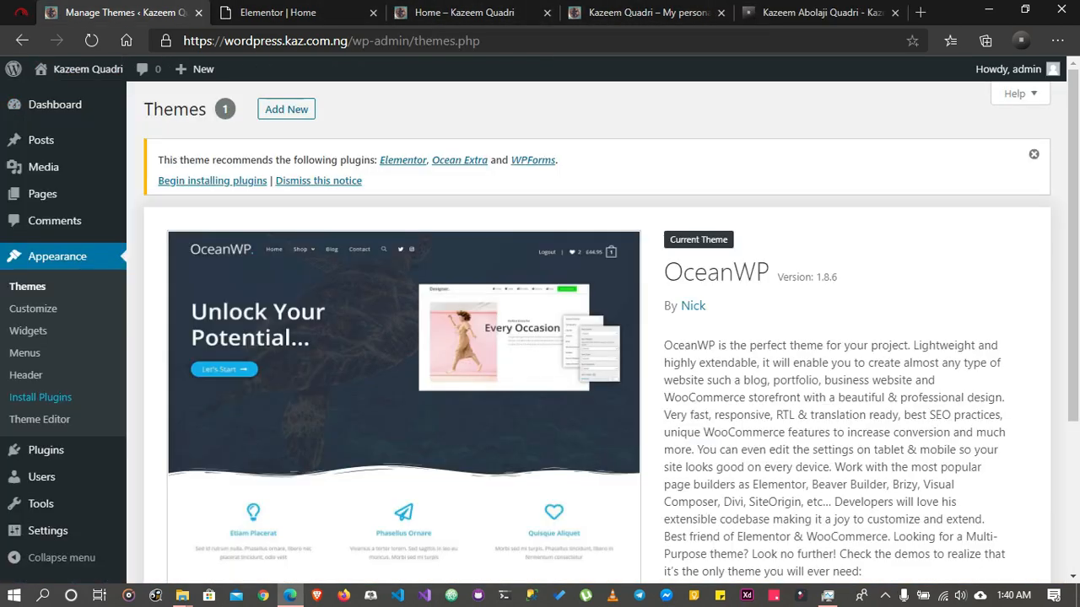
{"action": "scroll", "coordinate": [51, 477], "scroll_direction": "down", "scroll_amount": 1}
{"action": "scroll", "coordinate": [50, 476], "scroll_direction": "down", "scroll_amount": 1}
{"action": "mouse_move", "coordinate": [47, 530]}
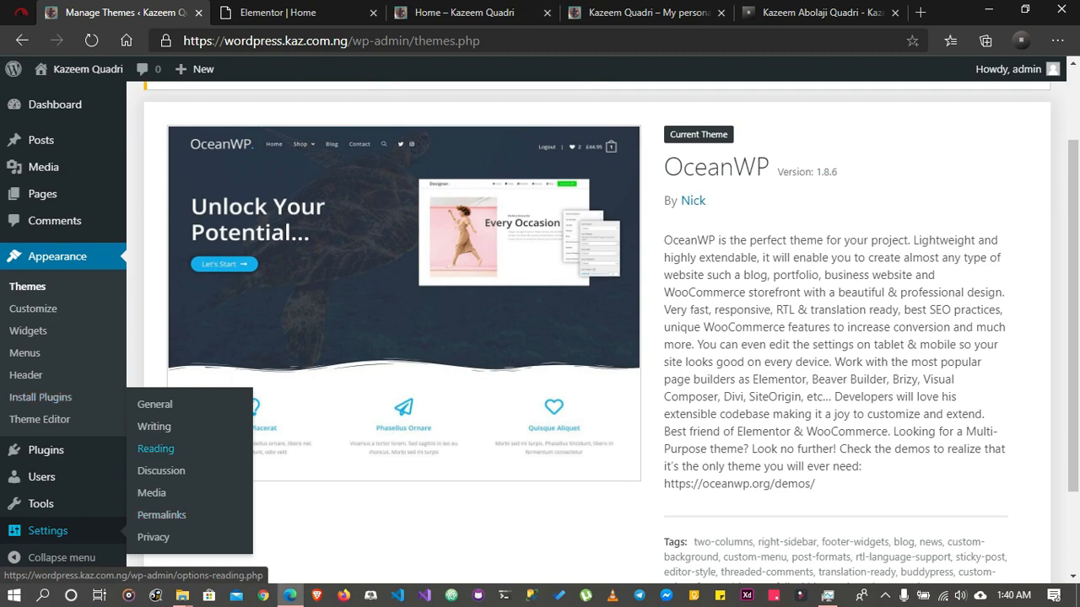
{"action": "left_click", "coordinate": [155, 449]}
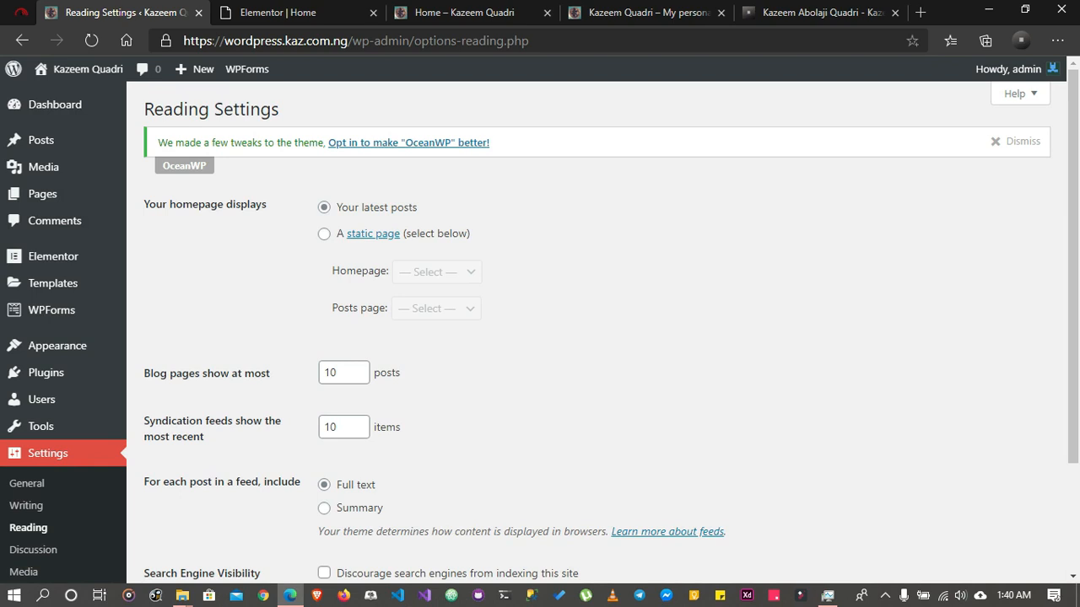
Make the site's homepage display a static page, choose Home as the homepage, and save the changes
{"action": "left_click", "coordinate": [324, 233]}
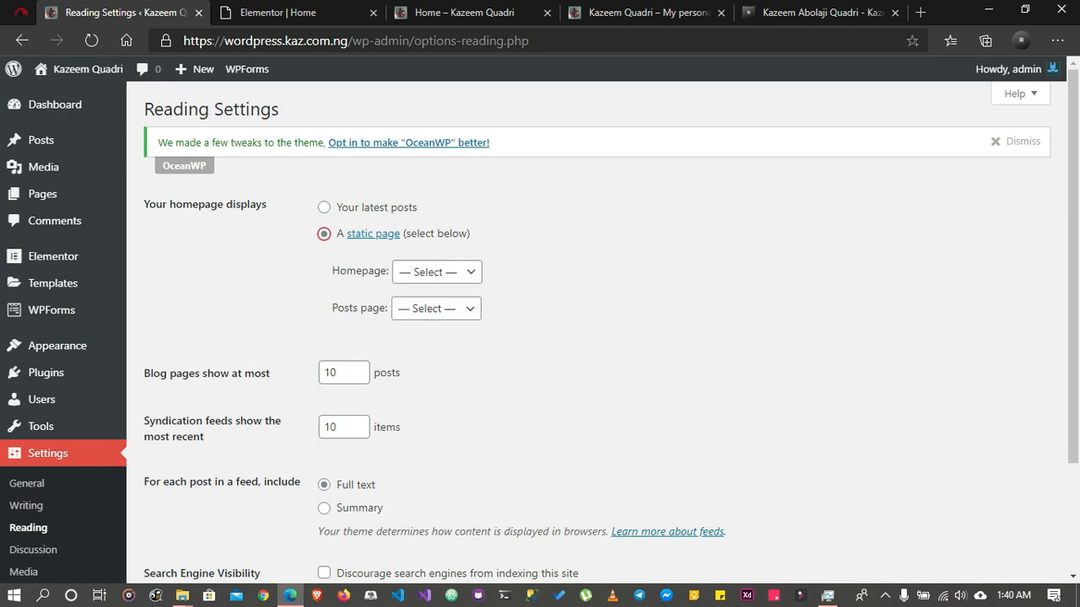
{"action": "left_click", "coordinate": [436, 272]}
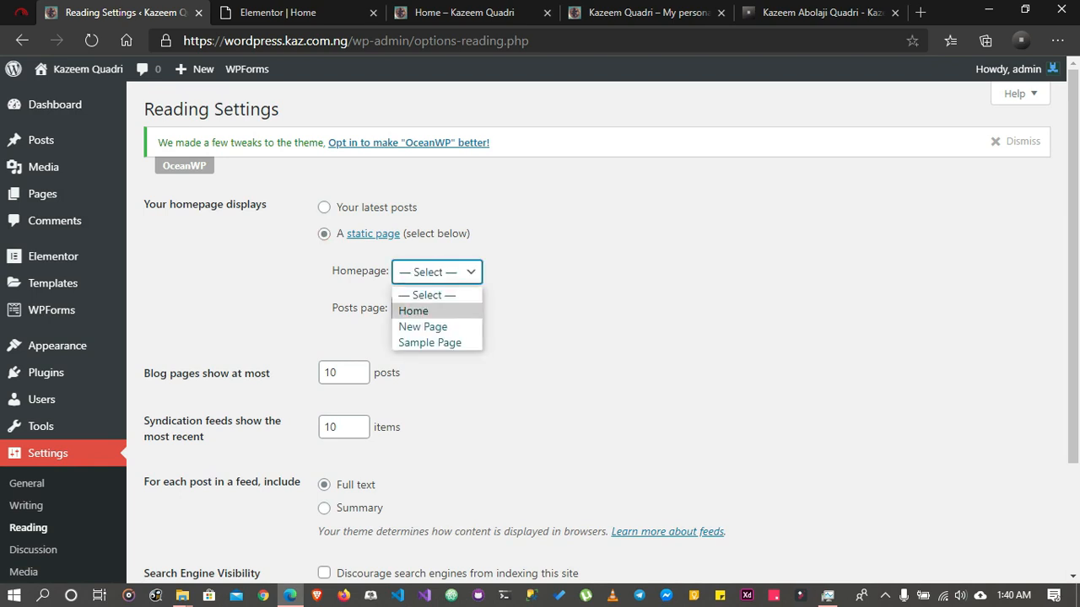
{"action": "left_click", "coordinate": [413, 311]}
{"action": "scroll", "coordinate": [413, 311], "scroll_direction": "down", "scroll_amount": 3}
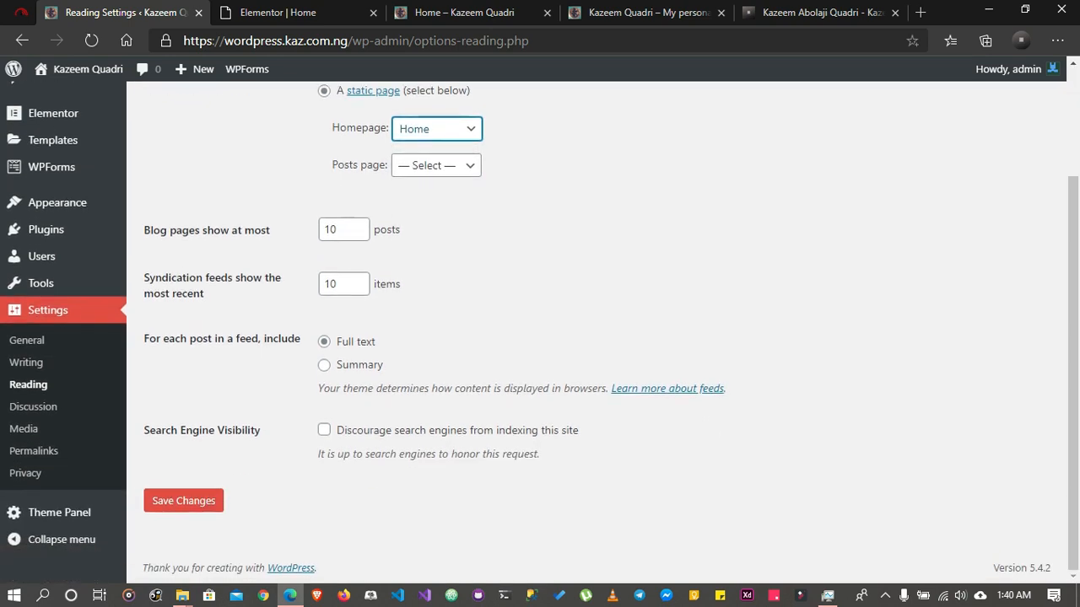
{"action": "left_click", "coordinate": [183, 500]}
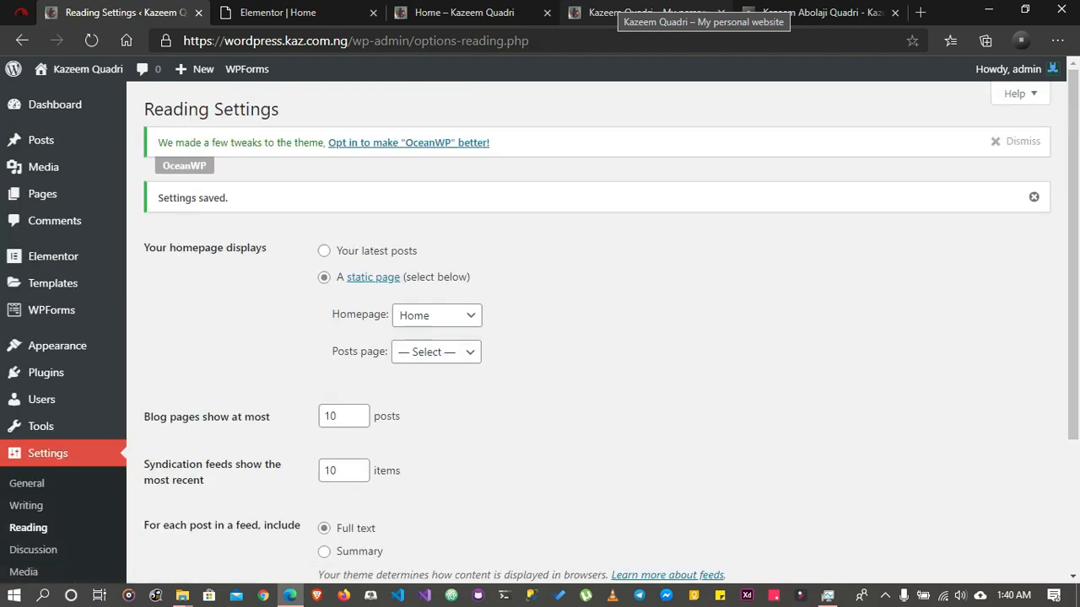
Reload the site's root address and examine the front page's hero and two-column section
{"action": "left_click", "coordinate": [641, 12]}
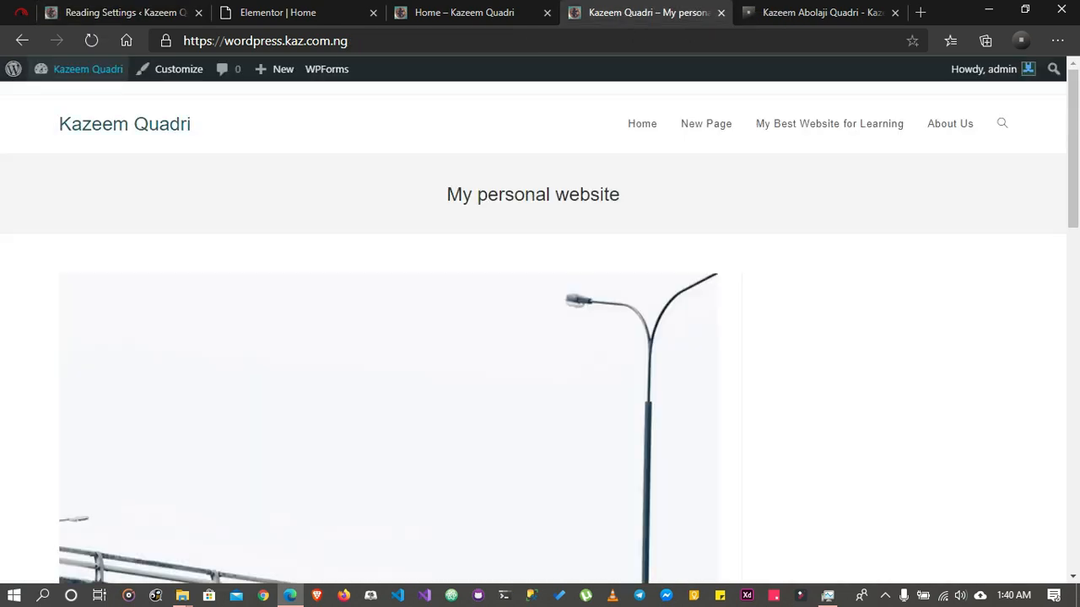
{"action": "left_click", "coordinate": [91, 41]}
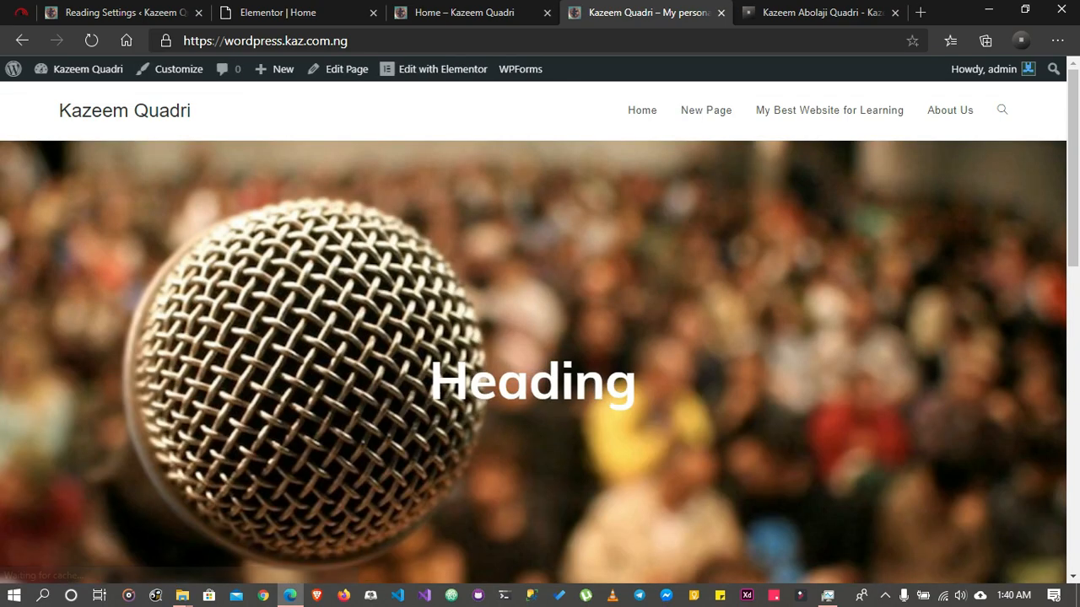
{"action": "scroll", "coordinate": [540, 332], "scroll_direction": "down", "scroll_amount": 8}
{"action": "scroll", "coordinate": [540, 332], "scroll_direction": "up", "scroll_amount": 8}
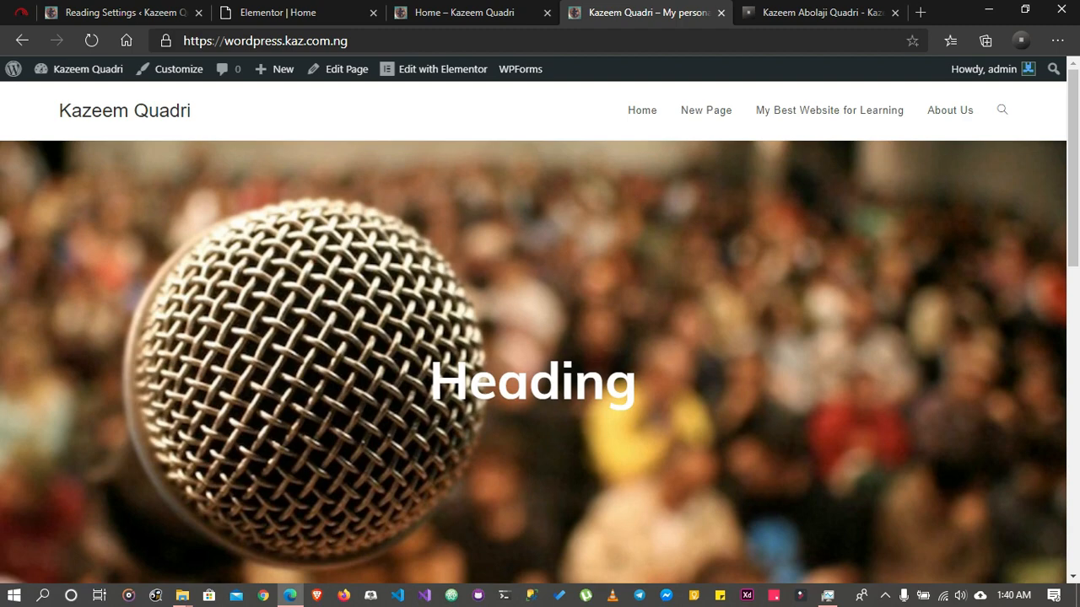
{"action": "scroll", "coordinate": [540, 333], "scroll_direction": "down", "scroll_amount": 10}
{"action": "scroll", "coordinate": [540, 332], "scroll_direction": "up", "scroll_amount": 7}
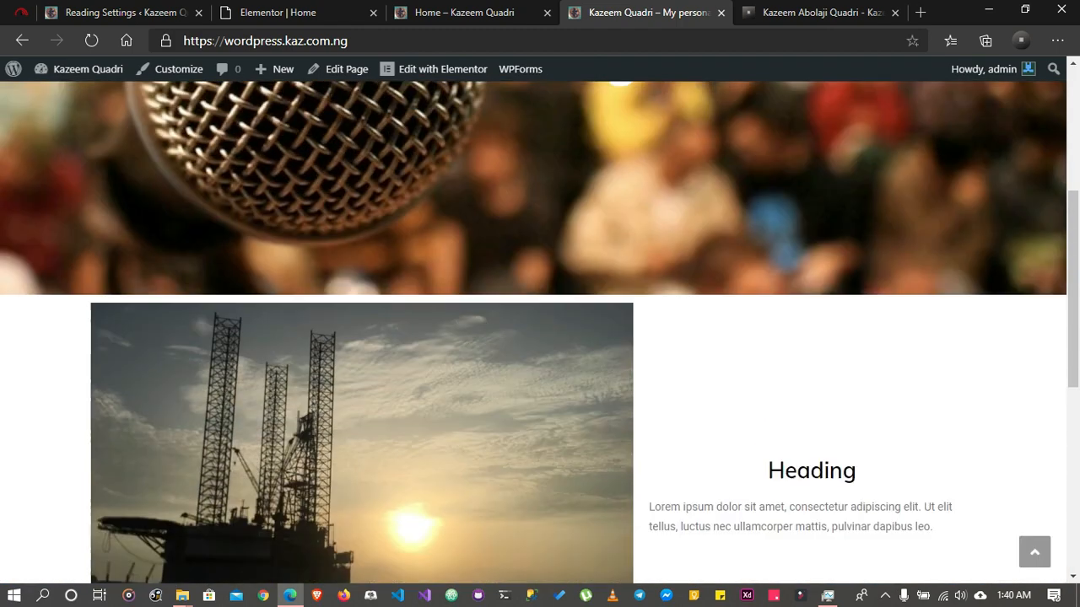
{"action": "scroll", "coordinate": [540, 333], "scroll_direction": "down", "scroll_amount": 4}
{"action": "scroll", "coordinate": [540, 333], "scroll_direction": "up", "scroll_amount": 7}
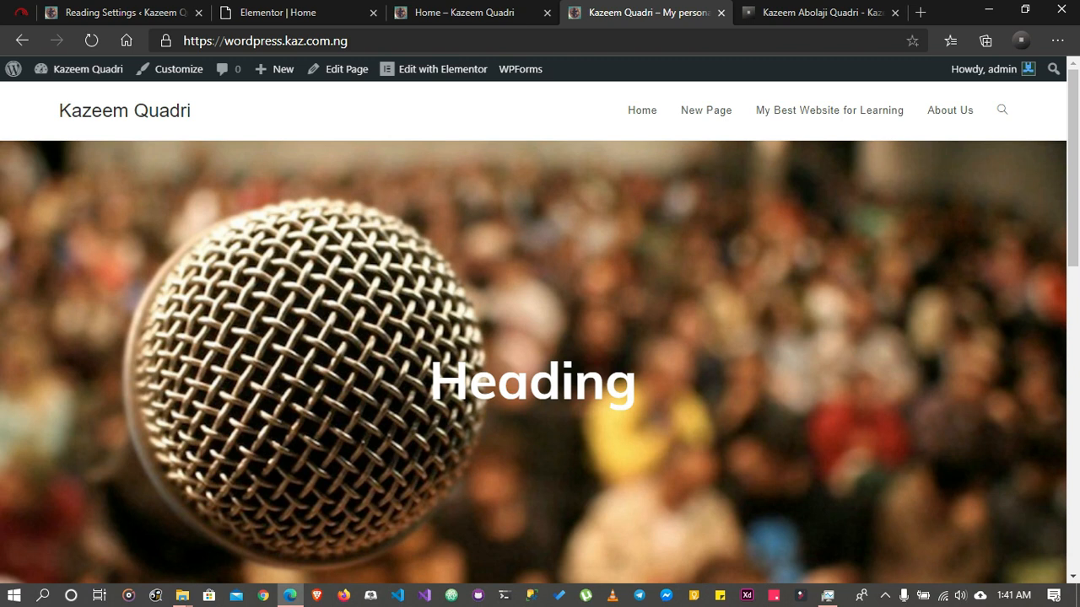
{"action": "scroll", "coordinate": [540, 338], "scroll_direction": "down", "scroll_amount": 10}
{"action": "scroll", "coordinate": [540, 337], "scroll_direction": "up", "scroll_amount": 7}
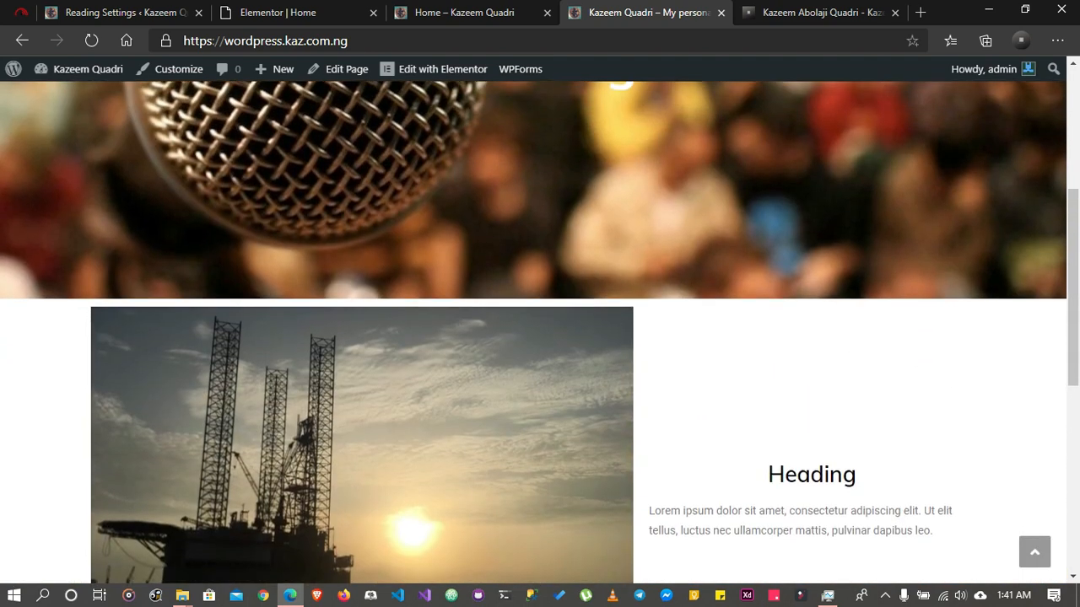